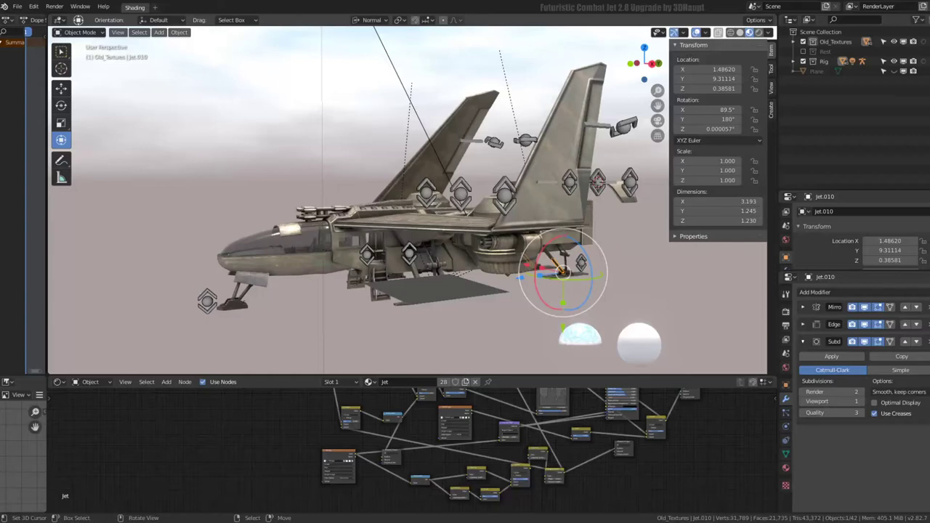
Select the tail fin Jet.004 and switch it to Texture Paint mode
{"action": "scroll", "coordinate": [499, 176], "scroll_direction": "up", "scroll_amount": 3}
{"action": "scroll", "coordinate": [478, 175], "scroll_direction": "up", "scroll_amount": 3}
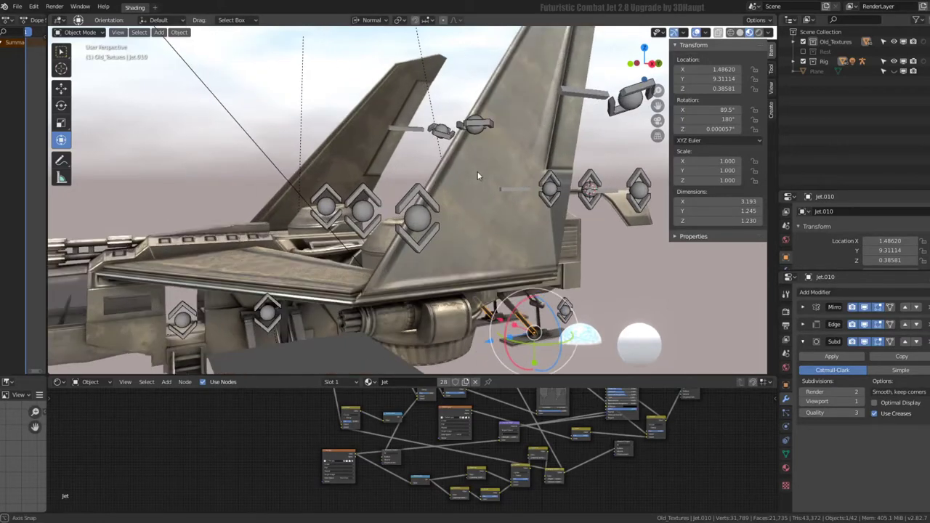
{"action": "left_click", "coordinate": [478, 176]}
{"action": "middle_click_drag", "start_coordinate": [487, 178], "coordinate": [421, 214]}
{"action": "left_click", "coordinate": [80, 33]}
{"action": "left_click", "coordinate": [89, 99]}
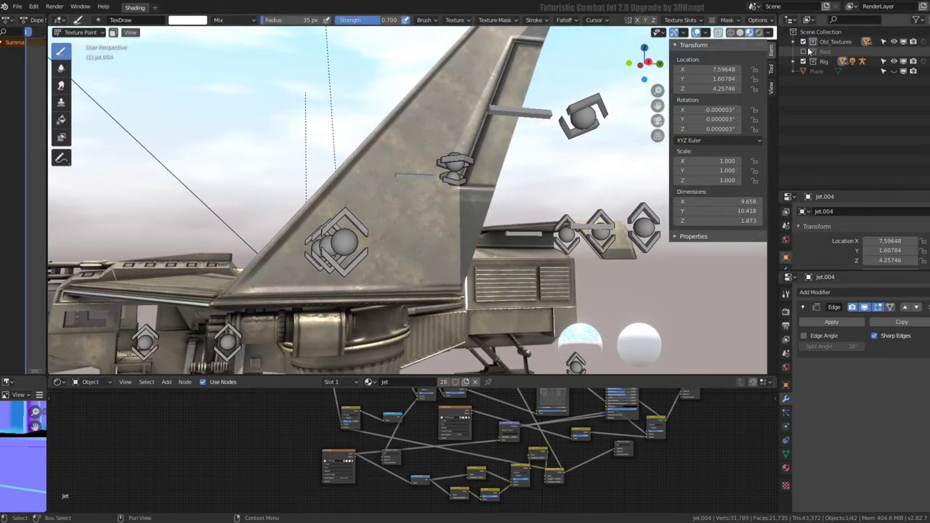
Use Solid shading with Texture colour and make Col_1.jpg the active paint slot
{"action": "left_click", "coordinate": [741, 33]}
{"action": "left_click", "coordinate": [765, 34]}
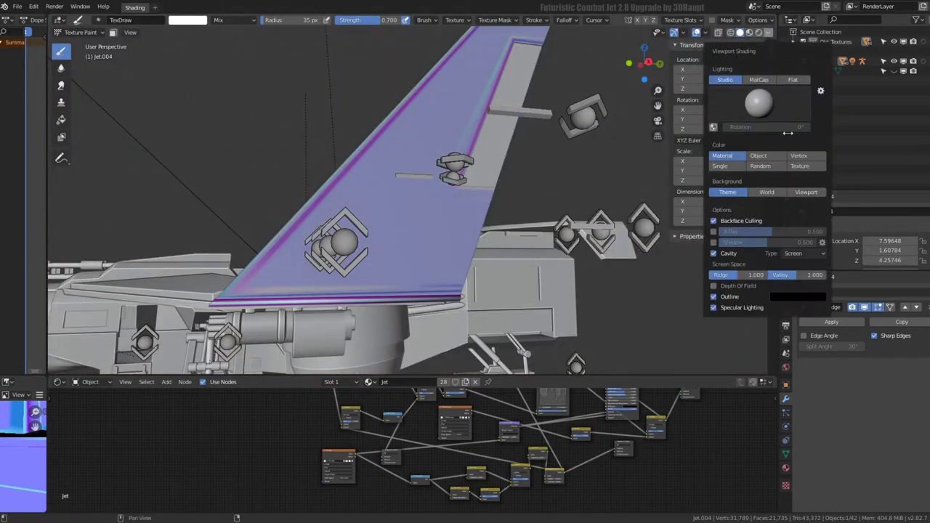
{"action": "left_click", "coordinate": [800, 167]}
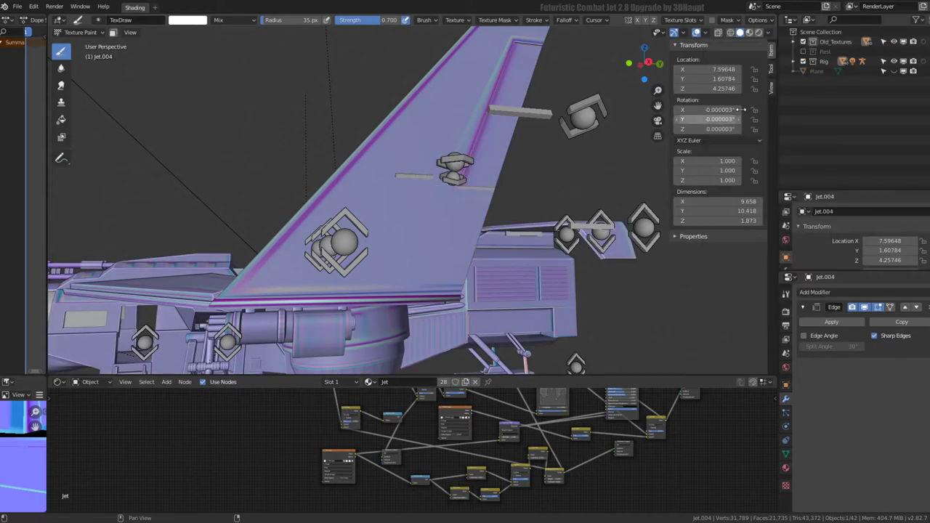
{"action": "left_click", "coordinate": [773, 69]}
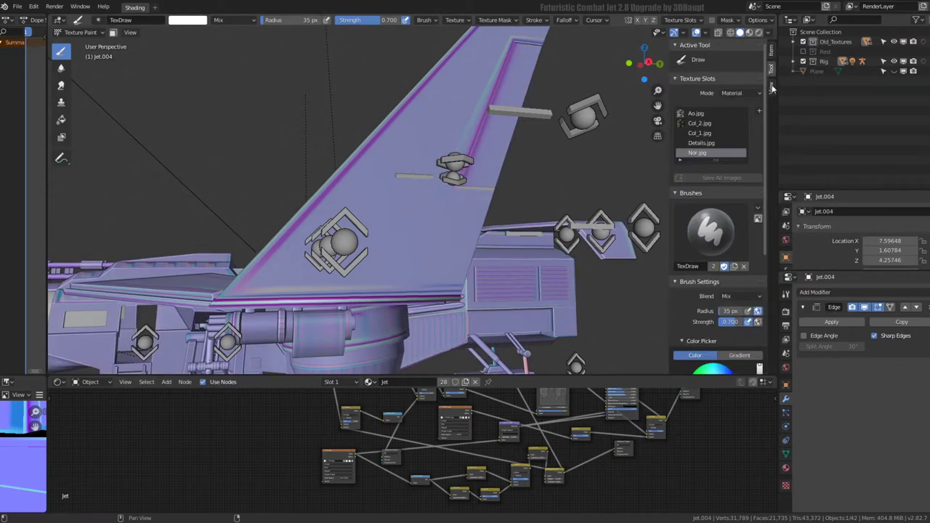
{"action": "left_click", "coordinate": [692, 124]}
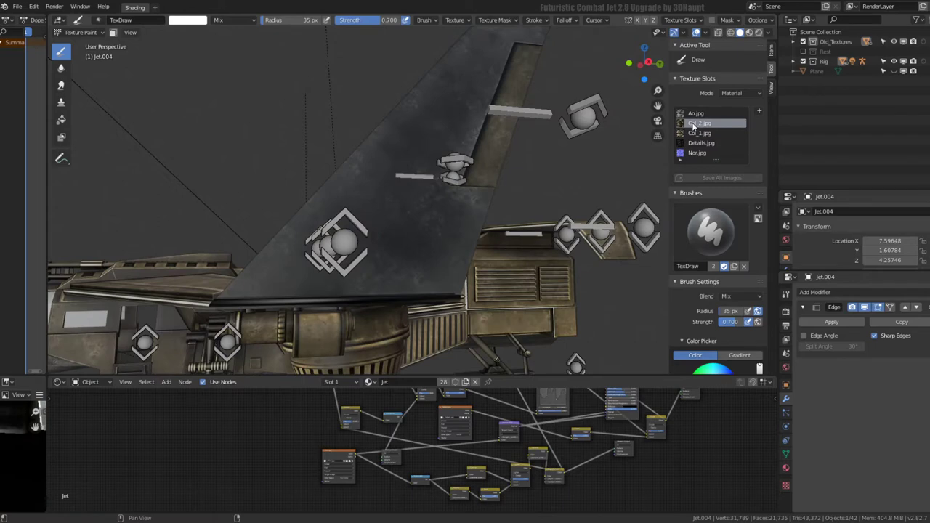
{"action": "left_click", "coordinate": [699, 133]}
{"action": "mouse_move", "coordinate": [436, 175]}
{"action": "middle_mouse_down"}
{"action": "mouse_move", "coordinate": [491, 177]}
{"action": "mouse_move", "coordinate": [413, 164]}
{"action": "middle_mouse_up"}
{"action": "scroll", "coordinate": [414, 218], "scroll_direction": "up", "scroll_amount": 5}
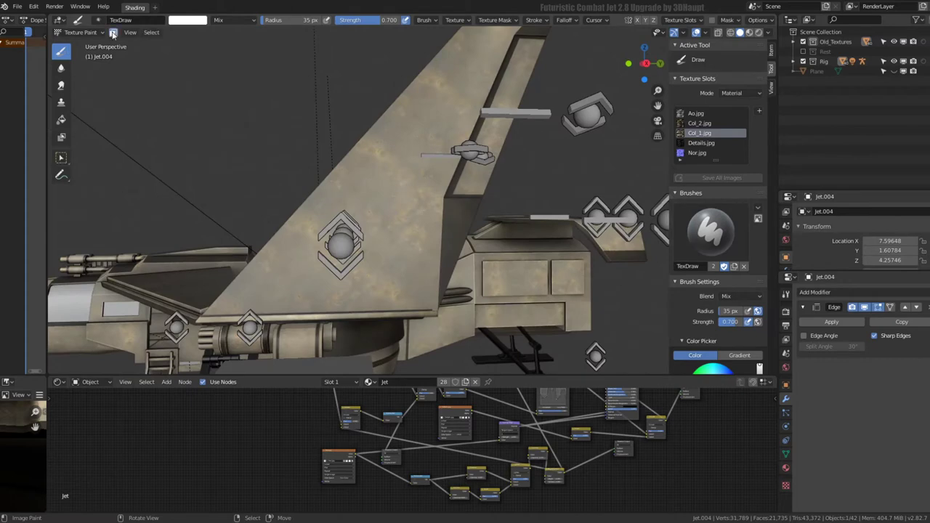
{"action": "scroll", "coordinate": [446, 225], "scroll_direction": "up", "scroll_amount": 2}
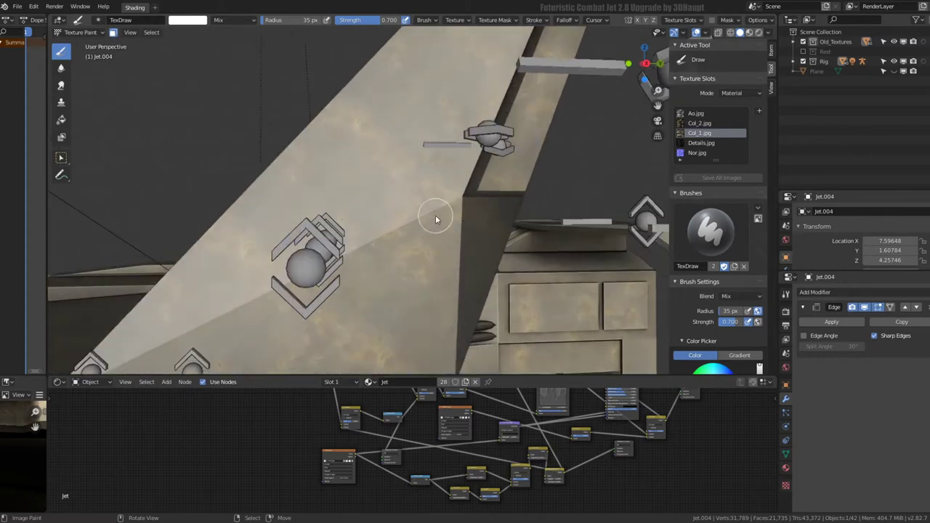
Pick the Clone brush and clone surface texture down the dark band on the fin edge
{"action": "left_click", "coordinate": [61, 102]}
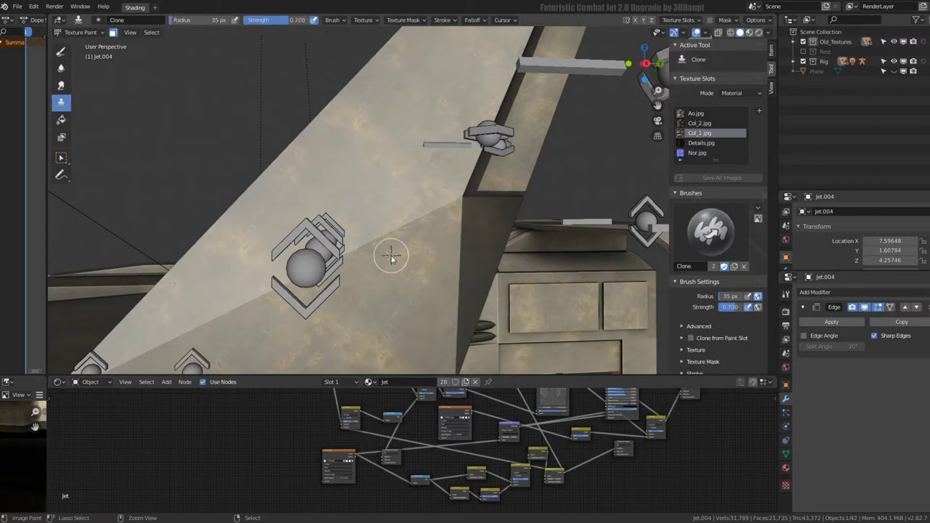
{"action": "left_click", "coordinate": [465, 233]}
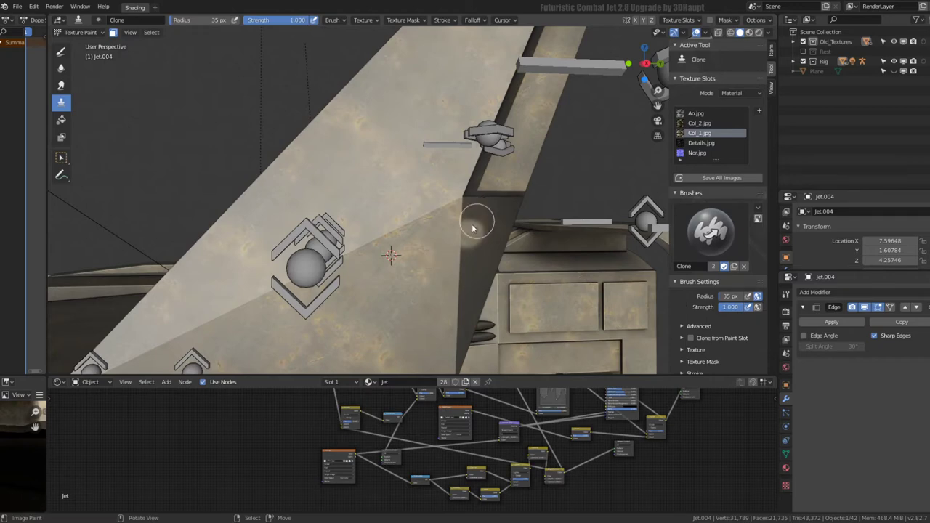
{"action": "scroll", "coordinate": [427, 254], "scroll_direction": "down", "scroll_amount": 4}
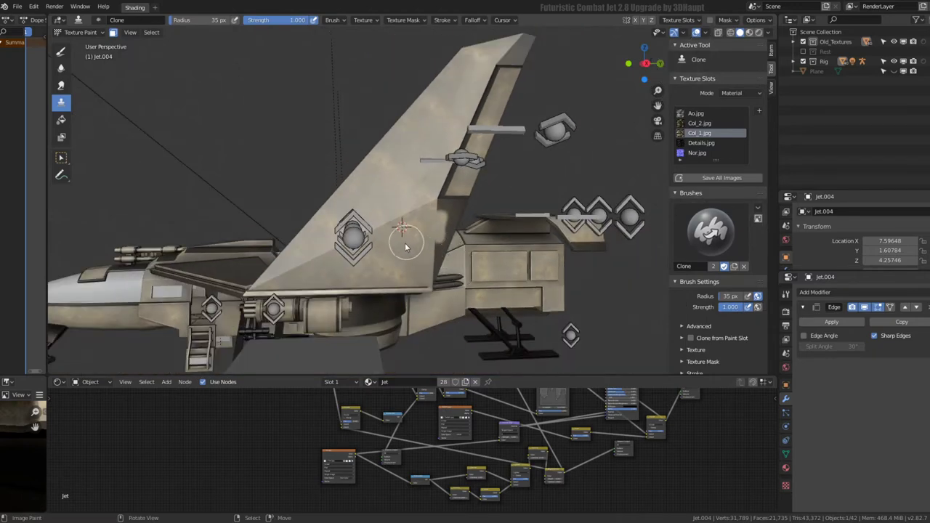
{"action": "scroll", "coordinate": [407, 248], "scroll_direction": "up", "scroll_amount": 2}
{"action": "scroll", "coordinate": [429, 242], "scroll_direction": "up", "scroll_amount": 1}
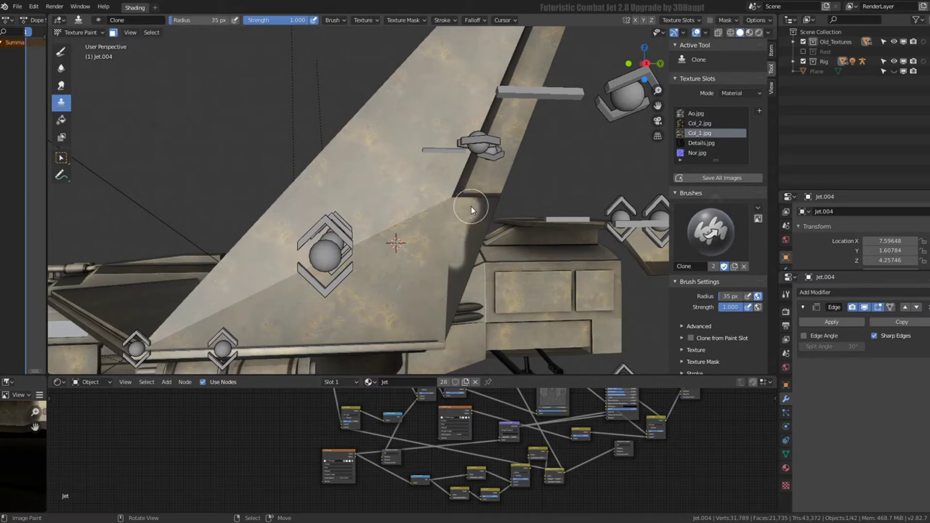
{"action": "left_click_drag", "start_coordinate": [471, 210], "coordinate": [469, 252]}
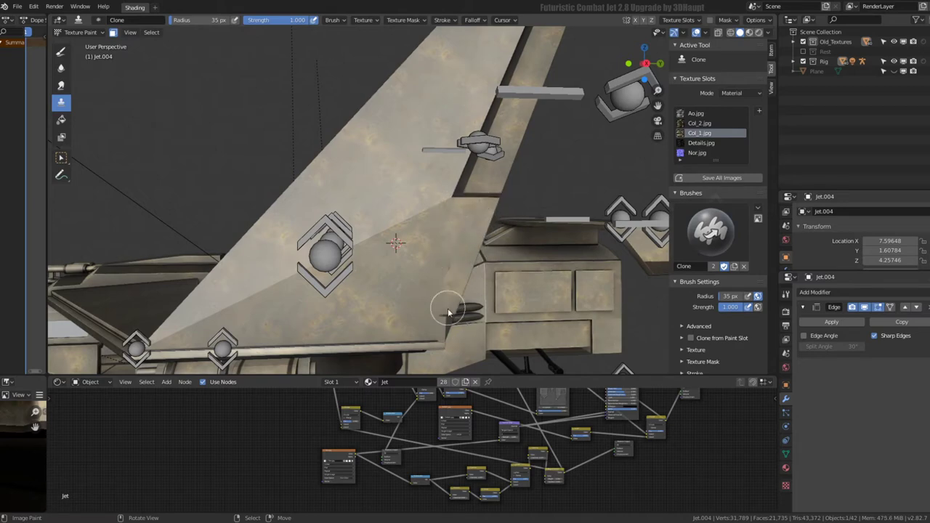
{"action": "left_click_drag", "start_coordinate": [449, 312], "coordinate": [446, 332]}
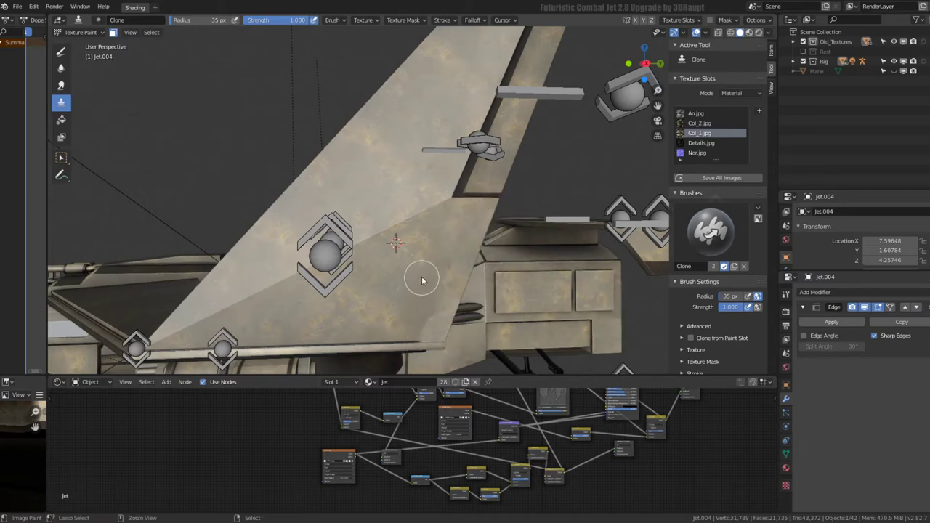
Set a new clone source on the fin edge and paint over the shadow and pipe ends
{"action": "middle_click_drag", "start_coordinate": [456, 269], "coordinate": [456, 207]}
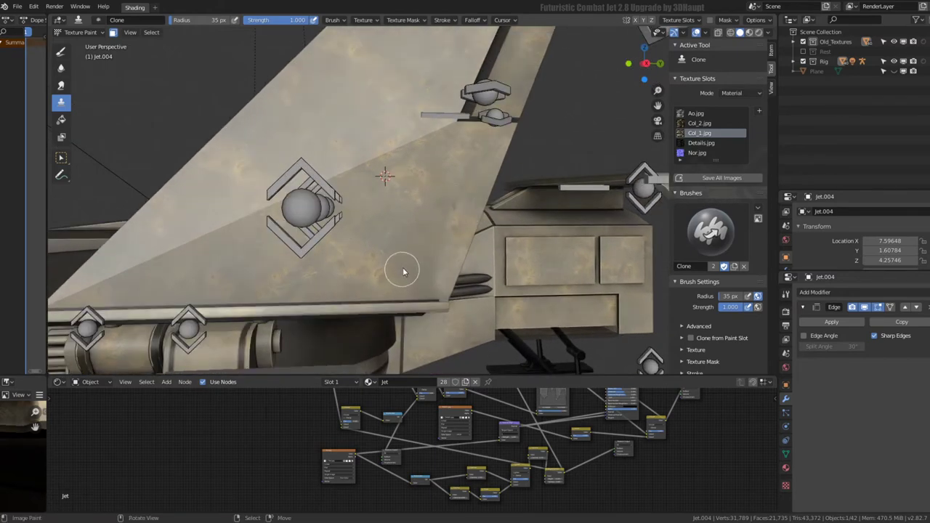
{"action": "scroll", "coordinate": [413, 248], "scroll_direction": "down", "scroll_amount": 2}
{"action": "scroll", "coordinate": [417, 244], "scroll_direction": "up", "scroll_amount": 1}
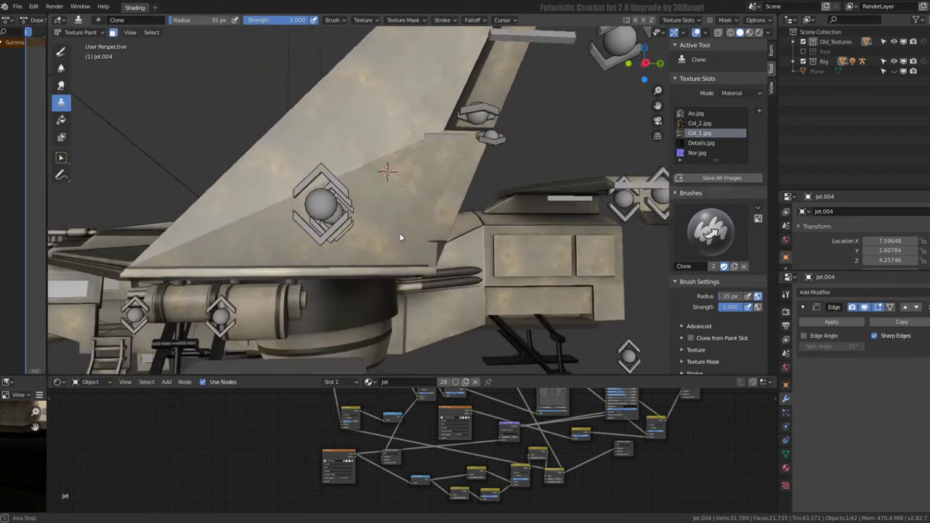
{"action": "scroll", "coordinate": [383, 242], "scroll_direction": "up", "scroll_amount": 1}
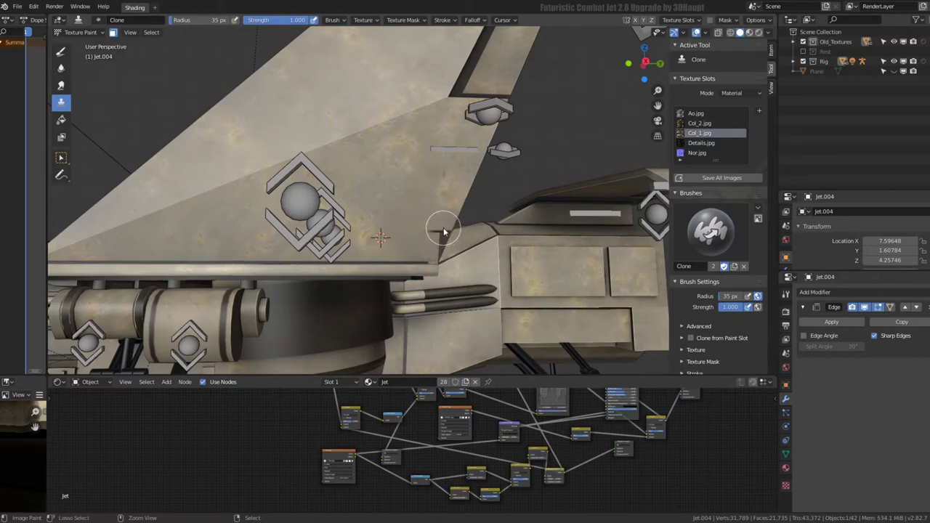
{"action": "scroll", "coordinate": [440, 247], "scroll_direction": "up", "scroll_amount": 1}
{"action": "scroll", "coordinate": [425, 262], "scroll_direction": "up", "scroll_amount": 1}
{"action": "left_click", "coordinate": [380, 319], "text": "ctrl"}
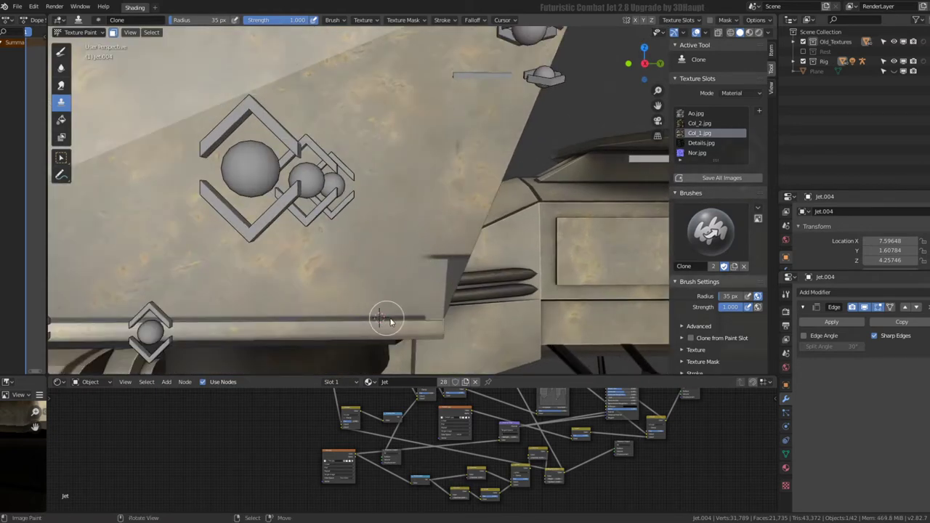
{"action": "left_click", "coordinate": [394, 295], "text": "ctrl"}
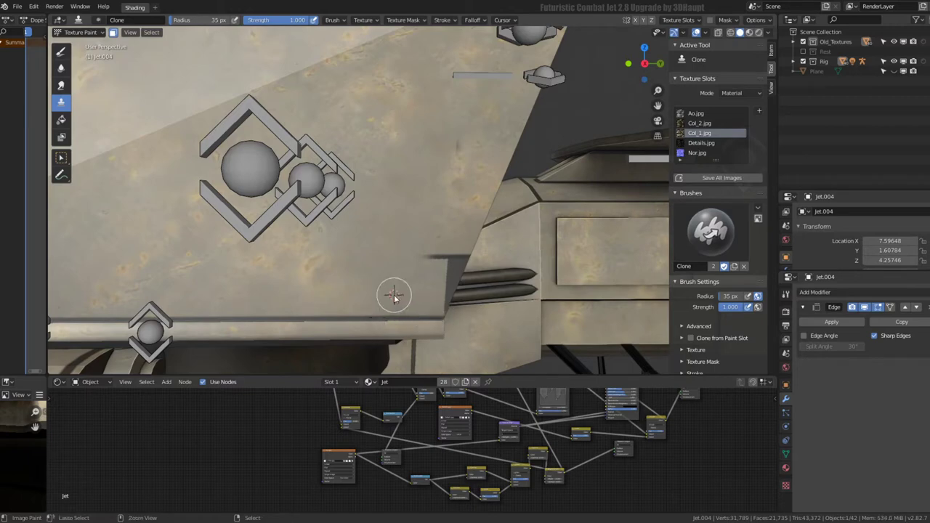
{"action": "left_click_drag", "start_coordinate": [447, 306], "coordinate": [440, 256]}
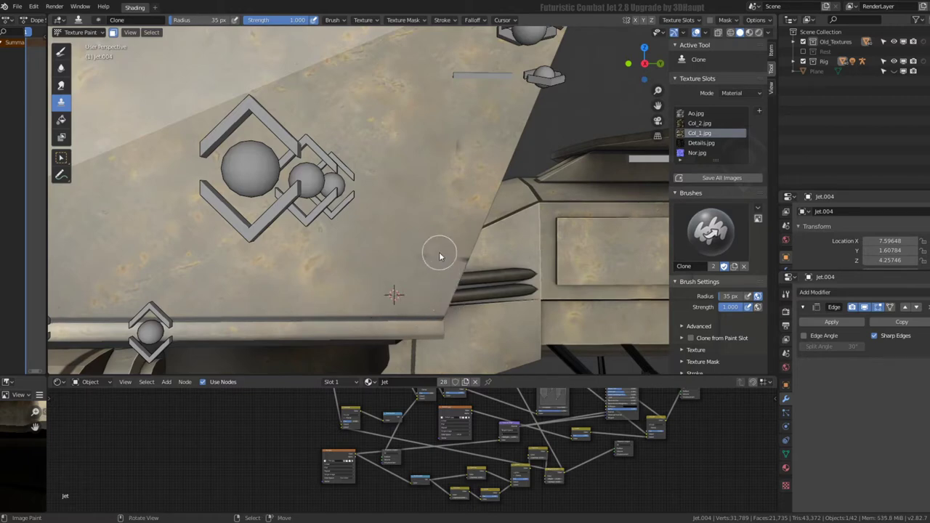
{"action": "scroll", "coordinate": [456, 260], "scroll_direction": "down", "scroll_amount": 5}
Set a new clone source, hide overlays, and clone over the dark streaks near the fin tip
{"action": "middle_click_drag", "start_coordinate": [457, 260], "coordinate": [423, 258]}
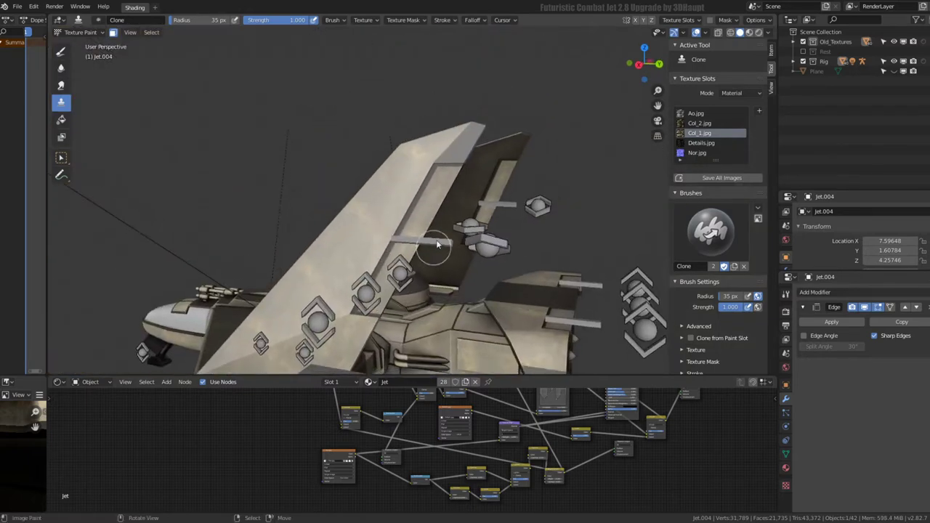
{"action": "scroll", "coordinate": [461, 141], "scroll_direction": "up", "scroll_amount": 3}
{"action": "mouse_move", "coordinate": [440, 139]}
{"action": "middle_mouse_down"}
{"action": "mouse_move", "coordinate": [380, 193]}
{"action": "mouse_move", "coordinate": [375, 176]}
{"action": "middle_mouse_up"}
{"action": "left_click", "coordinate": [313, 190], "text": "ctrl"}
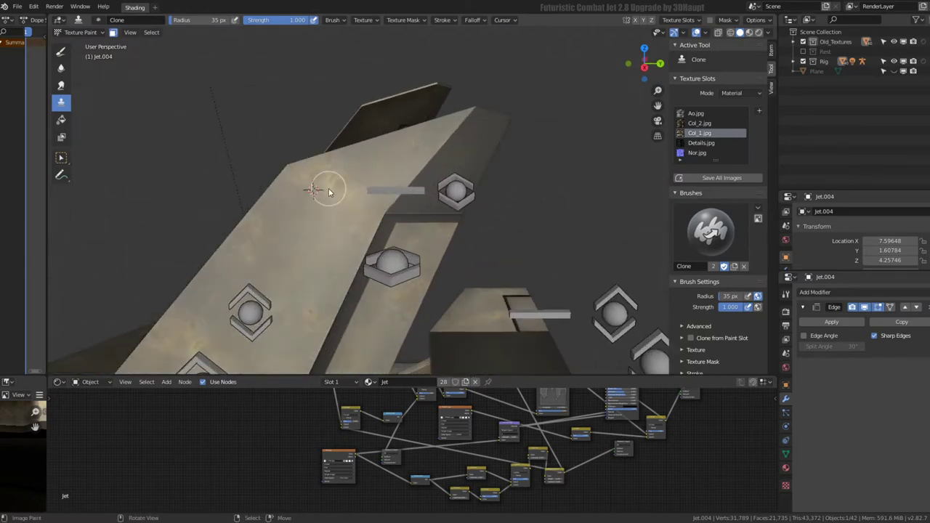
{"action": "left_click_drag", "start_coordinate": [386, 204], "coordinate": [442, 204]}
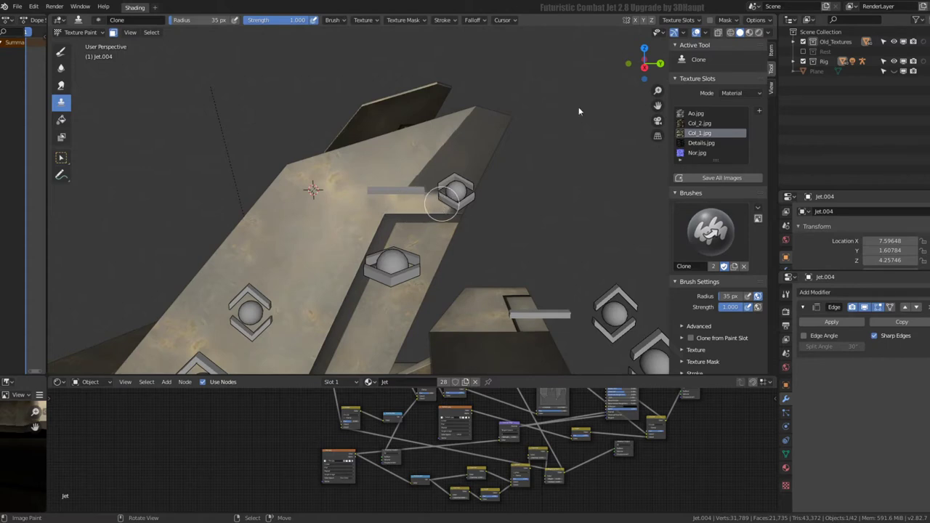
{"action": "left_click", "coordinate": [695, 34]}
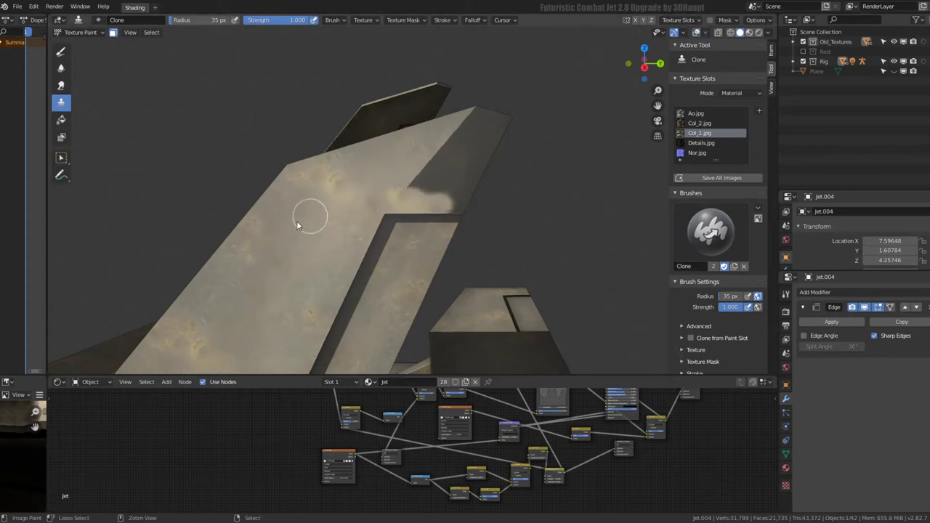
{"action": "mouse_move", "coordinate": [436, 205]}
{"action": "left_mouse_down"}
{"action": "mouse_move", "coordinate": [470, 199]}
{"action": "mouse_move", "coordinate": [447, 165]}
{"action": "mouse_move", "coordinate": [479, 116]}
{"action": "mouse_move", "coordinate": [376, 185]}
{"action": "left_mouse_up"}
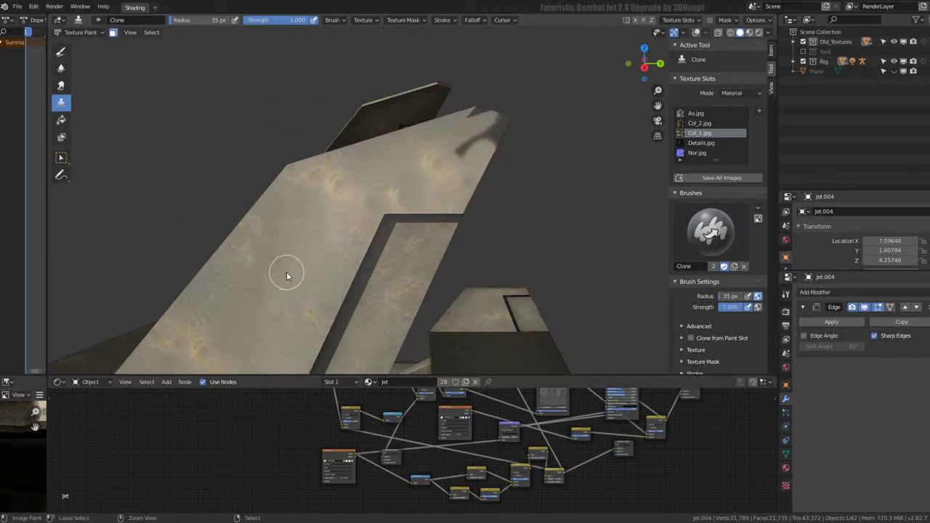
{"action": "mouse_move", "coordinate": [427, 150]}
{"action": "left_mouse_down"}
{"action": "mouse_move", "coordinate": [465, 114]}
{"action": "mouse_move", "coordinate": [498, 136]}
{"action": "left_mouse_up"}
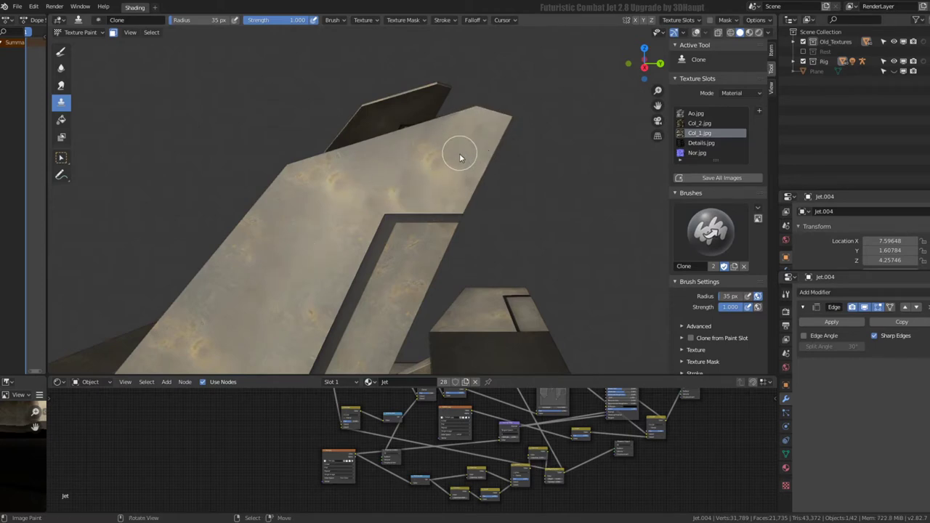
Orbit around the jet's rear, landing gear and nose to inspect the repainted texture
{"action": "scroll", "coordinate": [460, 158], "scroll_direction": "down", "scroll_amount": 5}
{"action": "mouse_move", "coordinate": [587, 143]}
{"action": "middle_mouse_down"}
{"action": "mouse_move", "coordinate": [461, 193]}
{"action": "mouse_move", "coordinate": [478, 150]}
{"action": "mouse_move", "coordinate": [367, 153]}
{"action": "mouse_move", "coordinate": [412, 146]}
{"action": "mouse_move", "coordinate": [316, 159]}
{"action": "mouse_move", "coordinate": [320, 146]}
{"action": "mouse_move", "coordinate": [509, 153]}
{"action": "mouse_move", "coordinate": [342, 135]}
{"action": "mouse_move", "coordinate": [459, 80]}
{"action": "mouse_move", "coordinate": [459, 44]}
{"action": "mouse_move", "coordinate": [434, 33]}
{"action": "mouse_move", "coordinate": [307, 135]}
{"action": "mouse_move", "coordinate": [458, 164]}
{"action": "middle_mouse_up"}
{"action": "scroll", "coordinate": [411, 146], "scroll_direction": "up", "scroll_amount": 5}
{"action": "scroll", "coordinate": [316, 159], "scroll_direction": "up", "scroll_amount": 3}
{"action": "scroll", "coordinate": [488, 152], "scroll_direction": "down", "scroll_amount": 3}
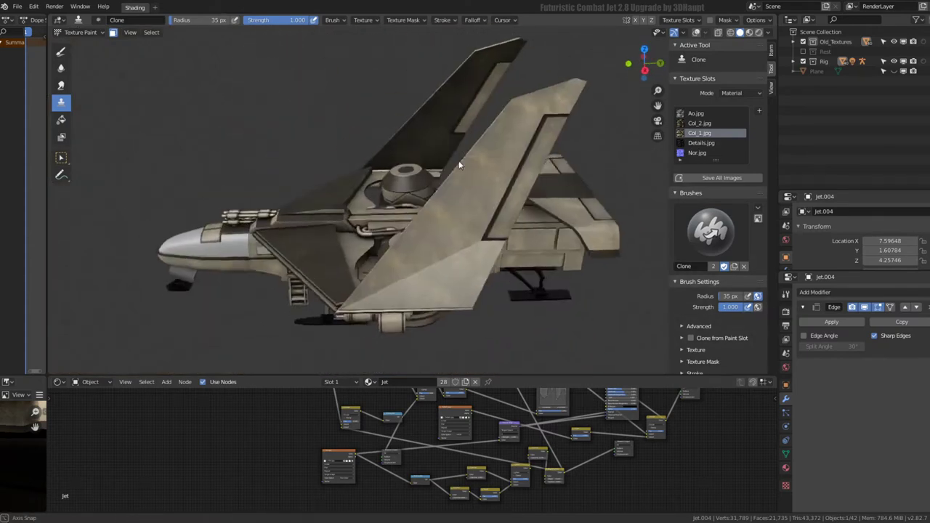
{"action": "scroll", "coordinate": [380, 145], "scroll_direction": "up", "scroll_amount": 3}
{"action": "mouse_move", "coordinate": [380, 146]}
{"action": "middle_mouse_down"}
{"action": "mouse_move", "coordinate": [369, 100]}
{"action": "mouse_move", "coordinate": [298, 102]}
{"action": "mouse_move", "coordinate": [373, 96]}
{"action": "mouse_move", "coordinate": [338, 77]}
{"action": "mouse_move", "coordinate": [357, 65]}
{"action": "mouse_move", "coordinate": [478, 119]}
{"action": "mouse_move", "coordinate": [571, 125]}
{"action": "mouse_move", "coordinate": [563, 100]}
{"action": "mouse_move", "coordinate": [486, 183]}
{"action": "middle_mouse_up"}
{"action": "scroll", "coordinate": [426, 97], "scroll_direction": "down", "scroll_amount": 3}
{"action": "scroll", "coordinate": [487, 184], "scroll_direction": "down", "scroll_amount": 4}
{"action": "scroll", "coordinate": [295, 125], "scroll_direction": "up", "scroll_amount": 4}
{"action": "mouse_move", "coordinate": [295, 125]}
{"action": "middle_mouse_down"}
{"action": "mouse_move", "coordinate": [400, 124]}
{"action": "mouse_move", "coordinate": [396, 90]}
{"action": "middle_mouse_up"}
{"action": "scroll", "coordinate": [388, 87], "scroll_direction": "down", "scroll_amount": 3}
{"action": "scroll", "coordinate": [388, 87], "scroll_direction": "up", "scroll_amount": 3}
{"action": "middle_click_drag", "start_coordinate": [434, 138], "coordinate": [367, 154]}
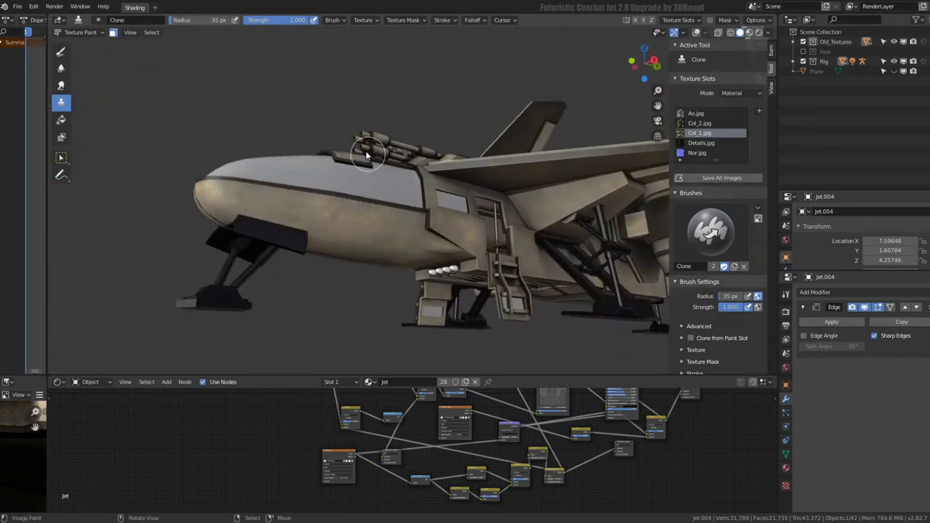
{"action": "left_click", "coordinate": [85, 33]}
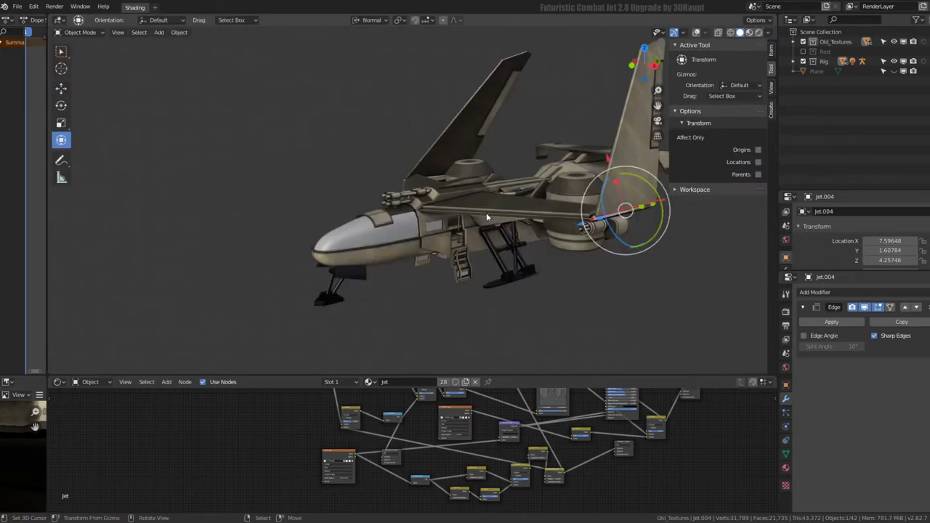
Return to Object Mode and preview the jet with full materials and lighting
{"action": "left_click", "coordinate": [408, 242]}
{"action": "mouse_move", "coordinate": [407, 242]}
{"action": "middle_mouse_down"}
{"action": "mouse_move", "coordinate": [451, 239]}
{"action": "mouse_move", "coordinate": [356, 247]}
{"action": "mouse_move", "coordinate": [338, 281]}
{"action": "mouse_move", "coordinate": [353, 251]}
{"action": "middle_mouse_up"}
{"action": "left_click", "coordinate": [749, 32]}
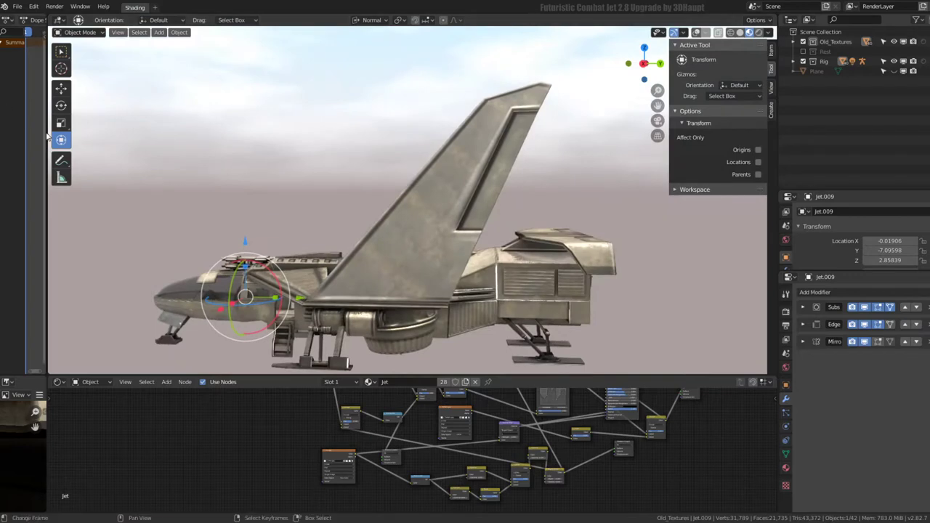
Narrow the Dope Sheet to widen the 3D view, then select the ground Plane
{"action": "left_click_drag", "start_coordinate": [46, 133], "coordinate": [228, 134]}
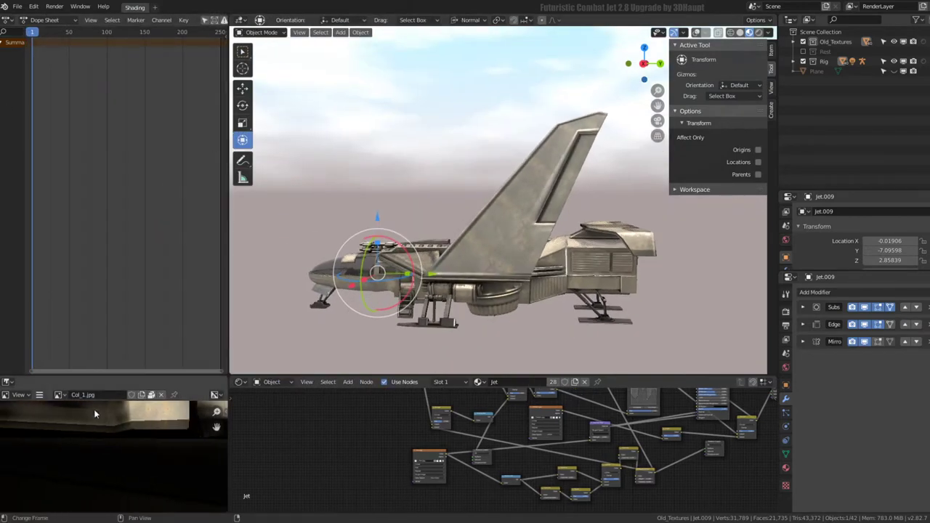
{"action": "left_click", "coordinate": [38, 396]}
{"action": "middle_click_drag", "start_coordinate": [326, 199], "coordinate": [250, 244]}
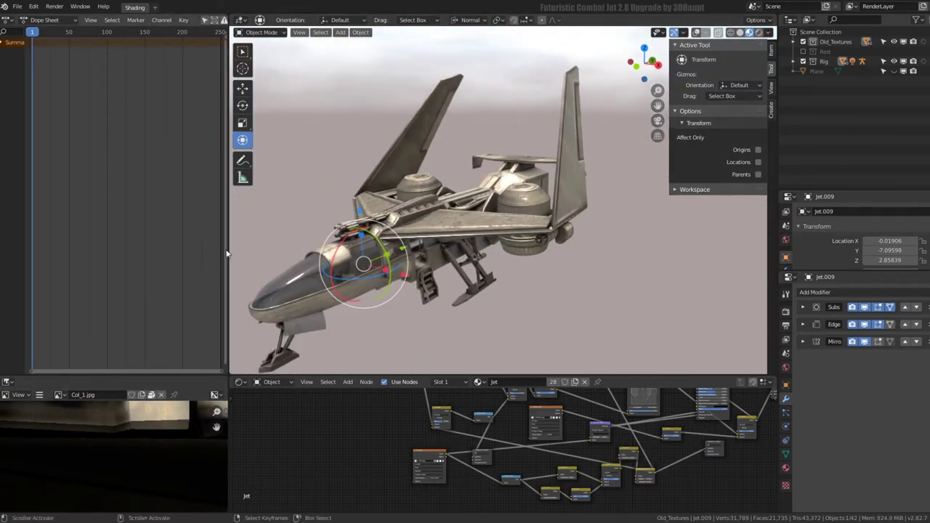
{"action": "left_click_drag", "start_coordinate": [228, 249], "coordinate": [80, 250]}
{"action": "mouse_move", "coordinate": [327, 232]}
{"action": "middle_mouse_down"}
{"action": "mouse_move", "coordinate": [389, 194]}
{"action": "mouse_move", "coordinate": [535, 284]}
{"action": "middle_mouse_up"}
{"action": "left_click", "coordinate": [535, 284]}
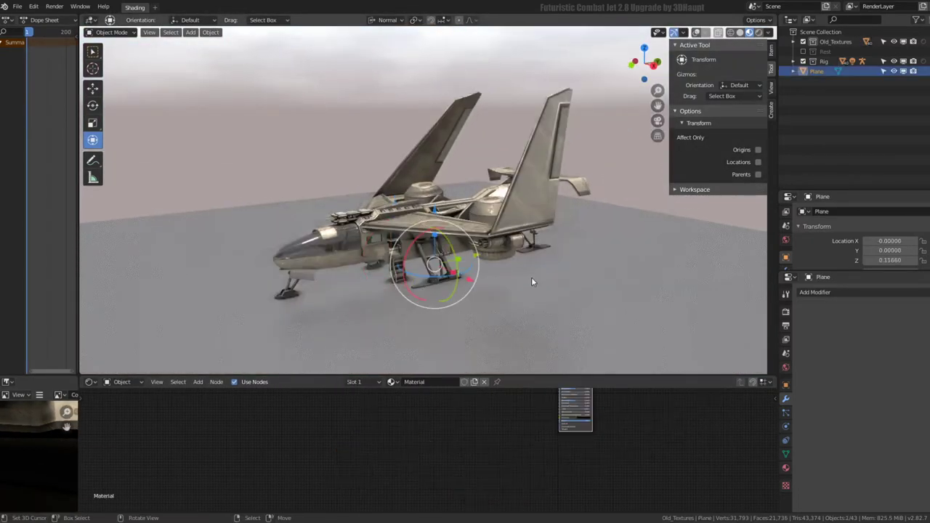
Duplicate Bone.021.L in Edit Mode from the right-side view and place the copy lower down
{"action": "left_click", "coordinate": [696, 32]}
{"action": "mouse_move", "coordinate": [436, 218]}
{"action": "middle_mouse_down"}
{"action": "mouse_move", "coordinate": [476, 231]}
{"action": "mouse_move", "coordinate": [536, 220]}
{"action": "middle_mouse_up"}
{"action": "scroll", "coordinate": [475, 231], "scroll_direction": "up", "scroll_amount": 3}
{"action": "left_click", "coordinate": [476, 231]}
{"action": "key", "text": "ctrl+Tab"}
{"action": "key", "text": "Tab"}
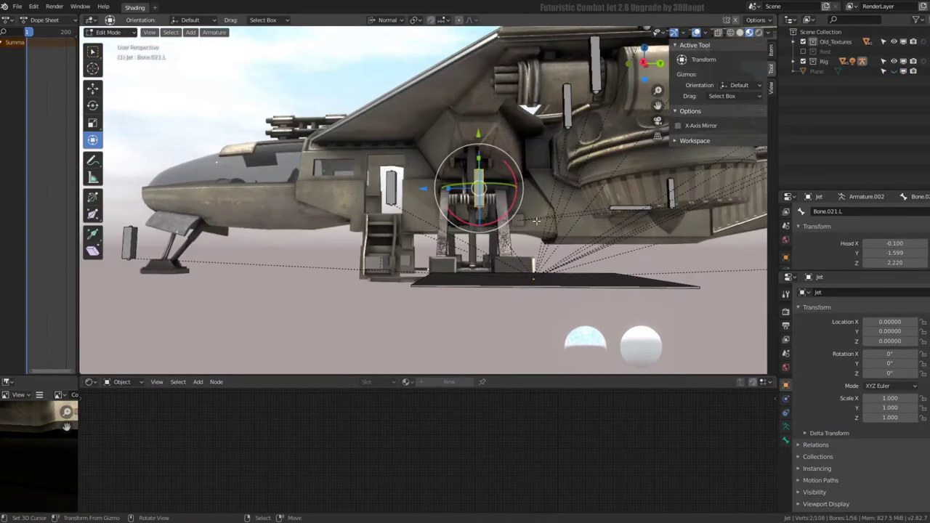
{"action": "key", "text": "KP_3"}
{"action": "key", "text": "shift+d"}
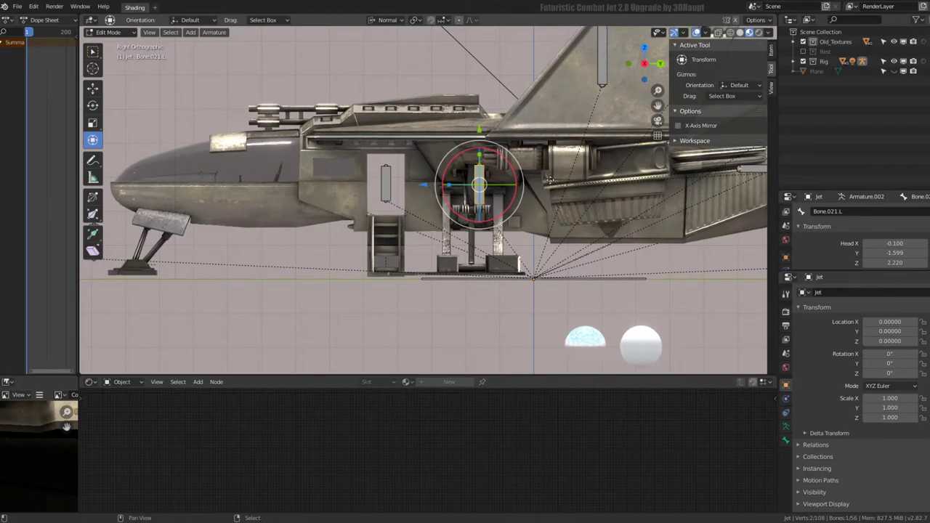
{"action": "left_click", "coordinate": [589, 242]}
{"action": "key", "text": "ctrl+Tab"}
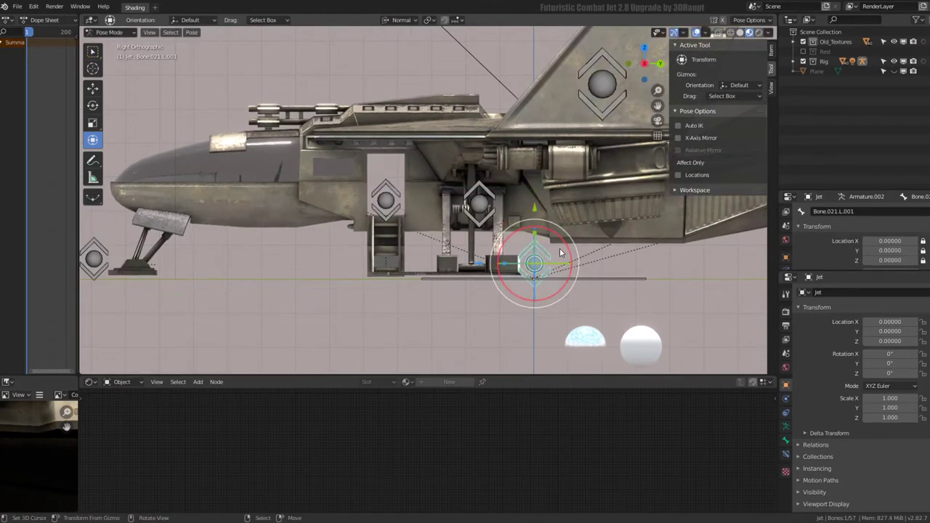
Scale the new bone Bone.021.L.001 in Pose Mode
{"action": "key", "text": "s"}
{"action": "left_click", "coordinate": [654, 269]}
{"action": "scroll", "coordinate": [465, 252], "scroll_direction": "down", "scroll_amount": 2}
{"action": "mouse_move", "coordinate": [465, 249]}
{"action": "middle_mouse_down"}
{"action": "mouse_move", "coordinate": [517, 248]}
{"action": "mouse_move", "coordinate": [479, 247]}
{"action": "middle_mouse_up"}
{"action": "key", "text": "s"}
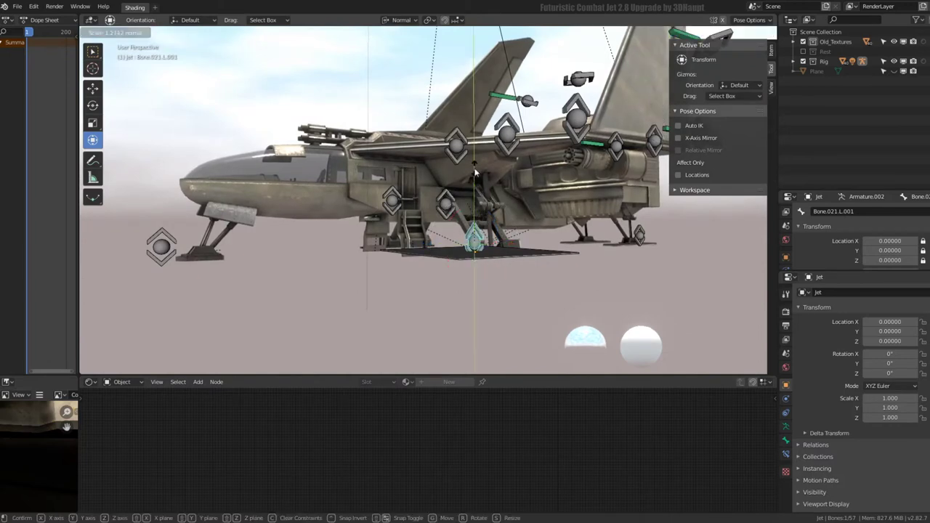
{"action": "left_click", "coordinate": [171, 246]}
Select rig bones Bone.020.R, Heck and C in turn, ending on Bone.021.L
{"action": "left_click", "coordinate": [165, 248]}
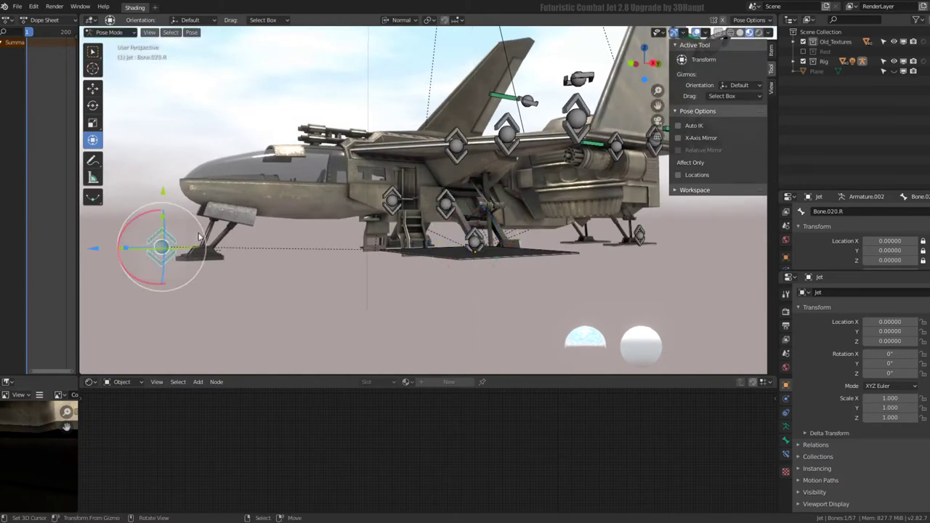
{"action": "left_click", "coordinate": [639, 237]}
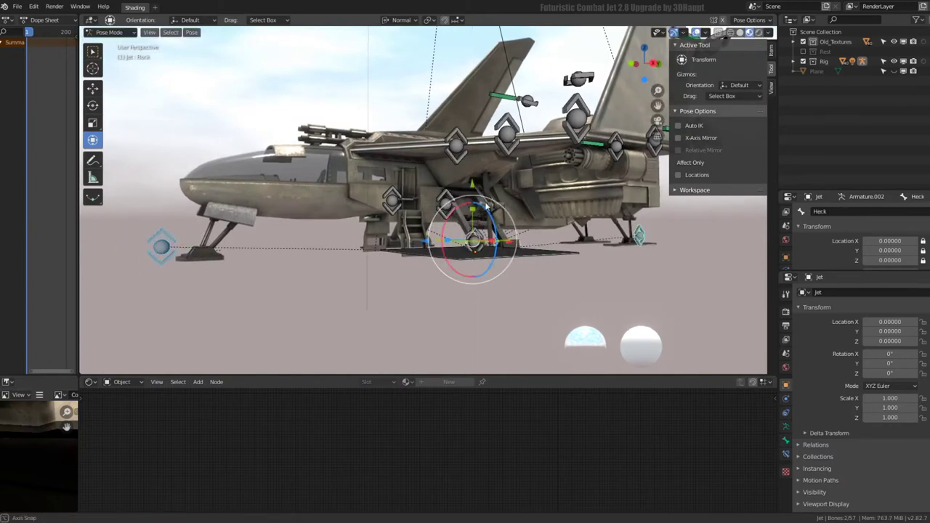
{"action": "left_click_drag", "start_coordinate": [501, 210], "coordinate": [448, 209]}
{"action": "left_click", "coordinate": [448, 209]}
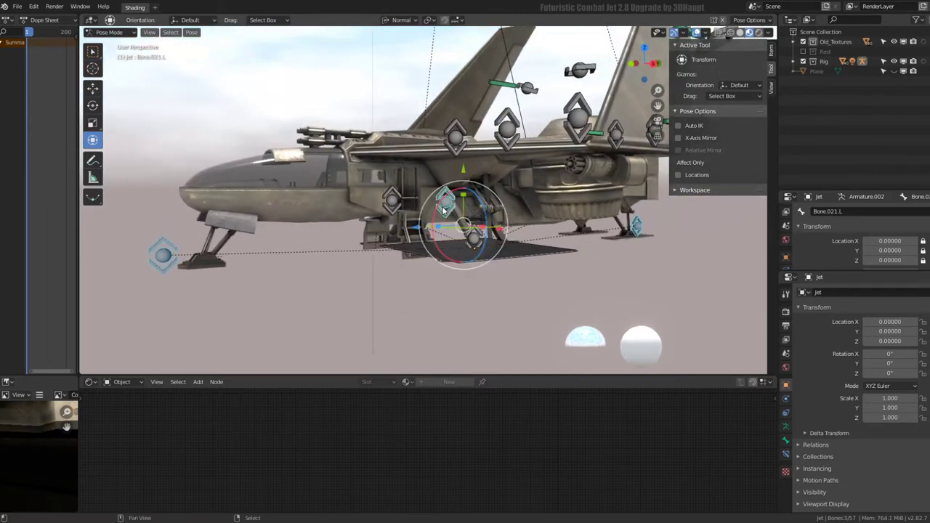
{"action": "scroll", "coordinate": [448, 209], "scroll_direction": "down", "scroll_amount": 2}
{"action": "scroll", "coordinate": [447, 209], "scroll_direction": "down", "scroll_amount": 2}
{"action": "left_click", "coordinate": [470, 149]}
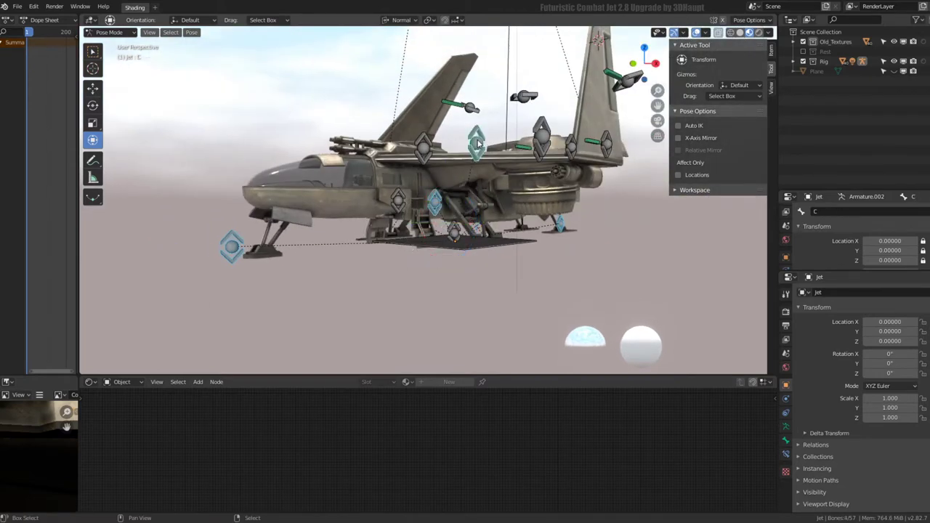
{"action": "left_click", "coordinate": [232, 251]}
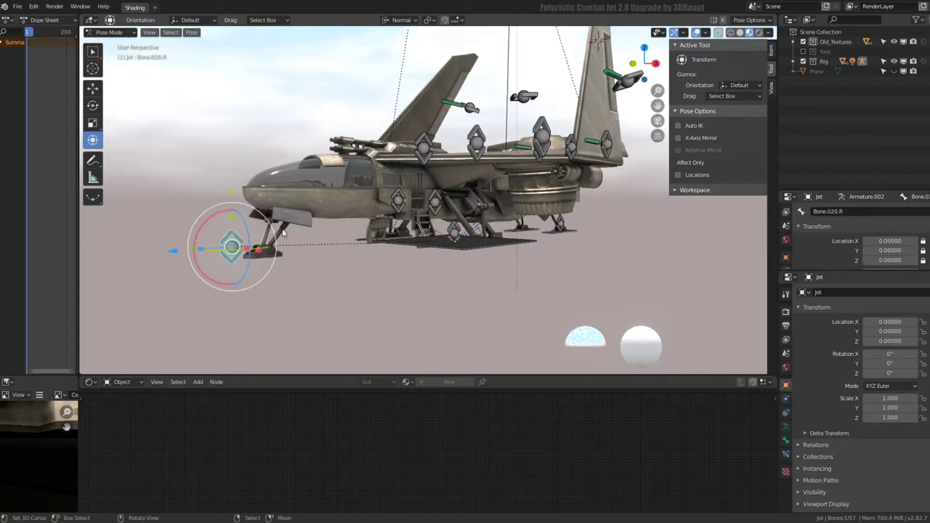
{"action": "left_click", "coordinate": [446, 213]}
Copy Bone.030.L's constraints to Bone.021.L with Copy Constraints to Selected Bones
{"action": "left_click", "coordinate": [561, 222]}
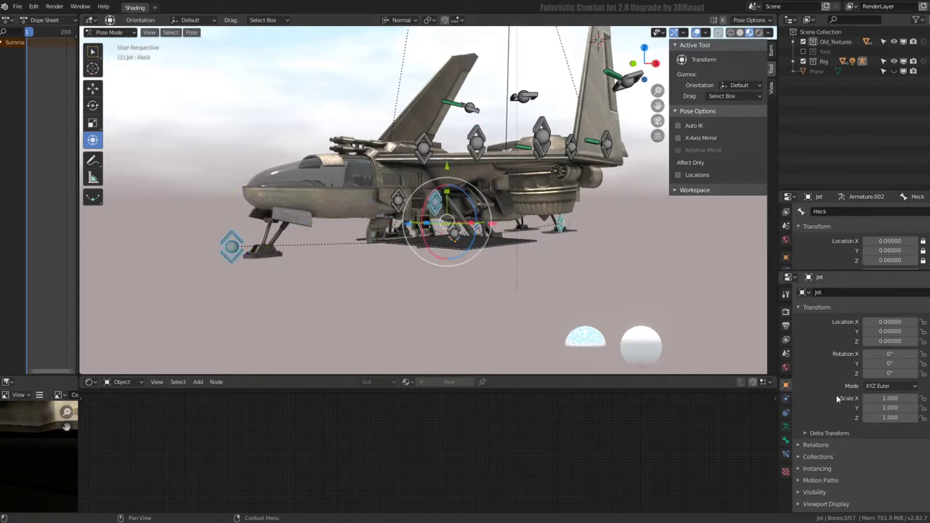
{"action": "left_click", "coordinate": [785, 455]}
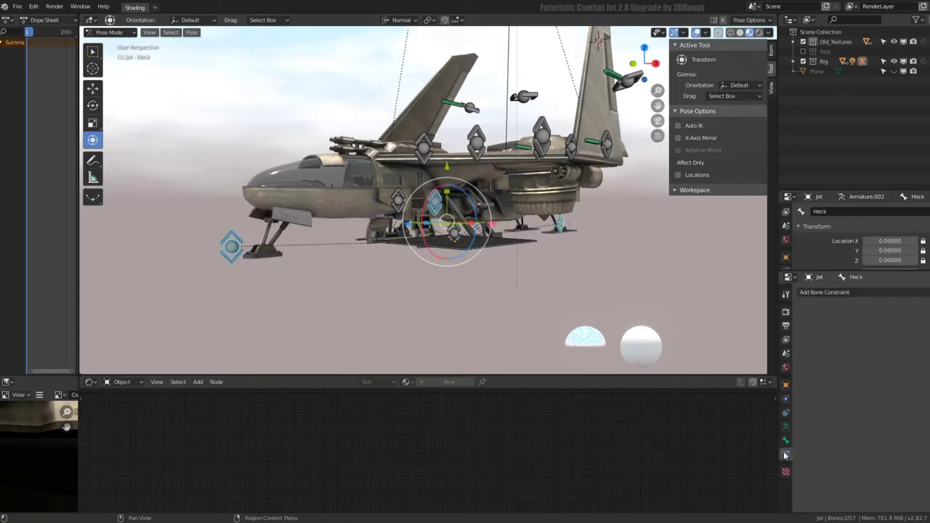
{"action": "left_click", "coordinate": [546, 122]}
{"action": "key", "text": "F3"}
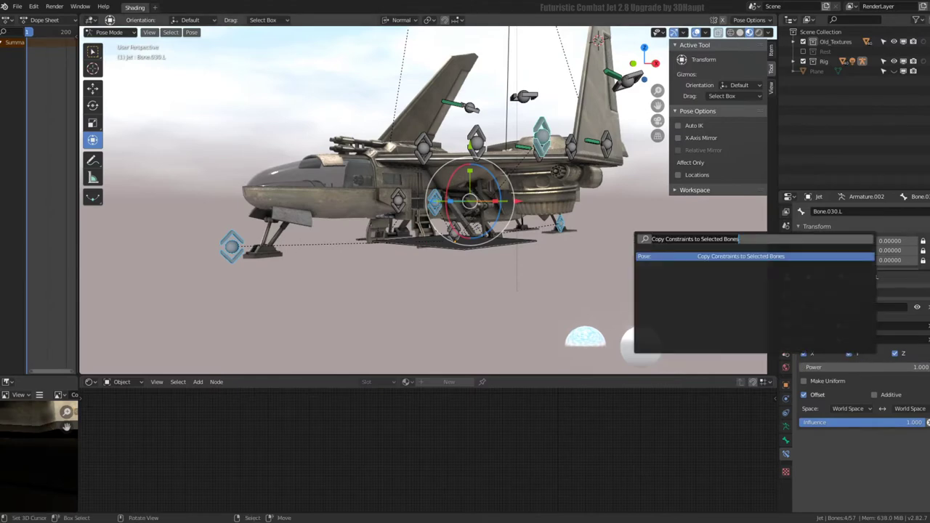
{"action": "left_click", "coordinate": [724, 263]}
{"action": "scroll", "coordinate": [503, 122], "scroll_direction": "up", "scroll_amount": 2}
{"action": "scroll", "coordinate": [502, 122], "scroll_direction": "up", "scroll_amount": 2}
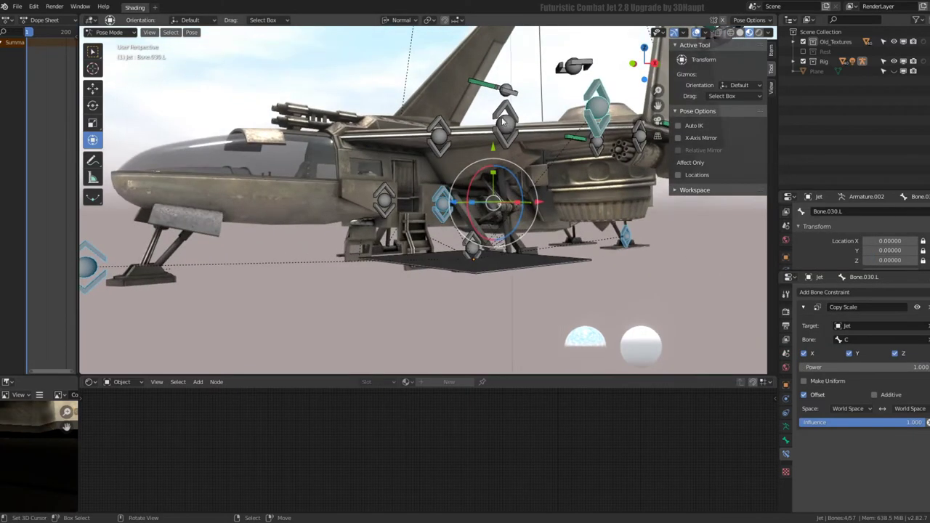
Trial-scale bone C twice to test the Copy Scale constraint, cancelling each time
{"action": "left_click", "coordinate": [607, 88]}
{"action": "left_click", "coordinate": [507, 120]}
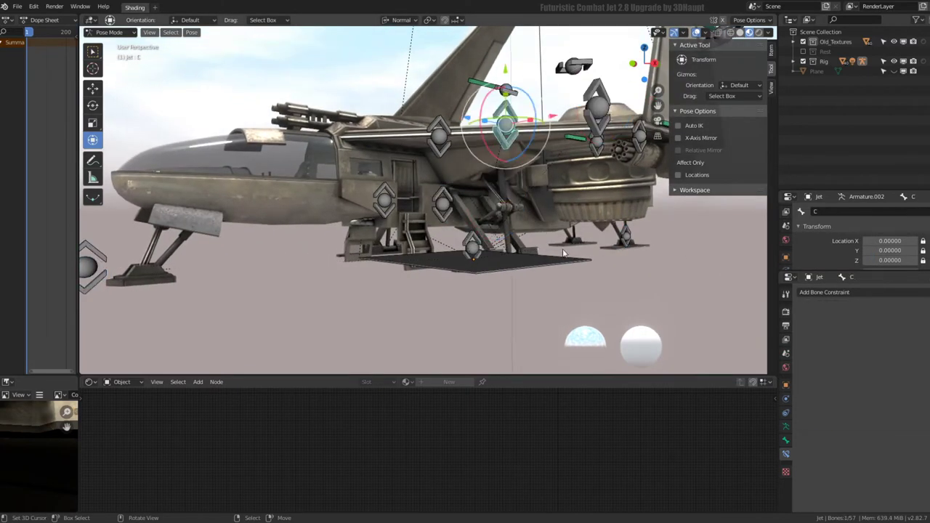
{"action": "key", "text": "s"}
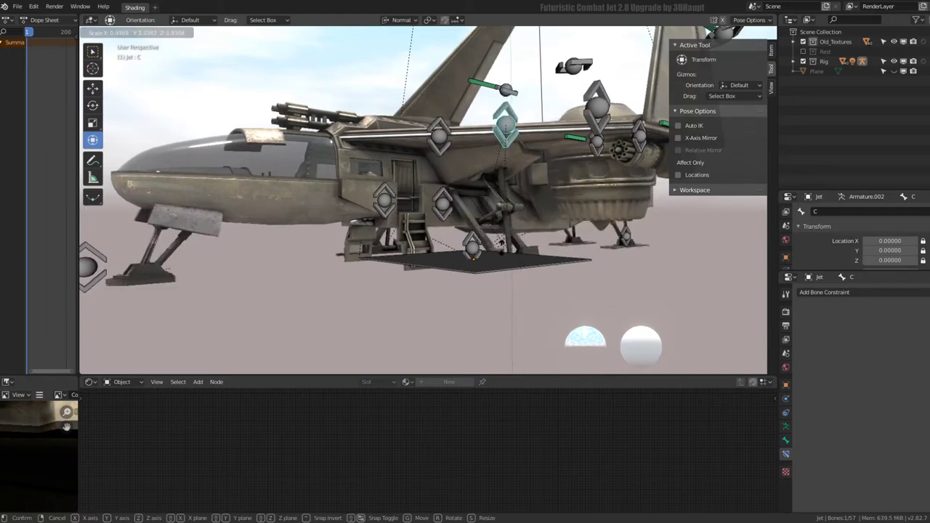
{"action": "right_click", "coordinate": [453, 228]}
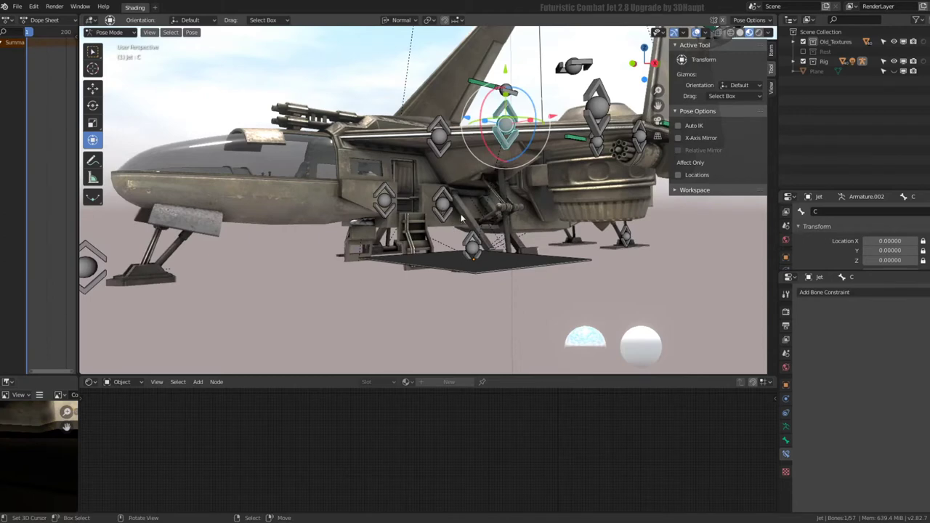
{"action": "middle_click_drag", "start_coordinate": [461, 218], "coordinate": [484, 259]}
{"action": "key", "text": "s"}
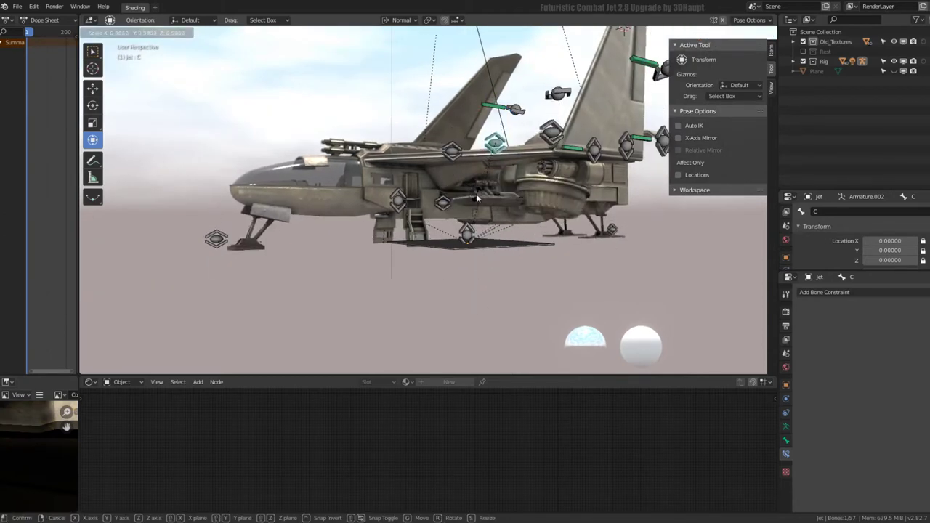
{"action": "right_click", "coordinate": [477, 197]}
{"action": "left_click", "coordinate": [436, 201]}
{"action": "mouse_move", "coordinate": [436, 202]}
{"action": "middle_mouse_down"}
{"action": "mouse_move", "coordinate": [414, 202]}
{"action": "mouse_move", "coordinate": [465, 236]}
{"action": "middle_mouse_up"}
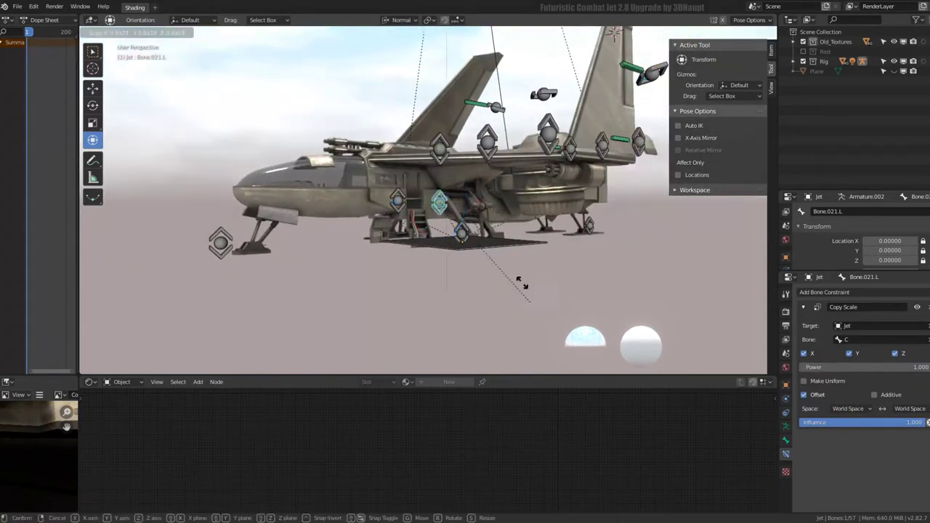
Inspect Bone.021.L's Copy Scale and other bones, then scale Bone.021.L.001
{"action": "left_click", "coordinate": [465, 236]}
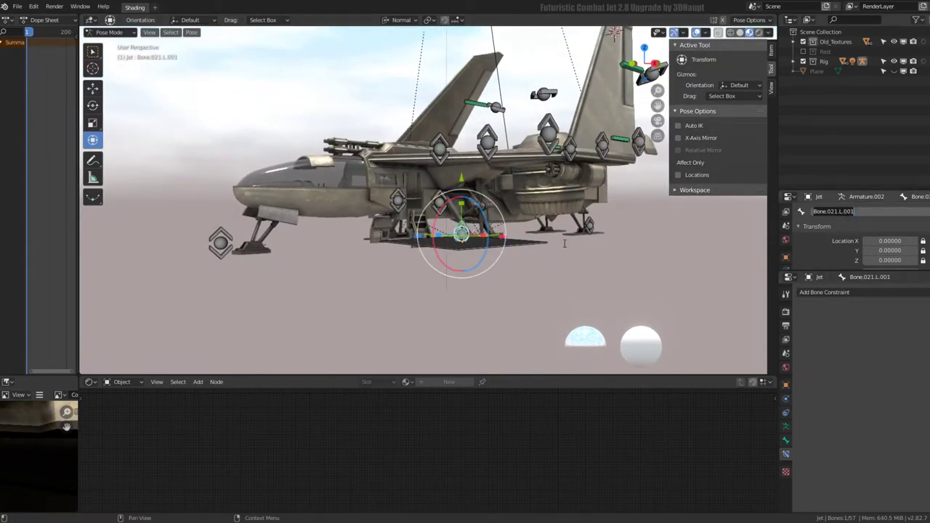
{"action": "scroll", "coordinate": [461, 232], "scroll_direction": "up", "scroll_amount": 2}
{"action": "left_click", "coordinate": [451, 208]}
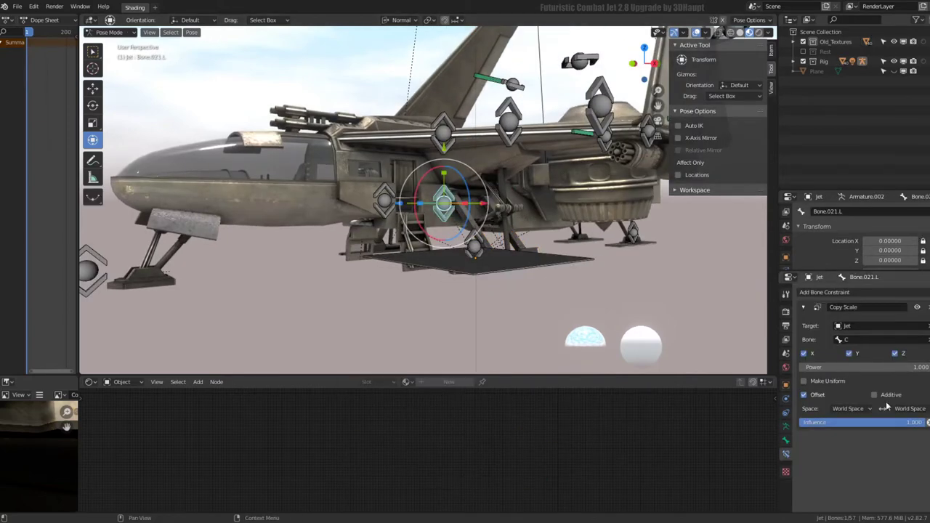
{"action": "middle_click_drag", "start_coordinate": [378, 283], "coordinate": [318, 278]}
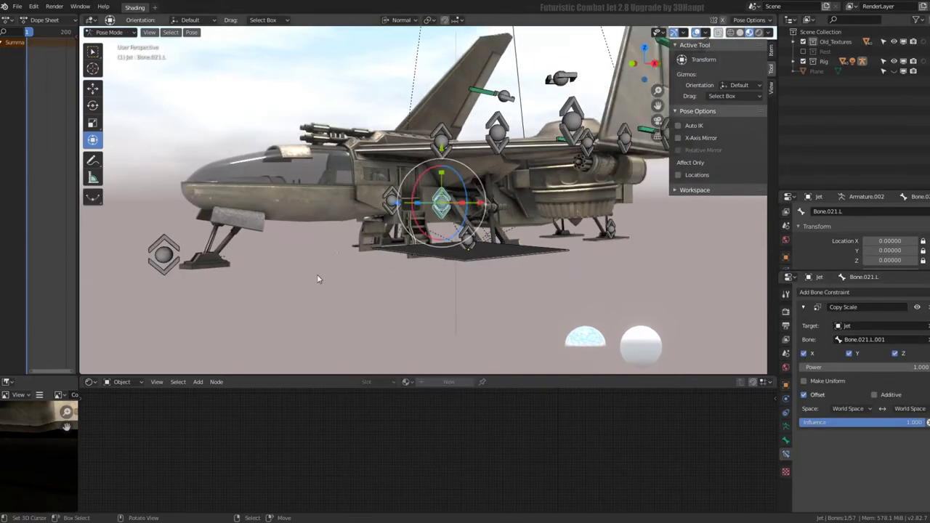
{"action": "left_click", "coordinate": [155, 252]}
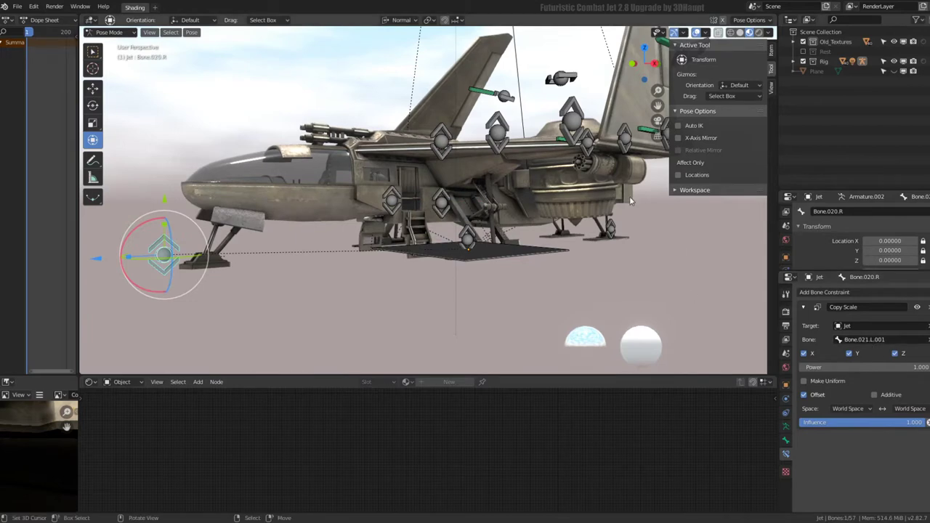
{"action": "left_click", "coordinate": [616, 231]}
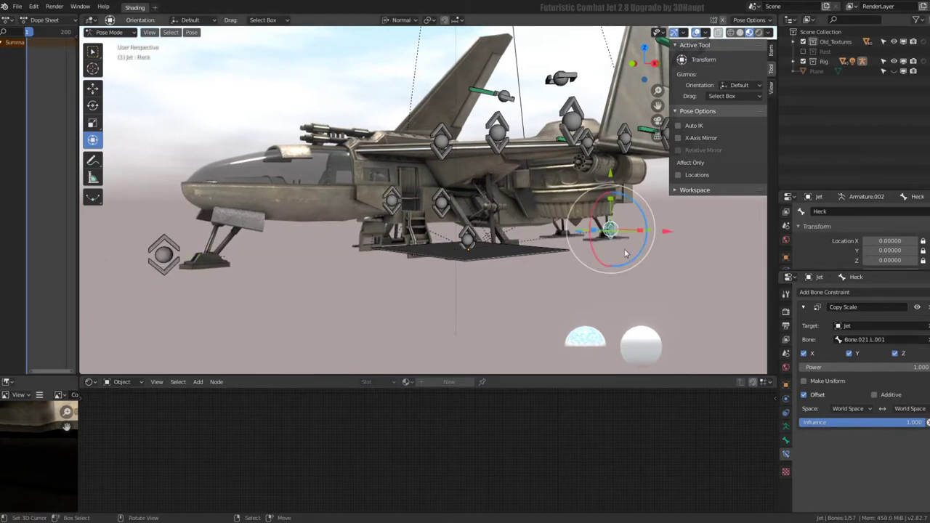
{"action": "left_click", "coordinate": [466, 237]}
{"action": "key", "text": "s"}
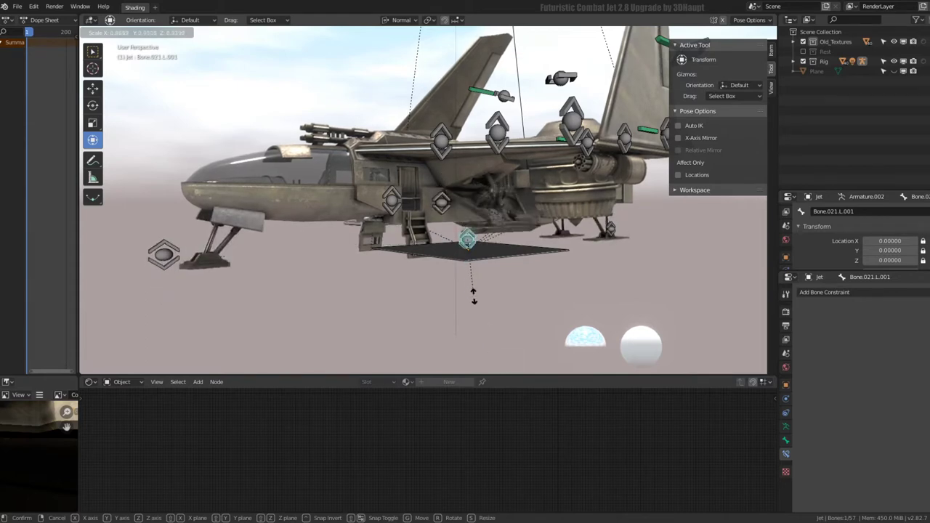
{"action": "left_click", "coordinate": [481, 296]}
Re-check Bone.021.L, then test-scale Bone.021.L.001 and cancel with Esc to restore the rig
{"action": "left_click", "coordinate": [448, 210], "text": "shift"}
{"action": "key", "text": "ctrl+shift+c"}
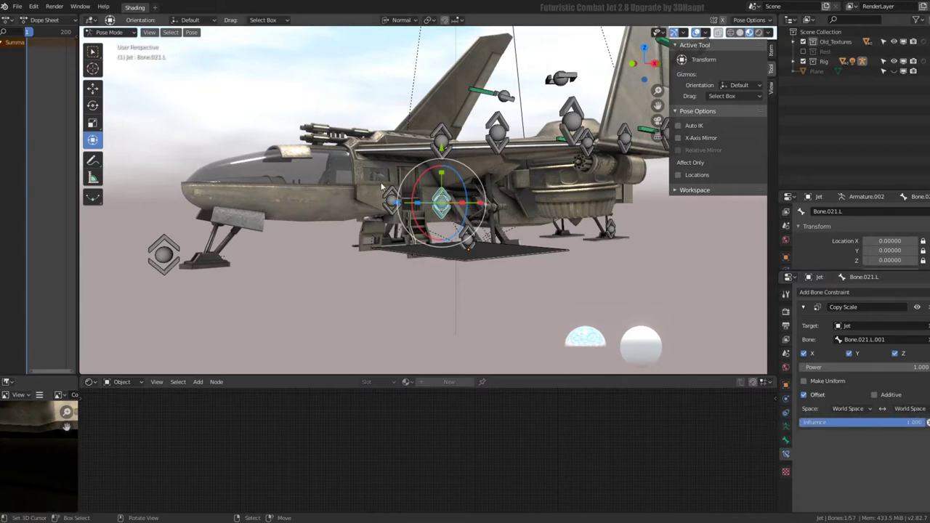
{"action": "middle_click_drag", "start_coordinate": [513, 143], "coordinate": [528, 282]}
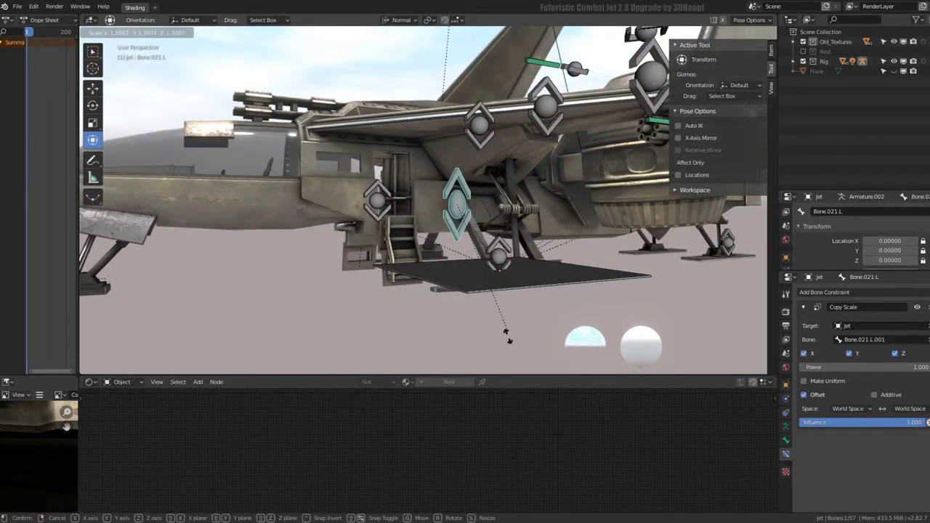
{"action": "left_click", "coordinate": [497, 255]}
{"action": "key", "text": "s"}
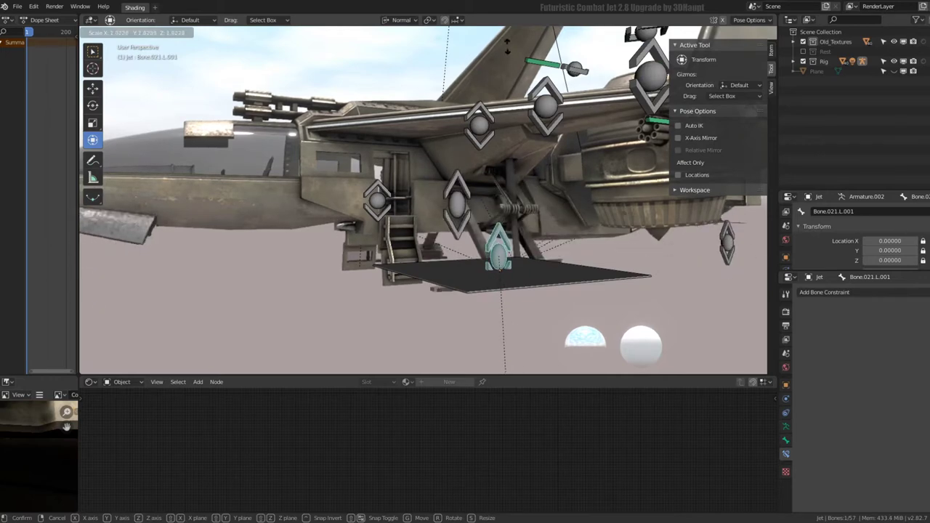
{"action": "scroll", "coordinate": [473, 299], "scroll_direction": "down", "scroll_amount": 2}
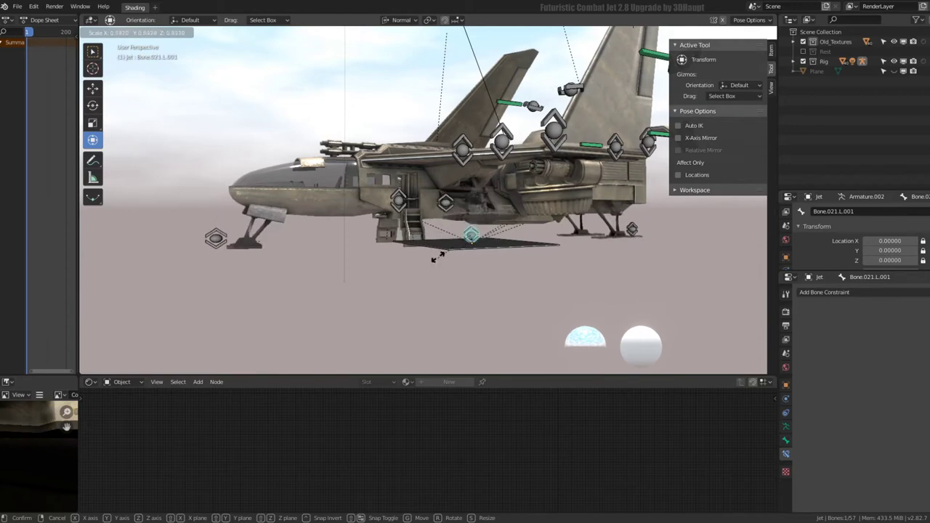
{"action": "left_click", "coordinate": [438, 280]}
{"action": "scroll", "coordinate": [501, 298], "scroll_direction": "up", "scroll_amount": 1}
{"action": "scroll", "coordinate": [511, 301], "scroll_direction": "up", "scroll_amount": 1}
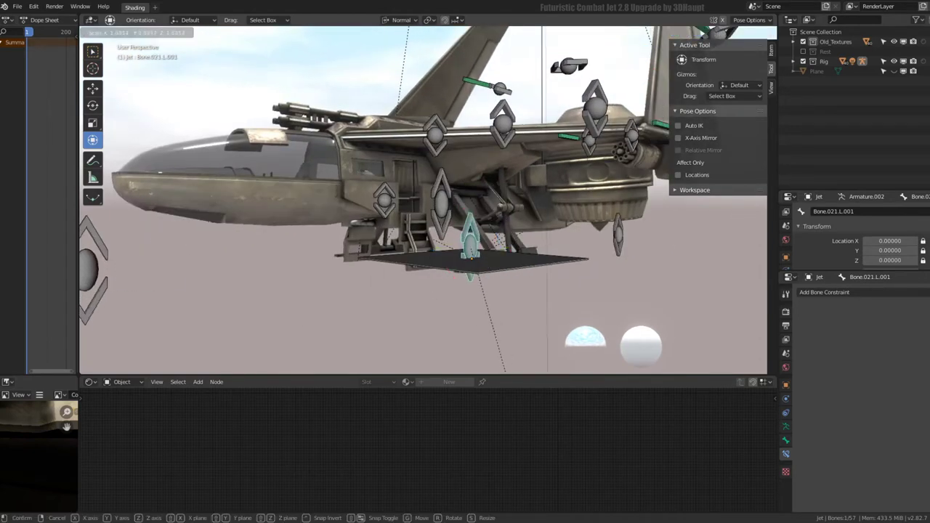
{"action": "key", "text": "Escape"}
Review the Bone and Bone Constraints tabs, ending on the Armature skeleton settings
{"action": "left_click", "coordinate": [787, 441]}
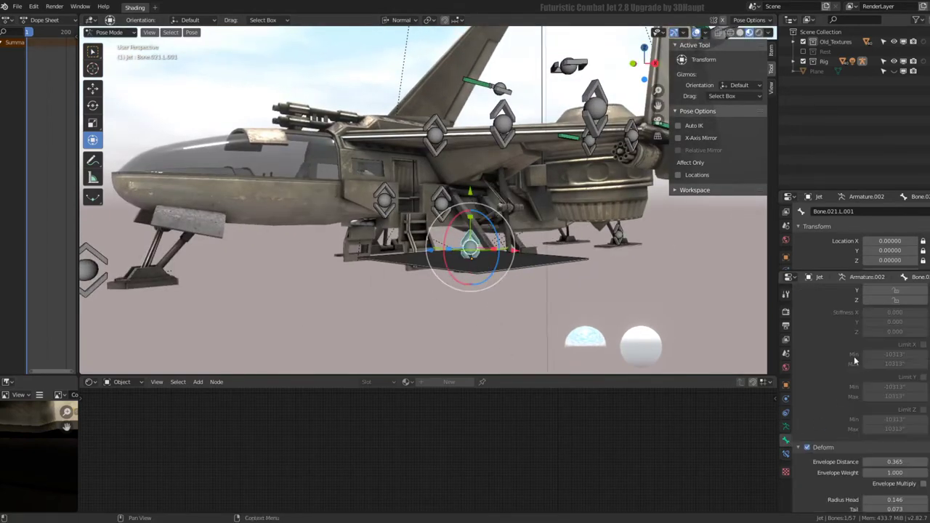
{"action": "scroll", "coordinate": [809, 329], "scroll_direction": "down", "scroll_amount": 2}
{"action": "scroll", "coordinate": [809, 329], "scroll_direction": "down", "scroll_amount": 2}
{"action": "scroll", "coordinate": [809, 329], "scroll_direction": "down", "scroll_amount": 3}
{"action": "scroll", "coordinate": [805, 334], "scroll_direction": "up", "scroll_amount": 3}
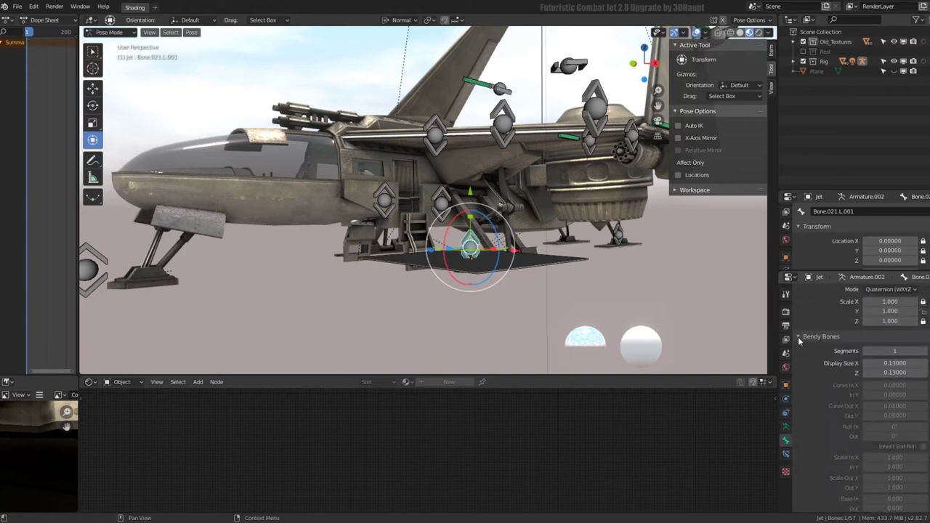
{"action": "left_click", "coordinate": [785, 455]}
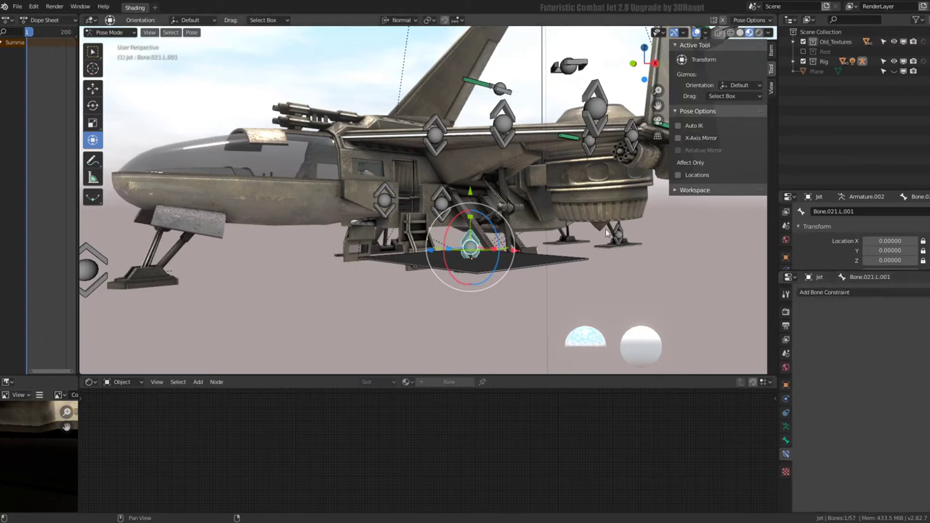
{"action": "left_click", "coordinate": [785, 428]}
Turn on all the armature's bone layers in the Skeleton panel
{"action": "left_click", "coordinate": [810, 350]}
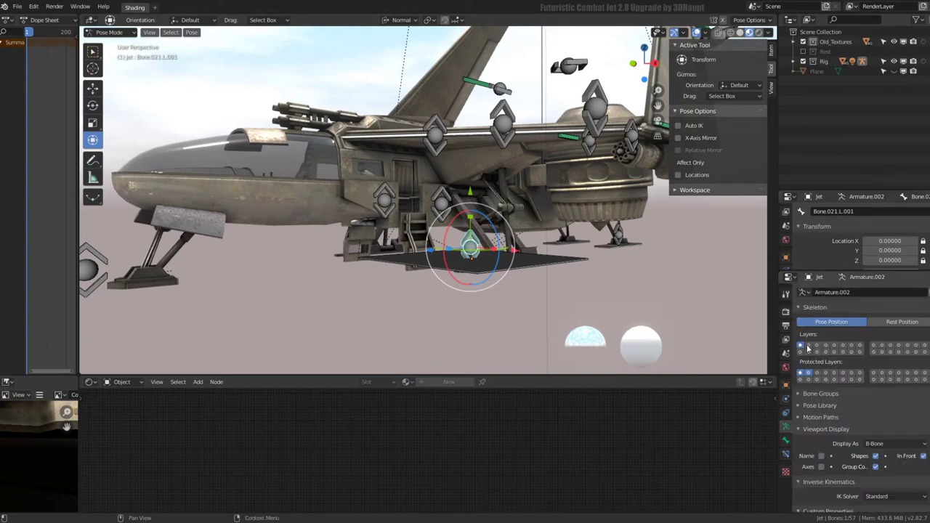
{"action": "left_click_drag", "start_coordinate": [810, 346], "coordinate": [906, 352]}
{"action": "middle_click_drag", "start_coordinate": [472, 261], "coordinate": [488, 246]}
Cancel a trial scale and display Bone.001.L's IK constraint targeting Bone.004.L
{"action": "key", "text": "s"}
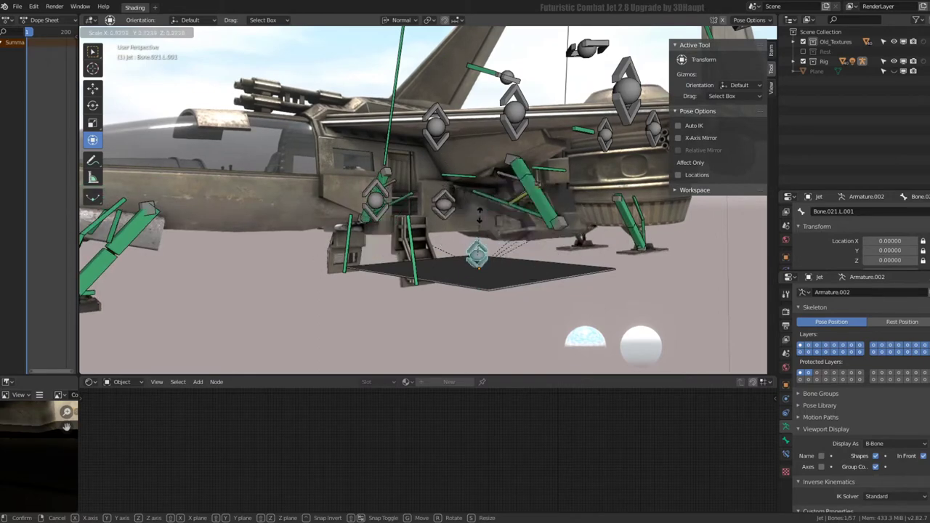
{"action": "right_click", "coordinate": [540, 278]}
{"action": "left_click", "coordinate": [538, 277]}
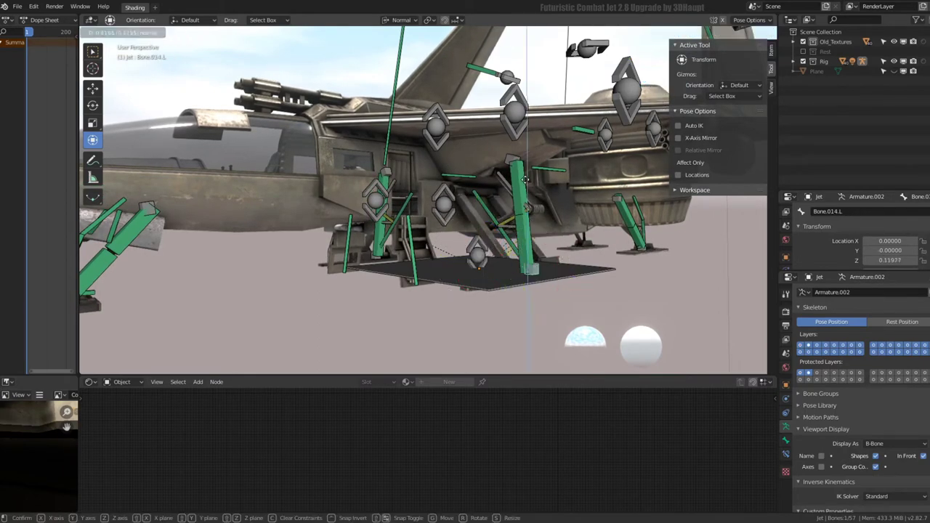
{"action": "left_click", "coordinate": [508, 227]}
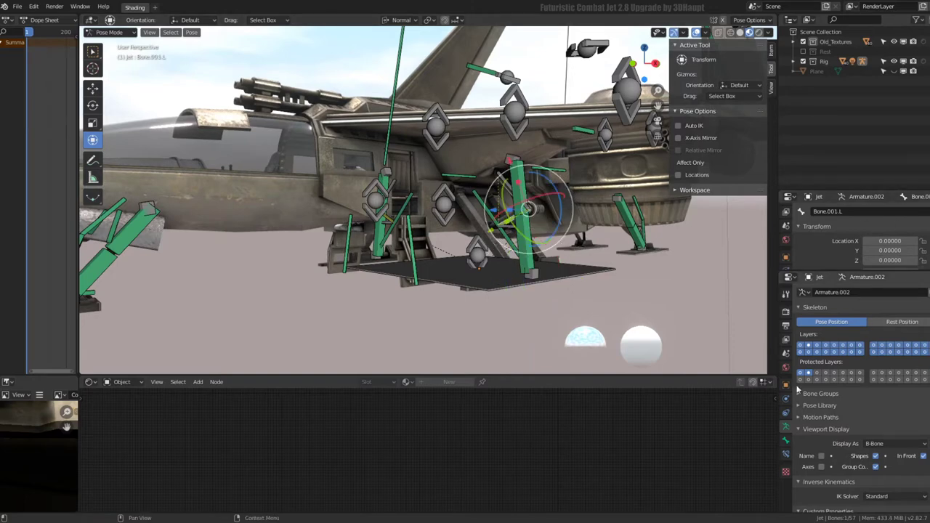
{"action": "left_click", "coordinate": [787, 455]}
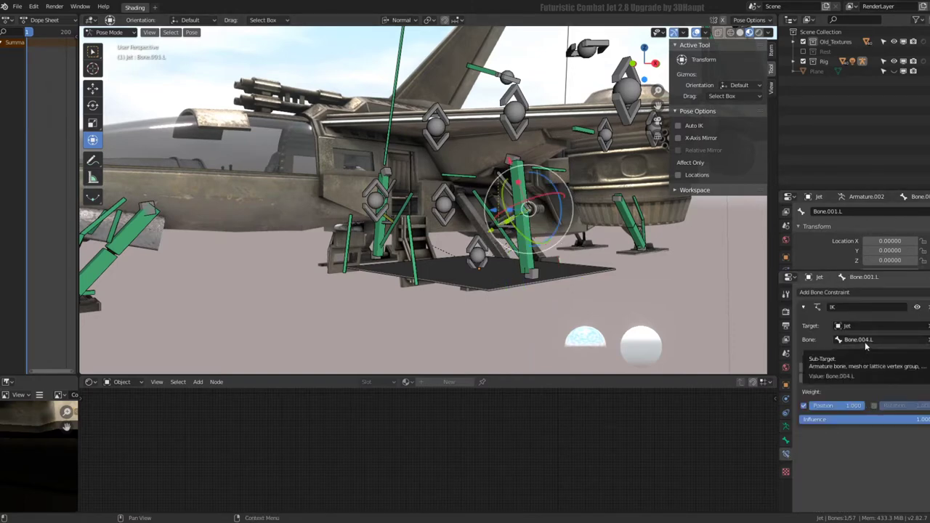
Orbit around the jet while inspecting bones Bone.005.L, Bone.021.L and Bone.020.R
{"action": "scroll", "coordinate": [558, 250], "scroll_direction": "up", "scroll_amount": 2}
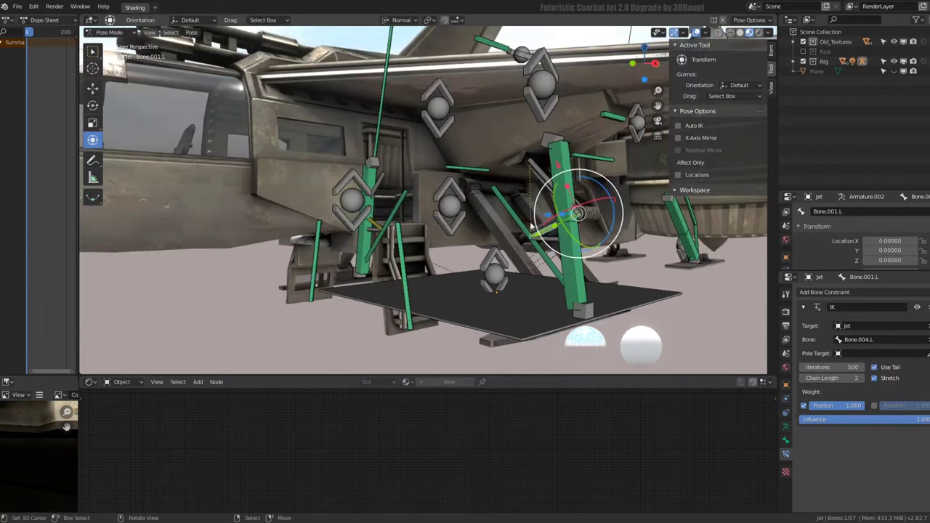
{"action": "left_click", "coordinate": [509, 218]}
{"action": "middle_click_drag", "start_coordinate": [756, 319], "coordinate": [791, 302], "text": "shift"}
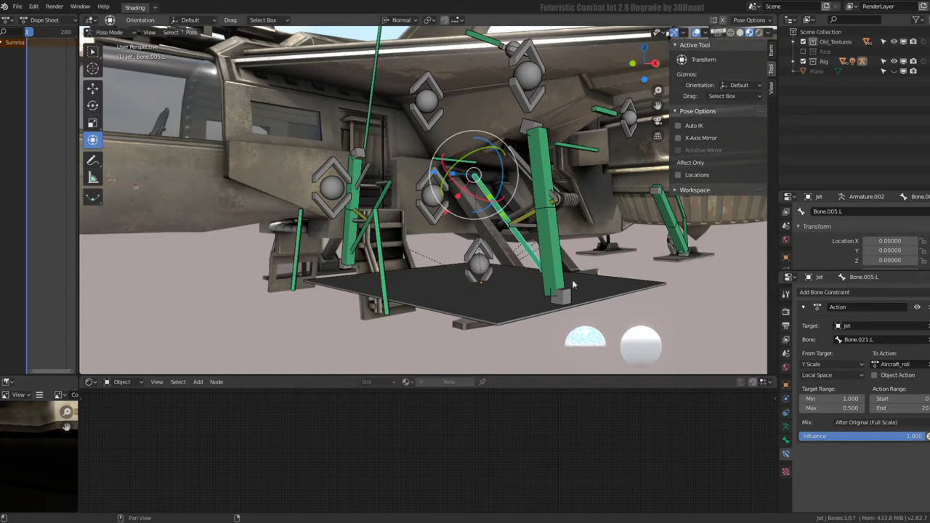
{"action": "middle_click_drag", "start_coordinate": [436, 247], "coordinate": [503, 245]}
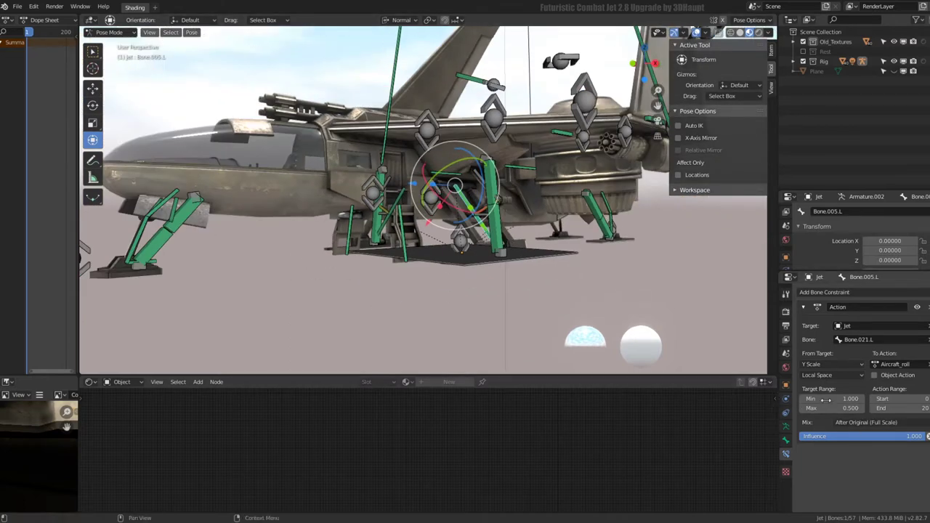
{"action": "middle_click_drag", "start_coordinate": [421, 240], "coordinate": [363, 241]}
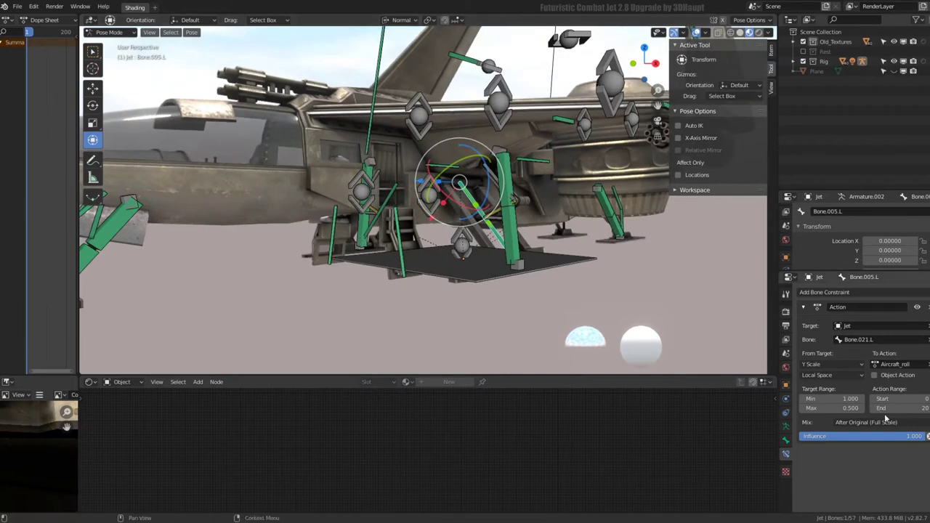
{"action": "middle_click_drag", "start_coordinate": [462, 229], "coordinate": [436, 218]}
{"action": "left_click", "coordinate": [426, 191]}
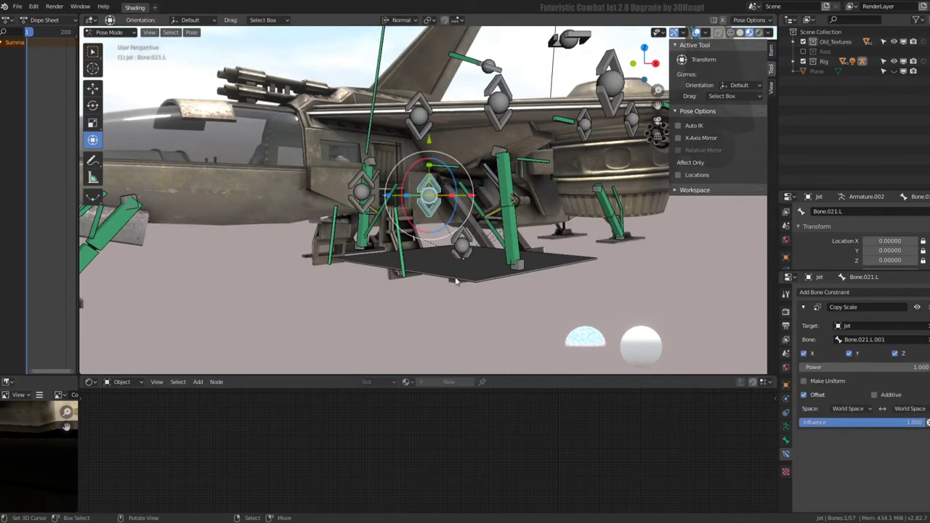
{"action": "scroll", "coordinate": [210, 262], "scroll_direction": "down", "scroll_amount": 2}
{"action": "left_click", "coordinate": [145, 259]}
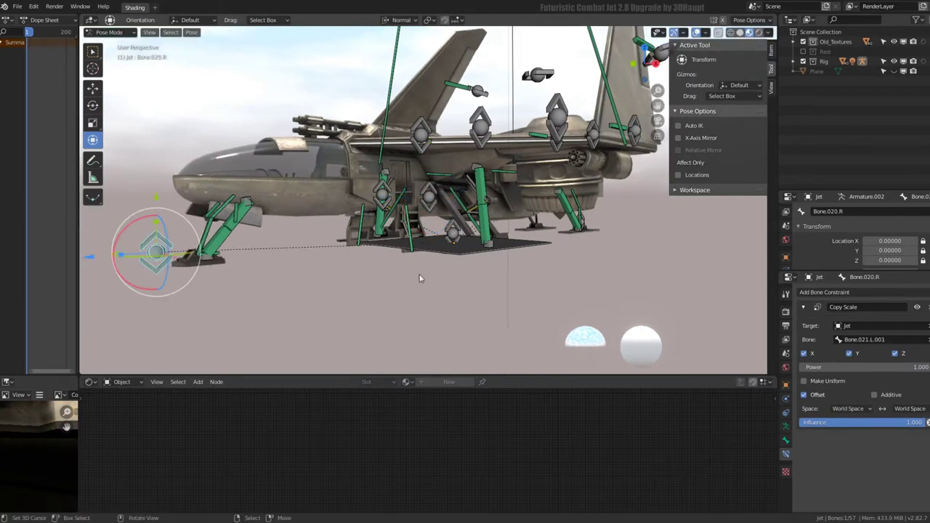
Scale control bone Bone.021.L.001 to 2.630, then select Bone.005.L to view its Action constraint
{"action": "left_click", "coordinate": [449, 238]}
{"action": "key", "text": "s"}
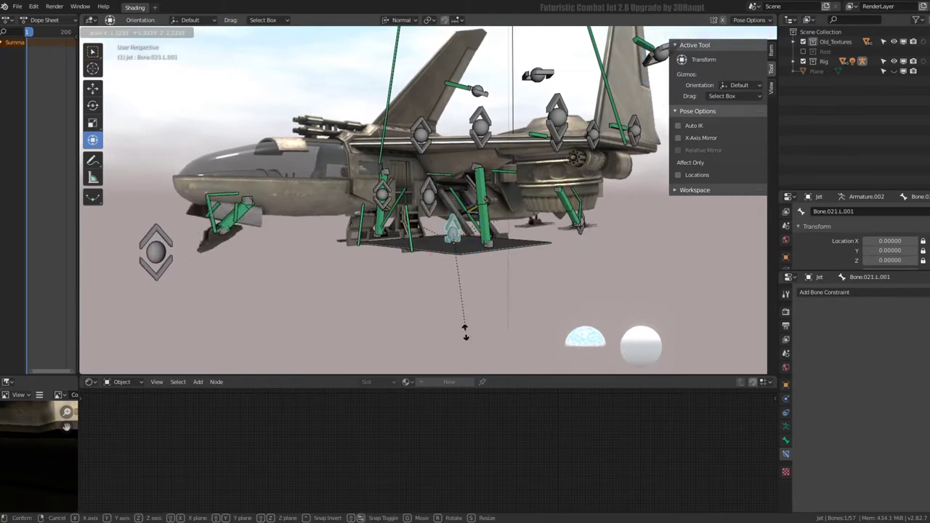
{"action": "left_click", "coordinate": [468, 363]}
{"action": "scroll", "coordinate": [465, 240], "scroll_direction": "up", "scroll_amount": 3}
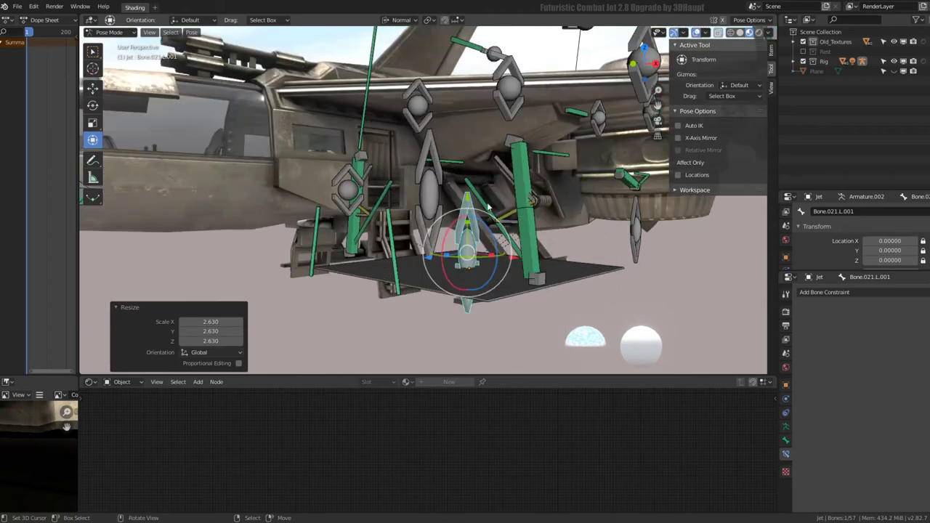
{"action": "left_click", "coordinate": [477, 205]}
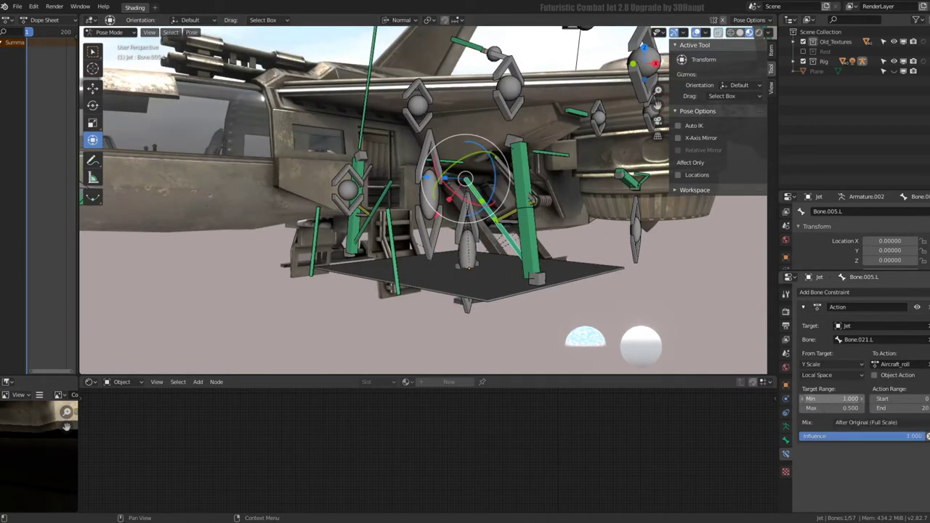
Try a Target Range of Min -1.000 and Max -0.500 on Bone.005.L's Action constraint
{"action": "key", "text": "Return"}
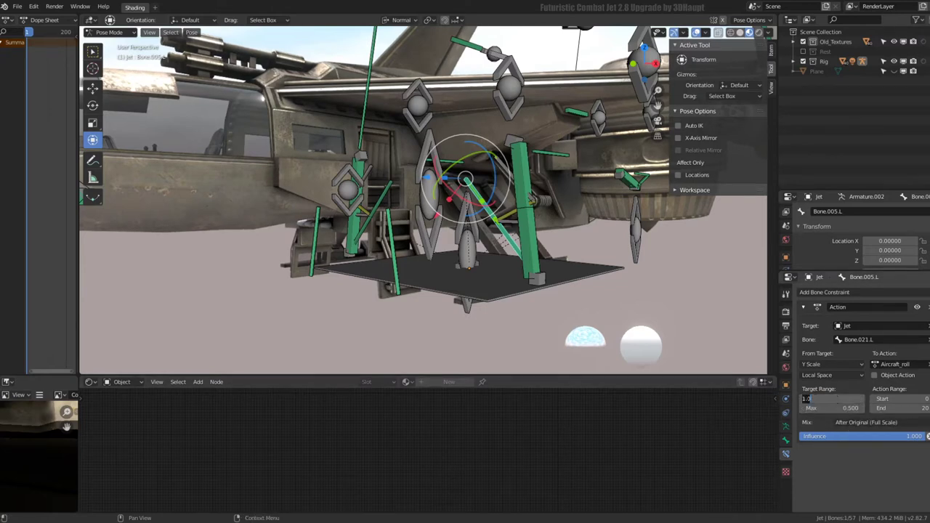
{"action": "key", "text": "Return"}
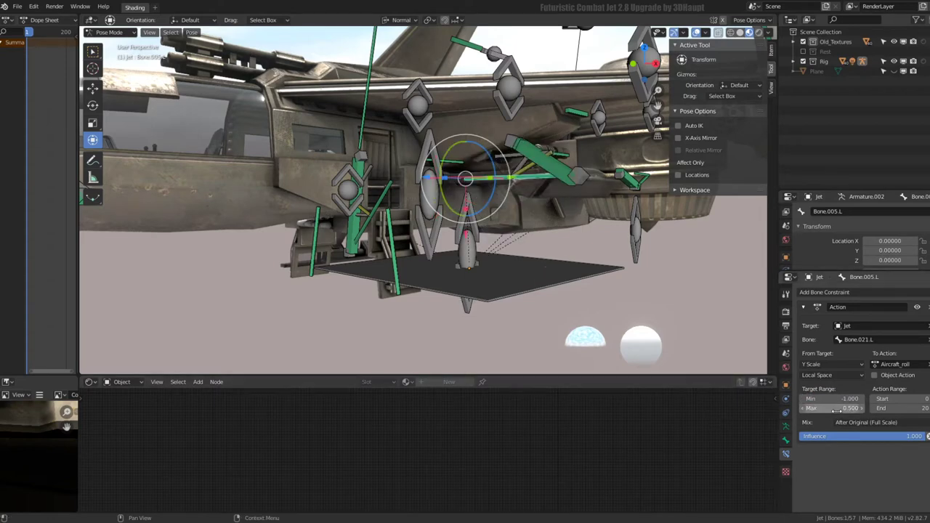
{"action": "left_click", "coordinate": [812, 408]}
{"action": "key", "text": "Return"}
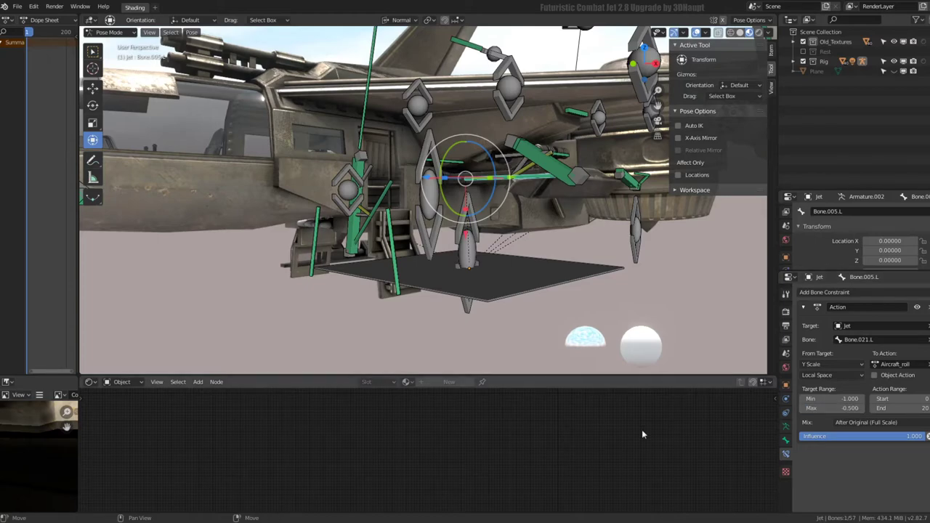
Check bones Bone.017.L and Bone.021.L.001 from the jet's underside, then reselect Bone.005.L
{"action": "left_click", "coordinate": [555, 178]}
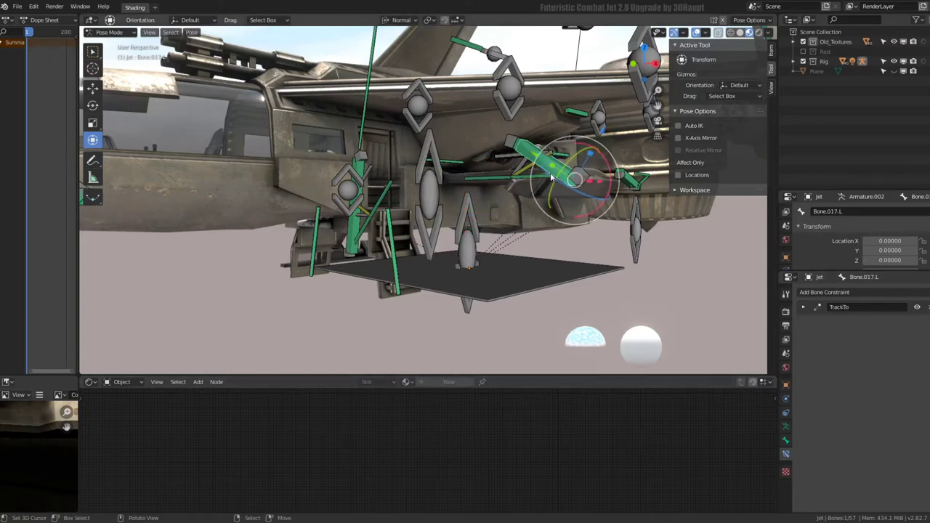
{"action": "left_click", "coordinate": [465, 205]}
{"action": "mouse_move", "coordinate": [465, 205]}
{"action": "middle_mouse_down"}
{"action": "mouse_move", "coordinate": [490, 199]}
{"action": "mouse_move", "coordinate": [501, 277]}
{"action": "middle_mouse_up"}
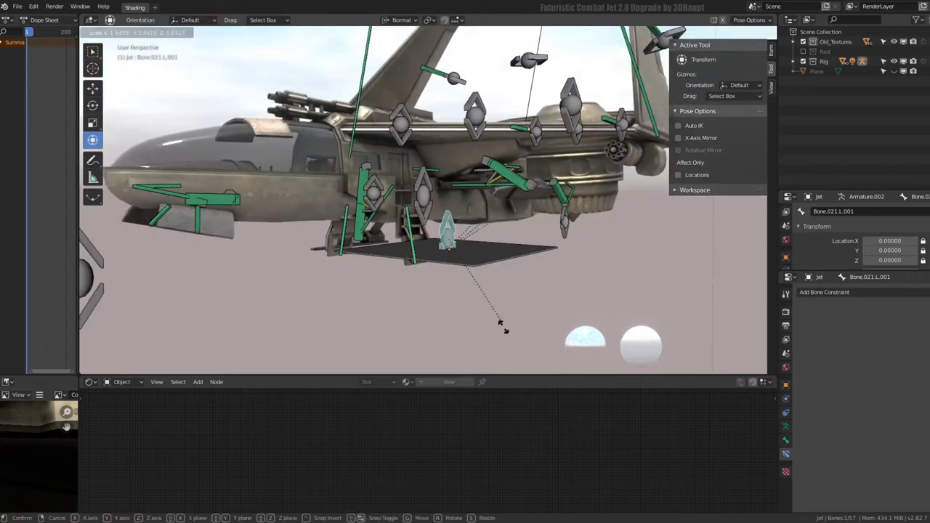
{"action": "middle_click_drag", "start_coordinate": [502, 277], "coordinate": [528, 201]}
{"action": "left_click", "coordinate": [528, 186]}
{"action": "type", "text": "0.5"}
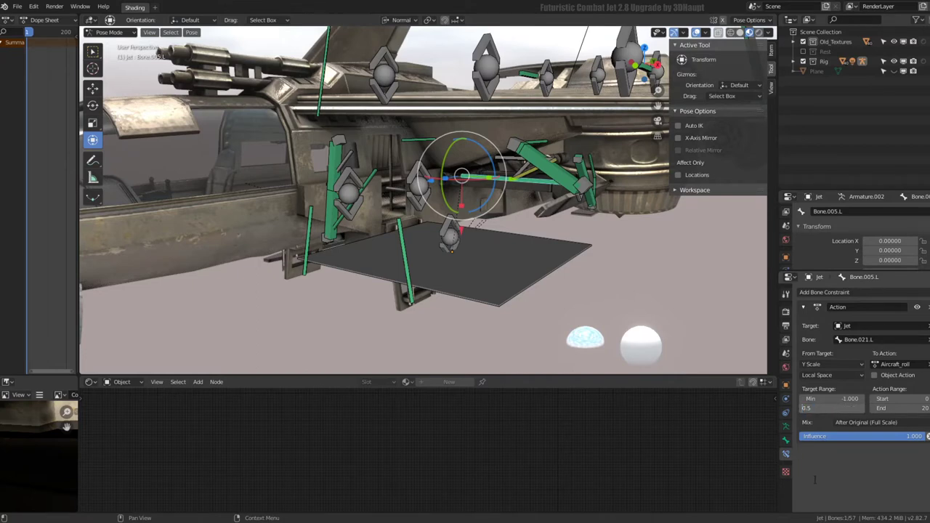
Set the Action constraint's Target Range to Min 1.500 and Max 0.500, checking the gear pose
{"action": "key", "text": "Return"}
{"action": "key", "text": "Return"}
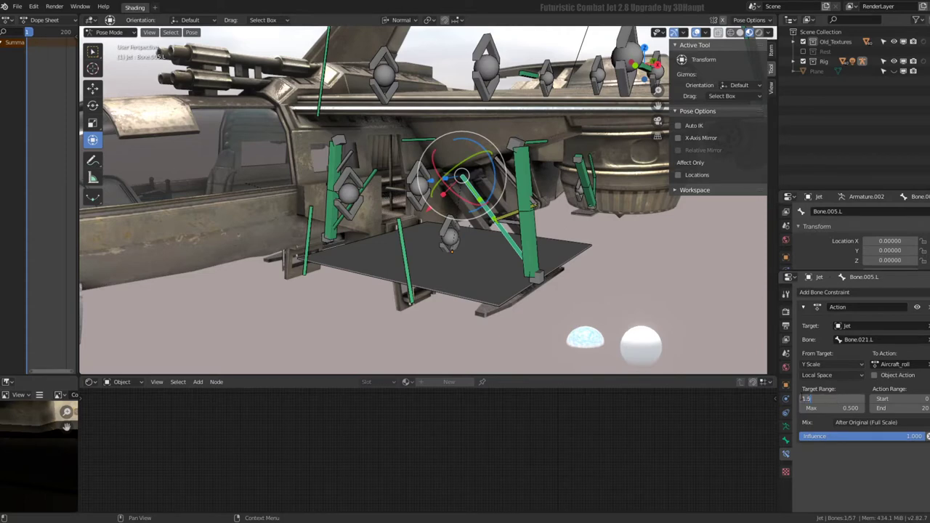
{"action": "key", "text": "Tab"}
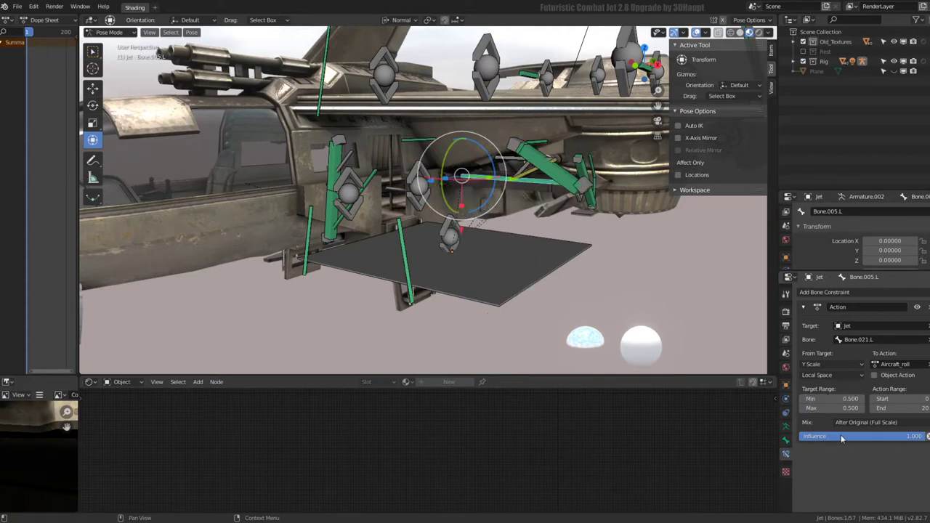
{"action": "type", "text": "1"}
{"action": "middle_click_drag", "start_coordinate": [504, 236], "coordinate": [467, 219]}
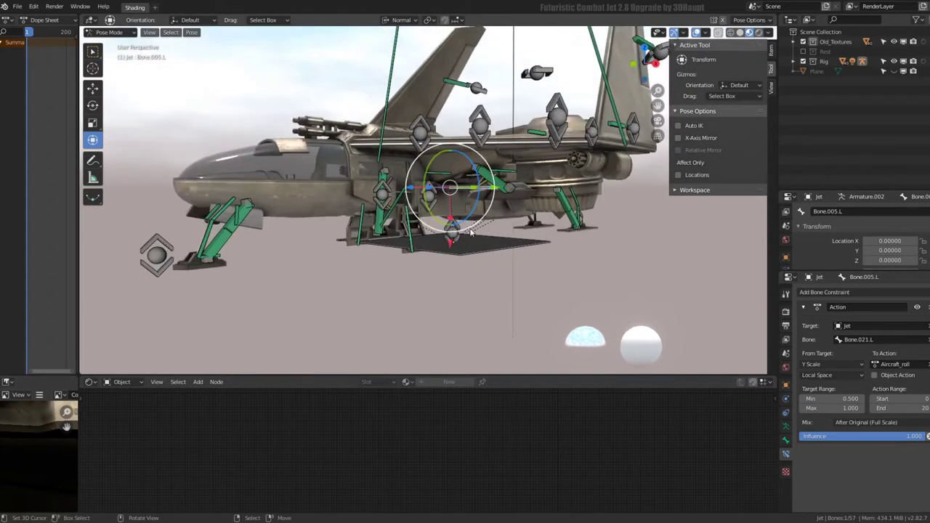
{"action": "scroll", "coordinate": [452, 228], "scroll_direction": "up", "scroll_amount": 3}
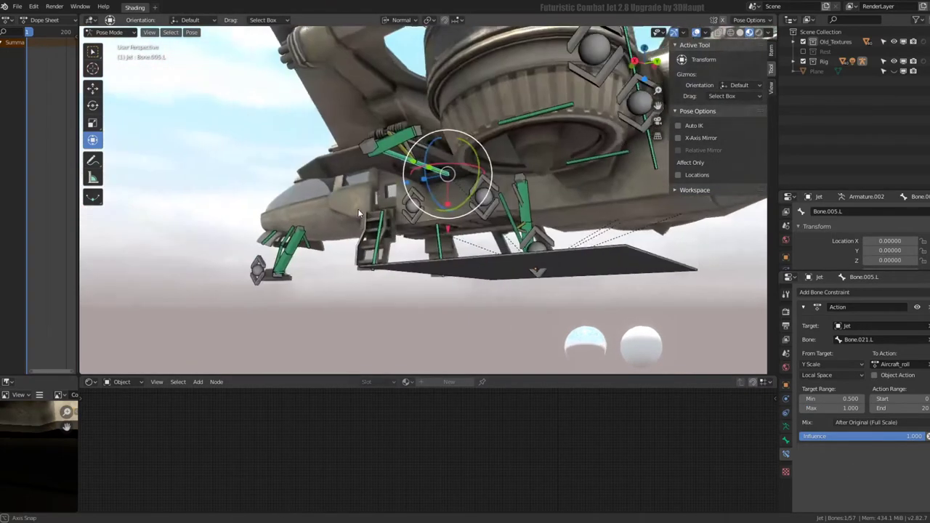
{"action": "middle_click_drag", "start_coordinate": [452, 228], "coordinate": [447, 227]}
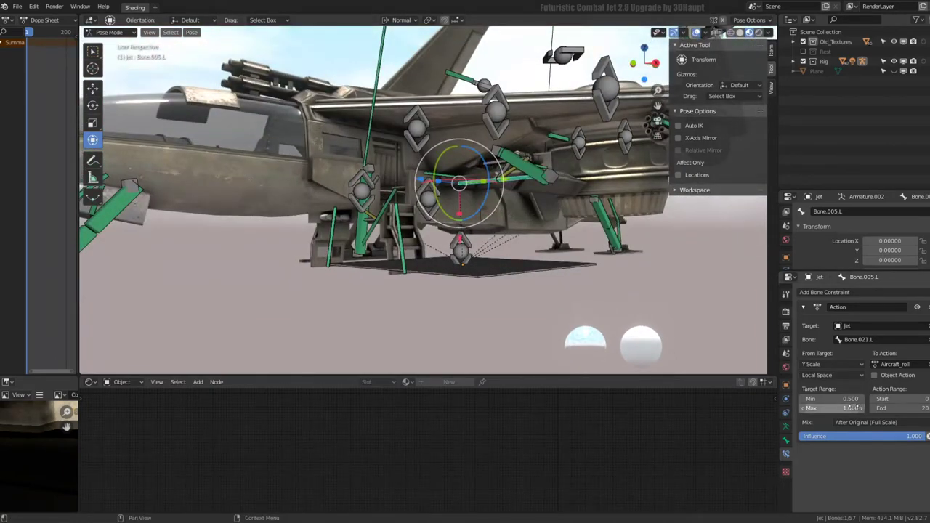
{"action": "left_click", "coordinate": [829, 399]}
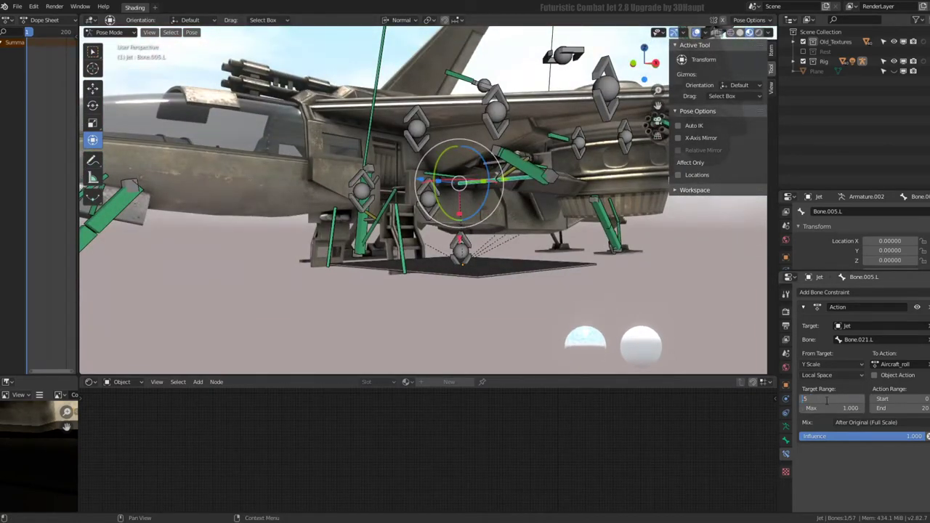
{"action": "key", "text": "Return"}
{"action": "left_click", "coordinate": [832, 409]}
{"action": "type", "text": "0.5"}
{"action": "key", "text": "Return"}
{"action": "left_click", "coordinate": [844, 408]}
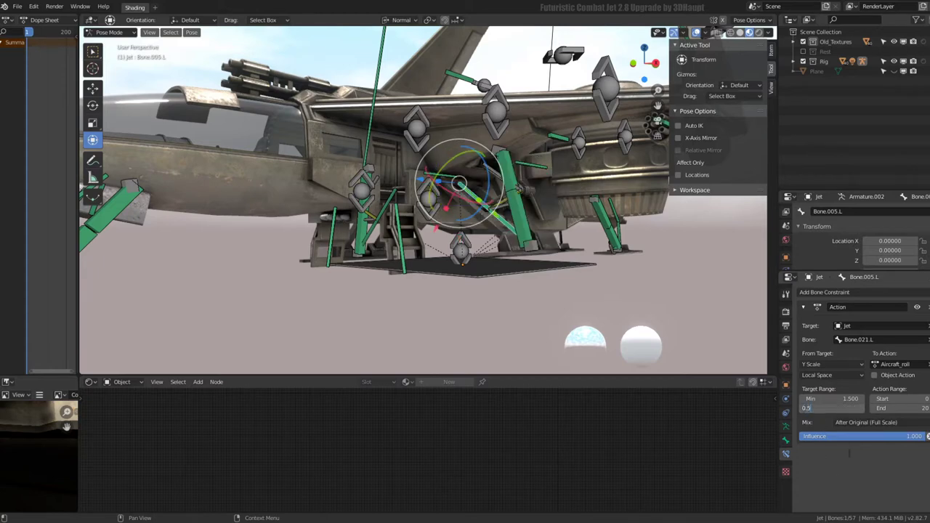
{"action": "key", "text": "Return"}
Orbit under the jet and select the gear bones Bone.005.L and Bone.005.R
{"action": "middle_click_drag", "start_coordinate": [407, 218], "coordinate": [451, 231]}
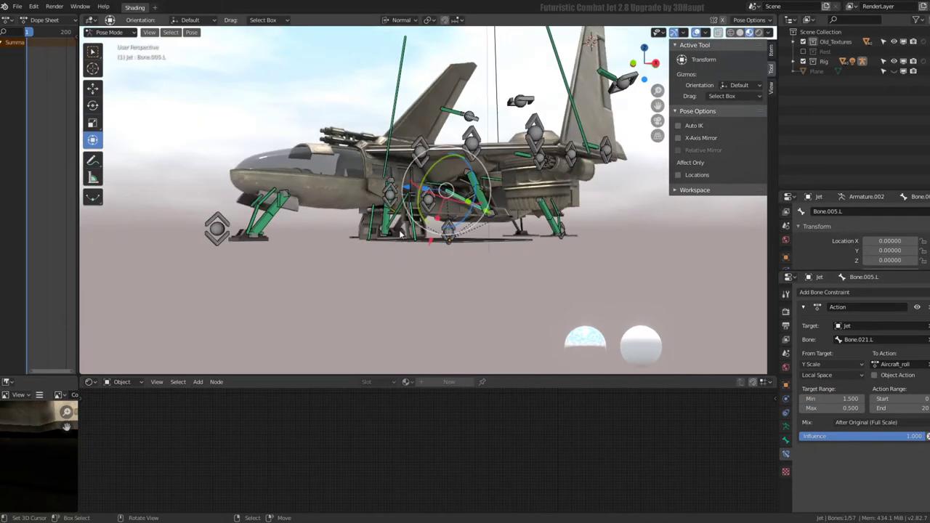
{"action": "left_click", "coordinate": [455, 232]}
{"action": "key", "text": "a"}
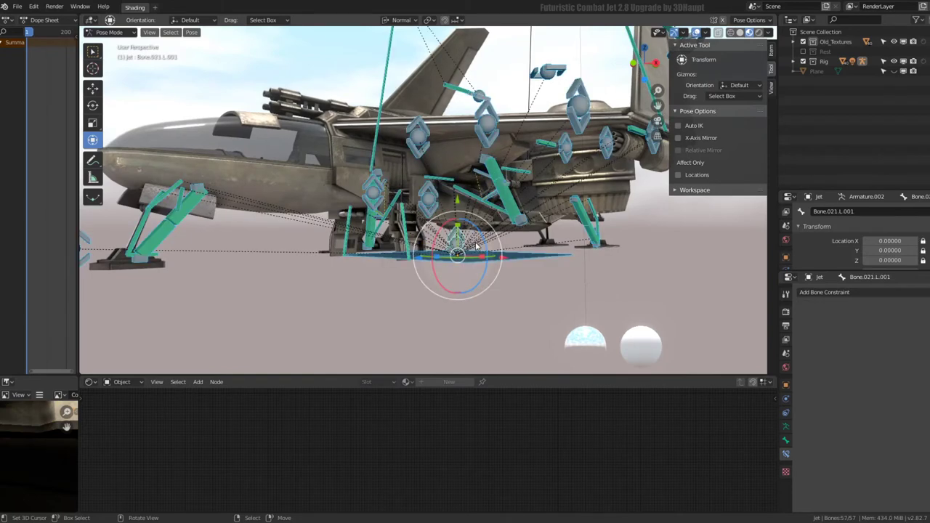
{"action": "middle_click_drag", "start_coordinate": [476, 247], "coordinate": [479, 211]}
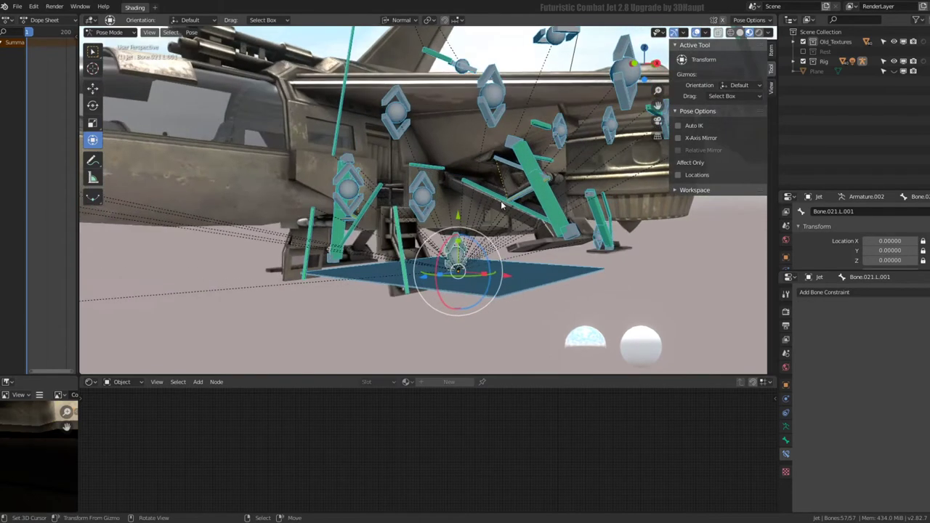
{"action": "left_click", "coordinate": [509, 200]}
{"action": "mouse_move", "coordinate": [763, 352]}
{"action": "middle_mouse_down"}
{"action": "mouse_move", "coordinate": [438, 204]}
{"action": "mouse_move", "coordinate": [234, 235]}
{"action": "middle_mouse_up"}
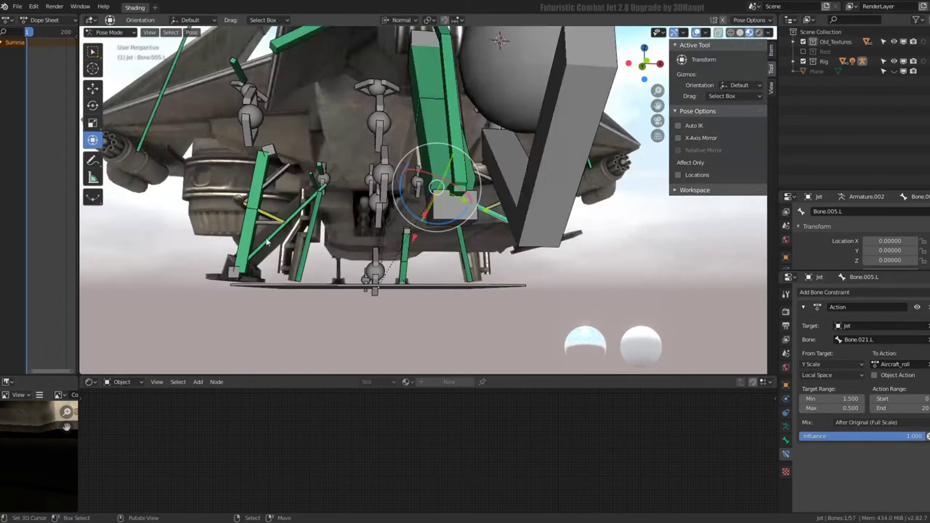
{"action": "left_click", "coordinate": [268, 242]}
Reselect Bone.005.L and enter a new Target Range Min on its Action constraint
{"action": "key", "text": "ctrl+z"}
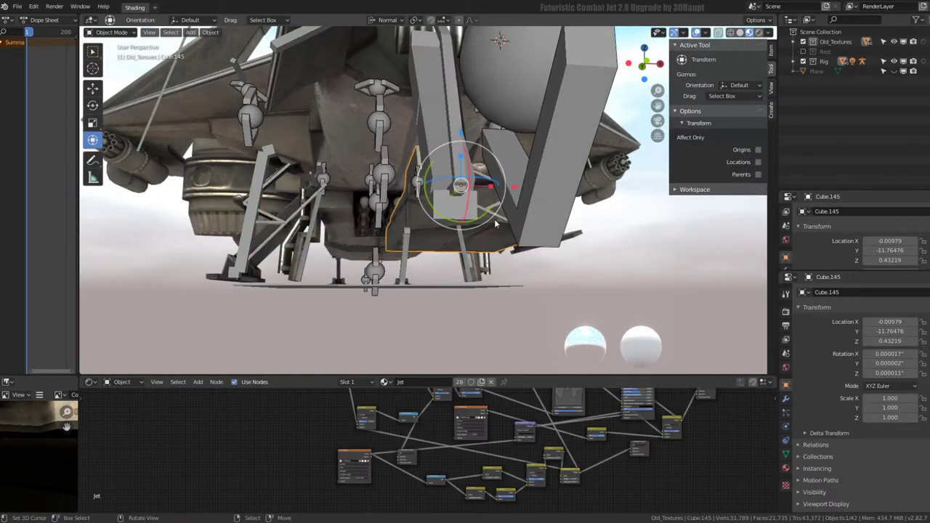
{"action": "middle_click_drag", "start_coordinate": [494, 221], "coordinate": [654, 240]}
{"action": "left_click", "coordinate": [835, 398]}
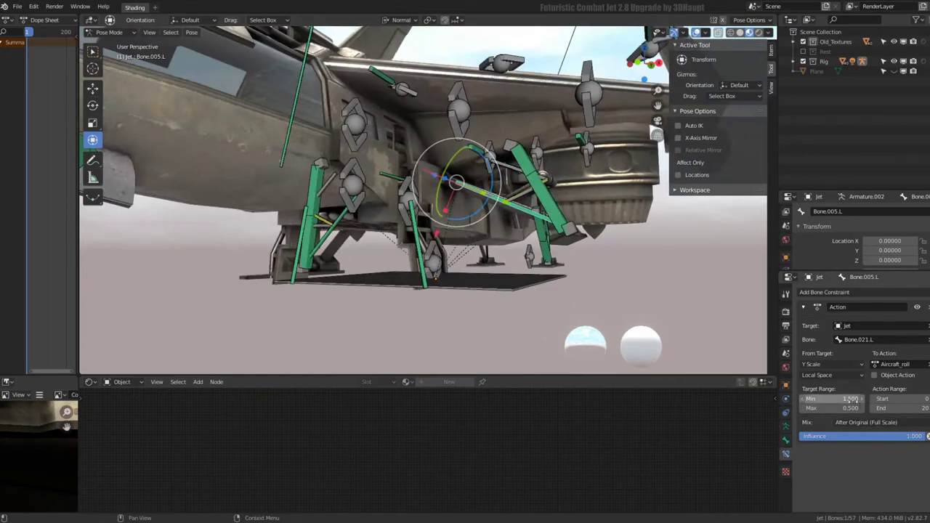
{"action": "type", "text": "2"}
{"action": "key", "text": "Return"}
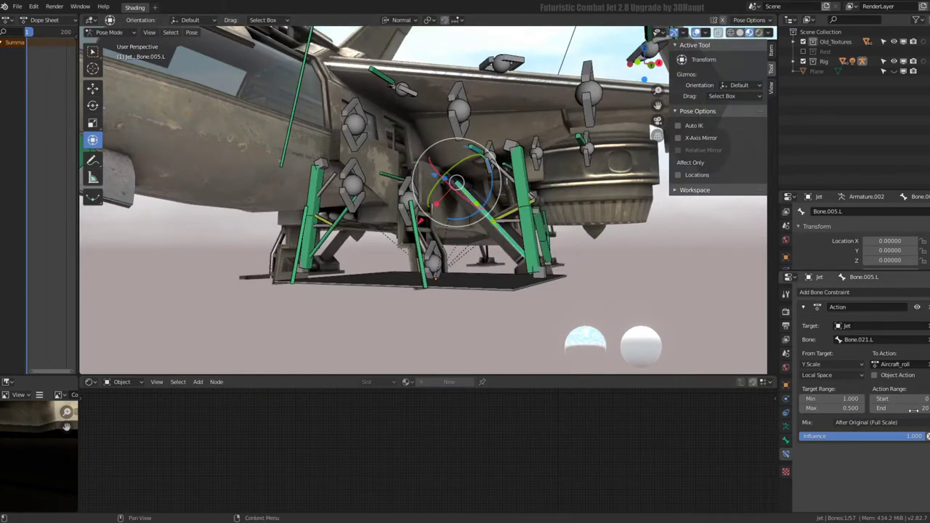
Set the Action Range End frame to 20
{"action": "left_click", "coordinate": [914, 409]}
{"action": "type", "text": "-20"}
{"action": "key", "text": "Return"}
{"action": "left_click", "coordinate": [913, 409]}
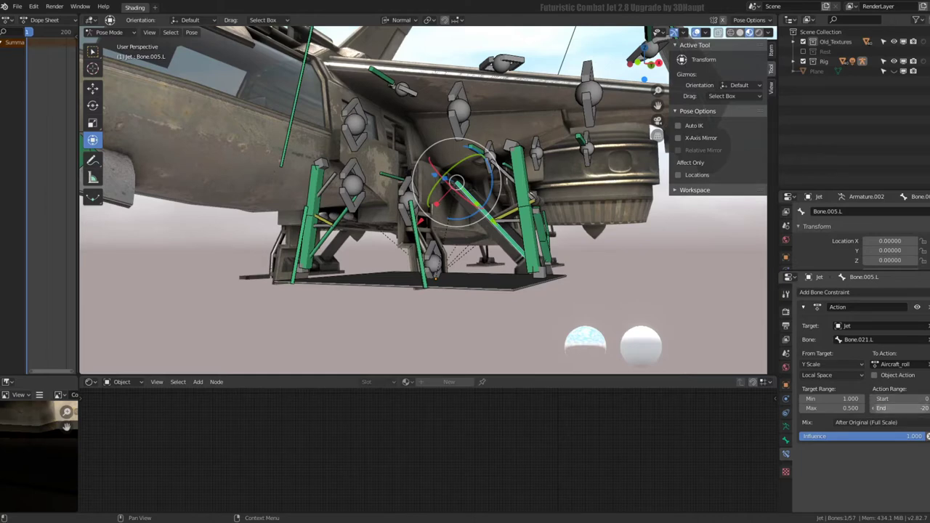
{"action": "type", "text": "2"}
{"action": "key", "text": "Return"}
{"action": "key", "text": "Return"}
{"action": "type", "text": "0"}
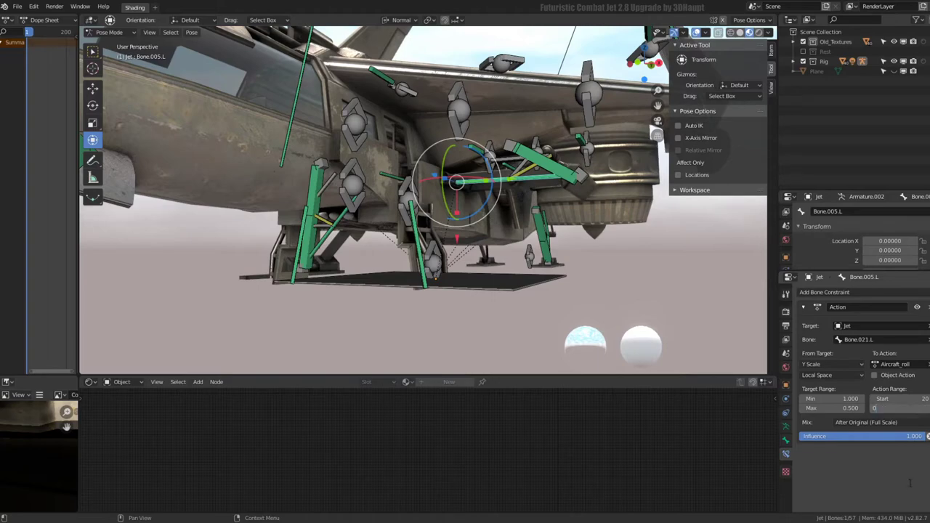
Set Action Range Start to 0 and the Target Range to Min 0, Max 1
{"action": "middle_click_drag", "start_coordinate": [600, 259], "coordinate": [429, 211]}
{"action": "left_click", "coordinate": [921, 399]}
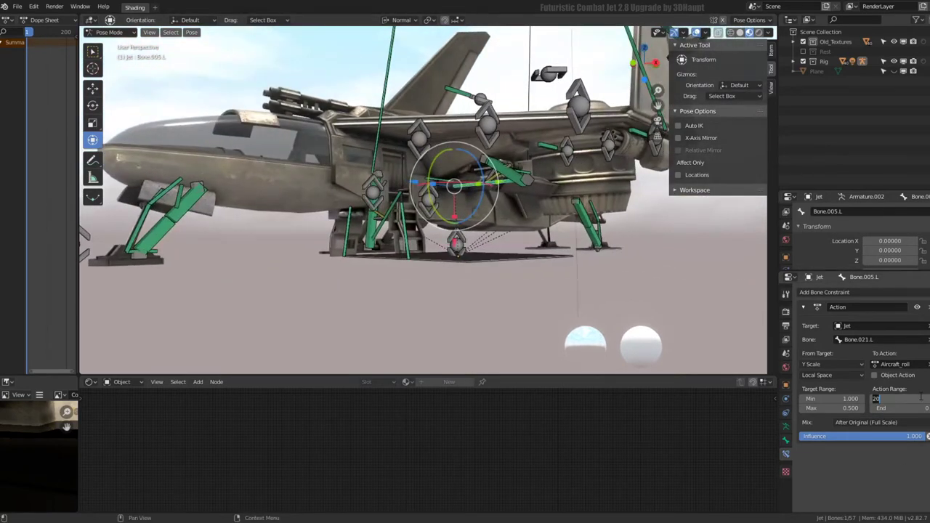
{"action": "type", "text": "0"}
{"action": "key", "text": "Tab"}
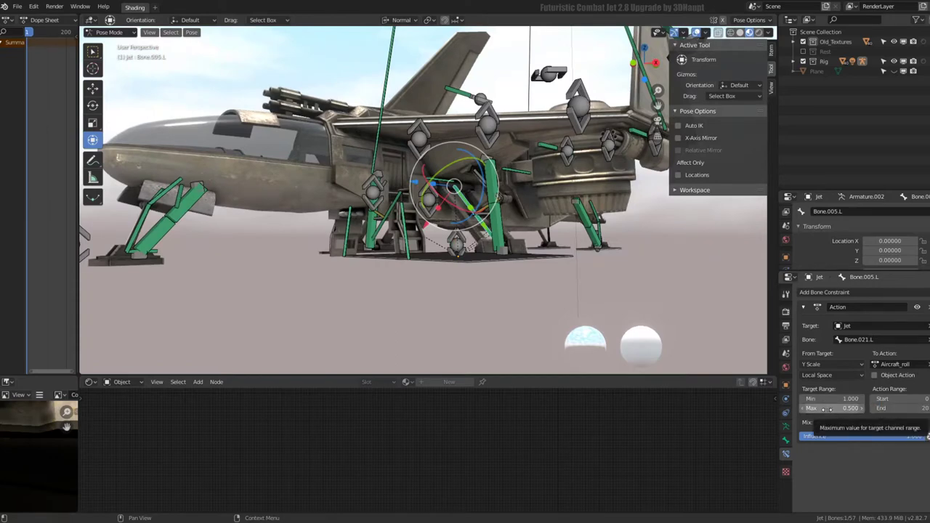
{"action": "type", "text": "0"}
{"action": "key", "text": "Return"}
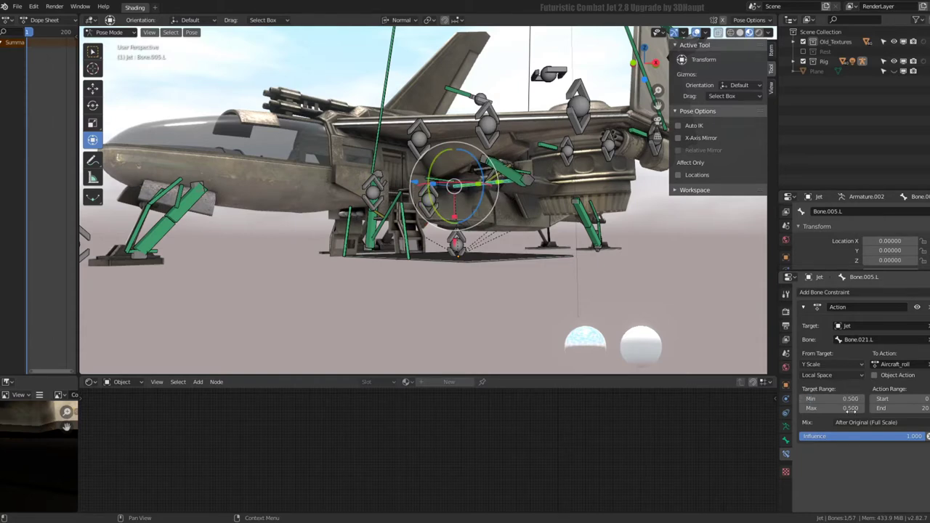
{"action": "type", "text": "1"}
{"action": "key", "text": "Return"}
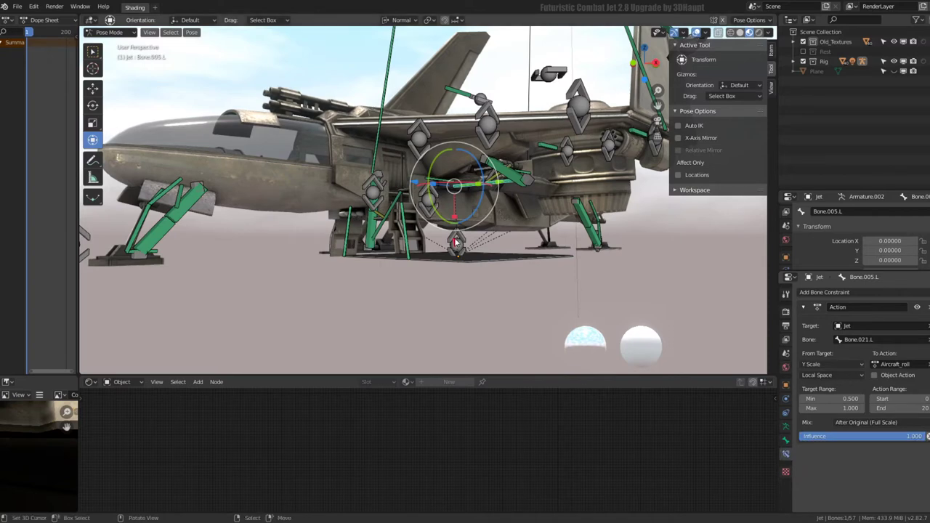
Drag the Target Range Min and Max to test values, ending with Min 0.400
{"action": "left_click", "coordinate": [828, 398]}
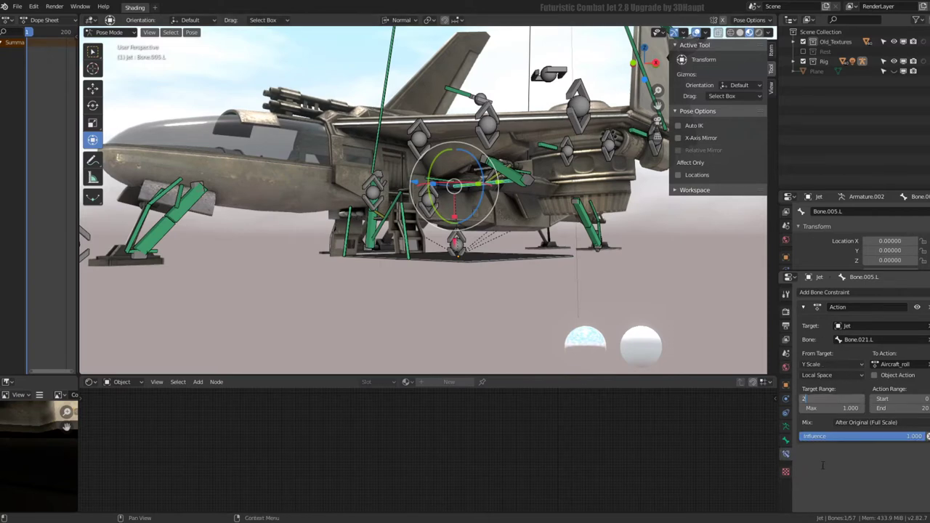
{"action": "key", "text": "Return"}
{"action": "left_click_drag", "start_coordinate": [813, 399], "coordinate": [802, 399]}
{"action": "left_click_drag", "start_coordinate": [805, 409], "coordinate": [794, 408]}
{"action": "left_click_drag", "start_coordinate": [860, 399], "coordinate": [868, 399]}
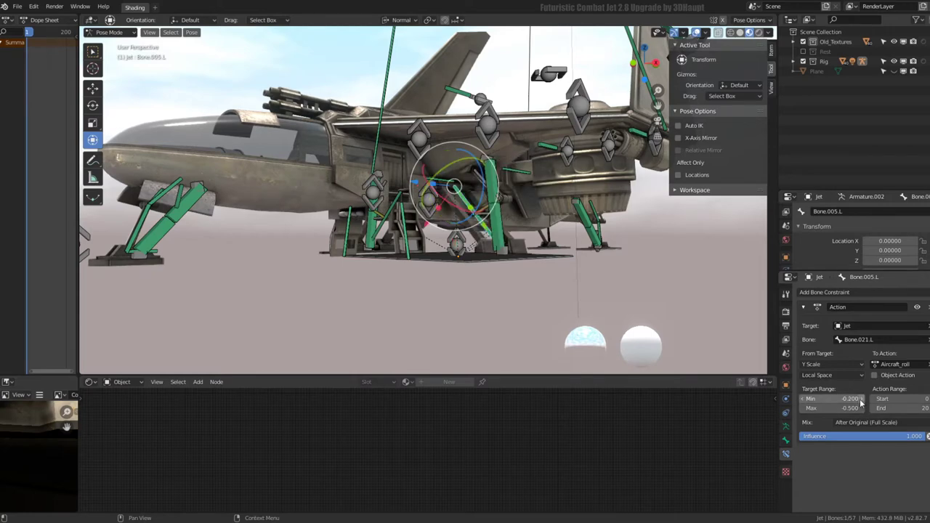
{"action": "left_click_drag", "start_coordinate": [860, 399], "coordinate": [869, 399]}
Test-scale the gear's control bone, then cancel to restore the pose
{"action": "left_click", "coordinate": [455, 246]}
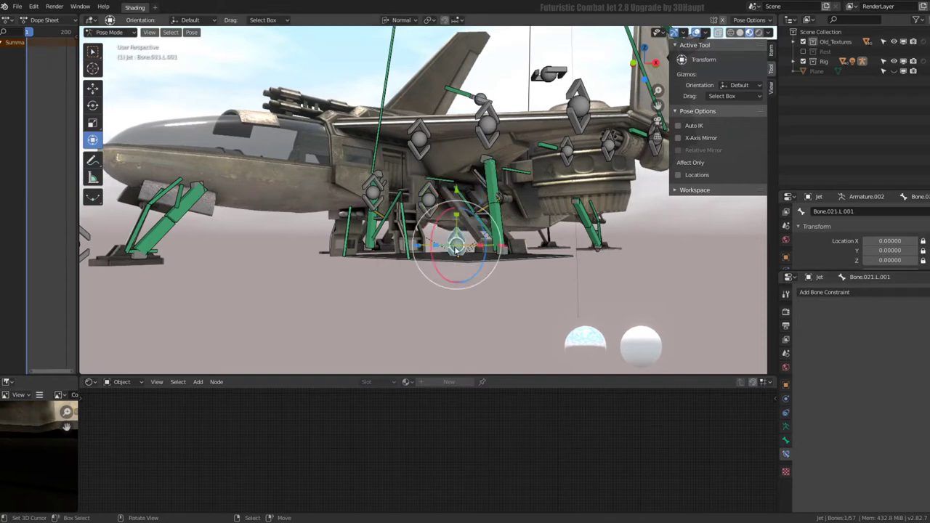
{"action": "key", "text": "s"}
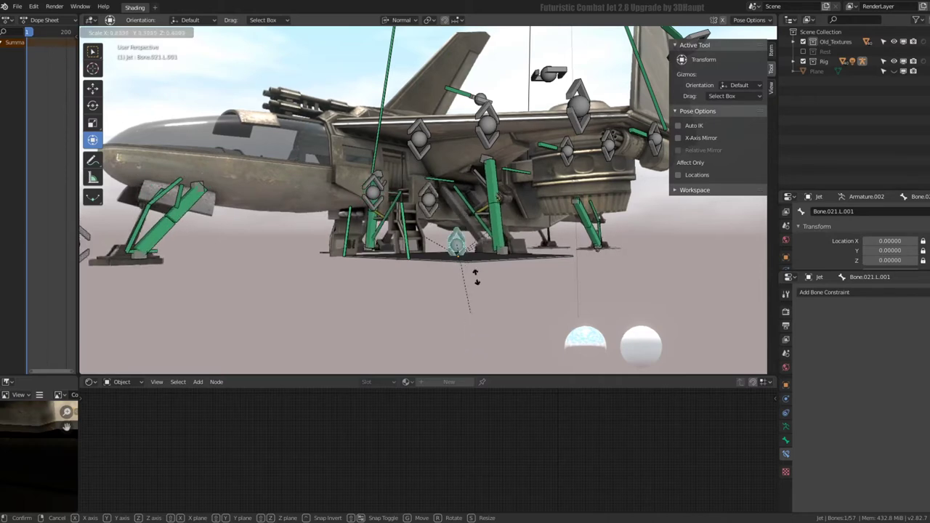
{"action": "right_click", "coordinate": [476, 324]}
Copy Bone.005.L's constraints to Bone.005.R with 'Copy Constraints to Selected Bones'
{"action": "left_click", "coordinate": [393, 209]}
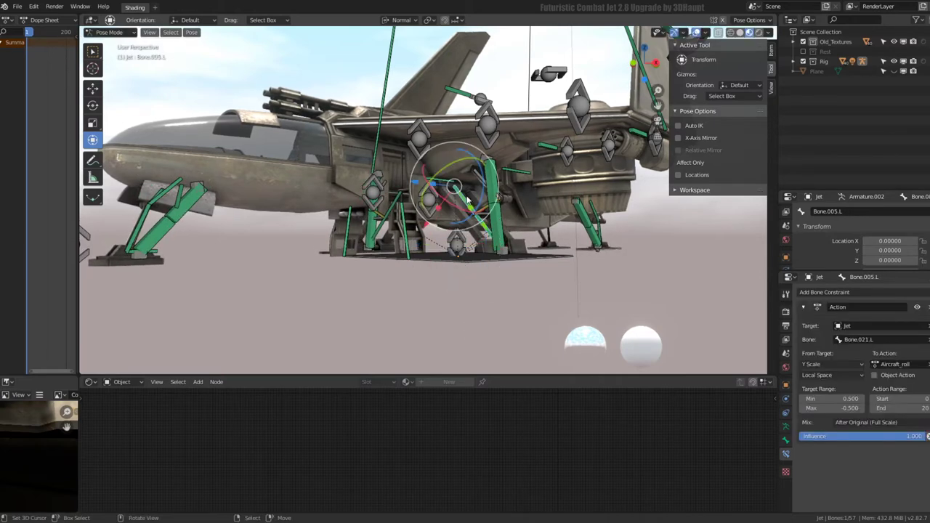
{"action": "left_click", "coordinate": [393, 208], "text": "shift"}
{"action": "key", "text": "F3"}
{"action": "type", "text": "Copy Constraints to Selected Bones"}
{"action": "key", "text": "Return"}
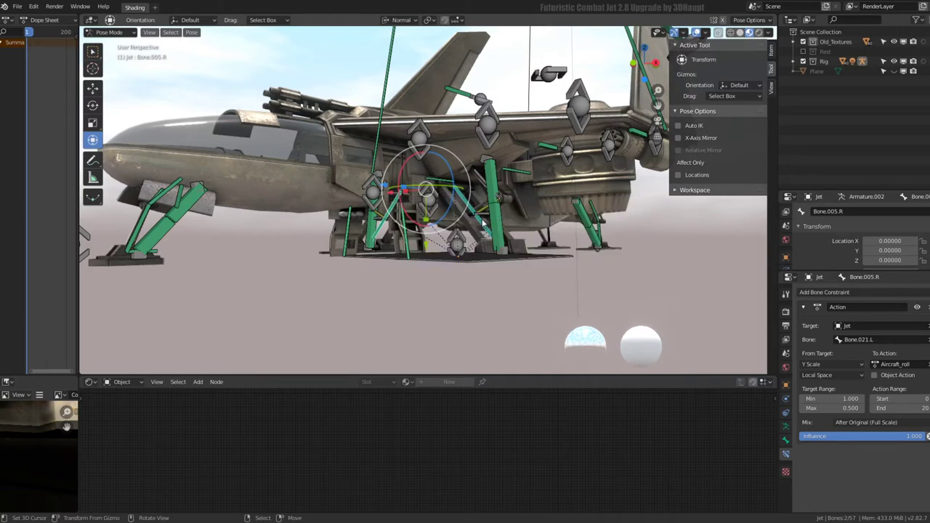
Scale the control bone, then inspect strut bones Bone.016.L and Bone.017.L and their TrackTo constraint
{"action": "left_click", "coordinate": [457, 240]}
{"action": "key", "text": "s"}
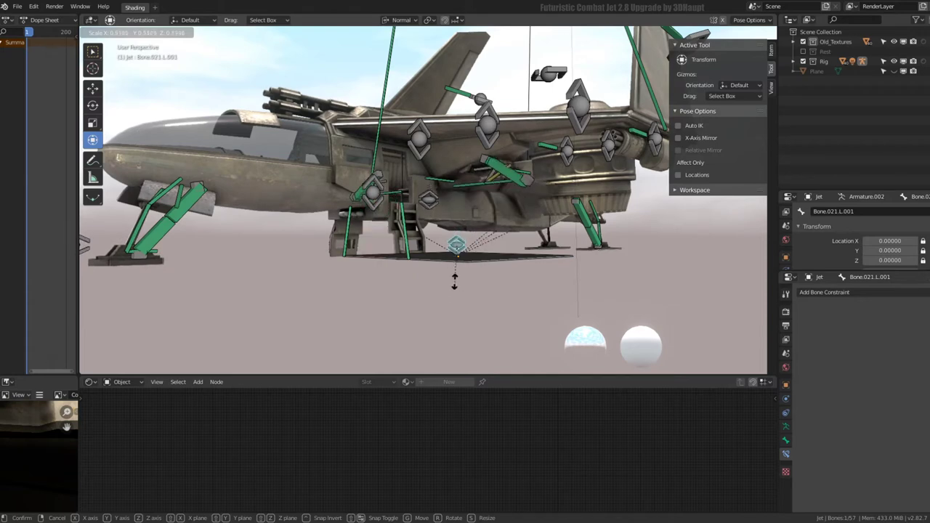
{"action": "left_click", "coordinate": [458, 309]}
{"action": "left_click", "coordinate": [476, 207]}
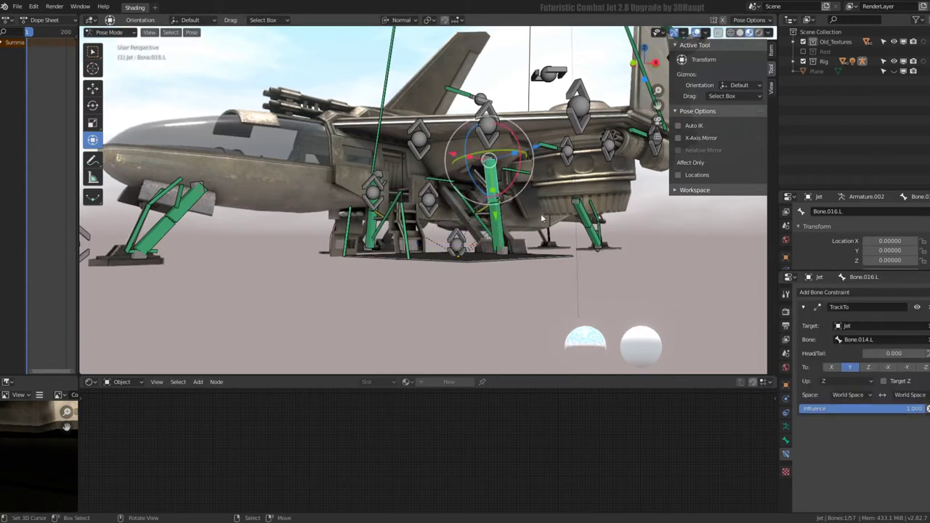
{"action": "left_click", "coordinate": [496, 215]}
{"action": "left_click", "coordinate": [839, 313]}
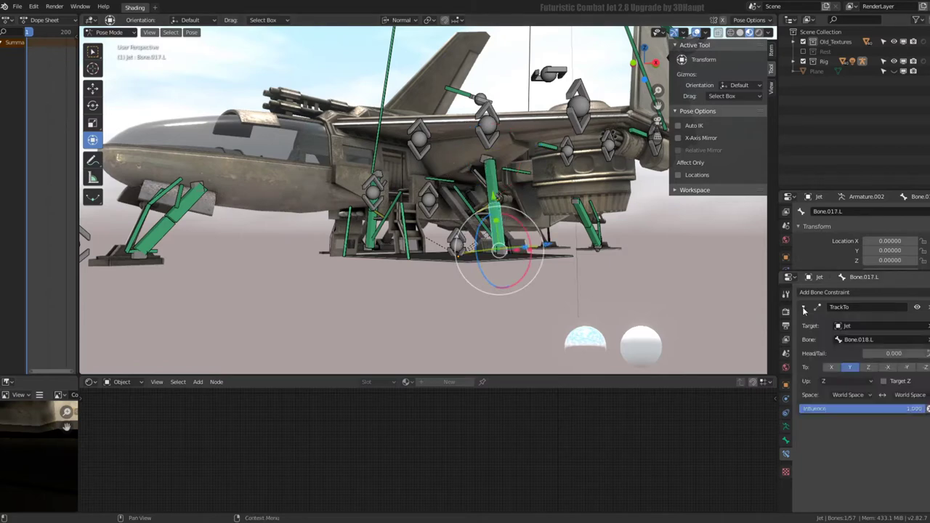
{"action": "left_click", "coordinate": [838, 313]}
Scale Bone.021.L.001 to 1.783 and check Bone.005.L's driving transform channel
{"action": "left_click", "coordinate": [462, 196]}
{"action": "left_click", "coordinate": [455, 250]}
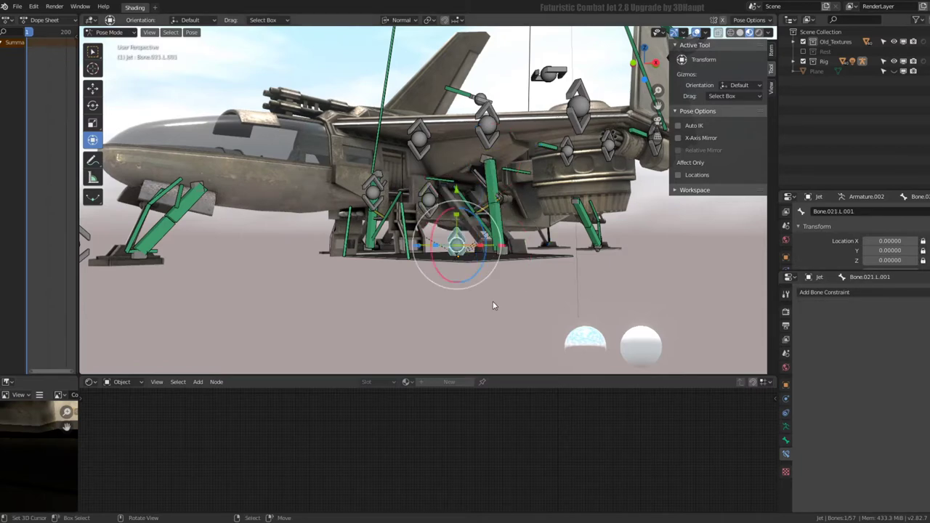
{"action": "key", "text": "s"}
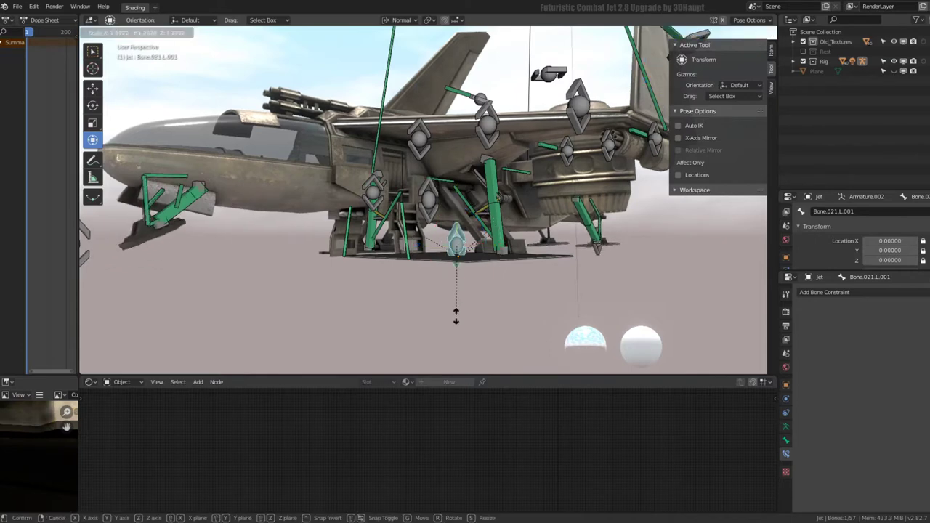
{"action": "left_click", "coordinate": [465, 193]}
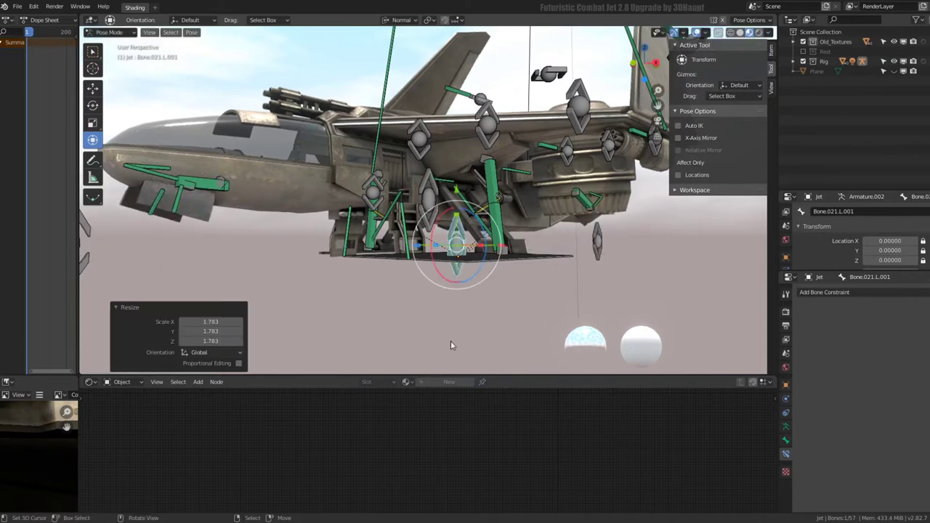
{"action": "left_click", "coordinate": [467, 202]}
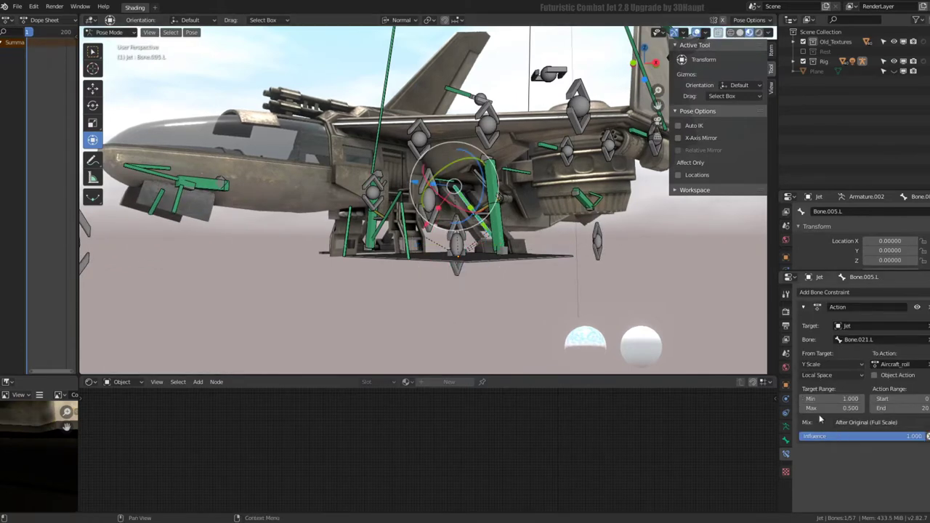
{"action": "left_click", "coordinate": [823, 365]}
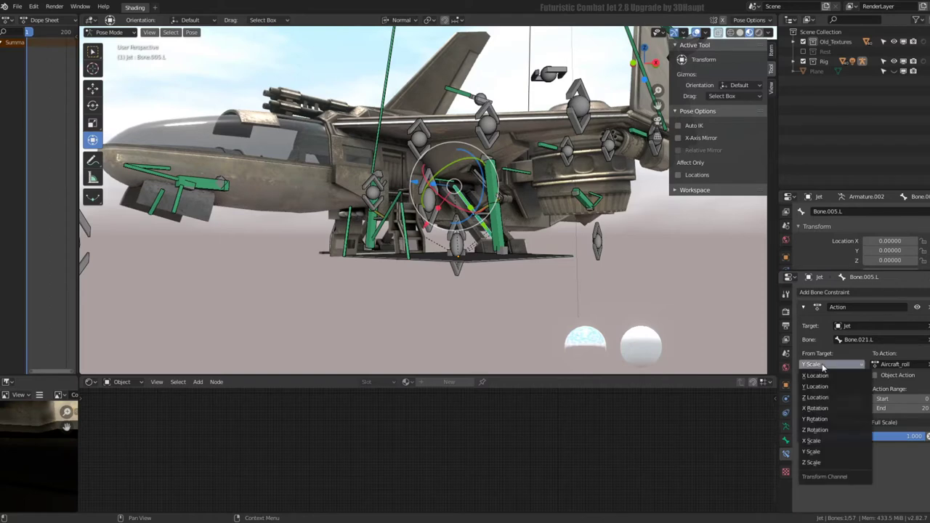
Keep Y Scale as the driving channel, confirm the action range, and test-stretch the control bone
{"action": "left_click", "coordinate": [824, 365]}
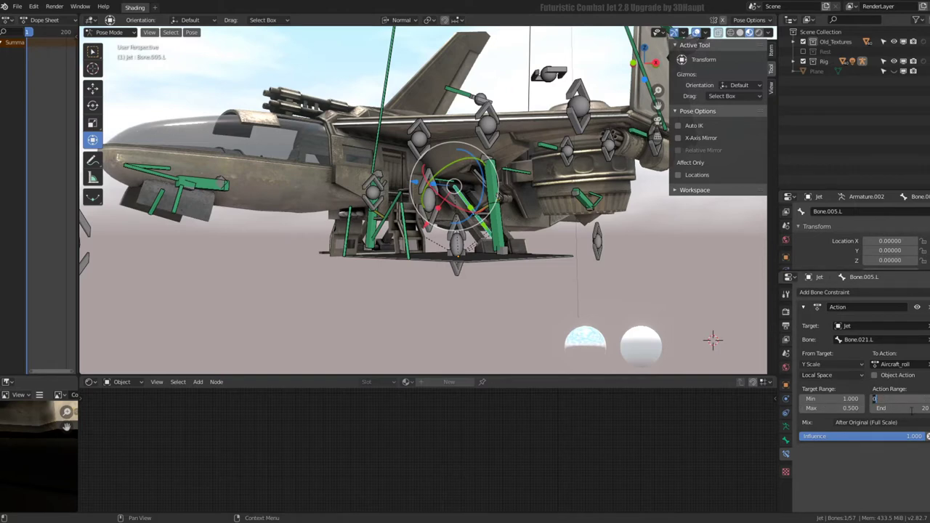
{"action": "left_click", "coordinate": [901, 399]}
{"action": "type", "text": "20"}
{"action": "key", "text": "Return"}
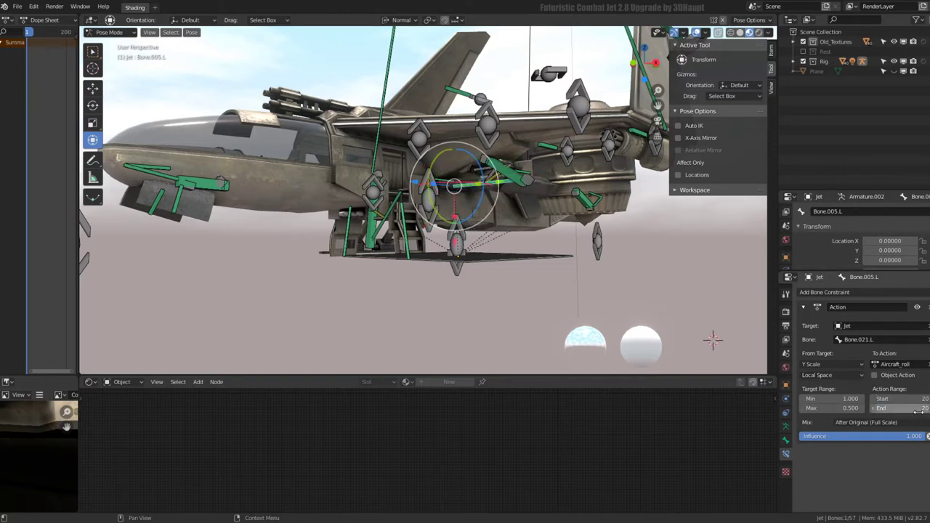
{"action": "key", "text": "Return"}
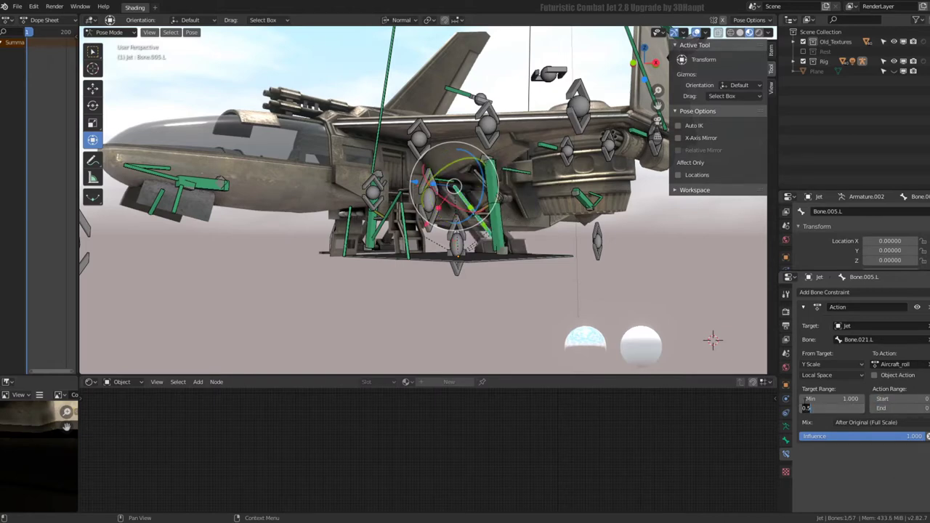
{"action": "left_click", "coordinate": [458, 271]}
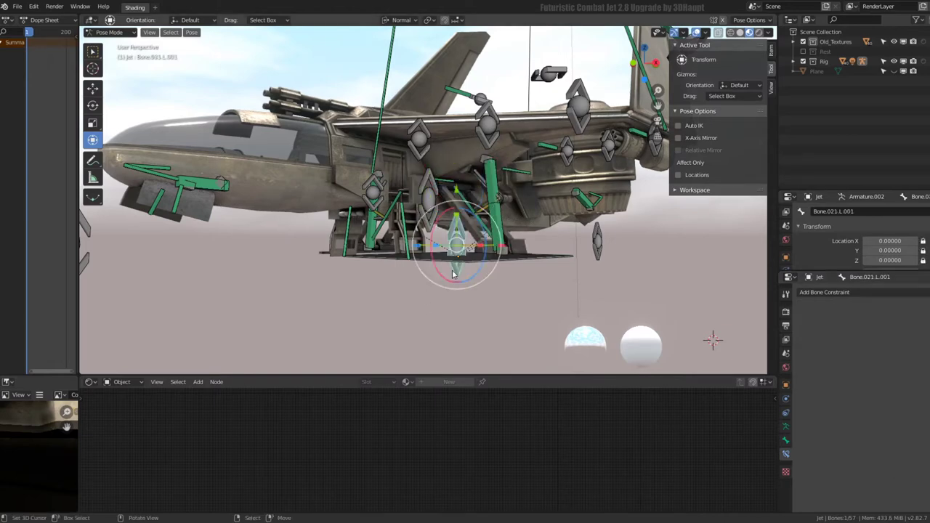
{"action": "left_click", "coordinate": [769, 49]}
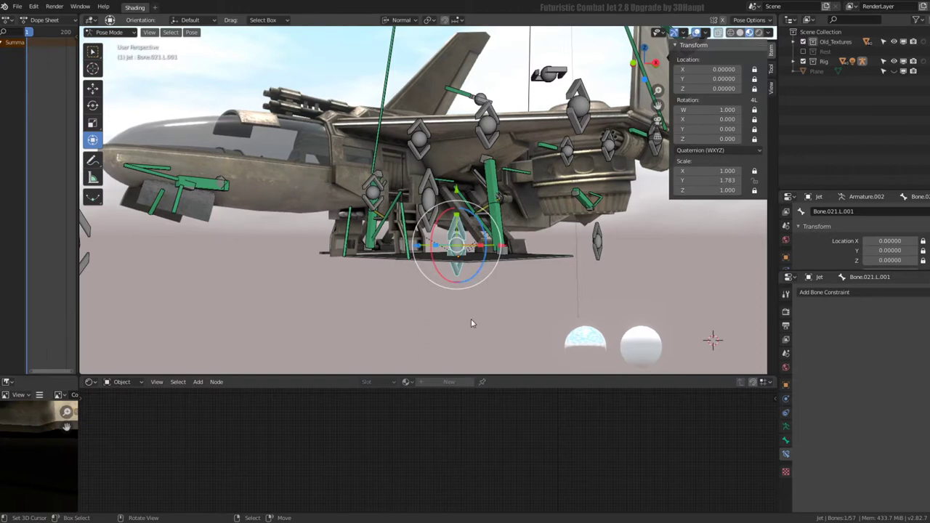
{"action": "key", "text": "s"}
{"action": "key", "text": "Escape"}
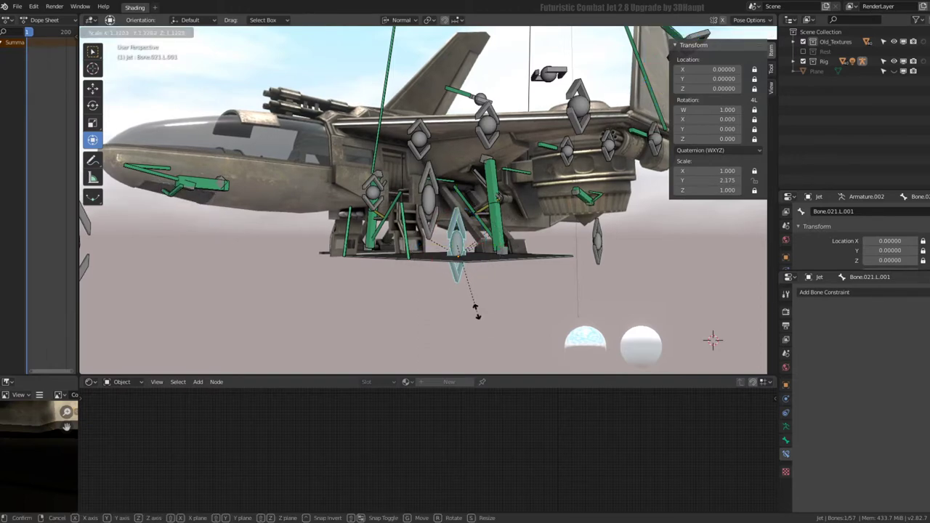
Confirm Bone.005.L's Action Range End of 20, test retraction, and inspect Bone.005.R
{"action": "left_click", "coordinate": [470, 204]}
{"action": "type", "text": "20"}
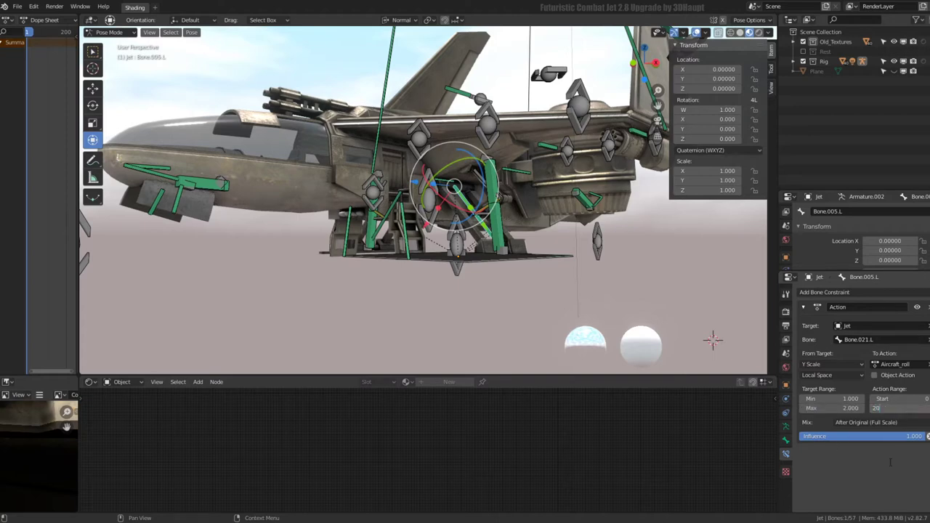
{"action": "key", "text": "Return"}
{"action": "left_click", "coordinate": [469, 246]}
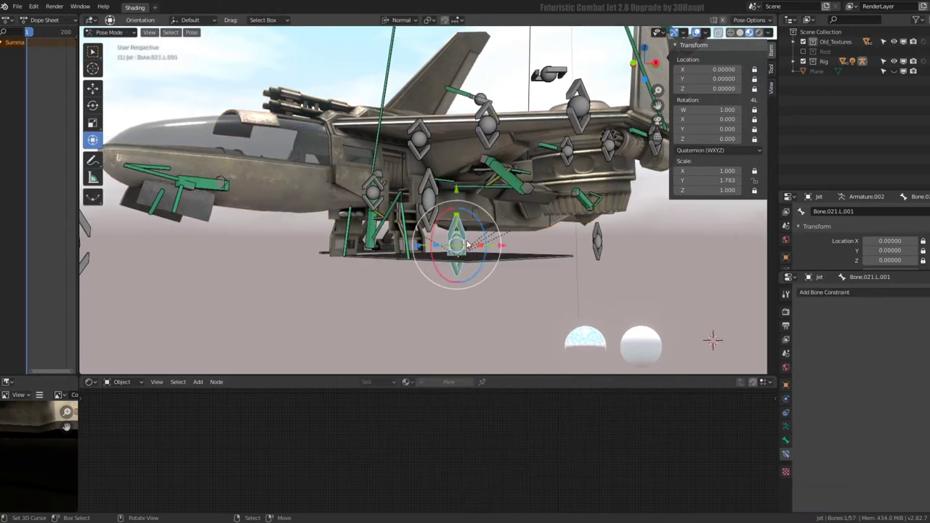
{"action": "key", "text": "s"}
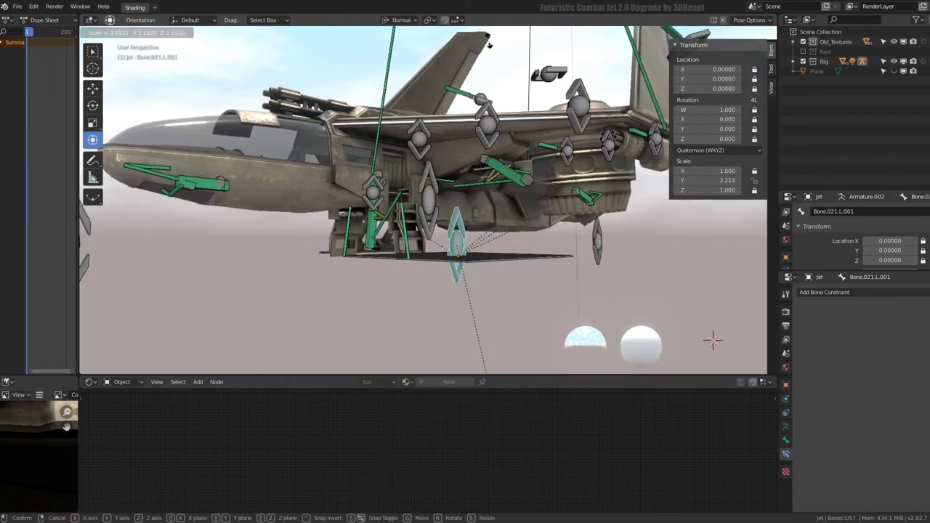
{"action": "right_click", "coordinate": [454, 287]}
{"action": "left_click", "coordinate": [378, 233]}
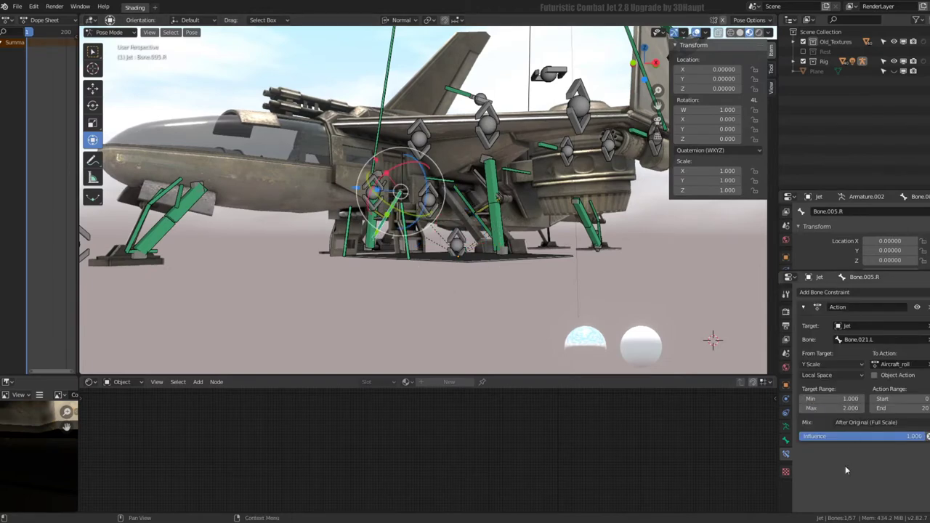
Stretch Bone.021.L.001 on Y to 2.501 to check the folded gear, then reset its scale
{"action": "left_click", "coordinate": [462, 246]}
{"action": "key", "text": "s"}
{"action": "key", "text": "y"}
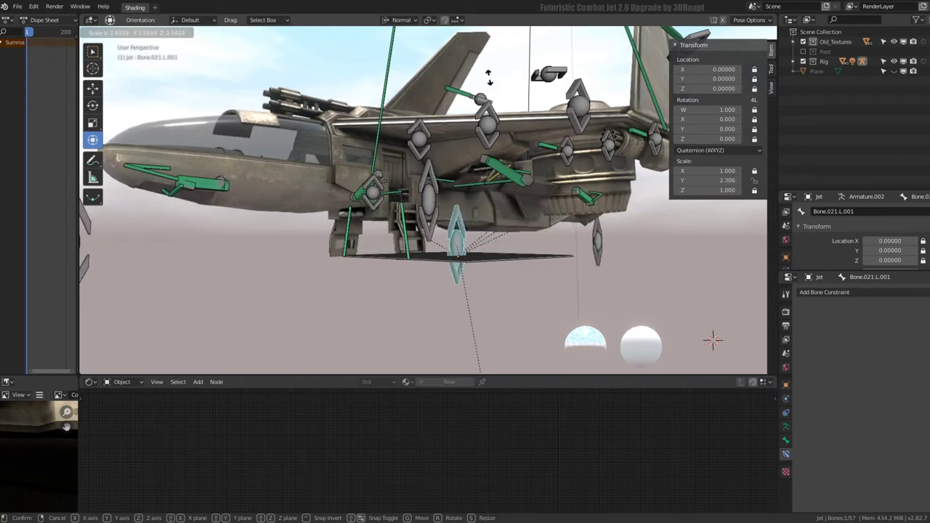
{"action": "left_click", "coordinate": [489, 367]}
{"action": "middle_click_drag", "start_coordinate": [491, 96], "coordinate": [521, 150]}
{"action": "key", "text": "alt+s"}
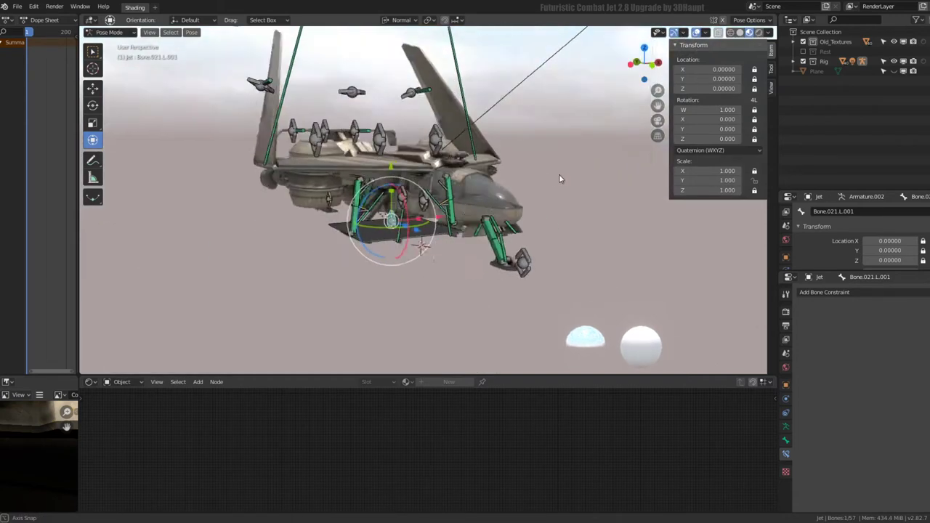
Test-scale another diamond control bone, cancel it, and orbit around the jet's underside and tail
{"action": "mouse_move", "coordinate": [560, 177]}
{"action": "middle_mouse_down"}
{"action": "mouse_move", "coordinate": [450, 182]}
{"action": "mouse_move", "coordinate": [480, 183]}
{"action": "mouse_move", "coordinate": [465, 182]}
{"action": "middle_mouse_up"}
{"action": "scroll", "coordinate": [481, 183], "scroll_direction": "up", "scroll_amount": 3}
{"action": "left_click", "coordinate": [449, 160]}
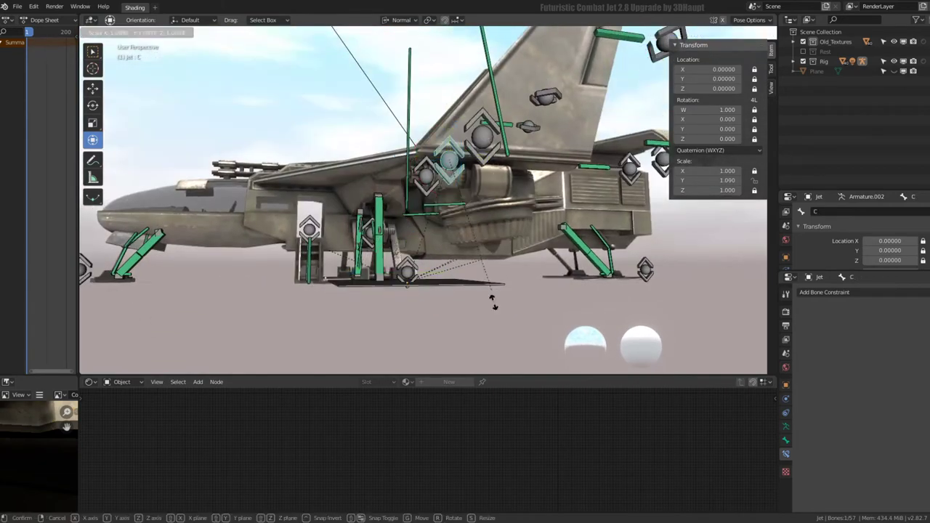
{"action": "key", "text": "s"}
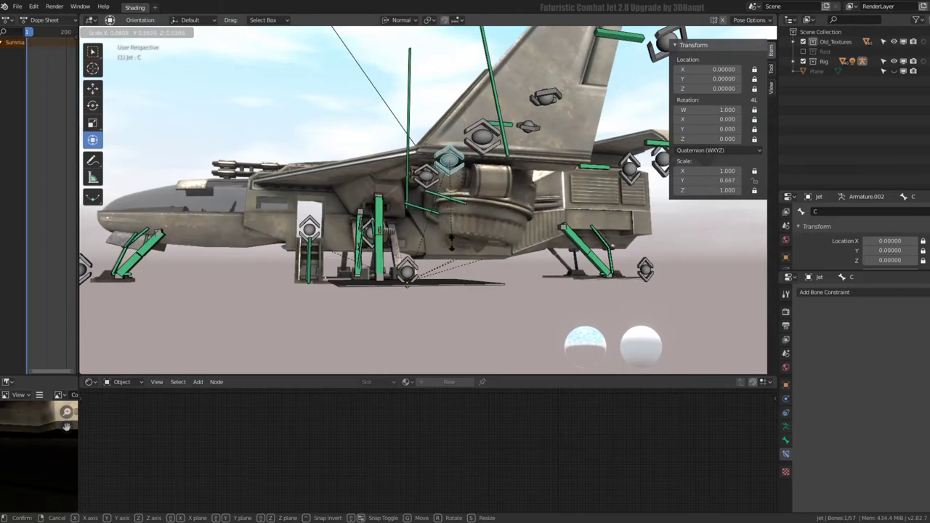
{"action": "right_click", "coordinate": [497, 57]}
{"action": "mouse_move", "coordinate": [497, 57]}
{"action": "middle_mouse_down"}
{"action": "mouse_move", "coordinate": [464, 372]}
{"action": "mouse_move", "coordinate": [481, 81]}
{"action": "middle_mouse_up"}
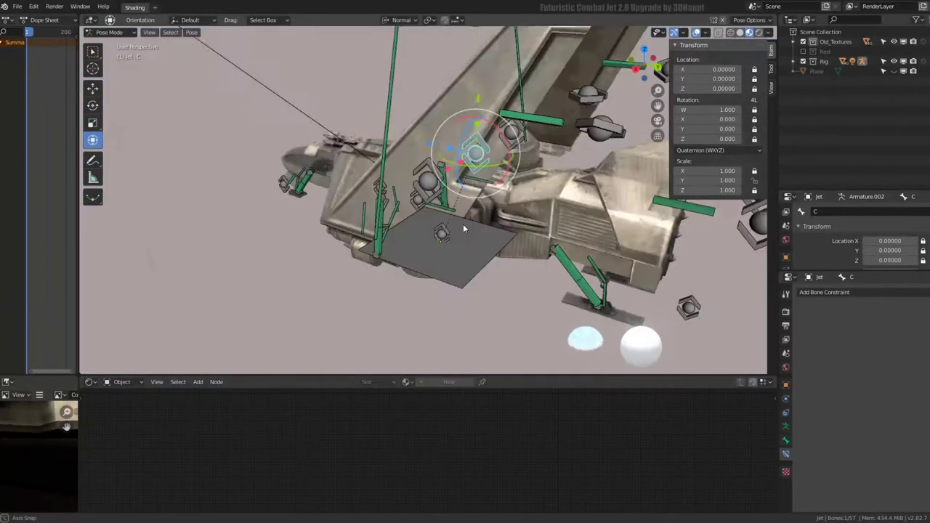
{"action": "middle_click_drag", "start_coordinate": [481, 81], "coordinate": [61, 20]}
{"action": "left_click", "coordinate": [16, 6]}
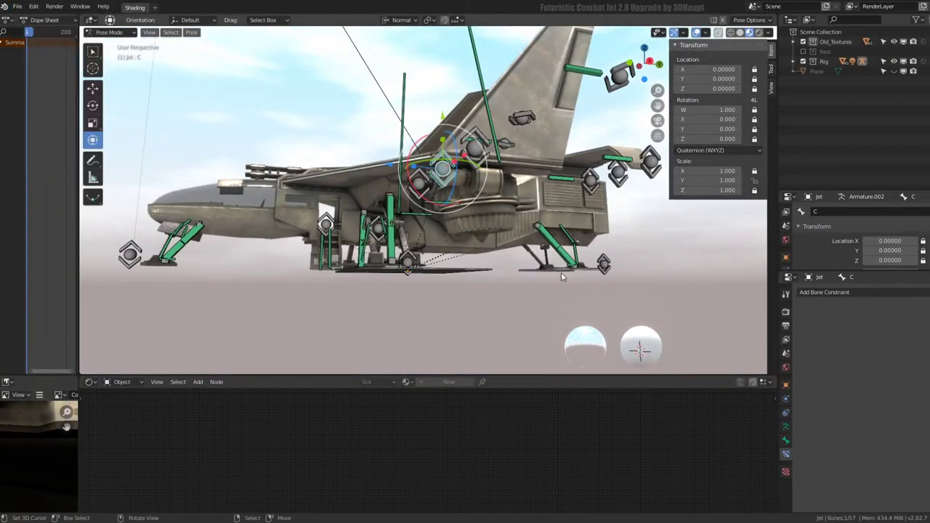
{"action": "middle_click_drag", "start_coordinate": [436, 218], "coordinate": [478, 243]}
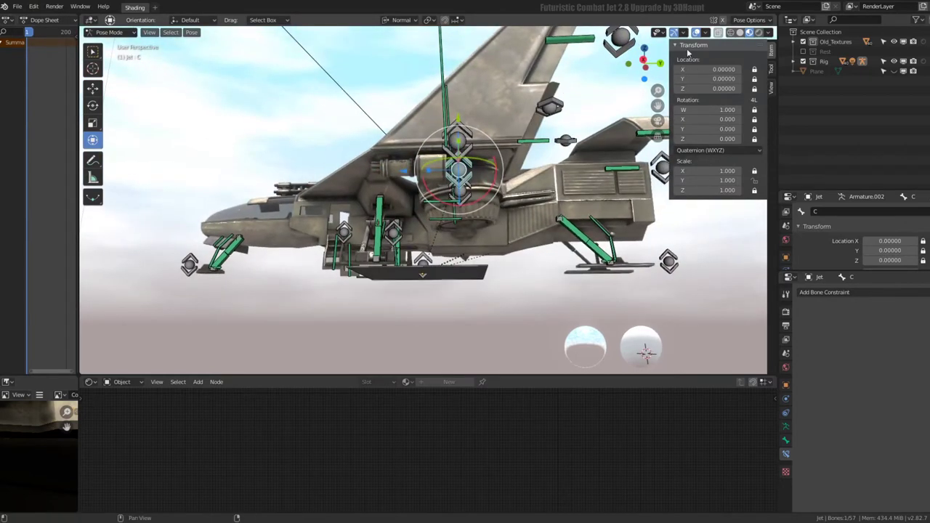
{"action": "left_click", "coordinate": [109, 34]}
In Object Mode, select nozzle Jet.015 and enlarge the Shader Editor on its material nodes
{"action": "left_click", "coordinate": [111, 45]}
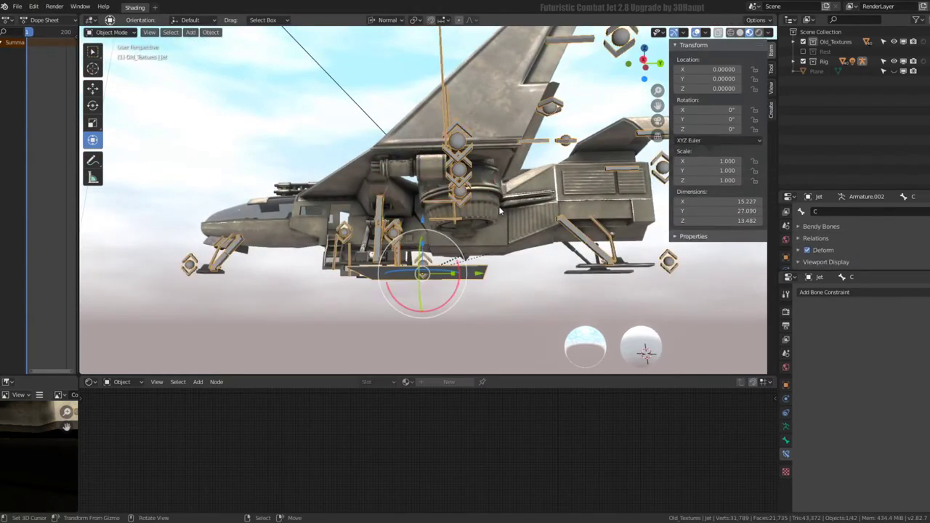
{"action": "left_click", "coordinate": [460, 207]}
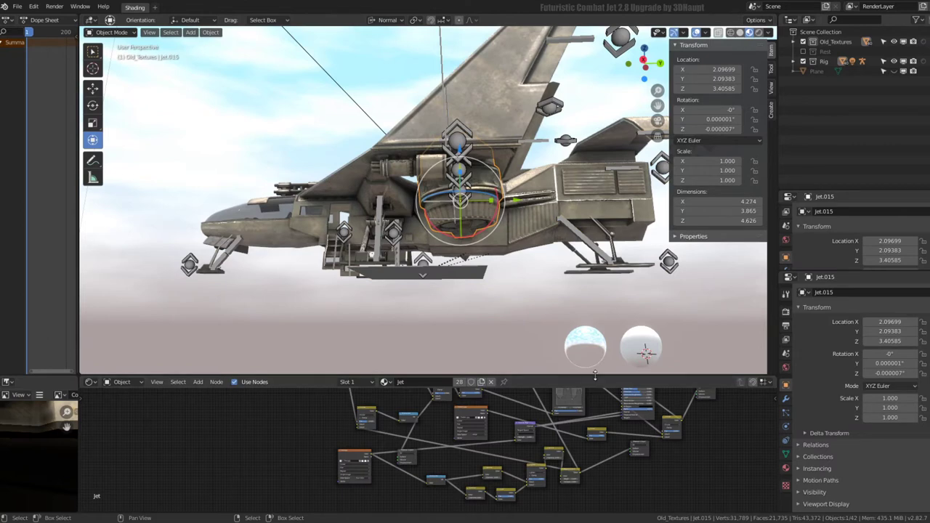
{"action": "left_click_drag", "start_coordinate": [598, 376], "coordinate": [588, 280]}
{"action": "mouse_move", "coordinate": [574, 363]}
{"action": "middle_mouse_down"}
{"action": "mouse_move", "coordinate": [543, 317]}
{"action": "mouse_move", "coordinate": [491, 352]}
{"action": "middle_mouse_up"}
{"action": "scroll", "coordinate": [491, 353], "scroll_direction": "up", "scroll_amount": 3}
{"action": "scroll", "coordinate": [492, 357], "scroll_direction": "up", "scroll_amount": 3}
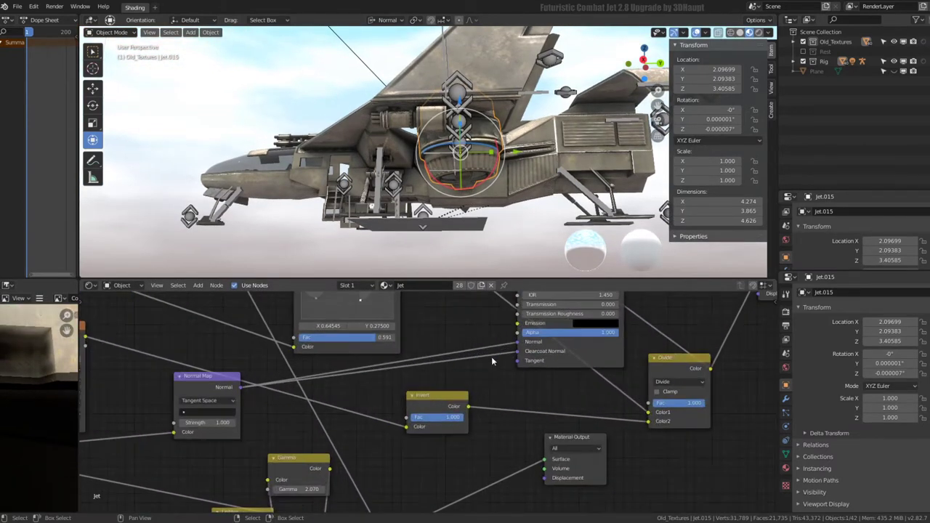
{"action": "scroll", "coordinate": [491, 356], "scroll_direction": "down", "scroll_amount": 5}
Add an Image Texture node to the Jet material
{"action": "key", "text": "shift+a"}
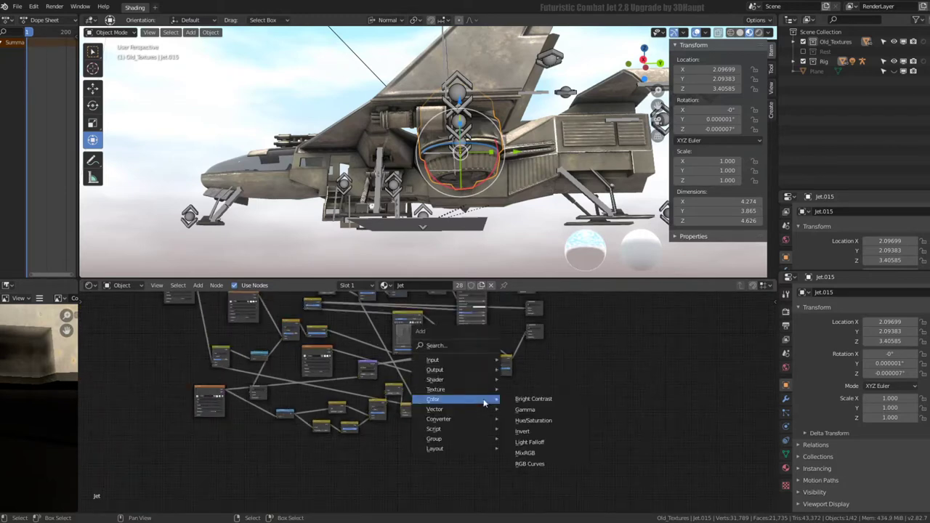
{"action": "mouse_move", "coordinate": [455, 390]}
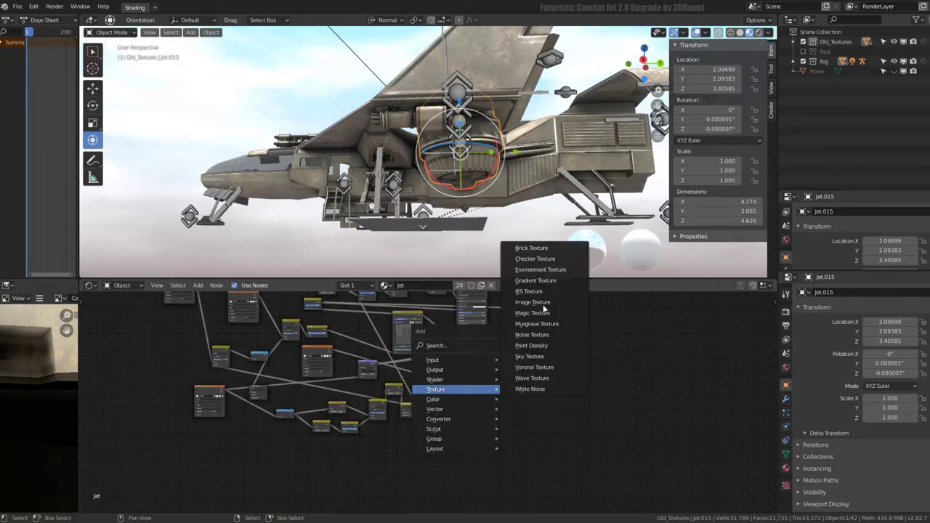
{"action": "left_click", "coordinate": [532, 302]}
{"action": "scroll", "coordinate": [463, 436], "scroll_direction": "up", "scroll_amount": 2}
{"action": "scroll", "coordinate": [462, 451], "scroll_direction": "up", "scroll_amount": 2}
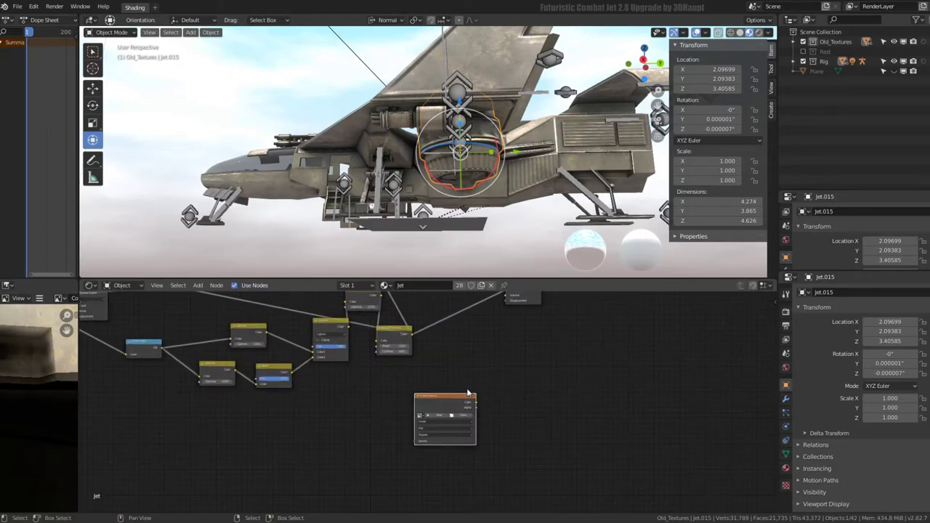
Create a new blank 4096 × 4096 image named Emi in the texture node
{"action": "left_click", "coordinate": [440, 415]}
{"action": "left_click", "coordinate": [492, 420]}
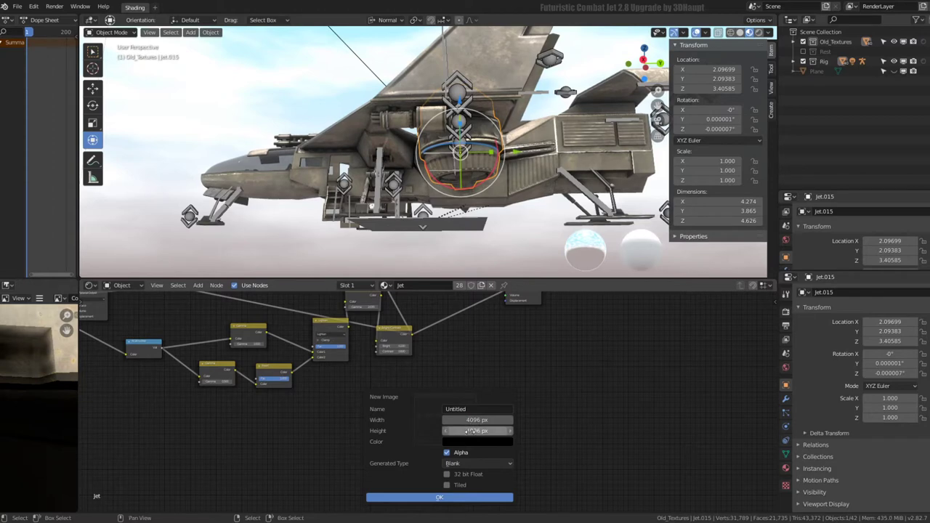
{"action": "left_click", "coordinate": [463, 410]}
{"action": "type", "text": "Emi"}
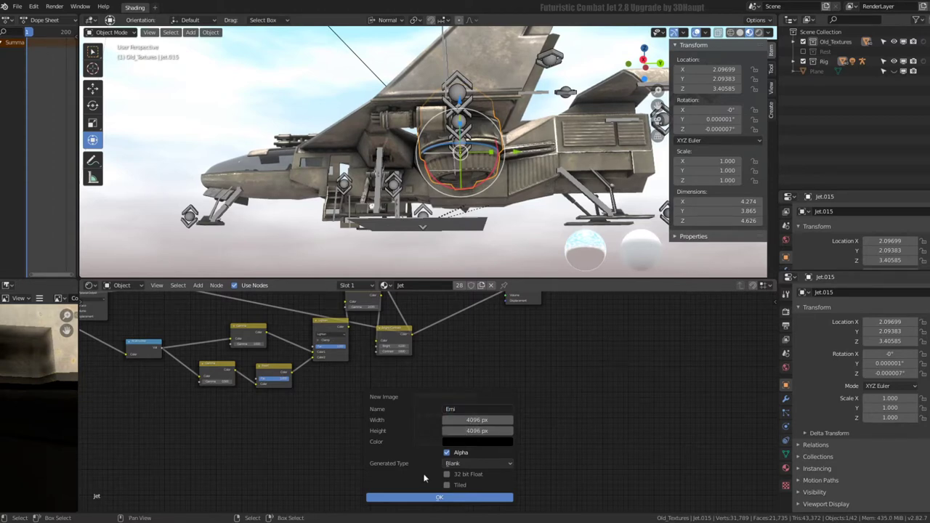
{"action": "left_click", "coordinate": [439, 497]}
{"action": "scroll", "coordinate": [519, 429], "scroll_direction": "down", "scroll_amount": 1}
Move the Emi Image Texture node left and link its Color output into the Jet material's shader nodes
{"action": "scroll", "coordinate": [508, 429], "scroll_direction": "down", "scroll_amount": 1}
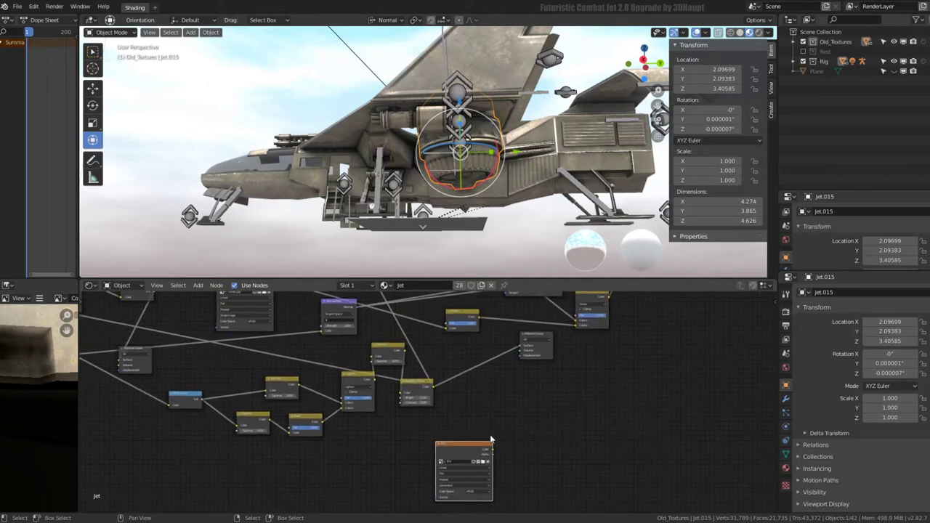
{"action": "middle_click_drag", "start_coordinate": [491, 439], "coordinate": [471, 455]}
{"action": "left_click_drag", "start_coordinate": [471, 456], "coordinate": [397, 462]}
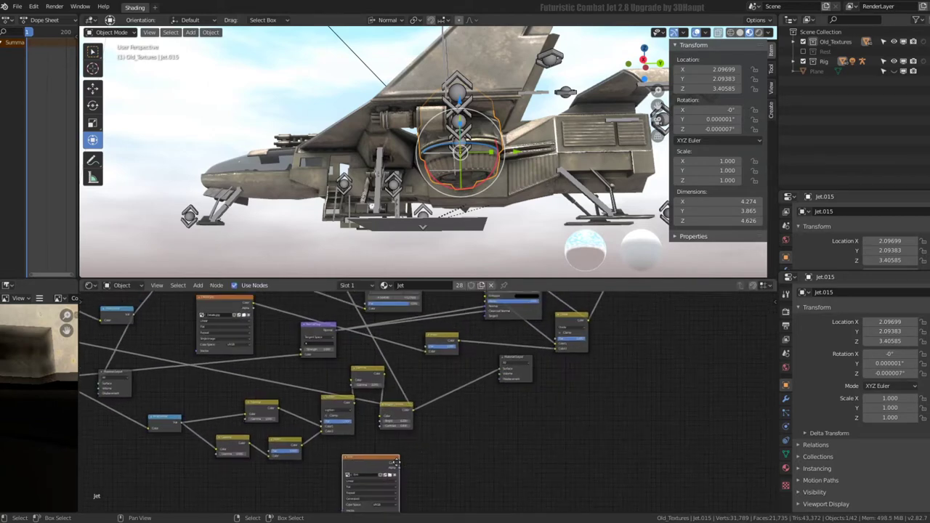
{"action": "middle_click_drag", "start_coordinate": [397, 462], "coordinate": [380, 477]}
{"action": "mouse_move", "coordinate": [378, 477]}
{"action": "left_mouse_down"}
{"action": "mouse_move", "coordinate": [387, 331]}
{"action": "mouse_move", "coordinate": [463, 311]}
{"action": "left_mouse_up"}
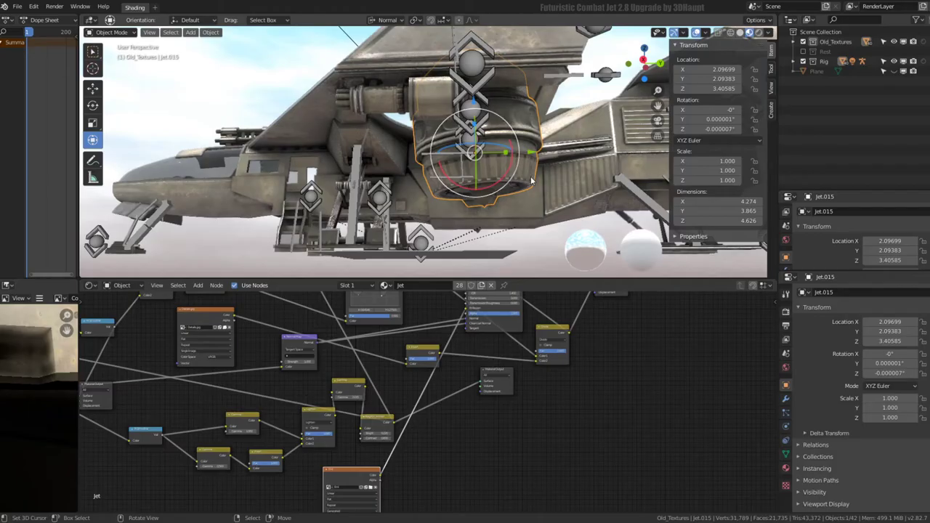
Enlarge the 3D view, shift the image node further left, and zoom in close on the engine nozzle
{"action": "mouse_move", "coordinate": [436, 247]}
{"action": "middle_mouse_down"}
{"action": "mouse_move", "coordinate": [483, 132]}
{"action": "mouse_move", "coordinate": [503, 203]}
{"action": "mouse_move", "coordinate": [553, 247]}
{"action": "middle_mouse_up"}
{"action": "left_click_drag", "start_coordinate": [581, 278], "coordinate": [581, 322]}
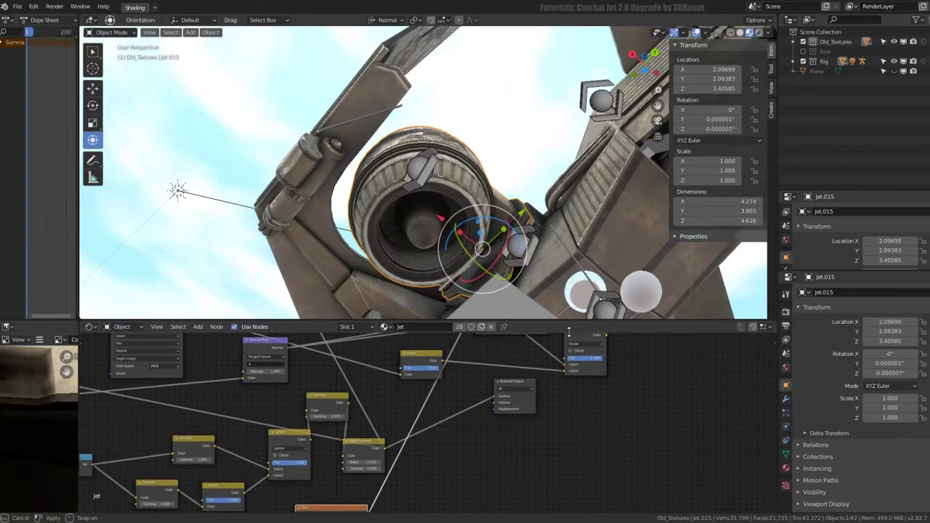
{"action": "scroll", "coordinate": [405, 408], "scroll_direction": "down", "scroll_amount": 2}
{"action": "middle_click_drag", "start_coordinate": [386, 393], "coordinate": [405, 408]}
{"action": "left_click_drag", "start_coordinate": [417, 428], "coordinate": [126, 429]}
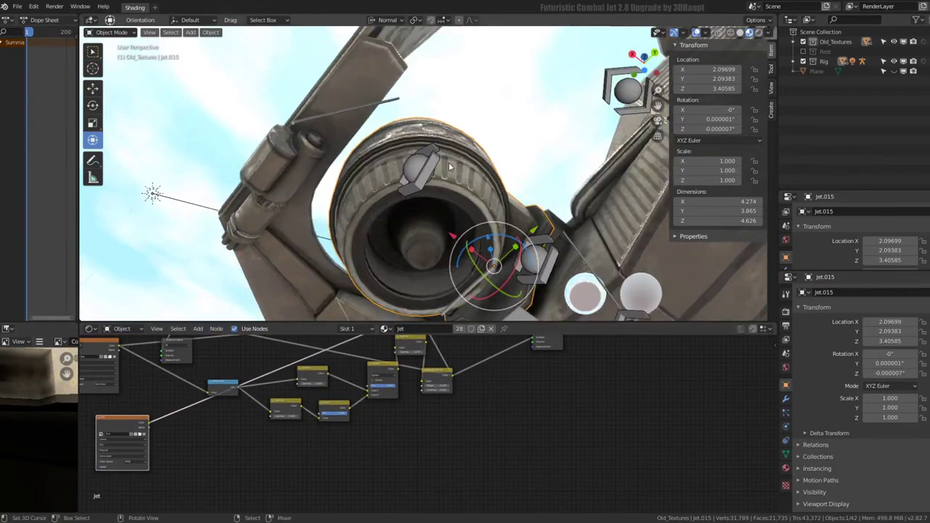
{"action": "middle_click_drag", "start_coordinate": [449, 162], "coordinate": [163, 70]}
{"action": "left_click", "coordinate": [111, 32]}
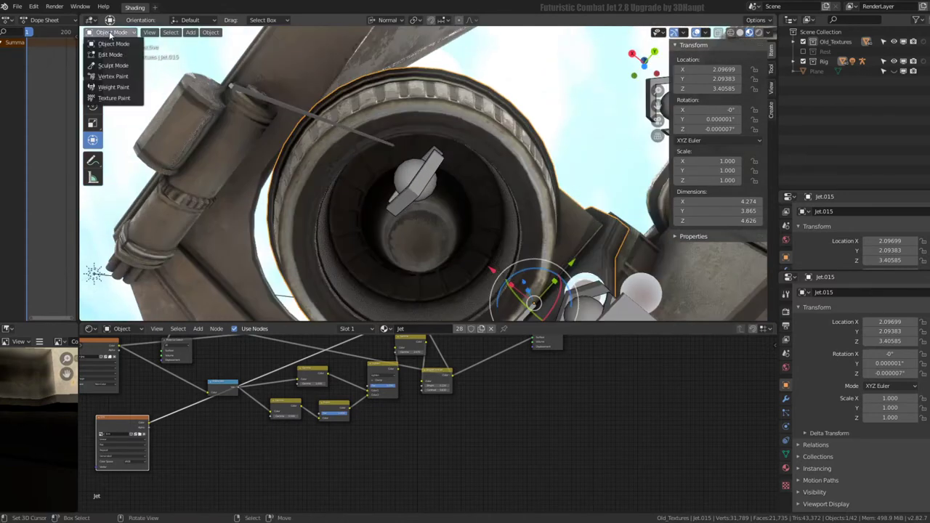
Put Jet.015 in Texture Paint with face-selection masking and show the brush settings
{"action": "left_click", "coordinate": [113, 98]}
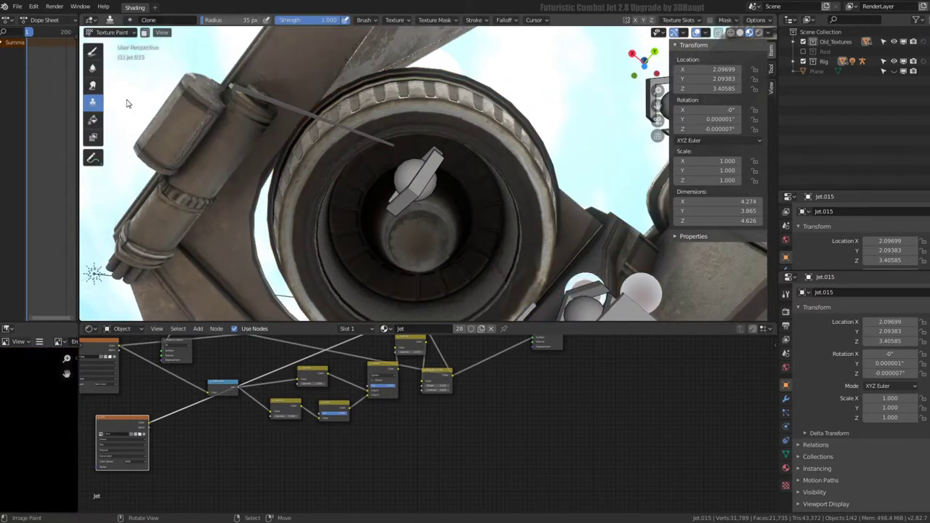
{"action": "left_click", "coordinate": [146, 33]}
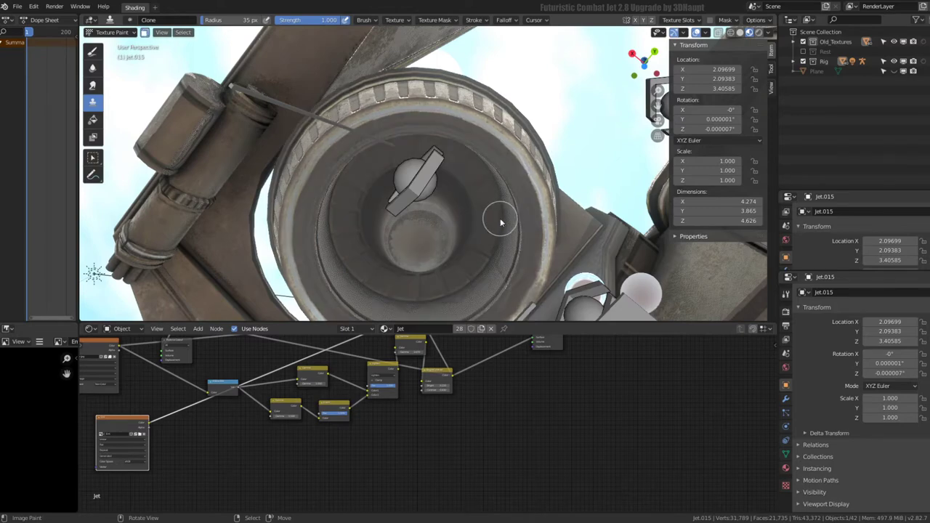
{"action": "mouse_move", "coordinate": [479, 218]}
{"action": "middle_mouse_down"}
{"action": "mouse_move", "coordinate": [529, 203]}
{"action": "mouse_move", "coordinate": [494, 182]}
{"action": "middle_mouse_up"}
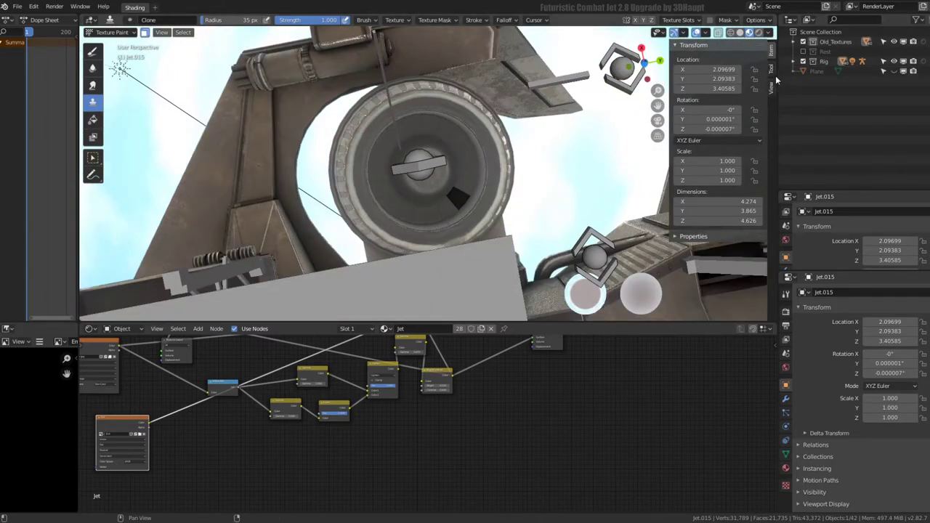
{"action": "left_click", "coordinate": [772, 87]}
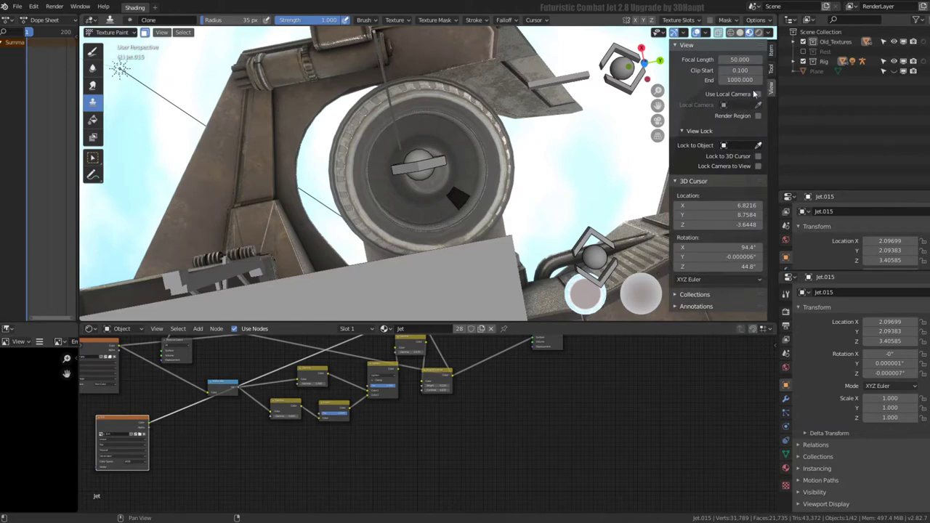
{"action": "left_click", "coordinate": [773, 66]}
{"action": "scroll", "coordinate": [728, 214], "scroll_direction": "down", "scroll_amount": 1}
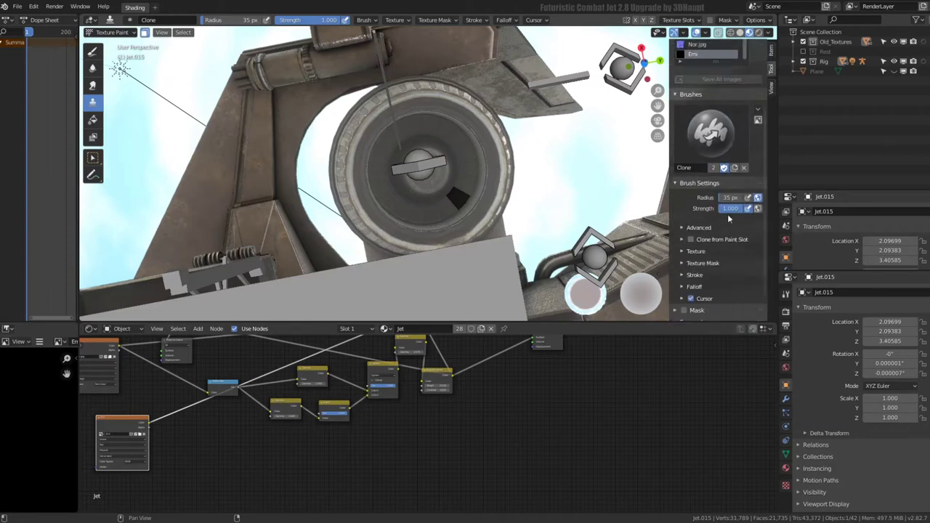
{"action": "scroll", "coordinate": [728, 214], "scroll_direction": "down", "scroll_amount": 1}
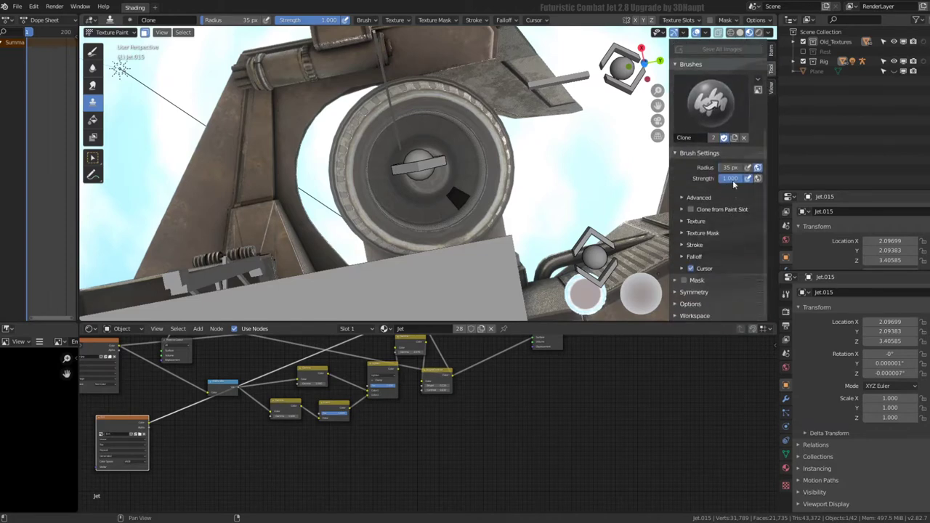
Swap the Clone brush for the Draw brush at 90 px radius and dab orange on the nozzle
{"action": "left_click", "coordinate": [91, 53]}
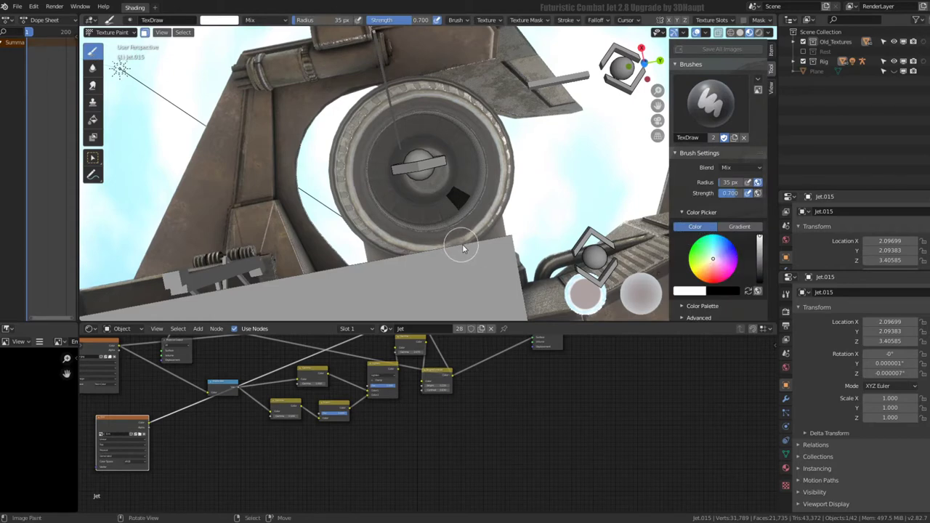
{"action": "key", "text": "f"}
{"action": "left_click", "coordinate": [524, 245]}
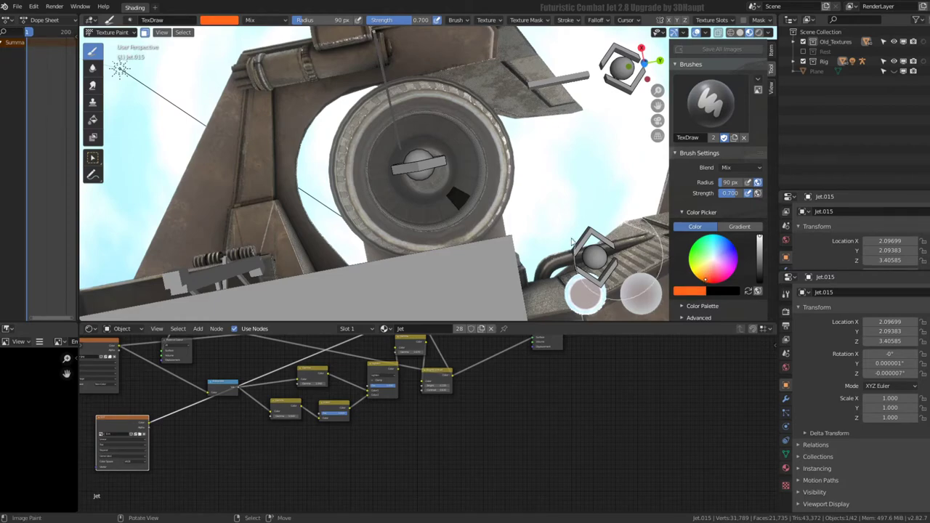
{"action": "left_click", "coordinate": [465, 191]}
{"action": "mouse_move", "coordinate": [459, 175]}
{"action": "middle_mouse_down"}
{"action": "mouse_move", "coordinate": [478, 175]}
{"action": "mouse_move", "coordinate": [449, 170]}
{"action": "mouse_move", "coordinate": [490, 173]}
{"action": "mouse_move", "coordinate": [451, 173]}
{"action": "mouse_move", "coordinate": [468, 160]}
{"action": "middle_mouse_up"}
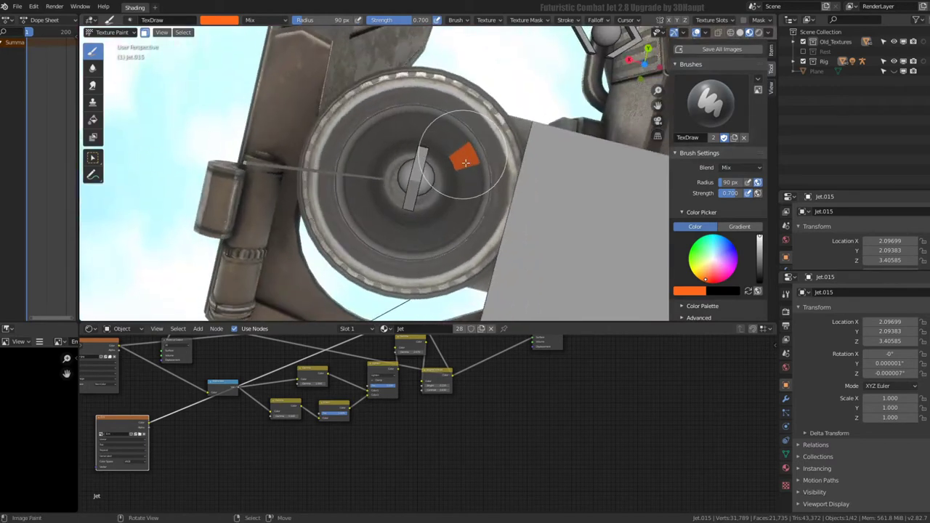
Select the ring of faces around the nozzle hub in Edit Mode and paint it solid orange
{"action": "key", "text": "Tab"}
{"action": "key", "text": "Tab"}
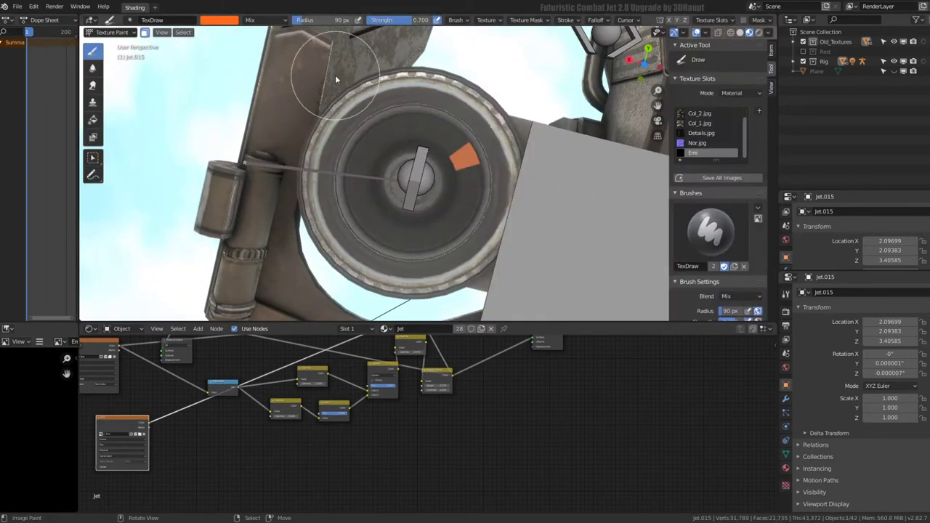
{"action": "key", "text": "Tab"}
{"action": "left_click", "coordinate": [163, 33]}
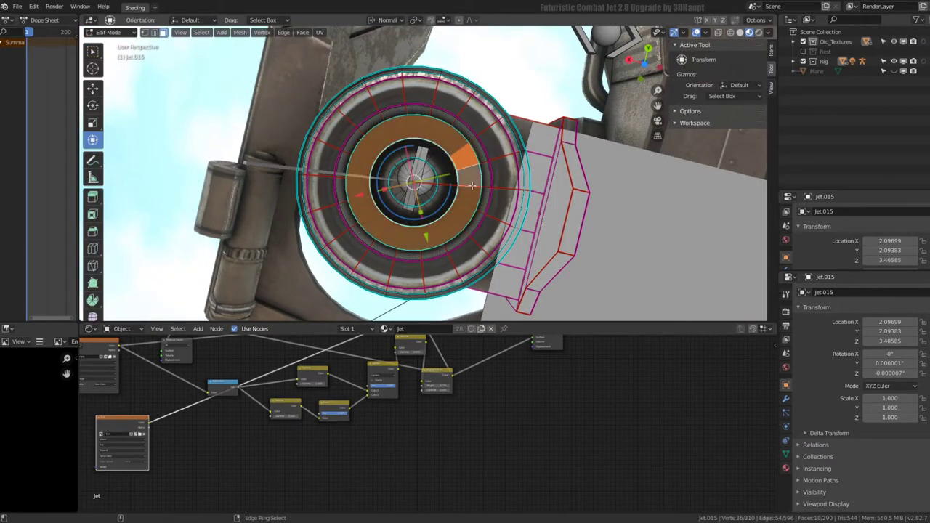
{"action": "key", "text": "Tab"}
{"action": "mouse_move", "coordinate": [429, 250]}
{"action": "left_mouse_down"}
{"action": "mouse_move", "coordinate": [353, 255]}
{"action": "mouse_move", "coordinate": [487, 141]}
{"action": "mouse_move", "coordinate": [382, 131]}
{"action": "mouse_move", "coordinate": [430, 96]}
{"action": "left_mouse_up"}
Orbit out to review the orange ring and return to Object Mode
{"action": "scroll", "coordinate": [430, 95], "scroll_direction": "down", "scroll_amount": 5}
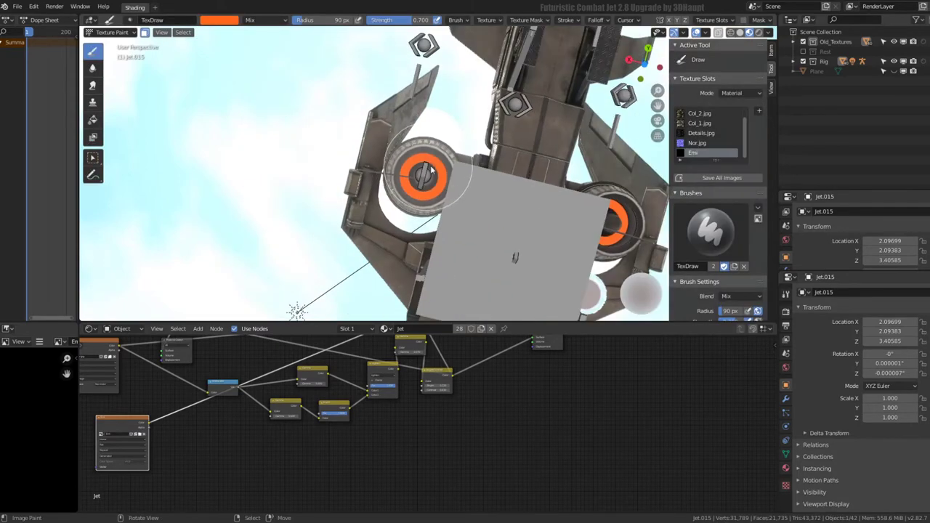
{"action": "mouse_move", "coordinate": [515, 260]}
{"action": "middle_mouse_down"}
{"action": "mouse_move", "coordinate": [514, 145]}
{"action": "mouse_move", "coordinate": [574, 164]}
{"action": "middle_mouse_up"}
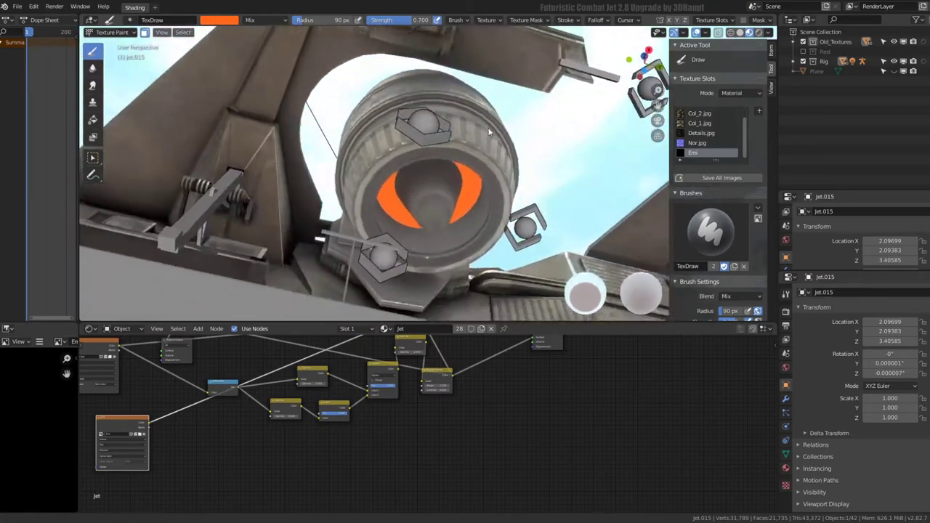
{"action": "scroll", "coordinate": [574, 164], "scroll_direction": "up", "scroll_amount": 3}
{"action": "left_click", "coordinate": [107, 32]}
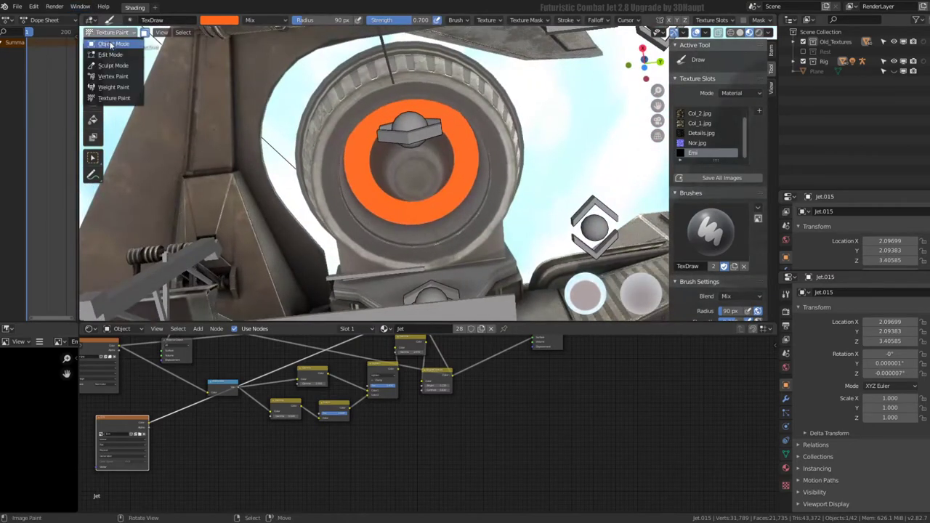
{"action": "left_click", "coordinate": [113, 44]}
Expand Bloom in Render Properties and raise its Intensity from 0.050 to 0.100
{"action": "mouse_move", "coordinate": [392, 167]}
{"action": "middle_mouse_down"}
{"action": "mouse_move", "coordinate": [469, 190]}
{"action": "mouse_move", "coordinate": [436, 277]}
{"action": "middle_mouse_up"}
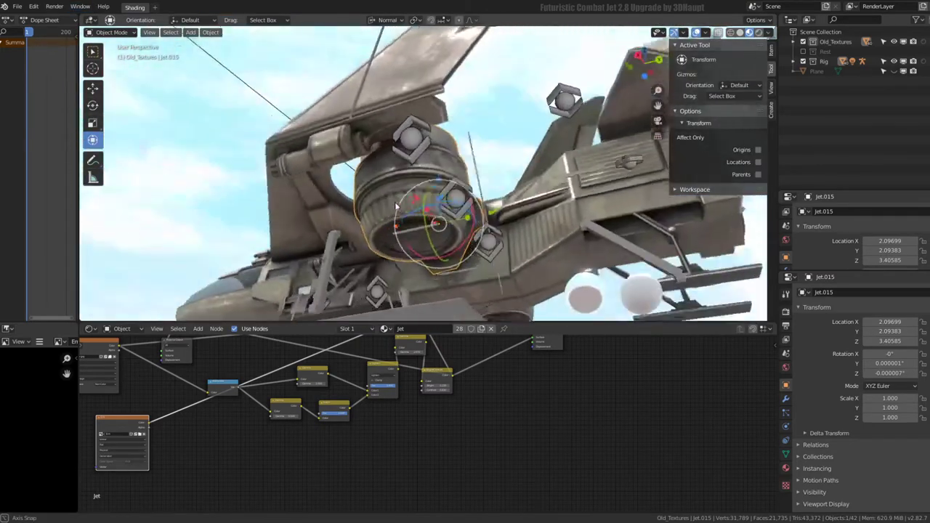
{"action": "scroll", "coordinate": [311, 476], "scroll_direction": "up", "scroll_amount": 3}
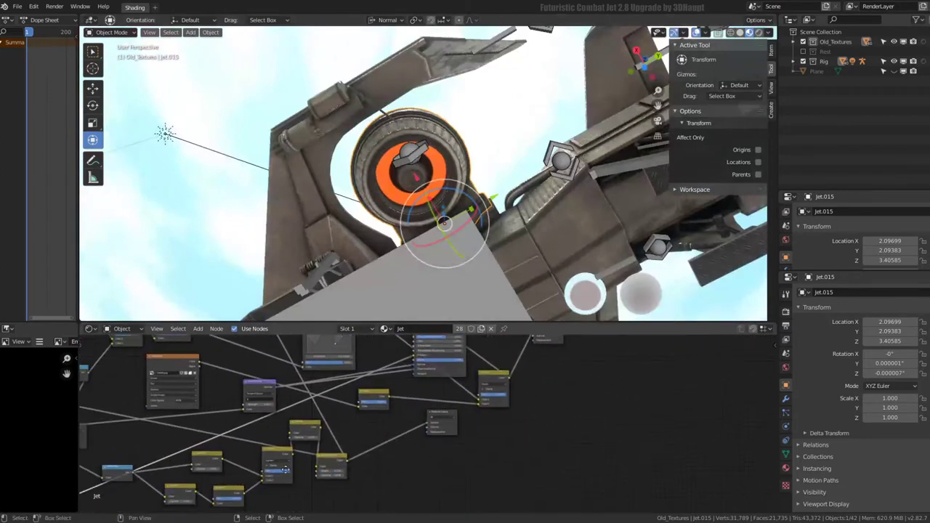
{"action": "middle_click_drag", "start_coordinate": [311, 476], "coordinate": [364, 404]}
{"action": "scroll", "coordinate": [365, 404], "scroll_direction": "up", "scroll_amount": 2}
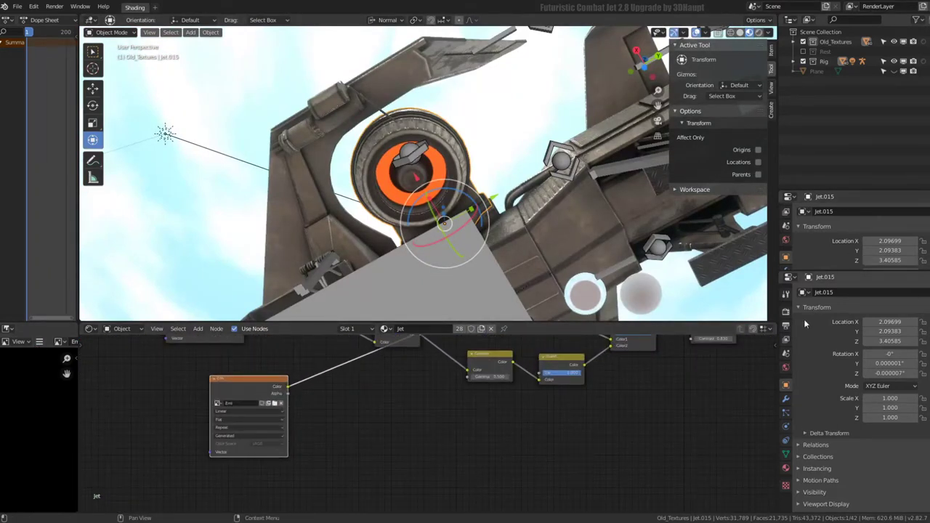
{"action": "left_click", "coordinate": [785, 311]}
{"action": "scroll", "coordinate": [811, 460], "scroll_direction": "down", "scroll_amount": 3}
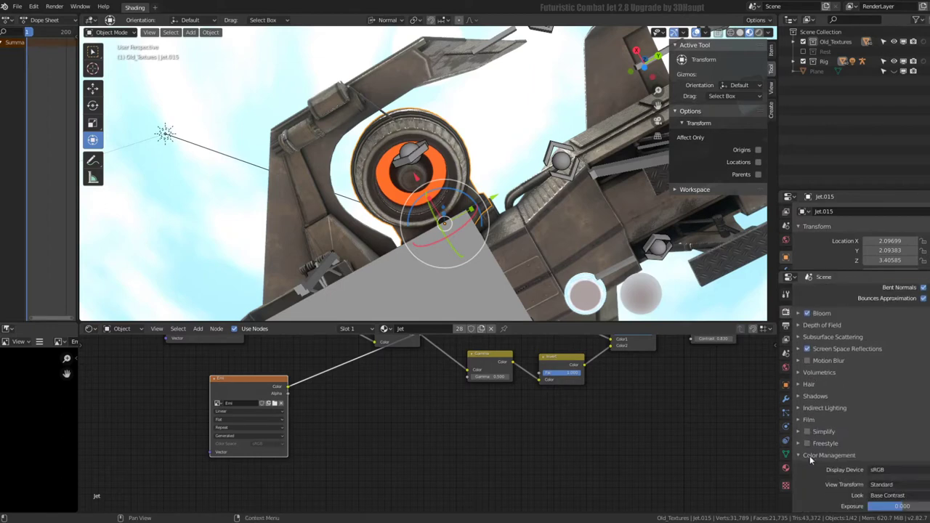
{"action": "left_click", "coordinate": [798, 313]}
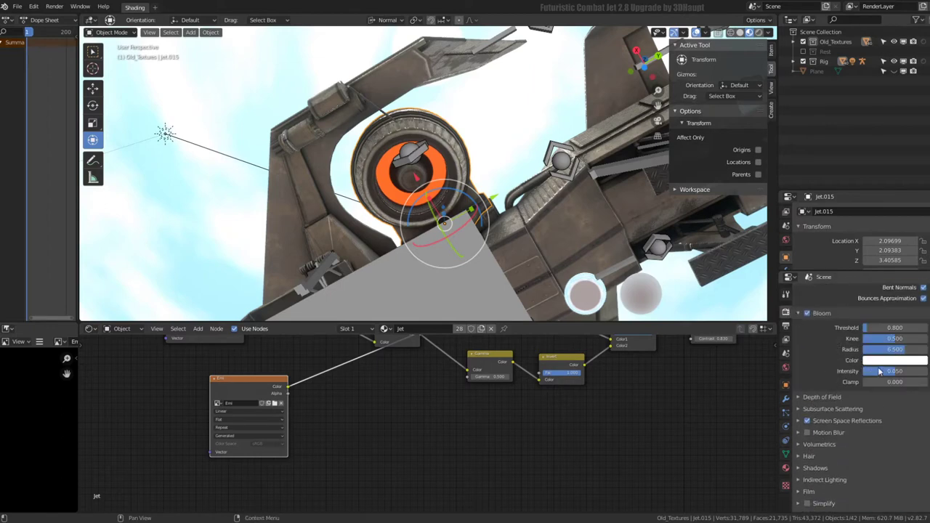
{"action": "left_click_drag", "start_coordinate": [880, 372], "coordinate": [890, 371]}
Check the brighter glow and move the emission image node lower in the node editor
{"action": "middle_click_drag", "start_coordinate": [588, 216], "coordinate": [552, 218]}
{"action": "scroll", "coordinate": [396, 395], "scroll_direction": "down", "scroll_amount": 2}
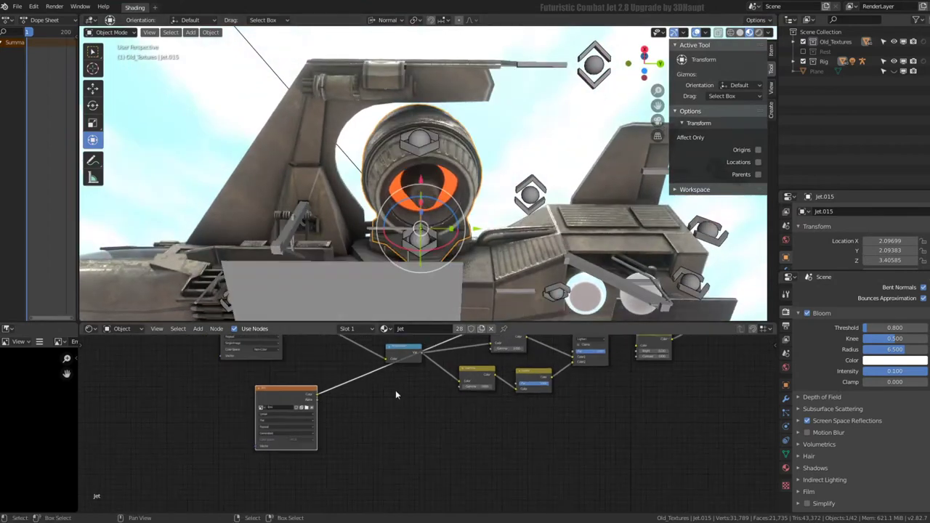
{"action": "left_click_drag", "start_coordinate": [296, 396], "coordinate": [300, 421]}
{"action": "key", "text": "shift+a"}
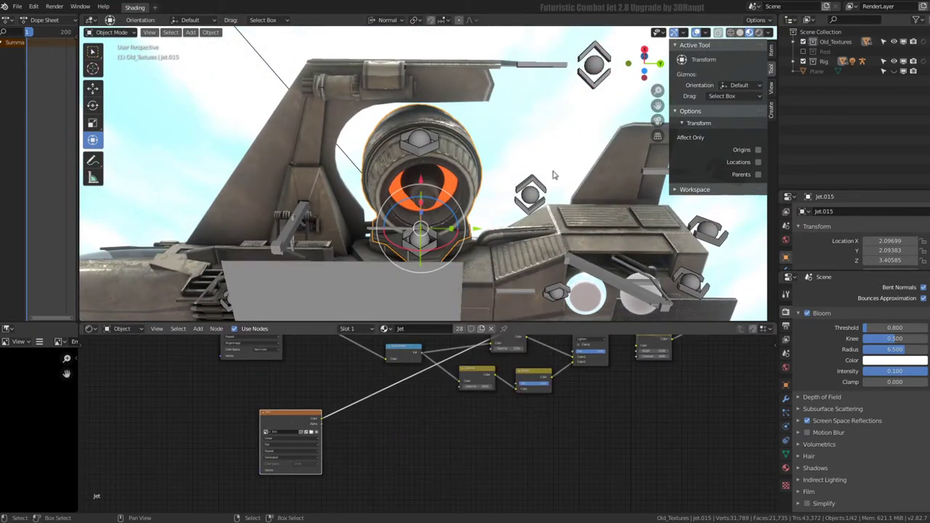
Select the Jet.005 rear engine and pick the edge ring inside its nozzle in Edit Mode
{"action": "mouse_move", "coordinate": [550, 177]}
{"action": "middle_mouse_down"}
{"action": "mouse_move", "coordinate": [460, 197]}
{"action": "mouse_move", "coordinate": [545, 151]}
{"action": "middle_mouse_up"}
{"action": "left_click", "coordinate": [561, 148]}
{"action": "key", "text": "Tab"}
{"action": "key", "text": "KP_Decimal"}
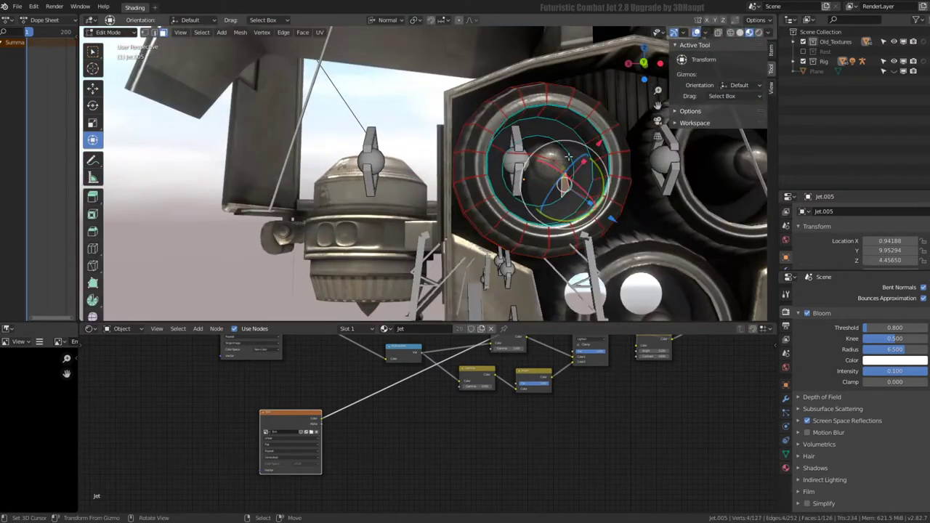
{"action": "left_click", "coordinate": [583, 148], "text": "ctrl+alt"}
Switch Jet.005 to Texture Paint and face the rear engines
{"action": "key", "text": "Tab"}
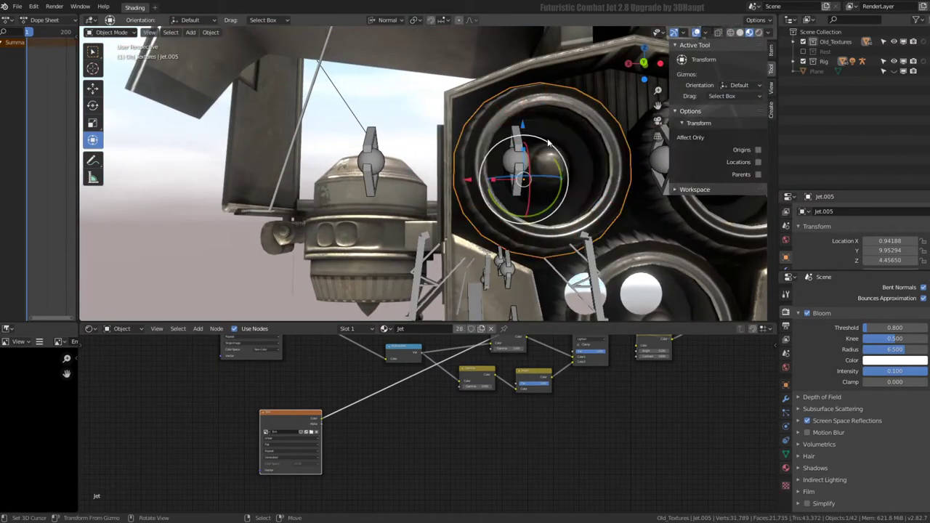
{"action": "left_click", "coordinate": [111, 33]}
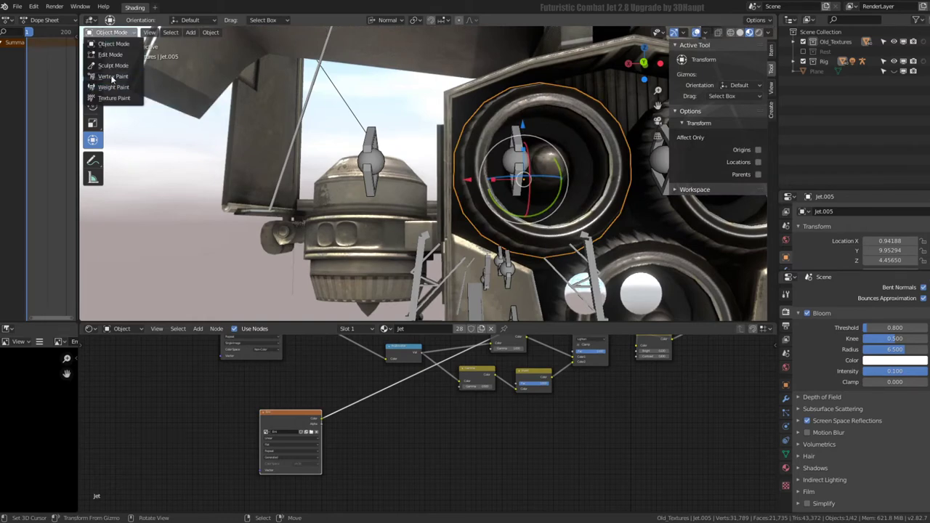
{"action": "left_click", "coordinate": [114, 98]}
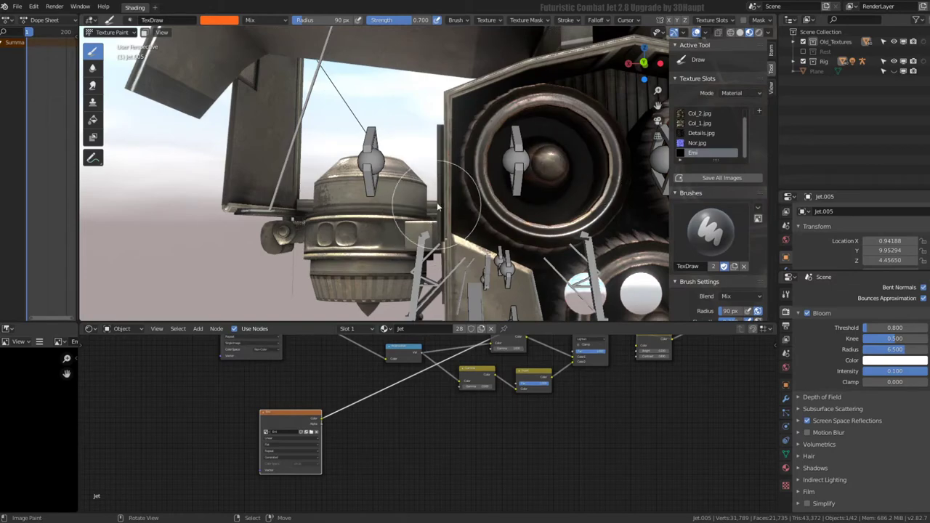
{"action": "middle_click_drag", "start_coordinate": [425, 207], "coordinate": [423, 201]}
{"action": "scroll", "coordinate": [422, 202], "scroll_direction": "up", "scroll_amount": 3}
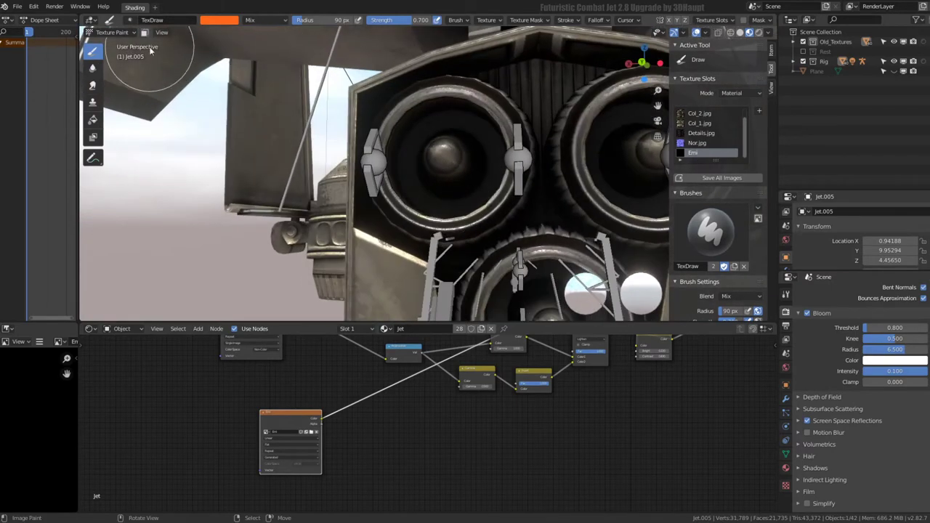
Check the selected nozzle ring in Edit Mode, then orbit the jet and return to Object Mode
{"action": "key", "text": "Tab"}
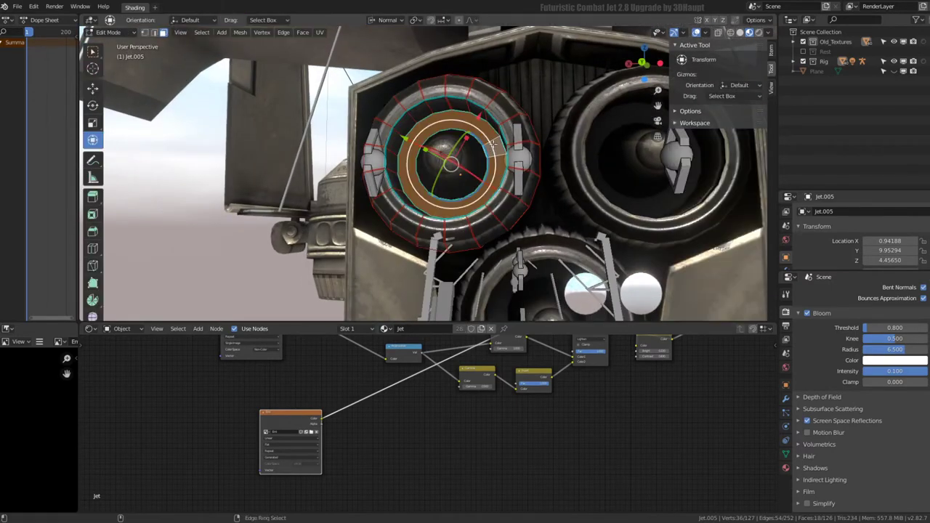
{"action": "key", "text": "Tab"}
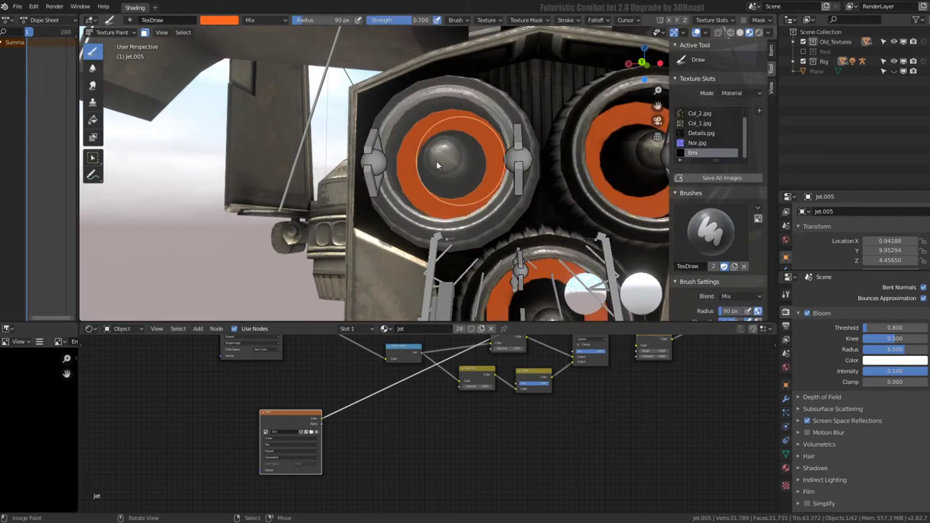
{"action": "scroll", "coordinate": [473, 174], "scroll_direction": "down", "scroll_amount": 5}
{"action": "middle_click_drag", "start_coordinate": [473, 177], "coordinate": [361, 162]}
{"action": "middle_click_drag", "start_coordinate": [367, 188], "coordinate": [215, 82]}
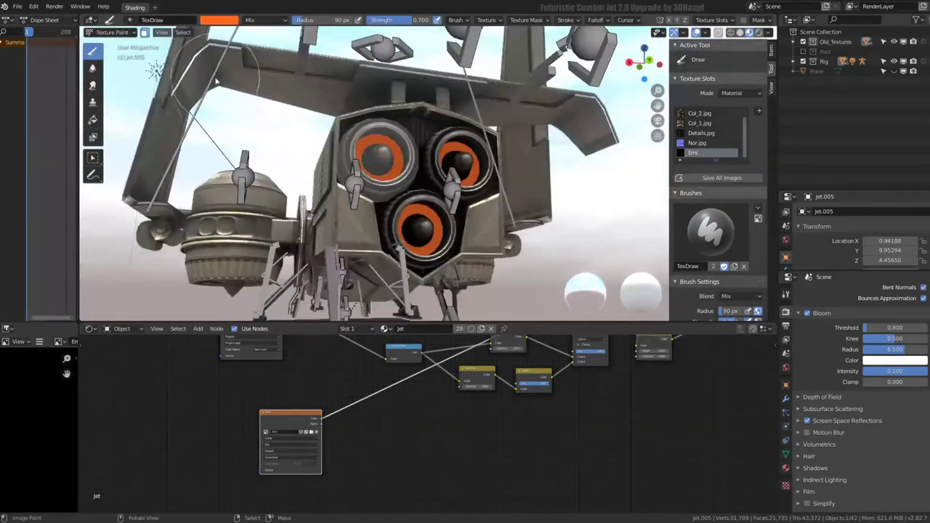
{"action": "left_click", "coordinate": [116, 33]}
{"action": "left_click", "coordinate": [118, 42]}
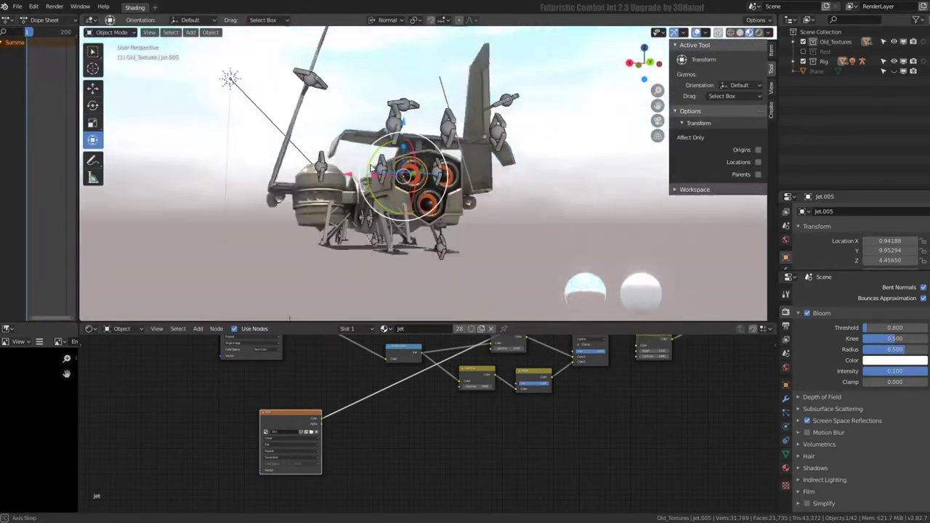
Re-enter Texture Paint on Jet.005 and bring the third engine intake into view
{"action": "mouse_move", "coordinate": [348, 174]}
{"action": "middle_mouse_down"}
{"action": "mouse_move", "coordinate": [434, 172]}
{"action": "mouse_move", "coordinate": [409, 112]}
{"action": "mouse_move", "coordinate": [473, 230]}
{"action": "mouse_move", "coordinate": [348, 218]}
{"action": "middle_mouse_up"}
{"action": "key", "text": "Tab"}
{"action": "key", "text": "Tab"}
{"action": "left_click", "coordinate": [110, 32]}
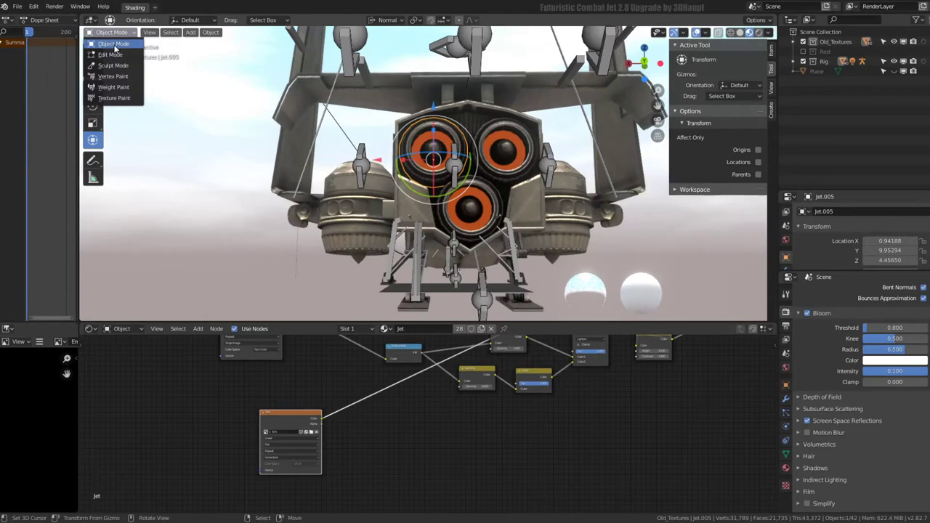
{"action": "left_click", "coordinate": [117, 98]}
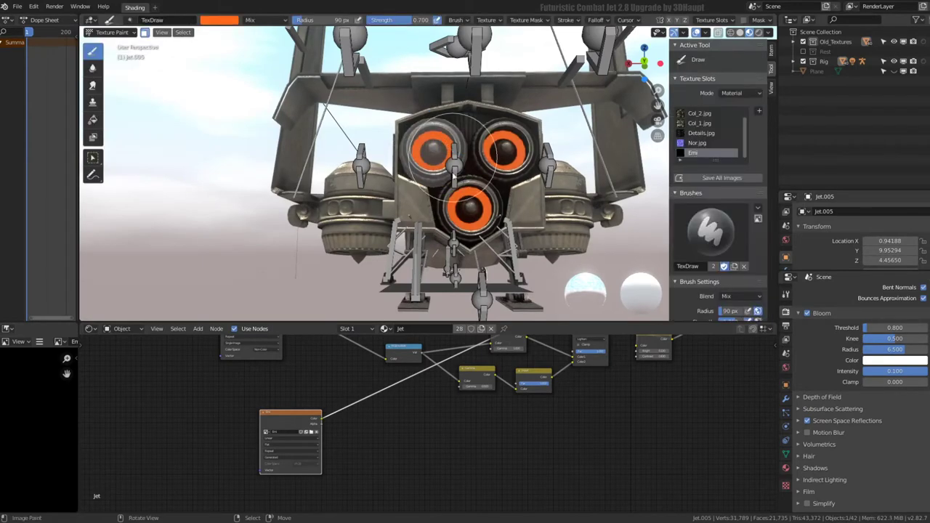
{"action": "scroll", "coordinate": [455, 175], "scroll_direction": "up", "scroll_amount": 2}
{"action": "scroll", "coordinate": [457, 175], "scroll_direction": "up", "scroll_amount": 2}
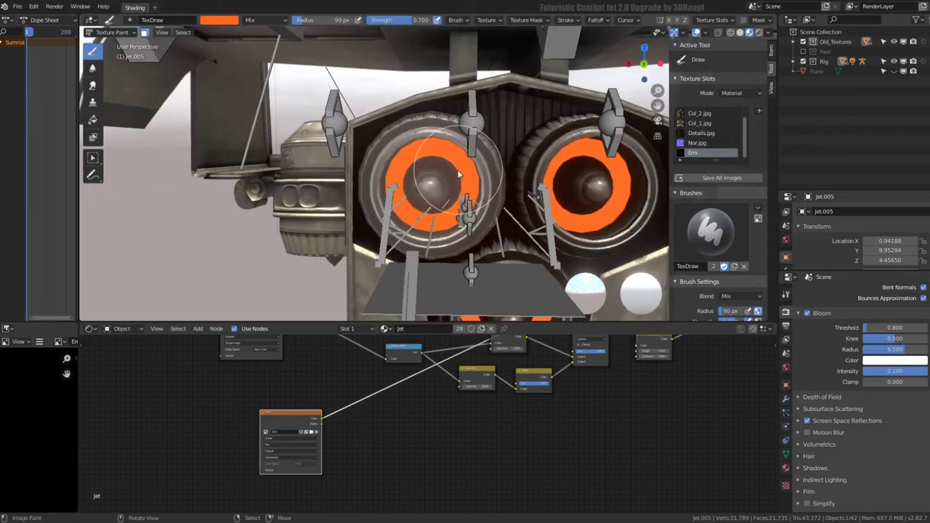
{"action": "middle_click_drag", "start_coordinate": [458, 175], "coordinate": [441, 175]}
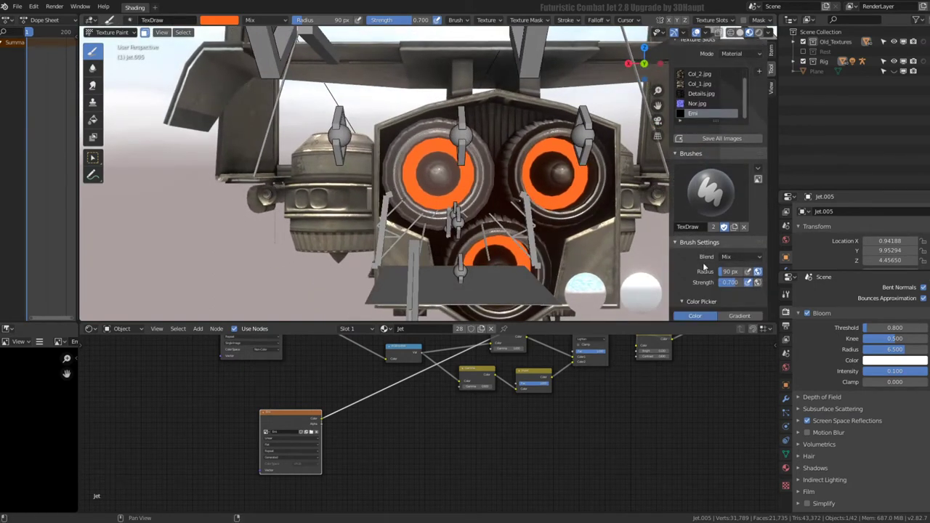
Set the paint colour to light blue and lower brush strength to 0.392
{"action": "scroll", "coordinate": [715, 218], "scroll_direction": "down", "scroll_amount": 2}
{"action": "scroll", "coordinate": [716, 218], "scroll_direction": "down", "scroll_amount": 2}
{"action": "left_click", "coordinate": [729, 212]}
{"action": "left_click_drag", "start_coordinate": [729, 212], "coordinate": [720, 216]}
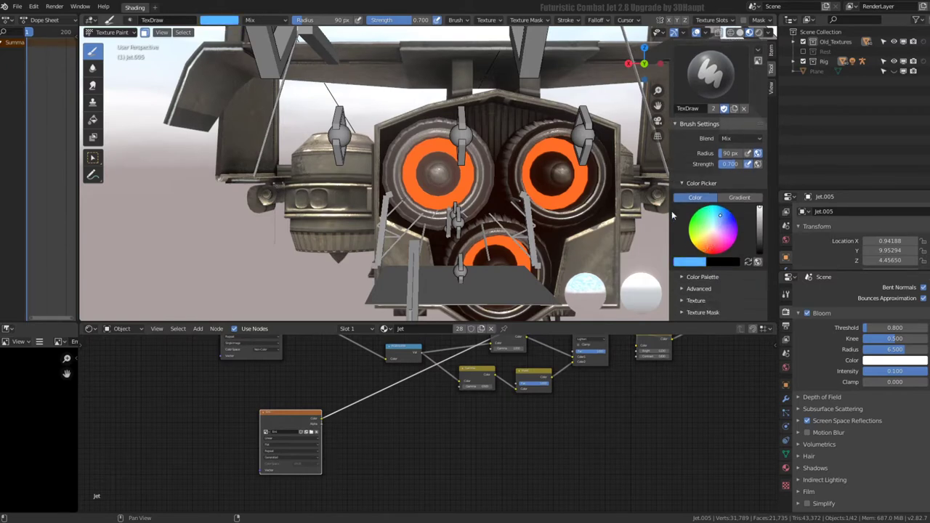
{"action": "left_click_drag", "start_coordinate": [730, 164], "coordinate": [722, 163]}
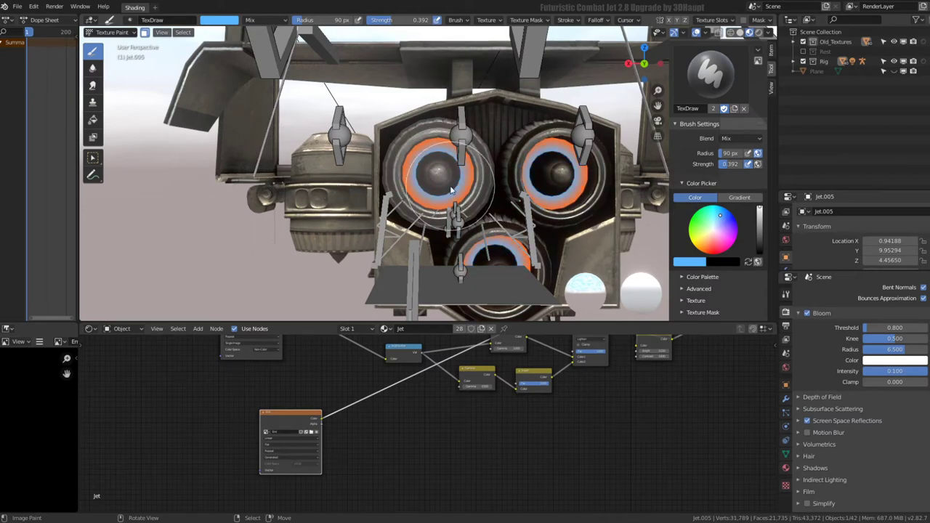
Orbit to a low, close view of the left engine intake
{"action": "mouse_move", "coordinate": [439, 176]}
{"action": "middle_mouse_down"}
{"action": "mouse_move", "coordinate": [390, 117]}
{"action": "mouse_move", "coordinate": [310, 194]}
{"action": "middle_mouse_up"}
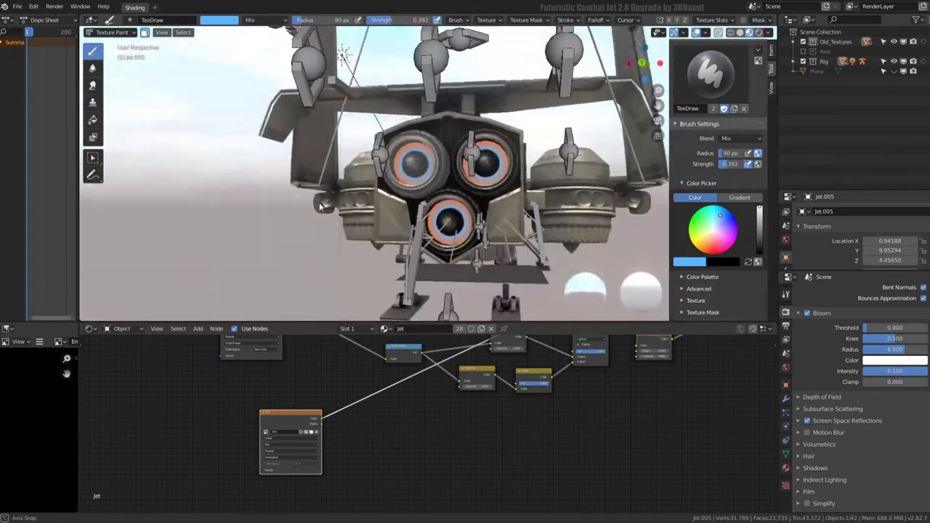
{"action": "scroll", "coordinate": [310, 194], "scroll_direction": "up", "scroll_amount": 5}
{"action": "middle_click_drag", "start_coordinate": [384, 114], "coordinate": [396, 189]}
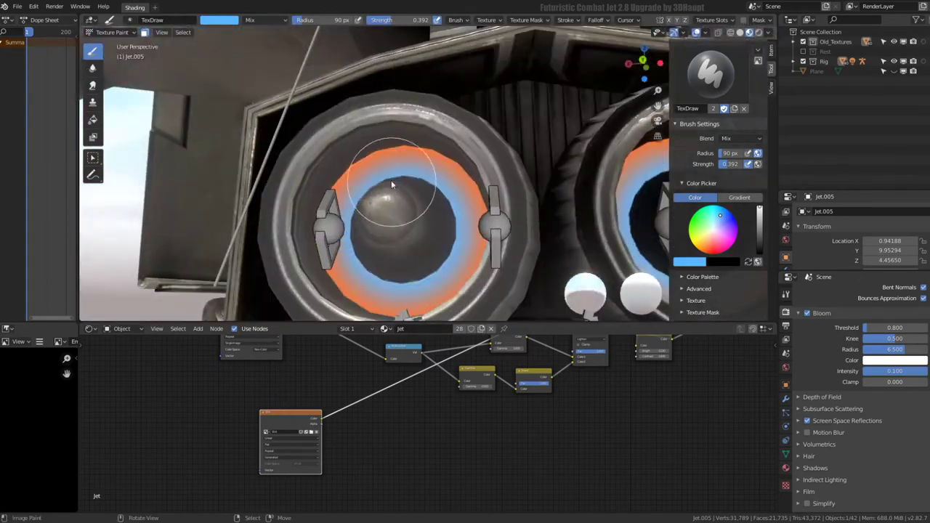
{"action": "scroll", "coordinate": [715, 181], "scroll_direction": "up", "scroll_amount": 5}
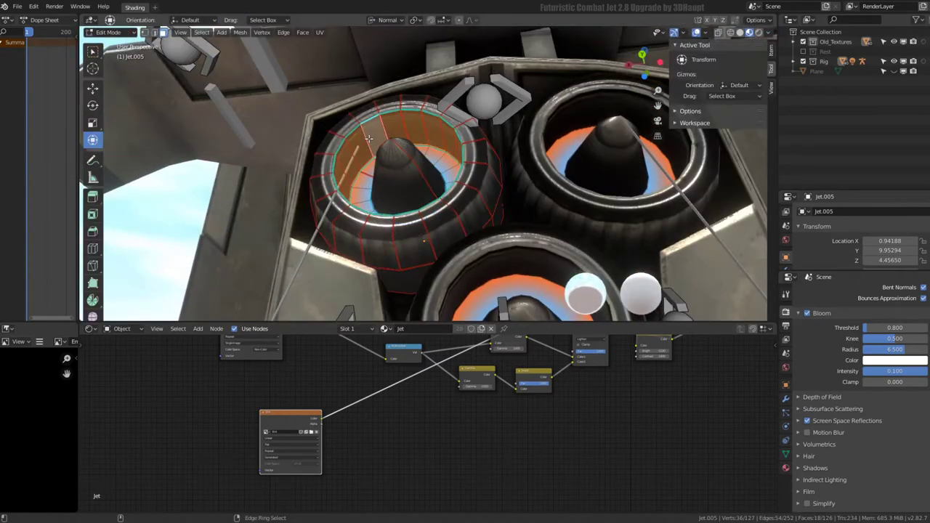
{"action": "middle_click_drag", "start_coordinate": [407, 155], "coordinate": [429, 163]}
{"action": "scroll", "coordinate": [429, 163], "scroll_direction": "up", "scroll_amount": 2}
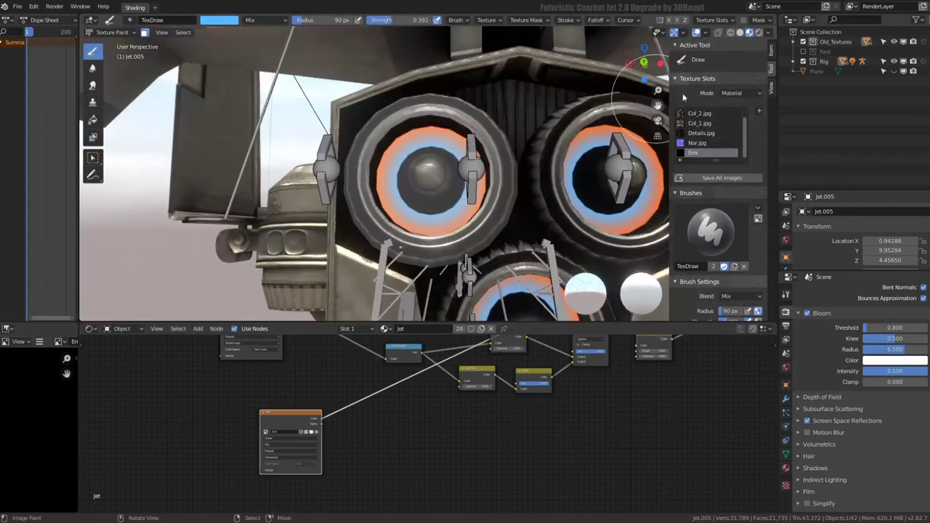
Widen the viewport Focal Length to 7.24 in the View sidebar to see the whole jet
{"action": "left_click", "coordinate": [772, 88]}
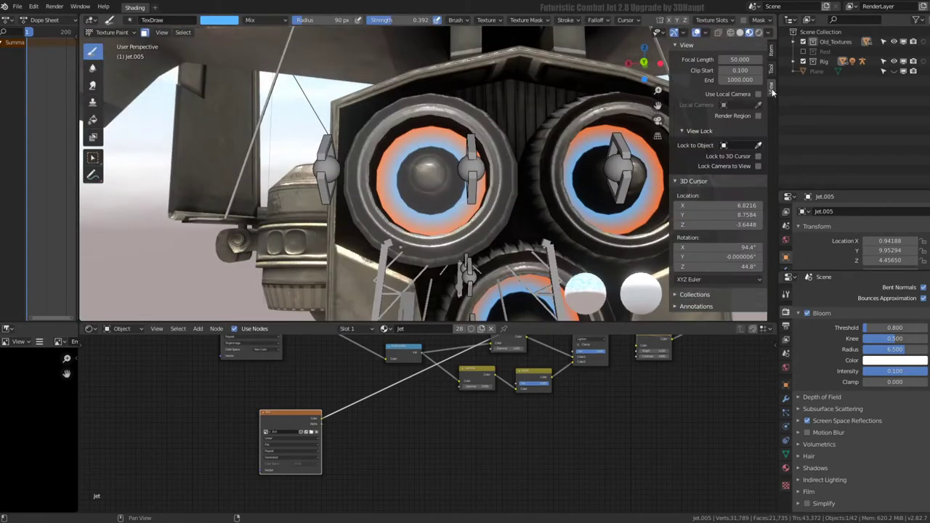
{"action": "left_click_drag", "start_coordinate": [740, 59], "coordinate": [698, 60]}
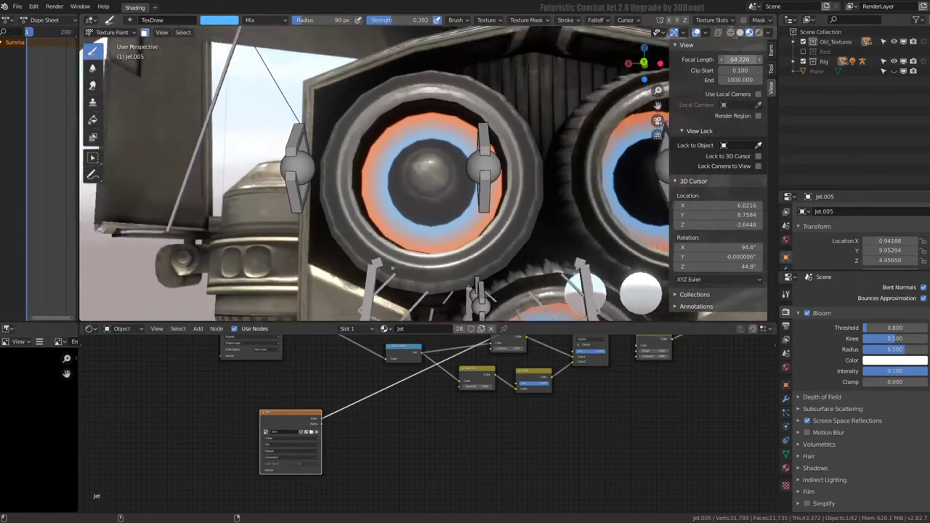
{"action": "scroll", "coordinate": [458, 167], "scroll_direction": "up", "scroll_amount": 5}
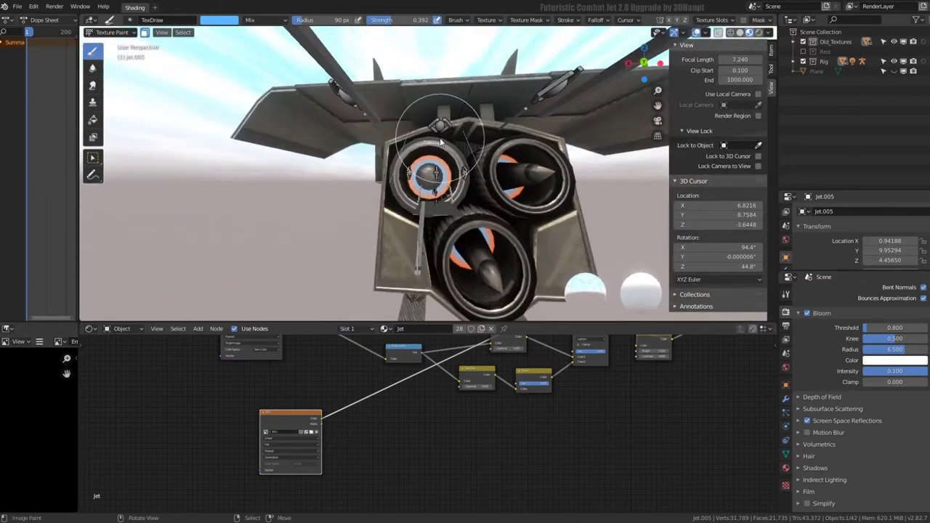
{"action": "scroll", "coordinate": [458, 167], "scroll_direction": "up", "scroll_amount": 3}
{"action": "scroll", "coordinate": [458, 167], "scroll_direction": "up", "scroll_amount": 2}
Inspect the three rear exhaust nozzles, checking the mesh in Edit Mode, from a close tilted view
{"action": "middle_click_drag", "start_coordinate": [458, 167], "coordinate": [460, 175]}
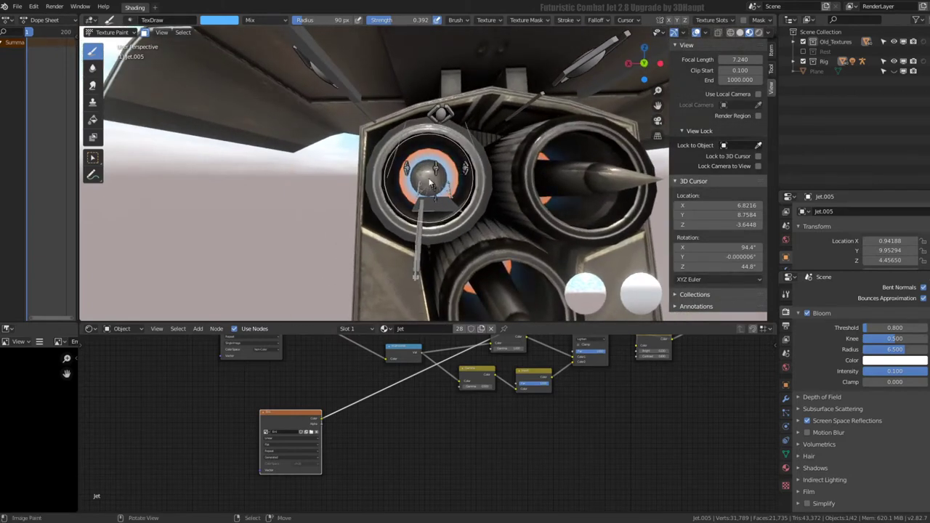
{"action": "key", "text": "Tab"}
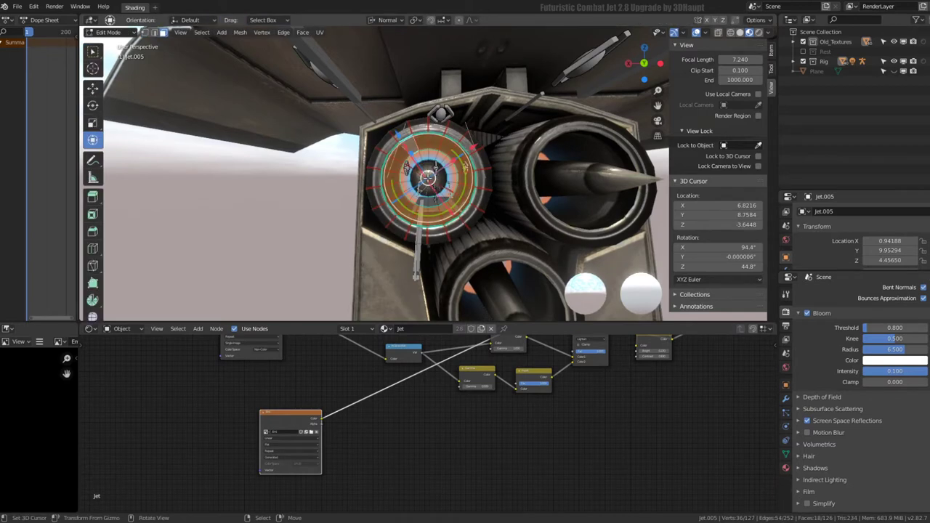
{"action": "key", "text": "Tab"}
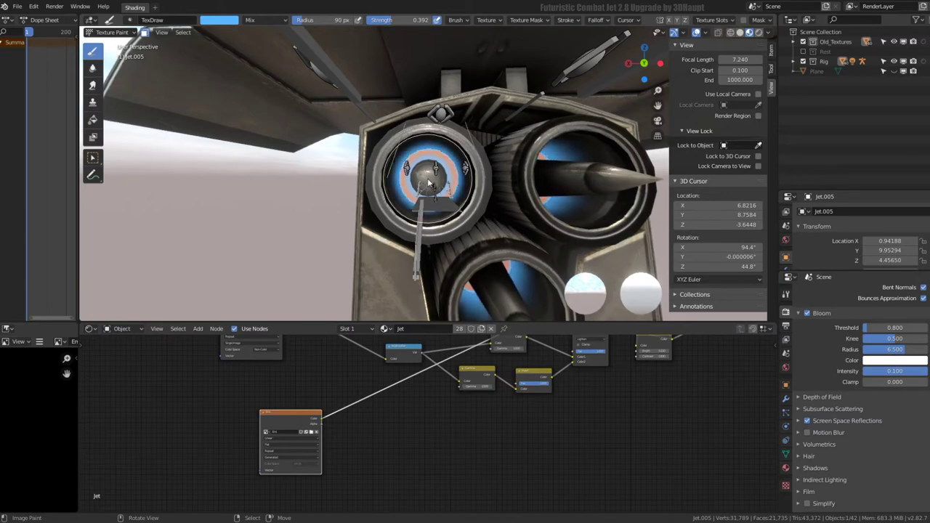
{"action": "scroll", "coordinate": [428, 178], "scroll_direction": "down", "scroll_amount": 8}
{"action": "scroll", "coordinate": [427, 175], "scroll_direction": "up", "scroll_amount": 8}
{"action": "mouse_move", "coordinate": [428, 171]}
{"action": "middle_mouse_down"}
{"action": "mouse_move", "coordinate": [426, 154]}
{"action": "mouse_move", "coordinate": [494, 145]}
{"action": "mouse_move", "coordinate": [481, 177]}
{"action": "mouse_move", "coordinate": [450, 178]}
{"action": "mouse_move", "coordinate": [426, 104]}
{"action": "middle_mouse_up"}
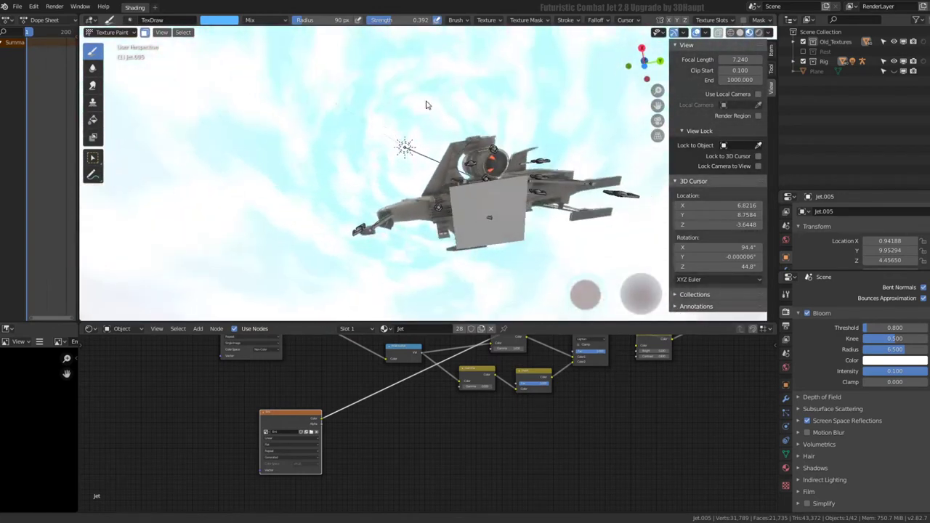
View the orange nozzle from behind and return to Object Mode
{"action": "scroll", "coordinate": [436, 146], "scroll_direction": "up", "scroll_amount": 3}
{"action": "scroll", "coordinate": [439, 166], "scroll_direction": "up", "scroll_amount": 2}
{"action": "mouse_move", "coordinate": [439, 166]}
{"action": "middle_mouse_down"}
{"action": "mouse_move", "coordinate": [361, 197]}
{"action": "mouse_move", "coordinate": [313, 167]}
{"action": "middle_mouse_up"}
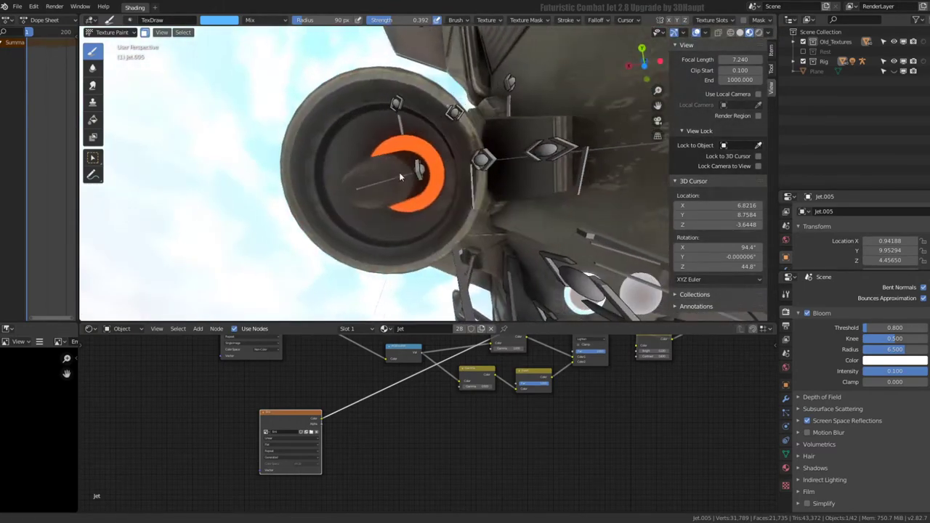
{"action": "left_click", "coordinate": [108, 32]}
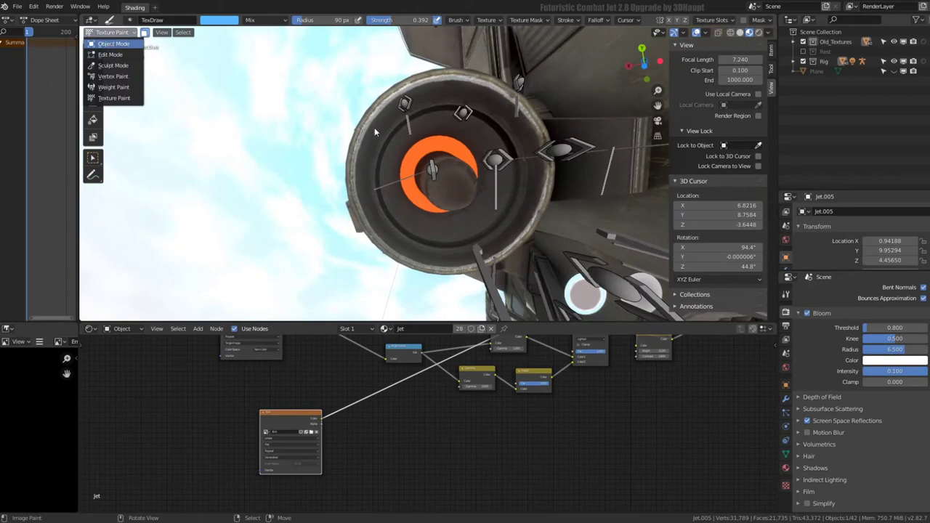
{"action": "left_click", "coordinate": [113, 44]}
Select Jet.015 and pick the ring of faces inside its nozzle in Edit Mode
{"action": "left_click", "coordinate": [520, 210]}
{"action": "key", "text": "Tab"}
{"action": "left_click", "coordinate": [510, 197], "text": "ctrl+alt"}
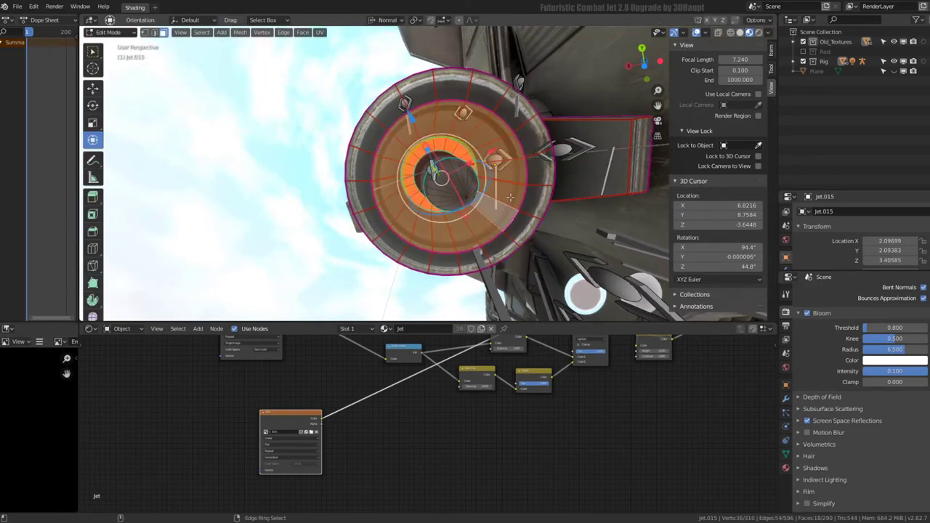
{"action": "mouse_move", "coordinate": [507, 197]}
{"action": "middle_mouse_down"}
{"action": "mouse_move", "coordinate": [452, 182]}
{"action": "mouse_move", "coordinate": [455, 209]}
{"action": "mouse_move", "coordinate": [443, 198]}
{"action": "middle_mouse_up"}
{"action": "key", "text": "Tab"}
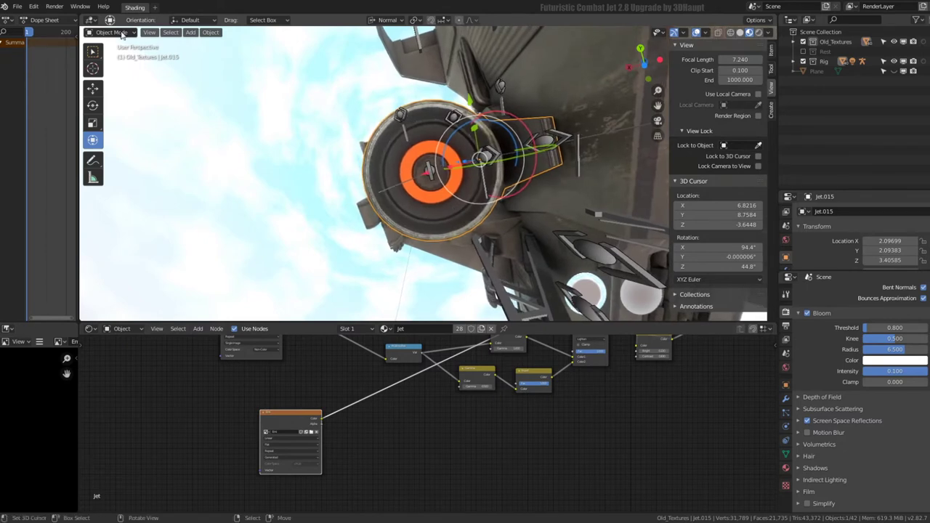
Switch to Texture Paint and paint a blue ring around the orange glow
{"action": "left_click", "coordinate": [121, 35]}
{"action": "left_click", "coordinate": [116, 98]}
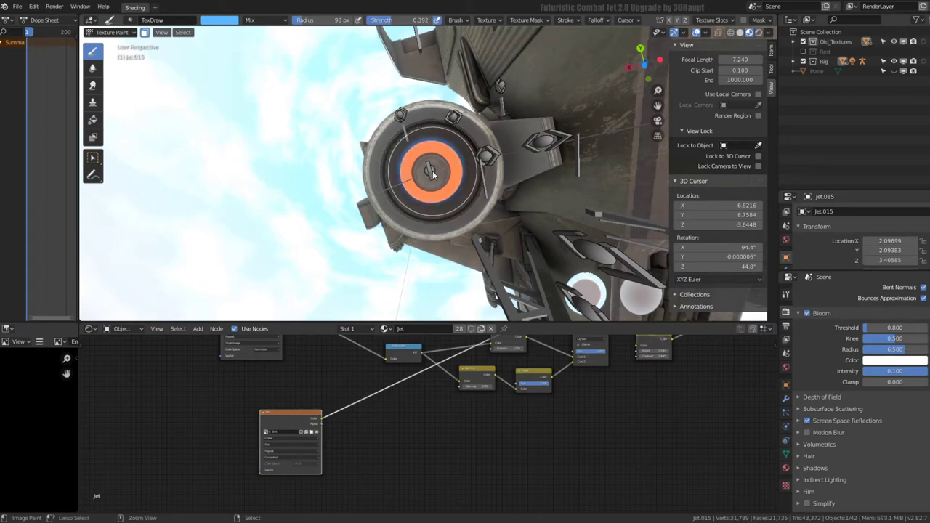
{"action": "middle_click_drag", "start_coordinate": [431, 173], "coordinate": [438, 185]}
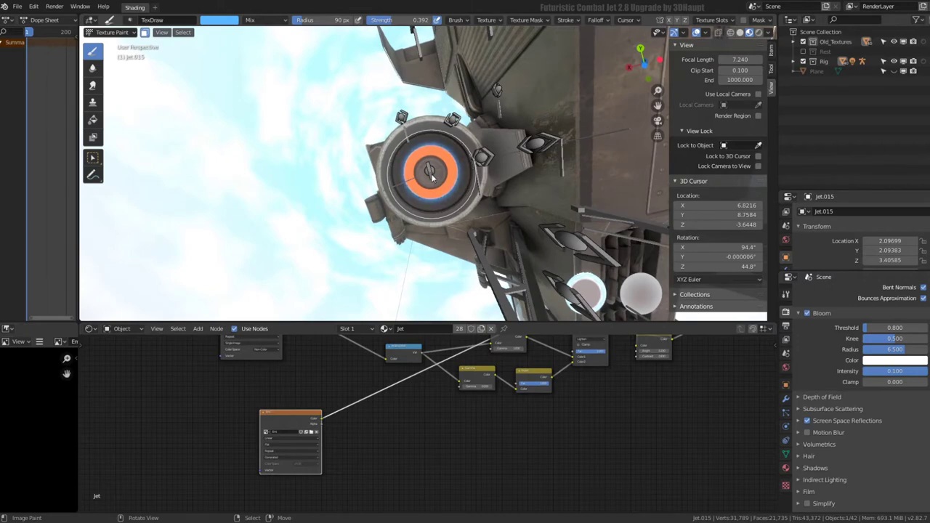
{"action": "mouse_move", "coordinate": [431, 174]}
{"action": "middle_mouse_down"}
{"action": "mouse_move", "coordinate": [548, 150]}
{"action": "mouse_move", "coordinate": [551, 95]}
{"action": "mouse_move", "coordinate": [499, 160]}
{"action": "mouse_move", "coordinate": [441, 157]}
{"action": "mouse_move", "coordinate": [433, 173]}
{"action": "middle_mouse_up"}
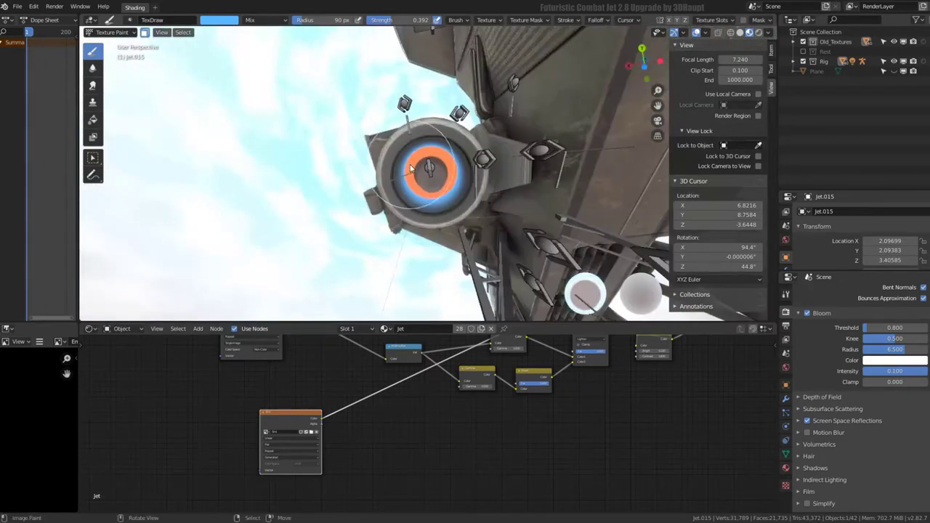
{"action": "scroll", "coordinate": [433, 173], "scroll_direction": "up", "scroll_amount": 2}
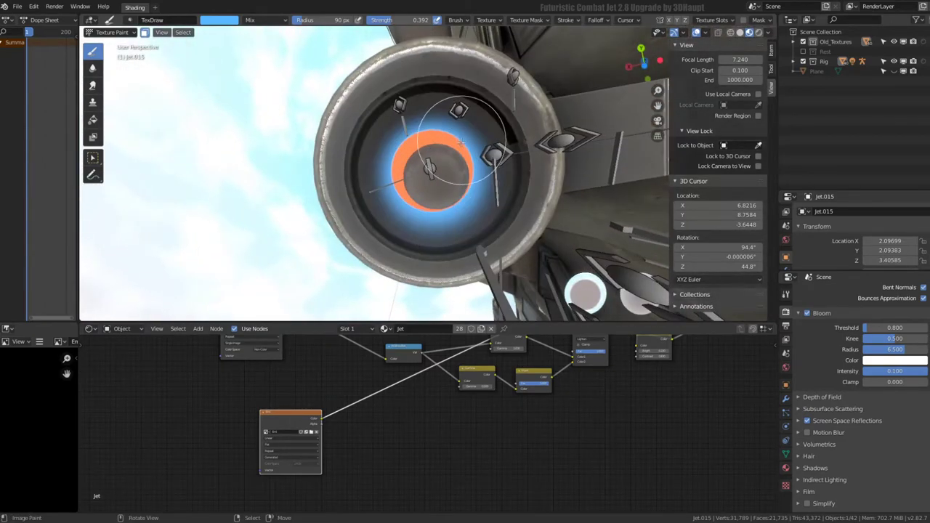
Recheck the intake mesh in Edit Mode and shrink the brush radius to 68 px
{"action": "key", "text": "Tab"}
{"action": "mouse_move", "coordinate": [459, 146]}
{"action": "middle_mouse_down"}
{"action": "mouse_move", "coordinate": [439, 166]}
{"action": "mouse_move", "coordinate": [451, 173]}
{"action": "mouse_move", "coordinate": [430, 174]}
{"action": "middle_mouse_up"}
{"action": "scroll", "coordinate": [452, 149], "scroll_direction": "down", "scroll_amount": 2}
{"action": "key", "text": "Tab"}
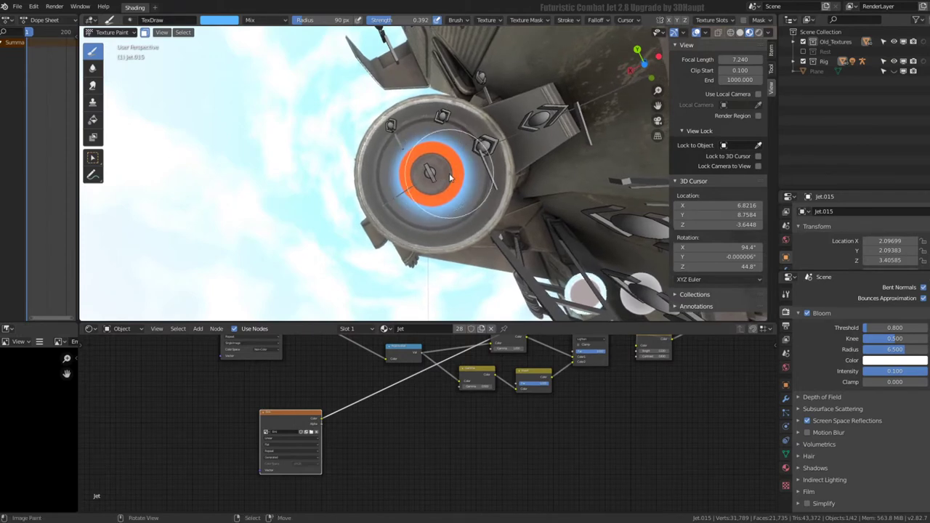
{"action": "key", "text": "f"}
{"action": "left_click", "coordinate": [430, 173]}
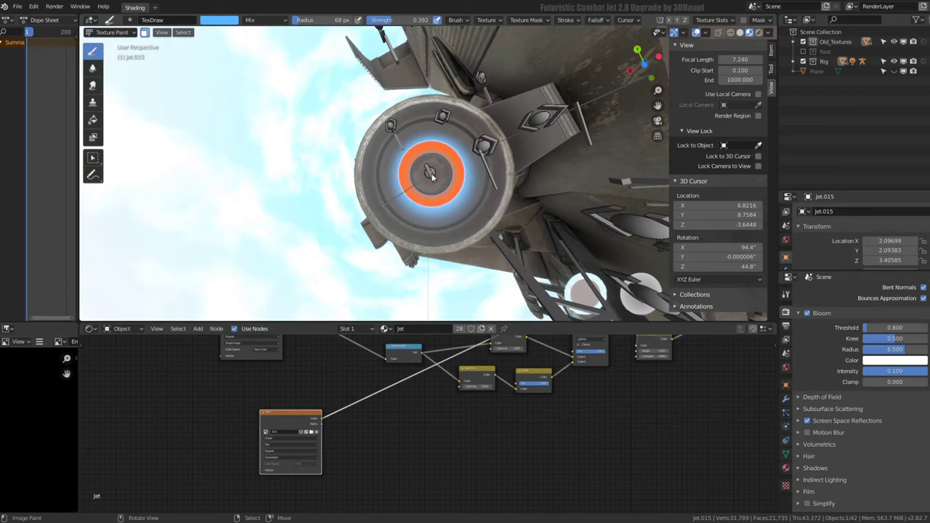
Orbit around the engine intake to review the rings and return to Object Mode
{"action": "mouse_move", "coordinate": [466, 117]}
{"action": "middle_mouse_down"}
{"action": "mouse_move", "coordinate": [531, 147]}
{"action": "mouse_move", "coordinate": [514, 151]}
{"action": "middle_mouse_up"}
{"action": "mouse_move", "coordinate": [441, 148]}
{"action": "middle_mouse_down"}
{"action": "mouse_move", "coordinate": [469, 100]}
{"action": "mouse_move", "coordinate": [300, 160]}
{"action": "mouse_move", "coordinate": [378, 155]}
{"action": "mouse_move", "coordinate": [525, 225]}
{"action": "mouse_move", "coordinate": [555, 258]}
{"action": "mouse_move", "coordinate": [327, 130]}
{"action": "mouse_move", "coordinate": [509, 109]}
{"action": "middle_mouse_up"}
{"action": "left_click", "coordinate": [112, 32]}
{"action": "left_click", "coordinate": [114, 44]}
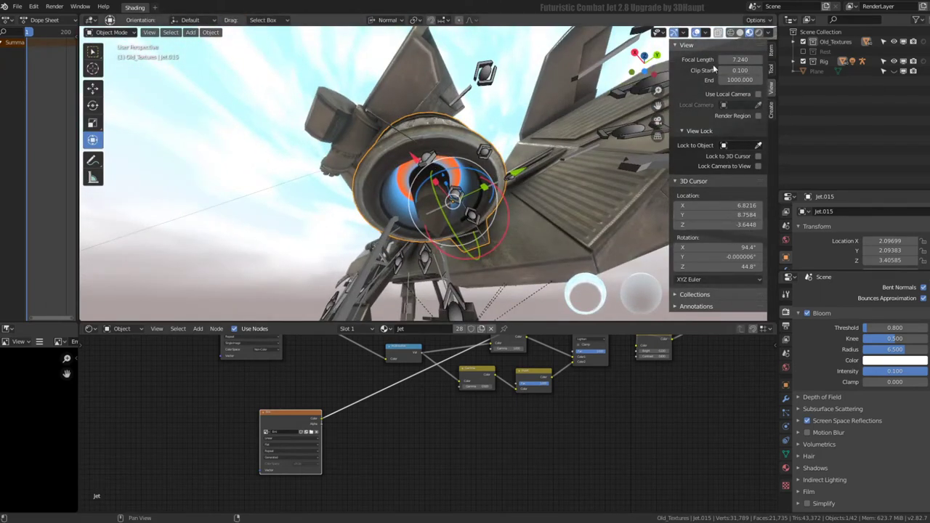
Set the viewport Focal Length back to 35 in the View sidebar
{"action": "left_click", "coordinate": [772, 69]}
{"action": "left_click", "coordinate": [773, 87]}
{"action": "left_click_drag", "start_coordinate": [740, 60], "coordinate": [742, 59]}
{"action": "type", "text": "5"}
{"action": "key", "text": "Return"}
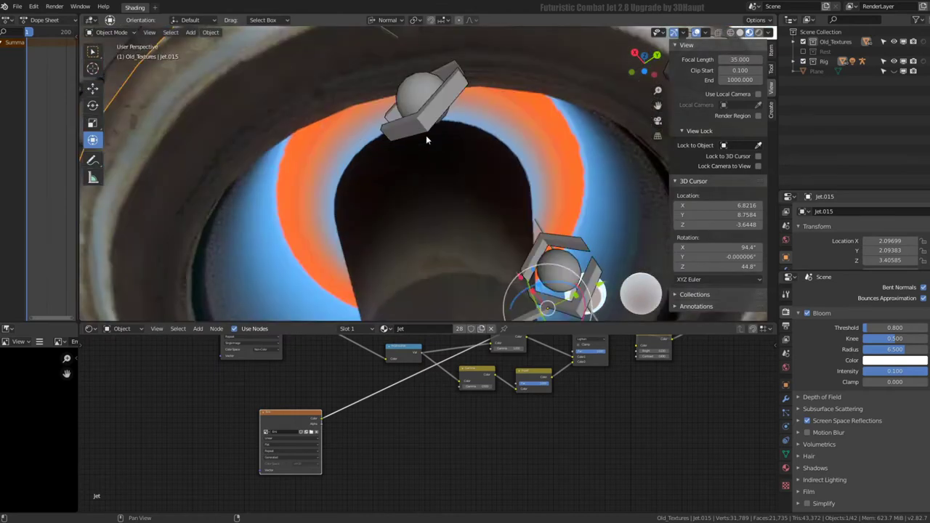
Deselect all objects and review the glowing orange-and-blue nozzle rings
{"action": "mouse_move", "coordinate": [425, 135]}
{"action": "middle_mouse_down"}
{"action": "mouse_move", "coordinate": [518, 169]}
{"action": "mouse_move", "coordinate": [415, 131]}
{"action": "mouse_move", "coordinate": [413, 84]}
{"action": "mouse_move", "coordinate": [370, 171]}
{"action": "mouse_move", "coordinate": [352, 182]}
{"action": "mouse_move", "coordinate": [471, 179]}
{"action": "mouse_move", "coordinate": [563, 198]}
{"action": "mouse_move", "coordinate": [508, 189]}
{"action": "mouse_move", "coordinate": [476, 152]}
{"action": "mouse_move", "coordinate": [480, 139]}
{"action": "mouse_move", "coordinate": [456, 104]}
{"action": "mouse_move", "coordinate": [550, 301]}
{"action": "mouse_move", "coordinate": [436, 316]}
{"action": "middle_mouse_up"}
{"action": "key", "text": "alt+a"}
{"action": "scroll", "coordinate": [352, 182], "scroll_direction": "down", "scroll_amount": 2}
{"action": "scroll", "coordinate": [352, 182], "scroll_direction": "down", "scroll_amount": 4}
{"action": "scroll", "coordinate": [470, 179], "scroll_direction": "up", "scroll_amount": 4}
{"action": "scroll", "coordinate": [563, 198], "scroll_direction": "down", "scroll_amount": 3}
{"action": "scroll", "coordinate": [508, 189], "scroll_direction": "up", "scroll_amount": 3}
{"action": "scroll", "coordinate": [402, 364], "scroll_direction": "up", "scroll_amount": 2}
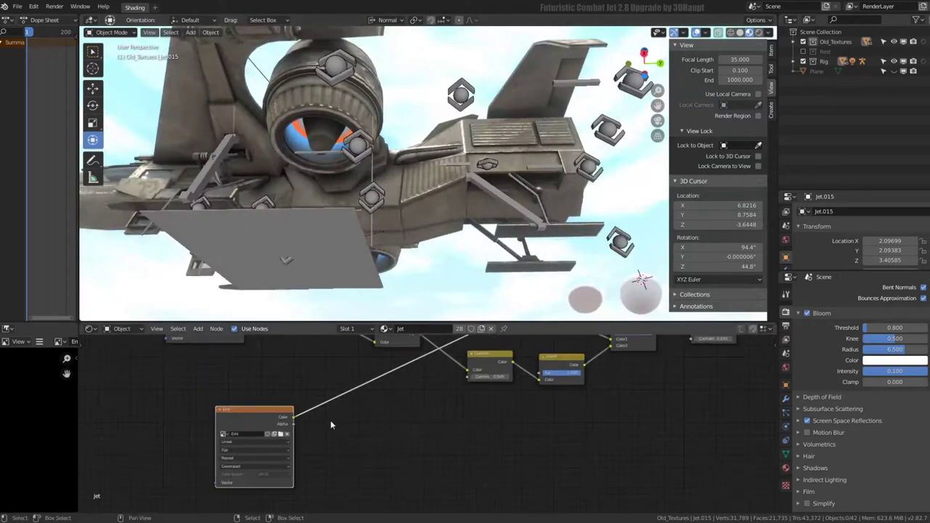
{"action": "scroll", "coordinate": [330, 424], "scroll_direction": "up", "scroll_amount": 1}
{"action": "mouse_move", "coordinate": [58, 362]}
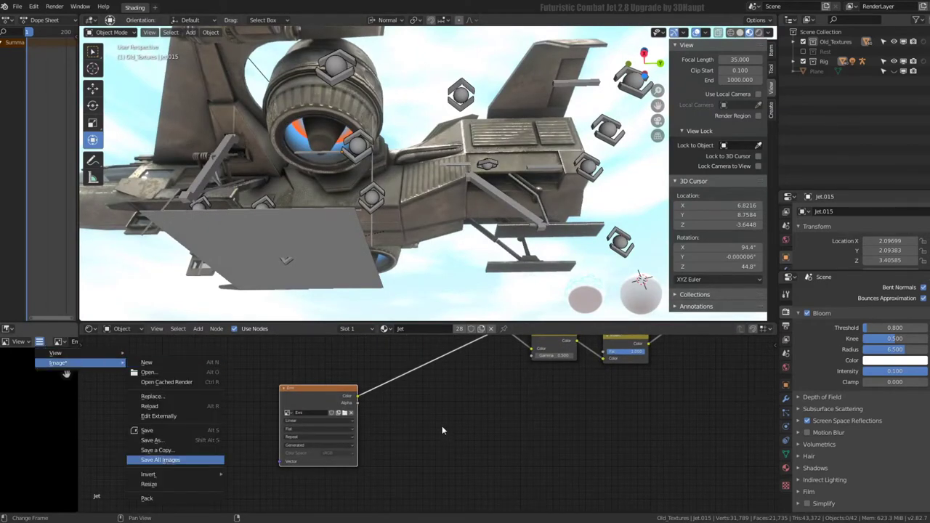
Save all painted images and bring more material nodes into view
{"action": "middle_click_drag", "start_coordinate": [358, 165], "coordinate": [347, 186]}
{"action": "scroll", "coordinate": [491, 426], "scroll_direction": "down", "scroll_amount": 1}
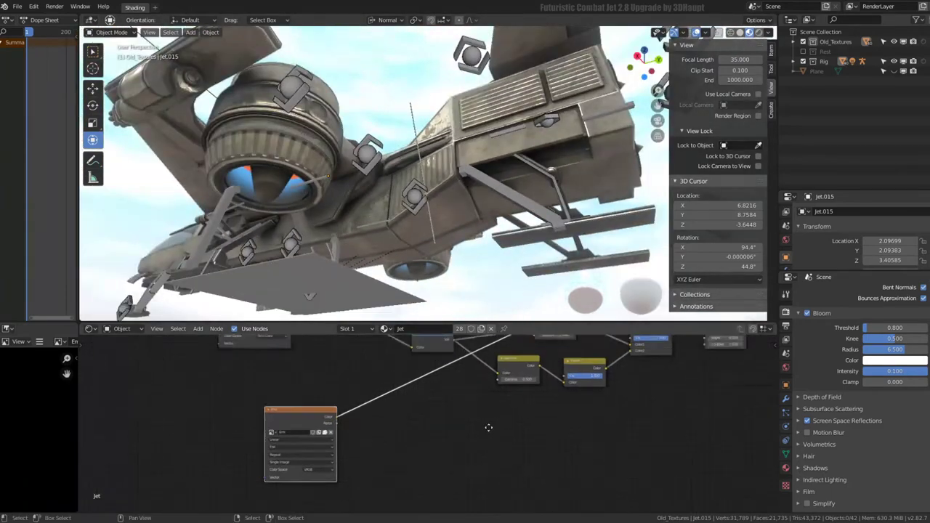
{"action": "middle_click_drag", "start_coordinate": [491, 426], "coordinate": [511, 439]}
Add a Hue/Saturation node to the Jet material on the Emi colour link
{"action": "key", "text": "shift+a"}
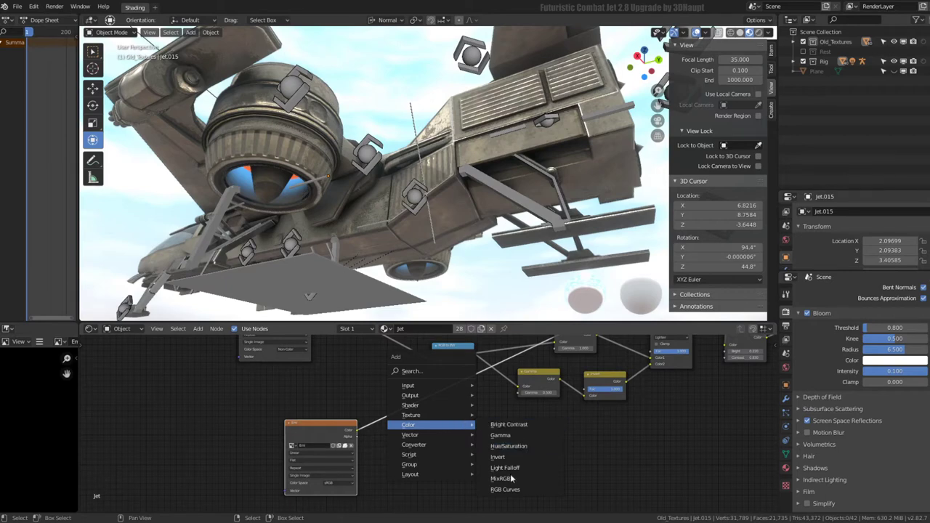
{"action": "left_click", "coordinate": [517, 447]}
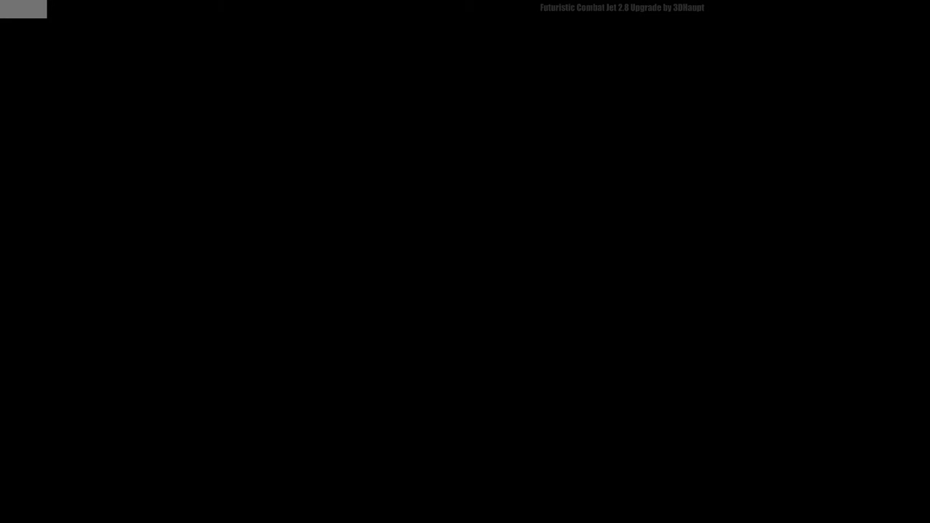
{"action": "key", "text": "shift+a"}
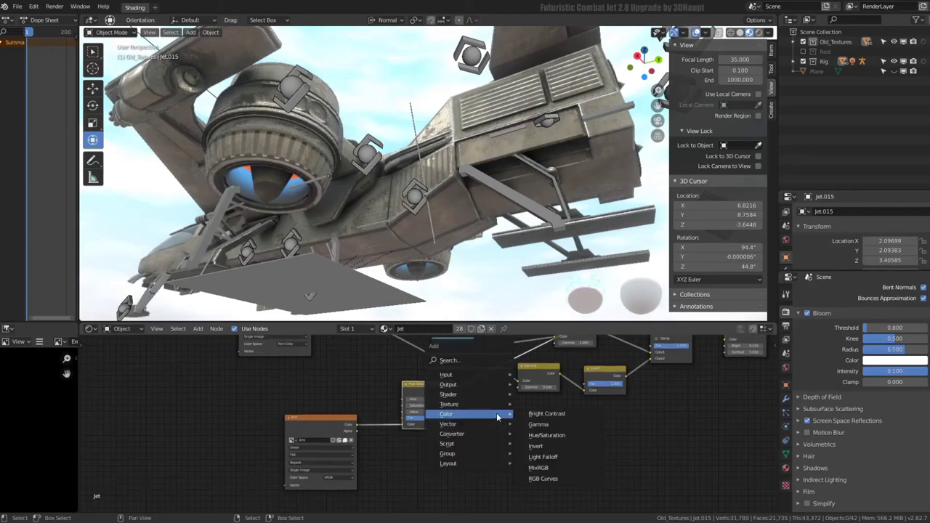
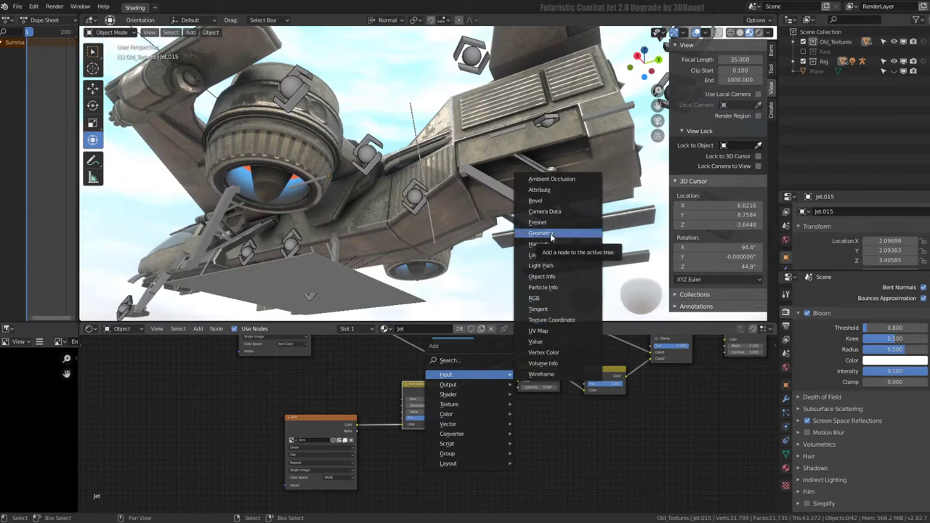
Wire a new Value node into the Hue/Saturation Value input and raise it to 41.3
{"action": "left_click", "coordinate": [538, 341]}
{"action": "scroll", "coordinate": [327, 370], "scroll_direction": "up", "scroll_amount": 1}
{"action": "scroll", "coordinate": [327, 370], "scroll_direction": "up", "scroll_amount": 1}
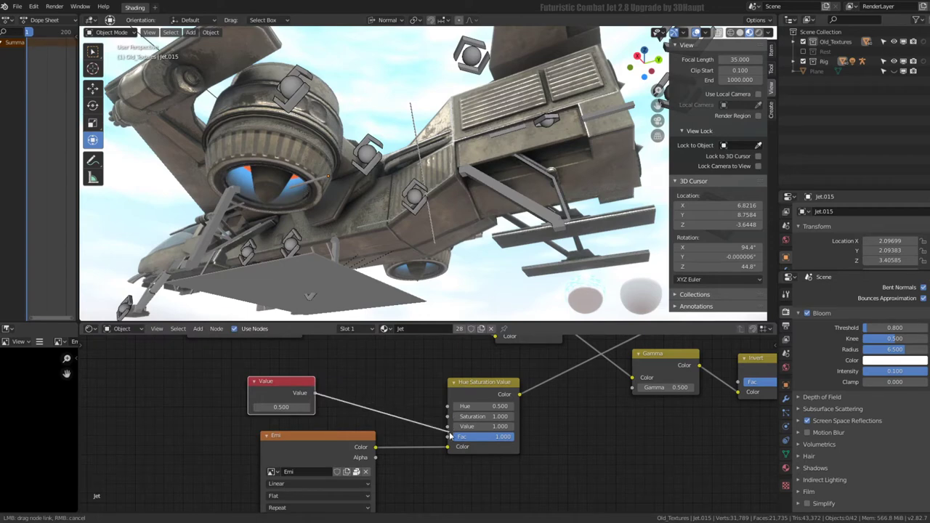
{"action": "left_click_drag", "start_coordinate": [451, 432], "coordinate": [448, 427]}
{"action": "left_click_drag", "start_coordinate": [279, 407], "coordinate": [278, 407]}
{"action": "type", "text": "0.000"}
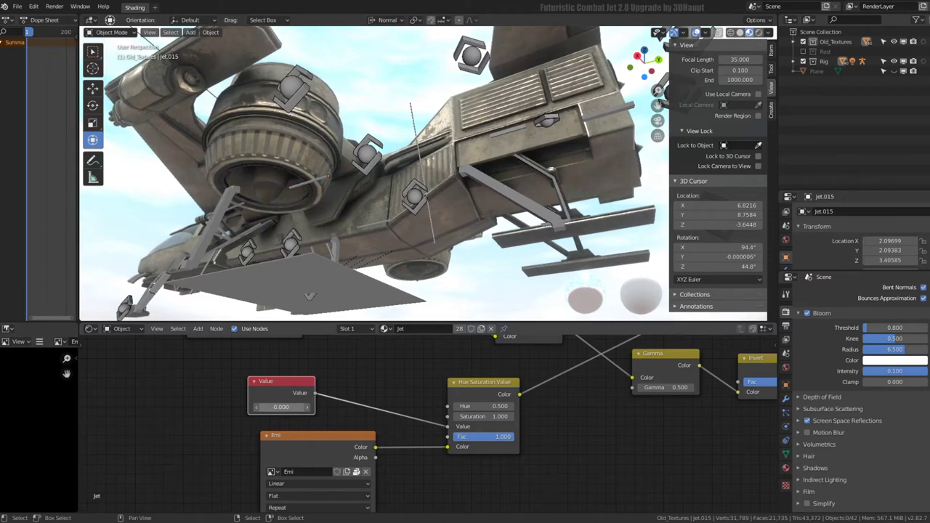
{"action": "middle_click_drag", "start_coordinate": [376, 196], "coordinate": [299, 216]}
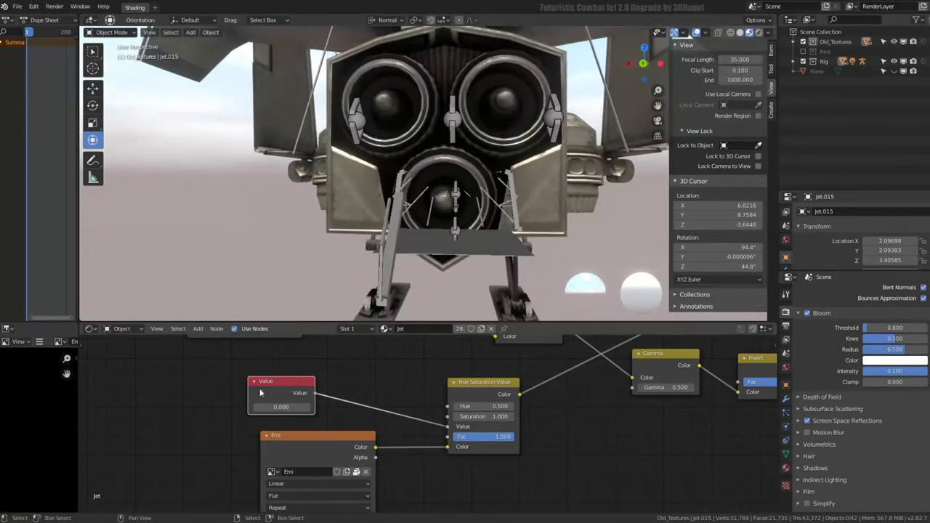
{"action": "left_click_drag", "start_coordinate": [279, 407], "coordinate": [278, 407]}
Push the glow to 41.3 and view it with Scene World and overlays turned off
{"action": "middle_click_drag", "start_coordinate": [407, 189], "coordinate": [342, 203]}
{"action": "left_click", "coordinate": [768, 33]}
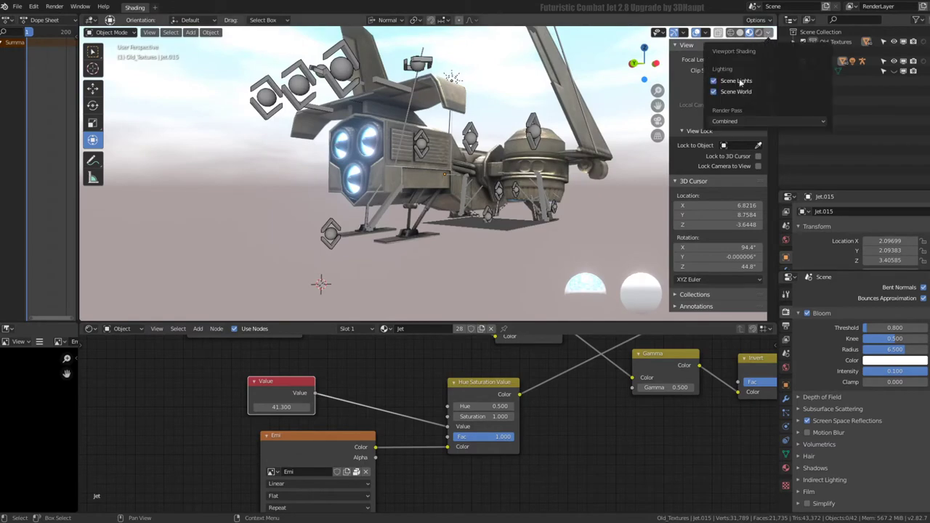
{"action": "left_click", "coordinate": [716, 94]}
{"action": "mouse_move", "coordinate": [465, 123]}
{"action": "middle_mouse_down"}
{"action": "mouse_move", "coordinate": [491, 101]}
{"action": "mouse_move", "coordinate": [492, 314]}
{"action": "mouse_move", "coordinate": [390, 44]}
{"action": "middle_mouse_up"}
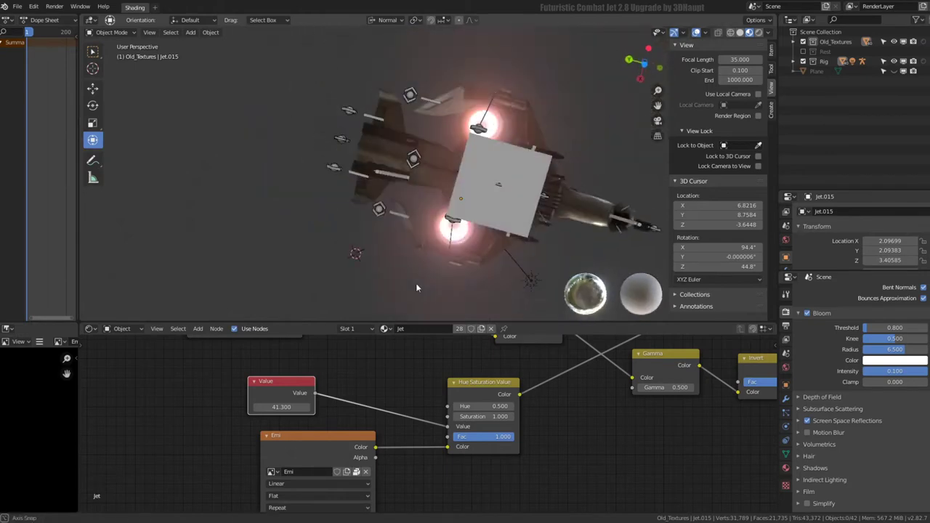
{"action": "middle_click_drag", "start_coordinate": [390, 49], "coordinate": [518, 258]}
{"action": "left_click", "coordinate": [696, 34]}
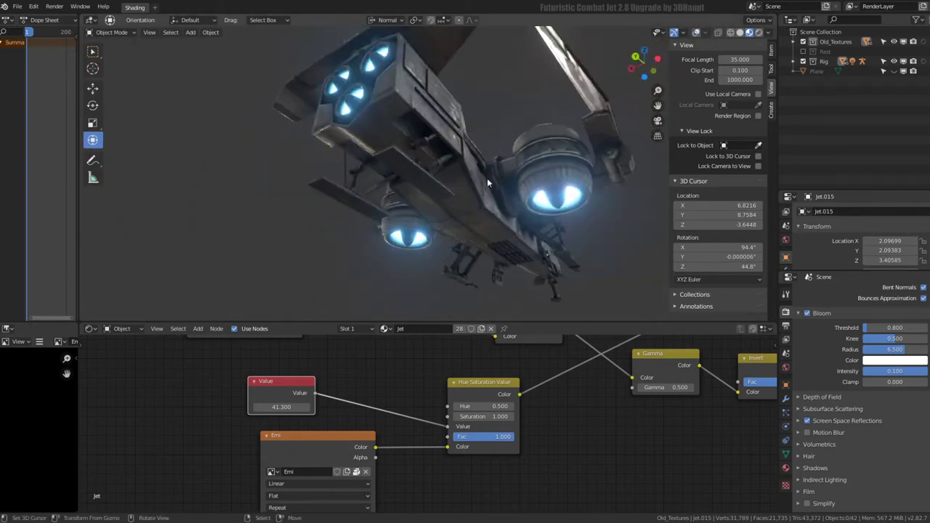
{"action": "middle_click_drag", "start_coordinate": [486, 178], "coordinate": [499, 147]}
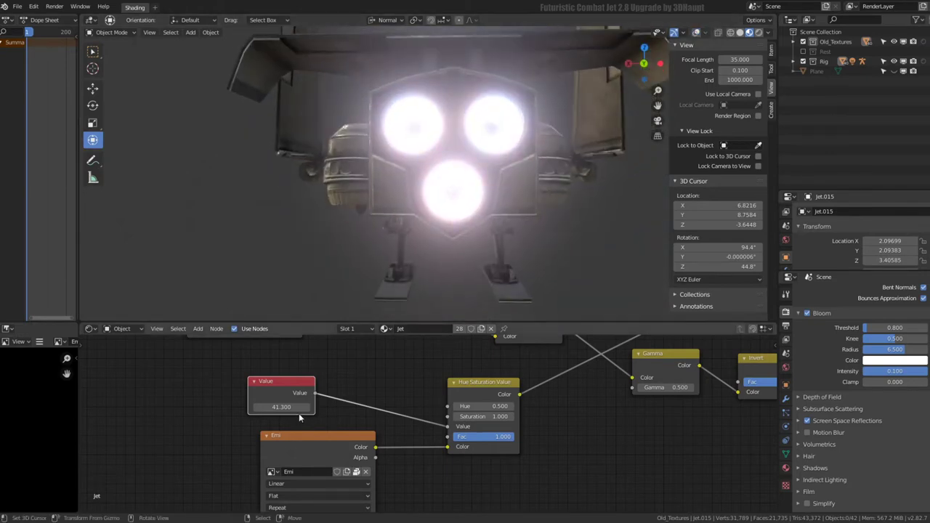
Try lower glow strengths, including 25.7, then settle the value at 1.000
{"action": "mouse_move", "coordinate": [281, 407]}
{"action": "left_mouse_down"}
{"action": "mouse_move", "coordinate": [261, 407]}
{"action": "mouse_move", "coordinate": [313, 407]}
{"action": "left_mouse_up"}
{"action": "mouse_move", "coordinate": [422, 208]}
{"action": "middle_mouse_down"}
{"action": "mouse_move", "coordinate": [475, 133]}
{"action": "mouse_move", "coordinate": [575, 177]}
{"action": "mouse_move", "coordinate": [586, 214]}
{"action": "mouse_move", "coordinate": [509, 189]}
{"action": "mouse_move", "coordinate": [436, 240]}
{"action": "mouse_move", "coordinate": [407, 276]}
{"action": "middle_mouse_up"}
{"action": "mouse_move", "coordinate": [298, 407]}
{"action": "left_mouse_down"}
{"action": "mouse_move", "coordinate": [269, 407]}
{"action": "mouse_move", "coordinate": [316, 407]}
{"action": "mouse_move", "coordinate": [305, 407]}
{"action": "left_mouse_up"}
{"action": "mouse_move", "coordinate": [509, 240]}
{"action": "middle_mouse_down"}
{"action": "mouse_move", "coordinate": [460, 176]}
{"action": "mouse_move", "coordinate": [417, 92]}
{"action": "mouse_move", "coordinate": [386, 130]}
{"action": "mouse_move", "coordinate": [468, 183]}
{"action": "mouse_move", "coordinate": [457, 157]}
{"action": "mouse_move", "coordinate": [436, 189]}
{"action": "mouse_move", "coordinate": [426, 134]}
{"action": "middle_mouse_up"}
{"action": "key", "text": "Return"}
Isolate the exhaust nozzle in X-Ray local view and switch it to Texture Paint mode
{"action": "left_click", "coordinate": [317, 107]}
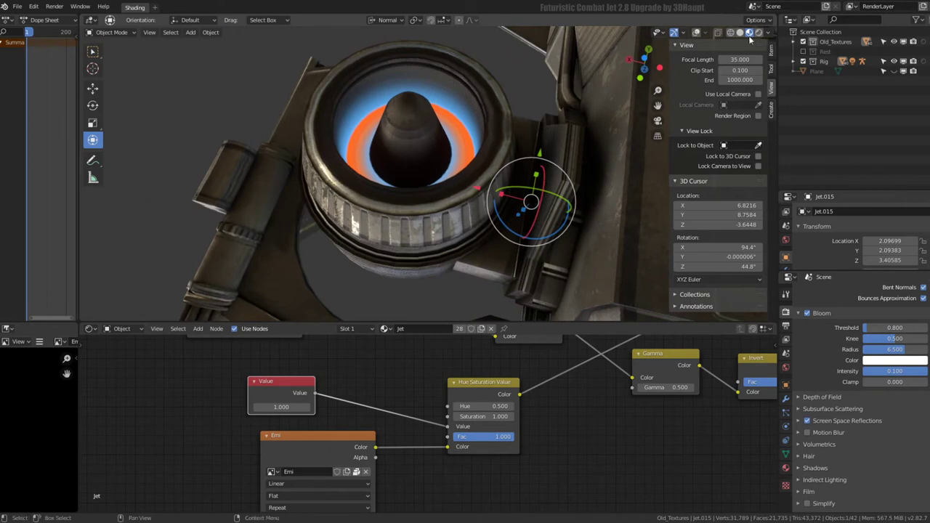
{"action": "left_click", "coordinate": [699, 33]}
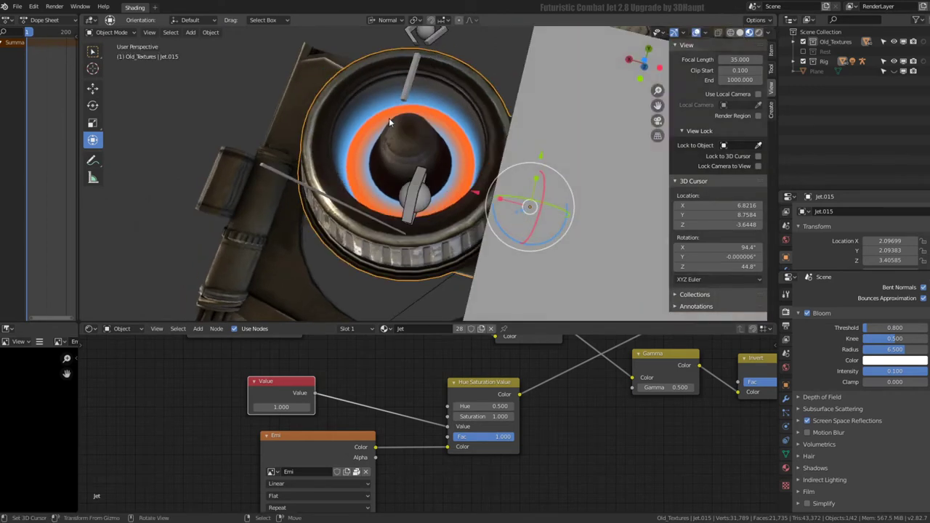
{"action": "key", "text": "KP_Divide"}
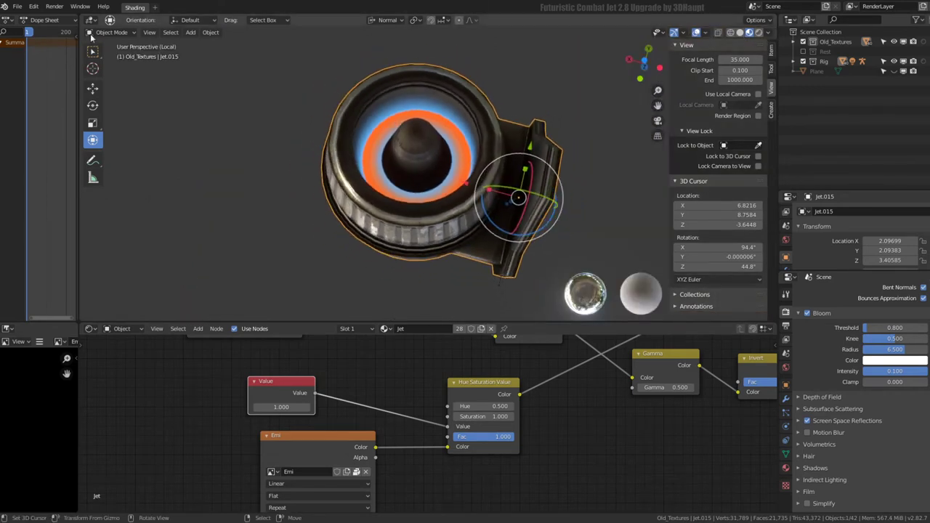
{"action": "left_click", "coordinate": [107, 32]}
{"action": "left_click", "coordinate": [114, 98]}
{"action": "scroll", "coordinate": [374, 157], "scroll_direction": "up", "scroll_amount": 4}
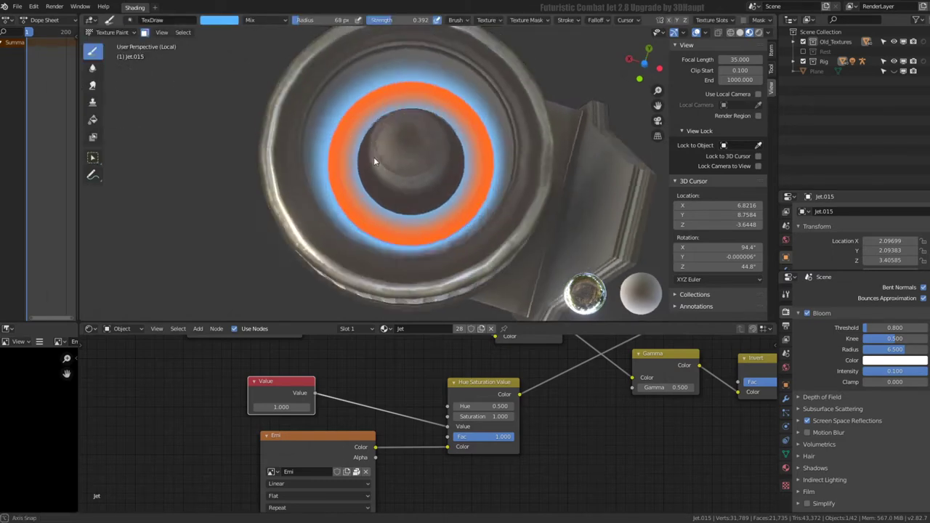
{"action": "middle_click_drag", "start_coordinate": [374, 157], "coordinate": [454, 166]}
Set the brush radius to 124 px, test a dark blue stroke, then undo it
{"action": "key", "text": "Tab"}
{"action": "key", "text": "Tab"}
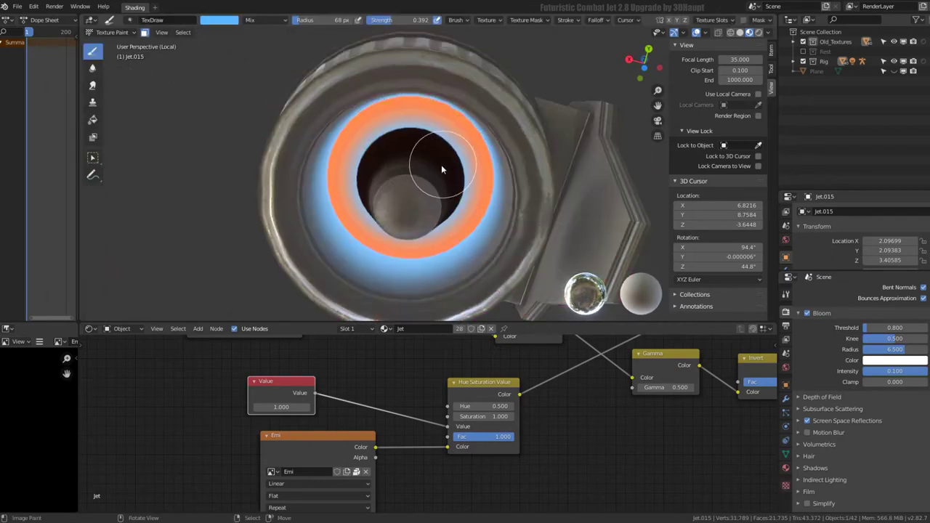
{"action": "scroll", "coordinate": [436, 171], "scroll_direction": "down", "scroll_amount": 3}
{"action": "middle_click_drag", "start_coordinate": [419, 174], "coordinate": [431, 180]}
{"action": "key", "text": "f"}
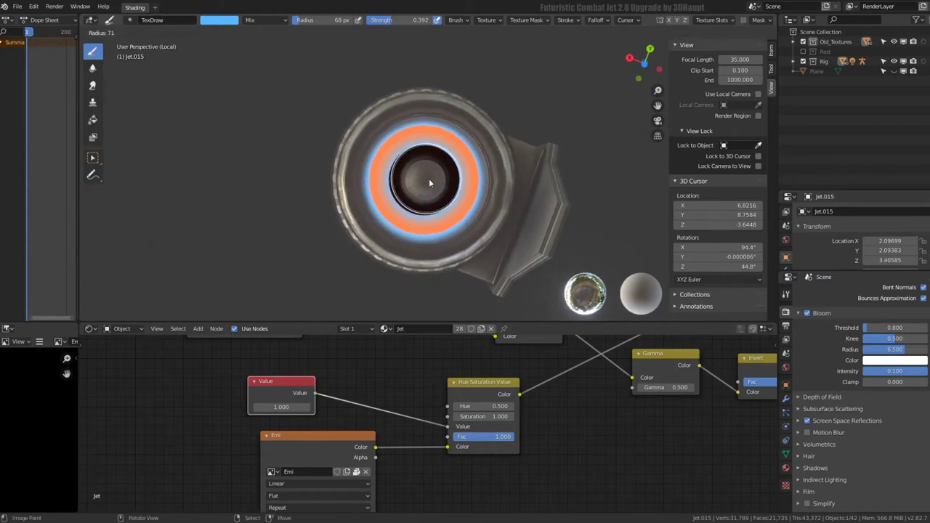
{"action": "left_click", "coordinate": [422, 180]}
{"action": "left_click_drag", "start_coordinate": [421, 183], "coordinate": [425, 184]}
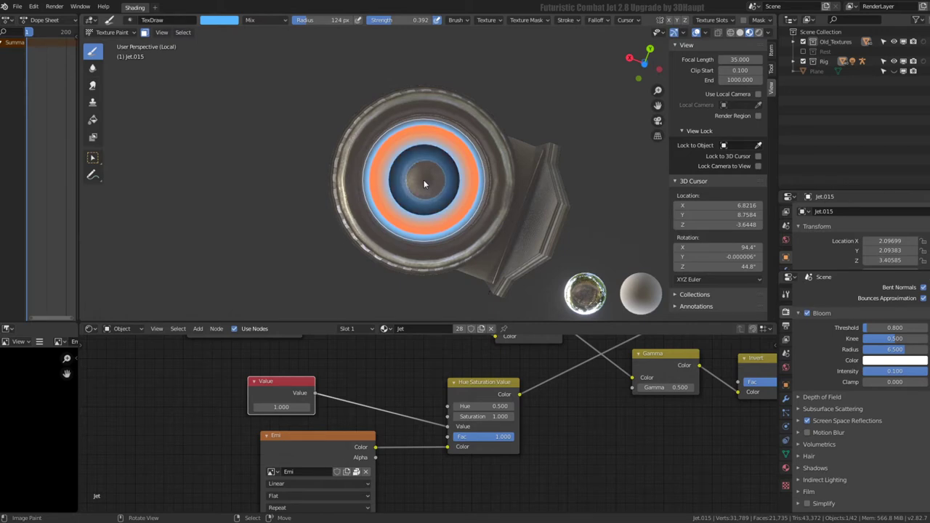
{"action": "mouse_move", "coordinate": [425, 184]}
{"action": "middle_mouse_down"}
{"action": "mouse_move", "coordinate": [338, 188]}
{"action": "mouse_move", "coordinate": [356, 209]}
{"action": "mouse_move", "coordinate": [379, 114]}
{"action": "middle_mouse_up"}
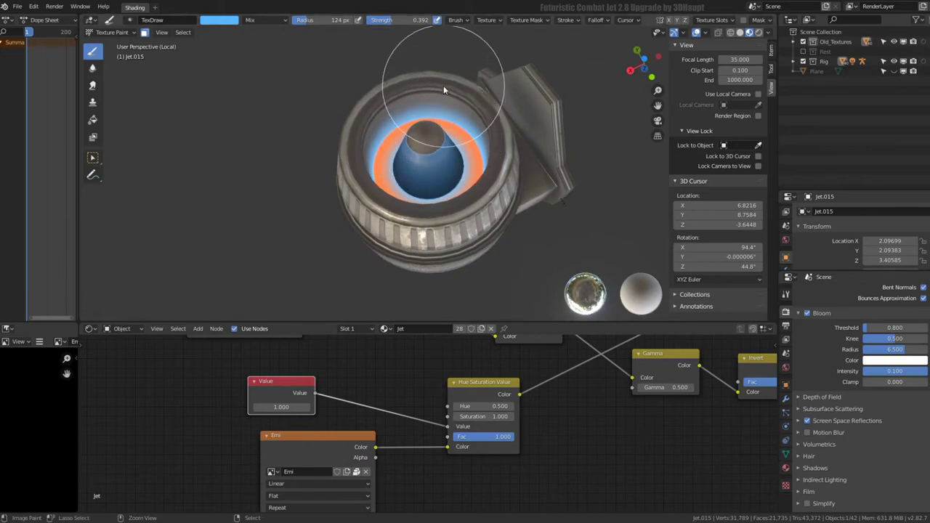
{"action": "key", "text": "ctrl+z"}
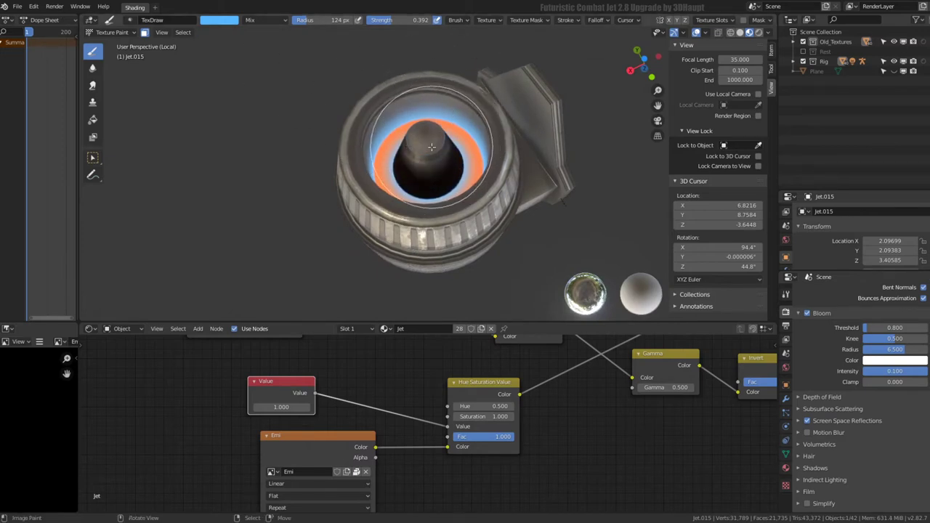
Toggle into Edit Mode to tilt the nozzle interior, then return to Texture Paint
{"action": "key", "text": "Tab"}
{"action": "mouse_move", "coordinate": [433, 137]}
{"action": "middle_mouse_down"}
{"action": "mouse_move", "coordinate": [436, 157]}
{"action": "mouse_move", "coordinate": [478, 169]}
{"action": "mouse_move", "coordinate": [444, 177]}
{"action": "mouse_move", "coordinate": [449, 71]}
{"action": "mouse_move", "coordinate": [443, 138]}
{"action": "mouse_move", "coordinate": [467, 147]}
{"action": "mouse_move", "coordinate": [470, 101]}
{"action": "mouse_move", "coordinate": [515, 134]}
{"action": "mouse_move", "coordinate": [482, 193]}
{"action": "mouse_move", "coordinate": [435, 204]}
{"action": "mouse_move", "coordinate": [502, 130]}
{"action": "mouse_move", "coordinate": [502, 80]}
{"action": "mouse_move", "coordinate": [502, 138]}
{"action": "mouse_move", "coordinate": [457, 140]}
{"action": "mouse_move", "coordinate": [459, 216]}
{"action": "mouse_move", "coordinate": [469, 59]}
{"action": "mouse_move", "coordinate": [470, 171]}
{"action": "mouse_move", "coordinate": [492, 208]}
{"action": "mouse_move", "coordinate": [495, 263]}
{"action": "mouse_move", "coordinate": [523, 167]}
{"action": "mouse_move", "coordinate": [556, 171]}
{"action": "middle_mouse_up"}
{"action": "key", "text": "Tab"}
{"action": "scroll", "coordinate": [479, 168], "scroll_direction": "down", "scroll_amount": 2}
{"action": "key", "text": "Tab"}
{"action": "key", "text": "Tab"}
Return to Object Mode, leave local view, and hide the ground plane under the ship
{"action": "left_click", "coordinate": [109, 43]}
{"action": "key", "text": "KP_Divide"}
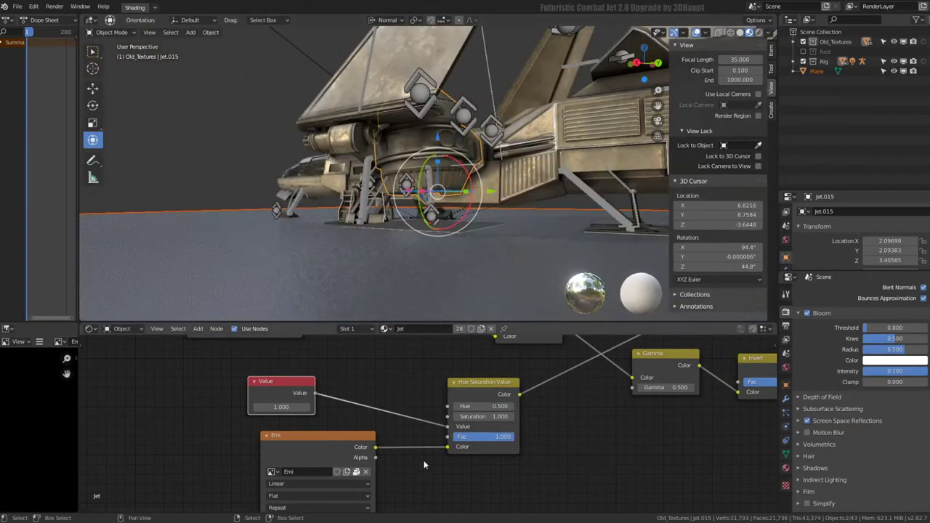
{"action": "key", "text": "KP_Decimal"}
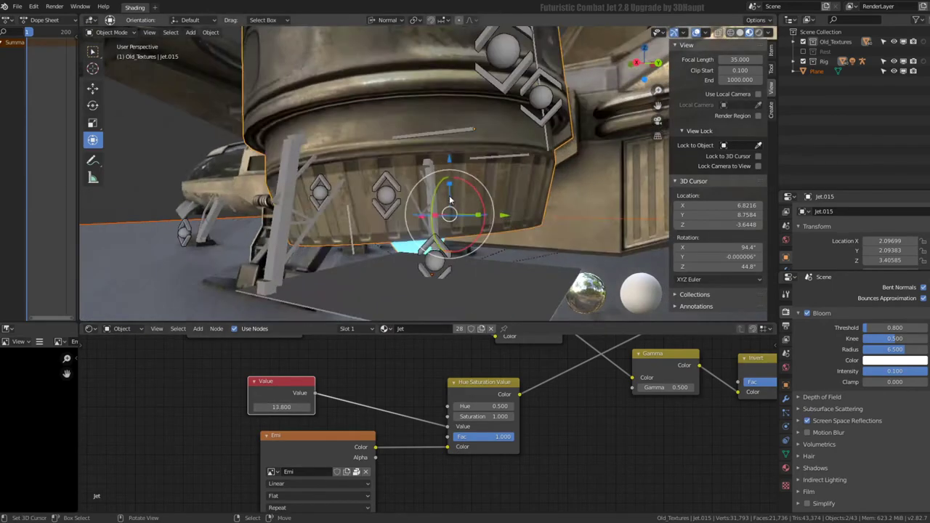
{"action": "mouse_move", "coordinate": [328, 149]}
{"action": "middle_mouse_down"}
{"action": "mouse_move", "coordinate": [372, 172]}
{"action": "mouse_move", "coordinate": [473, 170]}
{"action": "mouse_move", "coordinate": [373, 172]}
{"action": "mouse_move", "coordinate": [325, 157]}
{"action": "mouse_move", "coordinate": [346, 170]}
{"action": "mouse_move", "coordinate": [325, 254]}
{"action": "mouse_move", "coordinate": [369, 131]}
{"action": "mouse_move", "coordinate": [394, 145]}
{"action": "mouse_move", "coordinate": [389, 139]}
{"action": "middle_mouse_up"}
{"action": "left_click", "coordinate": [313, 256]}
{"action": "key", "text": "Delete"}
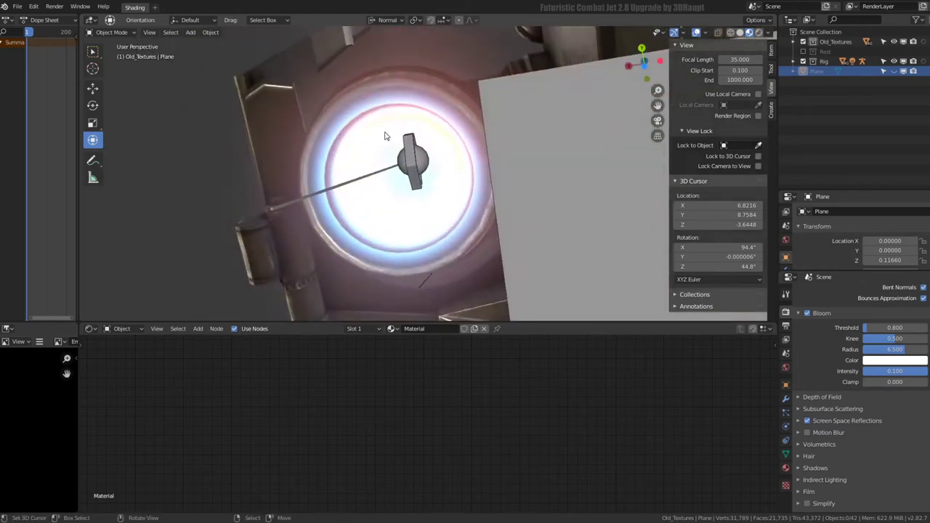
{"action": "scroll", "coordinate": [391, 133], "scroll_direction": "up", "scroll_amount": 2}
Select an edge ring near the centre of Jet.015's nozzle in Edit Mode
{"action": "left_click", "coordinate": [400, 104]}
{"action": "key", "text": "Tab"}
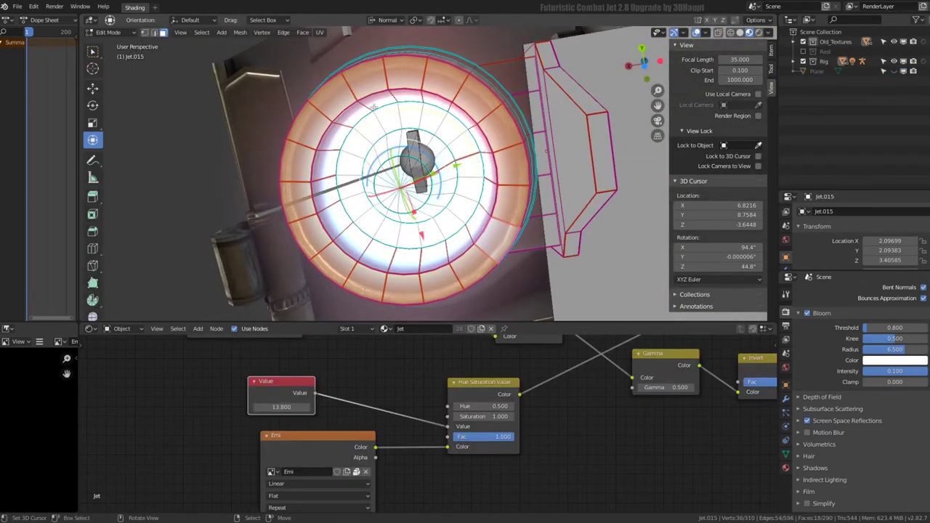
{"action": "middle_click_drag", "start_coordinate": [493, 116], "coordinate": [454, 194]}
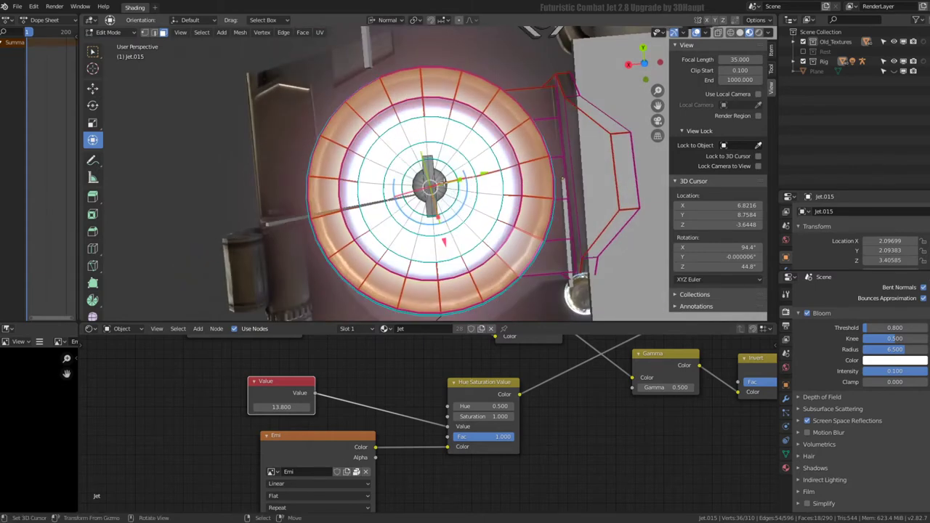
{"action": "left_click", "coordinate": [444, 183], "text": "ctrl+alt"}
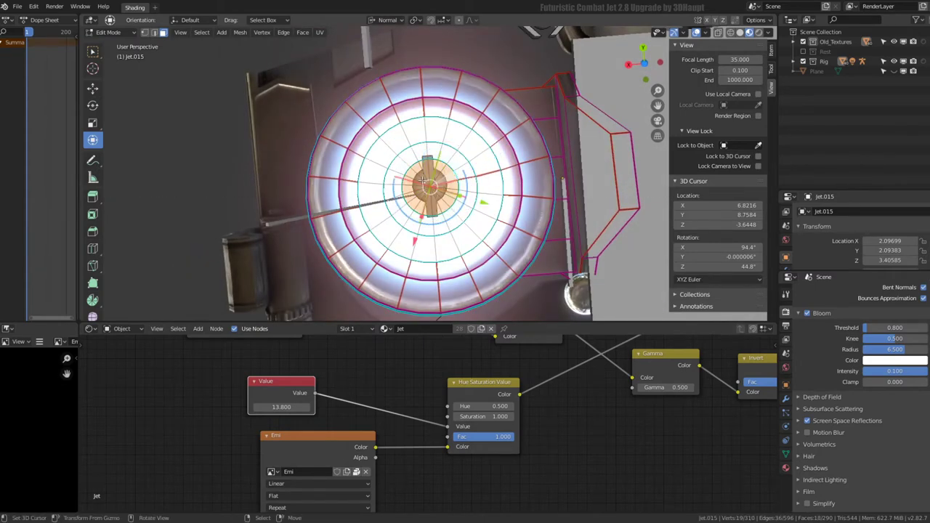
{"action": "middle_click_drag", "start_coordinate": [423, 178], "coordinate": [459, 136]}
{"action": "left_click", "coordinate": [108, 32]}
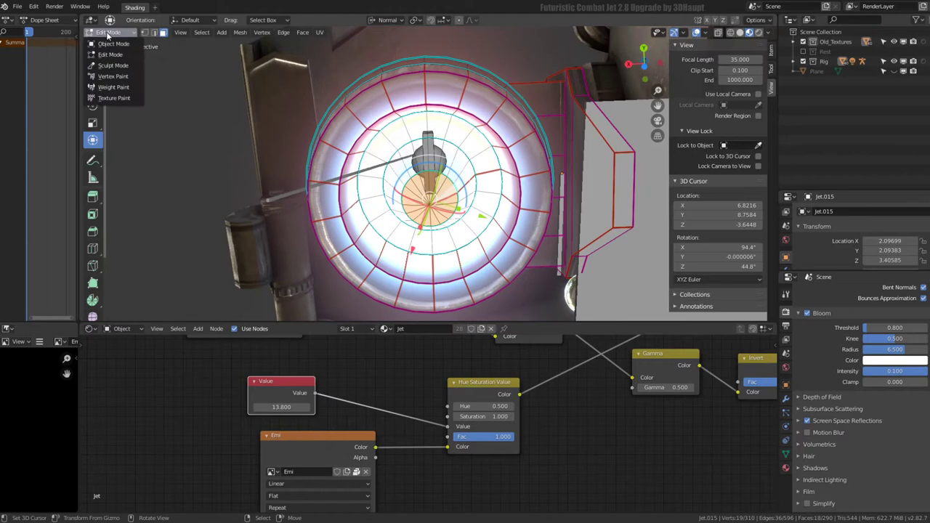
Switch Jet.015 to Texture Paint and show the sidebar brush and texture slot settings
{"action": "left_click", "coordinate": [116, 97]}
{"action": "middle_click_drag", "start_coordinate": [369, 145], "coordinate": [378, 102]}
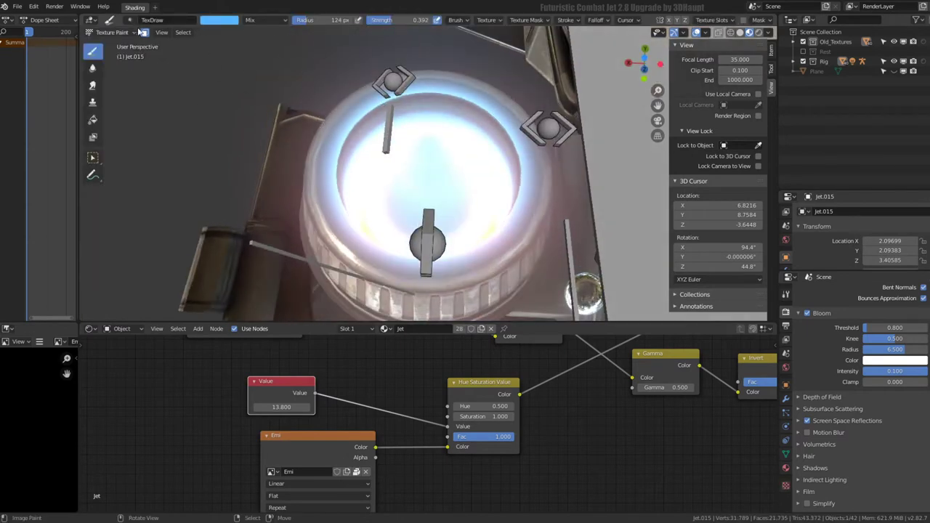
{"action": "middle_click_drag", "start_coordinate": [467, 175], "coordinate": [469, 196]}
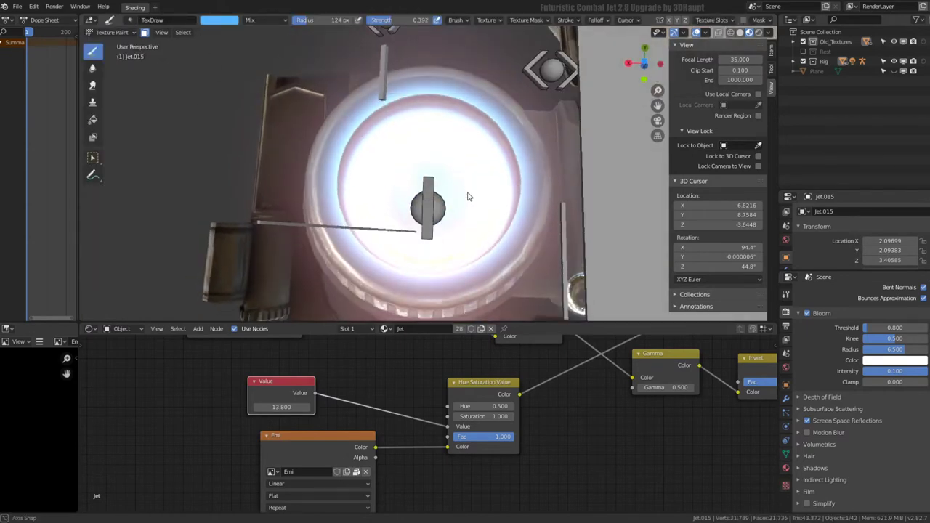
{"action": "left_click", "coordinate": [772, 69]}
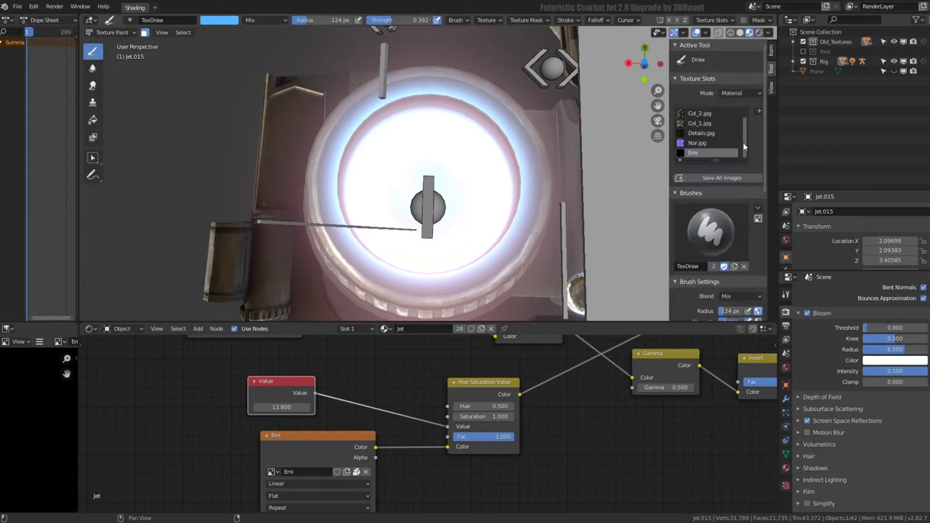
Scroll the sidebar Tool settings to the Color Picker, with black as the paint colour
{"action": "scroll", "coordinate": [743, 148], "scroll_direction": "down", "scroll_amount": 3}
{"action": "scroll", "coordinate": [719, 239], "scroll_direction": "down", "scroll_amount": 3}
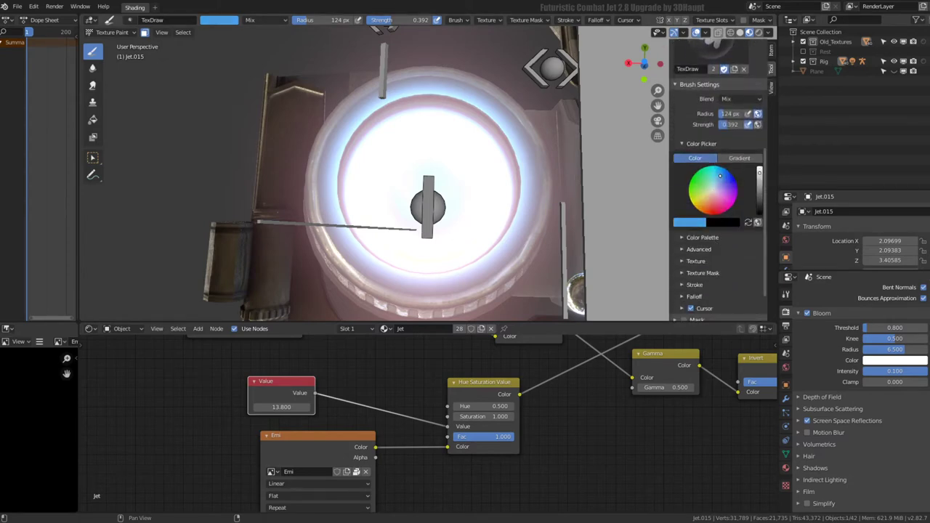
{"action": "scroll", "coordinate": [436, 176], "scroll_direction": "down", "scroll_amount": 1}
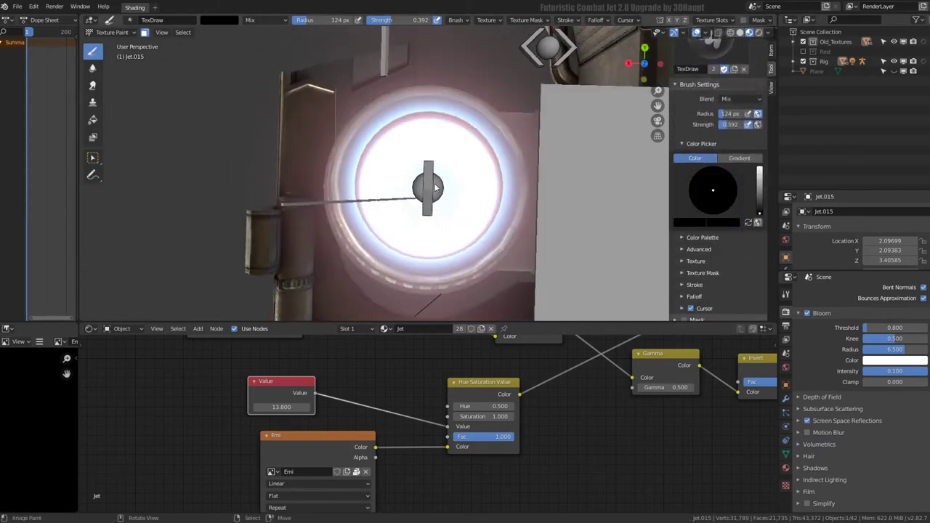
{"action": "scroll", "coordinate": [429, 186], "scroll_direction": "down", "scroll_amount": 2}
{"action": "mouse_move", "coordinate": [428, 186]}
{"action": "middle_mouse_down"}
{"action": "mouse_move", "coordinate": [448, 157]}
{"action": "mouse_move", "coordinate": [419, 183]}
{"action": "mouse_move", "coordinate": [434, 161]}
{"action": "mouse_move", "coordinate": [436, 187]}
{"action": "mouse_move", "coordinate": [427, 176]}
{"action": "mouse_move", "coordinate": [409, 181]}
{"action": "mouse_move", "coordinate": [428, 189]}
{"action": "mouse_move", "coordinate": [461, 158]}
{"action": "mouse_move", "coordinate": [430, 262]}
{"action": "mouse_move", "coordinate": [423, 166]}
{"action": "mouse_move", "coordinate": [467, 146]}
{"action": "mouse_move", "coordinate": [443, 182]}
{"action": "mouse_move", "coordinate": [405, 210]}
{"action": "mouse_move", "coordinate": [415, 64]}
{"action": "mouse_move", "coordinate": [406, 149]}
{"action": "mouse_move", "coordinate": [393, 118]}
{"action": "mouse_move", "coordinate": [444, 155]}
{"action": "mouse_move", "coordinate": [561, 179]}
{"action": "mouse_move", "coordinate": [435, 144]}
{"action": "mouse_move", "coordinate": [452, 141]}
{"action": "mouse_move", "coordinate": [443, 49]}
{"action": "mouse_move", "coordinate": [447, 87]}
{"action": "mouse_move", "coordinate": [474, 94]}
{"action": "mouse_move", "coordinate": [473, 104]}
{"action": "middle_mouse_up"}
{"action": "key", "text": "Tab"}
{"action": "key", "text": "Tab"}
{"action": "scroll", "coordinate": [426, 187], "scroll_direction": "up", "scroll_amount": 3}
{"action": "scroll", "coordinate": [427, 188], "scroll_direction": "up", "scroll_amount": 2}
{"action": "scroll", "coordinate": [424, 190], "scroll_direction": "down", "scroll_amount": 2}
{"action": "scroll", "coordinate": [471, 170], "scroll_direction": "up", "scroll_amount": 3}
Set the viewport focal length to 11.5 mm in the sidebar View settings
{"action": "key", "text": "Tab"}
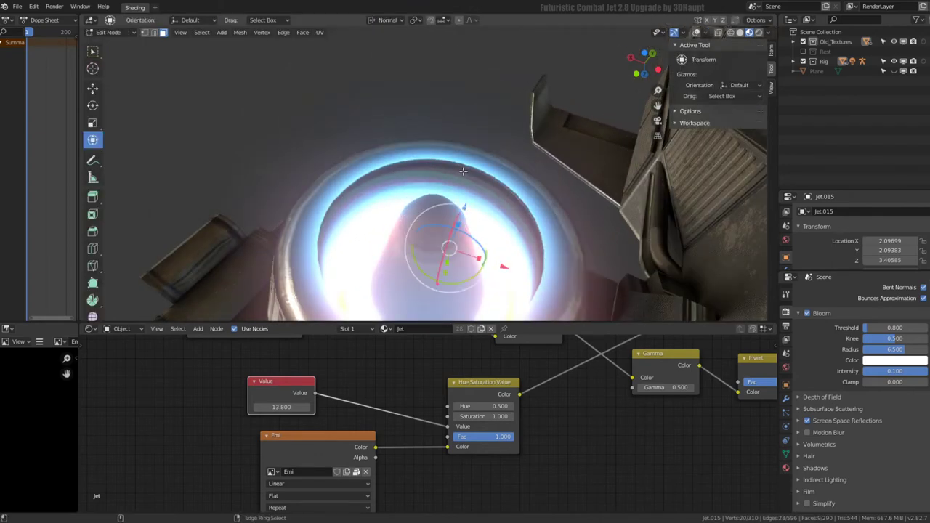
{"action": "key", "text": "Tab"}
{"action": "key", "text": "Tab"}
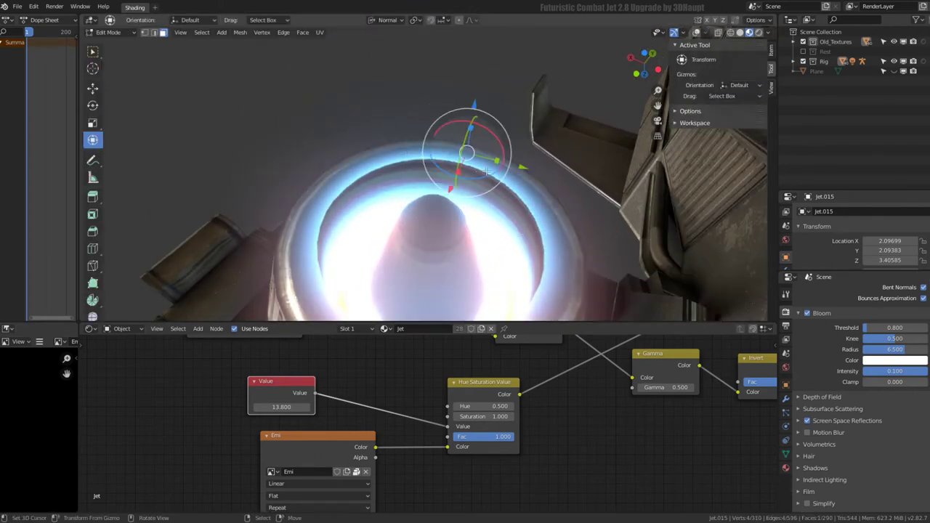
{"action": "key", "text": "Tab"}
{"action": "mouse_move", "coordinate": [472, 173]}
{"action": "middle_mouse_down"}
{"action": "mouse_move", "coordinate": [440, 225]}
{"action": "mouse_move", "coordinate": [422, 204]}
{"action": "mouse_move", "coordinate": [401, 210]}
{"action": "middle_mouse_up"}
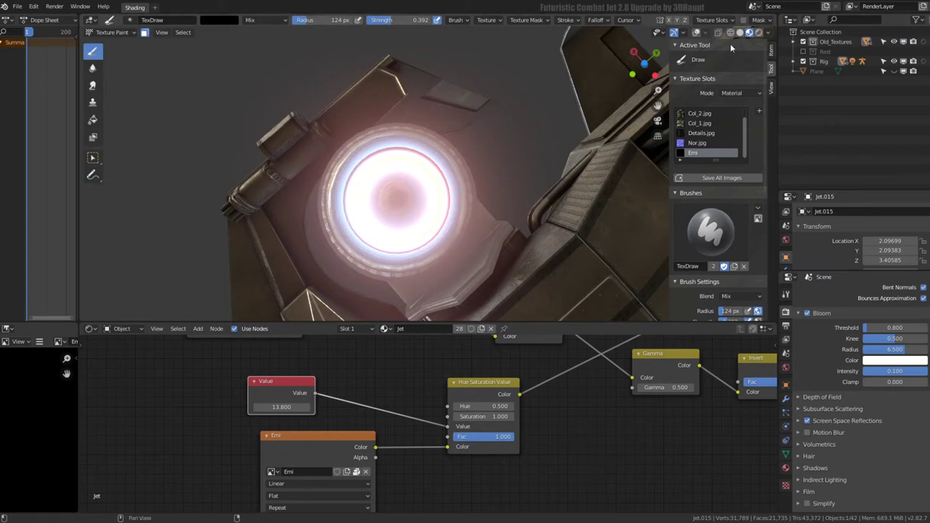
{"action": "left_click", "coordinate": [771, 49]}
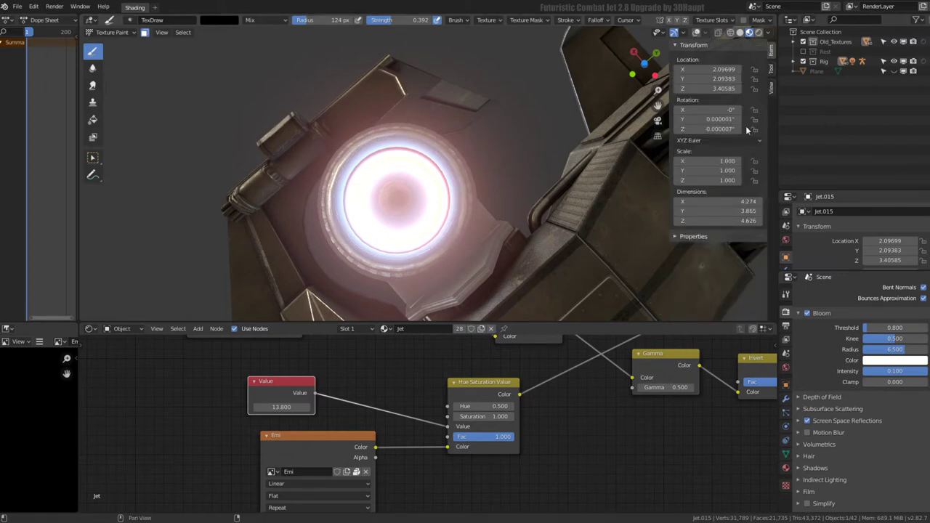
{"action": "left_click", "coordinate": [772, 87]}
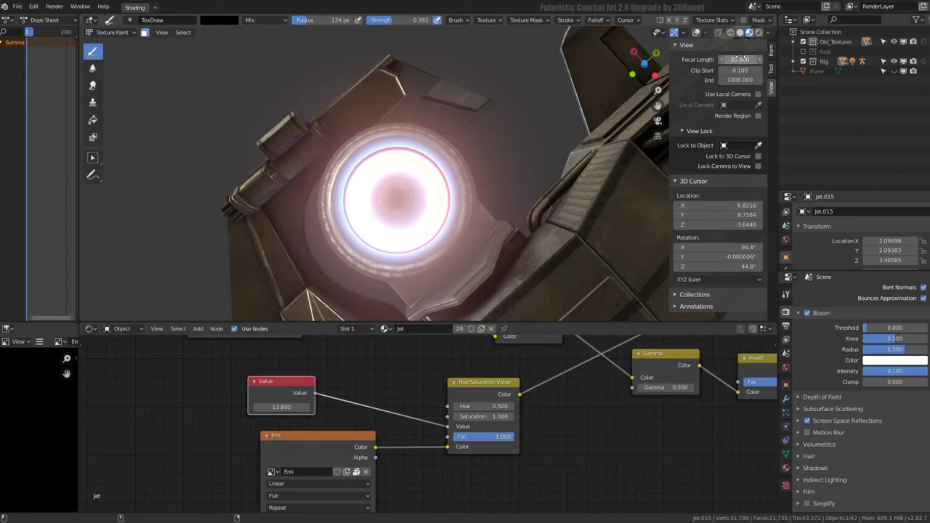
{"action": "left_click_drag", "start_coordinate": [740, 59], "coordinate": [698, 59]}
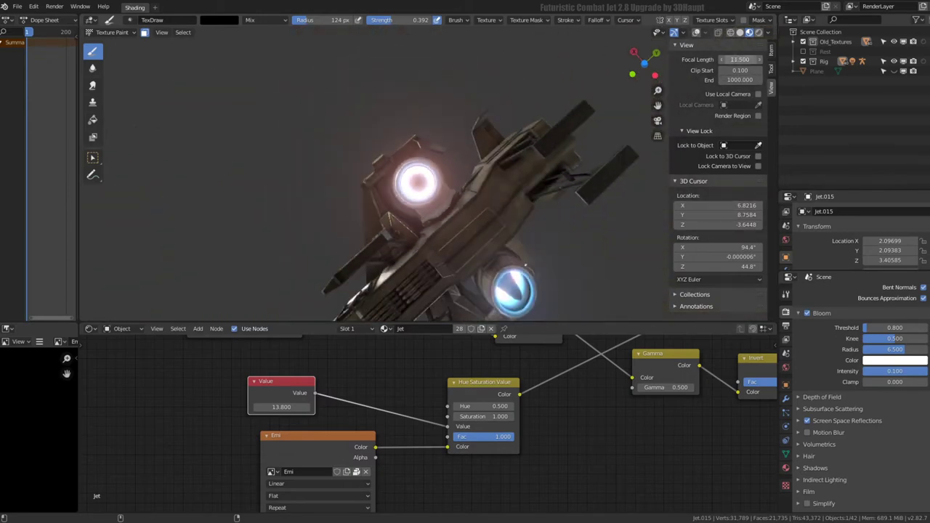
Paint the nozzle centre bright white on the Emi texture
{"action": "scroll", "coordinate": [494, 124], "scroll_direction": "up", "scroll_amount": 3}
{"action": "scroll", "coordinate": [425, 162], "scroll_direction": "up", "scroll_amount": 2}
{"action": "scroll", "coordinate": [432, 149], "scroll_direction": "up", "scroll_amount": 2}
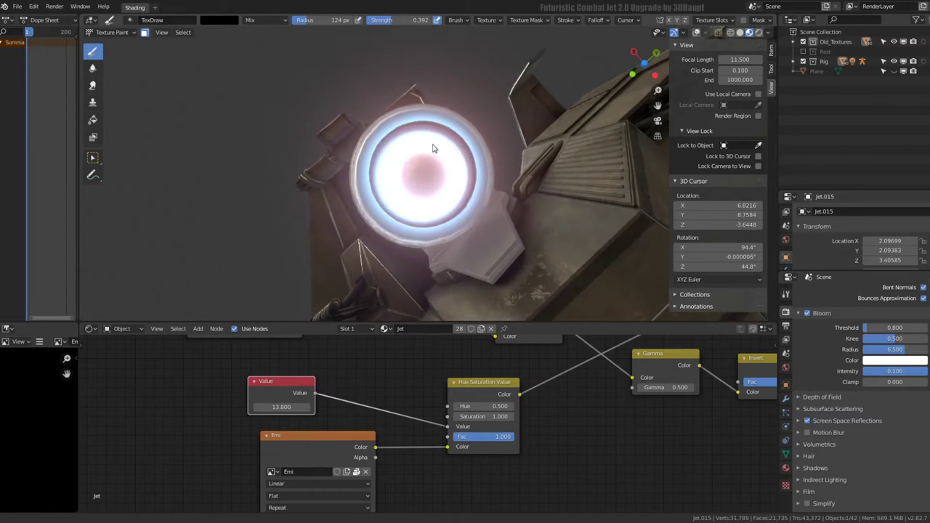
{"action": "middle_click_drag", "start_coordinate": [416, 181], "coordinate": [412, 184]}
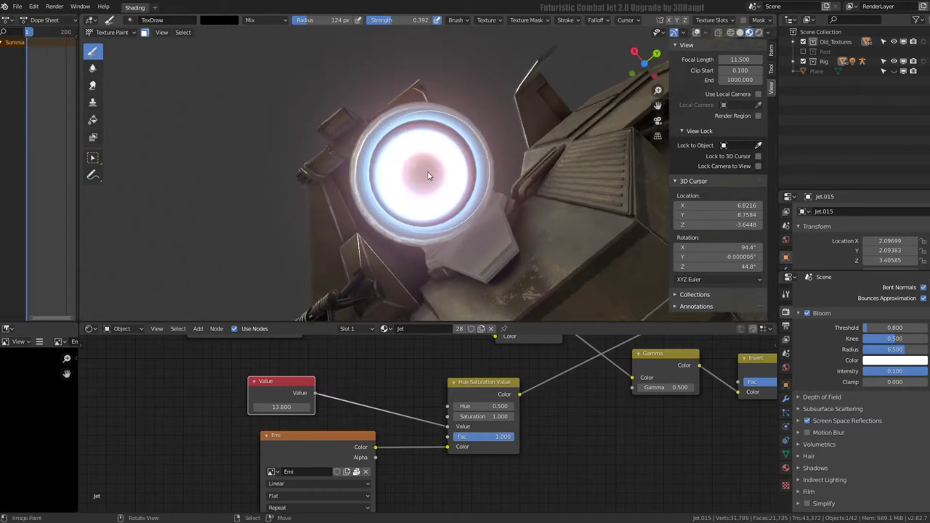
{"action": "left_click_drag", "start_coordinate": [422, 176], "coordinate": [426, 176]}
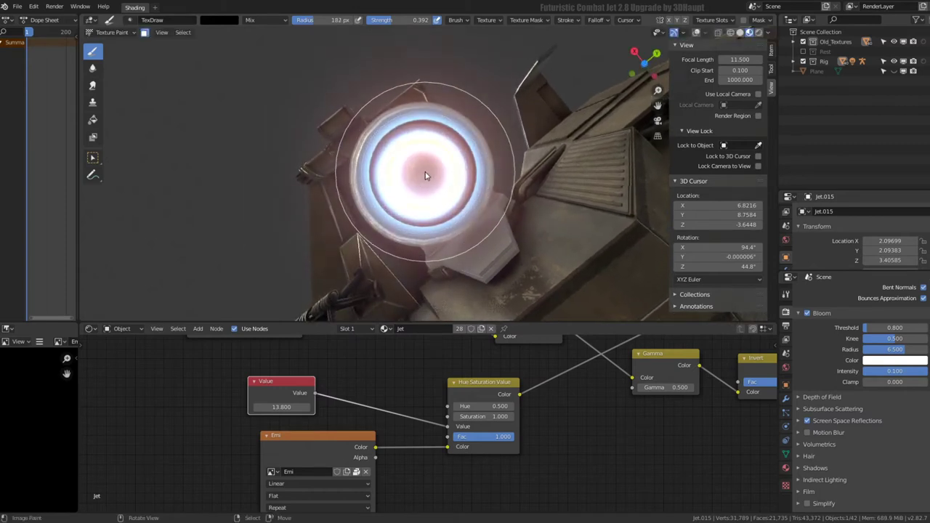
{"action": "left_click", "coordinate": [772, 51]}
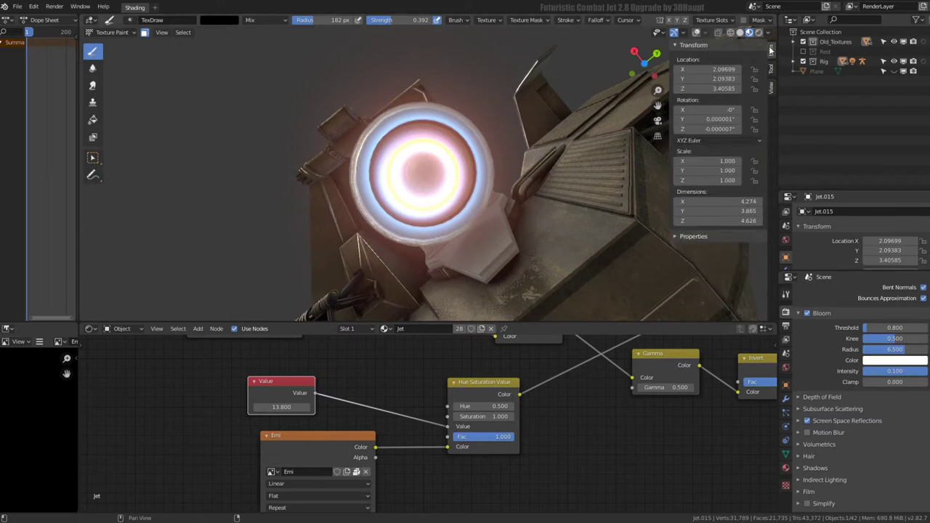
{"action": "left_click", "coordinate": [772, 72]}
{"action": "scroll", "coordinate": [730, 220], "scroll_direction": "down", "scroll_amount": 4}
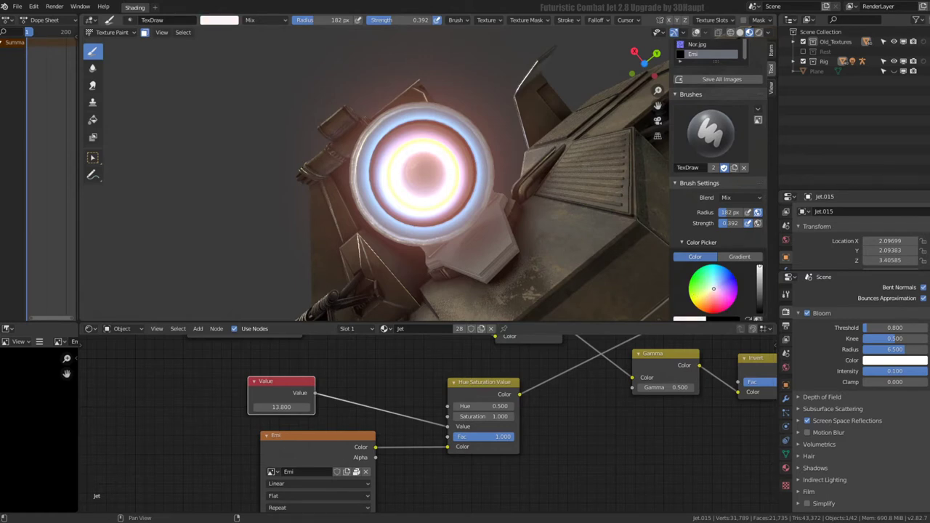
{"action": "left_click_drag", "start_coordinate": [430, 176], "coordinate": [422, 175]}
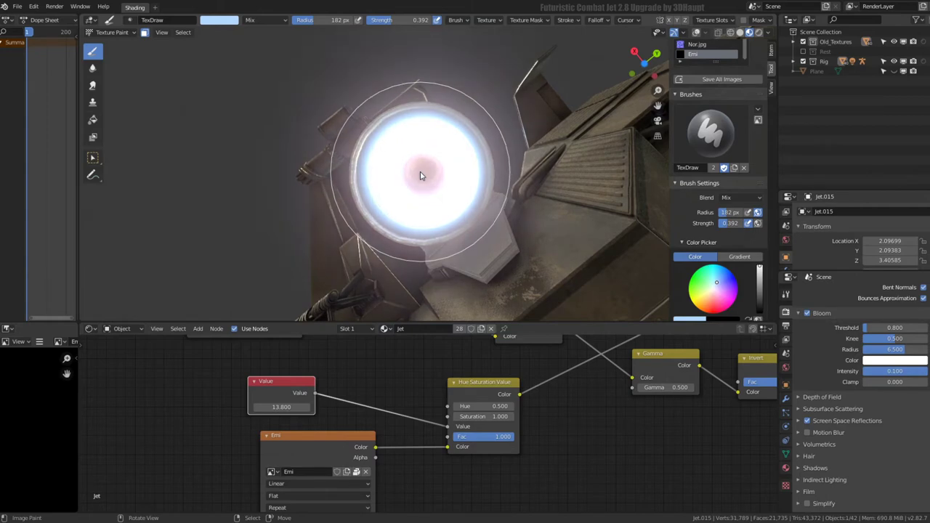
Switch the paint colour to black and turn the viewport overlays back on
{"action": "mouse_move", "coordinate": [422, 175]}
{"action": "middle_mouse_down"}
{"action": "mouse_move", "coordinate": [415, 103]}
{"action": "mouse_move", "coordinate": [419, 174]}
{"action": "middle_mouse_up"}
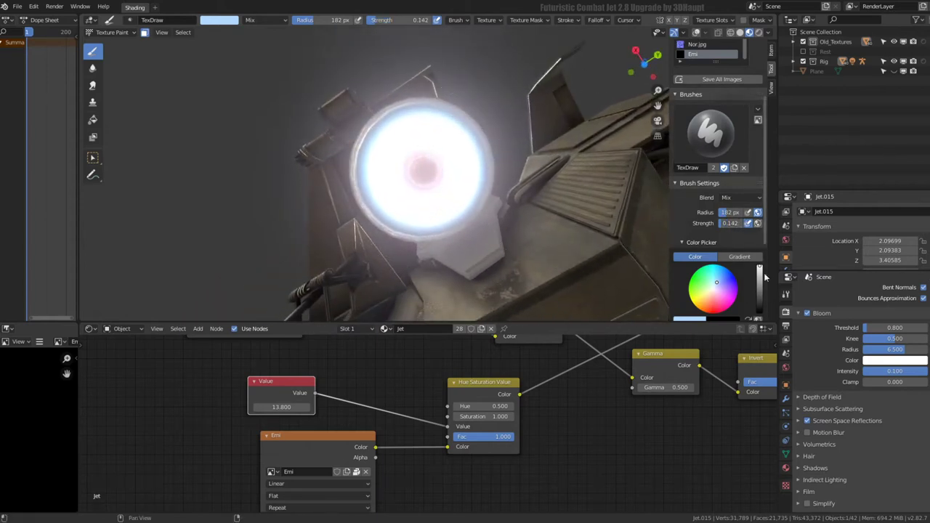
{"action": "left_click_drag", "start_coordinate": [762, 276], "coordinate": [761, 316]}
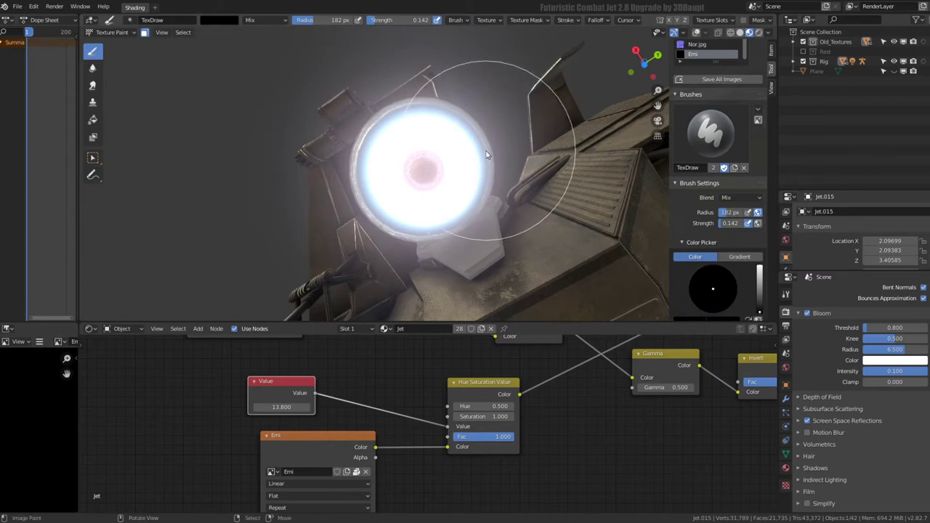
{"action": "key", "text": "Tab"}
{"action": "middle_click_drag", "start_coordinate": [487, 154], "coordinate": [581, 103]}
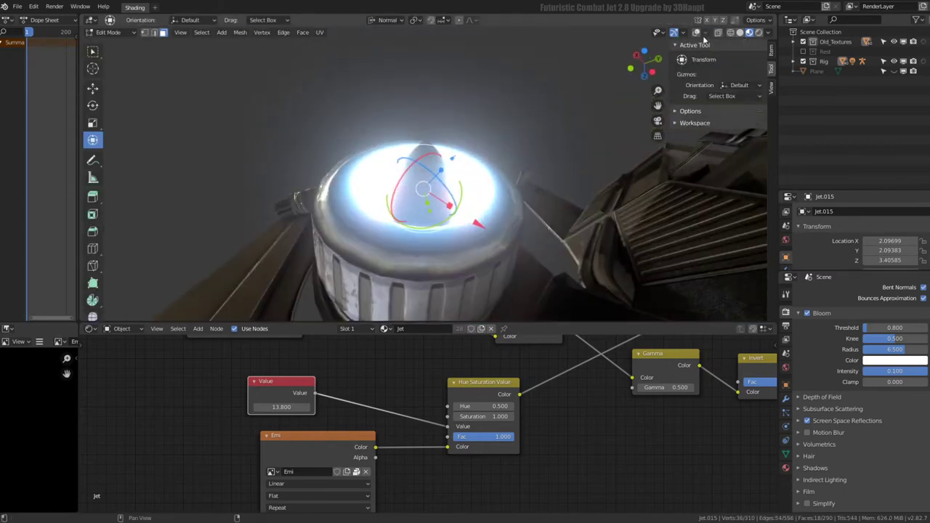
{"action": "left_click", "coordinate": [696, 32]}
{"action": "mouse_move", "coordinate": [508, 167]}
{"action": "middle_mouse_down"}
{"action": "mouse_move", "coordinate": [471, 183]}
{"action": "mouse_move", "coordinate": [465, 171]}
{"action": "mouse_move", "coordinate": [457, 207]}
{"action": "mouse_move", "coordinate": [434, 186]}
{"action": "middle_mouse_up"}
{"action": "key", "text": "Tab"}
Inspect the glowing nozzle, then return to Object Mode
{"action": "scroll", "coordinate": [702, 283], "scroll_direction": "down", "scroll_amount": 3}
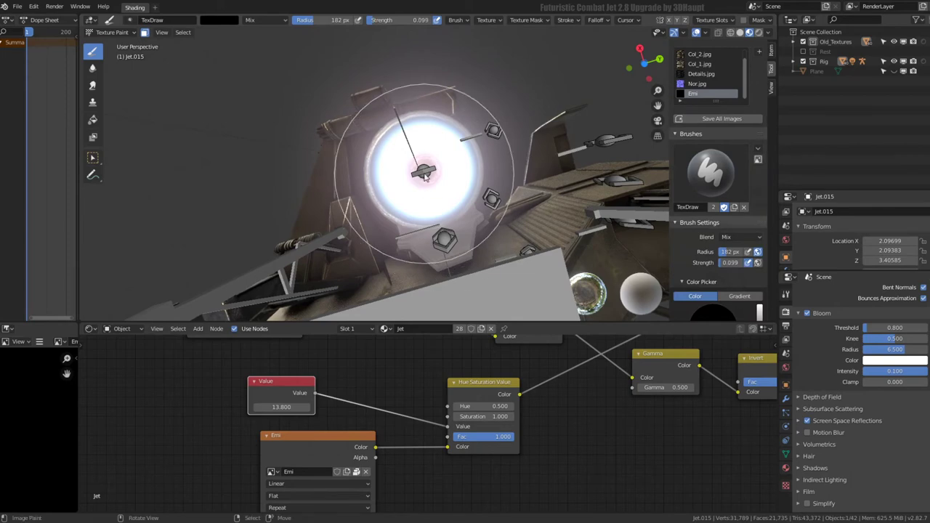
{"action": "middle_click_drag", "start_coordinate": [427, 170], "coordinate": [422, 170]}
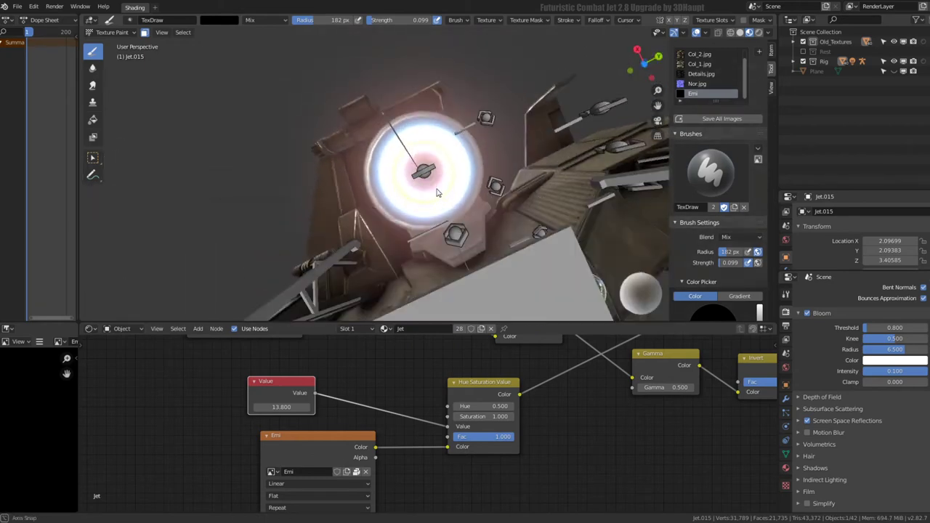
{"action": "mouse_move", "coordinate": [423, 171]}
{"action": "middle_mouse_down"}
{"action": "mouse_move", "coordinate": [461, 82]}
{"action": "mouse_move", "coordinate": [470, 247]}
{"action": "mouse_move", "coordinate": [368, 149]}
{"action": "mouse_move", "coordinate": [332, 145]}
{"action": "mouse_move", "coordinate": [385, 163]}
{"action": "mouse_move", "coordinate": [341, 225]}
{"action": "mouse_move", "coordinate": [411, 171]}
{"action": "mouse_move", "coordinate": [499, 180]}
{"action": "mouse_move", "coordinate": [503, 152]}
{"action": "mouse_move", "coordinate": [483, 160]}
{"action": "mouse_move", "coordinate": [528, 140]}
{"action": "mouse_move", "coordinate": [512, 160]}
{"action": "mouse_move", "coordinate": [483, 168]}
{"action": "middle_mouse_up"}
{"action": "left_click", "coordinate": [111, 33]}
{"action": "left_click", "coordinate": [118, 46]}
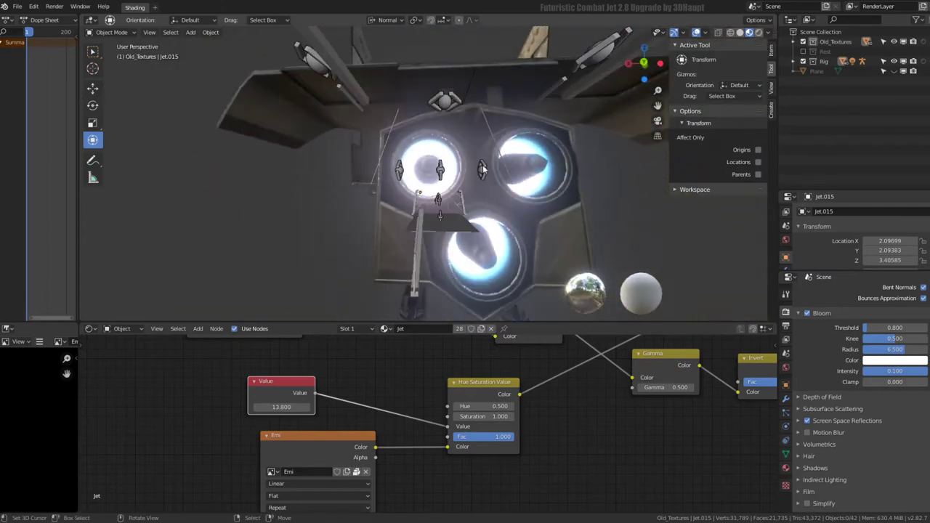
Add a Subdivision Surface modifier to the upper-left nozzle Jet.005
{"action": "middle_click_drag", "start_coordinate": [667, 87], "coordinate": [454, 140]}
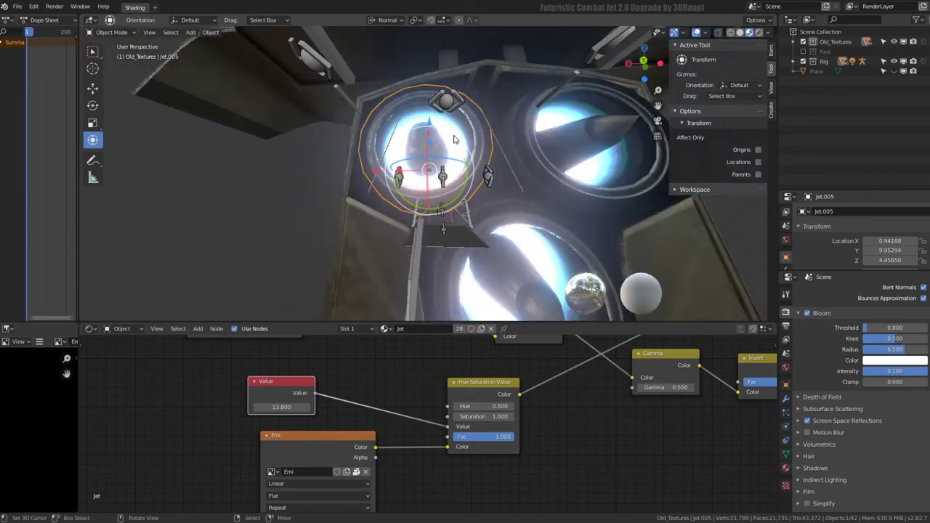
{"action": "left_click", "coordinate": [786, 398]}
{"action": "left_click", "coordinate": [854, 293]}
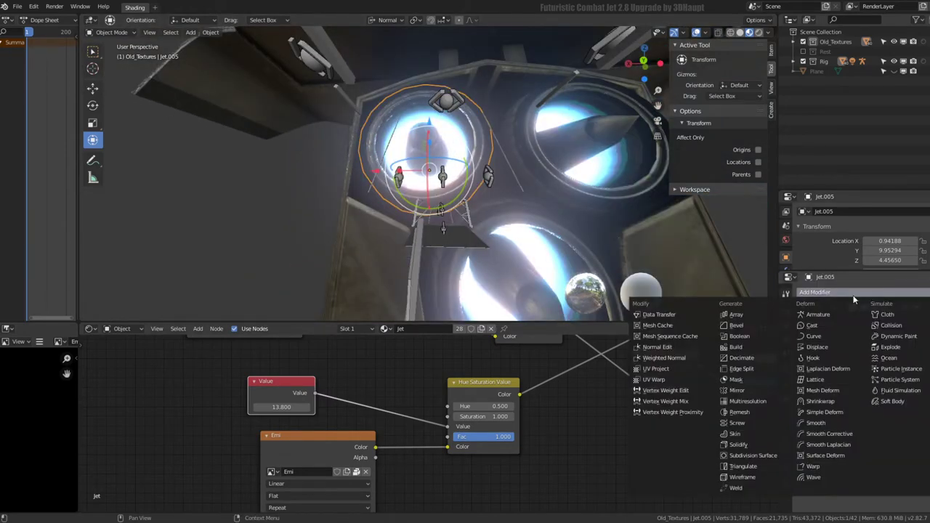
{"action": "left_click", "coordinate": [755, 458]}
Copy Jet.005's modifiers onto nozzles Jet.017 and Jet.006 with Link/Transfer Data
{"action": "left_click", "coordinate": [632, 207]}
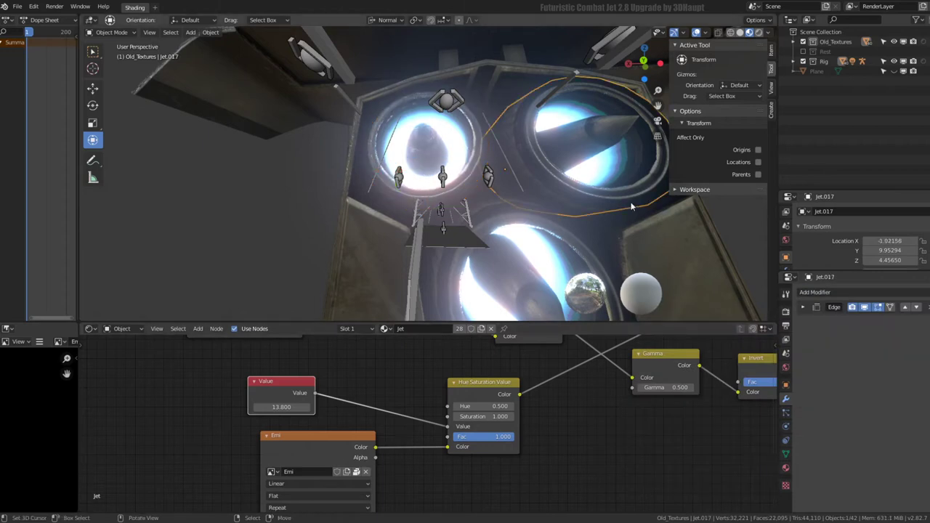
{"action": "left_click", "coordinate": [576, 257], "text": "shift"}
{"action": "left_click", "coordinate": [386, 134], "text": "shift"}
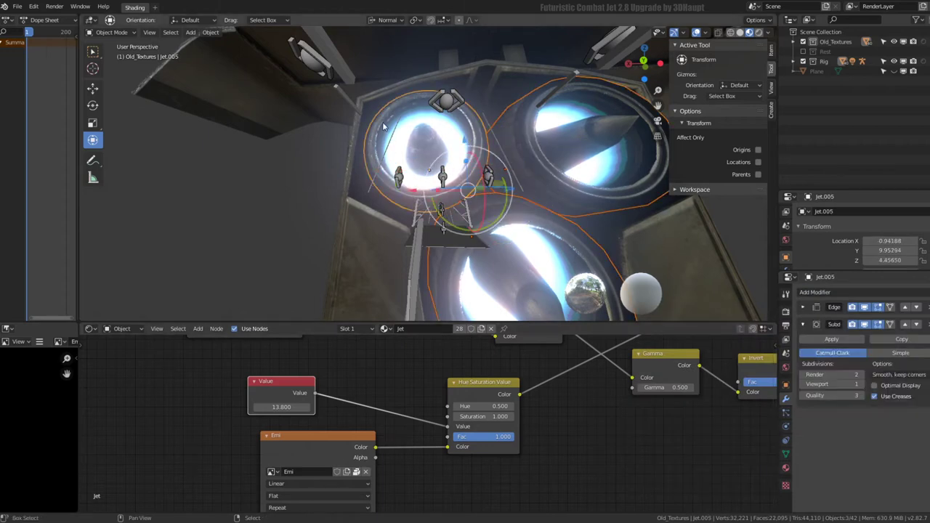
{"action": "key", "text": "ctrl+l"}
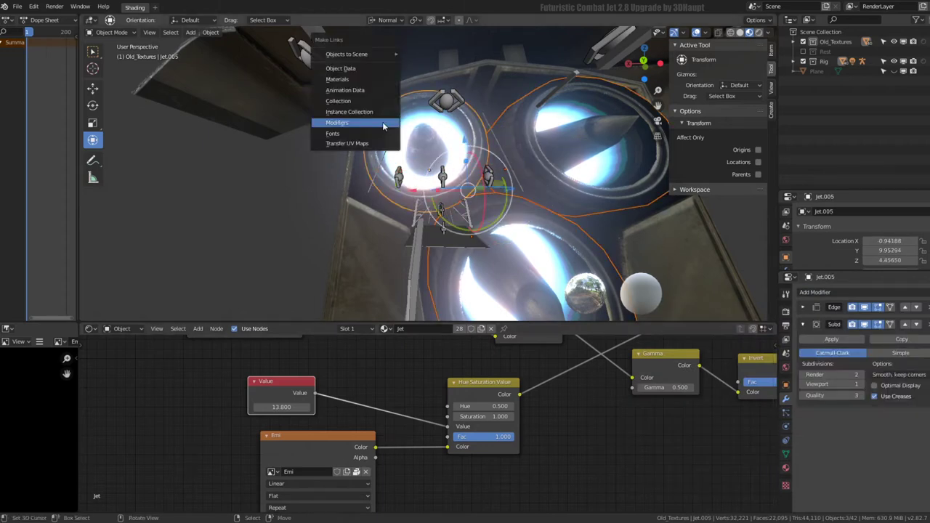
{"action": "left_click", "coordinate": [384, 123]}
{"action": "middle_click_drag", "start_coordinate": [387, 129], "coordinate": [486, 178]}
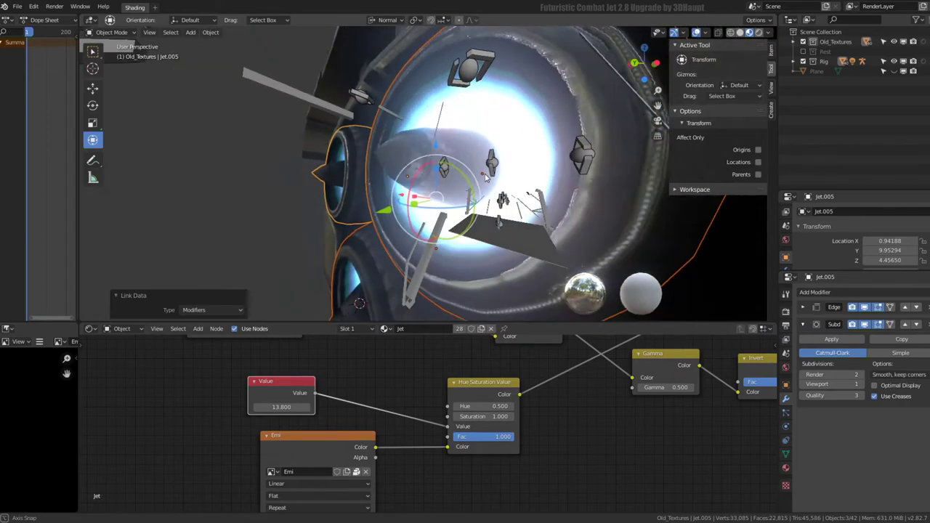
{"action": "middle_click_drag", "start_coordinate": [487, 188], "coordinate": [641, 128]}
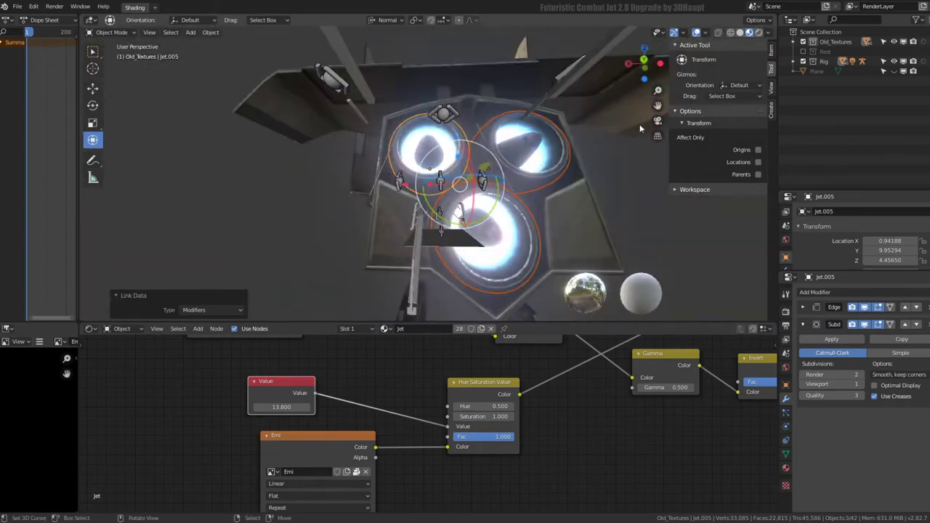
{"action": "mouse_move", "coordinate": [465, 182]}
{"action": "middle_mouse_down"}
{"action": "mouse_move", "coordinate": [491, 191]}
{"action": "mouse_move", "coordinate": [473, 154]}
{"action": "middle_mouse_up"}
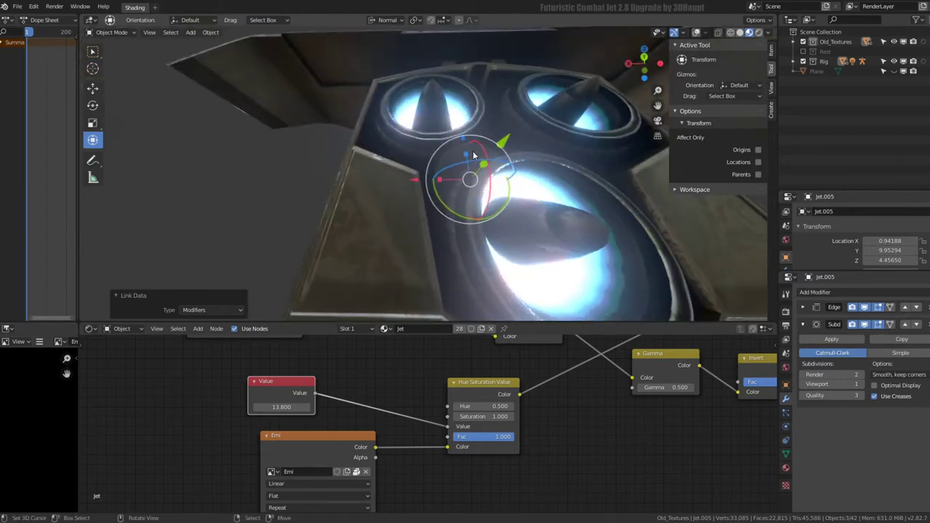
Select the inner edge loops on Jet.005's nozzle mesh, with the edit cage shown
{"action": "key", "text": "Tab"}
{"action": "key", "text": "KP_Decimal"}
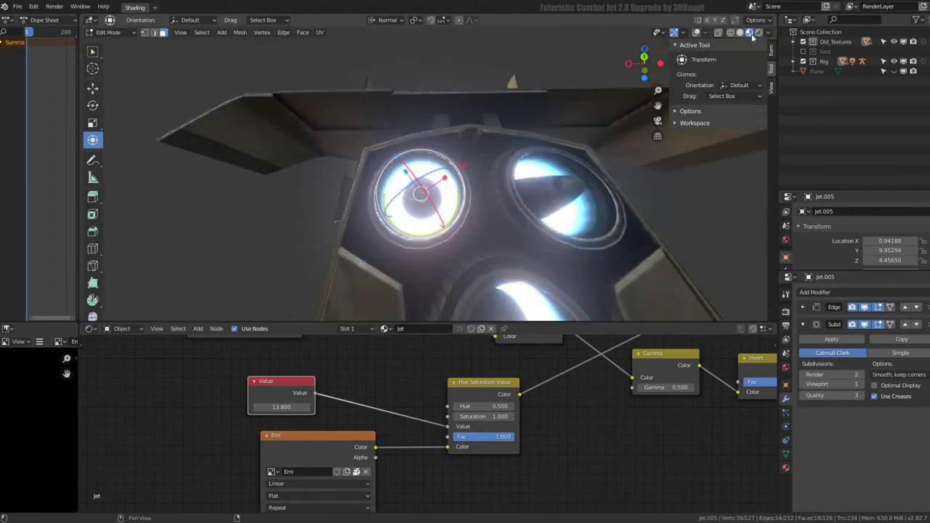
{"action": "scroll", "coordinate": [461, 168], "scroll_direction": "up", "scroll_amount": 3}
{"action": "scroll", "coordinate": [458, 173], "scroll_direction": "down", "scroll_amount": 3}
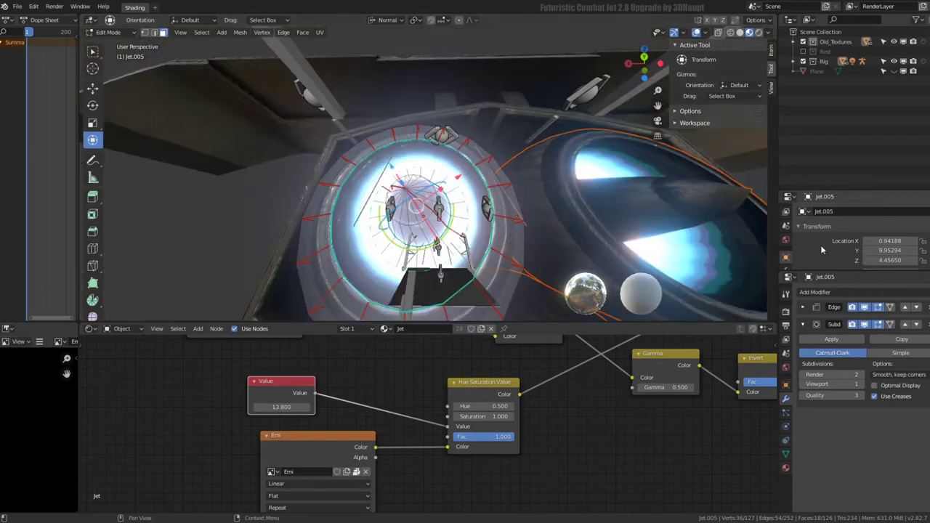
{"action": "left_click", "coordinate": [891, 313]}
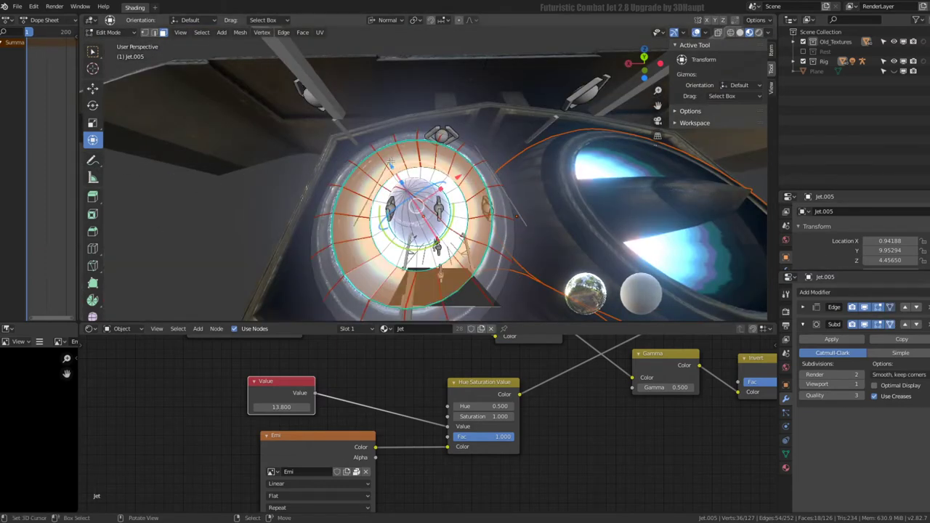
{"action": "left_click", "coordinate": [433, 169], "text": "alt"}
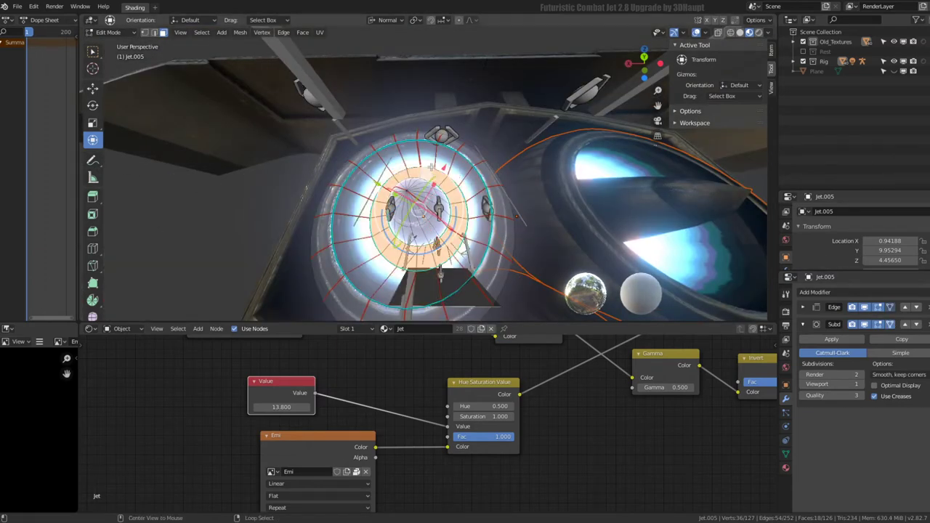
{"action": "left_click", "coordinate": [154, 32]}
{"action": "left_click", "coordinate": [431, 167], "text": "alt"}
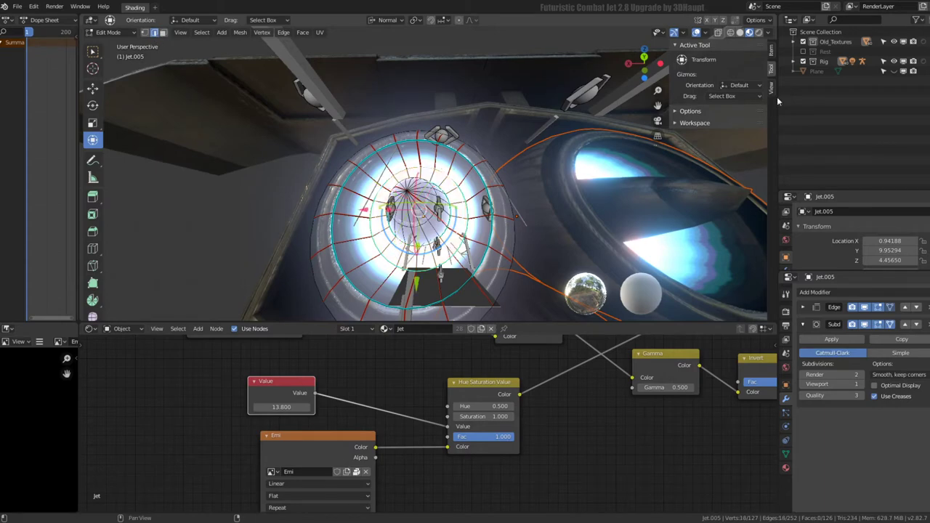
{"action": "left_click", "coordinate": [772, 48]}
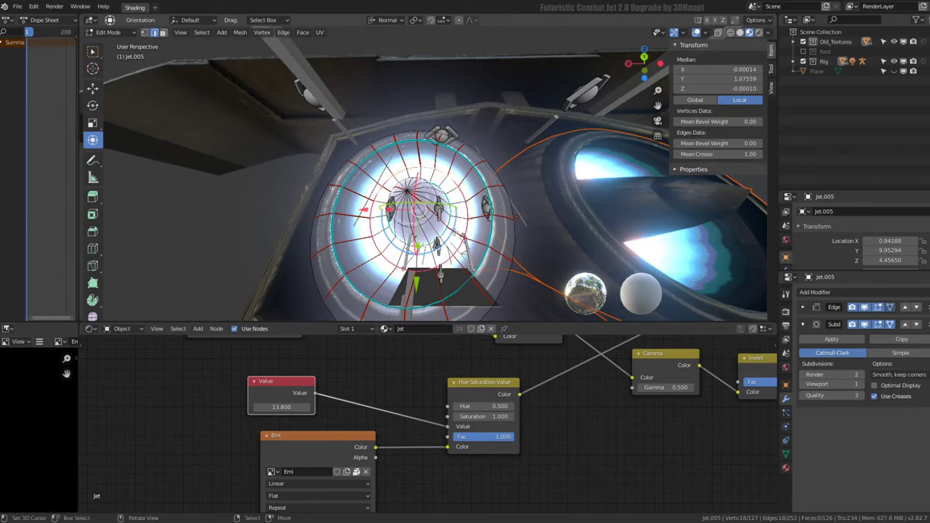
{"action": "left_click", "coordinate": [506, 233], "text": "alt"}
{"action": "left_click", "coordinate": [440, 273], "text": "alt"}
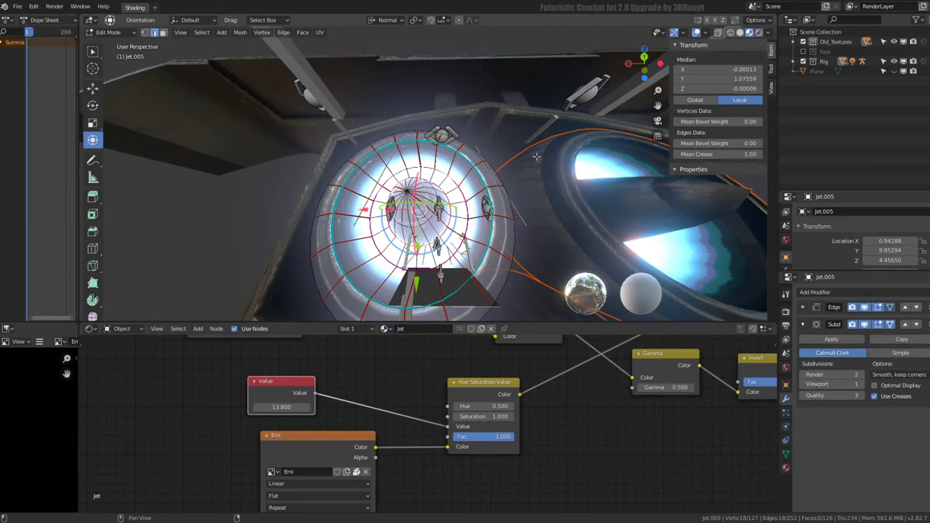
{"action": "key", "text": "Tab"}
Nudge the top-right exhaust Jet.017's vertices slightly in Edit Mode
{"action": "mouse_move", "coordinate": [535, 156]}
{"action": "middle_mouse_down"}
{"action": "mouse_move", "coordinate": [494, 130]}
{"action": "mouse_move", "coordinate": [472, 168]}
{"action": "middle_mouse_up"}
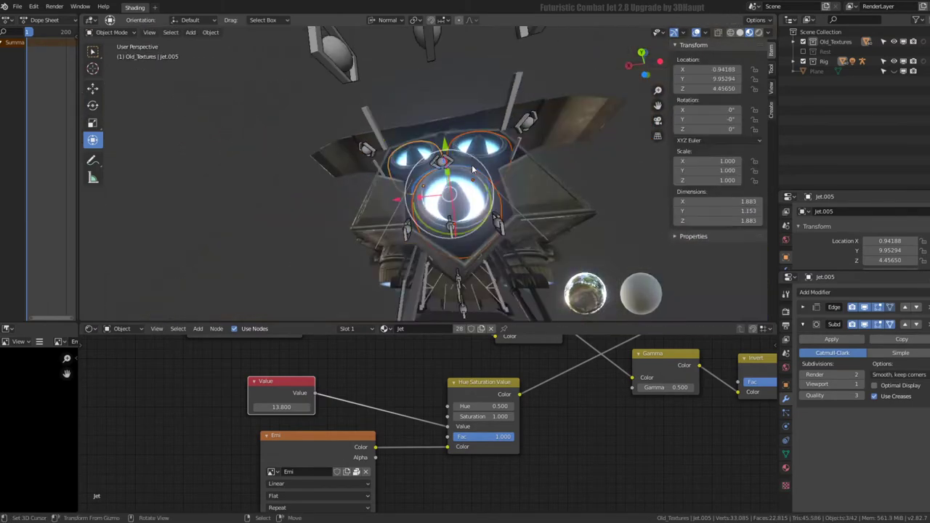
{"action": "left_click", "coordinate": [480, 156]}
{"action": "key", "text": "Tab"}
{"action": "key", "text": "g"}
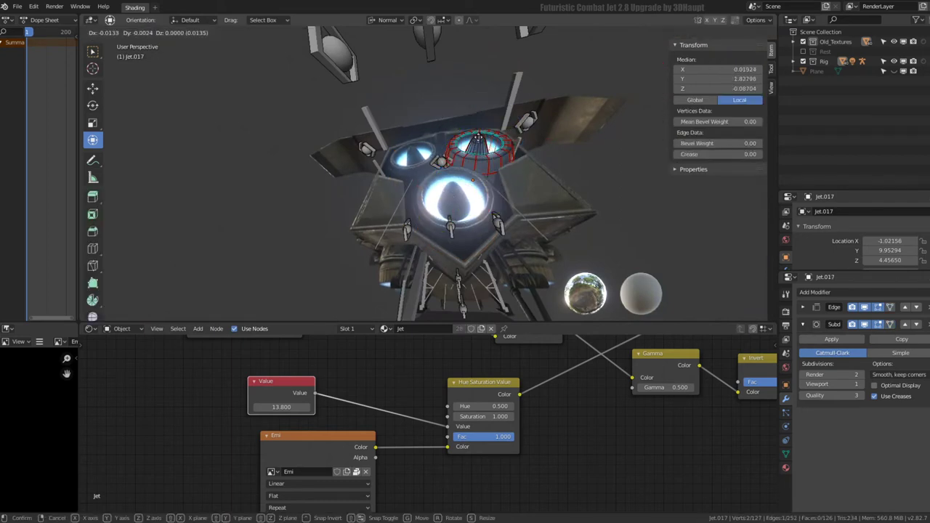
{"action": "left_click", "coordinate": [484, 64]}
{"action": "key", "text": "Tab"}
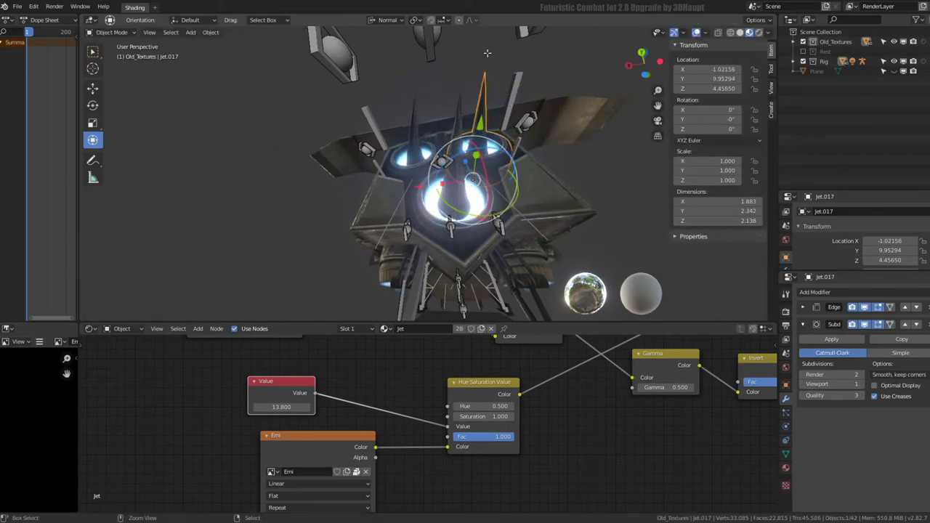
{"action": "key", "text": "Tab"}
{"action": "key", "text": "Tab"}
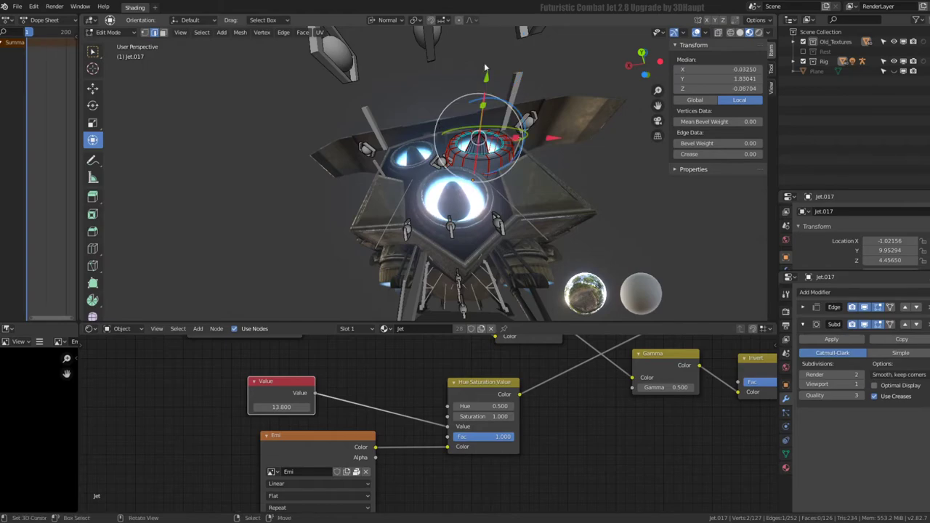
Switch to a Back Orthographic view of the three glowing nozzles
{"action": "mouse_move", "coordinate": [485, 60]}
{"action": "middle_mouse_down"}
{"action": "mouse_move", "coordinate": [402, 175]}
{"action": "mouse_move", "coordinate": [418, 152]}
{"action": "mouse_move", "coordinate": [422, 171]}
{"action": "middle_mouse_up"}
{"action": "scroll", "coordinate": [418, 152], "scroll_direction": "up", "scroll_amount": 5}
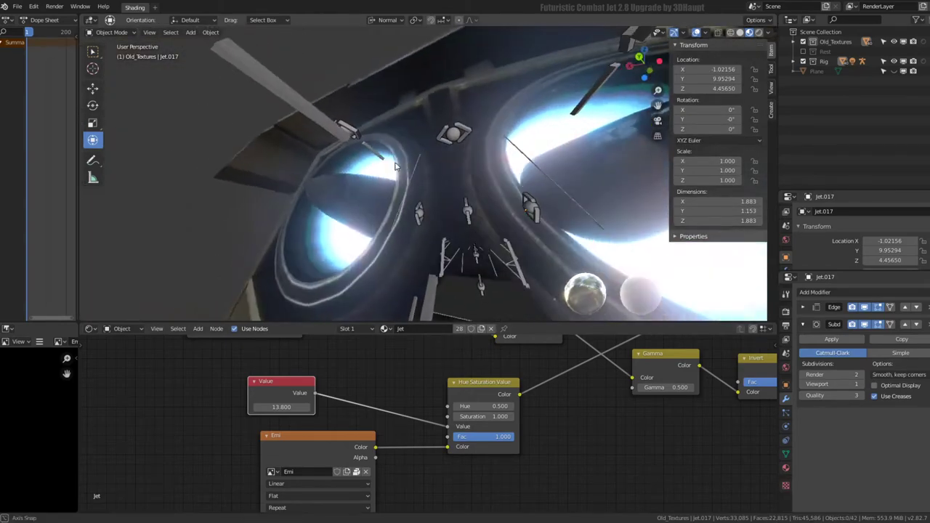
{"action": "scroll", "coordinate": [422, 170], "scroll_direction": "down", "scroll_amount": 5}
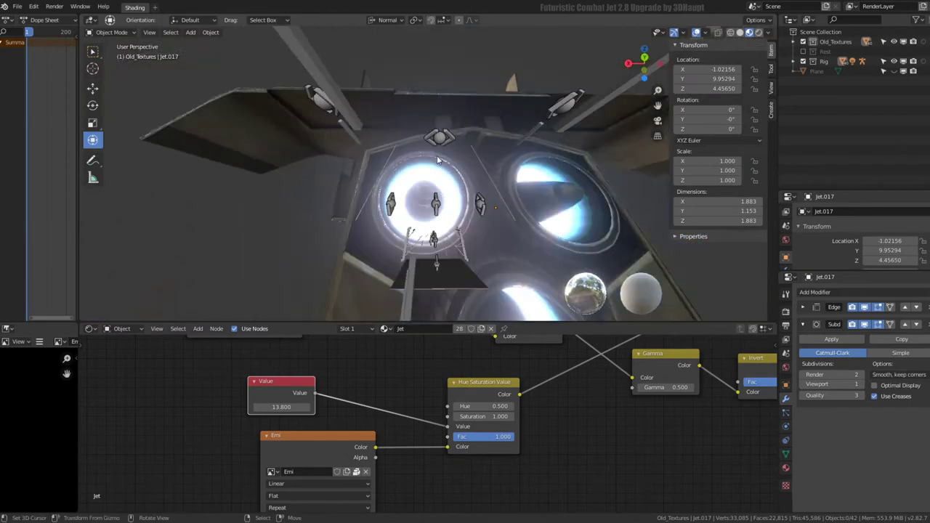
{"action": "key", "text": "ctrl+KP_1"}
{"action": "scroll", "coordinate": [437, 156], "scroll_direction": "up", "scroll_amount": 2}
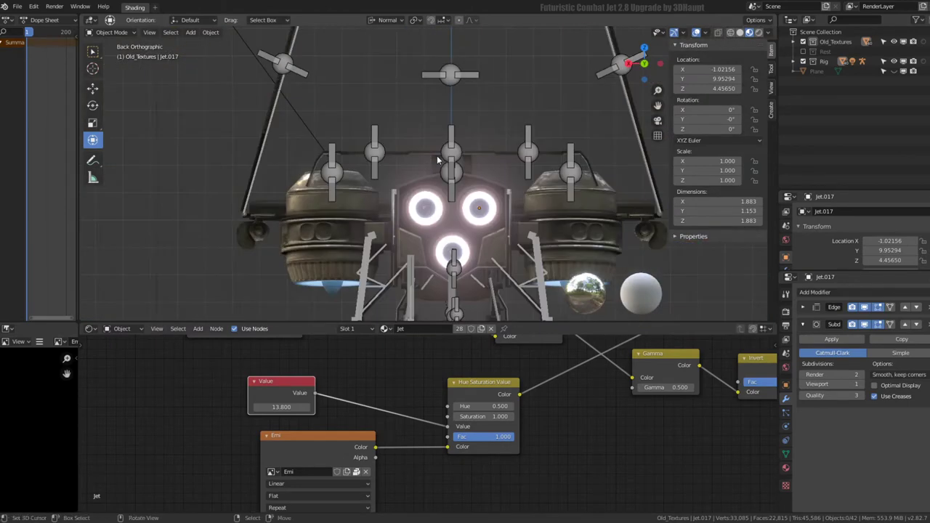
Select the inner nozzle faces of Jet.005 and switch to Texture Paint mode
{"action": "scroll", "coordinate": [437, 156], "scroll_direction": "up", "scroll_amount": 2}
{"action": "scroll", "coordinate": [434, 161], "scroll_direction": "up", "scroll_amount": 3}
{"action": "scroll", "coordinate": [423, 139], "scroll_direction": "up", "scroll_amount": 1}
{"action": "left_click", "coordinate": [414, 191]}
{"action": "key", "text": "Tab"}
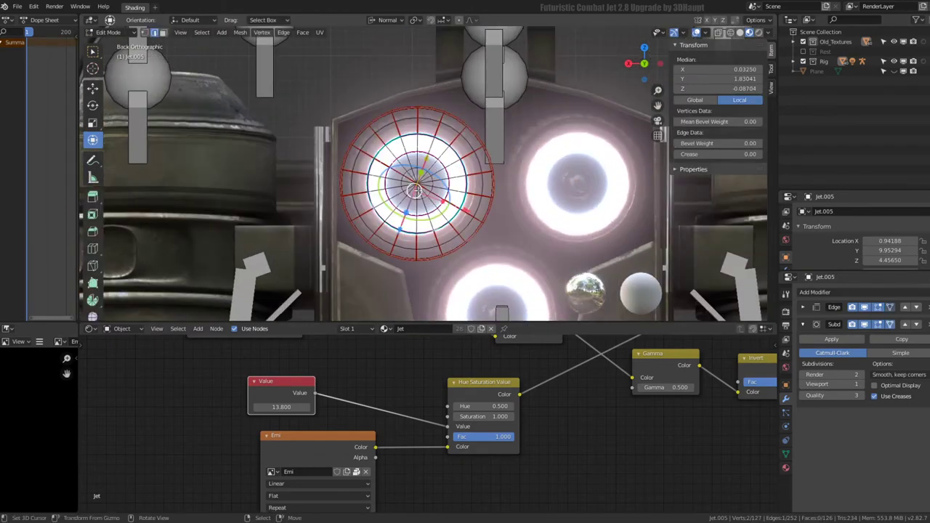
{"action": "scroll", "coordinate": [370, 137], "scroll_direction": "up", "scroll_amount": 1}
{"action": "left_click", "coordinate": [164, 33]}
{"action": "scroll", "coordinate": [418, 194], "scroll_direction": "up", "scroll_amount": 2}
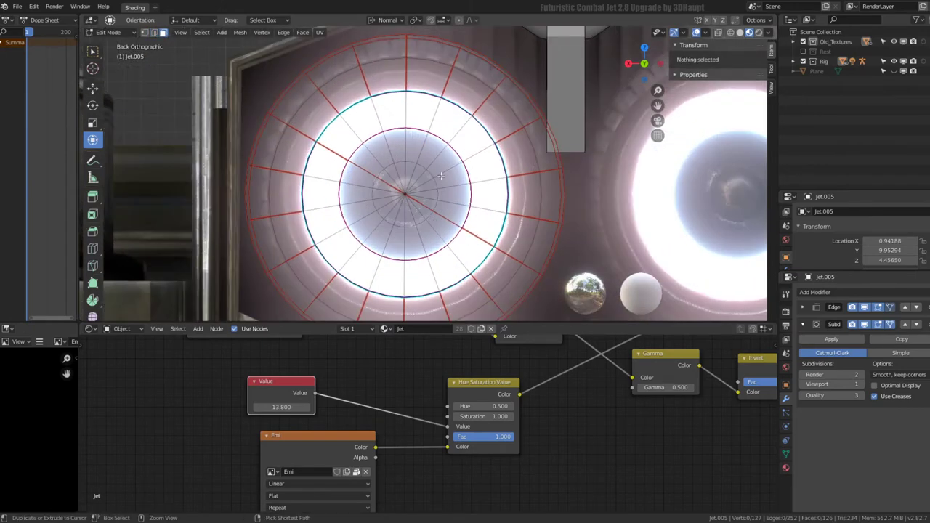
{"action": "left_click", "coordinate": [423, 198], "text": "ctrl+alt"}
{"action": "left_click", "coordinate": [398, 187], "text": "alt+shift"}
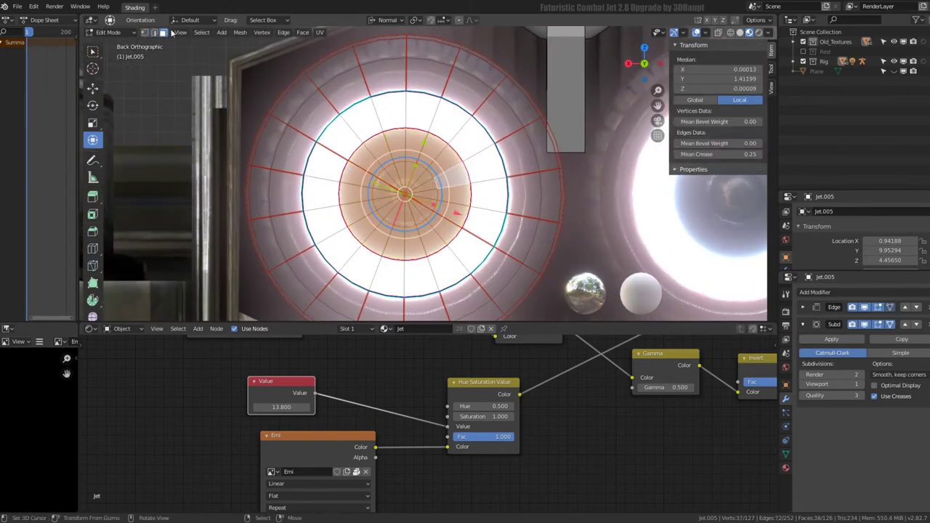
{"action": "left_click", "coordinate": [115, 32]}
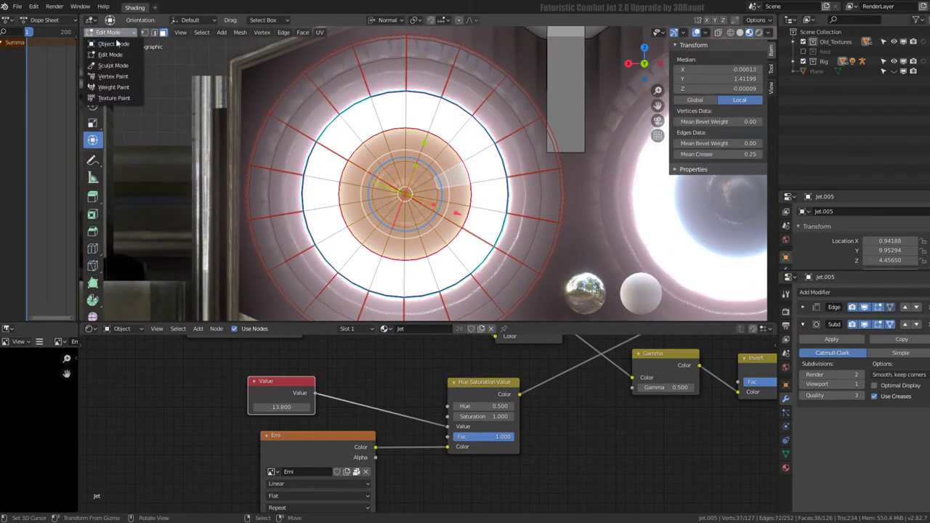
{"action": "left_click", "coordinate": [114, 99]}
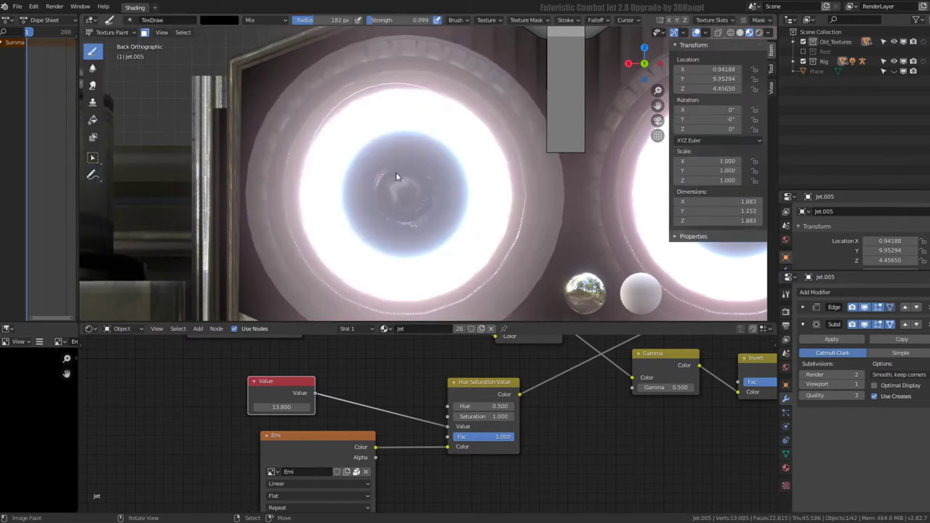
Pick blue in the Tool tab colour picker and paint the nozzle's glowing centre
{"action": "scroll", "coordinate": [396, 192], "scroll_direction": "down", "scroll_amount": 4}
{"action": "scroll", "coordinate": [439, 188], "scroll_direction": "up", "scroll_amount": 1}
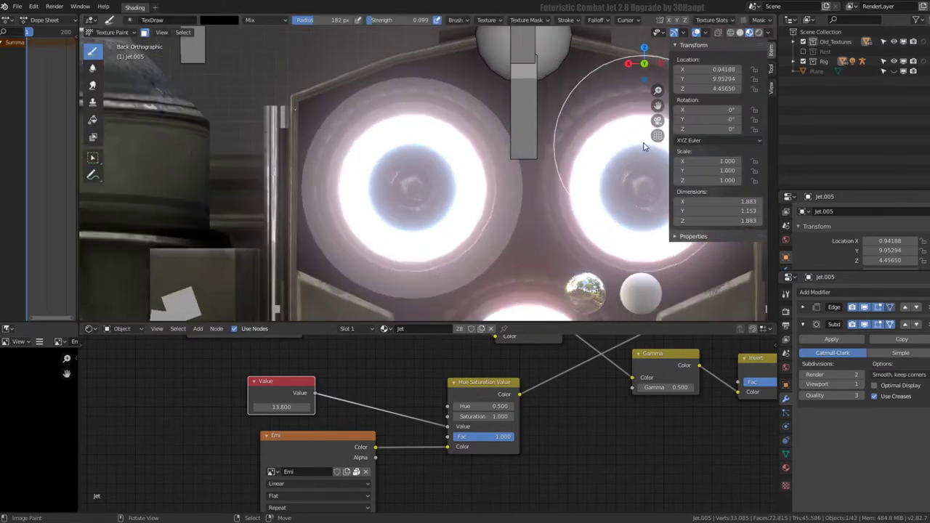
{"action": "left_click", "coordinate": [773, 72]}
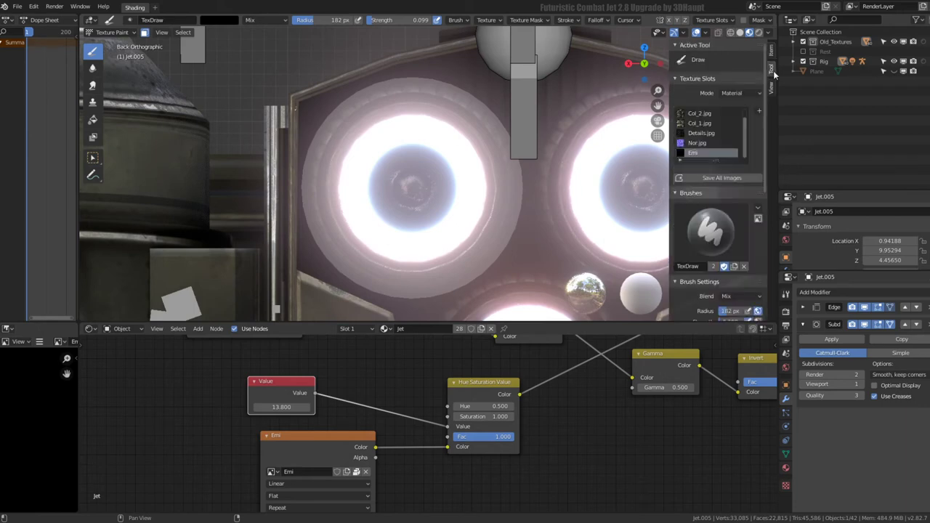
{"action": "scroll", "coordinate": [731, 249], "scroll_direction": "down", "scroll_amount": 3}
{"action": "scroll", "coordinate": [724, 240], "scroll_direction": "down", "scroll_amount": 2}
{"action": "left_click_drag", "start_coordinate": [760, 279], "coordinate": [759, 229]}
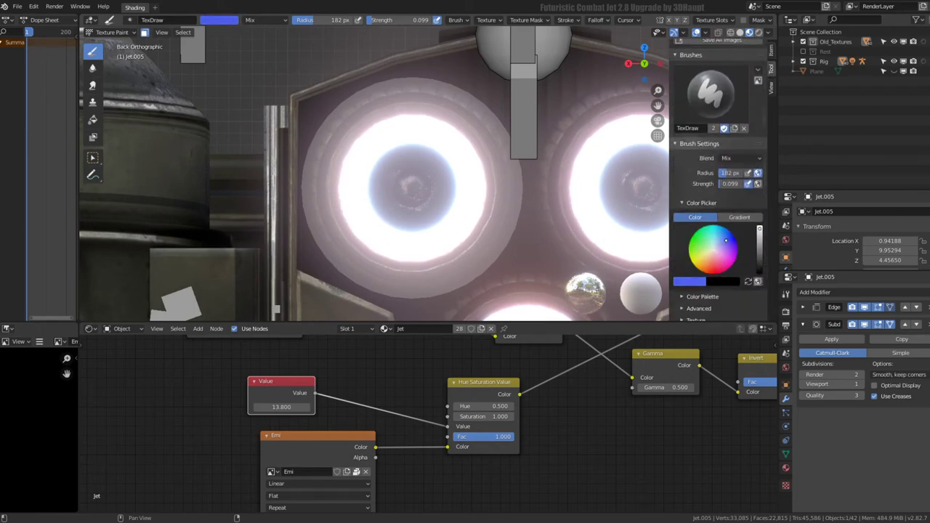
{"action": "left_click", "coordinate": [416, 191]}
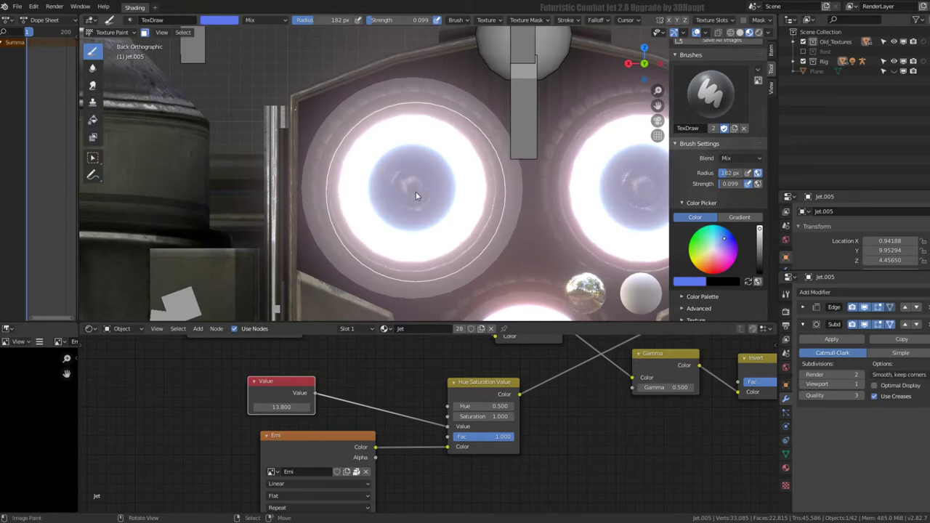
{"action": "left_click", "coordinate": [412, 188]}
{"action": "left_click", "coordinate": [412, 190]}
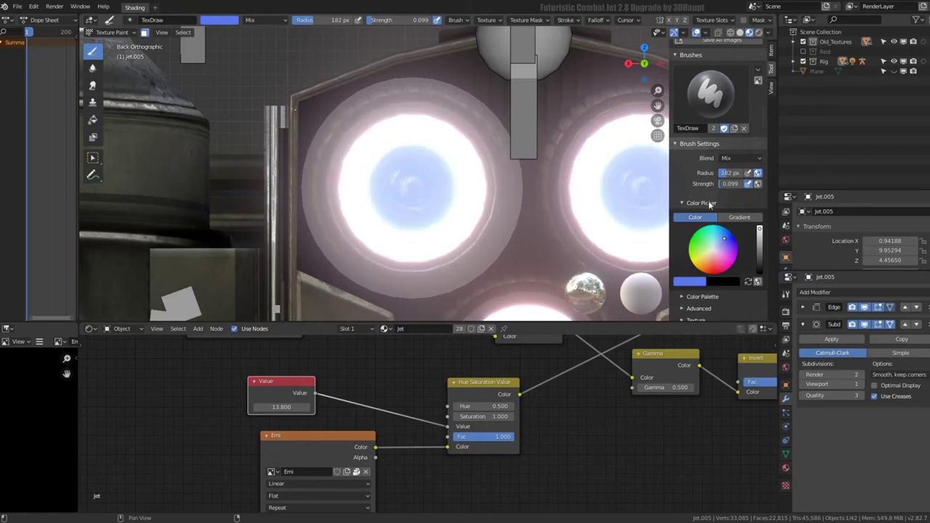
Set the paint colour to black and shrink the brush radius to 86 px
{"action": "left_click_drag", "start_coordinate": [759, 230], "coordinate": [759, 279]}
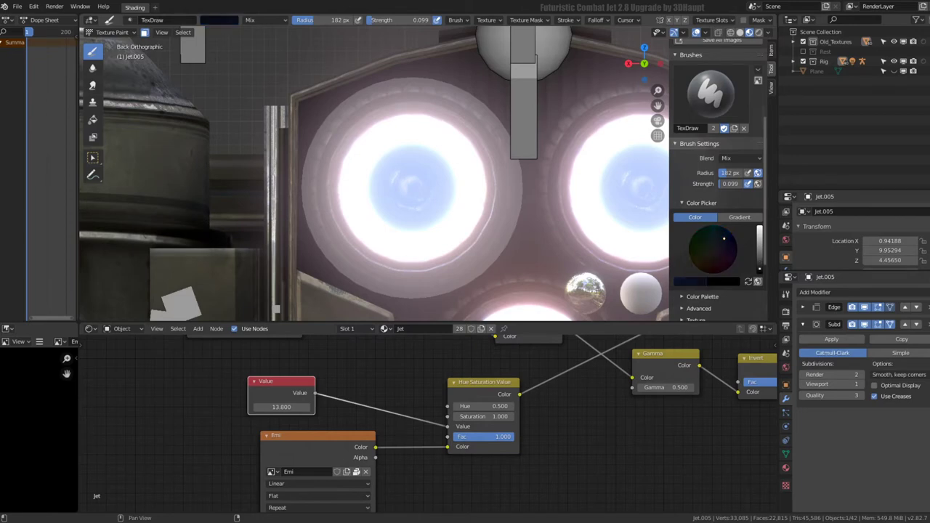
{"action": "key", "text": "f"}
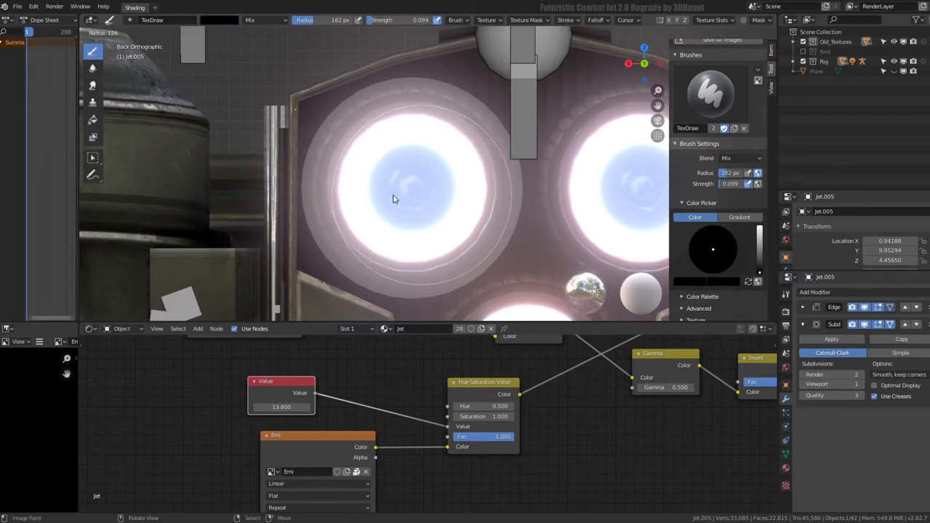
{"action": "left_click", "coordinate": [395, 198]}
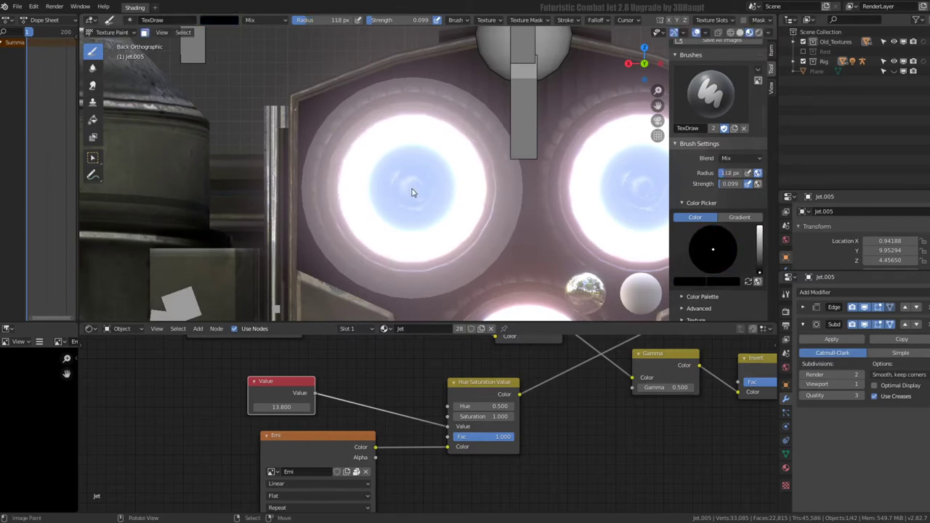
{"action": "key", "text": "f"}
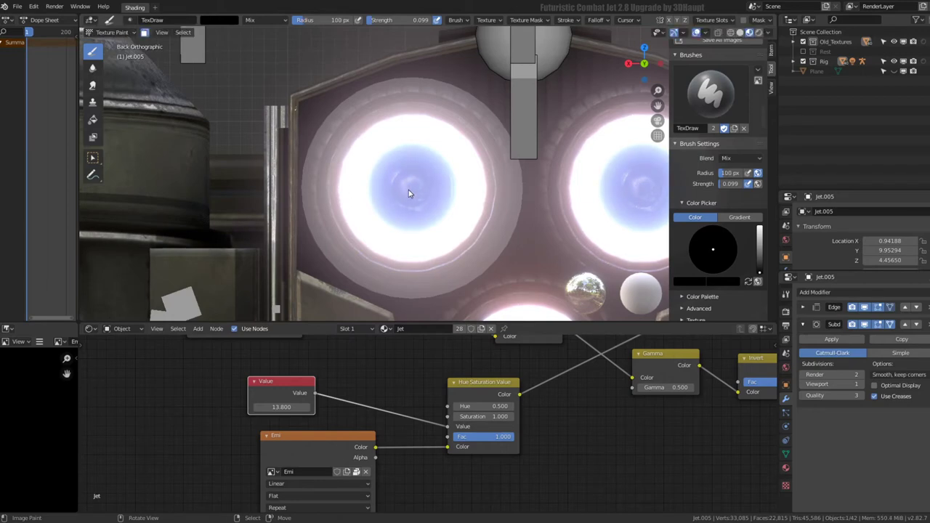
{"action": "key", "text": "f"}
{"action": "left_click", "coordinate": [451, 206]}
{"action": "scroll", "coordinate": [414, 192], "scroll_direction": "down", "scroll_amount": 5}
{"action": "mouse_move", "coordinate": [413, 193]}
{"action": "middle_mouse_down"}
{"action": "mouse_move", "coordinate": [461, 178]}
{"action": "mouse_move", "coordinate": [393, 188]}
{"action": "mouse_move", "coordinate": [337, 111]}
{"action": "middle_mouse_up"}
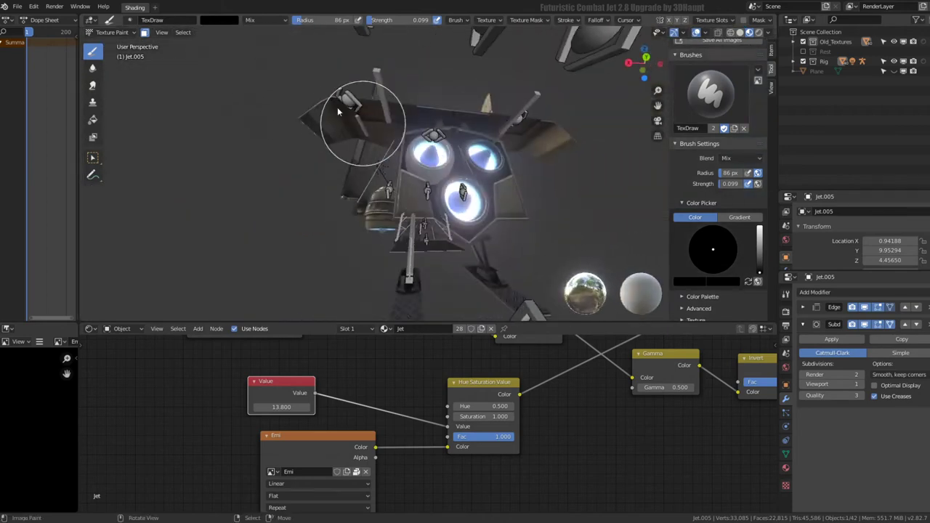
{"action": "left_click", "coordinate": [116, 33]}
Return to Object Mode and raise the emission Value node to 45.600
{"action": "left_click", "coordinate": [113, 43]}
{"action": "middle_click_drag", "start_coordinate": [406, 182], "coordinate": [441, 197]}
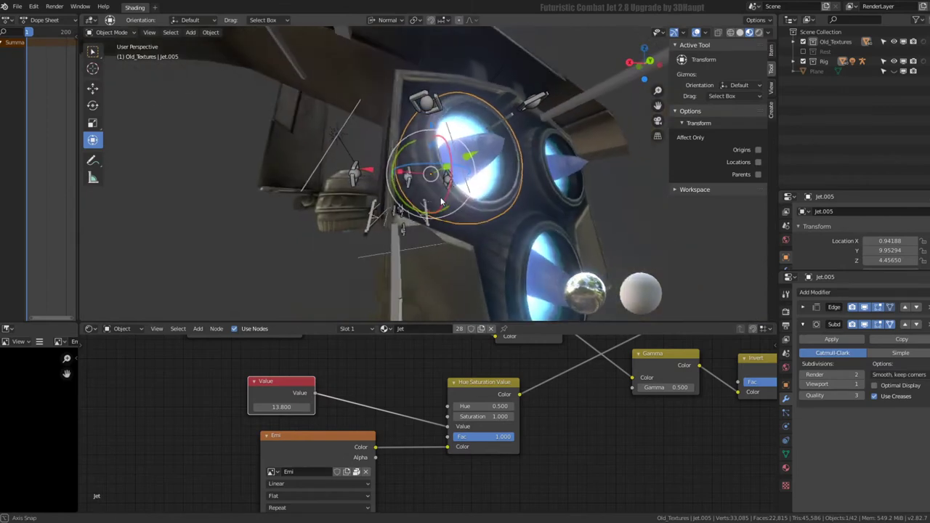
{"action": "middle_click_drag", "start_coordinate": [340, 427], "coordinate": [339, 381]}
{"action": "mouse_move", "coordinate": [278, 362]}
{"action": "left_mouse_down"}
{"action": "mouse_move", "coordinate": [312, 361]}
{"action": "mouse_move", "coordinate": [273, 361]}
{"action": "mouse_move", "coordinate": [291, 361]}
{"action": "left_mouse_up"}
{"action": "mouse_move", "coordinate": [421, 204]}
{"action": "middle_mouse_down"}
{"action": "mouse_move", "coordinate": [466, 168]}
{"action": "mouse_move", "coordinate": [373, 139]}
{"action": "mouse_move", "coordinate": [367, 145]}
{"action": "mouse_move", "coordinate": [472, 114]}
{"action": "middle_mouse_up"}
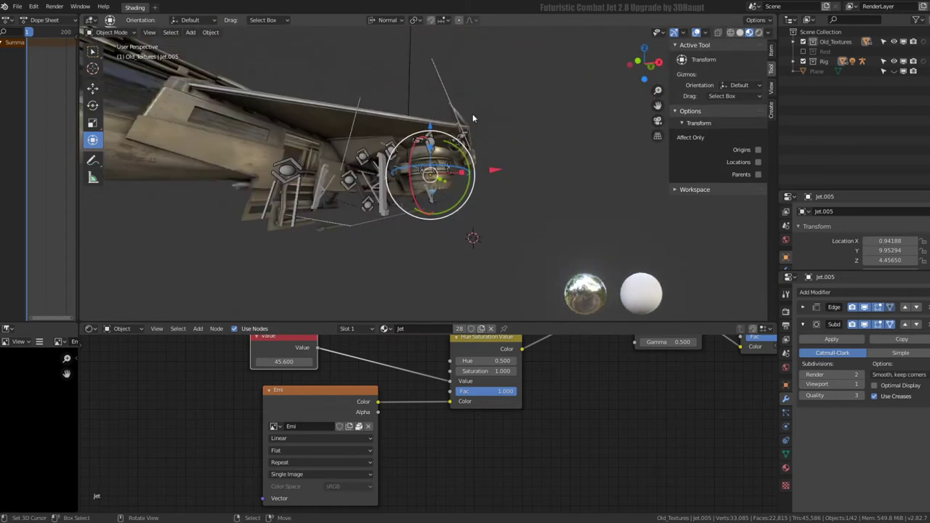
Set the viewport focal length to 35, then lower and raise the glow strength toward 3.000
{"action": "left_click", "coordinate": [772, 83]}
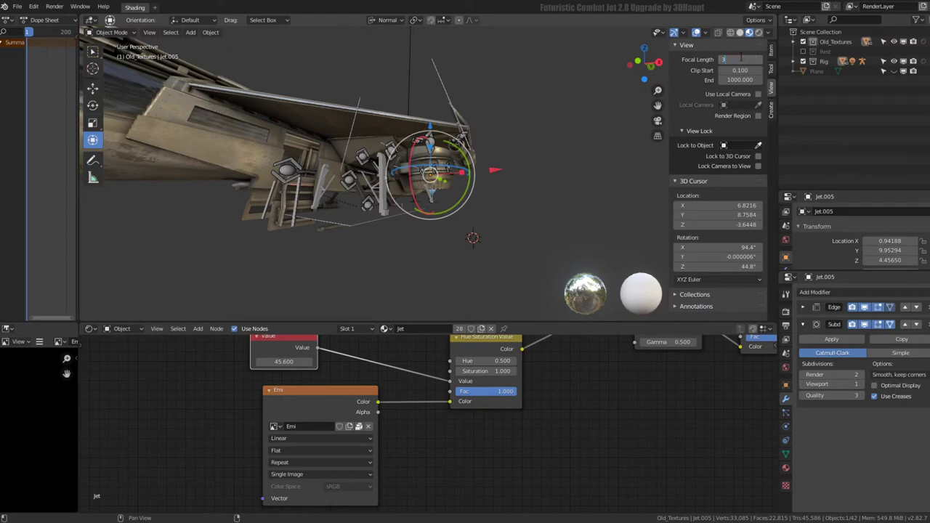
{"action": "type", "text": "5"}
{"action": "key", "text": "Return"}
{"action": "mouse_move", "coordinate": [392, 189]}
{"action": "middle_mouse_down"}
{"action": "mouse_move", "coordinate": [364, 197]}
{"action": "mouse_move", "coordinate": [354, 181]}
{"action": "mouse_move", "coordinate": [312, 216]}
{"action": "middle_mouse_up"}
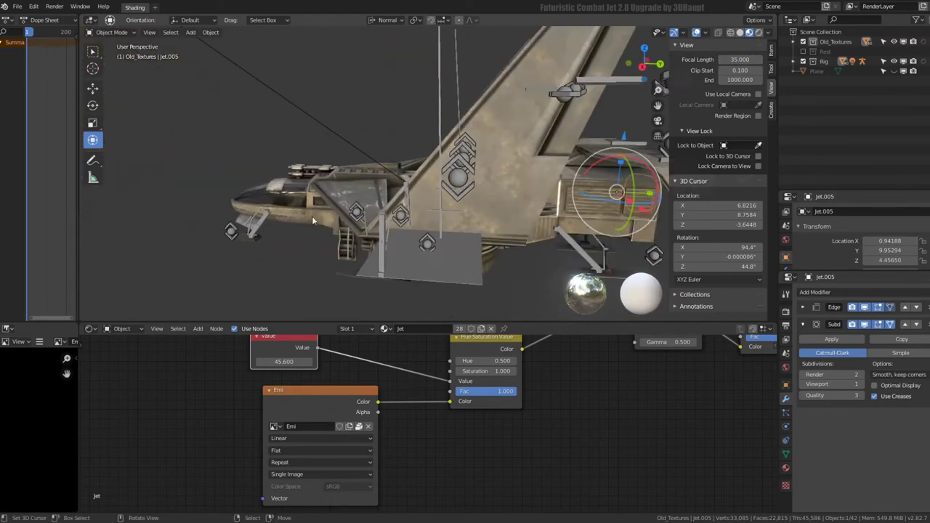
{"action": "mouse_move", "coordinate": [57, 362]}
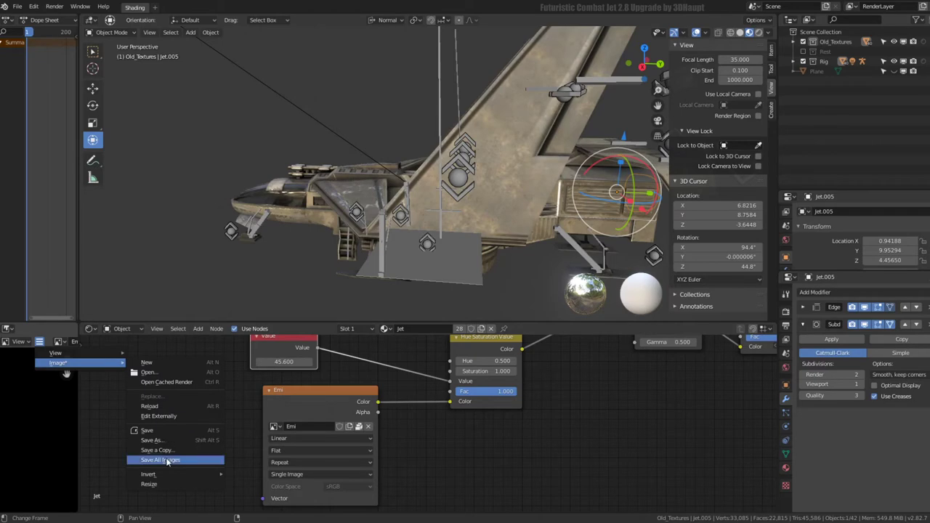
{"action": "mouse_move", "coordinate": [354, 154]}
{"action": "middle_mouse_down"}
{"action": "mouse_move", "coordinate": [273, 109]}
{"action": "mouse_move", "coordinate": [315, 102]}
{"action": "middle_mouse_up"}
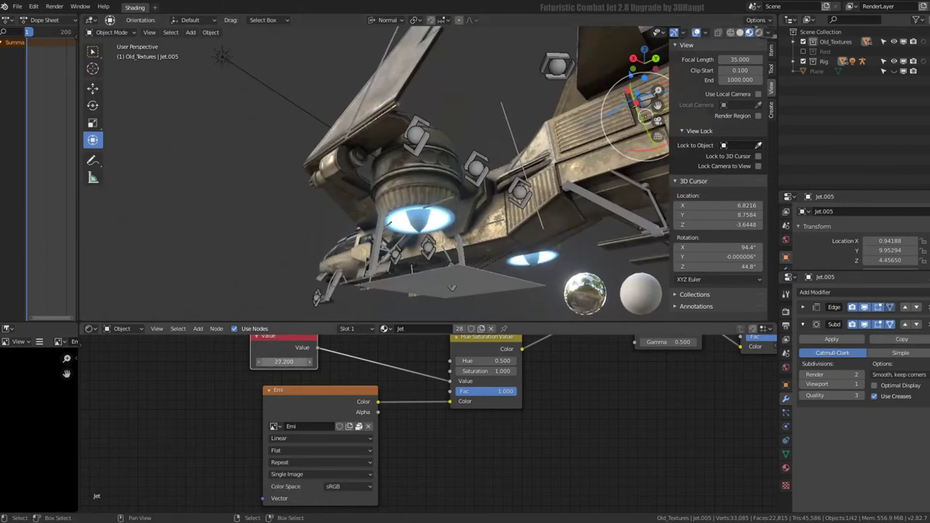
{"action": "left_click_drag", "start_coordinate": [284, 361], "coordinate": [262, 361]}
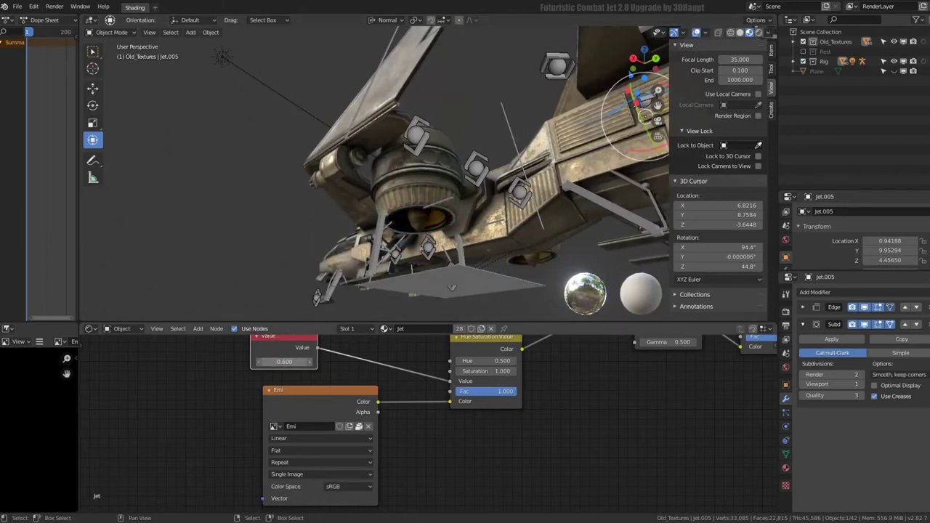
{"action": "left_click_drag", "start_coordinate": [284, 361], "coordinate": [317, 361]}
Select the jet's rig, enter Pose Mode and scale the selected bone up
{"action": "middle_click_drag", "start_coordinate": [388, 208], "coordinate": [427, 192]}
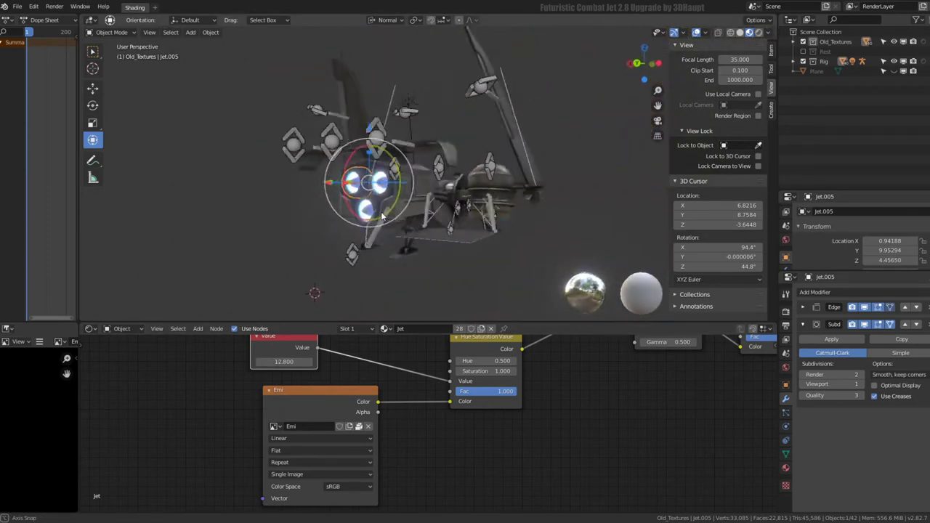
{"action": "mouse_move", "coordinate": [428, 192]}
{"action": "middle_mouse_down"}
{"action": "mouse_move", "coordinate": [561, 203]}
{"action": "mouse_move", "coordinate": [471, 170]}
{"action": "middle_mouse_up"}
{"action": "left_click", "coordinate": [471, 170]}
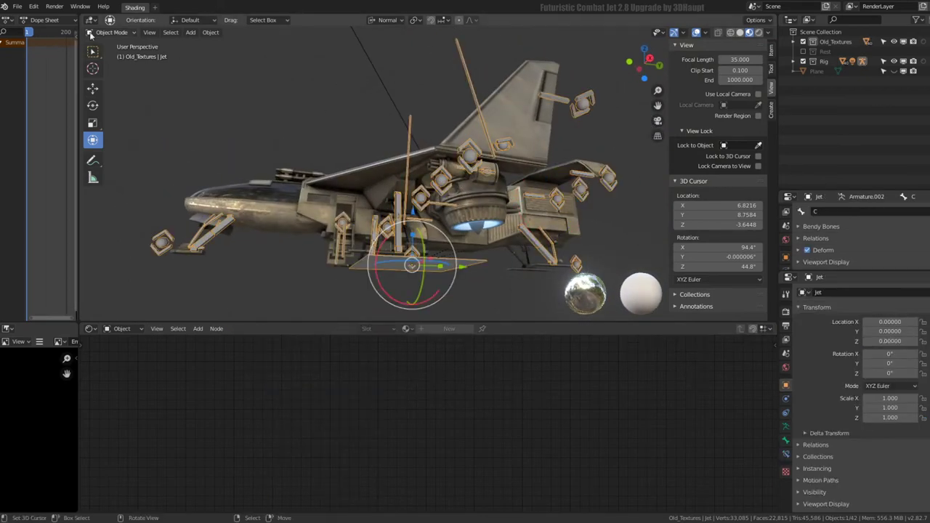
{"action": "left_click", "coordinate": [100, 33]}
{"action": "left_click", "coordinate": [109, 66]}
{"action": "middle_click_drag", "start_coordinate": [407, 189], "coordinate": [465, 174]}
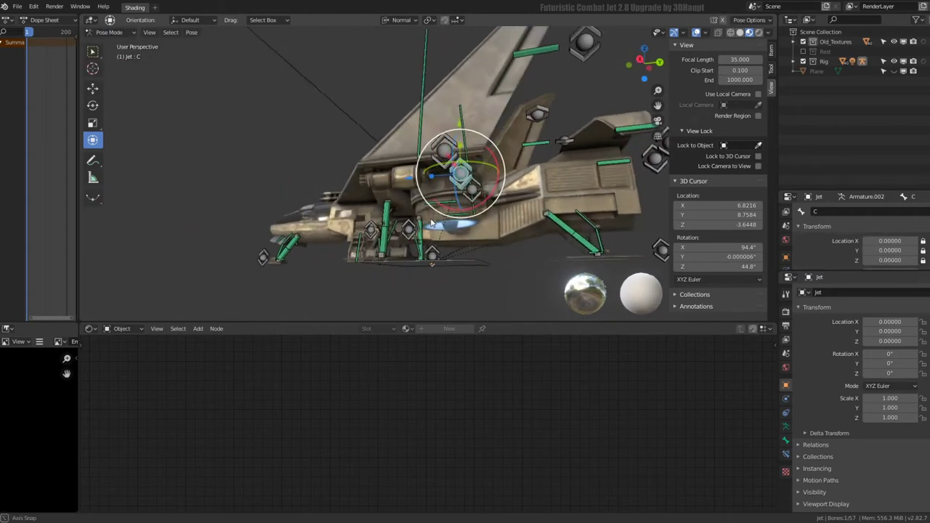
{"action": "key", "text": "s"}
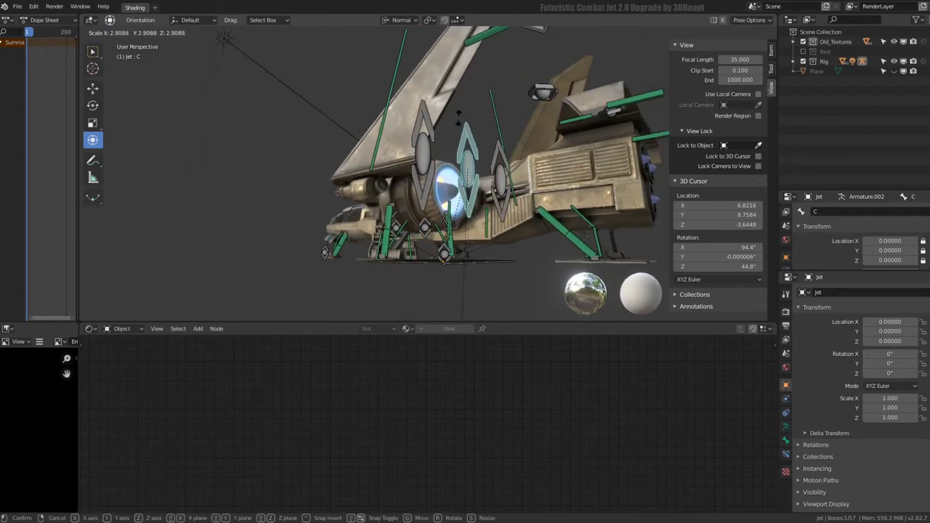
{"action": "left_click", "coordinate": [480, 149]}
Scale the bone back near 1, return to Object Mode and select the engine nozzle mesh
{"action": "scroll", "coordinate": [479, 148], "scroll_direction": "up", "scroll_amount": 4}
{"action": "middle_click_drag", "start_coordinate": [479, 149], "coordinate": [454, 160]}
{"action": "key", "text": "s"}
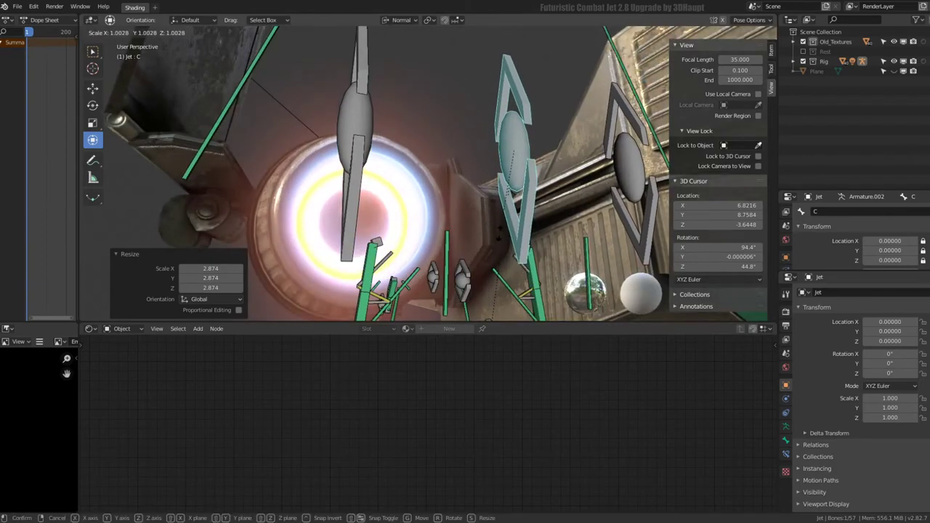
{"action": "left_click", "coordinate": [416, 137]}
{"action": "scroll", "coordinate": [416, 138], "scroll_direction": "down", "scroll_amount": 5}
{"action": "mouse_move", "coordinate": [415, 138]}
{"action": "middle_mouse_down"}
{"action": "mouse_move", "coordinate": [409, 124]}
{"action": "mouse_move", "coordinate": [432, 109]}
{"action": "middle_mouse_up"}
{"action": "scroll", "coordinate": [431, 109], "scroll_direction": "up", "scroll_amount": 2}
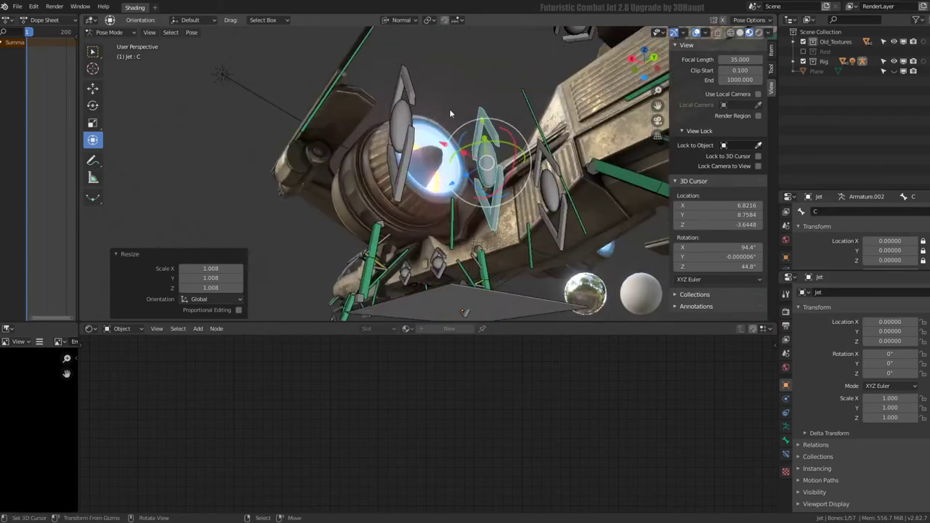
{"action": "key", "text": "ctrl+Tab"}
{"action": "left_click", "coordinate": [440, 215]}
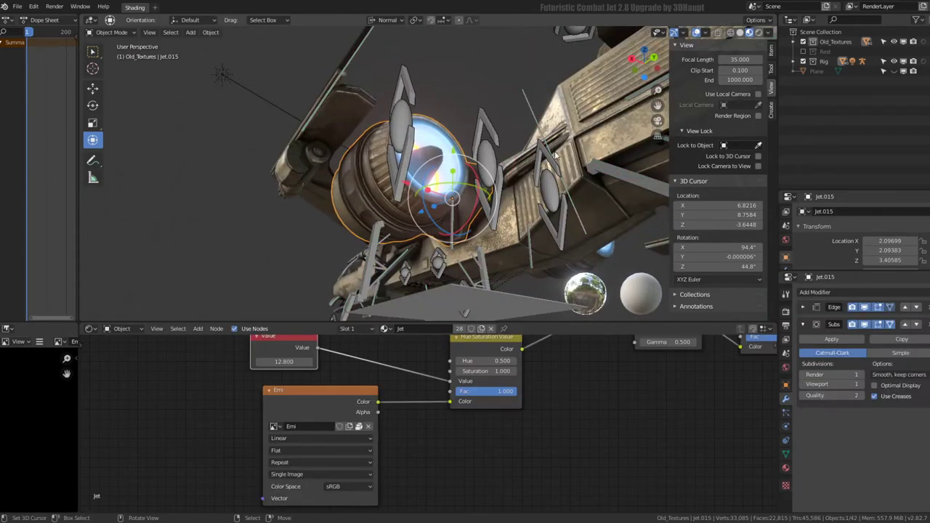
Toggle the rig into Pose Mode and back, then select the turbine engine mesh
{"action": "middle_click_drag", "start_coordinate": [555, 154], "coordinate": [441, 135]}
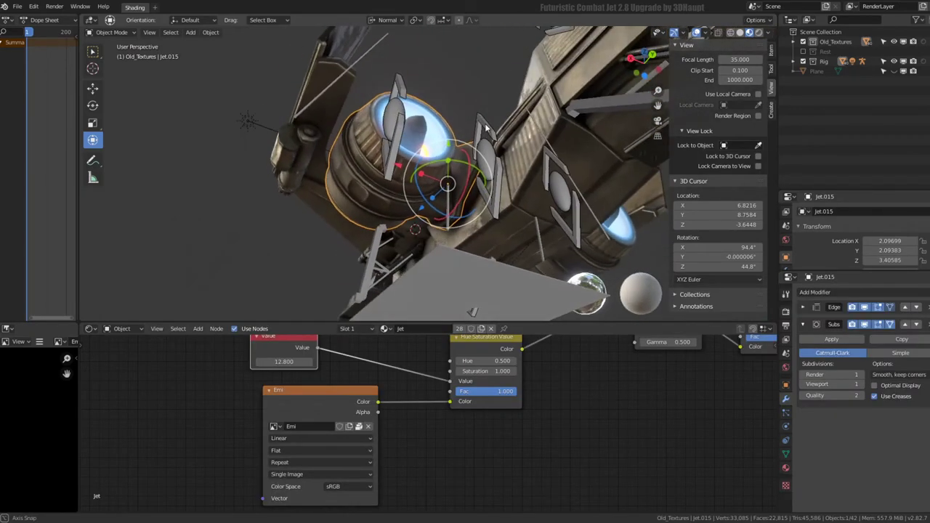
{"action": "middle_click_drag", "start_coordinate": [441, 136], "coordinate": [497, 139]}
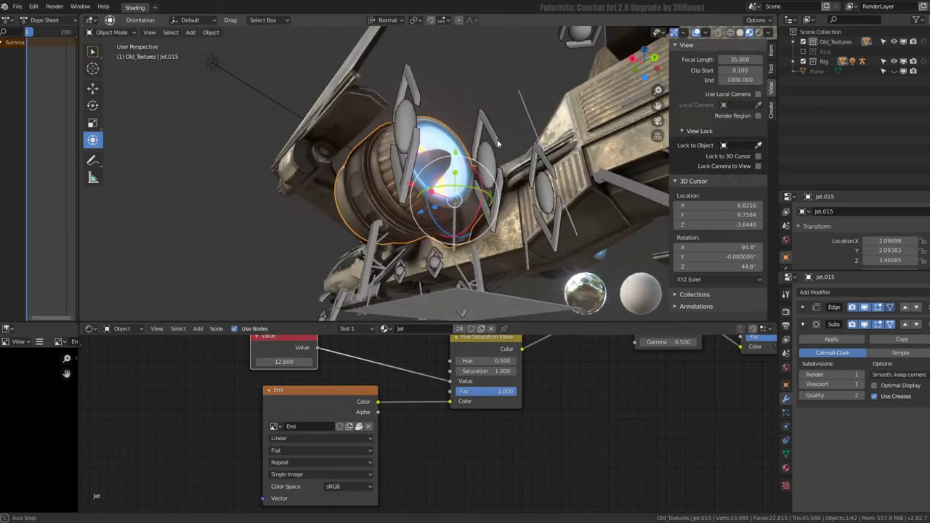
{"action": "left_click", "coordinate": [486, 127]}
{"action": "key", "text": "ctrl+Tab"}
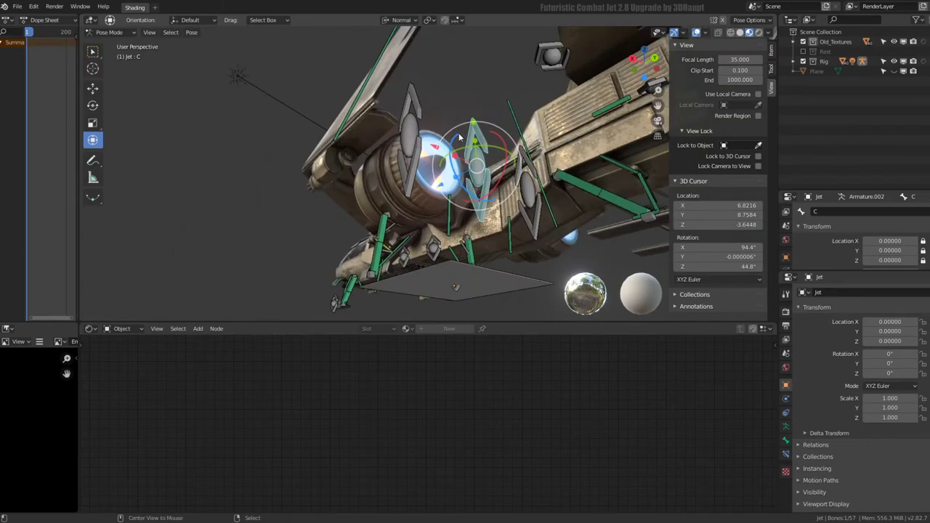
{"action": "key", "text": "alt+e"}
{"action": "scroll", "coordinate": [467, 171], "scroll_direction": "up", "scroll_amount": 3}
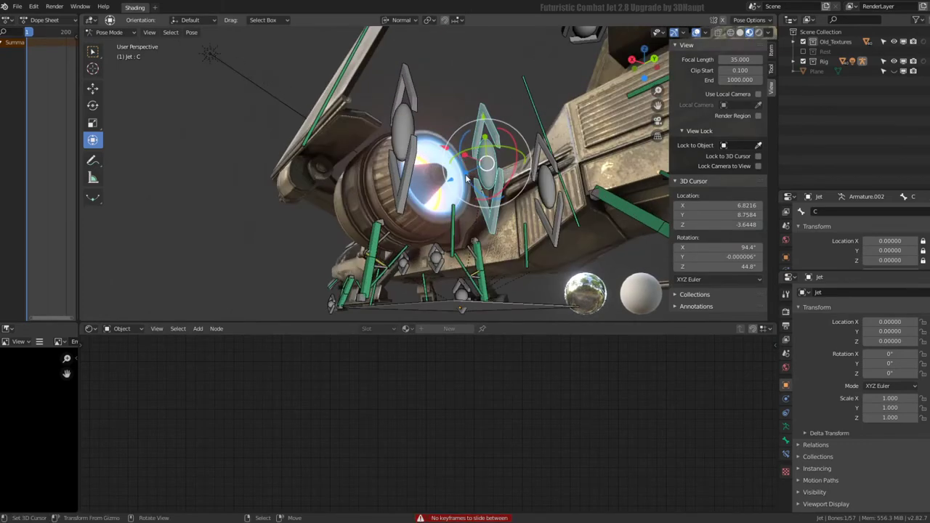
{"action": "mouse_move", "coordinate": [465, 174]}
{"action": "middle_mouse_down"}
{"action": "mouse_move", "coordinate": [509, 170]}
{"action": "mouse_move", "coordinate": [488, 141]}
{"action": "mouse_move", "coordinate": [450, 167]}
{"action": "middle_mouse_up"}
{"action": "key", "text": "ctrl+Tab"}
{"action": "left_click", "coordinate": [508, 171]}
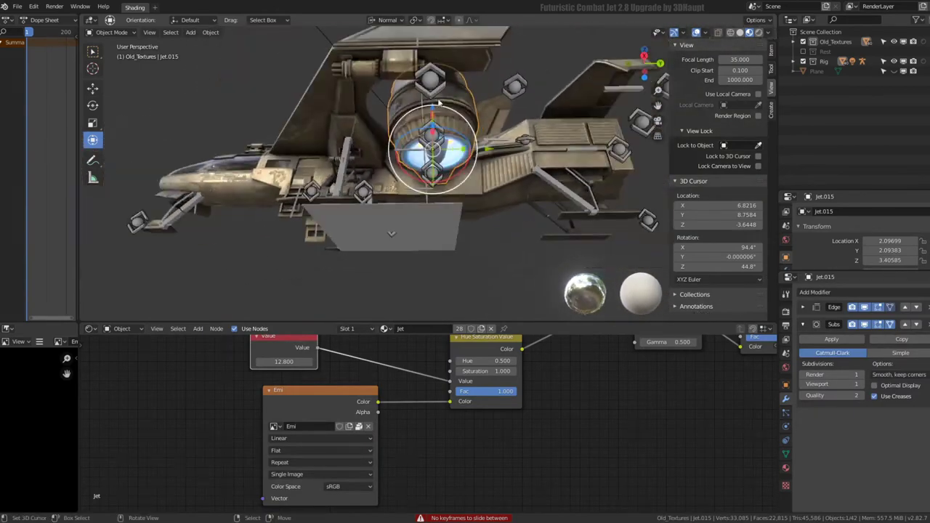
Put Armature.002 in Rest Position from the Armature properties, then select the turbine mesh
{"action": "key", "text": "ctrl+Tab"}
{"action": "left_click", "coordinate": [784, 440]}
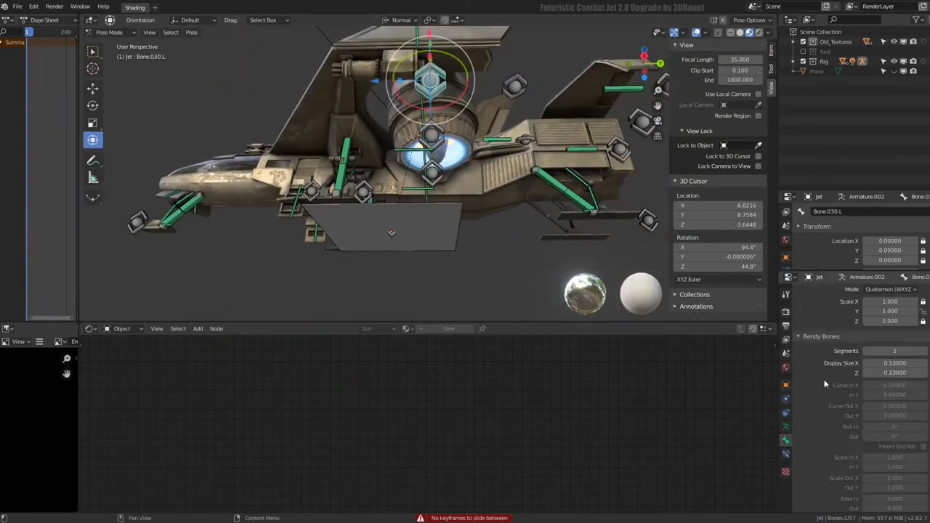
{"action": "left_click", "coordinate": [786, 426]}
{"action": "left_click", "coordinate": [901, 322]}
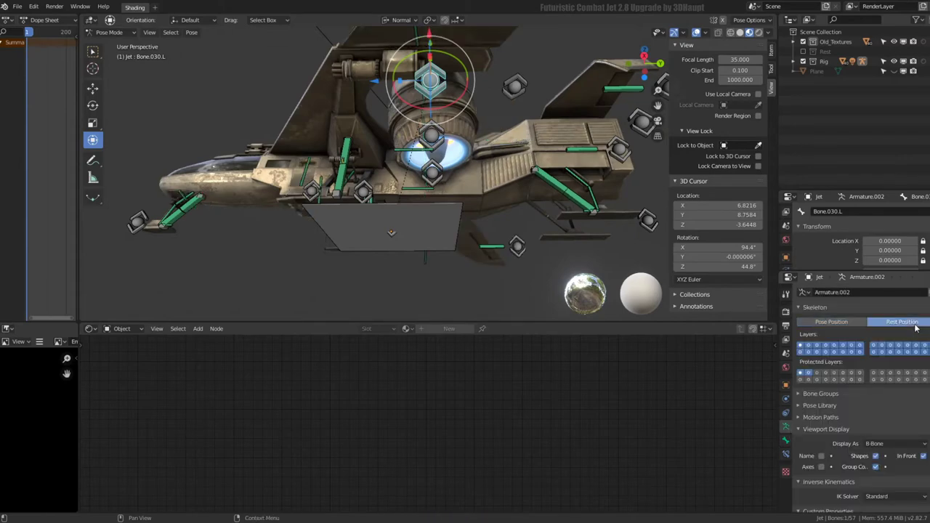
{"action": "scroll", "coordinate": [509, 182], "scroll_direction": "up", "scroll_amount": 3}
{"action": "middle_click_drag", "start_coordinate": [509, 182], "coordinate": [535, 195]}
{"action": "key", "text": "KP_1"}
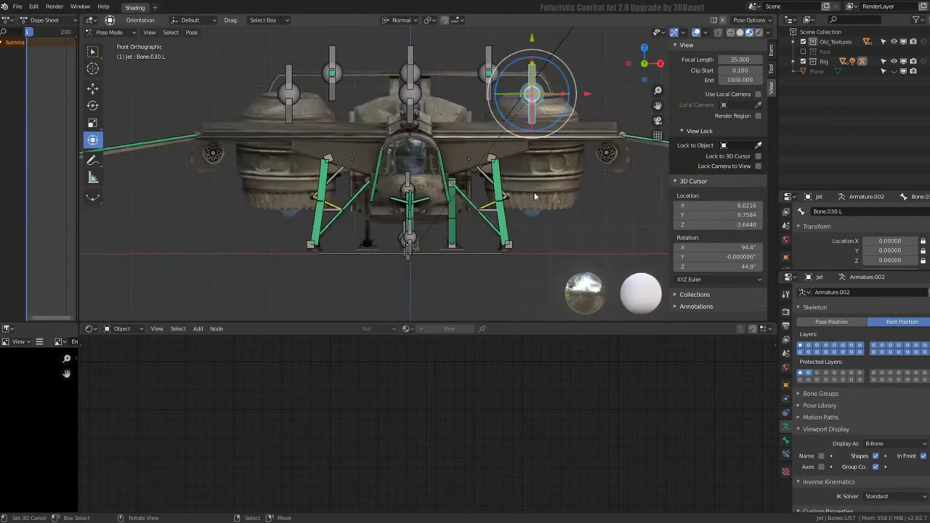
{"action": "key", "text": "KP_3"}
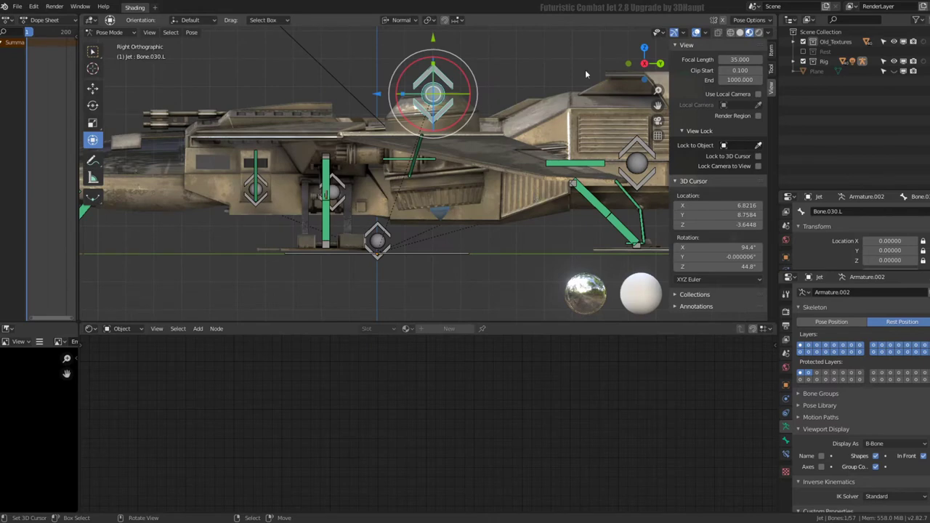
{"action": "left_click", "coordinate": [476, 115]}
{"action": "middle_click_drag", "start_coordinate": [477, 115], "coordinate": [487, 105]}
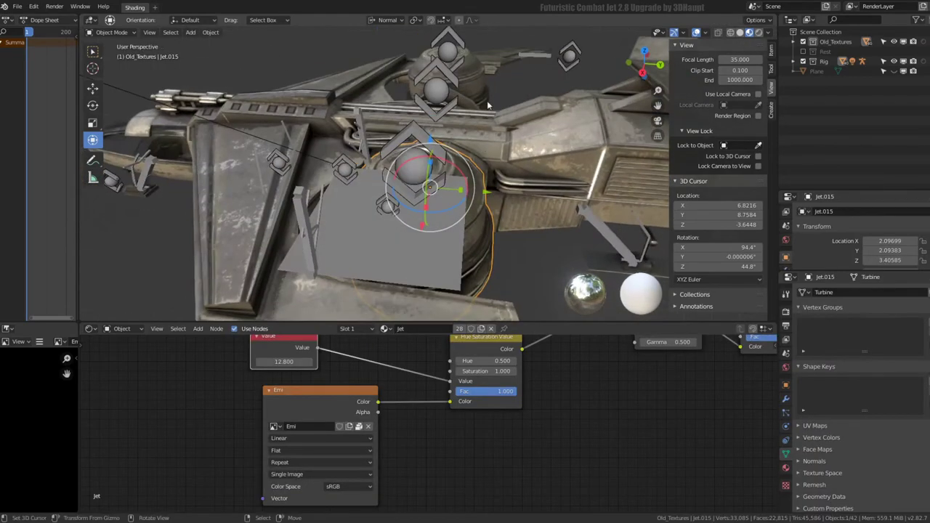
Add Jet.020 to the selection and set its Y and Z rotation to 0
{"action": "left_click", "coordinate": [486, 87], "text": "shift"}
{"action": "key", "text": "KP_1"}
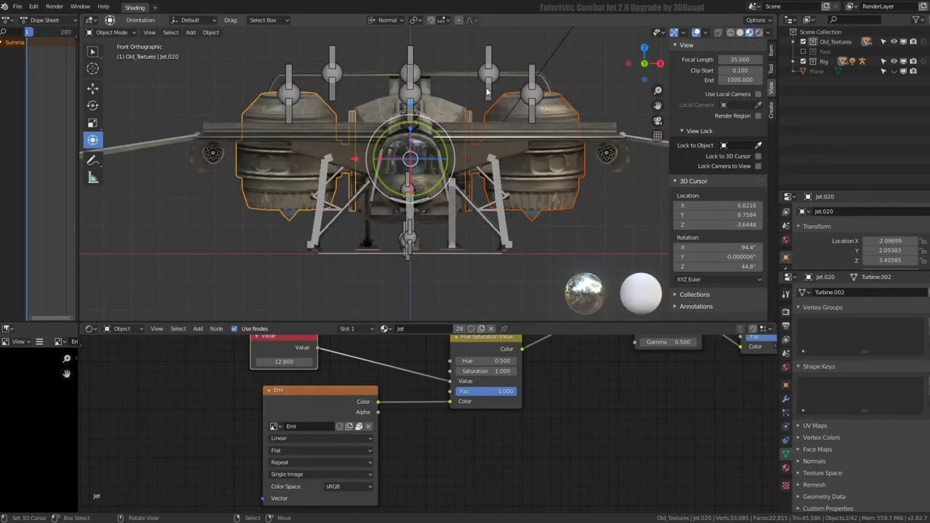
{"action": "key", "text": "KP_3"}
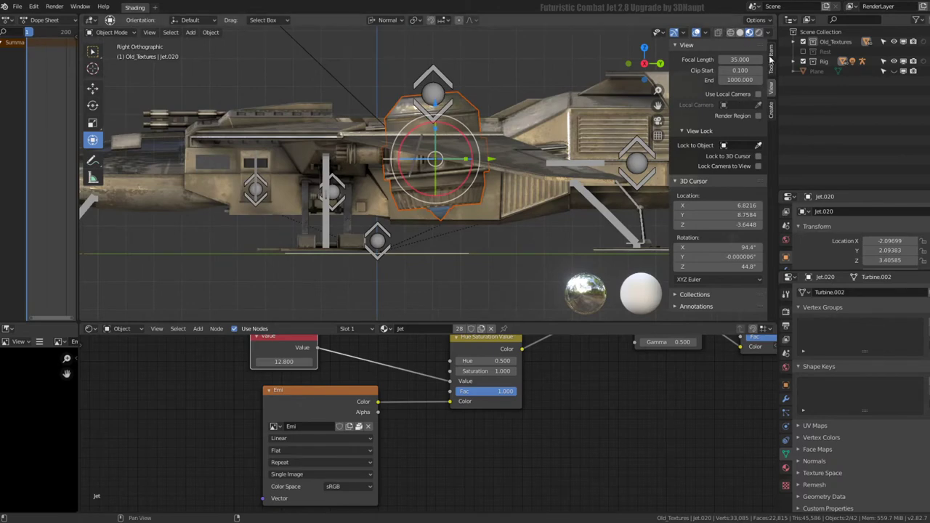
{"action": "left_click", "coordinate": [771, 50]}
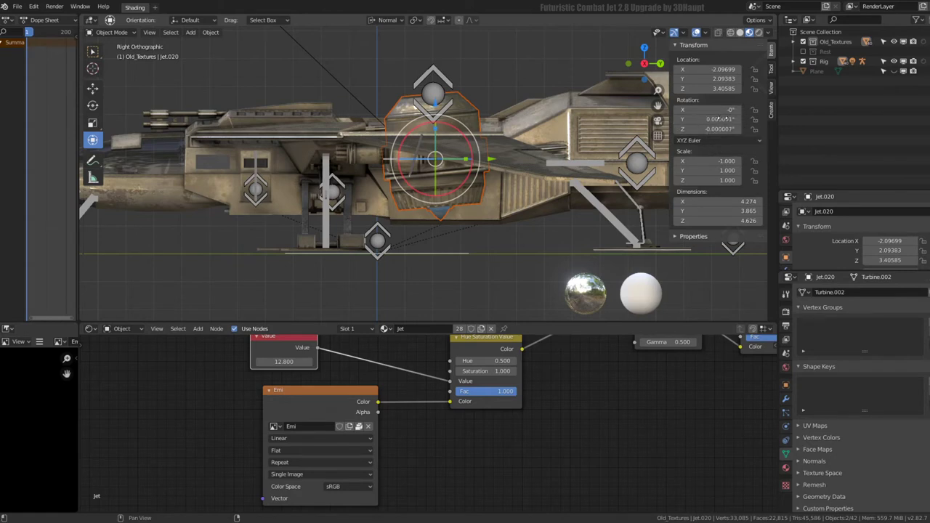
{"action": "type", "text": "0"}
{"action": "key", "text": "Tab"}
{"action": "type", "text": "0"}
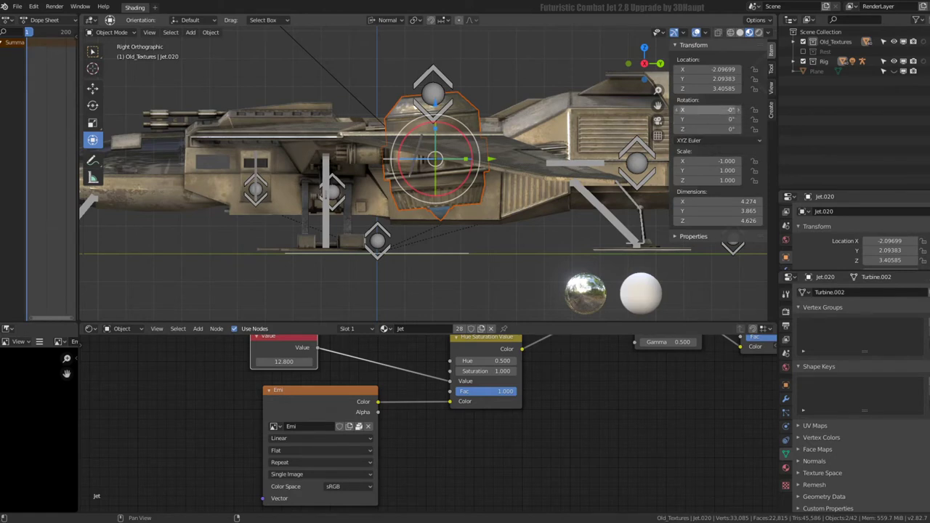
Tilt the turbine to -4.86° about X and enter Edit Mode
{"action": "scroll", "coordinate": [550, 171], "scroll_direction": "up", "scroll_amount": 1}
{"action": "scroll", "coordinate": [553, 163], "scroll_direction": "up", "scroll_amount": 1}
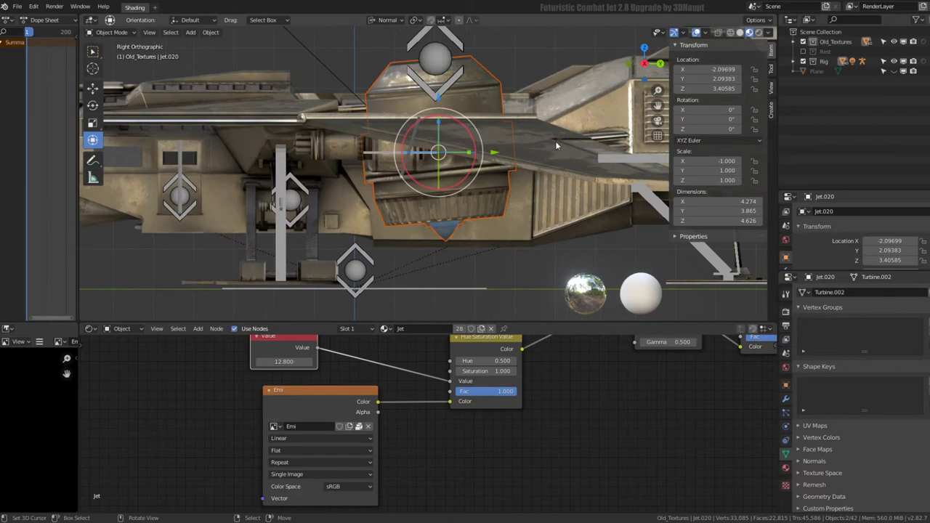
{"action": "scroll", "coordinate": [559, 156], "scroll_direction": "up", "scroll_amount": 3}
{"action": "scroll", "coordinate": [552, 149], "scroll_direction": "down", "scroll_amount": 2}
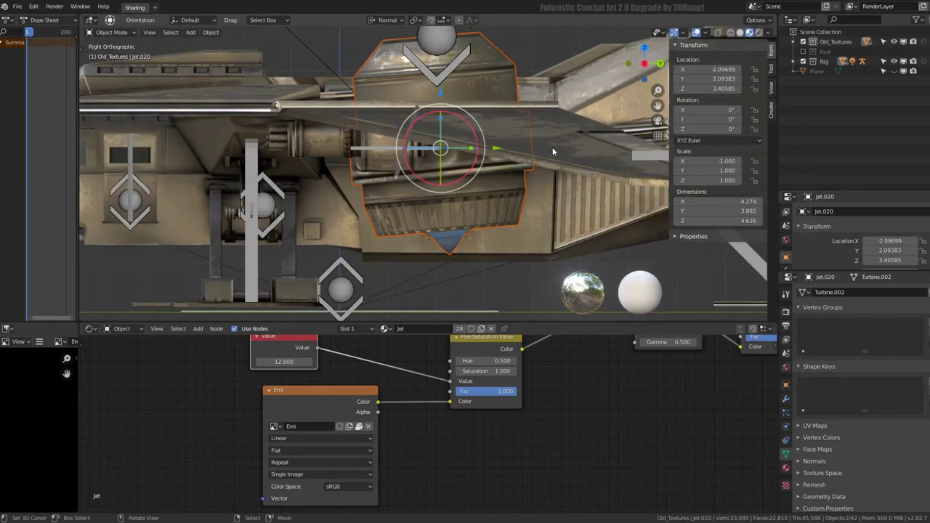
{"action": "scroll", "coordinate": [537, 131], "scroll_direction": "down", "scroll_amount": 2}
{"action": "scroll", "coordinate": [537, 131], "scroll_direction": "up", "scroll_amount": 4}
{"action": "key", "text": "r"}
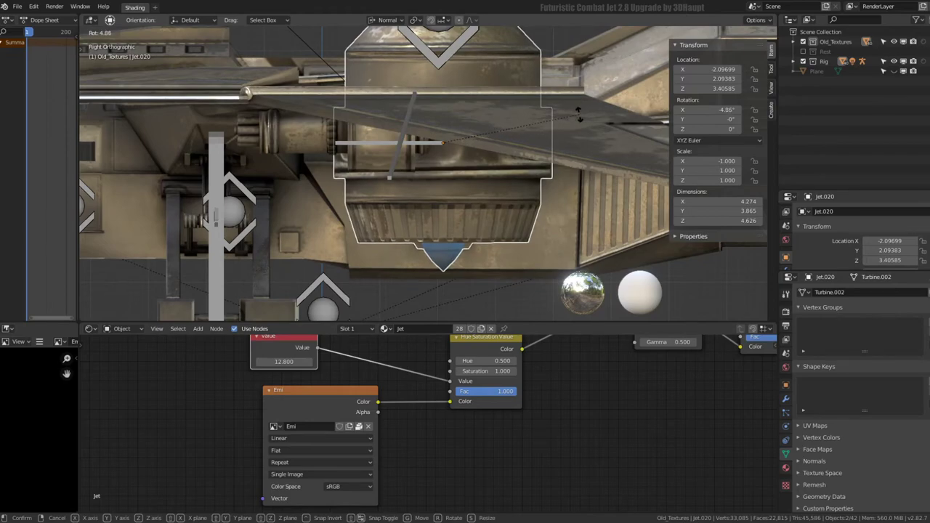
{"action": "left_click", "coordinate": [579, 114]}
{"action": "mouse_move", "coordinate": [579, 114]}
{"action": "middle_mouse_down"}
{"action": "mouse_move", "coordinate": [469, 138]}
{"action": "mouse_move", "coordinate": [465, 127]}
{"action": "mouse_move", "coordinate": [502, 149]}
{"action": "mouse_move", "coordinate": [427, 125]}
{"action": "middle_mouse_up"}
{"action": "key", "text": "Tab"}
Leave Edit Mode, undo the accidental armature Pose Mode, and frame turbine Jet.015
{"action": "key", "text": "KP_1"}
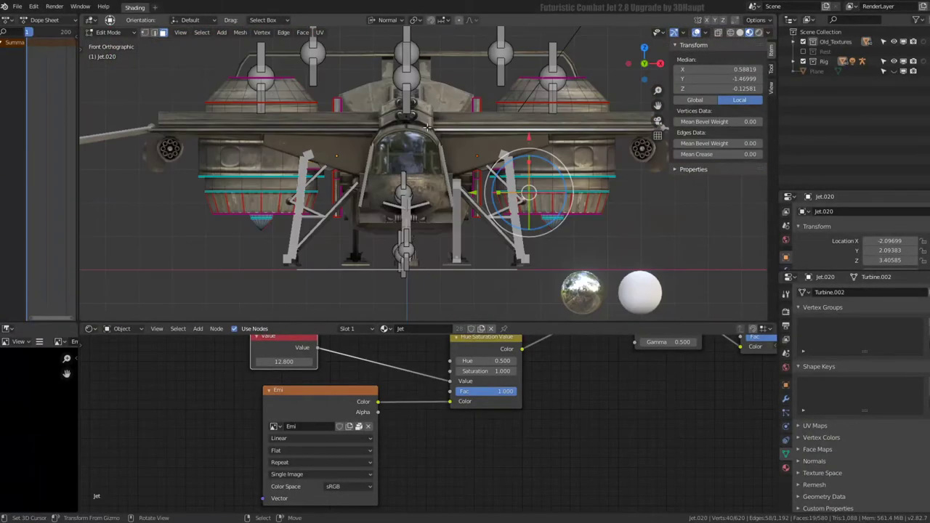
{"action": "key", "text": "KP_3"}
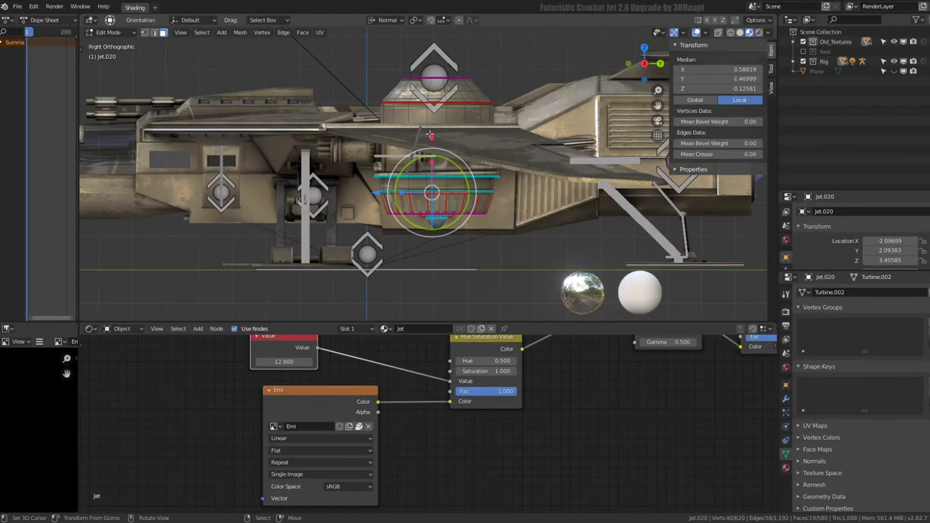
{"action": "middle_click_drag", "start_coordinate": [431, 135], "coordinate": [464, 150]}
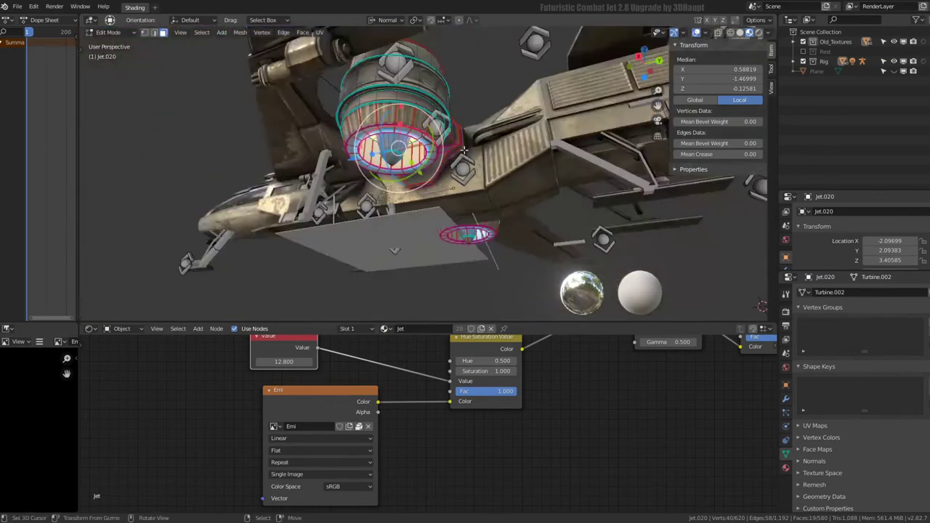
{"action": "key", "text": "Tab"}
{"action": "middle_click_drag", "start_coordinate": [464, 149], "coordinate": [494, 142]}
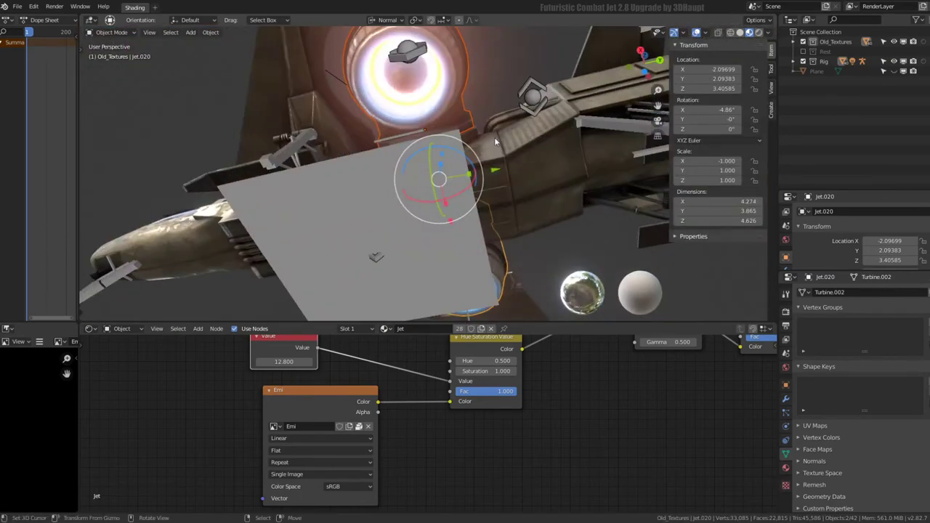
{"action": "left_click", "coordinate": [440, 152]}
{"action": "key", "text": "ctrl+Tab"}
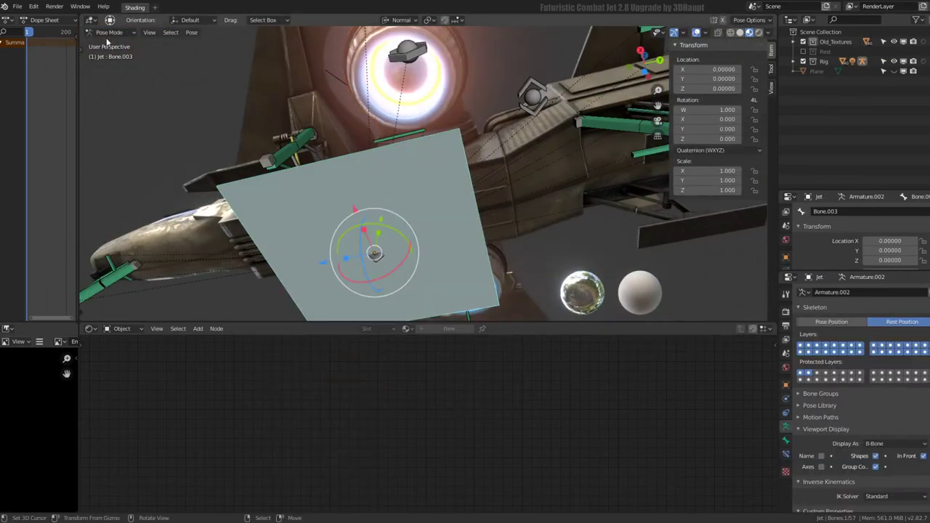
{"action": "left_click", "coordinate": [107, 32]}
{"action": "left_click", "coordinate": [109, 43]}
{"action": "mouse_move", "coordinate": [457, 146]}
{"action": "middle_mouse_down"}
{"action": "mouse_move", "coordinate": [460, 136]}
{"action": "mouse_move", "coordinate": [356, 211]}
{"action": "mouse_move", "coordinate": [482, 146]}
{"action": "middle_mouse_up"}
{"action": "left_click", "coordinate": [477, 125]}
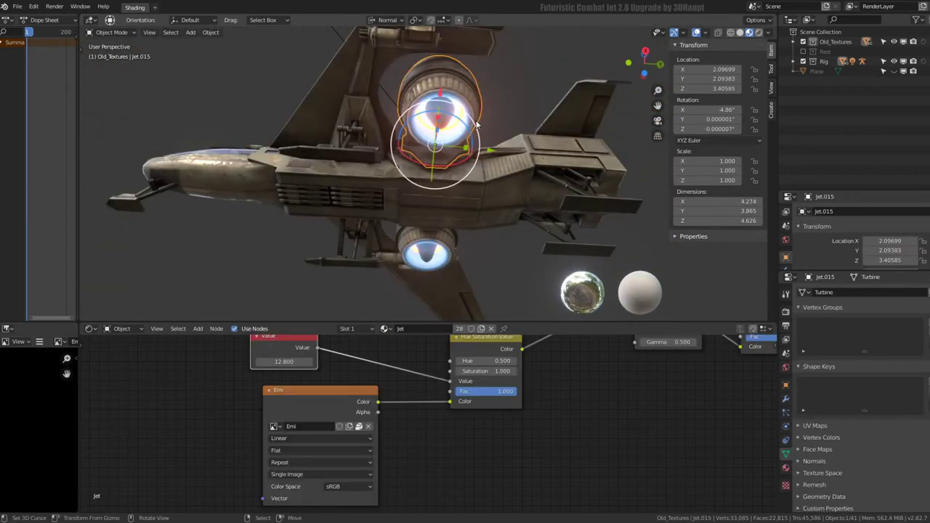
{"action": "key", "text": "KP_Decimal"}
Select Jet.015's exhaust edge loop in Edit Mode and turn on X-ray
{"action": "key", "text": "Tab"}
{"action": "middle_click_drag", "start_coordinate": [477, 125], "coordinate": [486, 167]}
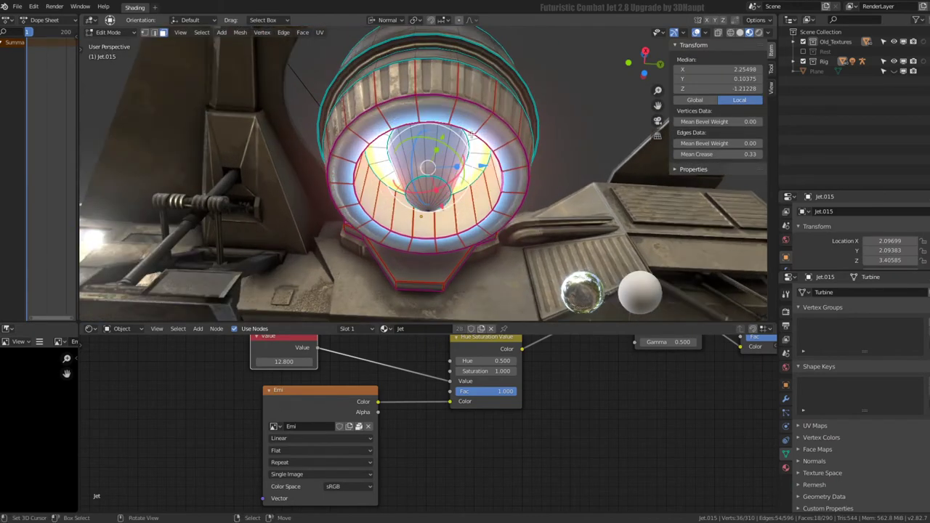
{"action": "left_click", "coordinate": [513, 132]}
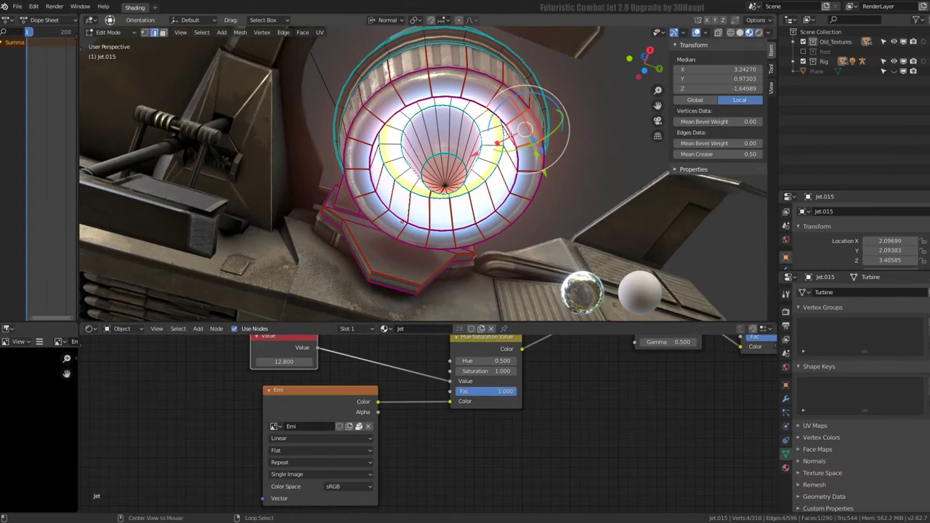
{"action": "left_click", "coordinate": [524, 130], "text": "alt"}
{"action": "middle_click_drag", "start_coordinate": [524, 130], "coordinate": [525, 200]}
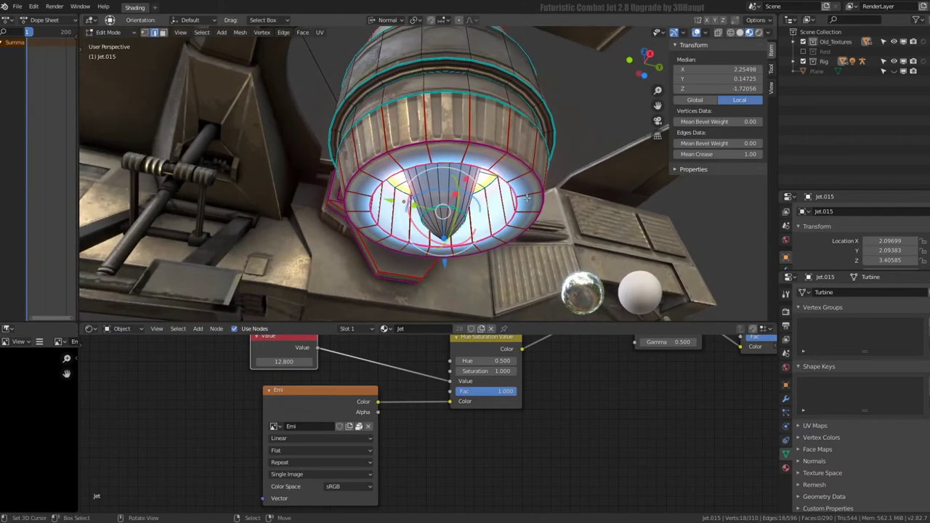
{"action": "mouse_move", "coordinate": [526, 197]}
{"action": "middle_mouse_down"}
{"action": "mouse_move", "coordinate": [503, 145]}
{"action": "mouse_move", "coordinate": [516, 121]}
{"action": "middle_mouse_up"}
{"action": "left_click", "coordinate": [516, 120], "text": "alt"}
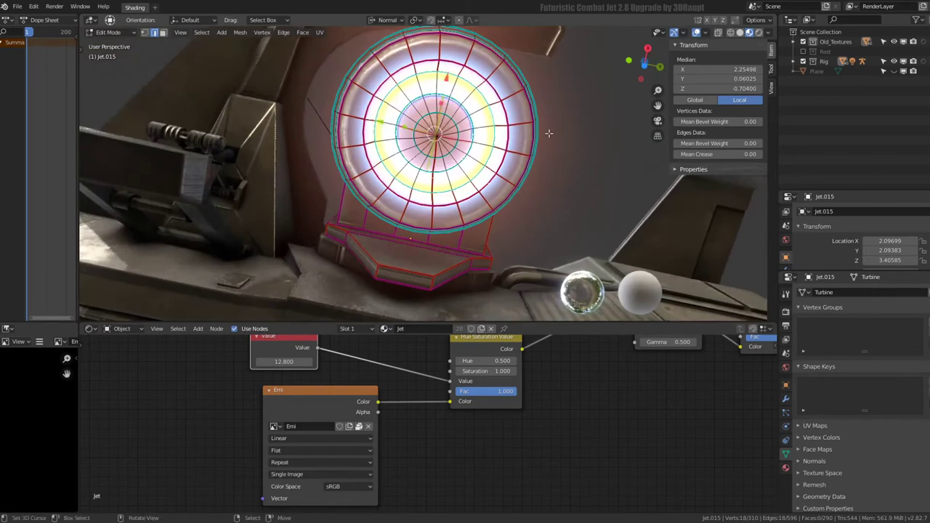
{"action": "key", "text": "KP_1"}
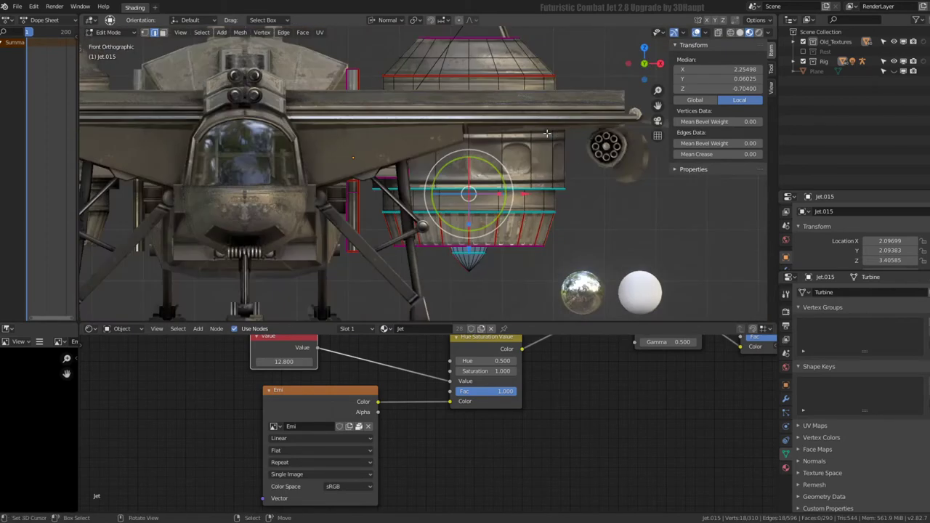
{"action": "key", "text": "KP_3"}
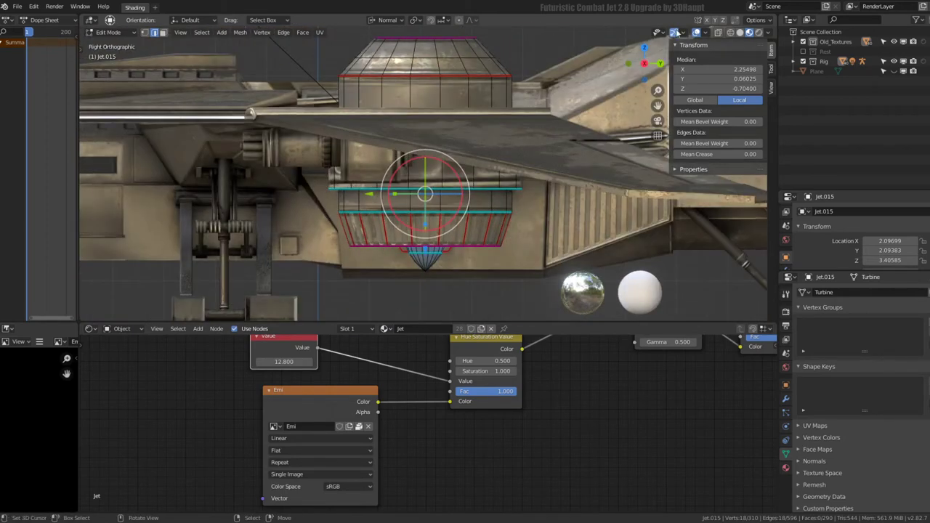
{"action": "left_click", "coordinate": [729, 33]}
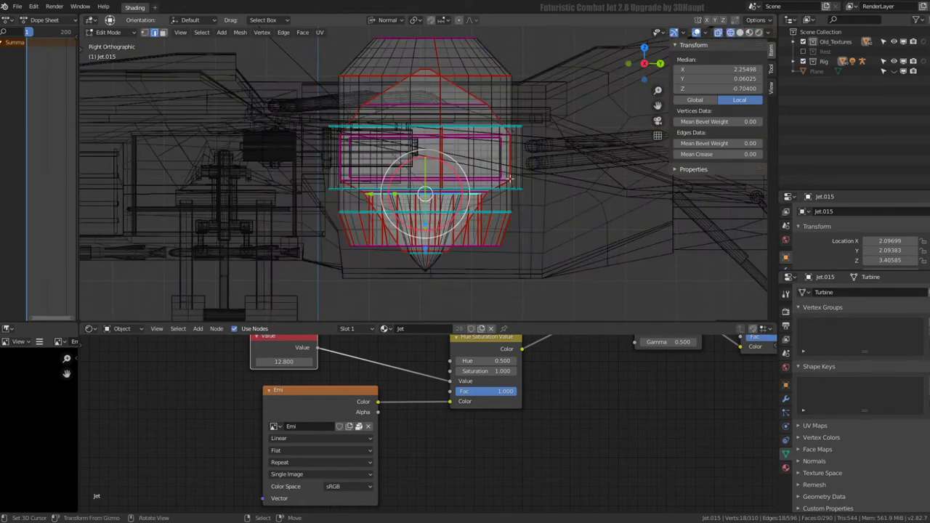
Extrude the exhaust loop 2.585 units down along Global Z
{"action": "key", "text": "Tab"}
{"action": "key", "text": "Tab"}
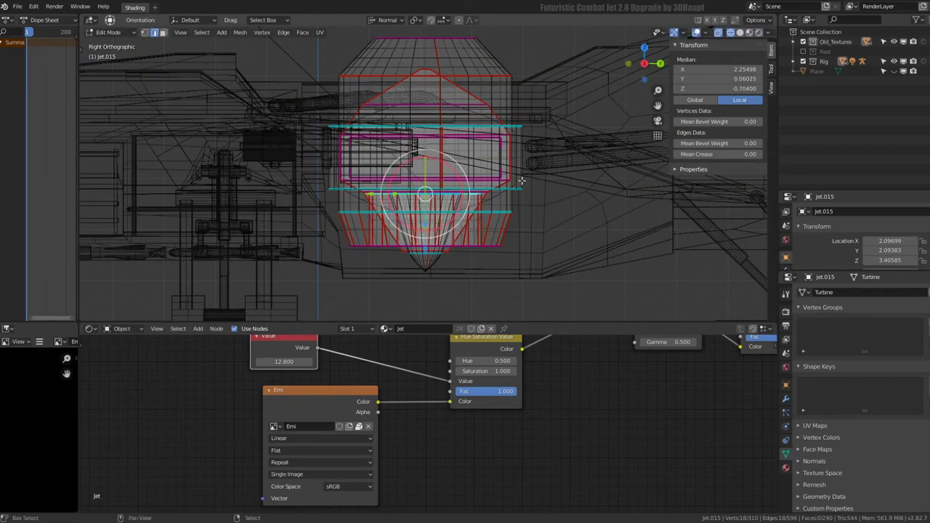
{"action": "key", "text": "e"}
{"action": "key", "text": "Escape"}
{"action": "left_click_drag", "start_coordinate": [657, 106], "coordinate": [664, 38]}
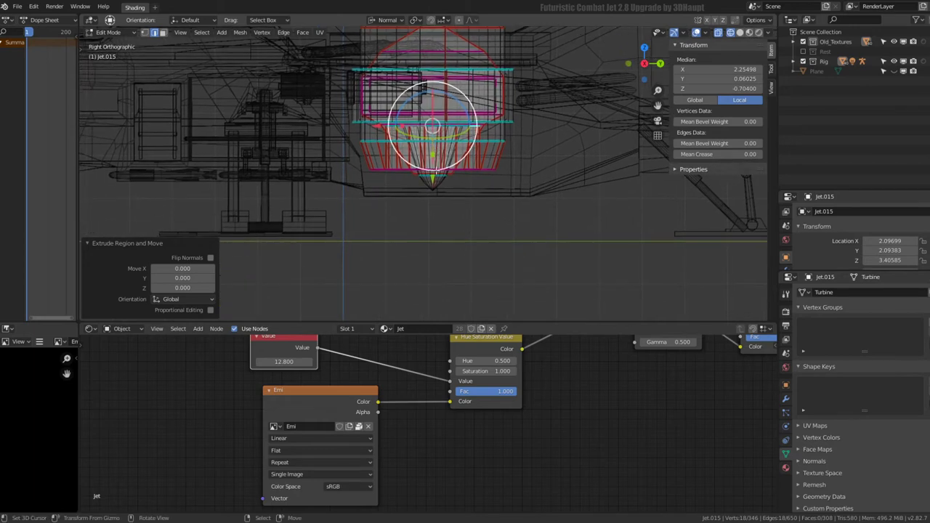
{"action": "left_click", "coordinate": [387, 21]}
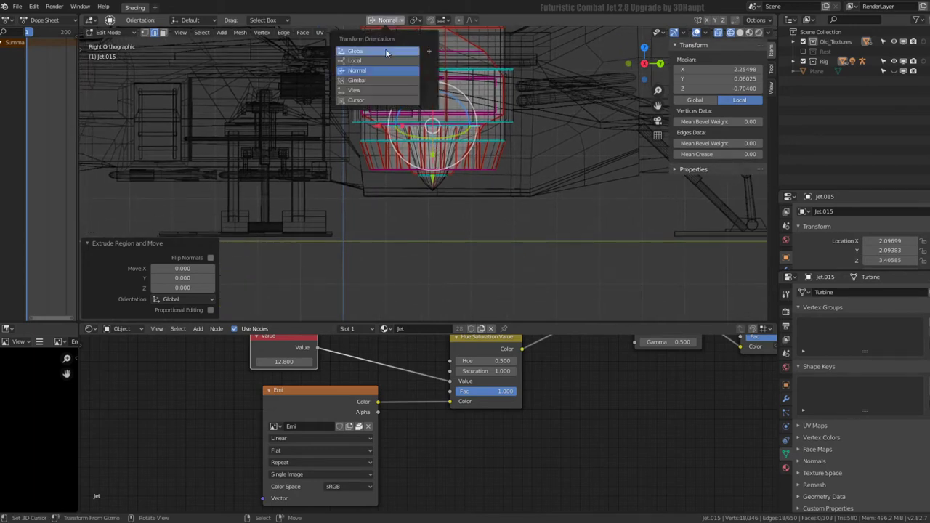
{"action": "left_click", "coordinate": [387, 51]}
{"action": "key", "text": "e"}
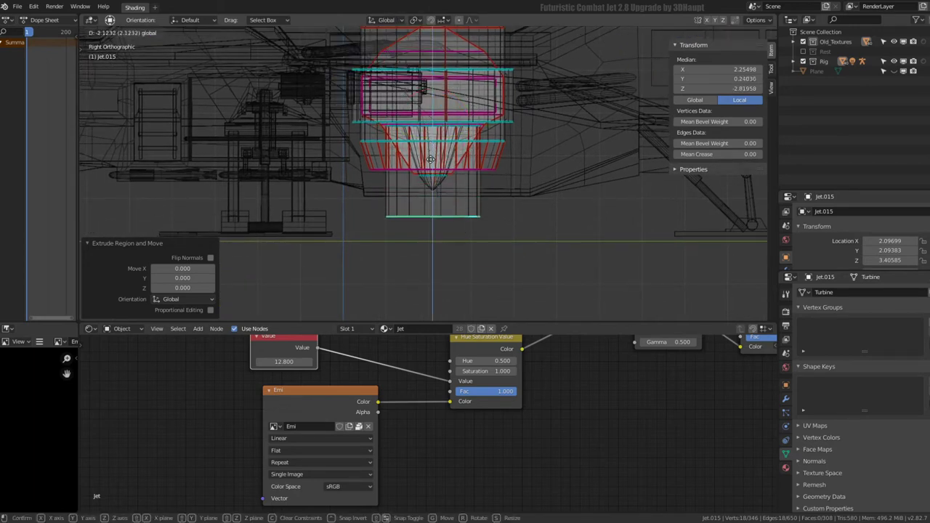
{"action": "left_click", "coordinate": [429, 179]}
{"action": "middle_click_drag", "start_coordinate": [430, 180], "coordinate": [489, 129]}
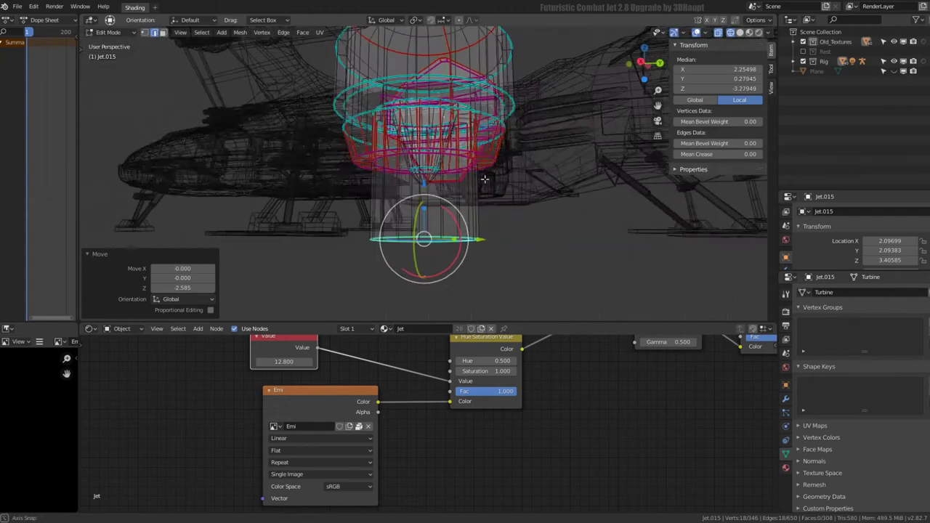
Grow the selection over the new cylinder, recalculate normals outward, and shade it smooth
{"action": "key", "text": "ctrl+KP_Add"}
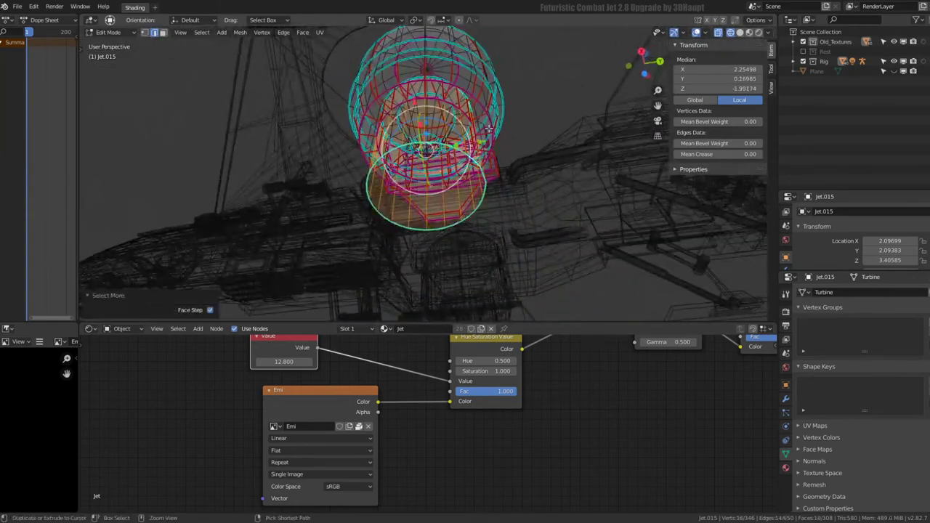
{"action": "middle_click_drag", "start_coordinate": [489, 130], "coordinate": [516, 179]}
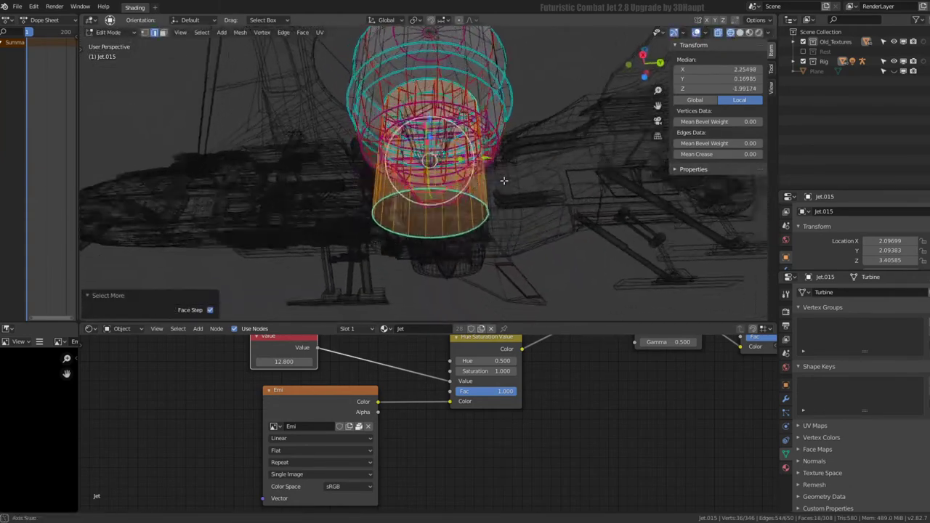
{"action": "left_click", "coordinate": [739, 32]}
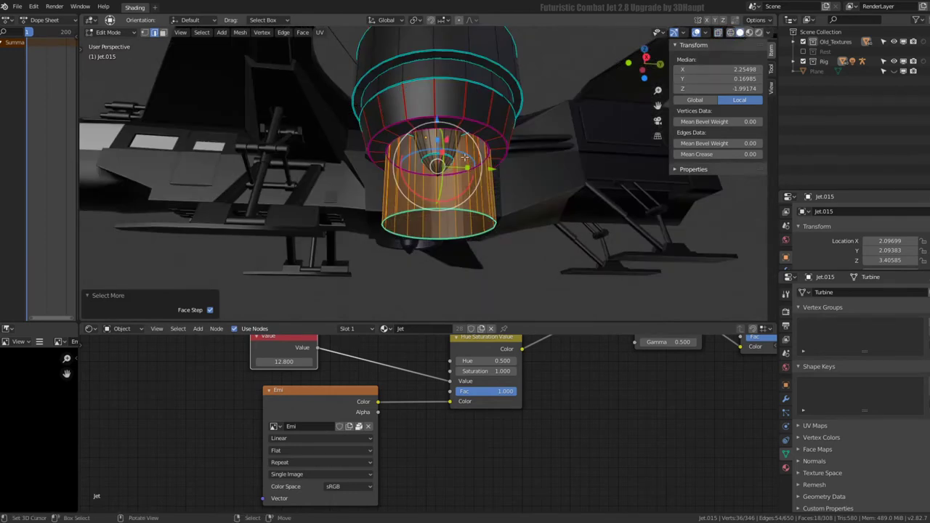
{"action": "key", "text": "shift+n"}
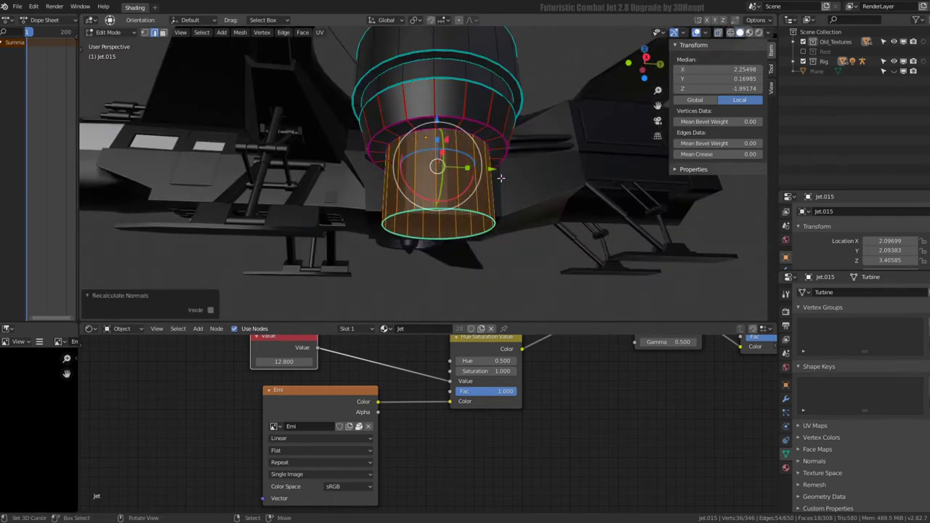
{"action": "key", "text": "q"}
{"action": "mouse_move", "coordinate": [462, 169]}
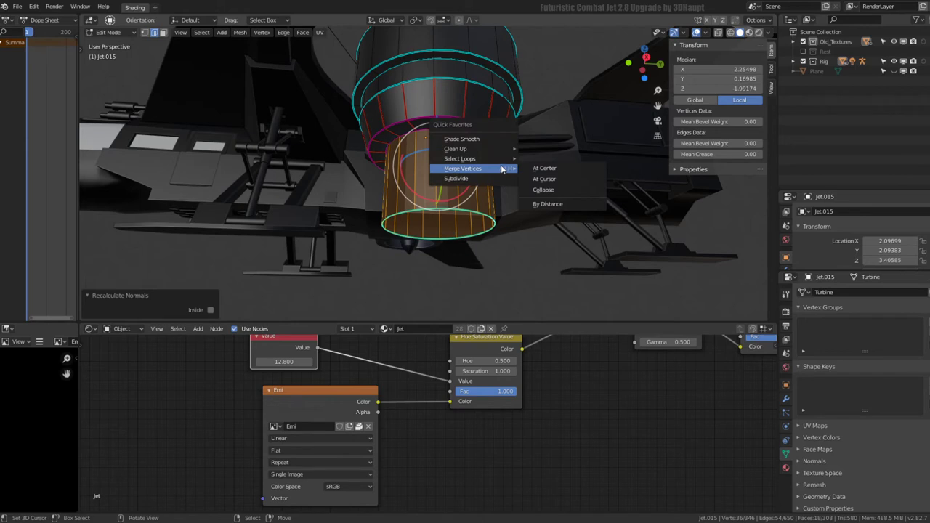
{"action": "left_click", "coordinate": [465, 138]}
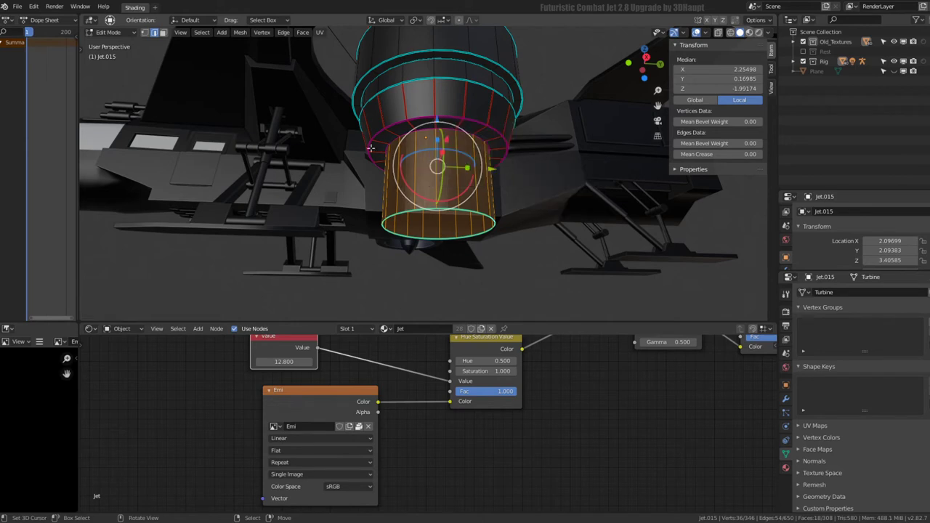
{"action": "left_click", "coordinate": [749, 33]}
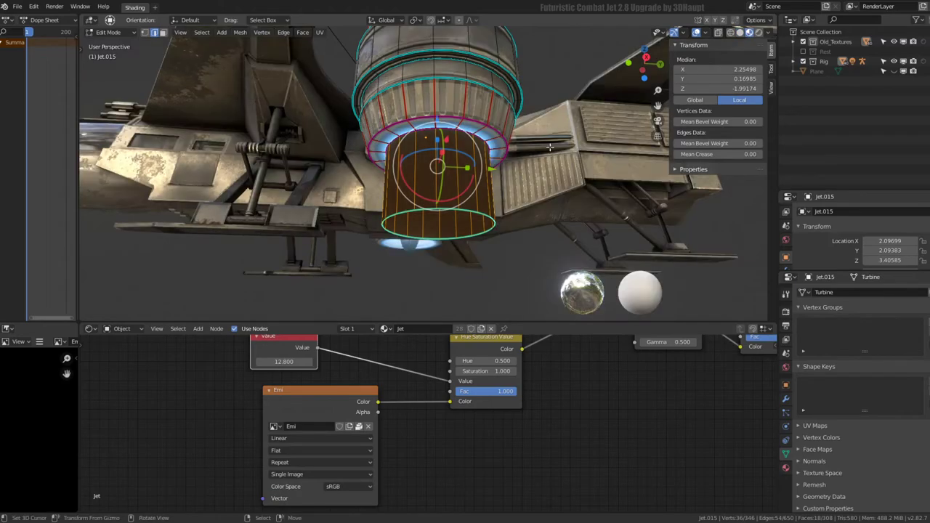
Scale the turbine's bottom edge loop down to 0.813
{"action": "key", "text": "Tab"}
{"action": "mouse_move", "coordinate": [436, 145]}
{"action": "middle_mouse_down"}
{"action": "mouse_move", "coordinate": [410, 150]}
{"action": "mouse_move", "coordinate": [442, 95]}
{"action": "mouse_move", "coordinate": [463, 143]}
{"action": "mouse_move", "coordinate": [451, 167]}
{"action": "mouse_move", "coordinate": [469, 214]}
{"action": "mouse_move", "coordinate": [548, 228]}
{"action": "mouse_move", "coordinate": [462, 93]}
{"action": "mouse_move", "coordinate": [453, 53]}
{"action": "middle_mouse_up"}
{"action": "key", "text": "Tab"}
{"action": "left_click", "coordinate": [461, 200], "text": "alt"}
{"action": "key", "text": "s"}
{"action": "left_click", "coordinate": [528, 229]}
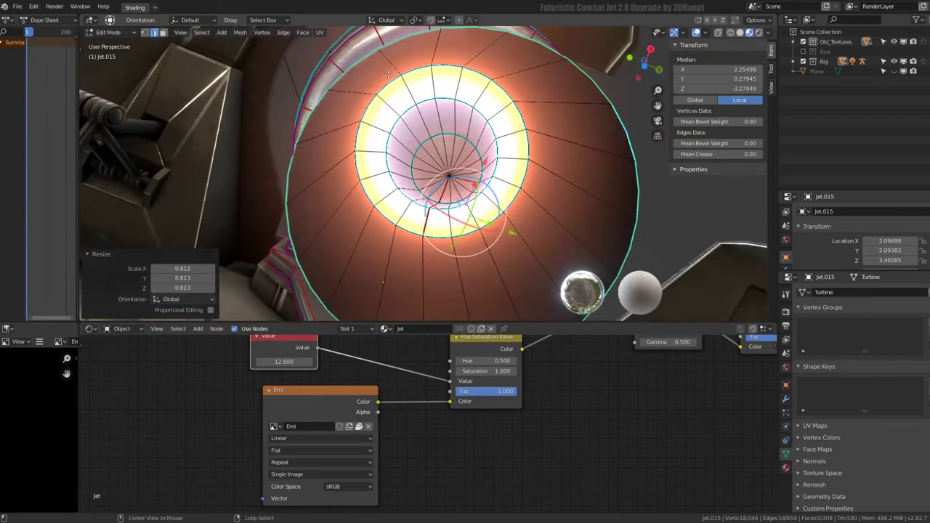
Extrude the inner exhaust loop, scale it to 0.954, and reveal the hidden faces
{"action": "left_click", "coordinate": [453, 107], "text": "alt"}
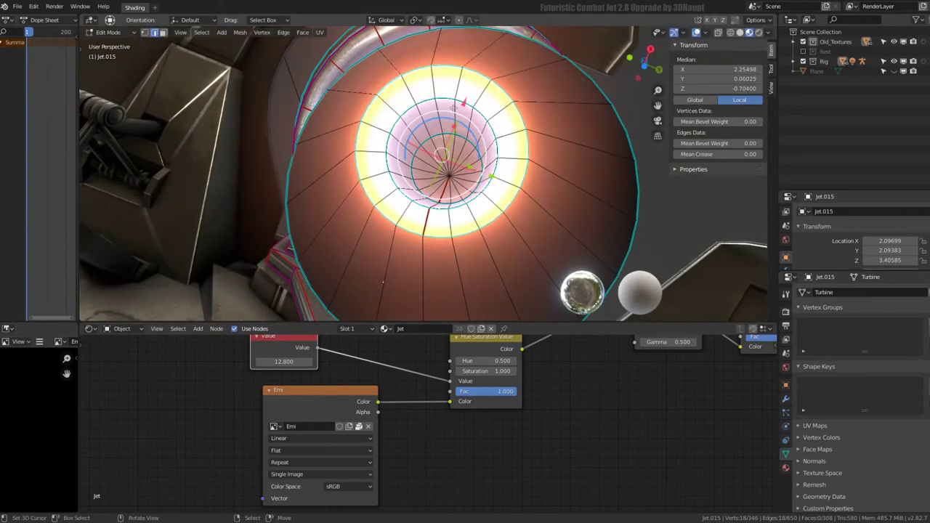
{"action": "key", "text": "e"}
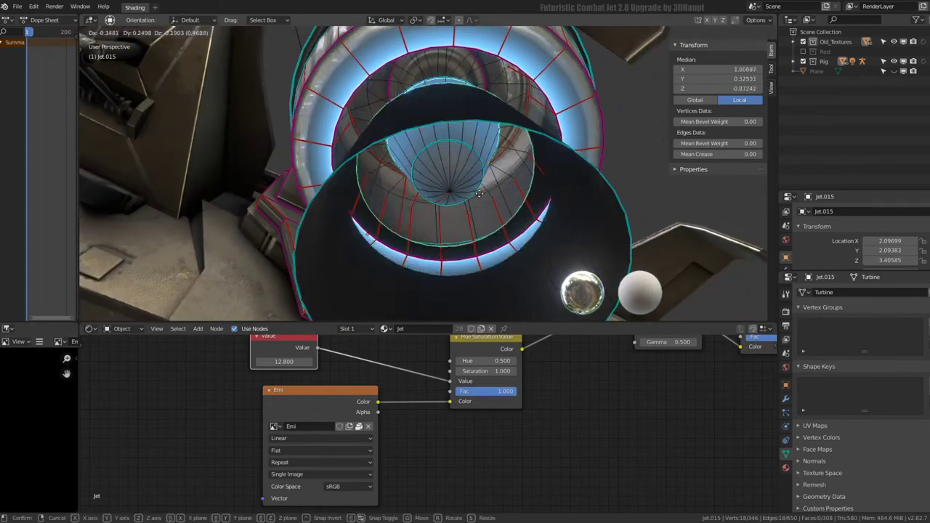
{"action": "left_click", "coordinate": [479, 193]}
{"action": "middle_click_drag", "start_coordinate": [479, 193], "coordinate": [545, 156]}
{"action": "key", "text": "s"}
{"action": "left_click", "coordinate": [535, 151]}
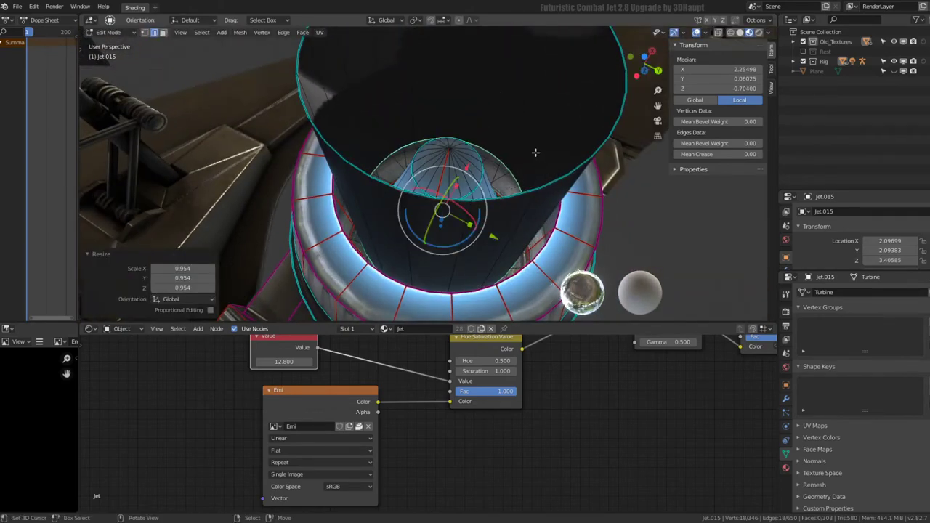
{"action": "scroll", "coordinate": [535, 152], "scroll_direction": "down", "scroll_amount": 5}
{"action": "key", "text": "alt+h"}
{"action": "mouse_move", "coordinate": [523, 131]}
{"action": "middle_mouse_down"}
{"action": "mouse_move", "coordinate": [494, 206]}
{"action": "mouse_move", "coordinate": [480, 218]}
{"action": "middle_mouse_up"}
Select the cylinder part under the jet and put it in Edit Mode
{"action": "key", "text": "Tab"}
{"action": "scroll", "coordinate": [458, 185], "scroll_direction": "down", "scroll_amount": 4}
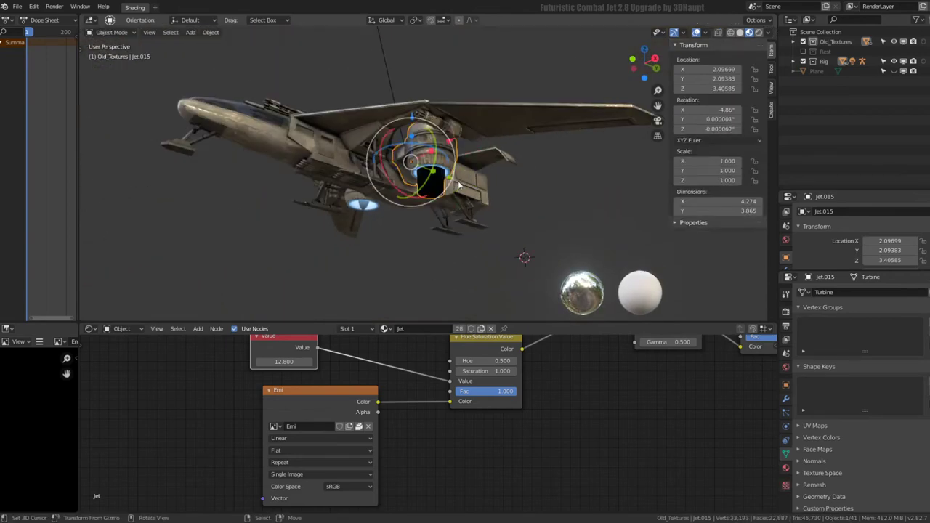
{"action": "key", "text": "Tab"}
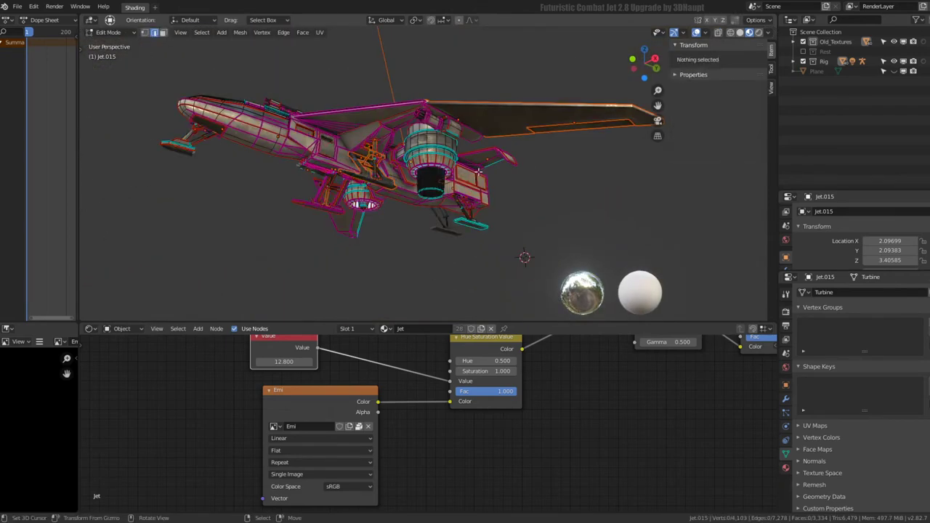
{"action": "middle_click_drag", "start_coordinate": [441, 131], "coordinate": [373, 206]}
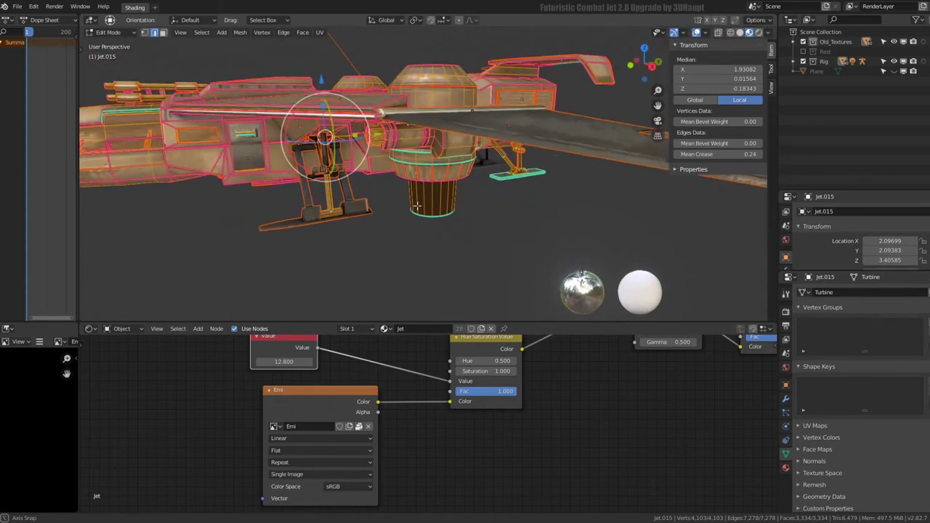
{"action": "scroll", "coordinate": [373, 206], "scroll_direction": "down", "scroll_amount": 2}
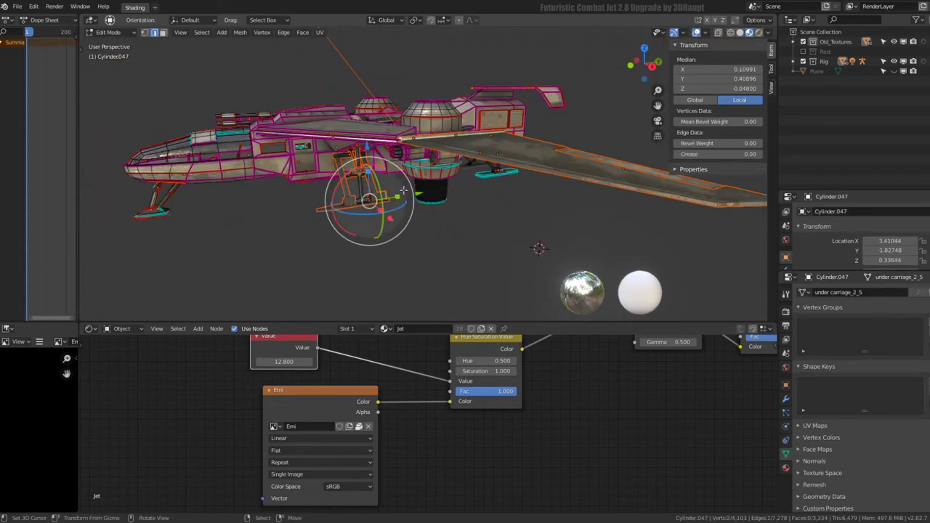
{"action": "key", "text": "Tab"}
{"action": "left_click", "coordinate": [457, 178]}
{"action": "key", "text": "Tab"}
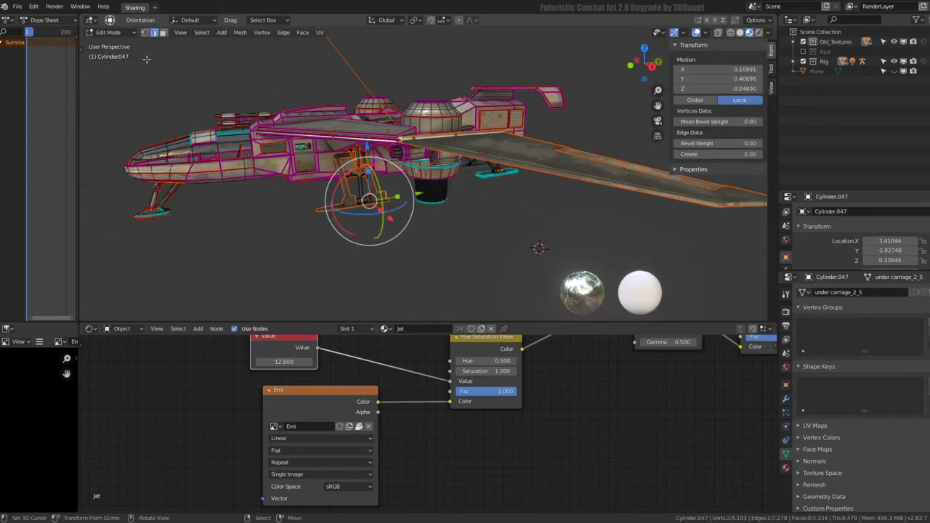
Bring up the add-workspace list beside the workspace tabs
{"action": "left_click", "coordinate": [18, 7]}
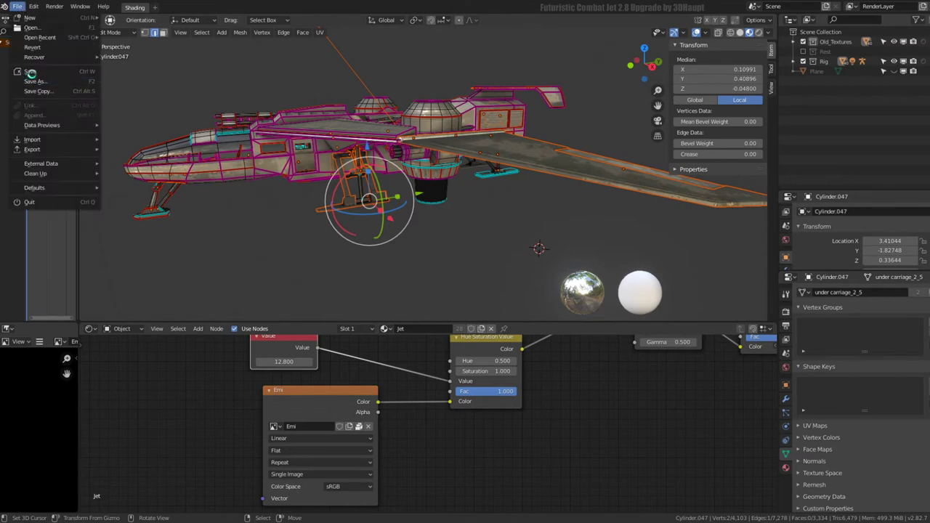
{"action": "left_click", "coordinate": [40, 341]}
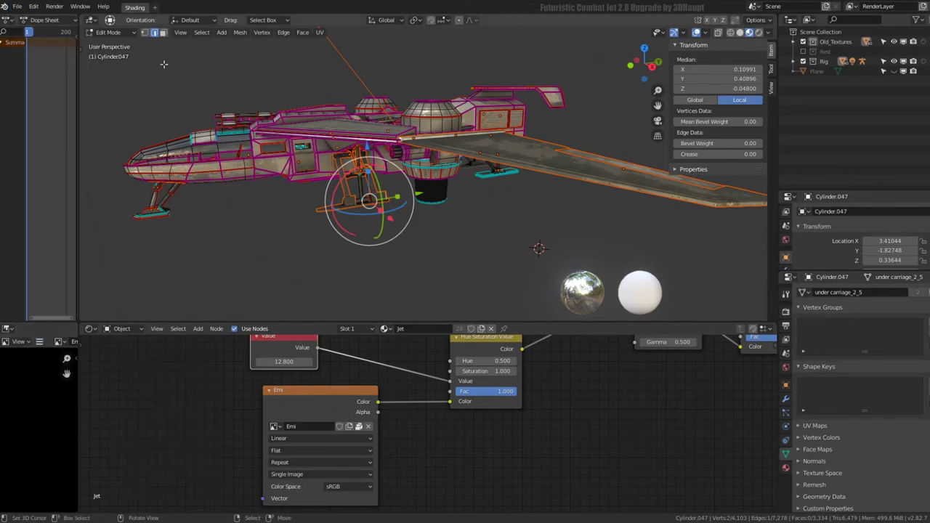
{"action": "left_click", "coordinate": [155, 8]}
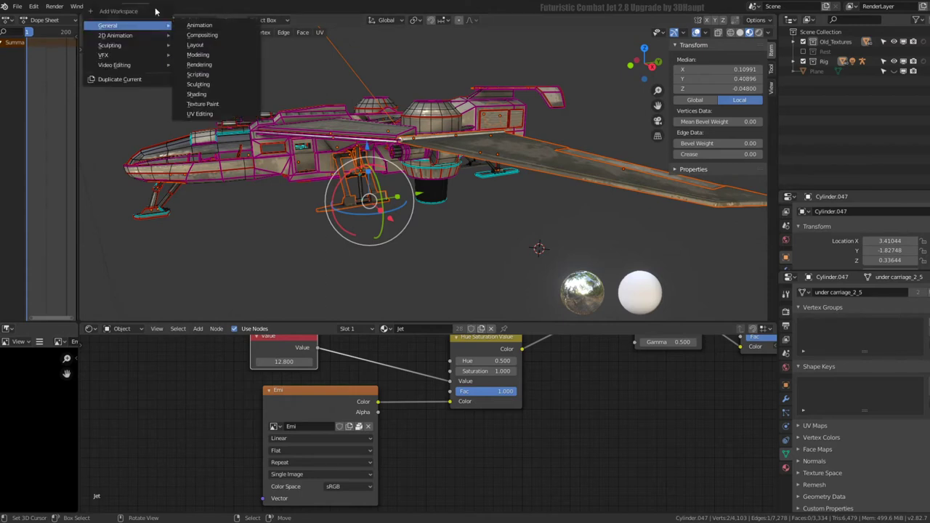
{"action": "left_click", "coordinate": [196, 94]}
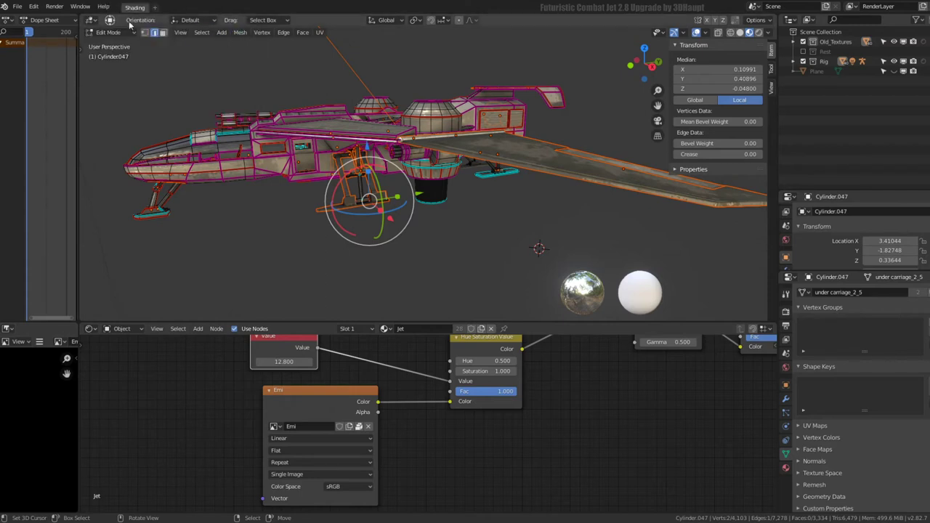
{"action": "left_click", "coordinate": [155, 10]}
{"action": "mouse_move", "coordinate": [127, 25]}
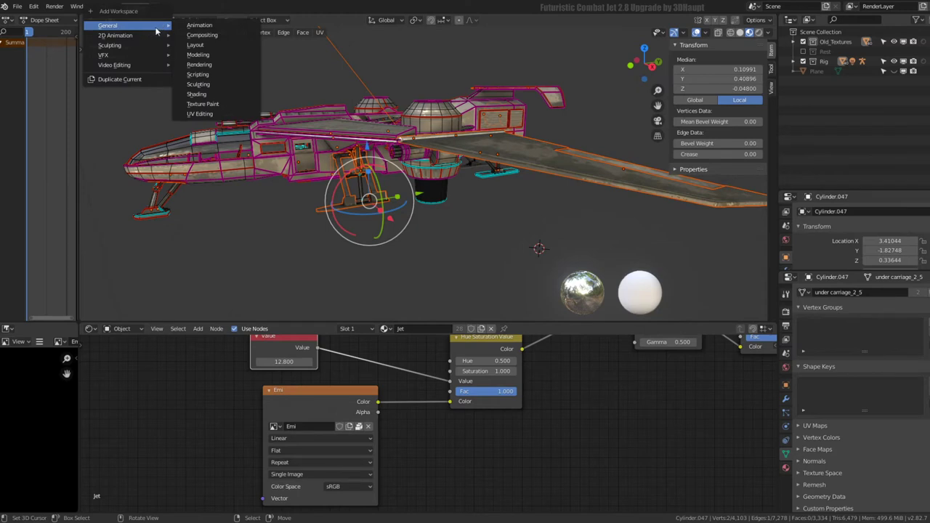
Add the UV Editing workspace and select the whole mesh to show every UV island
{"action": "left_click", "coordinate": [200, 114]}
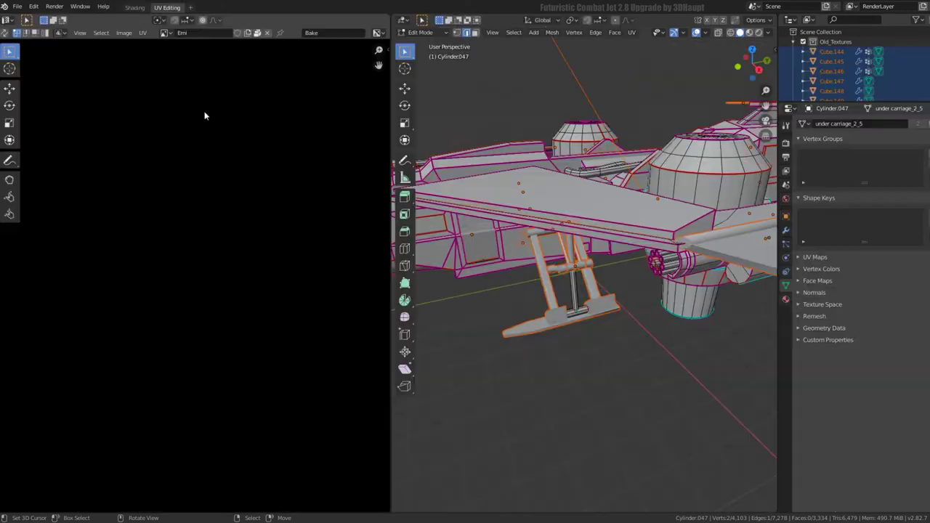
{"action": "scroll", "coordinate": [225, 173], "scroll_direction": "down", "scroll_amount": 2}
{"action": "scroll", "coordinate": [245, 212], "scroll_direction": "down", "scroll_amount": 2}
{"action": "scroll", "coordinate": [210, 241], "scroll_direction": "down", "scroll_amount": 2}
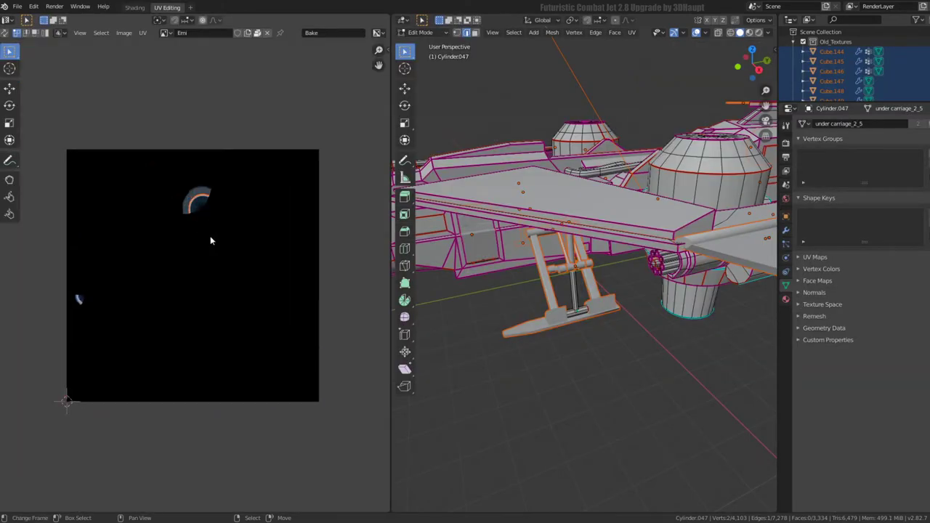
{"action": "scroll", "coordinate": [206, 246], "scroll_direction": "up", "scroll_amount": 2}
{"action": "middle_click_drag", "start_coordinate": [582, 327], "coordinate": [765, 330]}
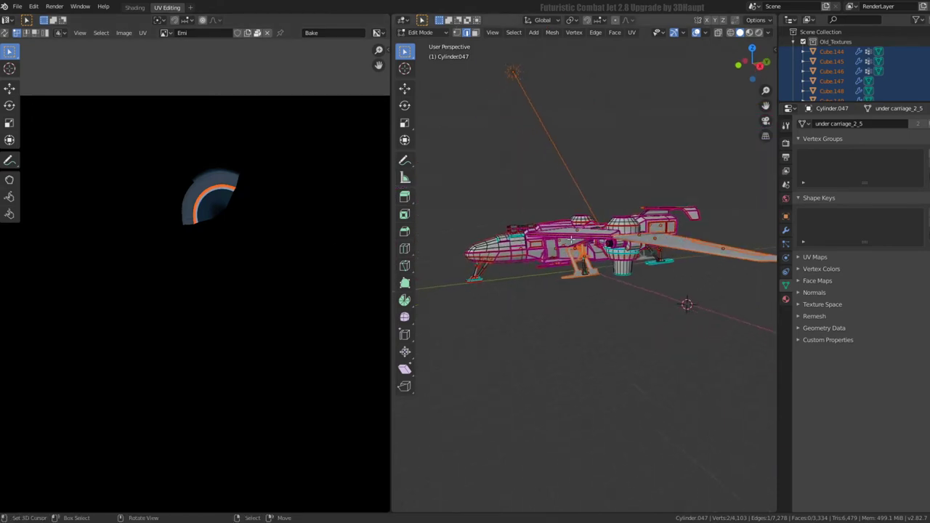
{"action": "key", "text": "a"}
{"action": "scroll", "coordinate": [151, 329], "scroll_direction": "down", "scroll_amount": 3}
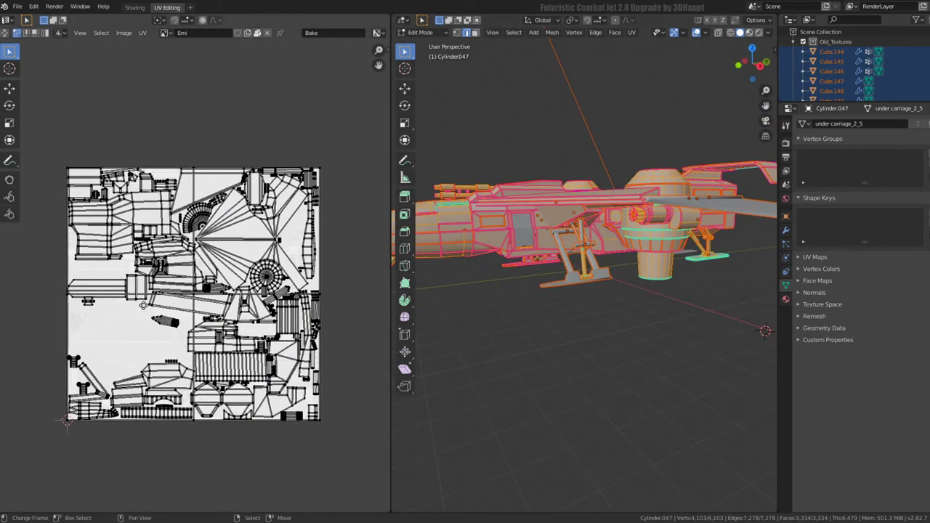
{"action": "middle_click_drag", "start_coordinate": [524, 276], "coordinate": [592, 266]}
{"action": "scroll", "coordinate": [262, 317], "scroll_direction": "up", "scroll_amount": 1}
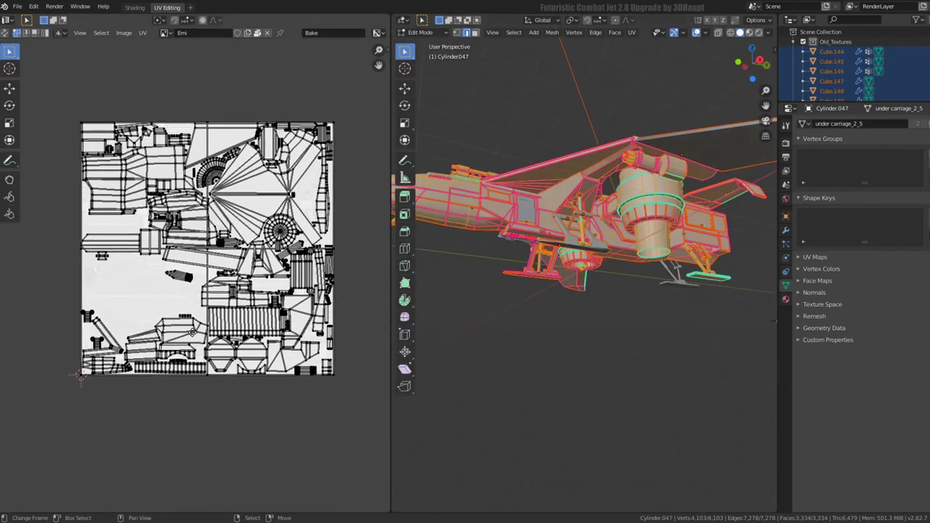
{"action": "scroll", "coordinate": [262, 317], "scroll_direction": "up", "scroll_amount": 4}
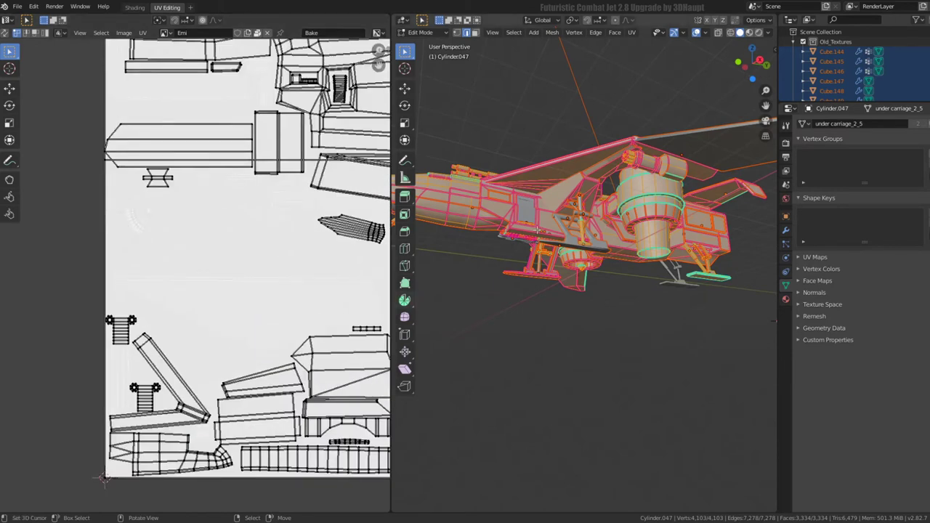
Hide the ground plane, select all the jet's parts, and make Jet.009 active
{"action": "key", "text": "Tab"}
{"action": "key", "text": "KP_Divide"}
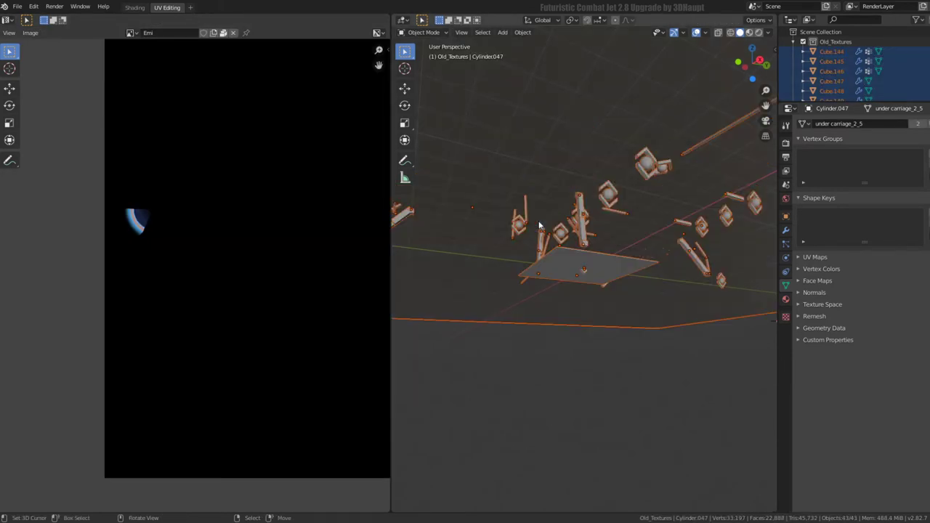
{"action": "key", "text": "KP_Divide"}
{"action": "left_click", "coordinate": [547, 350]}
{"action": "key", "text": "h"}
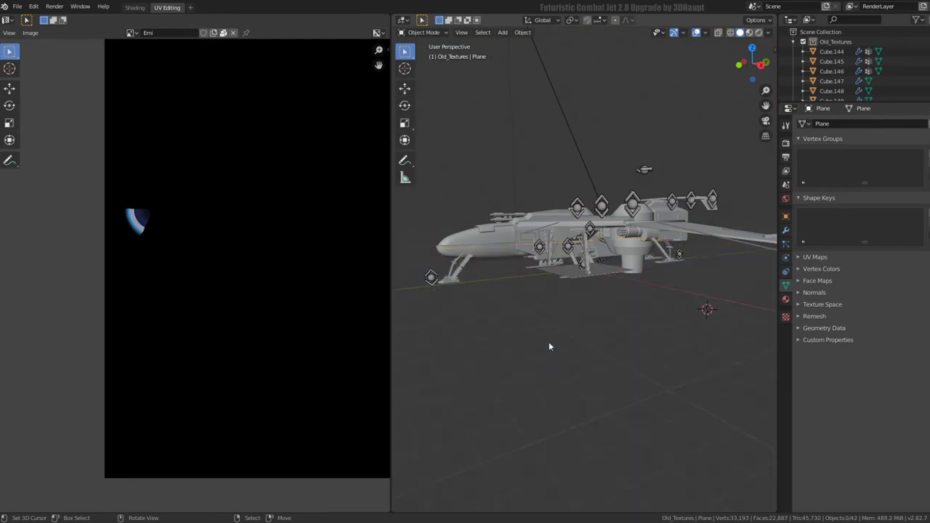
{"action": "key", "text": "alt+h"}
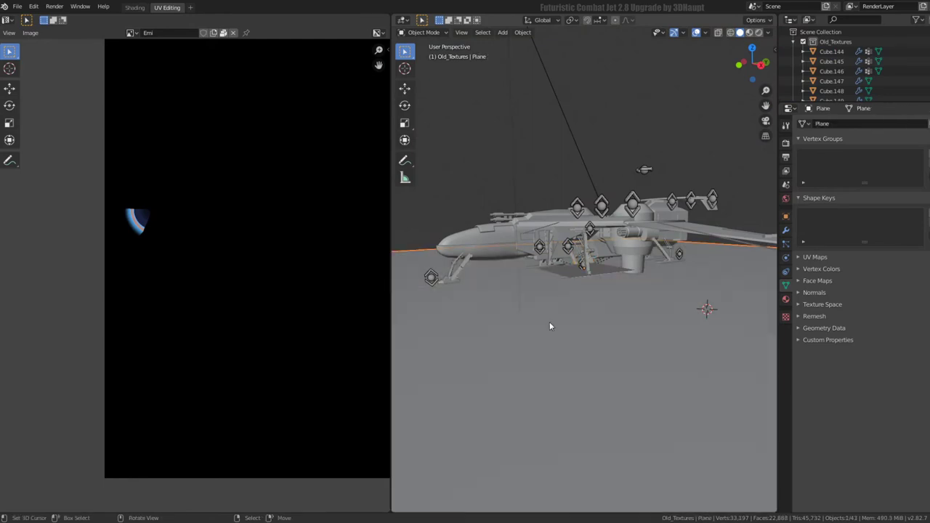
{"action": "key", "text": "h"}
{"action": "left_click", "coordinate": [560, 277]}
{"action": "key", "text": "a"}
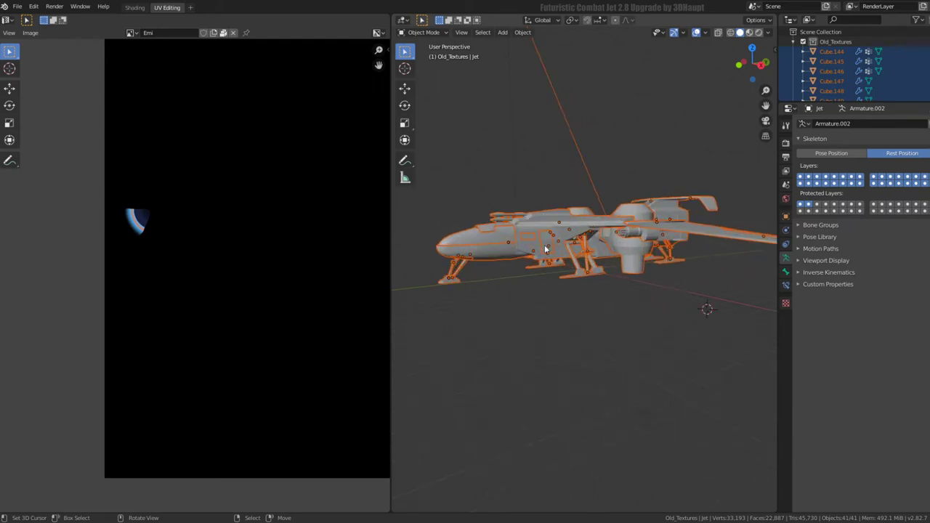
{"action": "left_click", "coordinate": [544, 217], "text": "shift"}
Show the Jet.009 body's UVs in Edit Mode and fit the texture in view
{"action": "key", "text": "Tab"}
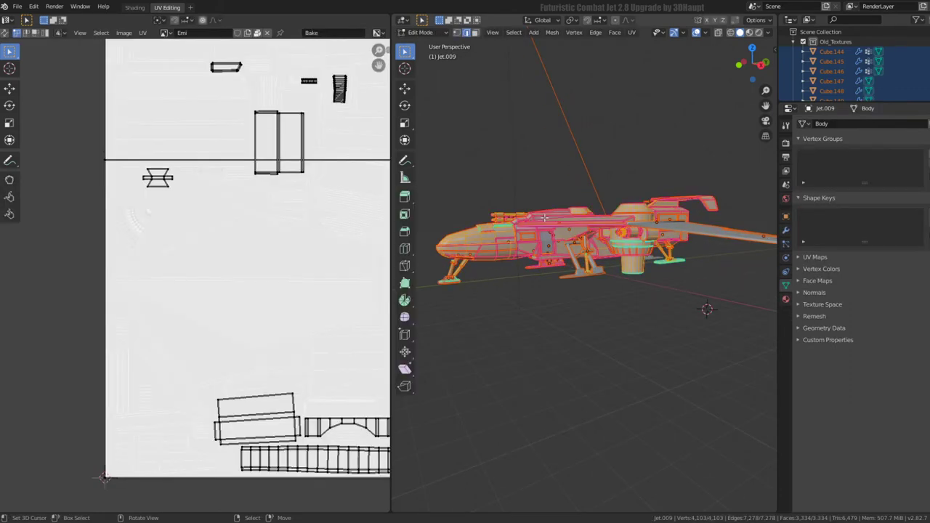
{"action": "scroll", "coordinate": [275, 225], "scroll_direction": "up", "scroll_amount": 1}
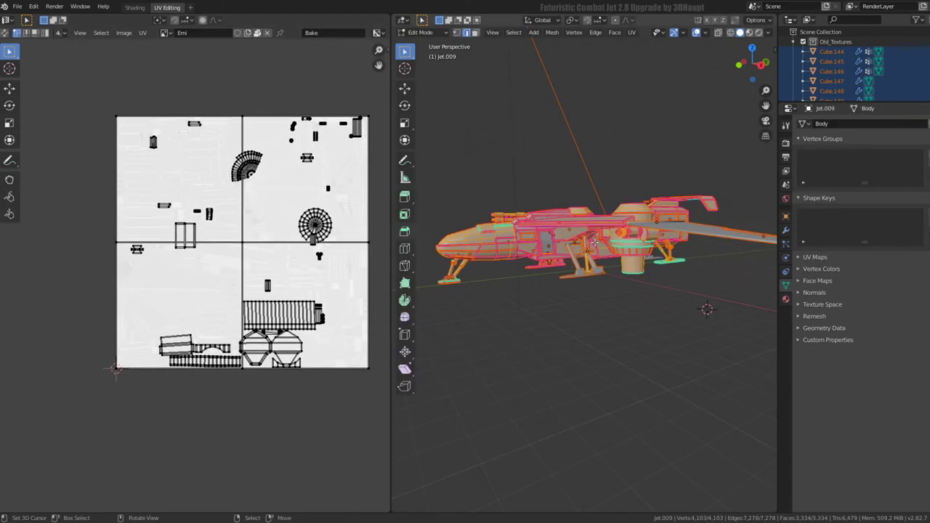
{"action": "scroll", "coordinate": [264, 249], "scroll_direction": "up", "scroll_amount": 1}
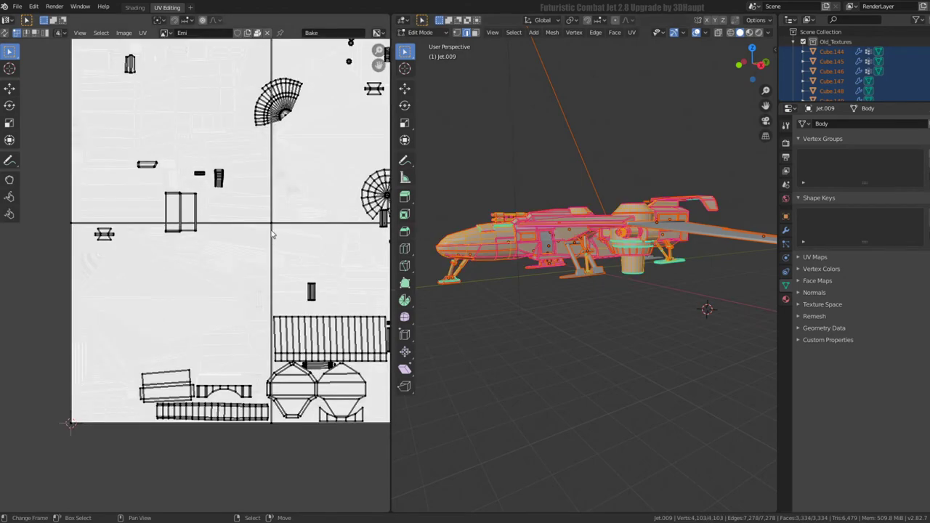
{"action": "middle_click_drag", "start_coordinate": [273, 234], "coordinate": [250, 230]}
{"action": "mouse_move", "coordinate": [553, 240]}
{"action": "middle_mouse_down"}
{"action": "mouse_move", "coordinate": [582, 209]}
{"action": "mouse_move", "coordinate": [646, 206]}
{"action": "middle_mouse_up"}
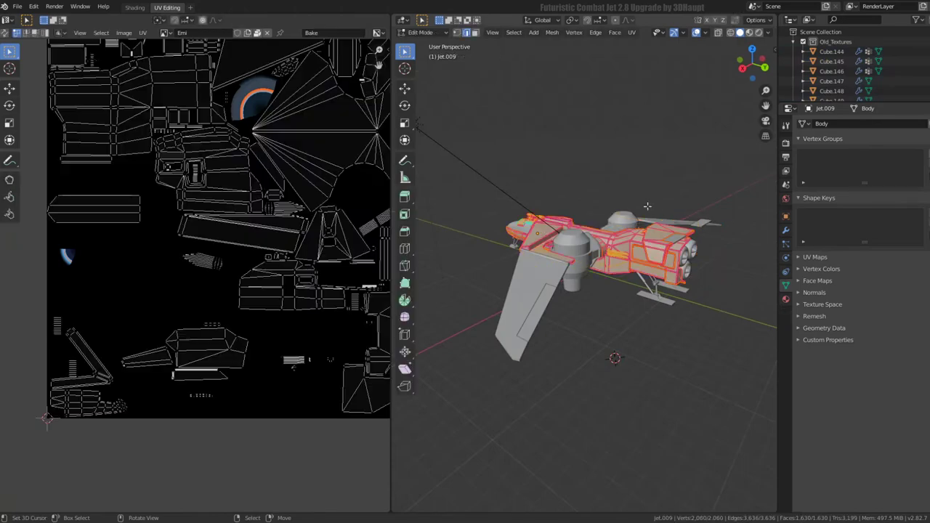
{"action": "key", "text": "Home"}
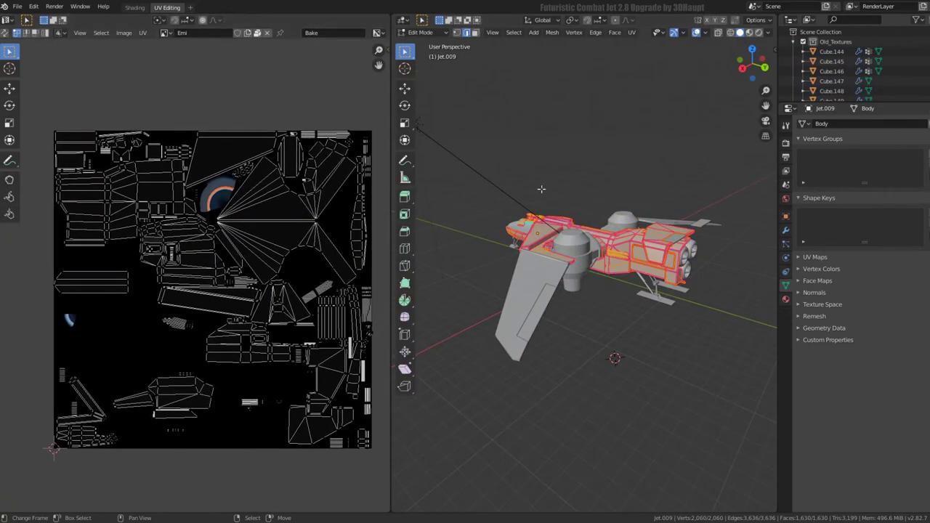
Select the wing and check all its UVs in Edit Mode
{"action": "middle_click_drag", "start_coordinate": [541, 189], "coordinate": [574, 167]}
{"action": "left_click", "coordinate": [584, 153]}
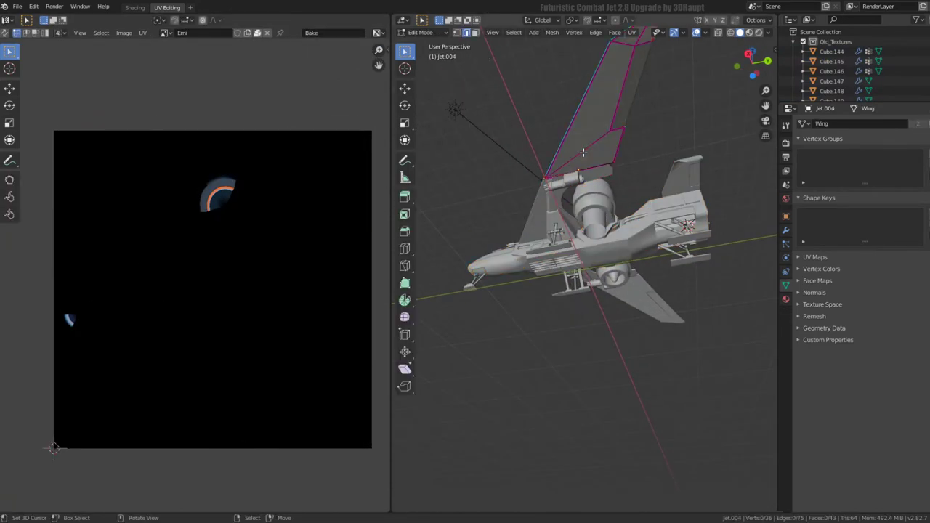
{"action": "key", "text": "a"}
{"action": "key", "text": "Tab"}
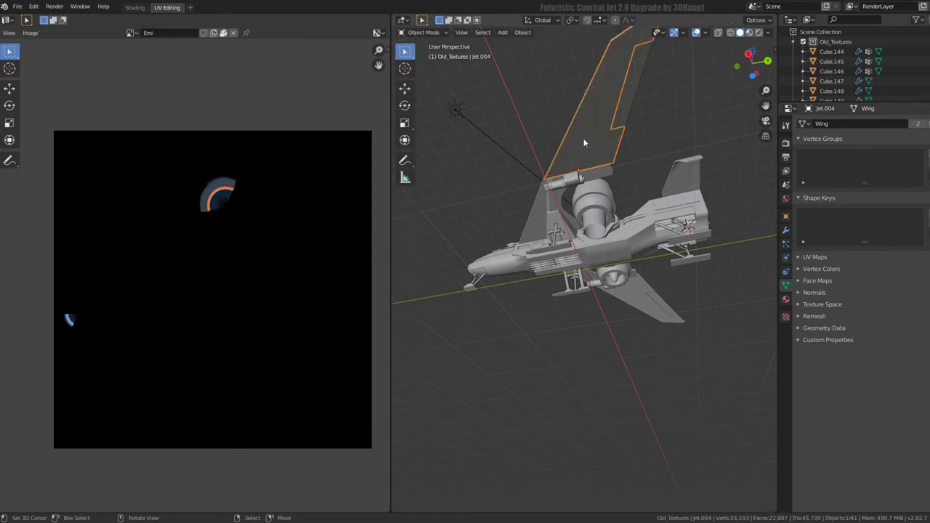
Zoom the UV view onto the orange glow arc and select the turbine exhaust
{"action": "mouse_move", "coordinate": [246, 167]}
{"action": "middle_mouse_down"}
{"action": "mouse_move", "coordinate": [247, 244]}
{"action": "mouse_move", "coordinate": [233, 265]}
{"action": "middle_mouse_up"}
{"action": "scroll", "coordinate": [254, 261], "scroll_direction": "up", "scroll_amount": 4}
{"action": "scroll", "coordinate": [259, 272], "scroll_direction": "up", "scroll_amount": 4}
{"action": "scroll", "coordinate": [232, 261], "scroll_direction": "up", "scroll_amount": 2}
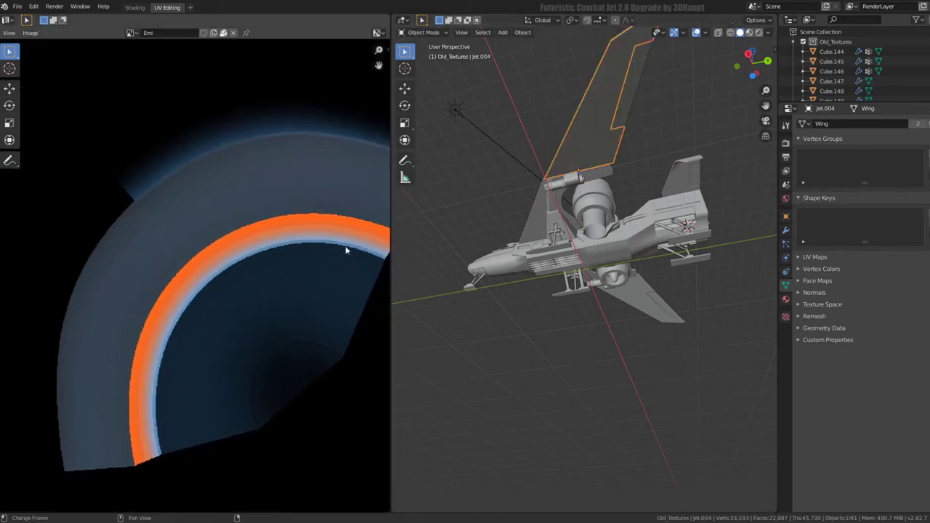
{"action": "scroll", "coordinate": [618, 214], "scroll_direction": "up", "scroll_amount": 2}
{"action": "left_click", "coordinate": [623, 211]}
Select the turbine's linked faces in Edit Mode, then a single turbine edge
{"action": "key", "text": "Tab"}
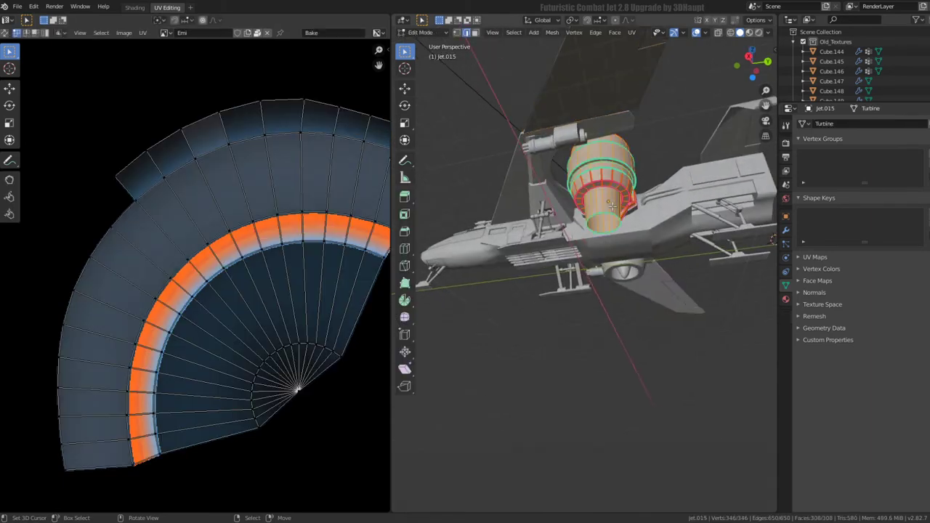
{"action": "left_click", "coordinate": [603, 208]}
{"action": "key", "text": "l"}
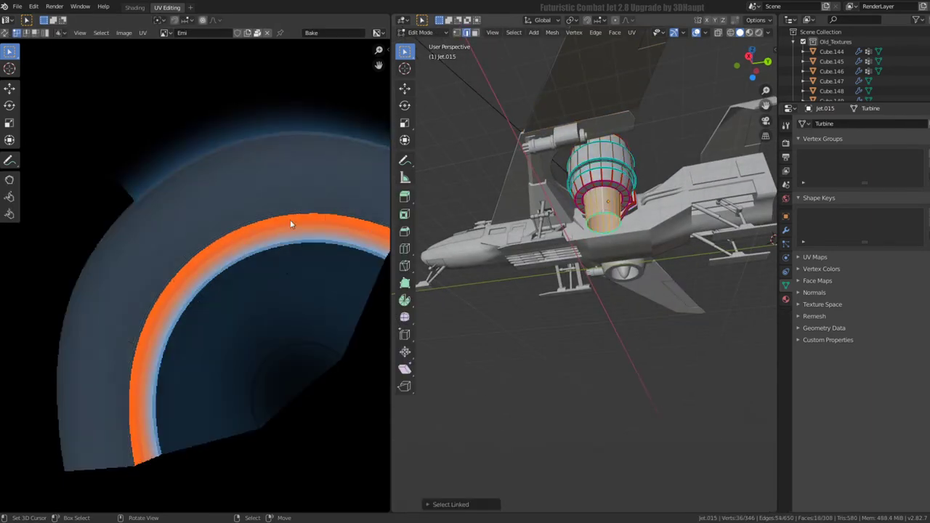
{"action": "scroll", "coordinate": [290, 224], "scroll_direction": "down", "scroll_amount": 4}
{"action": "scroll", "coordinate": [208, 249], "scroll_direction": "down", "scroll_amount": 3}
{"action": "scroll", "coordinate": [208, 249], "scroll_direction": "up", "scroll_amount": 3}
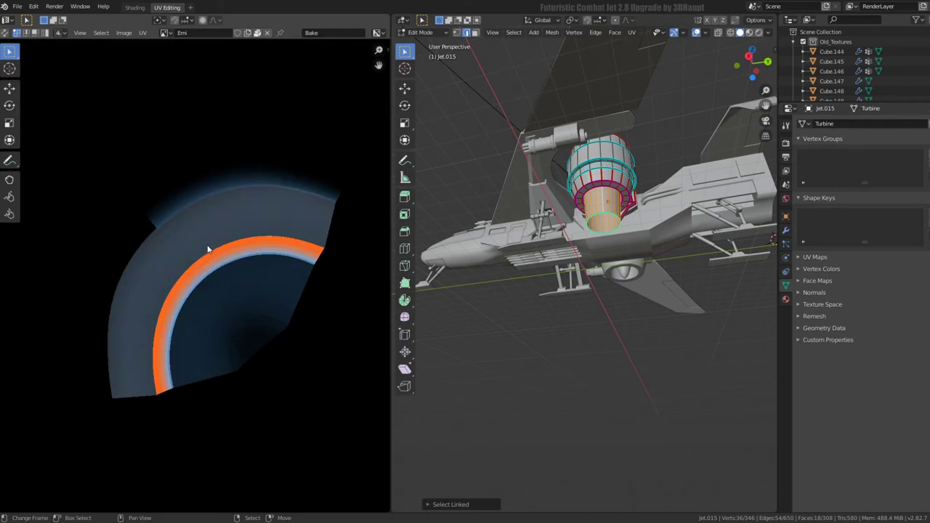
{"action": "scroll", "coordinate": [308, 241], "scroll_direction": "down", "scroll_amount": 3}
{"action": "scroll", "coordinate": [237, 258], "scroll_direction": "down", "scroll_amount": 3}
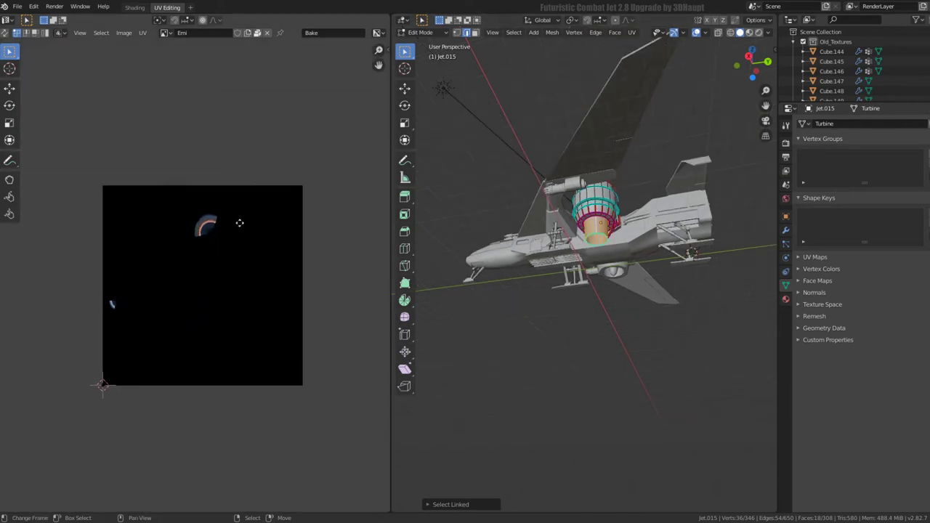
{"action": "scroll", "coordinate": [110, 301], "scroll_direction": "up", "scroll_amount": 1}
{"action": "middle_click_drag", "start_coordinate": [581, 291], "coordinate": [625, 306]}
{"action": "scroll", "coordinate": [625, 305], "scroll_direction": "up", "scroll_amount": 2}
{"action": "middle_click_drag", "start_coordinate": [606, 216], "coordinate": [605, 186]}
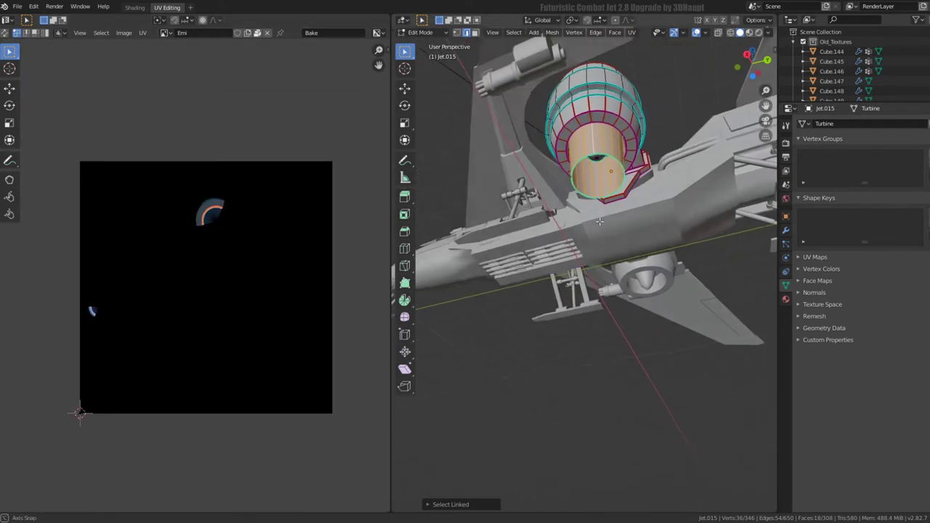
{"action": "left_click", "coordinate": [604, 186]}
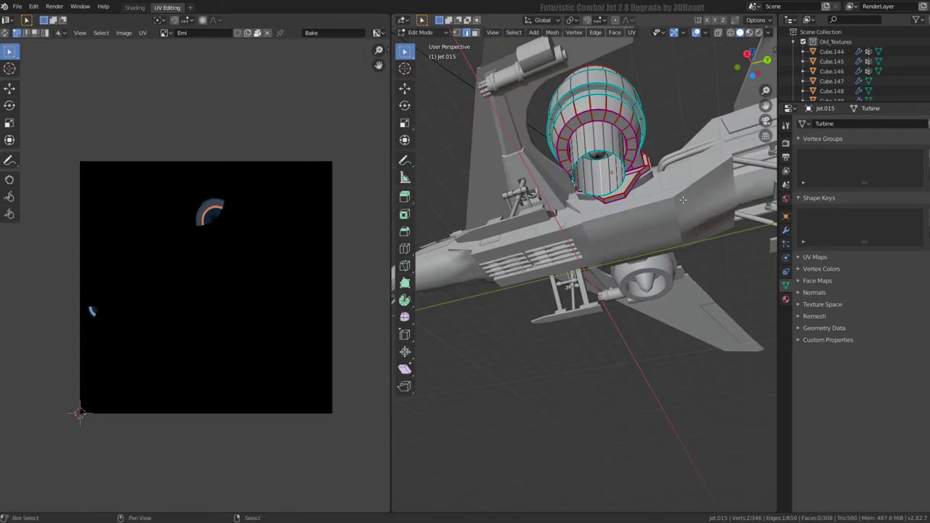
Select all turbine faces and clear their seams
{"action": "key", "text": "shift+s"}
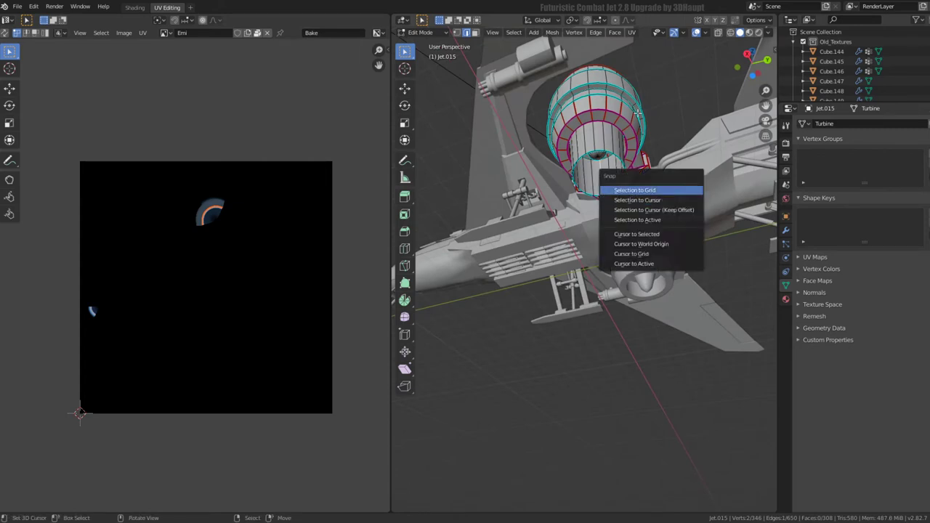
{"action": "key", "text": "a"}
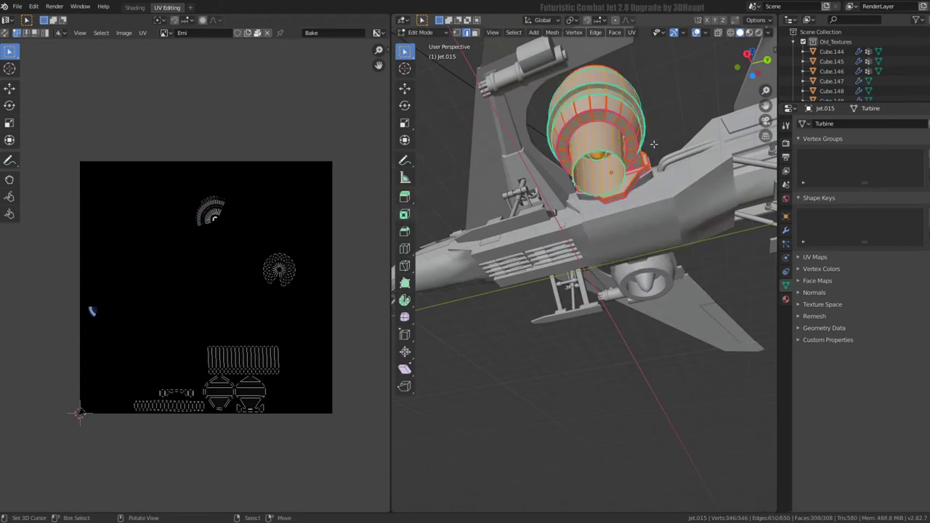
{"action": "key", "text": "ctrl+e"}
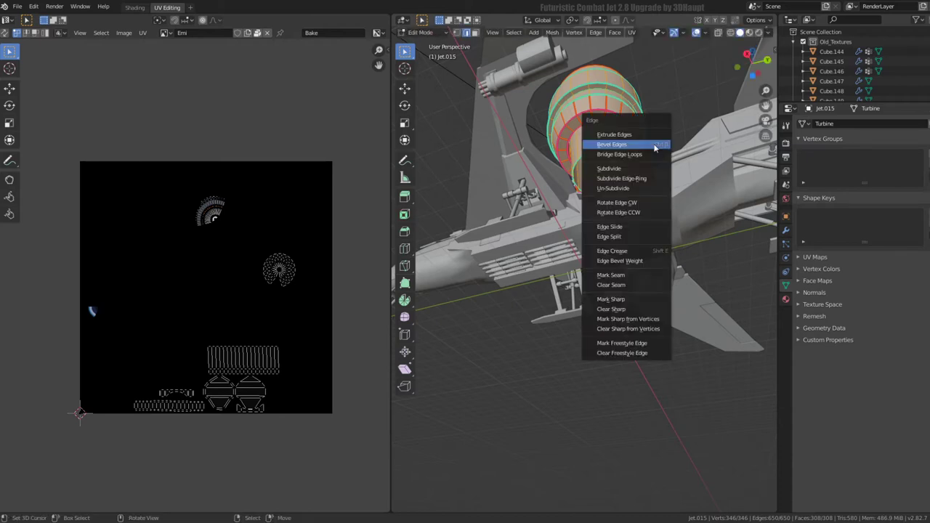
{"action": "left_click", "coordinate": [626, 287]}
Select all UV islands and generate seams from them with Seams From Islands
{"action": "scroll", "coordinate": [218, 218], "scroll_direction": "up", "scroll_amount": 2}
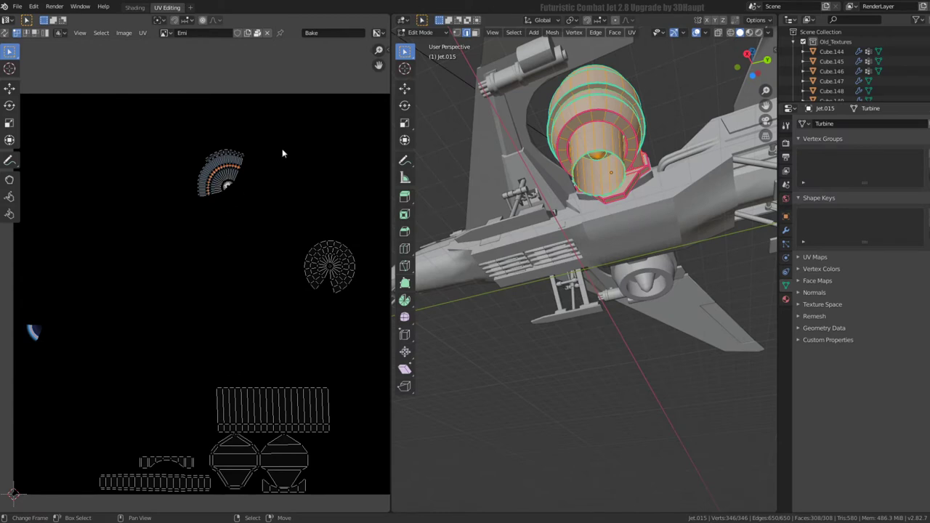
{"action": "key", "text": "a"}
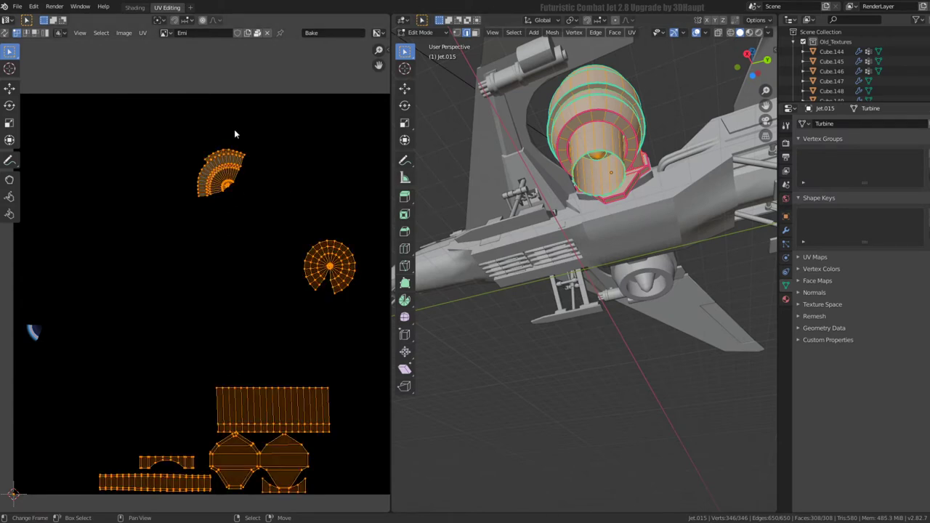
{"action": "middle_click_drag", "start_coordinate": [234, 133], "coordinate": [232, 176]}
{"action": "left_click", "coordinate": [143, 34]}
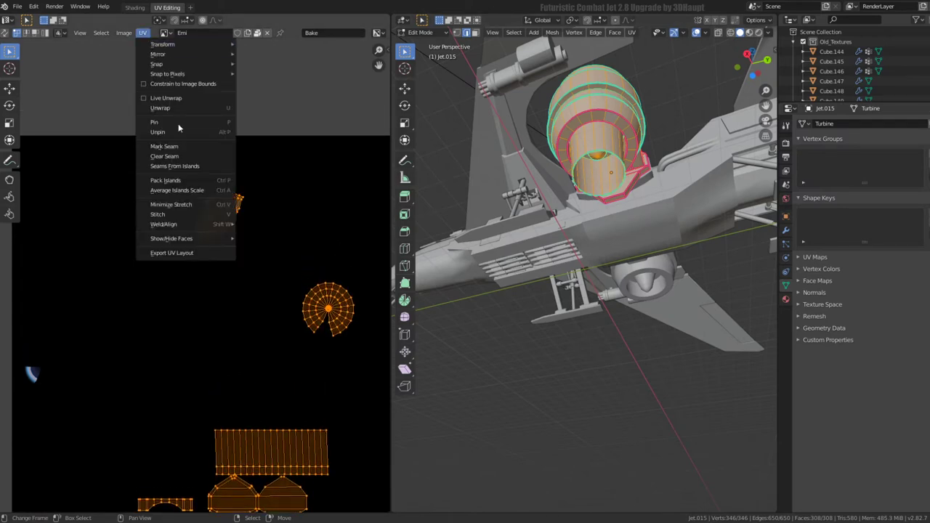
{"action": "left_click", "coordinate": [178, 163]}
{"action": "mouse_move", "coordinate": [581, 233]}
{"action": "middle_mouse_down"}
{"action": "mouse_move", "coordinate": [625, 198]}
{"action": "mouse_move", "coordinate": [617, 220]}
{"action": "middle_mouse_up"}
{"action": "scroll", "coordinate": [625, 198], "scroll_direction": "up", "scroll_amount": 3}
{"action": "left_click", "coordinate": [604, 162]}
{"action": "mouse_move", "coordinate": [604, 162]}
{"action": "middle_mouse_down"}
{"action": "mouse_move", "coordinate": [640, 234]}
{"action": "mouse_move", "coordinate": [633, 229]}
{"action": "middle_mouse_up"}
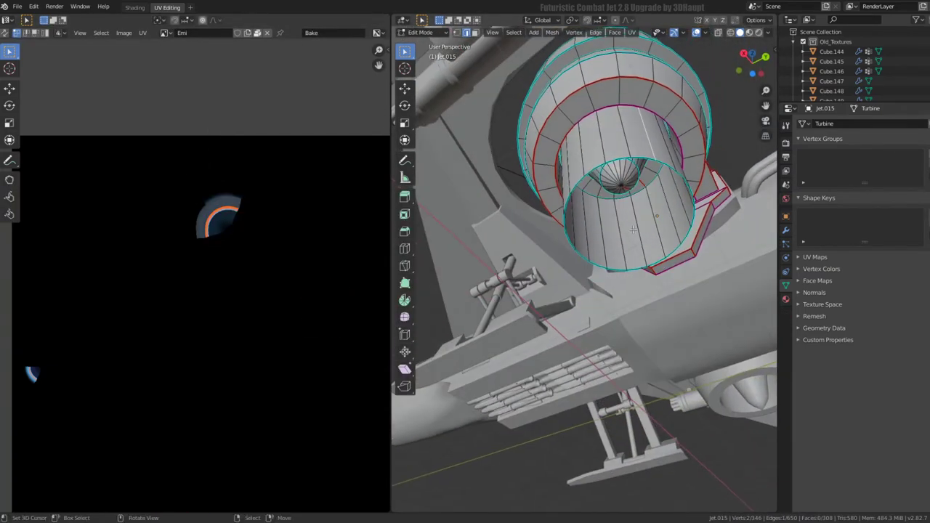
Mark a seam on the inner exhaust cylinder and unwrap it into one UV island
{"action": "key", "text": "ctrl+e"}
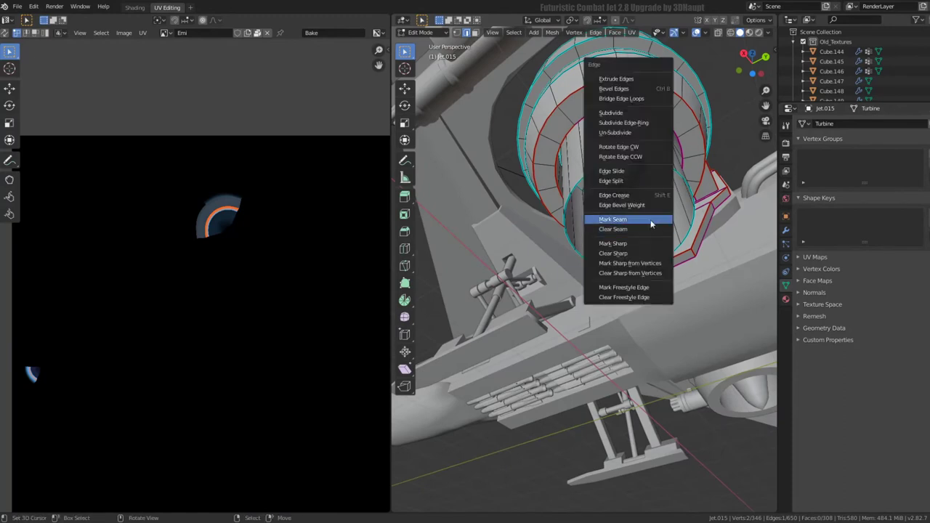
{"action": "left_click", "coordinate": [651, 221]}
{"action": "key", "text": "ctrl+l"}
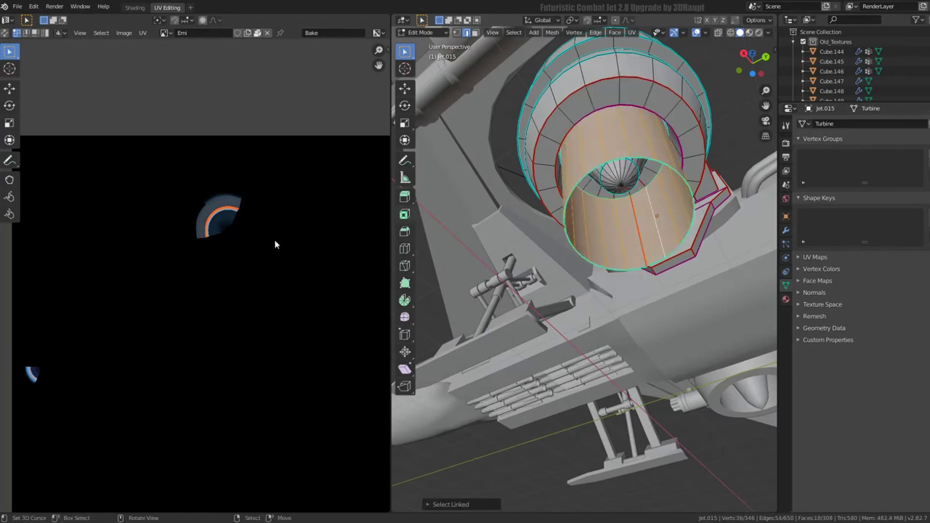
{"action": "key", "text": "u"}
{"action": "left_click", "coordinate": [560, 255]}
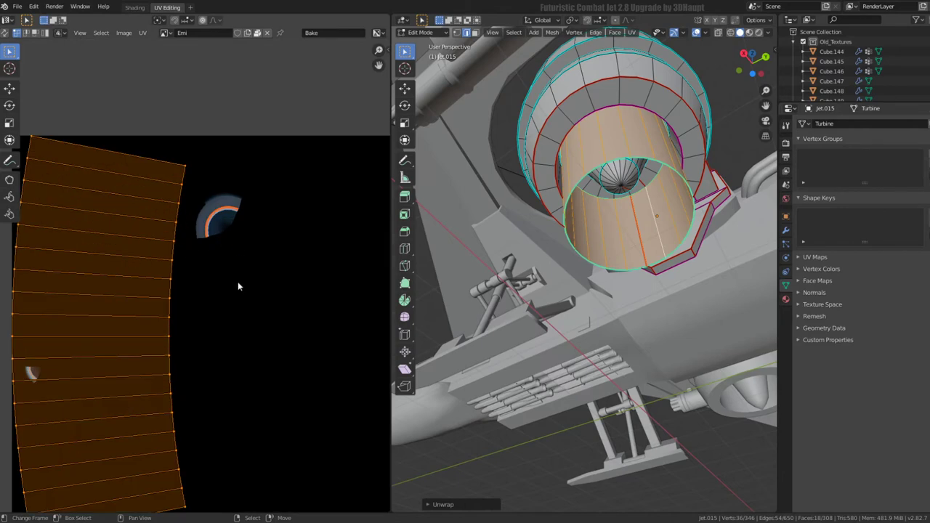
Shrink the new island, place it beside the ring, and preview materials in the viewport
{"action": "key", "text": "s"}
{"action": "left_click", "coordinate": [170, 283]}
{"action": "key", "text": "g"}
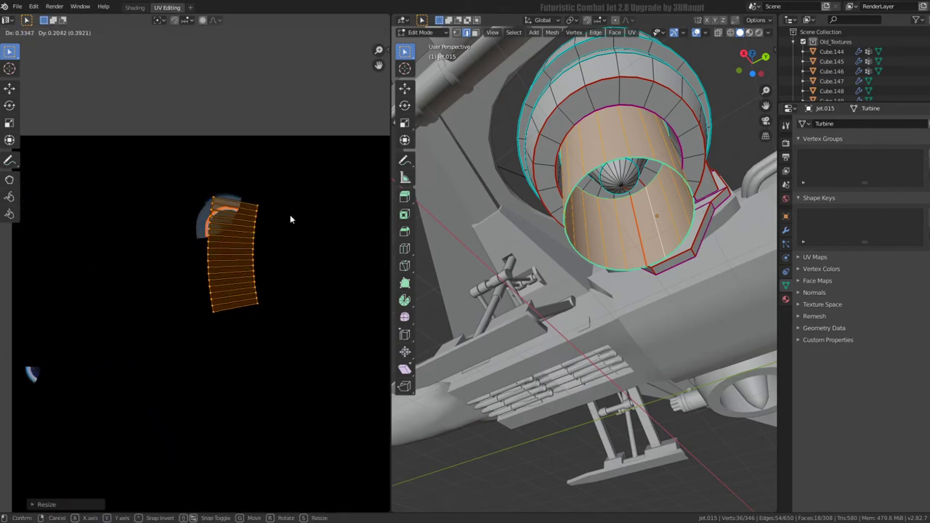
{"action": "left_click", "coordinate": [290, 216]}
{"action": "key", "text": "Tab"}
{"action": "left_click", "coordinate": [749, 33]}
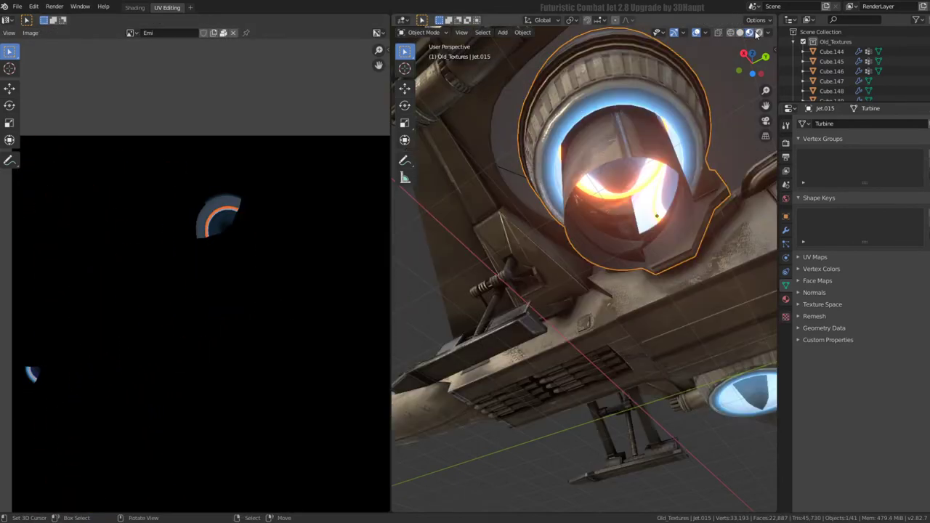
{"action": "mouse_move", "coordinate": [566, 173]}
{"action": "middle_mouse_down"}
{"action": "mouse_move", "coordinate": [572, 195]}
{"action": "mouse_move", "coordinate": [574, 112]}
{"action": "mouse_move", "coordinate": [564, 160]}
{"action": "mouse_move", "coordinate": [636, 219]}
{"action": "middle_mouse_up"}
Rotate, shrink and move the UV island onto the orange glow ring
{"action": "key", "text": "Tab"}
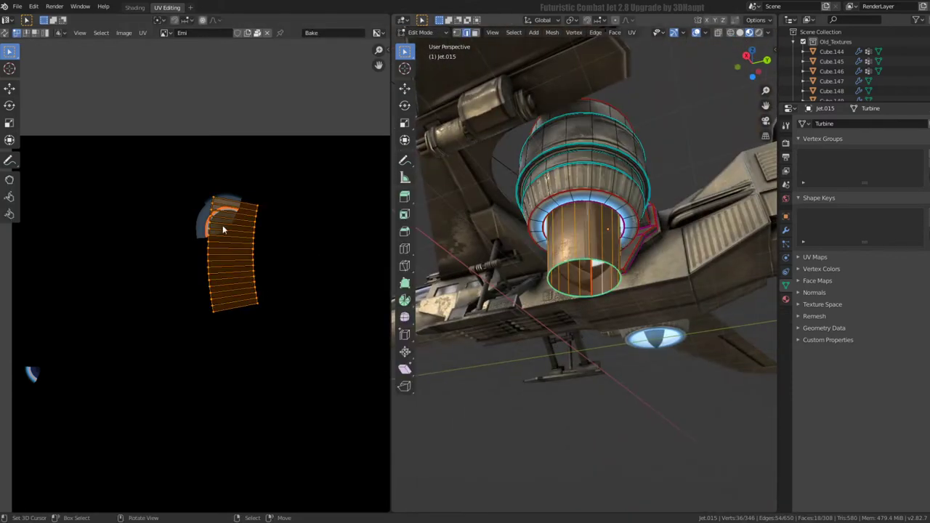
{"action": "left_click_drag", "start_coordinate": [223, 229], "coordinate": [214, 210]}
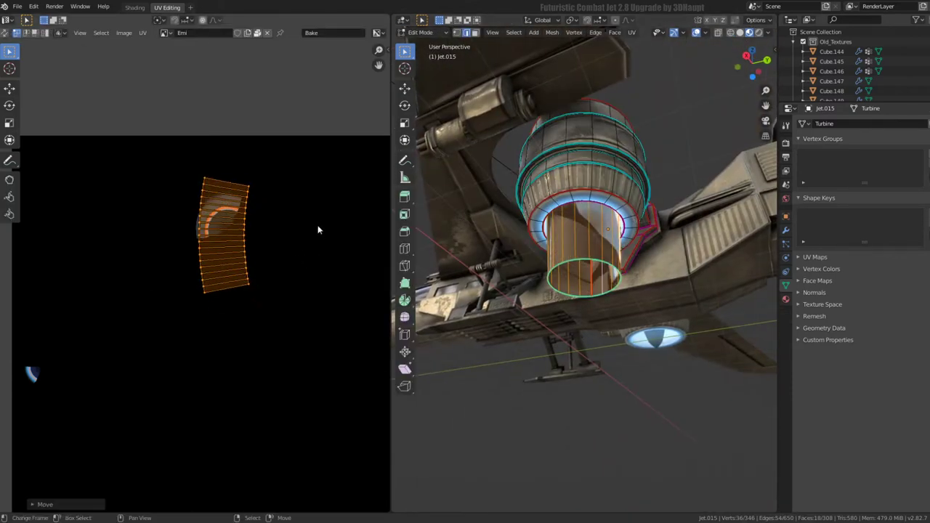
{"action": "key", "text": "r"}
{"action": "left_click", "coordinate": [291, 251]}
{"action": "key", "text": "s"}
{"action": "left_click", "coordinate": [256, 248]}
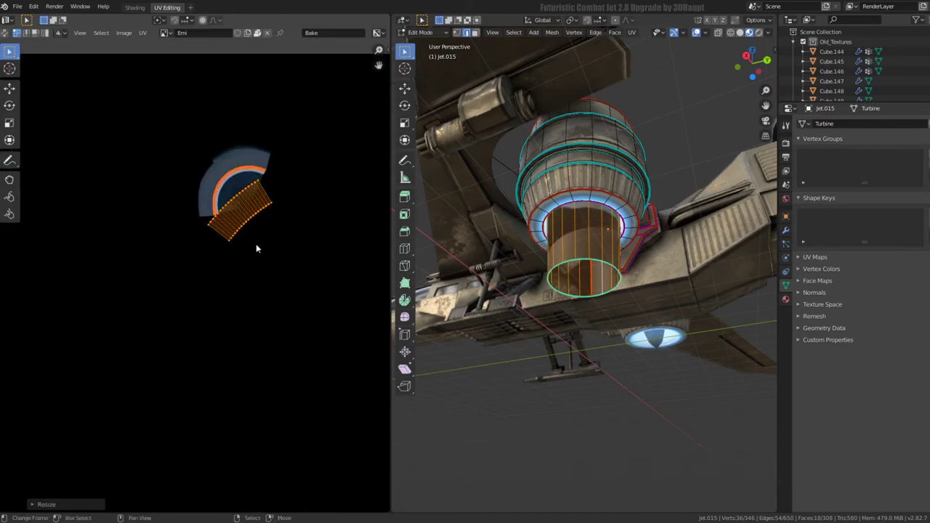
{"action": "key", "text": "g"}
{"action": "left_click", "coordinate": [249, 216]}
Zoom in on the island, shrink it to fit the ring, then shift and rotate it slightly
{"action": "middle_click_drag", "start_coordinate": [581, 218], "coordinate": [523, 182]}
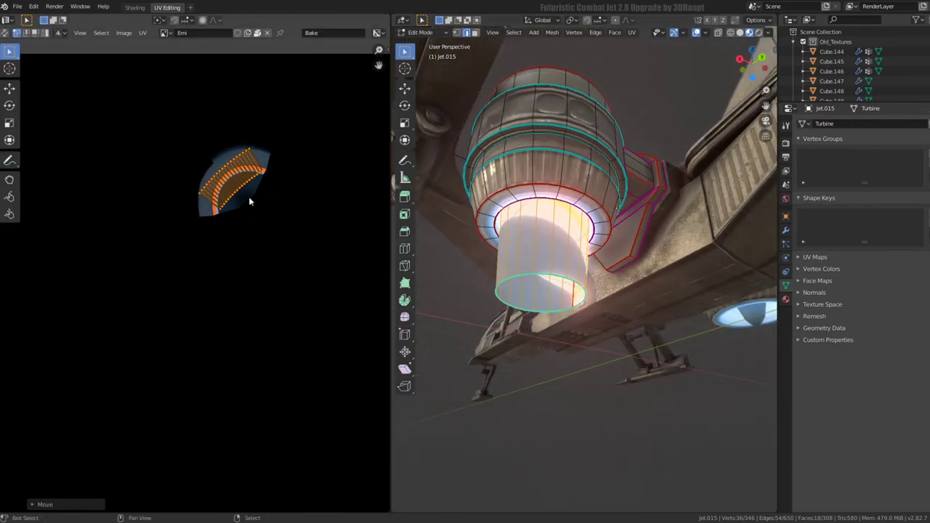
{"action": "scroll", "coordinate": [218, 257], "scroll_direction": "down", "scroll_amount": 2}
{"action": "middle_click_drag", "start_coordinate": [203, 267], "coordinate": [239, 205]}
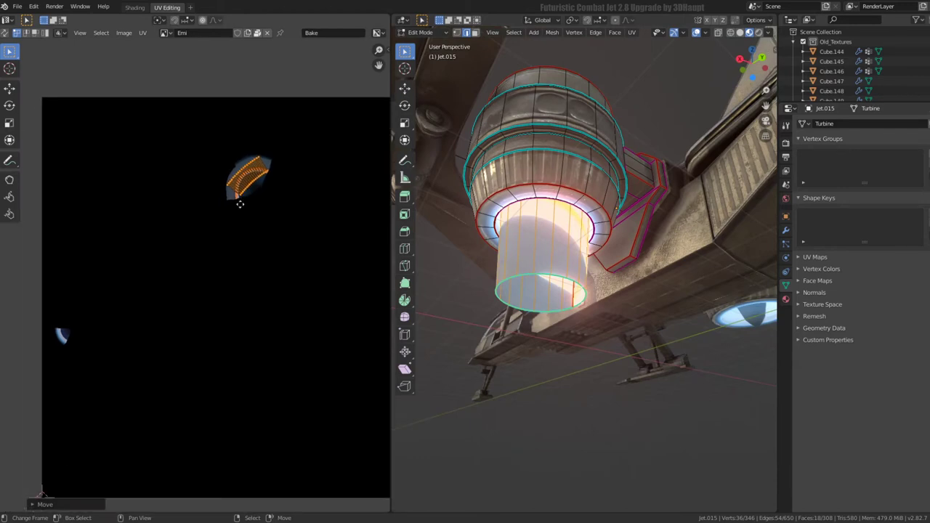
{"action": "scroll", "coordinate": [240, 205], "scroll_direction": "up", "scroll_amount": 3}
{"action": "scroll", "coordinate": [198, 264], "scroll_direction": "up", "scroll_amount": 1}
{"action": "scroll", "coordinate": [249, 284], "scroll_direction": "up", "scroll_amount": 1}
{"action": "scroll", "coordinate": [264, 235], "scroll_direction": "up", "scroll_amount": 1}
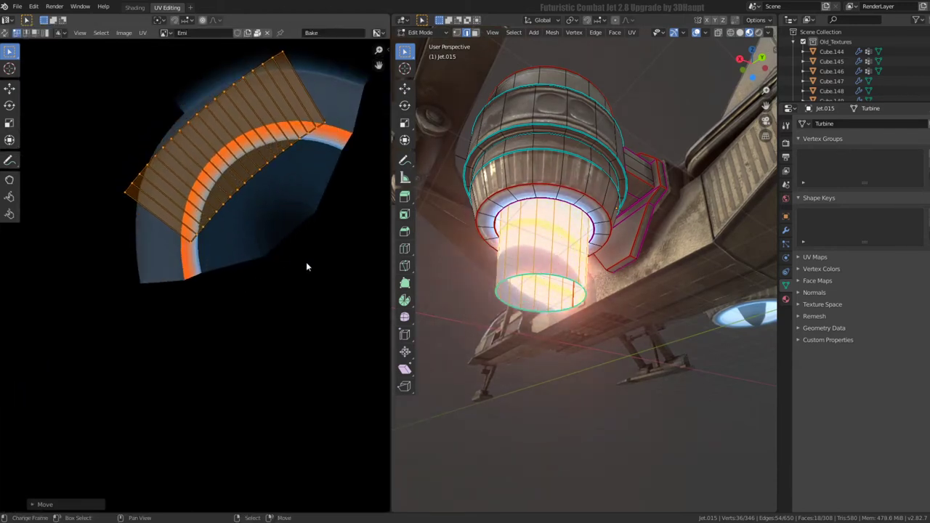
{"action": "key", "text": "s"}
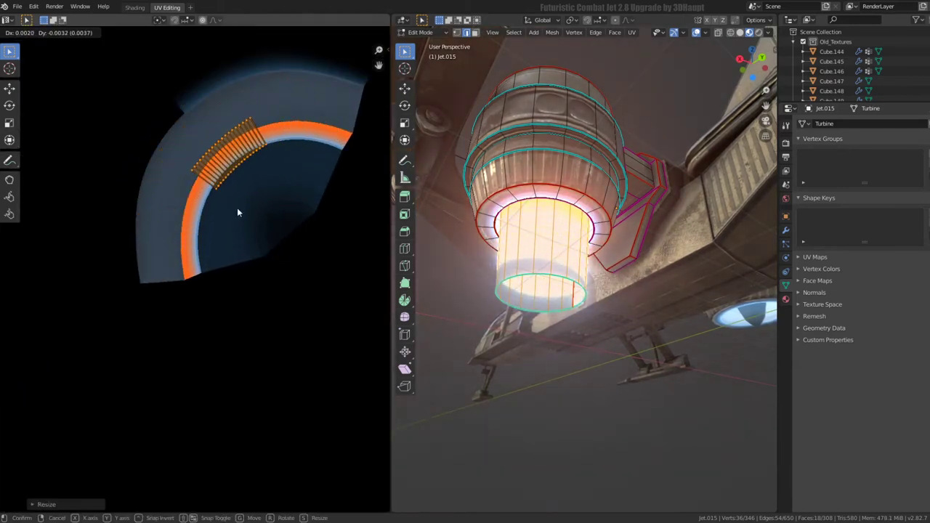
{"action": "scroll", "coordinate": [254, 191], "scroll_direction": "up", "scroll_amount": 1}
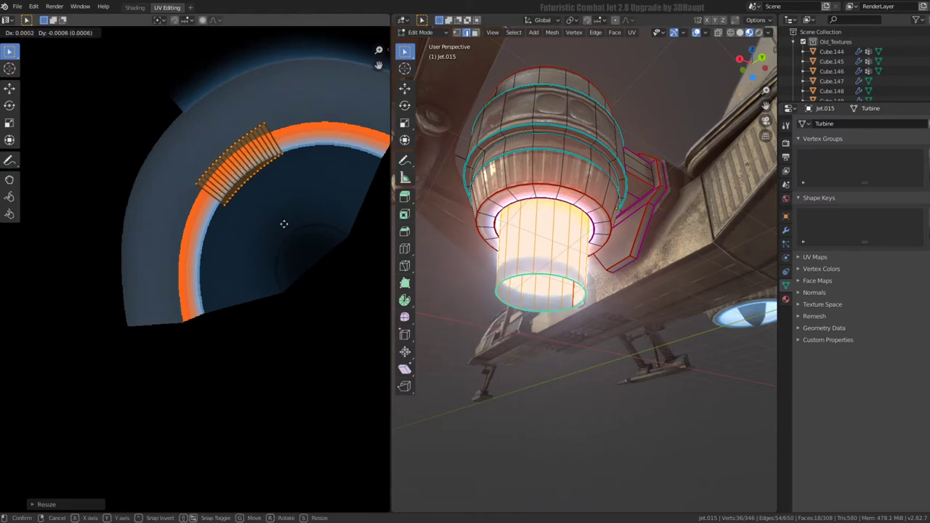
{"action": "left_click", "coordinate": [280, 227]}
{"action": "key", "text": "g"}
{"action": "left_click", "coordinate": [297, 228]}
{"action": "key", "text": "r"}
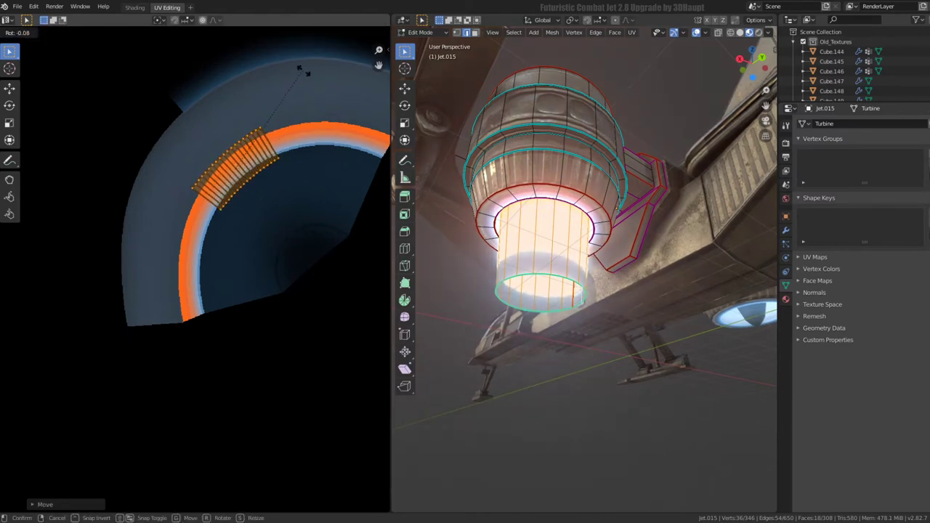
{"action": "left_click", "coordinate": [302, 70]}
Rotate the island along the orange ring and stretch it vertically into a strip
{"action": "mouse_move", "coordinate": [567, 247]}
{"action": "middle_mouse_down"}
{"action": "mouse_move", "coordinate": [659, 277]}
{"action": "mouse_move", "coordinate": [640, 262]}
{"action": "middle_mouse_up"}
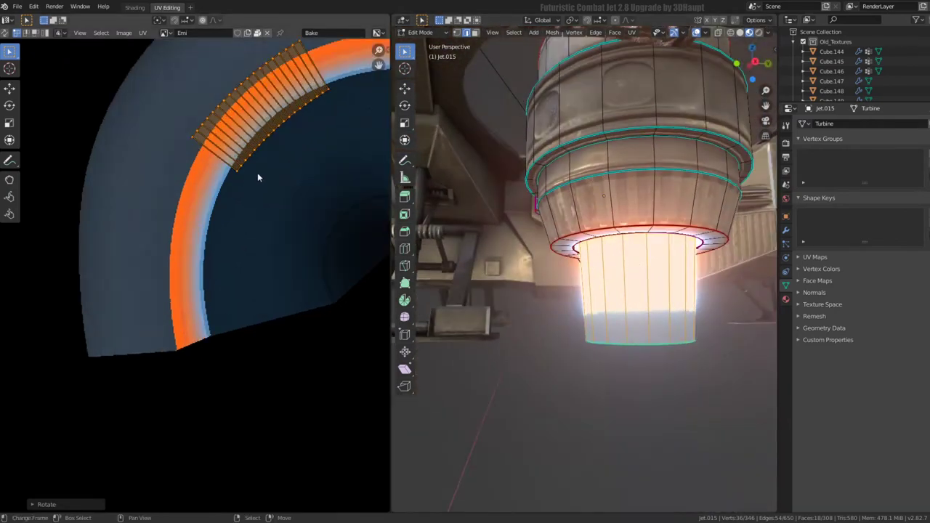
{"action": "middle_click_drag", "start_coordinate": [257, 177], "coordinate": [240, 187]}
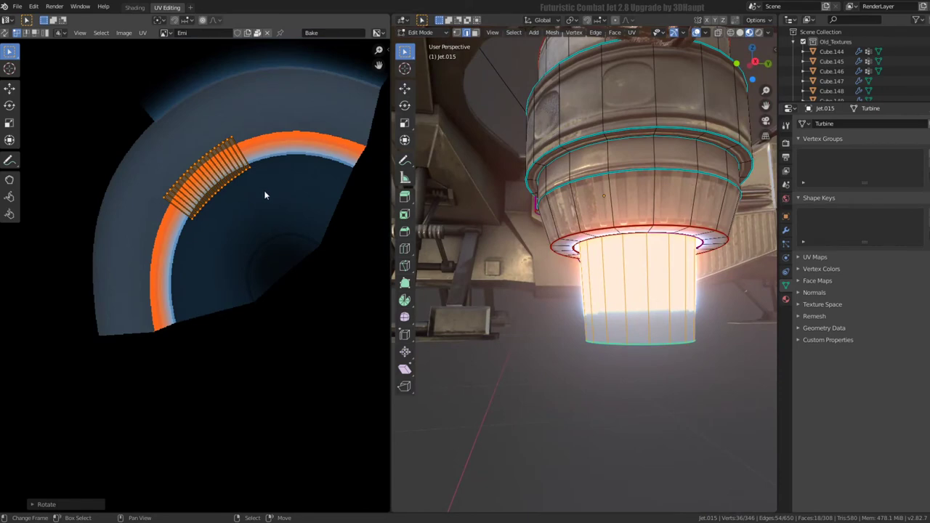
{"action": "key", "text": "r"}
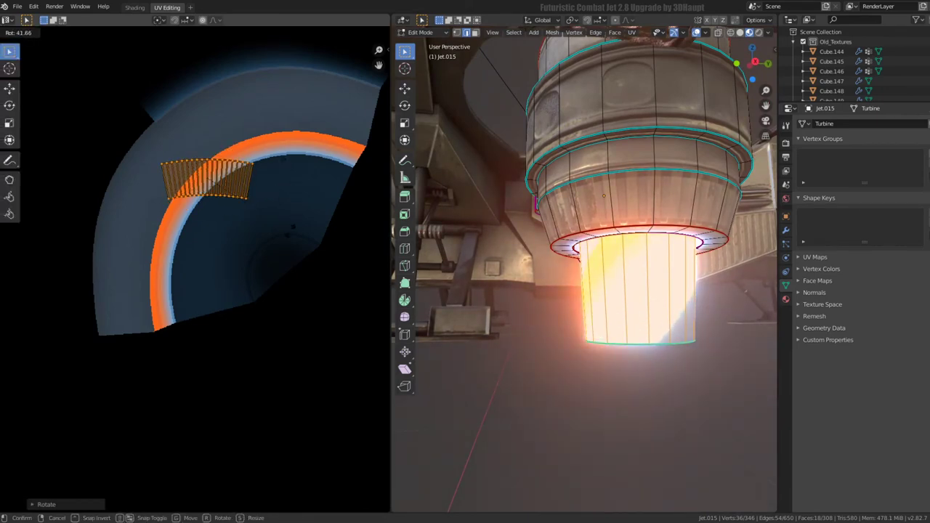
{"action": "key", "text": "Return"}
{"action": "key", "text": "s"}
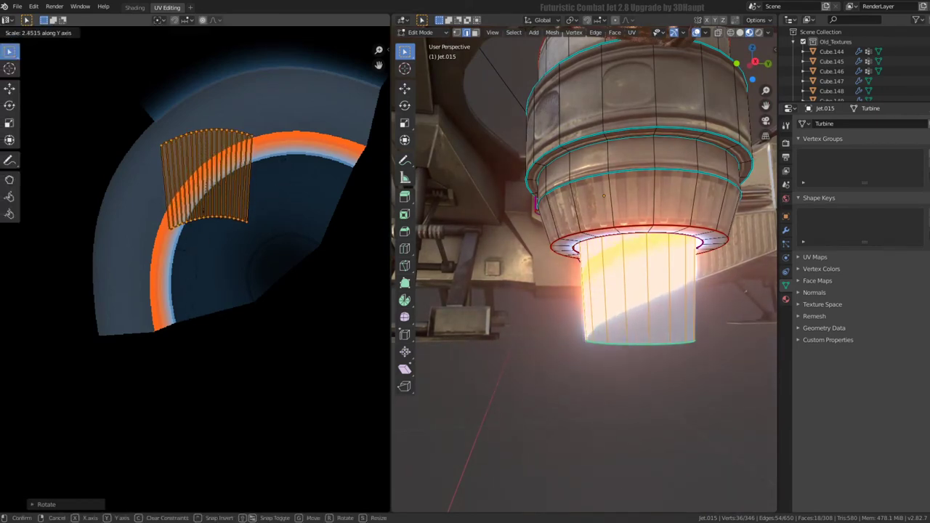
{"action": "left_click", "coordinate": [220, 346]}
Rotate the UV strip several more times until it crosses the ring diagonally
{"action": "key", "text": "r"}
{"action": "key", "text": "Return"}
{"action": "key", "text": "r"}
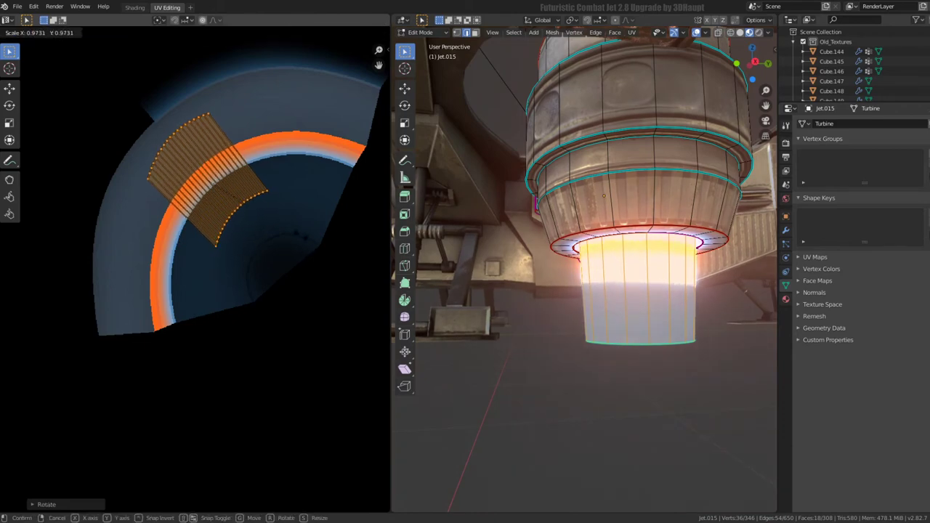
{"action": "key", "text": "Return"}
{"action": "key", "text": "r"}
{"action": "key", "text": "Return"}
{"action": "middle_click_drag", "start_coordinate": [603, 195], "coordinate": [605, 239]}
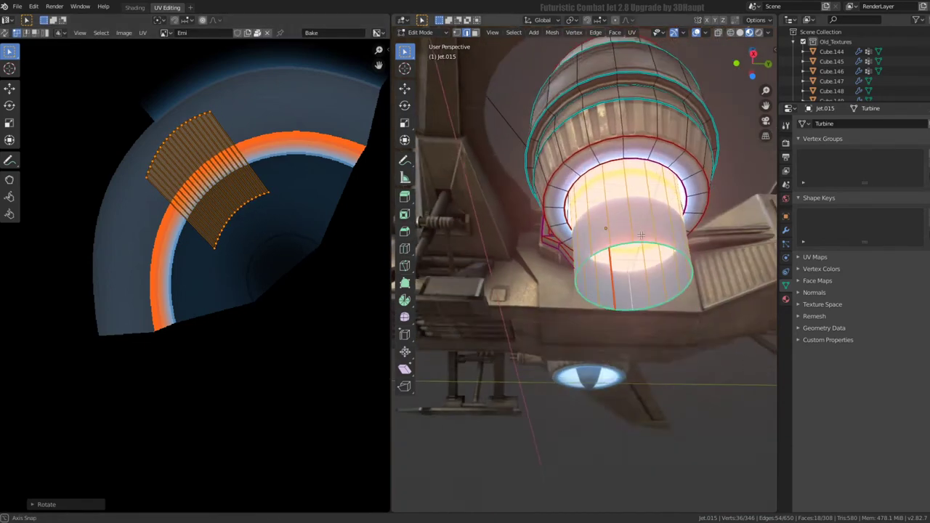
{"action": "key", "text": "r"}
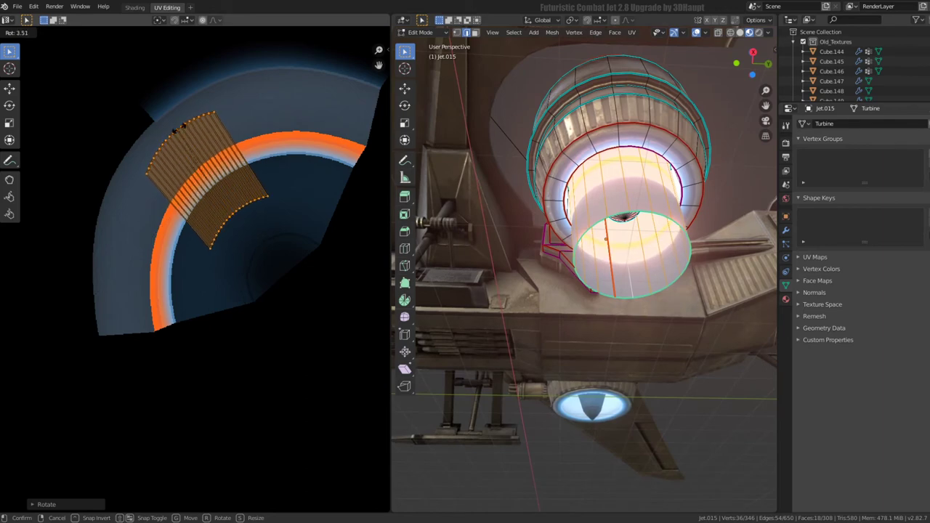
{"action": "key", "text": "Return"}
{"action": "mouse_move", "coordinate": [552, 218]}
{"action": "middle_mouse_down"}
{"action": "mouse_move", "coordinate": [561, 254]}
{"action": "mouse_move", "coordinate": [489, 280]}
{"action": "mouse_move", "coordinate": [495, 297]}
{"action": "mouse_move", "coordinate": [471, 263]}
{"action": "mouse_move", "coordinate": [574, 228]}
{"action": "mouse_move", "coordinate": [635, 149]}
{"action": "mouse_move", "coordinate": [628, 109]}
{"action": "middle_mouse_up"}
{"action": "key", "text": "Tab"}
{"action": "key", "text": "Tab"}
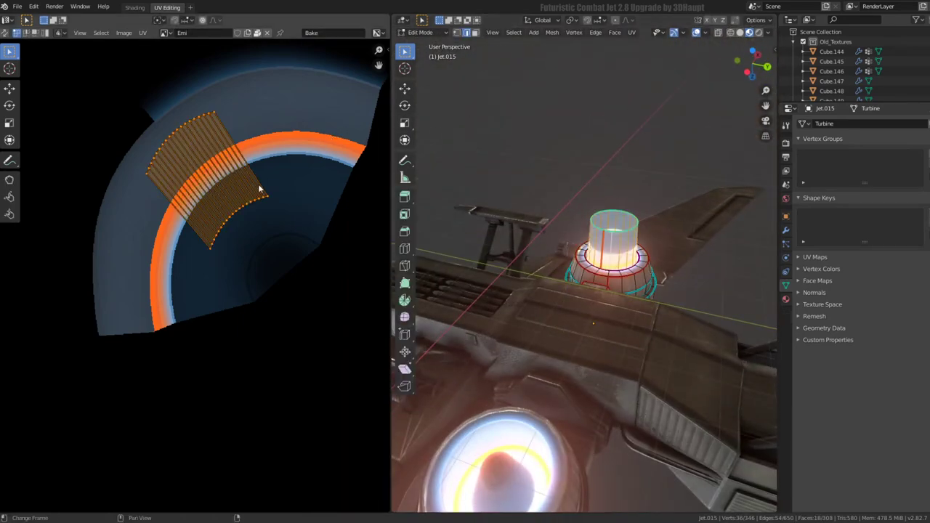
Select two edge loops of the UV strip and offset them along the ring
{"action": "scroll", "coordinate": [218, 203], "scroll_direction": "up", "scroll_amount": 1}
{"action": "scroll", "coordinate": [169, 218], "scroll_direction": "up", "scroll_amount": 1}
{"action": "left_click", "coordinate": [176, 221]}
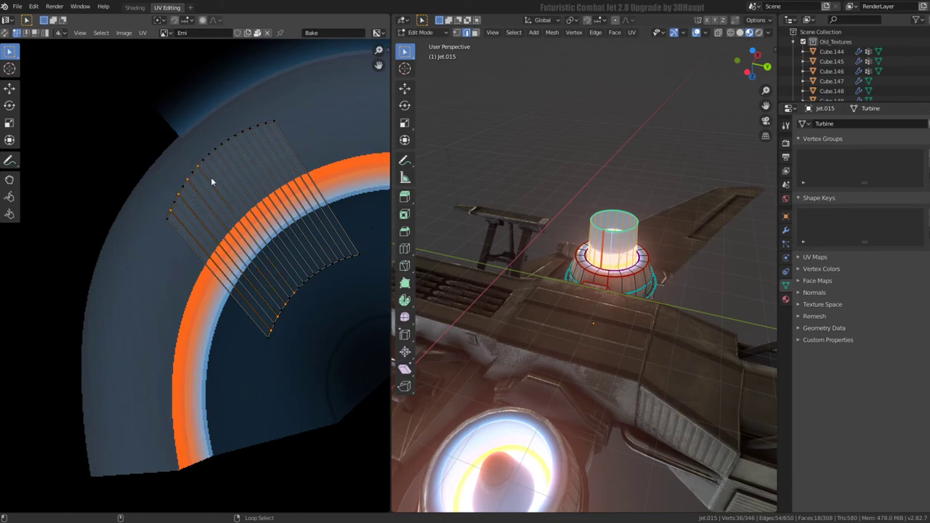
{"action": "left_click", "coordinate": [229, 163], "text": "alt+shift"}
{"action": "key", "text": "g"}
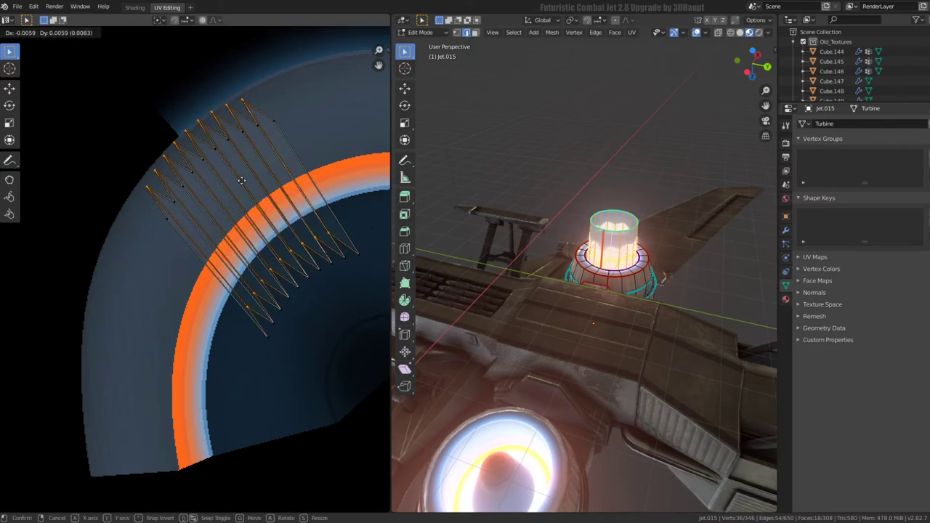
{"action": "left_click", "coordinate": [241, 180]}
Shift the selected loops further along the ring and view the zigzag glow in Object Mode
{"action": "scroll", "coordinate": [522, 253], "scroll_direction": "up", "scroll_amount": 5}
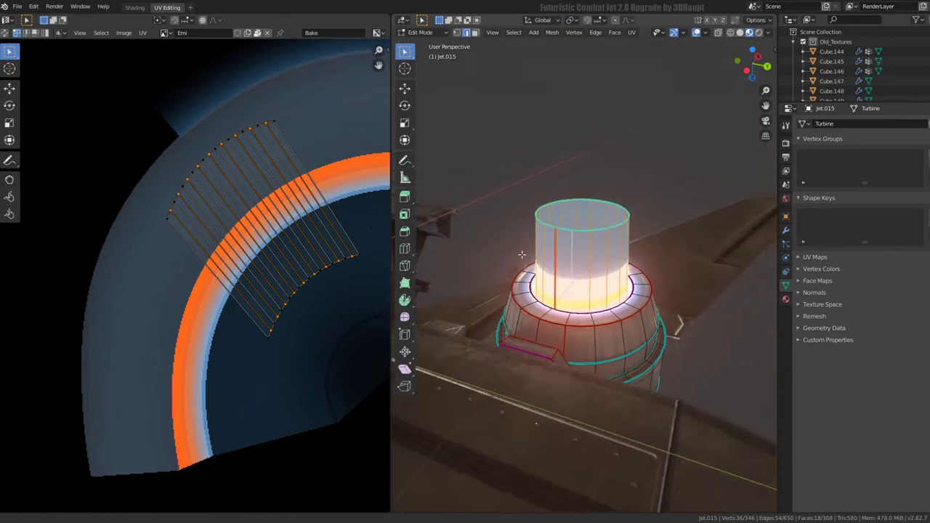
{"action": "scroll", "coordinate": [522, 253], "scroll_direction": "up", "scroll_amount": 5}
{"action": "key", "text": "g"}
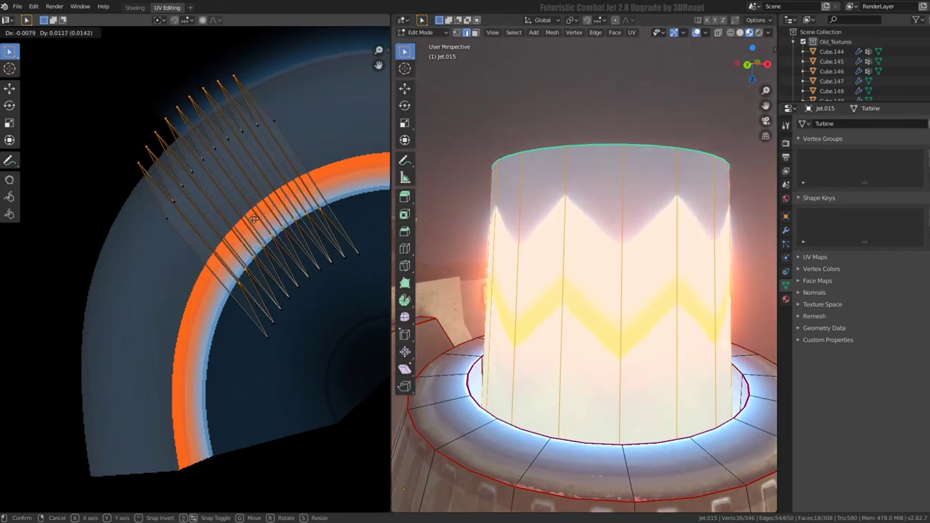
{"action": "left_click", "coordinate": [256, 221]}
{"action": "scroll", "coordinate": [581, 290], "scroll_direction": "down", "scroll_amount": 5}
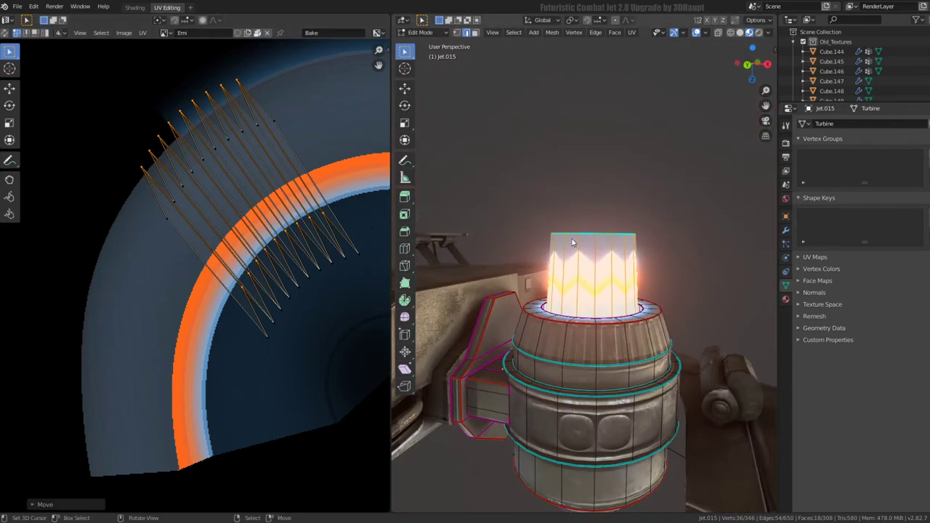
{"action": "key", "text": "Tab"}
{"action": "mouse_move", "coordinate": [581, 290]}
{"action": "middle_mouse_down"}
{"action": "mouse_move", "coordinate": [622, 317]}
{"action": "mouse_move", "coordinate": [526, 317]}
{"action": "mouse_move", "coordinate": [426, 341]}
{"action": "middle_mouse_up"}
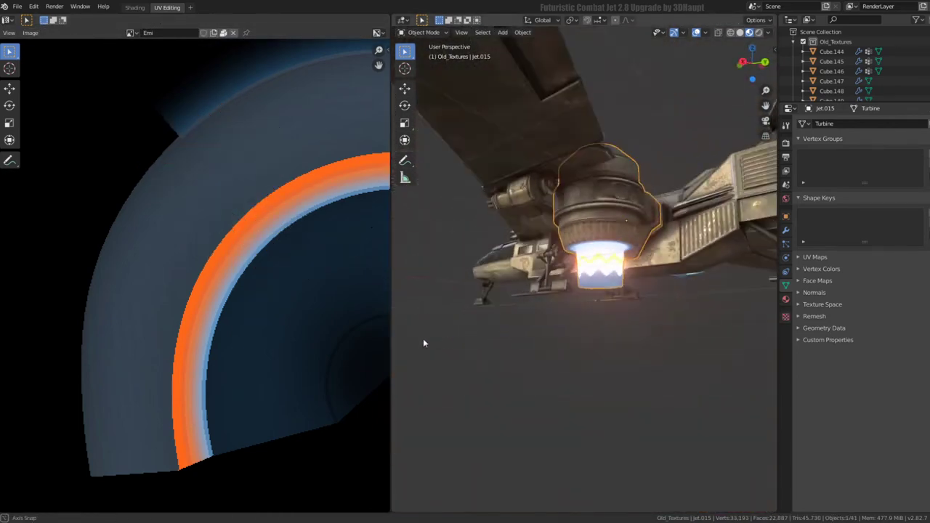
Separate the selected exhaust cylinder faces into their own object
{"action": "scroll", "coordinate": [611, 325], "scroll_direction": "up", "scroll_amount": 3}
{"action": "key", "text": "Tab"}
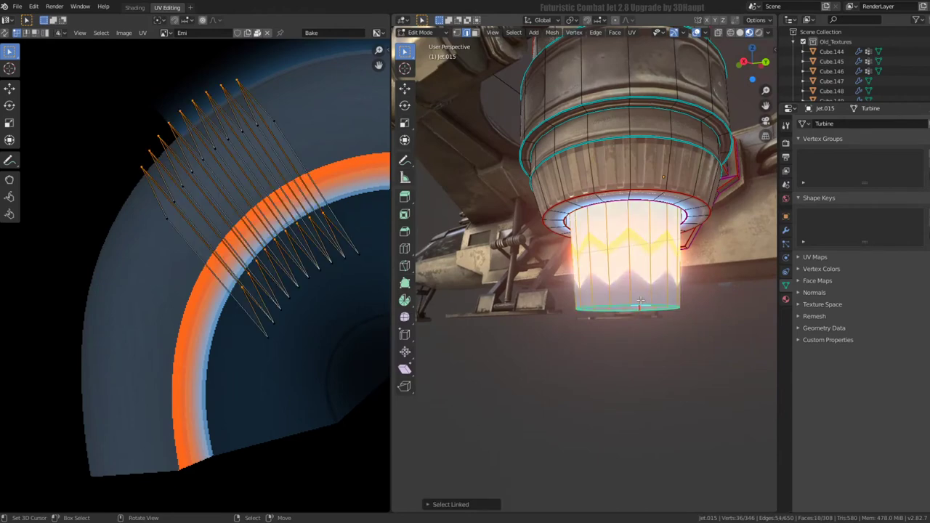
{"action": "key", "text": "p"}
{"action": "left_click", "coordinate": [640, 298]}
{"action": "key", "text": "Tab"}
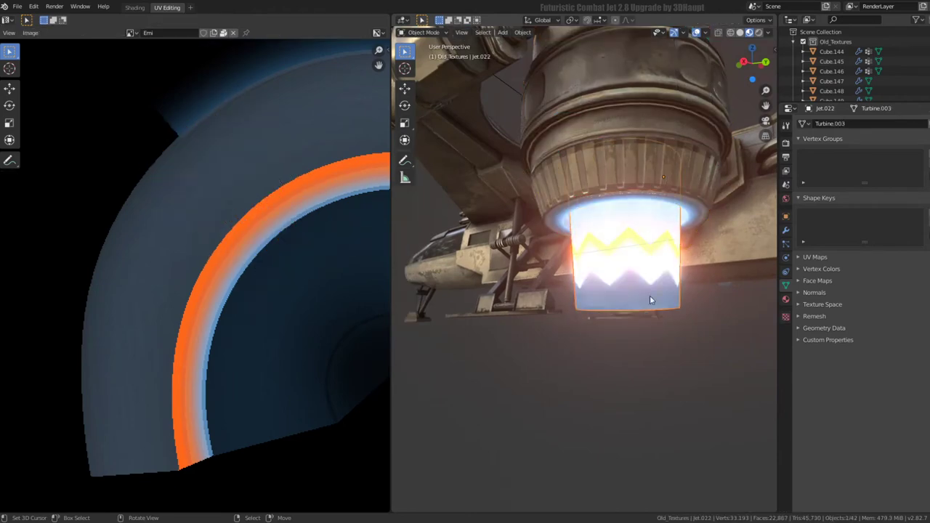
Remove the 'jet' material slot from the separated exhaust cylinder
{"action": "mouse_move", "coordinate": [650, 295]}
{"action": "middle_mouse_down"}
{"action": "mouse_move", "coordinate": [655, 192]}
{"action": "mouse_move", "coordinate": [559, 296]}
{"action": "mouse_move", "coordinate": [552, 276]}
{"action": "middle_mouse_up"}
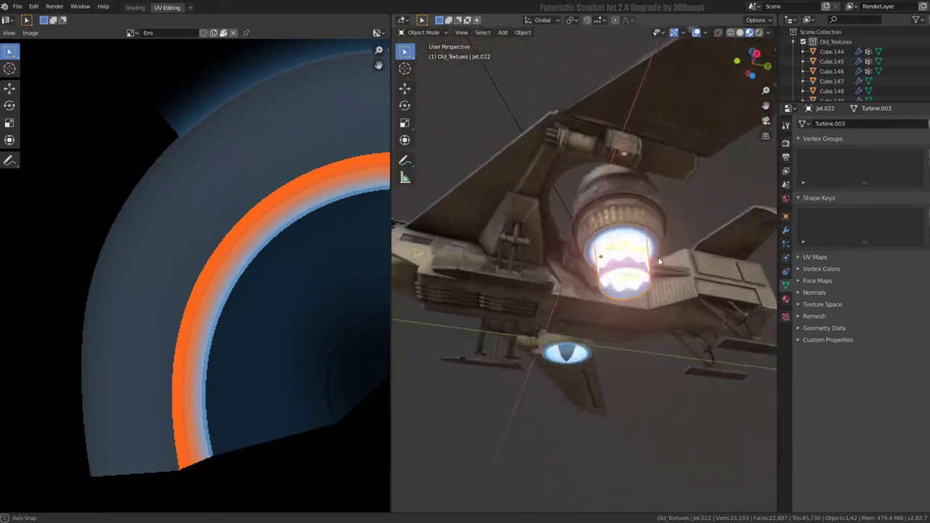
{"action": "scroll", "coordinate": [176, 220], "scroll_direction": "down", "scroll_amount": 3}
{"action": "scroll", "coordinate": [592, 307], "scroll_direction": "up", "scroll_amount": 5}
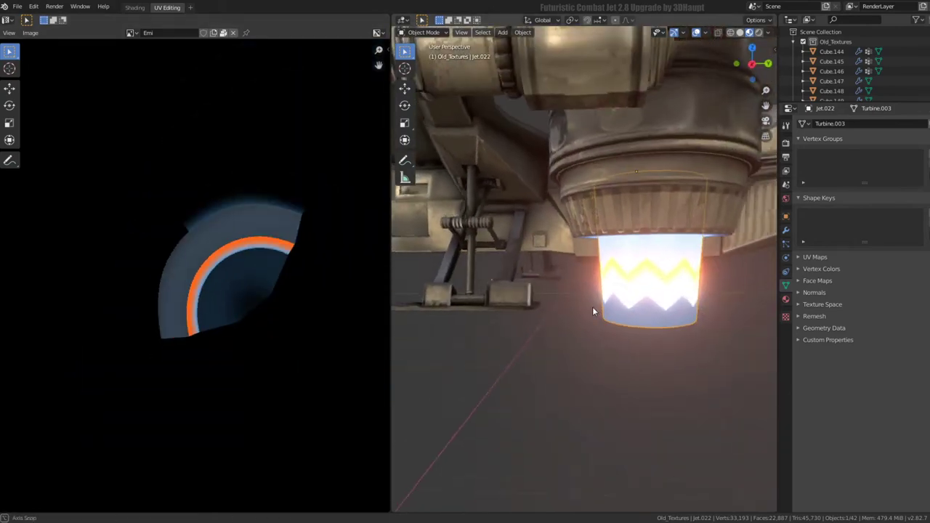
{"action": "mouse_move", "coordinate": [593, 307]}
{"action": "middle_mouse_down"}
{"action": "mouse_move", "coordinate": [519, 293]}
{"action": "mouse_move", "coordinate": [654, 327]}
{"action": "middle_mouse_up"}
{"action": "scroll", "coordinate": [591, 307], "scroll_direction": "up", "scroll_amount": 3}
{"action": "scroll", "coordinate": [591, 307], "scroll_direction": "down", "scroll_amount": 3}
{"action": "left_click", "coordinate": [785, 298]}
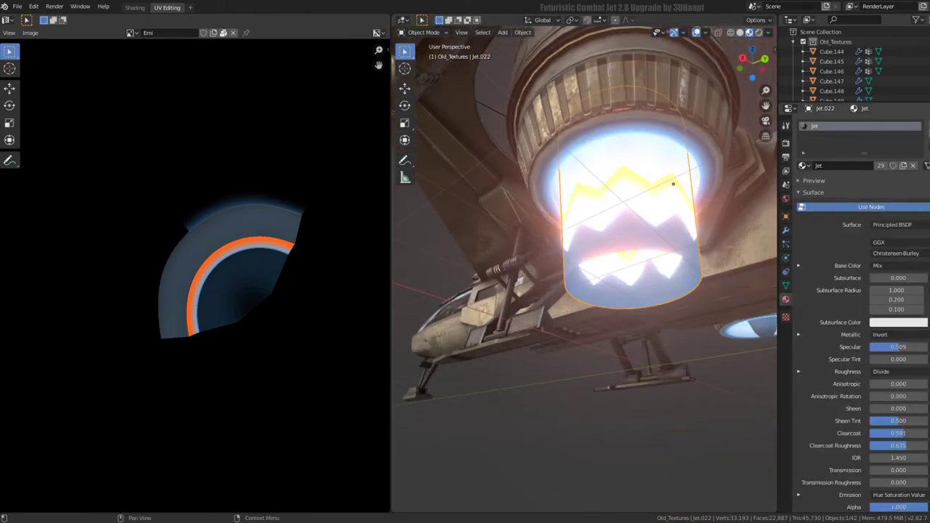
{"action": "left_click", "coordinate": [926, 138]}
Give the cylinder a new Material.001 and switch to the Shading workspace
{"action": "left_click", "coordinate": [885, 165]}
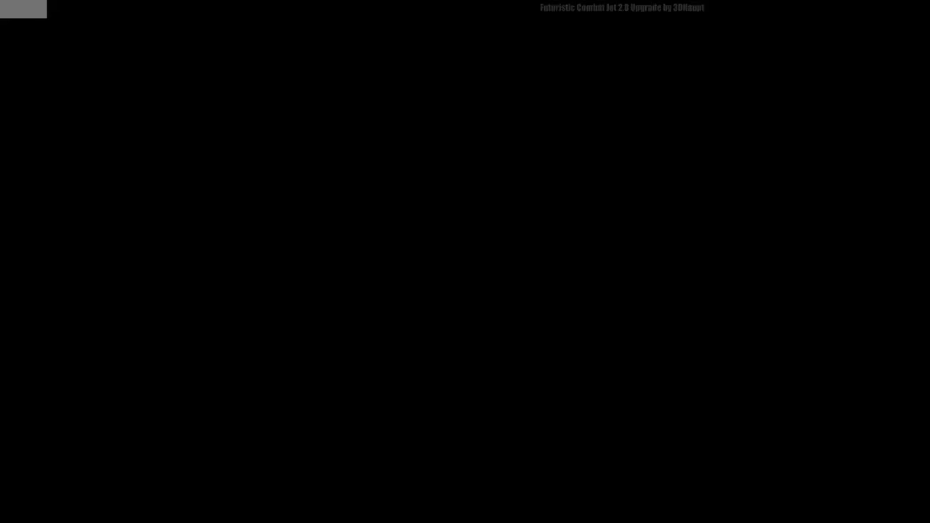
{"action": "left_click", "coordinate": [136, 8]}
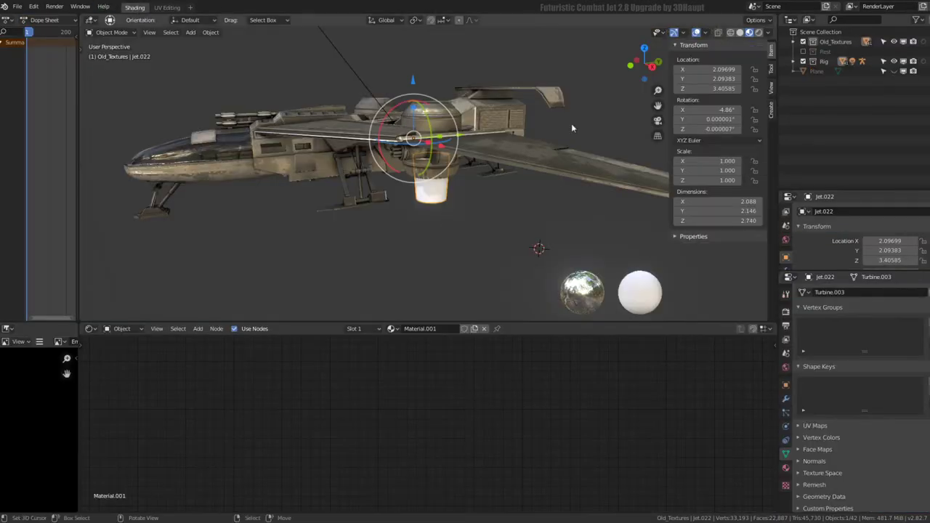
{"action": "mouse_move", "coordinate": [571, 123]}
{"action": "middle_mouse_down"}
{"action": "mouse_move", "coordinate": [387, 280]}
{"action": "mouse_move", "coordinate": [634, 341]}
{"action": "middle_mouse_up"}
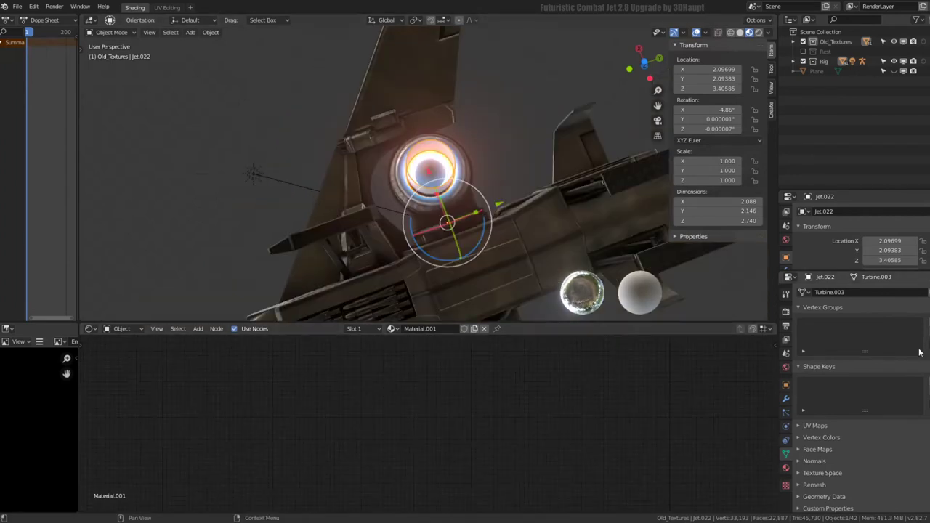
{"action": "left_click", "coordinate": [786, 468]}
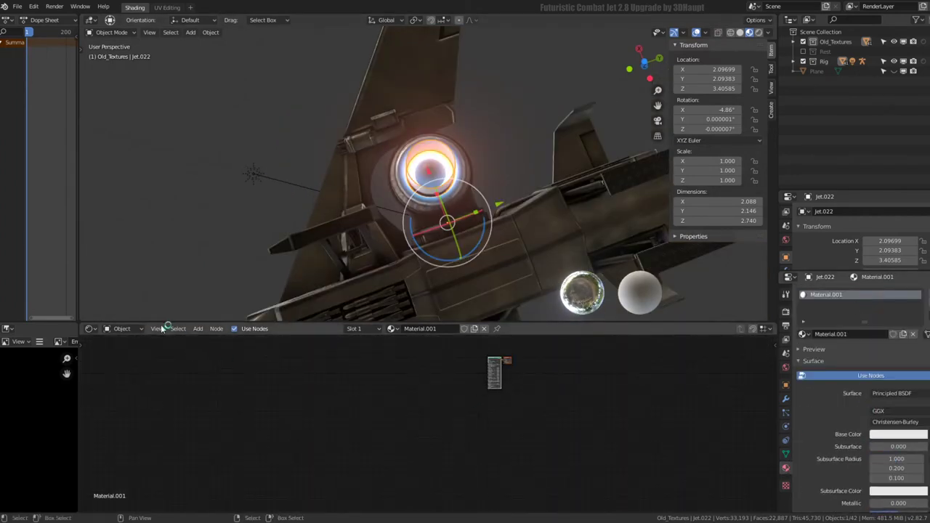
Frame the Principled BSDF and Material Output nodes and bring up the Add node menu
{"action": "left_click", "coordinate": [182, 415]}
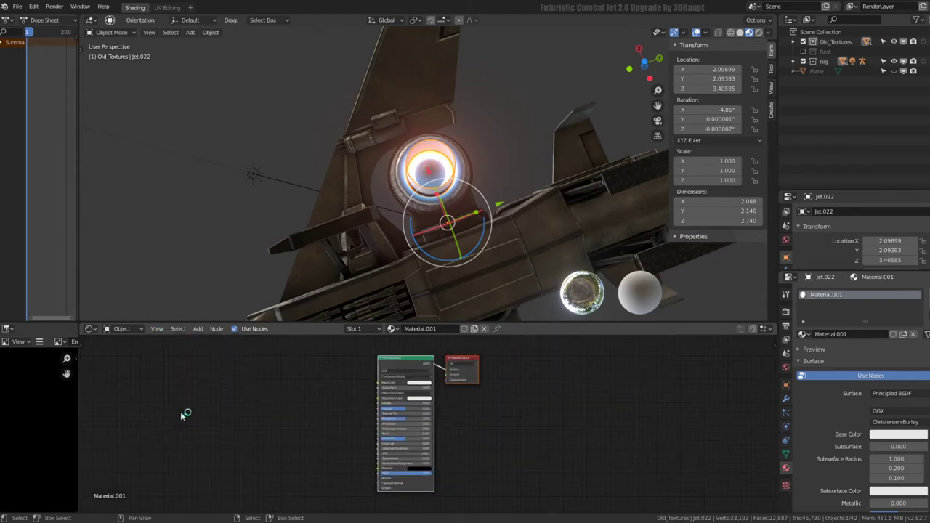
{"action": "middle_click_drag", "start_coordinate": [255, 395], "coordinate": [339, 394]}
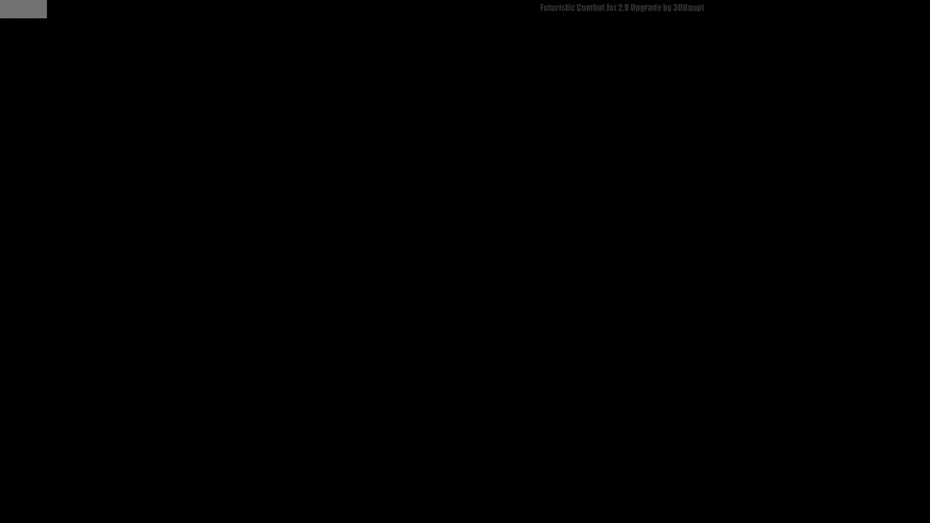
{"action": "scroll", "coordinate": [314, 385], "scroll_direction": "up", "scroll_amount": 2}
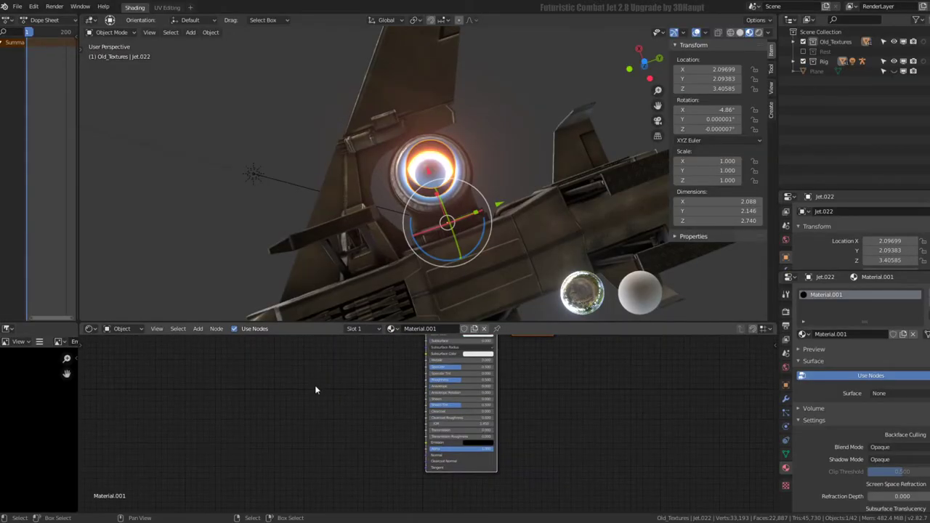
{"action": "key", "text": "shift+a"}
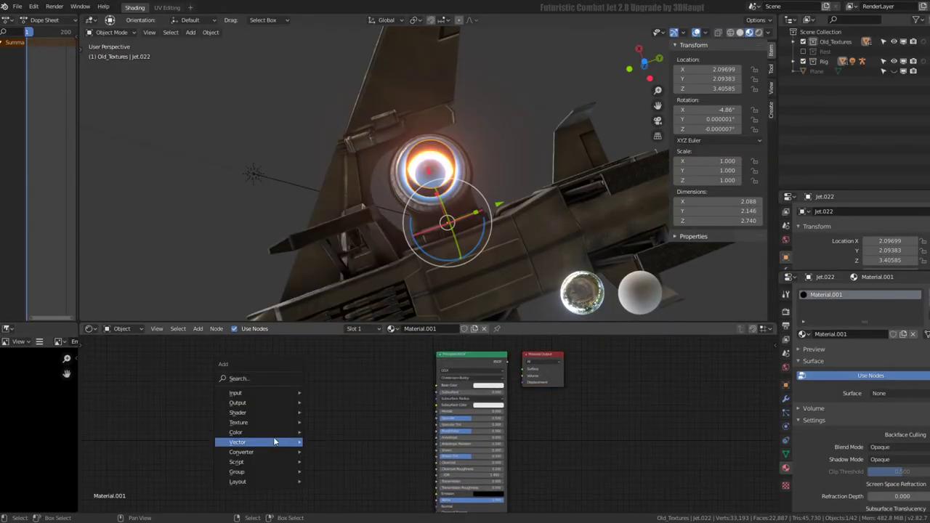
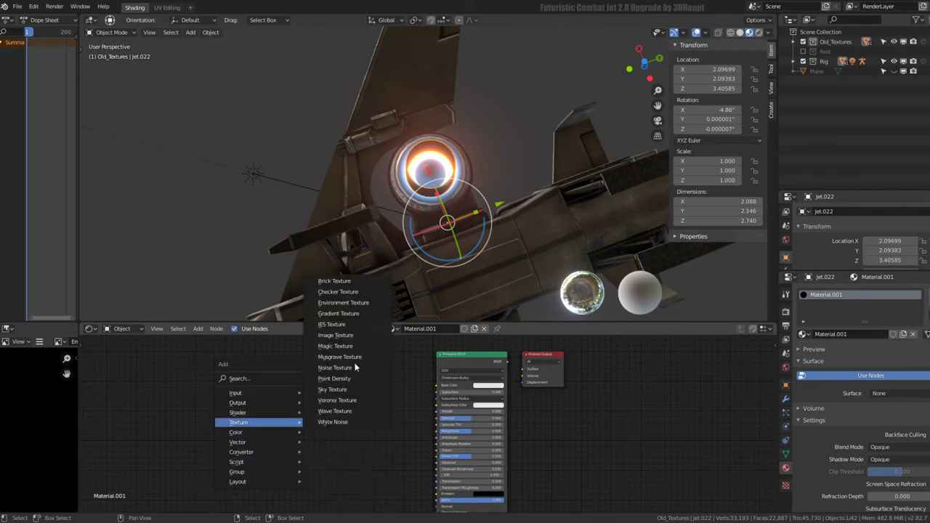
Add an Image Texture node to the flame material and load the Emi image
{"action": "left_click", "coordinate": [342, 333]}
{"action": "left_click", "coordinate": [276, 417]}
{"action": "left_click", "coordinate": [262, 423]}
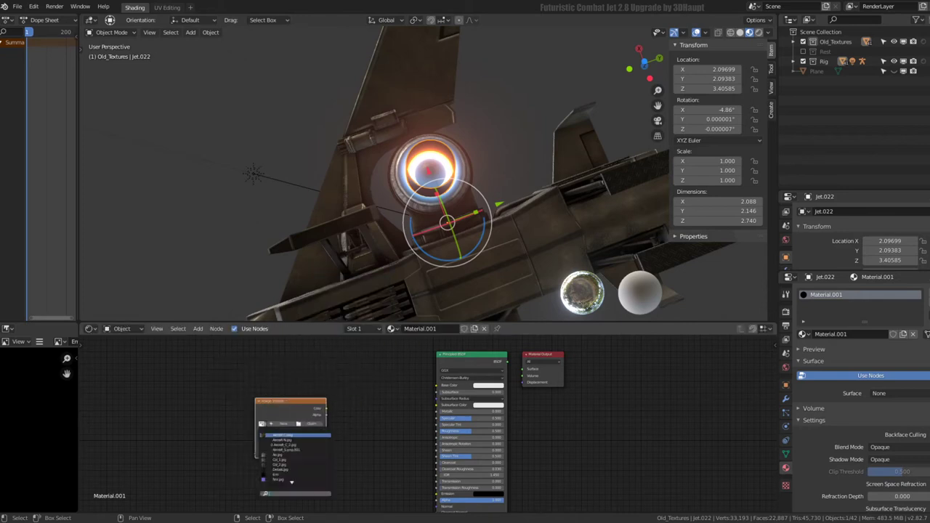
{"action": "left_click", "coordinate": [298, 474]}
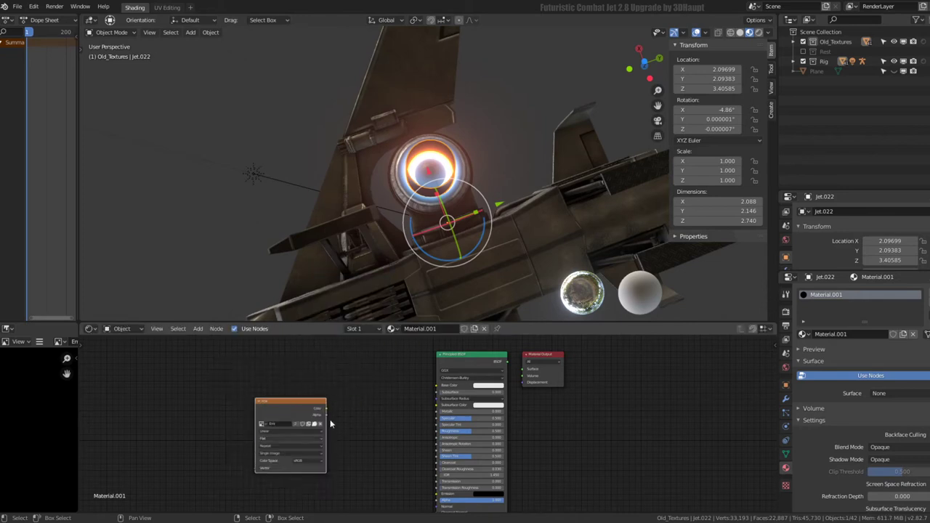
Link the Emi colour to the Principled BSDF Base Color and check the textured cylinder
{"action": "left_click_drag", "start_coordinate": [325, 408], "coordinate": [410, 455]}
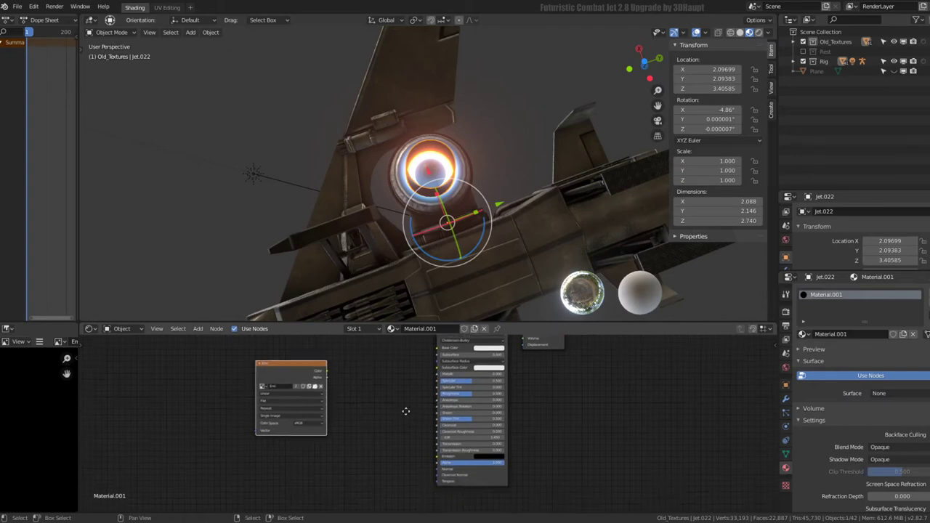
{"action": "left_click_drag", "start_coordinate": [312, 363], "coordinate": [283, 370]}
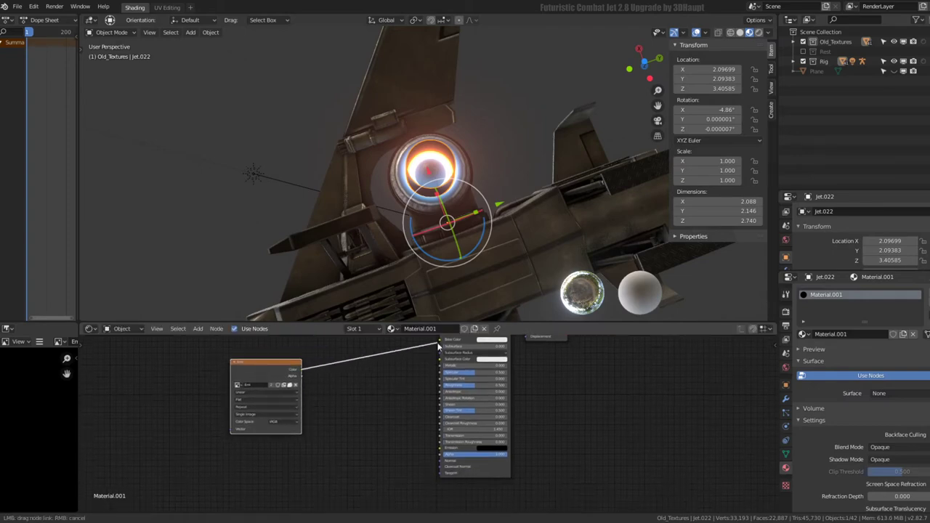
{"action": "key", "text": "Home"}
{"action": "left_click_drag", "start_coordinate": [305, 392], "coordinate": [285, 384]}
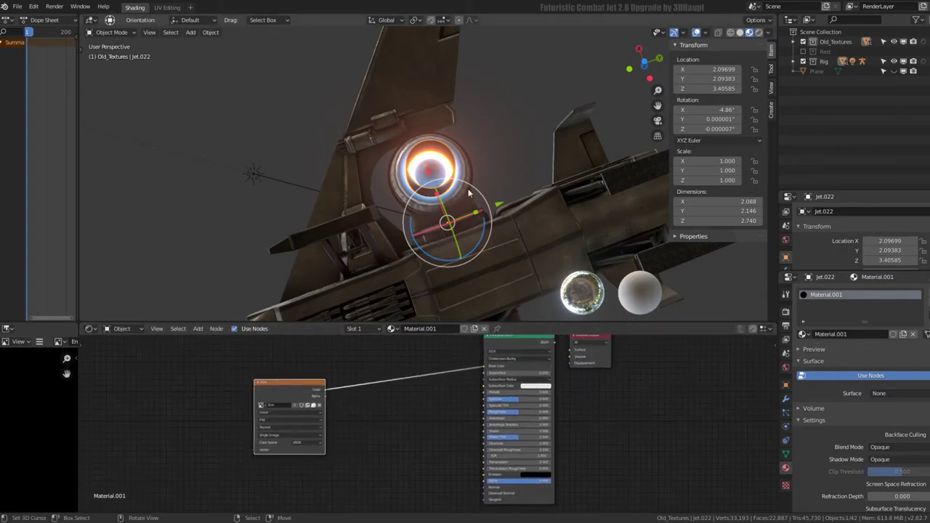
{"action": "middle_click_drag", "start_coordinate": [407, 276], "coordinate": [461, 292]}
{"action": "middle_click_drag", "start_coordinate": [562, 400], "coordinate": [533, 420]}
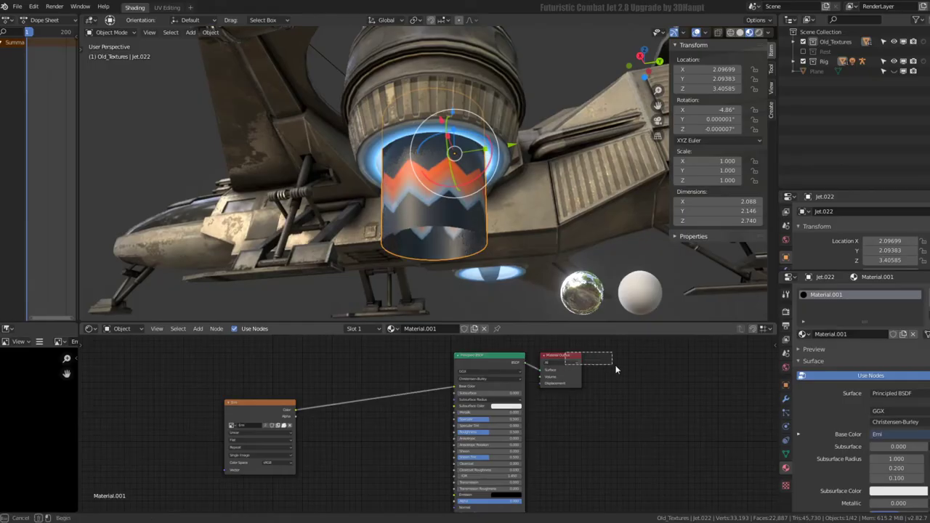
{"action": "left_click_drag", "start_coordinate": [615, 370], "coordinate": [615, 370]}
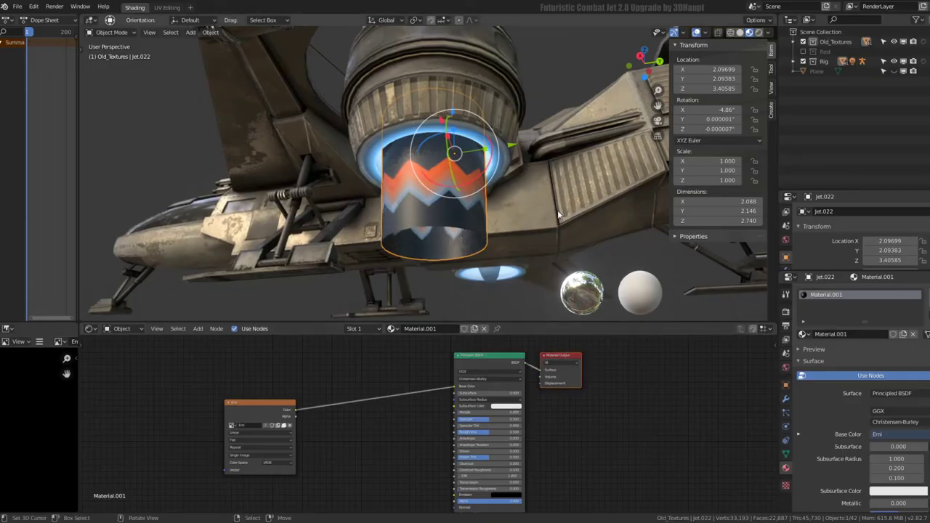
{"action": "mouse_move", "coordinate": [557, 210]}
{"action": "middle_mouse_down"}
{"action": "mouse_move", "coordinate": [463, 184]}
{"action": "mouse_move", "coordinate": [533, 192]}
{"action": "mouse_move", "coordinate": [541, 134]}
{"action": "mouse_move", "coordinate": [476, 203]}
{"action": "mouse_move", "coordinate": [482, 79]}
{"action": "mouse_move", "coordinate": [514, 95]}
{"action": "mouse_move", "coordinate": [515, 194]}
{"action": "middle_mouse_up"}
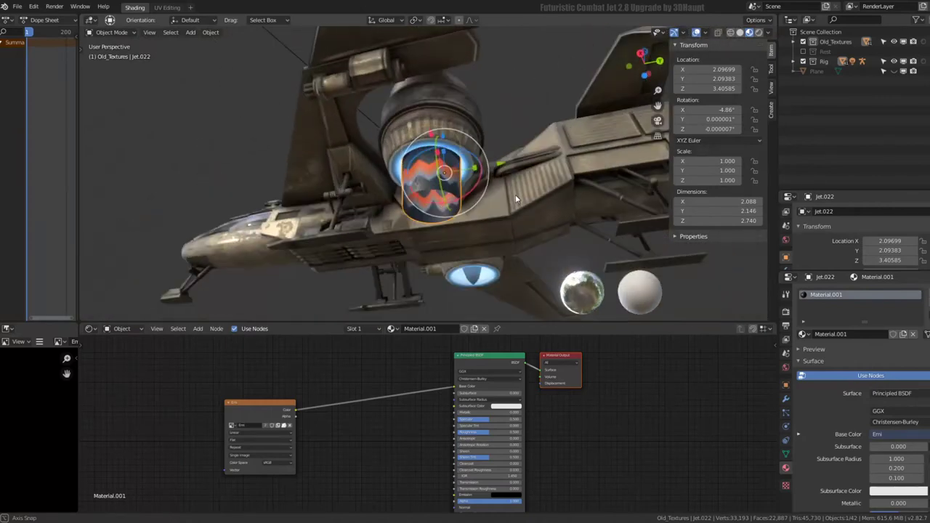
{"action": "scroll", "coordinate": [327, 407], "scroll_direction": "up", "scroll_amount": 1}
{"action": "mouse_move", "coordinate": [269, 396]}
{"action": "left_mouse_down"}
{"action": "mouse_move", "coordinate": [327, 353]}
{"action": "mouse_move", "coordinate": [215, 361]}
{"action": "left_mouse_up"}
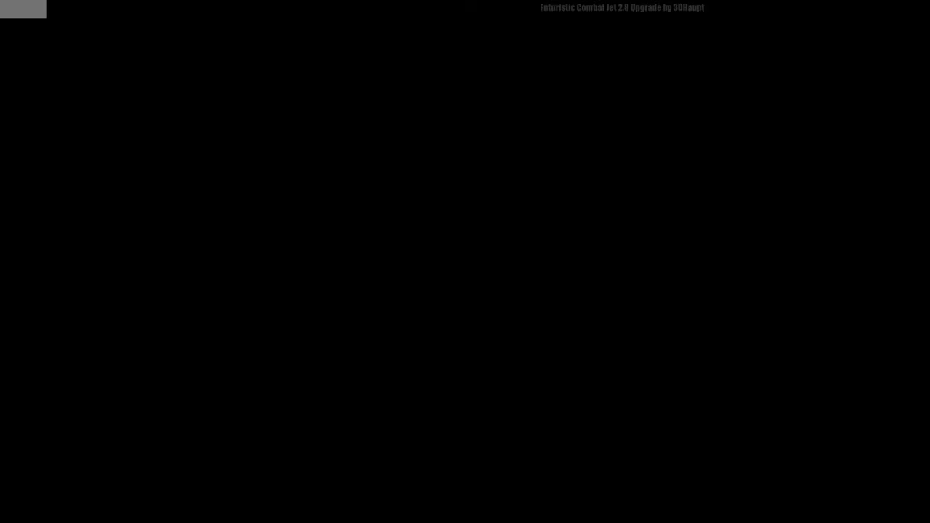
Lower the Alpha Clip threshold to 0.278 to reveal the zigzag, then enter Edit Mode
{"action": "scroll", "coordinate": [848, 396], "scroll_direction": "down", "scroll_amount": 3}
{"action": "scroll", "coordinate": [849, 396], "scroll_direction": "down", "scroll_amount": 2}
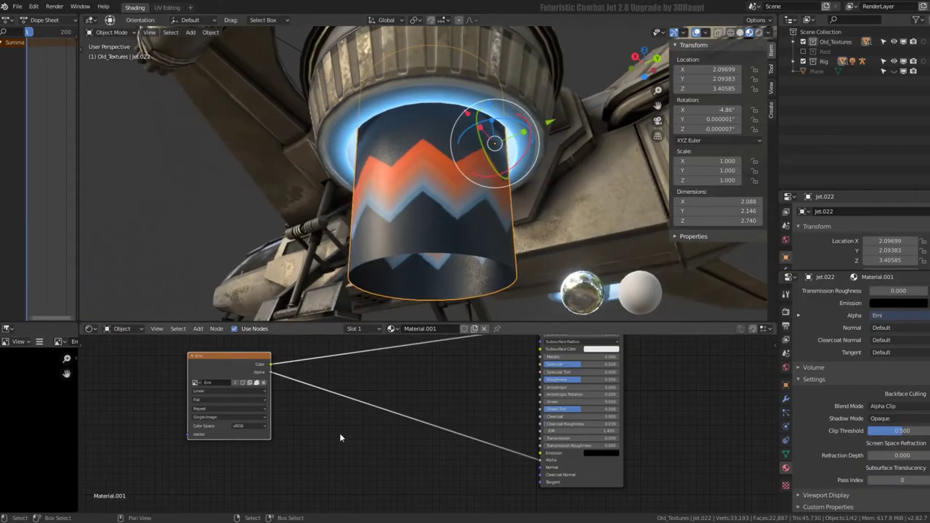
{"action": "mouse_move", "coordinate": [903, 433]}
{"action": "left_mouse_down"}
{"action": "mouse_move", "coordinate": [919, 434]}
{"action": "mouse_move", "coordinate": [891, 434]}
{"action": "mouse_move", "coordinate": [917, 431]}
{"action": "mouse_move", "coordinate": [904, 430]}
{"action": "left_mouse_up"}
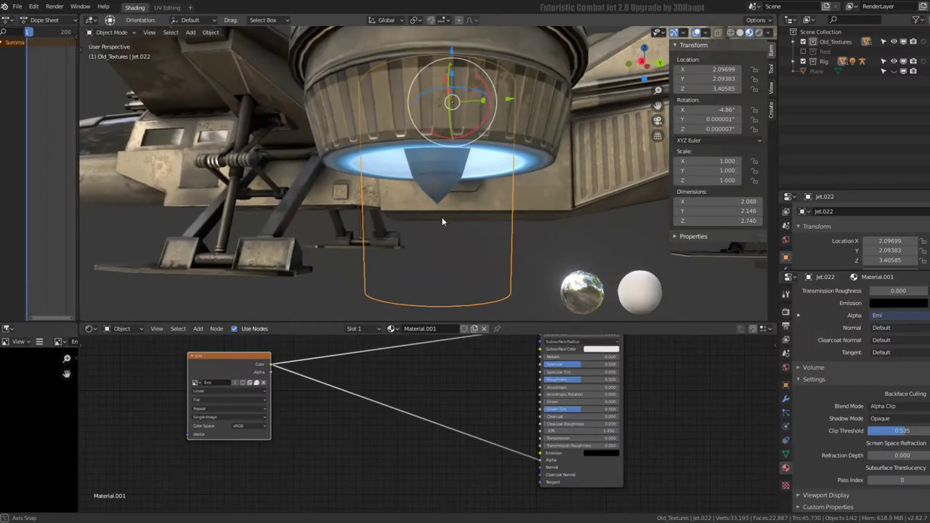
{"action": "mouse_move", "coordinate": [910, 434]}
{"action": "left_mouse_down"}
{"action": "mouse_move", "coordinate": [873, 434]}
{"action": "mouse_move", "coordinate": [895, 431]}
{"action": "left_mouse_up"}
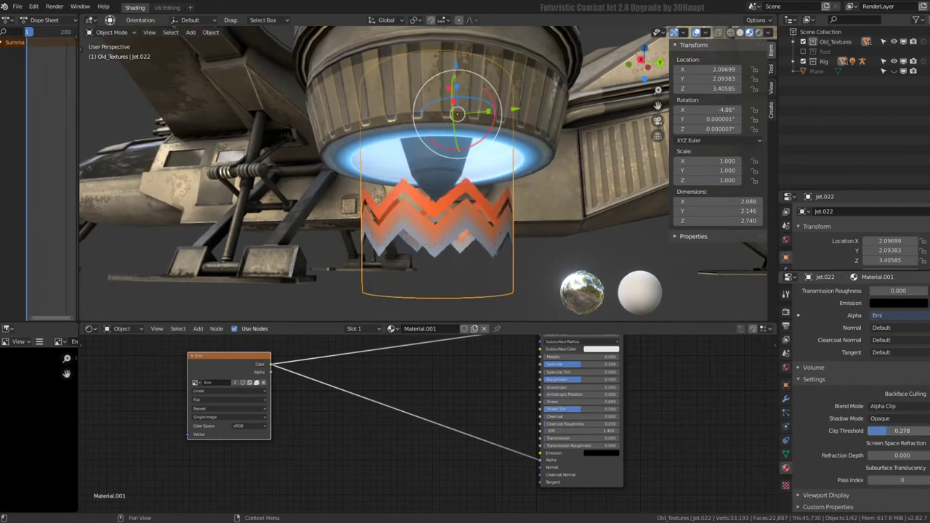
{"action": "middle_click_drag", "start_coordinate": [481, 194], "coordinate": [380, 172]}
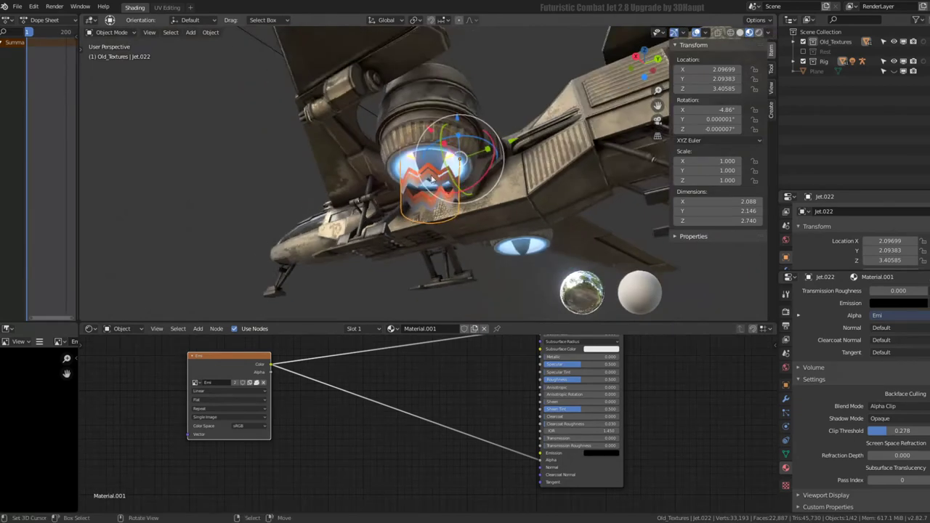
{"action": "middle_click_drag", "start_coordinate": [426, 181], "coordinate": [508, 222]}
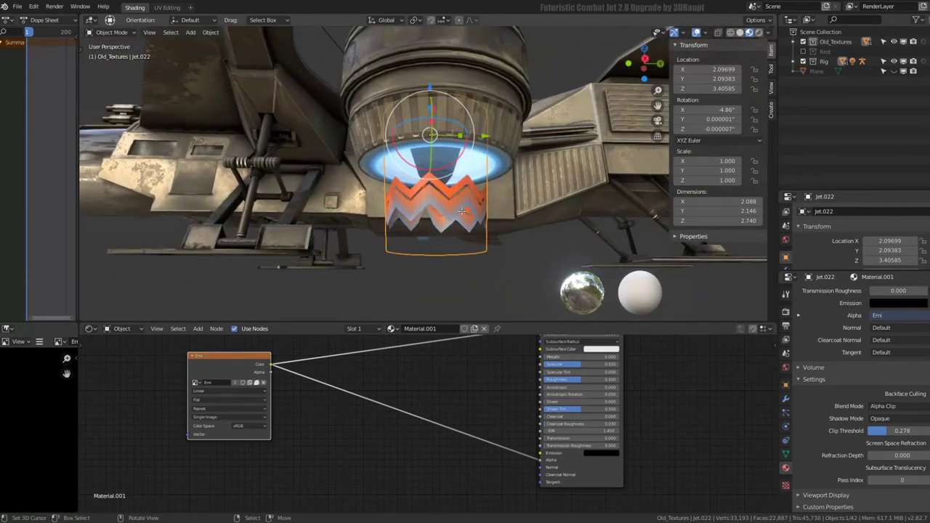
{"action": "key", "text": "Tab"}
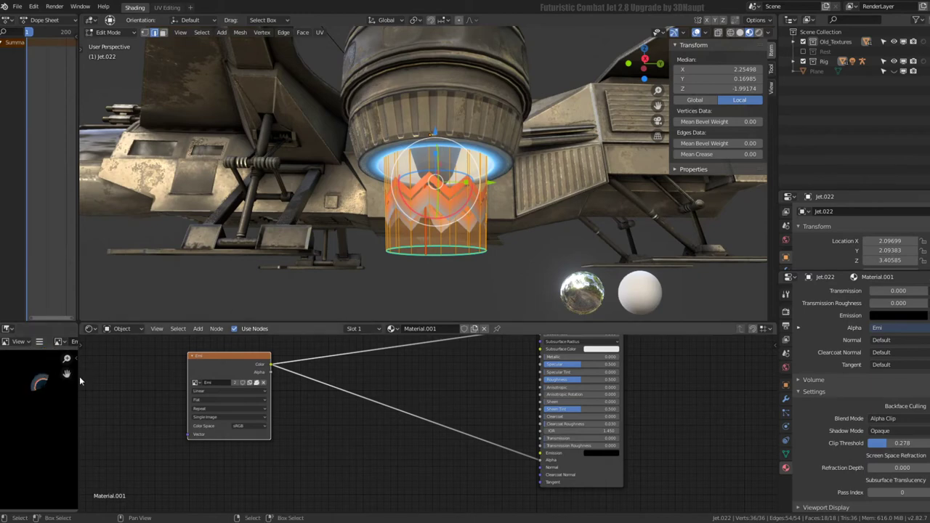
Widen the left area, turn it into a UV Editor and zoom in on the Emi image
{"action": "left_click_drag", "start_coordinate": [79, 376], "coordinate": [236, 382]}
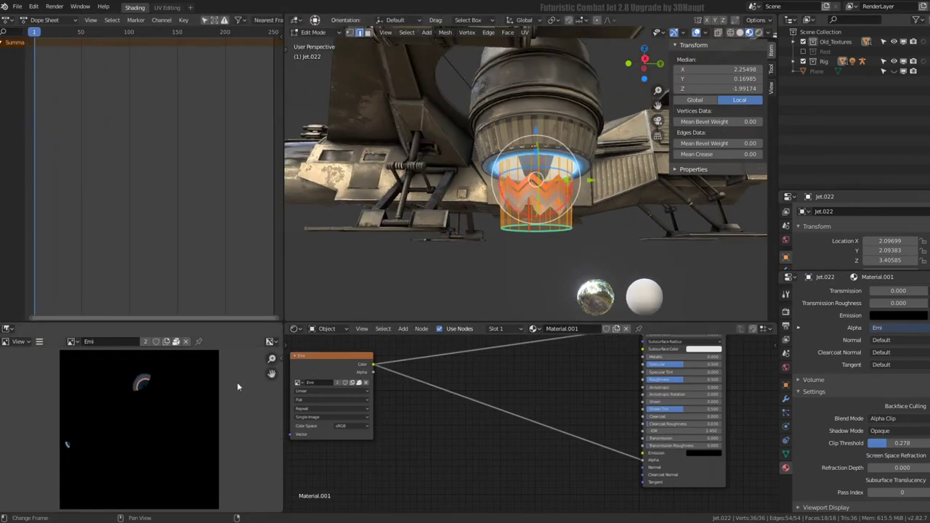
{"action": "left_click", "coordinate": [70, 343]}
{"action": "left_click", "coordinate": [40, 341]}
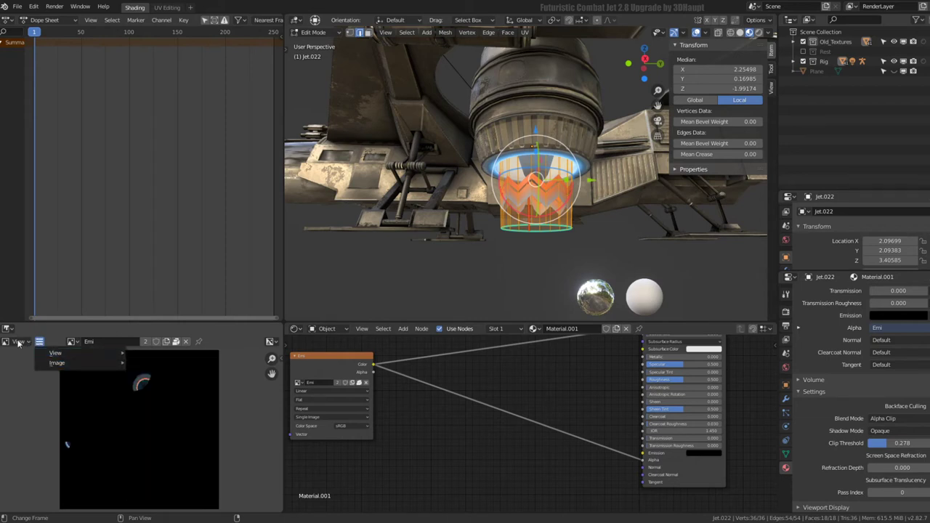
{"action": "left_click", "coordinate": [18, 343]}
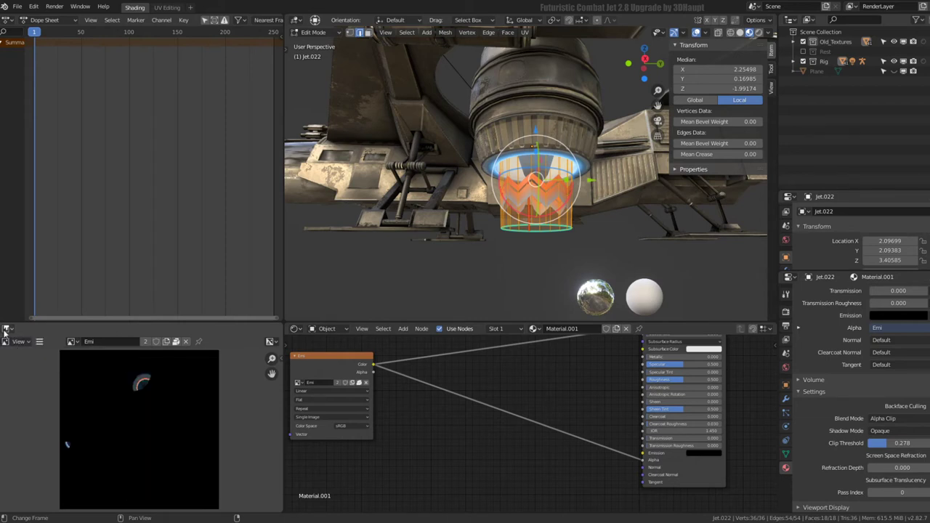
{"action": "left_click", "coordinate": [7, 329]}
{"action": "left_click", "coordinate": [43, 388]}
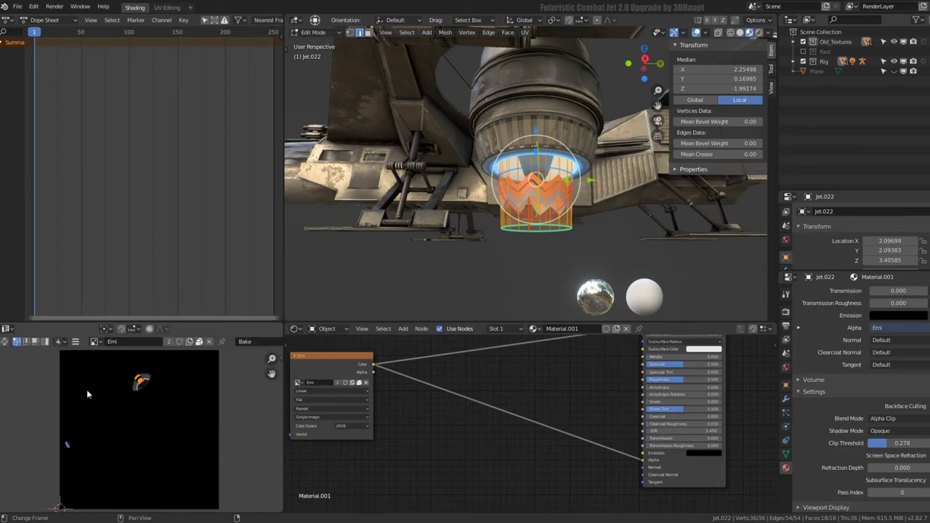
{"action": "middle_click_drag", "start_coordinate": [139, 390], "coordinate": [146, 430], "text": "ctrl"}
{"action": "scroll", "coordinate": [175, 419], "scroll_direction": "down", "scroll_amount": 3}
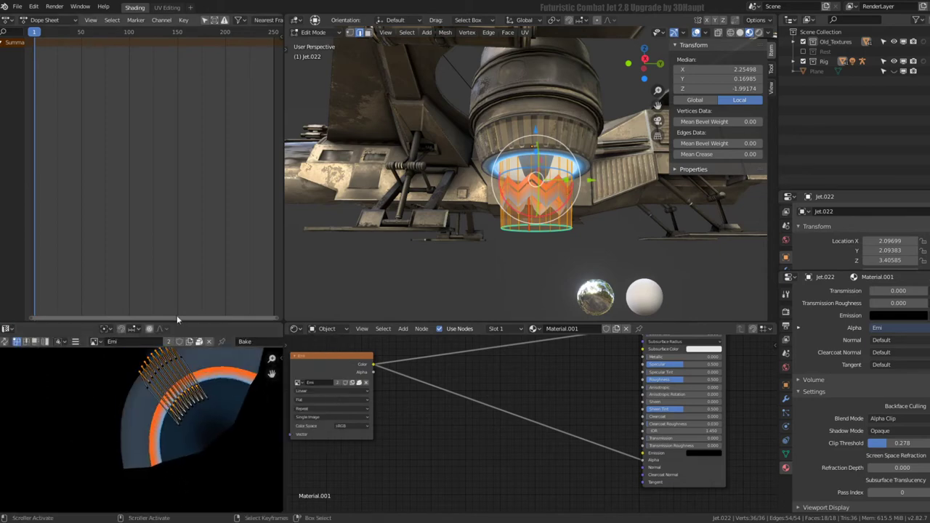
{"action": "scroll", "coordinate": [206, 401], "scroll_direction": "up", "scroll_amount": 2}
{"action": "scroll", "coordinate": [221, 432], "scroll_direction": "down", "scroll_amount": 2}
Scale, move and rotate the cylinder's UVs onto the orange ring, then return to Object Mode
{"action": "key", "text": "s"}
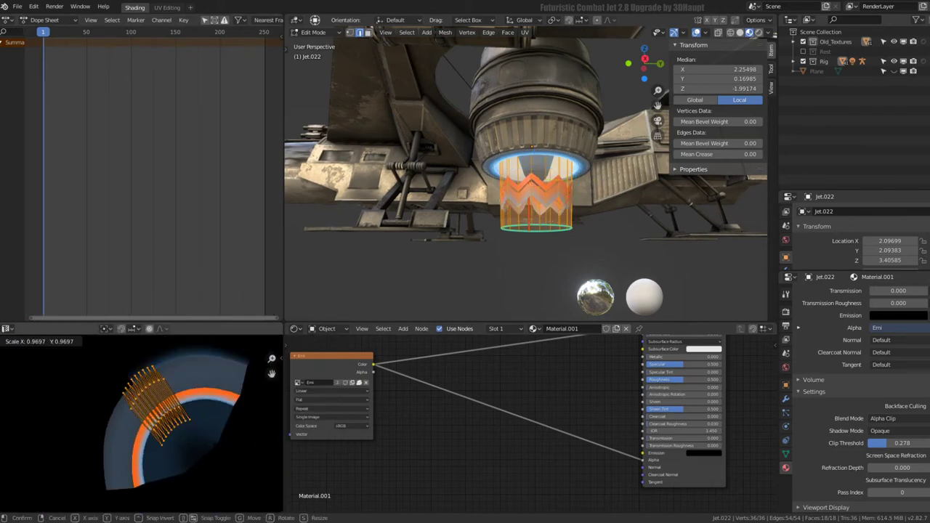
{"action": "left_click", "coordinate": [179, 428]}
{"action": "scroll", "coordinate": [178, 422], "scroll_direction": "up", "scroll_amount": 2}
{"action": "key", "text": "g"}
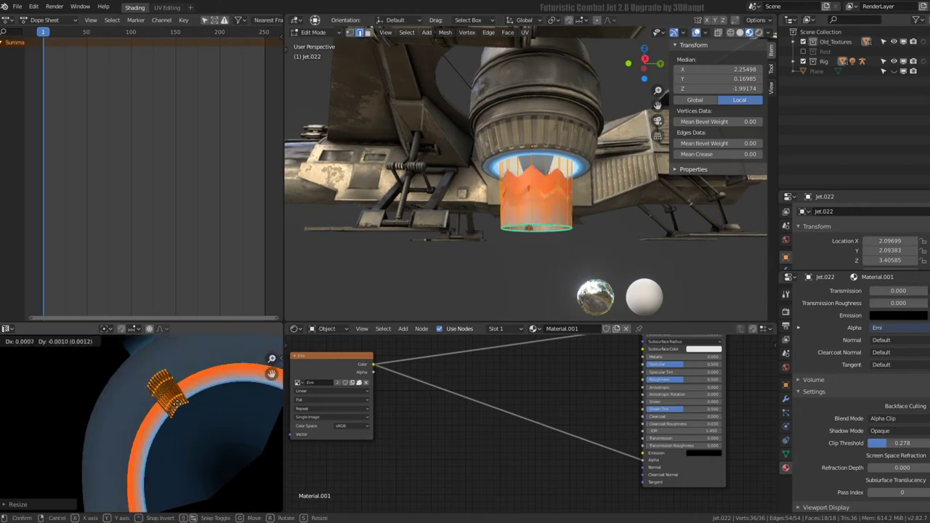
{"action": "left_click", "coordinate": [182, 410]}
{"action": "scroll", "coordinate": [189, 422], "scroll_direction": "up", "scroll_amount": 2}
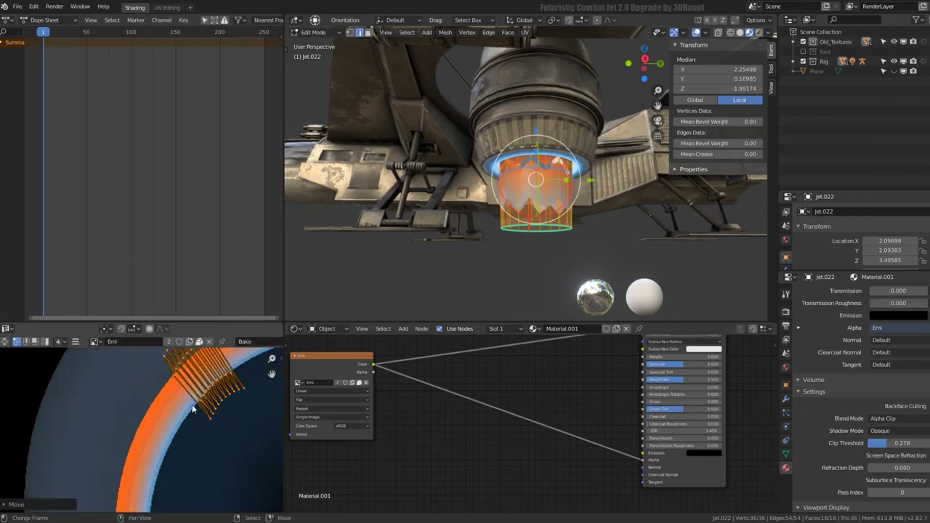
{"action": "key", "text": "r"}
{"action": "left_click", "coordinate": [212, 454]}
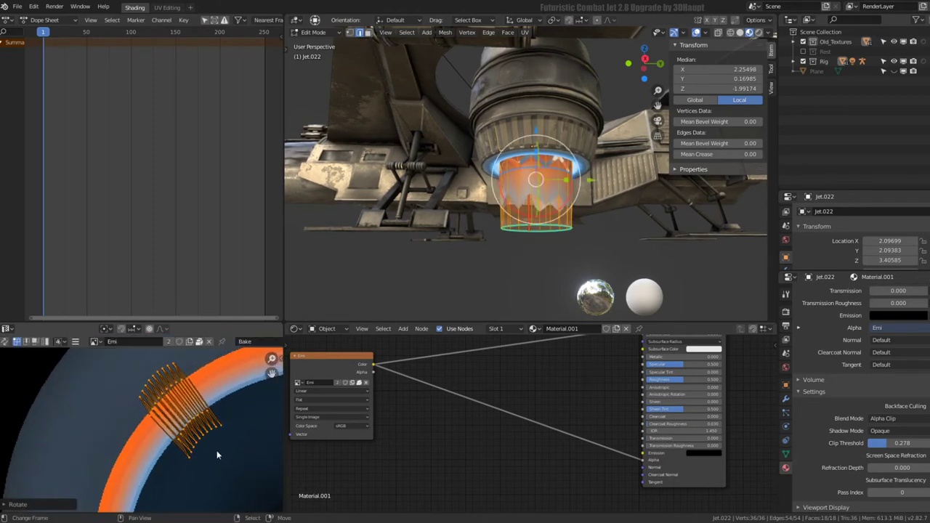
{"action": "key", "text": "Tab"}
{"action": "mouse_move", "coordinate": [476, 263]}
{"action": "middle_mouse_down"}
{"action": "mouse_move", "coordinate": [527, 195]}
{"action": "mouse_move", "coordinate": [521, 102]}
{"action": "mouse_move", "coordinate": [516, 214]}
{"action": "mouse_move", "coordinate": [463, 209]}
{"action": "mouse_move", "coordinate": [463, 218]}
{"action": "middle_mouse_up"}
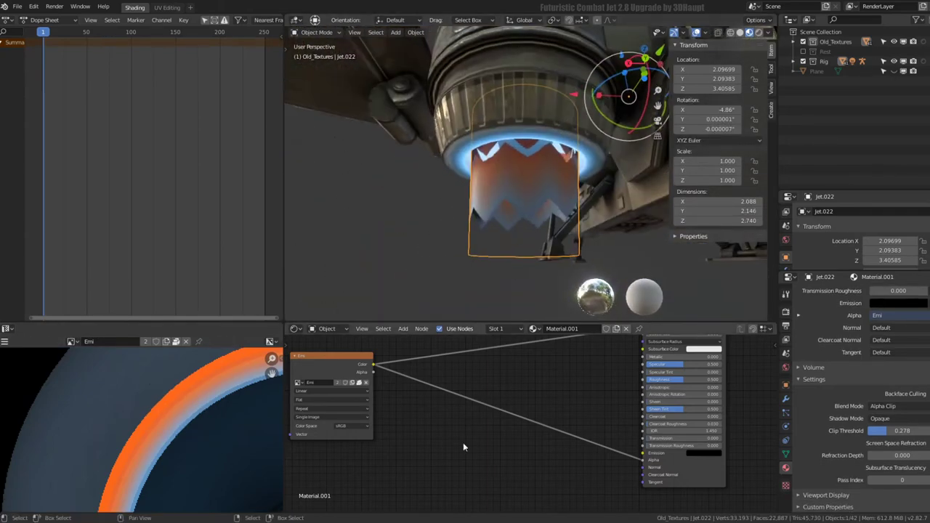
Add a Hue/Saturation node below the image node and route the image colour into it
{"action": "scroll", "coordinate": [463, 442], "scroll_direction": "down", "scroll_amount": 3}
{"action": "key", "text": "shift+a"}
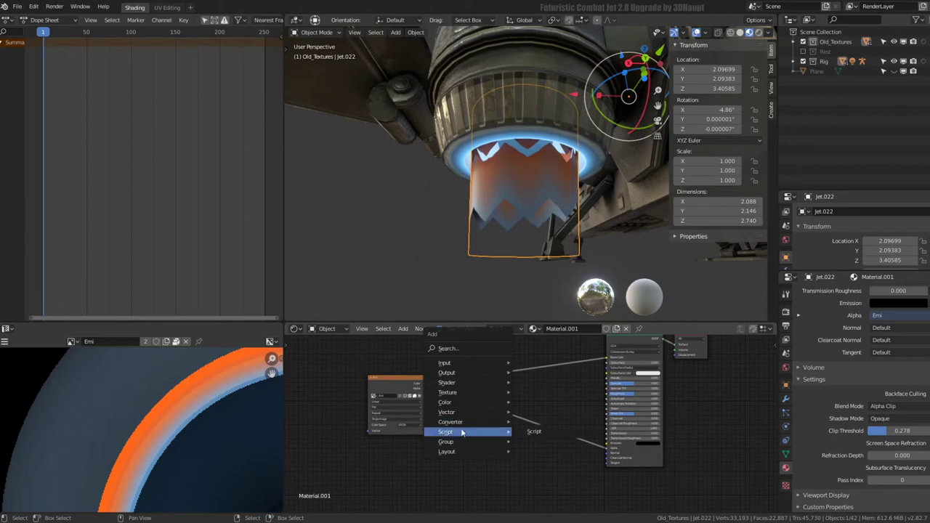
{"action": "key", "text": "Escape"}
{"action": "key", "text": "shift+a"}
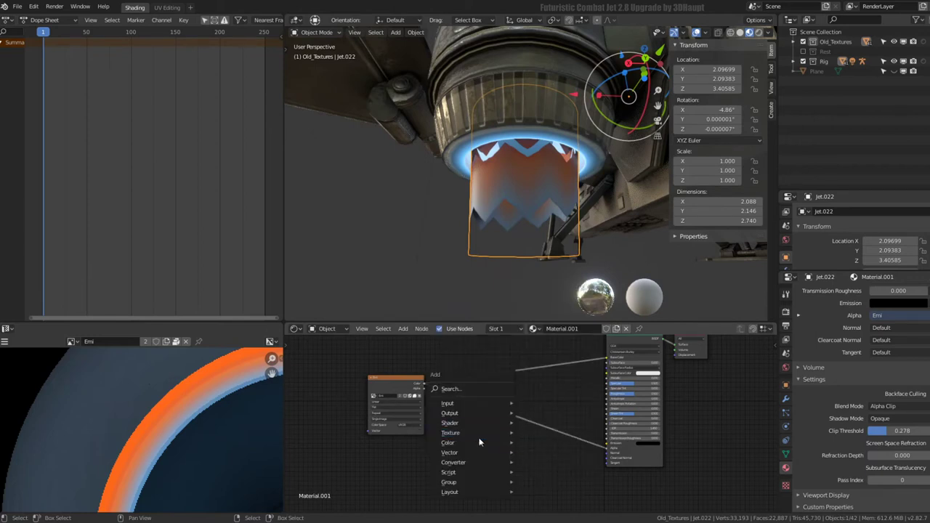
{"action": "mouse_move", "coordinate": [445, 401]}
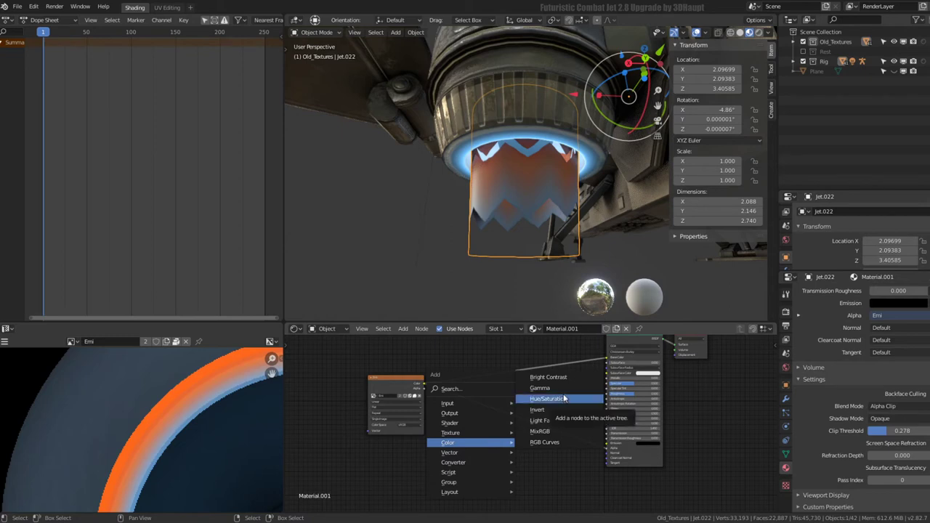
{"action": "left_click", "coordinate": [562, 400]}
{"action": "left_click", "coordinate": [512, 454]}
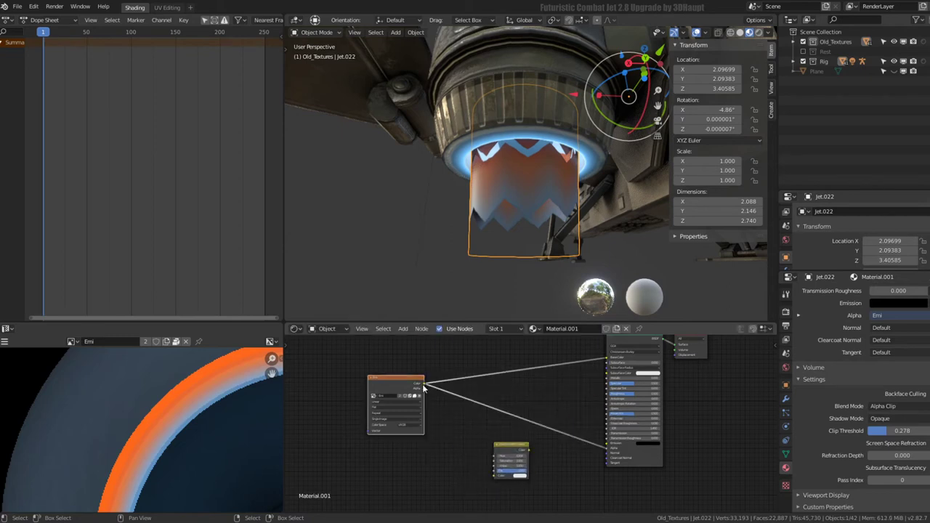
{"action": "left_click_drag", "start_coordinate": [491, 474], "coordinate": [574, 456]}
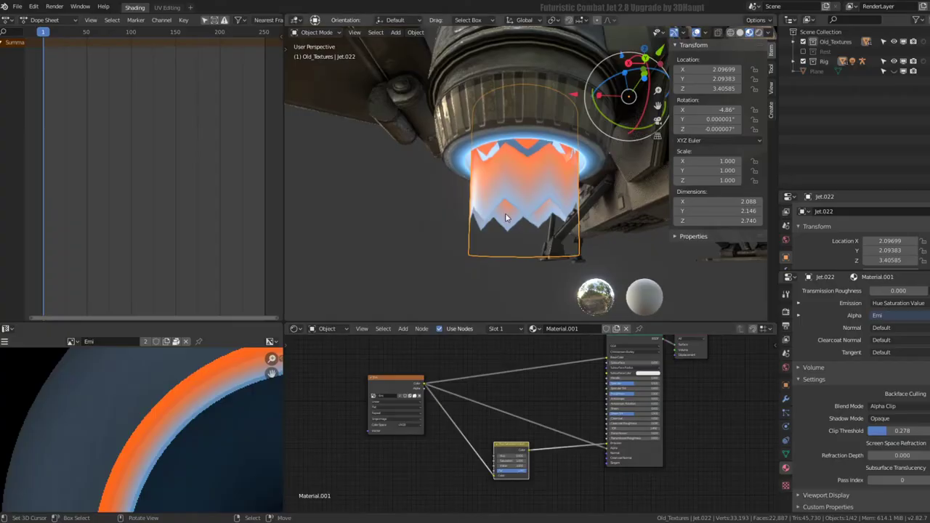
Add a Value node and connect it to the Hue/Saturation Value input
{"action": "middle_click_drag", "start_coordinate": [505, 213], "coordinate": [603, 243]}
{"action": "middle_click_drag", "start_coordinate": [487, 483], "coordinate": [490, 396]}
{"action": "key", "text": "shift+a"}
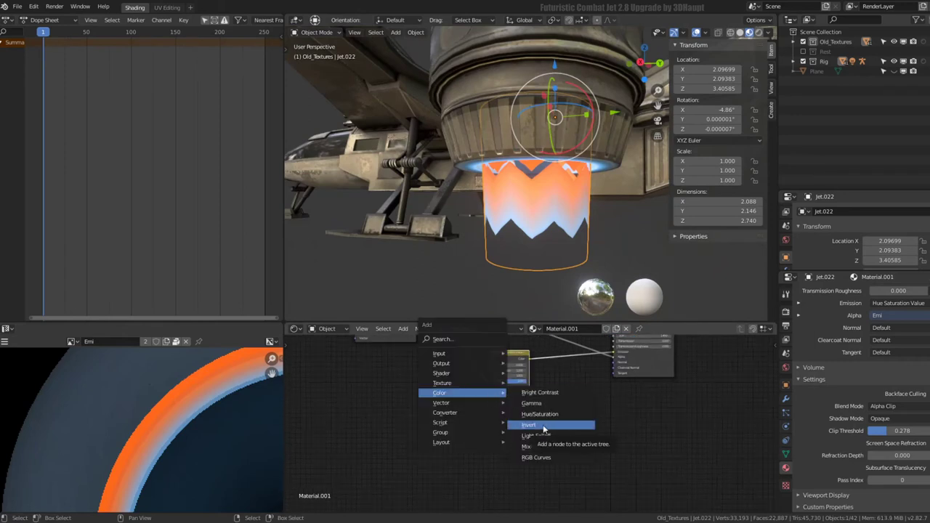
{"action": "mouse_move", "coordinate": [461, 353]}
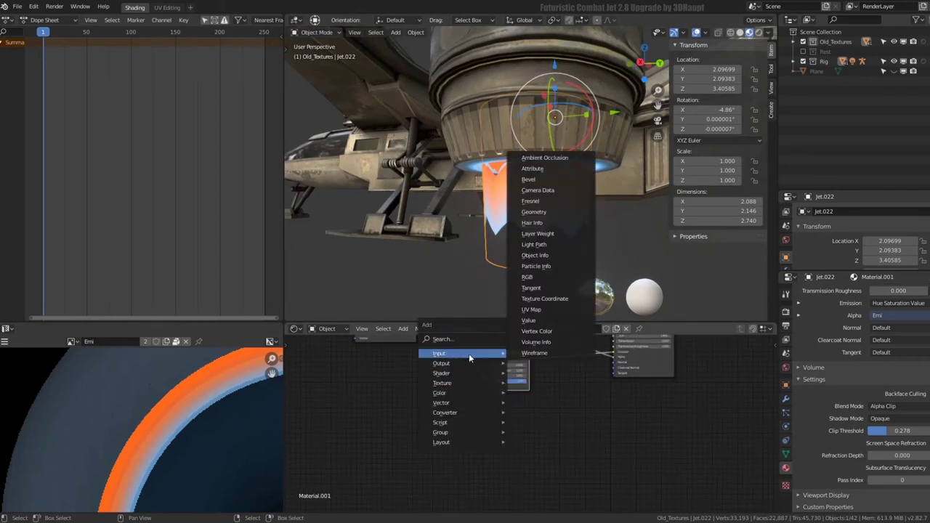
{"action": "left_click", "coordinate": [547, 319]}
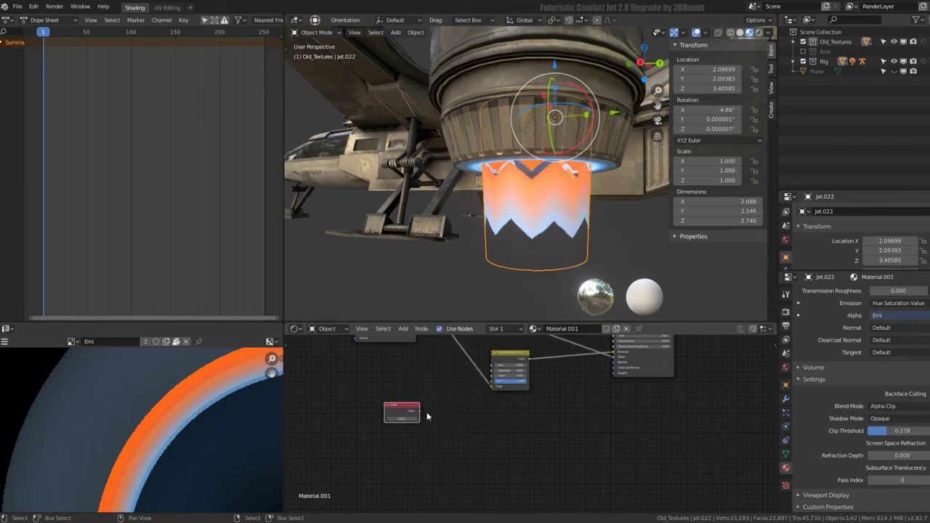
{"action": "left_click_drag", "start_coordinate": [487, 379], "coordinate": [490, 381]}
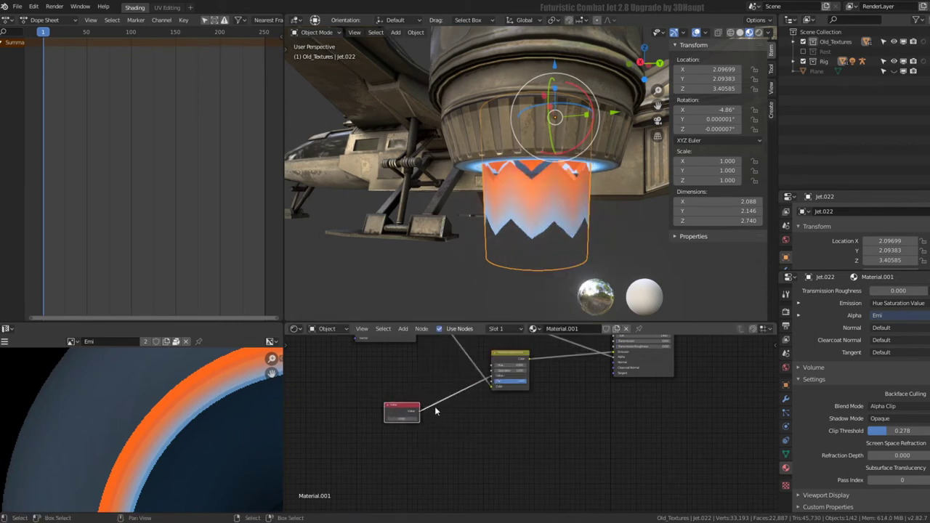
{"action": "left_click_drag", "start_coordinate": [399, 418], "coordinate": [436, 419]}
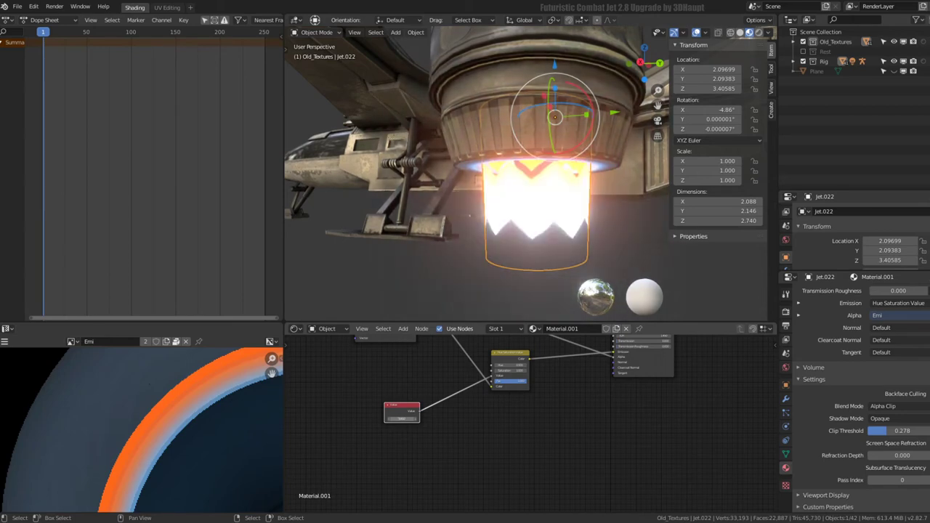
Try different glow values and Fac amounts while watching the exhaust flame
{"action": "mouse_move", "coordinate": [617, 170]}
{"action": "middle_mouse_down"}
{"action": "mouse_move", "coordinate": [533, 82]}
{"action": "mouse_move", "coordinate": [612, 135]}
{"action": "mouse_move", "coordinate": [609, 165]}
{"action": "mouse_move", "coordinate": [433, 179]}
{"action": "mouse_move", "coordinate": [415, 118]}
{"action": "mouse_move", "coordinate": [534, 168]}
{"action": "middle_mouse_up"}
{"action": "scroll", "coordinate": [516, 471], "scroll_direction": "up", "scroll_amount": 2}
{"action": "scroll", "coordinate": [516, 465], "scroll_direction": "up", "scroll_amount": 2}
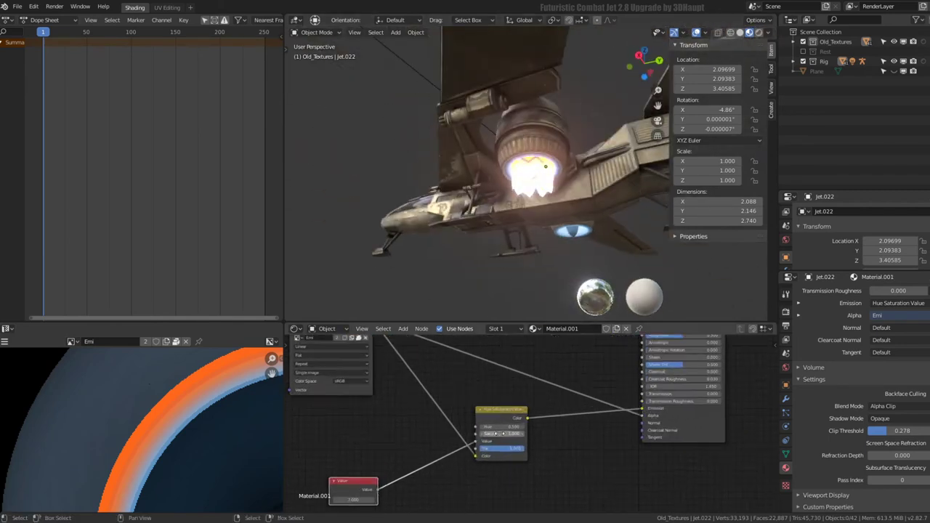
{"action": "scroll", "coordinate": [518, 453], "scroll_direction": "up", "scroll_amount": 2}
{"action": "left_click_drag", "start_coordinate": [518, 453], "coordinate": [512, 453]}
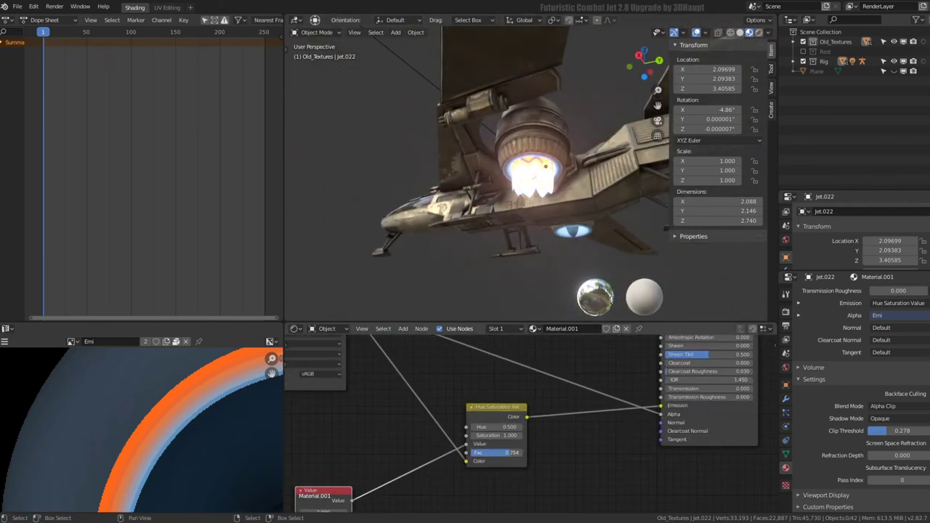
{"action": "scroll", "coordinate": [534, 171], "scroll_direction": "up", "scroll_amount": 2}
{"action": "mouse_move", "coordinate": [512, 453]}
{"action": "middle_mouse_down"}
{"action": "mouse_move", "coordinate": [549, 399]}
{"action": "mouse_move", "coordinate": [570, 390]}
{"action": "middle_mouse_up"}
{"action": "left_click_drag", "start_coordinate": [380, 451], "coordinate": [381, 450]}
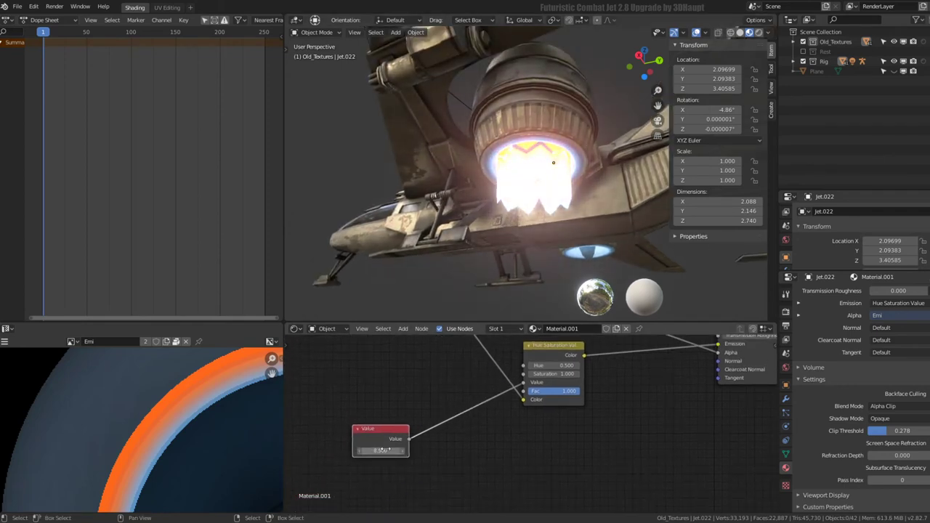
{"action": "mouse_move", "coordinate": [579, 391]}
{"action": "left_mouse_down"}
{"action": "mouse_move", "coordinate": [527, 391]}
{"action": "mouse_move", "coordinate": [579, 391]}
{"action": "left_mouse_up"}
{"action": "mouse_move", "coordinate": [390, 458]}
{"action": "left_mouse_down"}
{"action": "mouse_move", "coordinate": [364, 458]}
{"action": "mouse_move", "coordinate": [400, 451]}
{"action": "mouse_move", "coordinate": [367, 450]}
{"action": "left_mouse_up"}
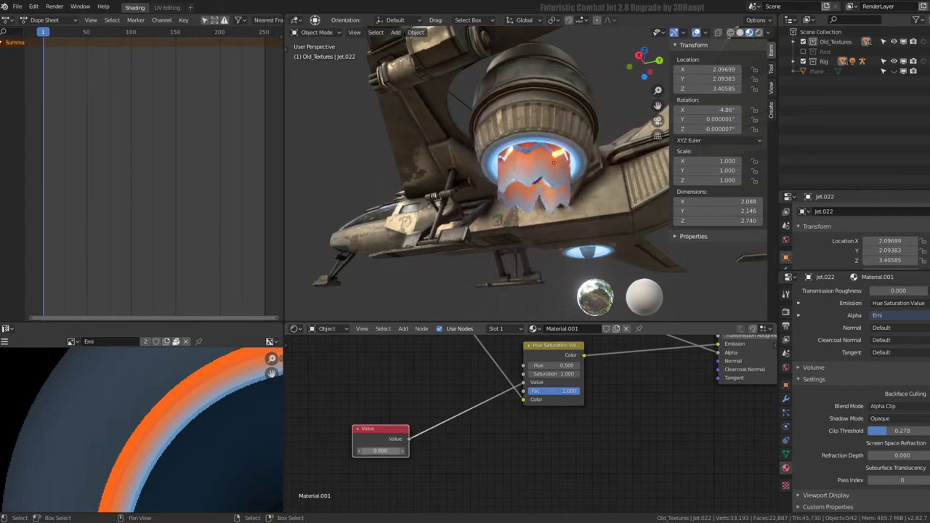
Switch the flame material's Blend Mode to Alpha Blend
{"action": "left_click", "coordinate": [898, 406]}
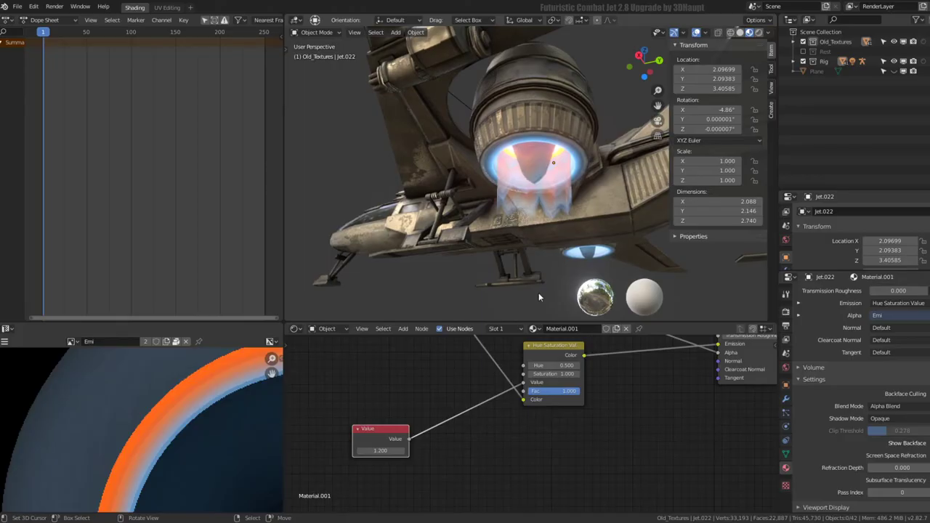
{"action": "scroll", "coordinate": [538, 292], "scroll_direction": "up", "scroll_amount": 1}
{"action": "scroll", "coordinate": [445, 248], "scroll_direction": "up", "scroll_amount": 3}
{"action": "scroll", "coordinate": [405, 255], "scroll_direction": "up", "scroll_amount": 2}
{"action": "mouse_move", "coordinate": [405, 255]}
{"action": "middle_mouse_down"}
{"action": "mouse_move", "coordinate": [359, 243]}
{"action": "mouse_move", "coordinate": [520, 216]}
{"action": "mouse_move", "coordinate": [567, 131]}
{"action": "mouse_move", "coordinate": [580, 80]}
{"action": "mouse_move", "coordinate": [527, 247]}
{"action": "middle_mouse_up"}
Settle the Value node glow at 3.100 after trying 12.800 and 0.800
{"action": "left_click_drag", "start_coordinate": [394, 453], "coordinate": [465, 453]}
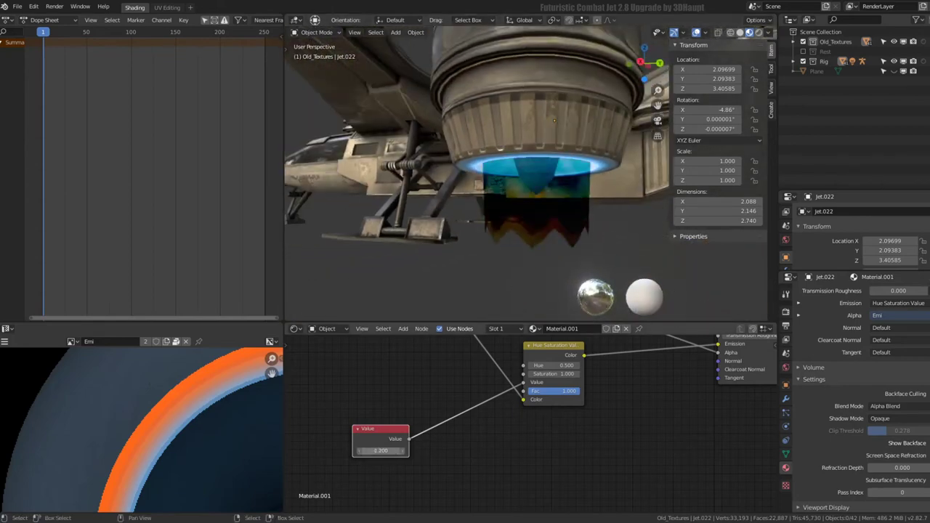
{"action": "mouse_move", "coordinate": [393, 450]}
{"action": "left_mouse_down"}
{"action": "mouse_move", "coordinate": [349, 450]}
{"action": "mouse_move", "coordinate": [407, 451]}
{"action": "left_mouse_up"}
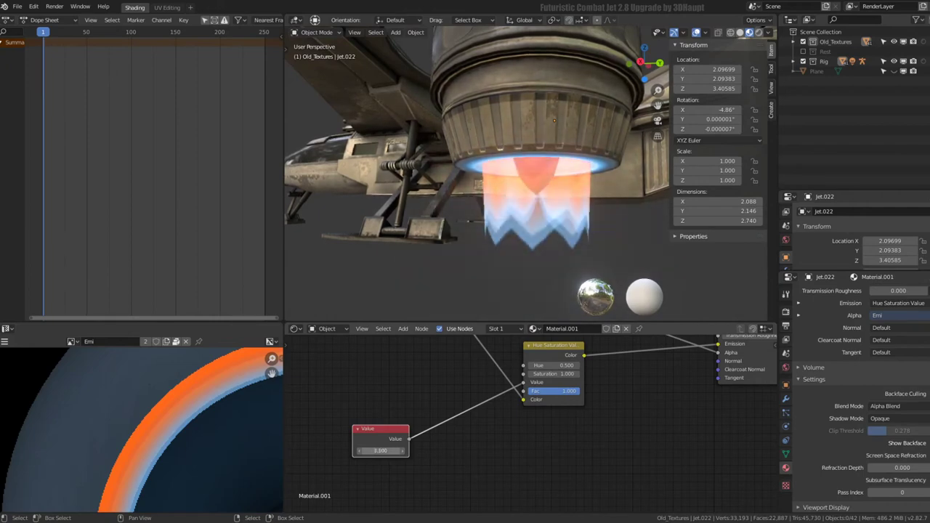
{"action": "mouse_move", "coordinate": [640, 203]}
{"action": "middle_mouse_down"}
{"action": "mouse_move", "coordinate": [644, 162]}
{"action": "mouse_move", "coordinate": [632, 131]}
{"action": "middle_mouse_up"}
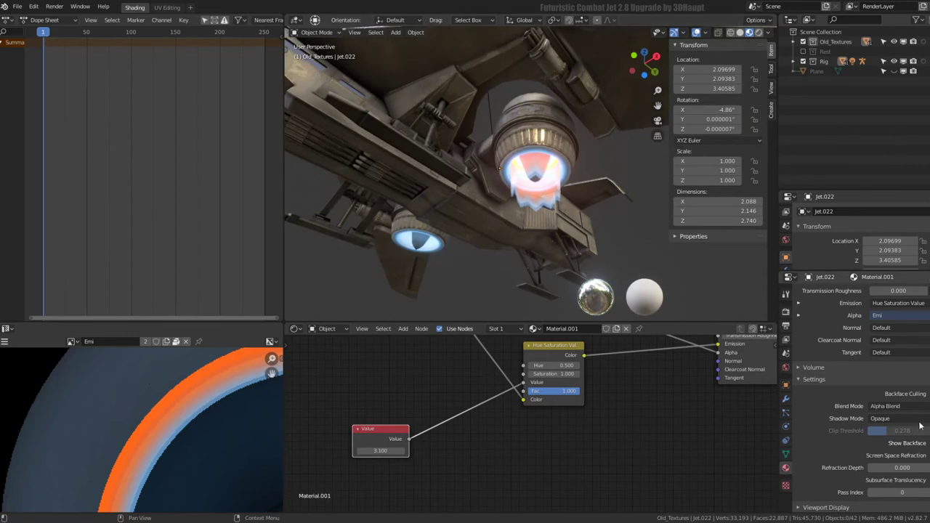
{"action": "mouse_move", "coordinate": [600, 200]}
{"action": "middle_mouse_down"}
{"action": "mouse_move", "coordinate": [577, 132]}
{"action": "mouse_move", "coordinate": [462, 210]}
{"action": "mouse_move", "coordinate": [433, 218]}
{"action": "mouse_move", "coordinate": [563, 154]}
{"action": "middle_mouse_up"}
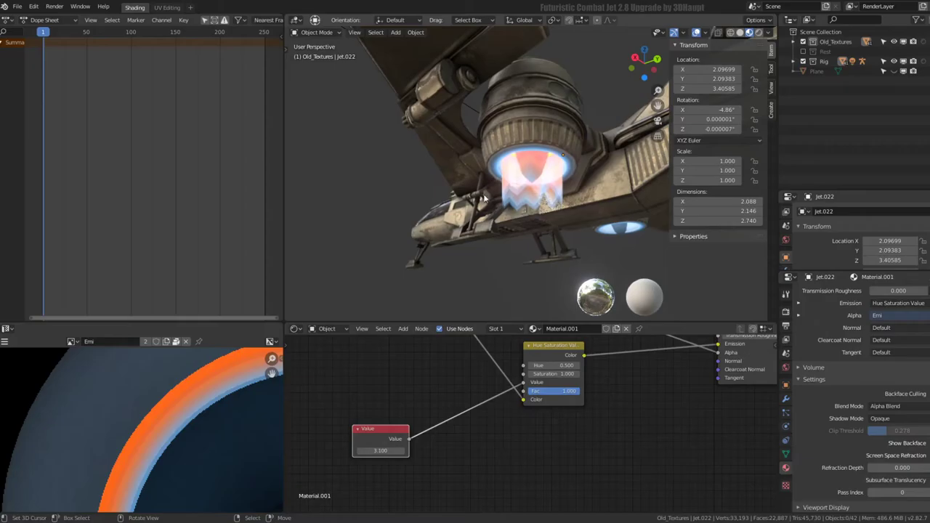
{"action": "mouse_move", "coordinate": [548, 165]}
{"action": "middle_mouse_down"}
{"action": "mouse_move", "coordinate": [607, 176]}
{"action": "mouse_move", "coordinate": [624, 209]}
{"action": "mouse_move", "coordinate": [554, 206]}
{"action": "middle_mouse_up"}
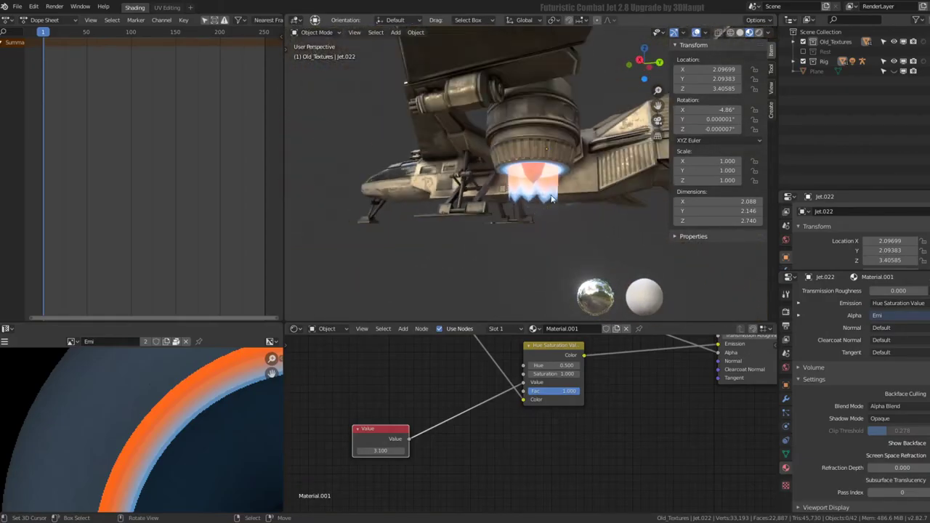
Move the flame's bottom edge loop up along Z to shorten the cylinder
{"action": "key", "text": "Tab"}
{"action": "scroll", "coordinate": [549, 211], "scroll_direction": "up", "scroll_amount": 3}
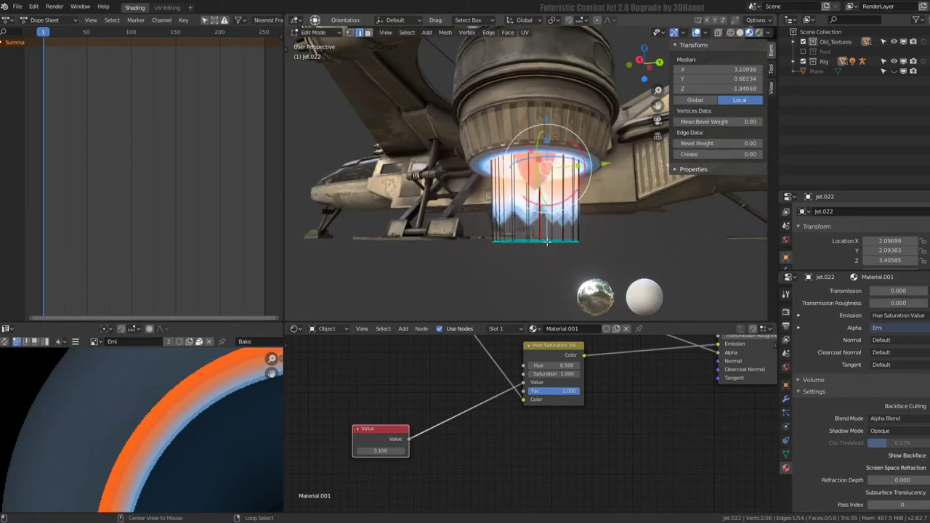
{"action": "mouse_move", "coordinate": [548, 242]}
{"action": "middle_mouse_down"}
{"action": "mouse_move", "coordinate": [535, 189]}
{"action": "mouse_move", "coordinate": [623, 178]}
{"action": "mouse_move", "coordinate": [561, 133]}
{"action": "mouse_move", "coordinate": [576, 132]}
{"action": "mouse_move", "coordinate": [574, 80]}
{"action": "mouse_move", "coordinate": [469, 202]}
{"action": "mouse_move", "coordinate": [520, 158]}
{"action": "middle_mouse_up"}
{"action": "key", "text": "g"}
{"action": "key", "text": "z"}
{"action": "left_click", "coordinate": [535, 174]}
{"action": "key", "text": "Tab"}
Reselect the flame object Jet.022 and go back into Edit Mode
{"action": "left_click", "coordinate": [520, 159]}
{"action": "left_click", "coordinate": [563, 133]}
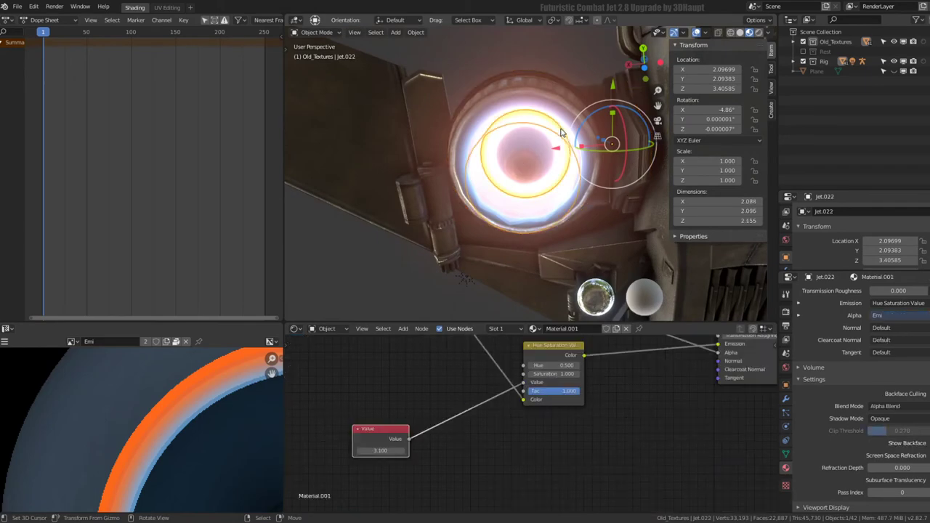
{"action": "key", "text": "Tab"}
{"action": "middle_click_drag", "start_coordinate": [563, 133], "coordinate": [573, 231]}
Snap the 3D cursor to the selected ring and set the flame's origin to it
{"action": "key", "text": "shift+s"}
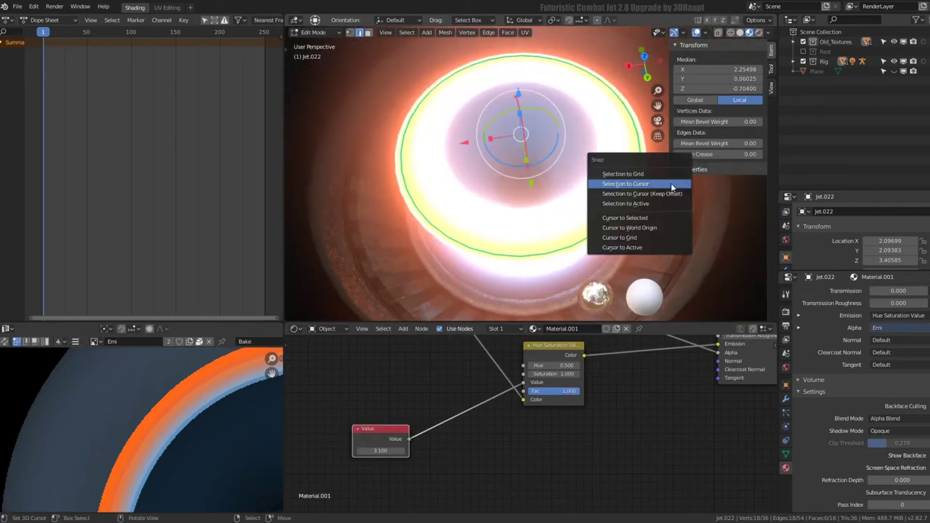
{"action": "left_click", "coordinate": [641, 228]}
{"action": "key", "text": "Tab"}
{"action": "mouse_move", "coordinate": [562, 243]}
{"action": "middle_mouse_down"}
{"action": "mouse_move", "coordinate": [581, 111]}
{"action": "mouse_move", "coordinate": [594, 91]}
{"action": "middle_mouse_up"}
{"action": "left_click", "coordinate": [416, 32]}
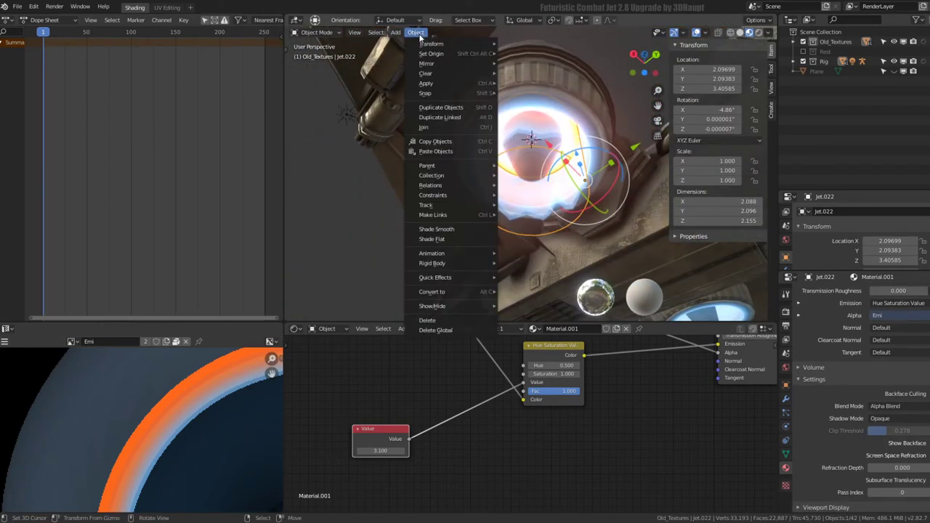
{"action": "mouse_move", "coordinate": [431, 54]}
{"action": "left_click", "coordinate": [533, 76]}
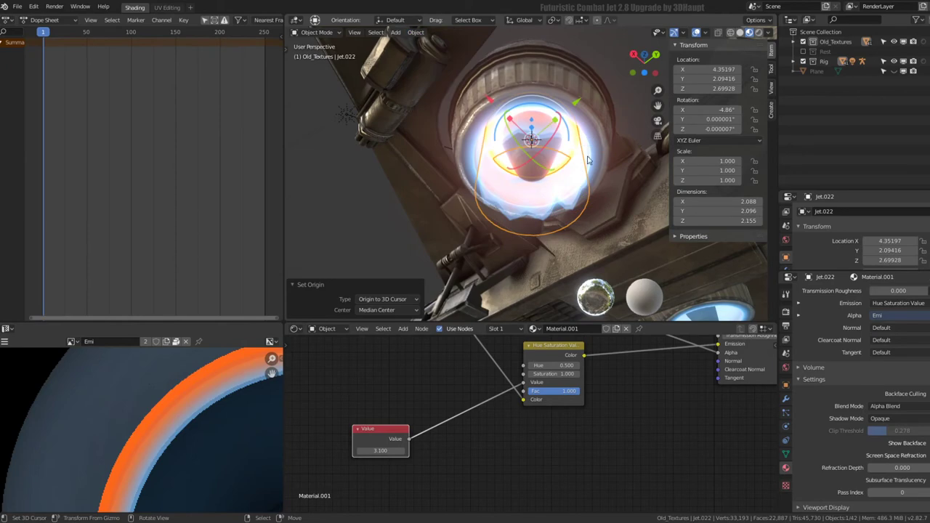
Test rotating and Z-scaling the flame about its new origin, cancelling each
{"action": "left_click_drag", "start_coordinate": [554, 109], "coordinate": [548, 275]}
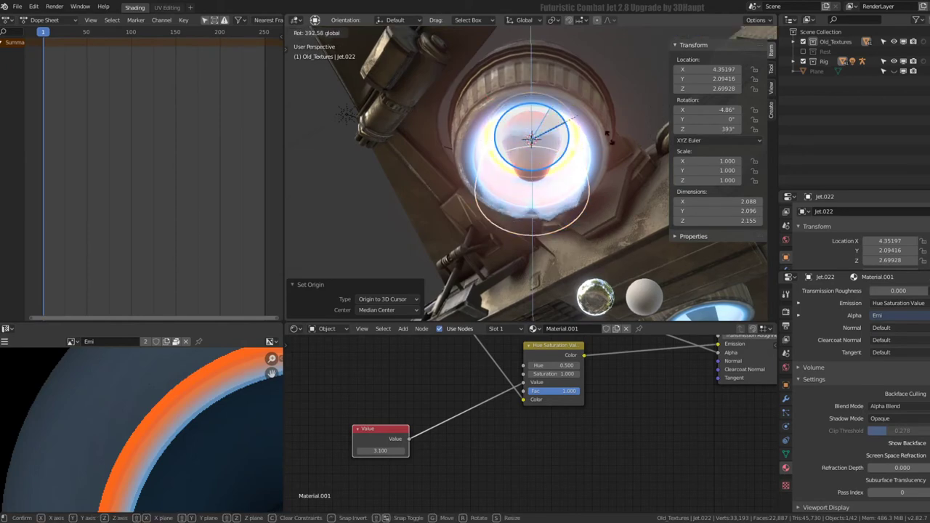
{"action": "right_click", "coordinate": [549, 276]}
{"action": "middle_click_drag", "start_coordinate": [549, 276], "coordinate": [583, 132]}
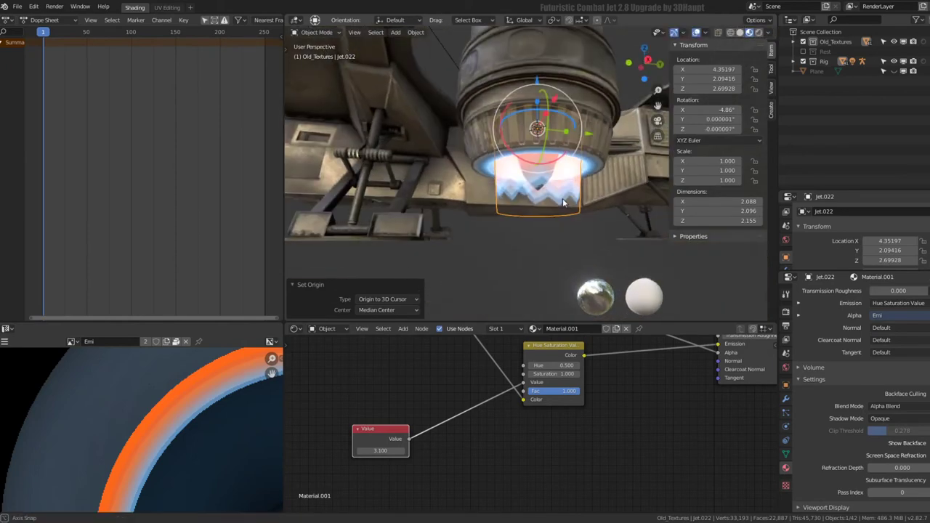
{"action": "key", "text": "s"}
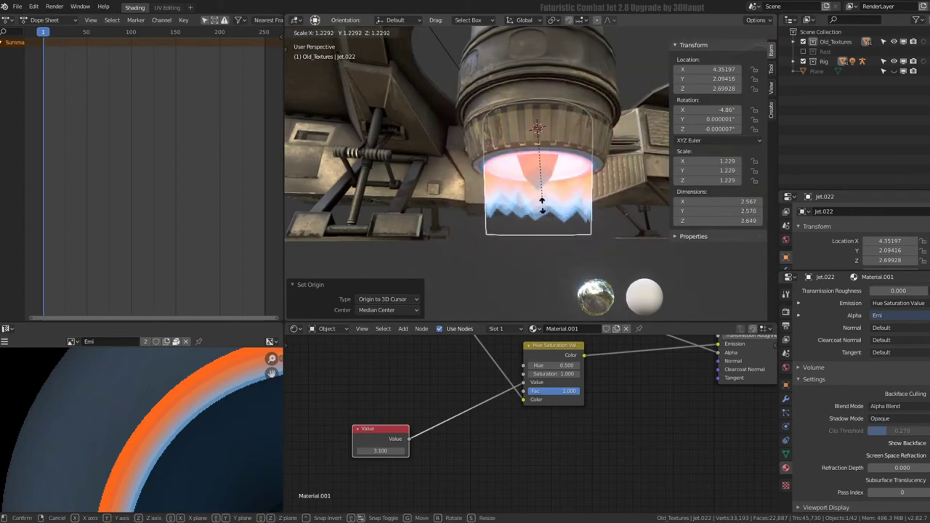
{"action": "key", "text": "Escape"}
{"action": "key", "text": "s"}
{"action": "key", "text": "z"}
{"action": "right_click", "coordinate": [538, 98]}
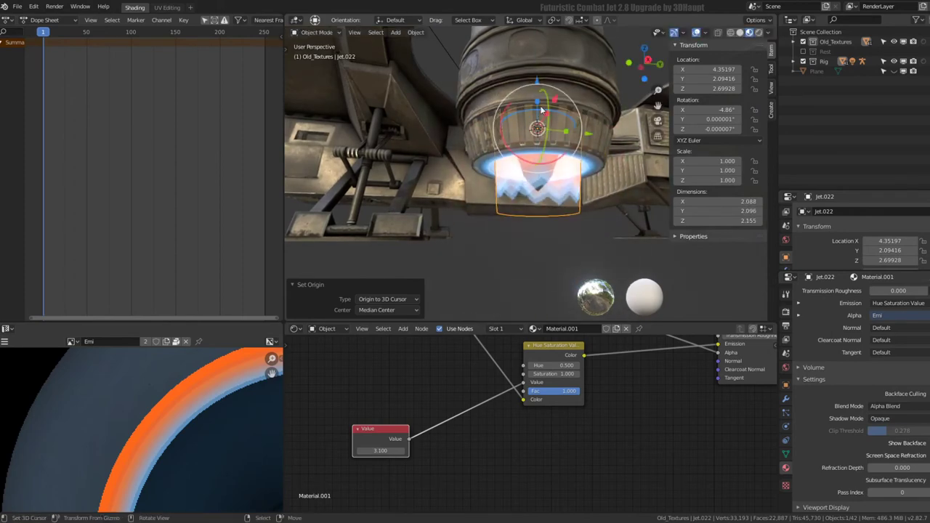
Test a Z rotation and a uniform scale from the new origin, then cancel both
{"action": "middle_click_drag", "start_coordinate": [538, 98], "coordinate": [513, 123]}
{"action": "key", "text": "r"}
{"action": "key", "text": "z"}
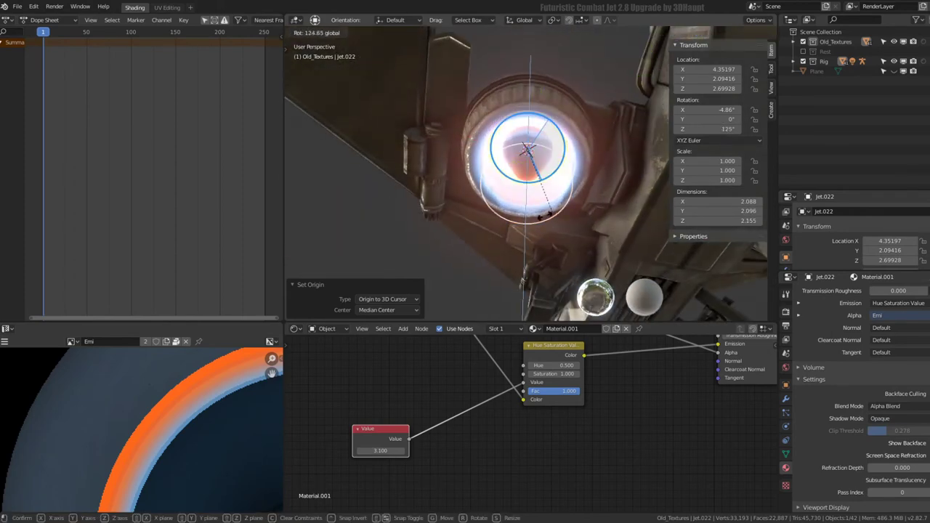
{"action": "right_click", "coordinate": [556, 222]}
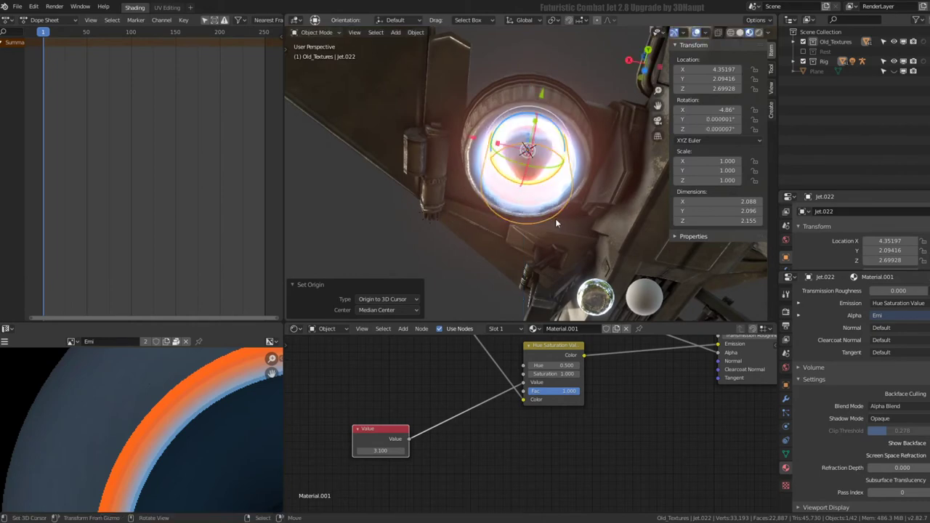
{"action": "middle_click_drag", "start_coordinate": [556, 223], "coordinate": [573, 218]}
{"action": "key", "text": "s"}
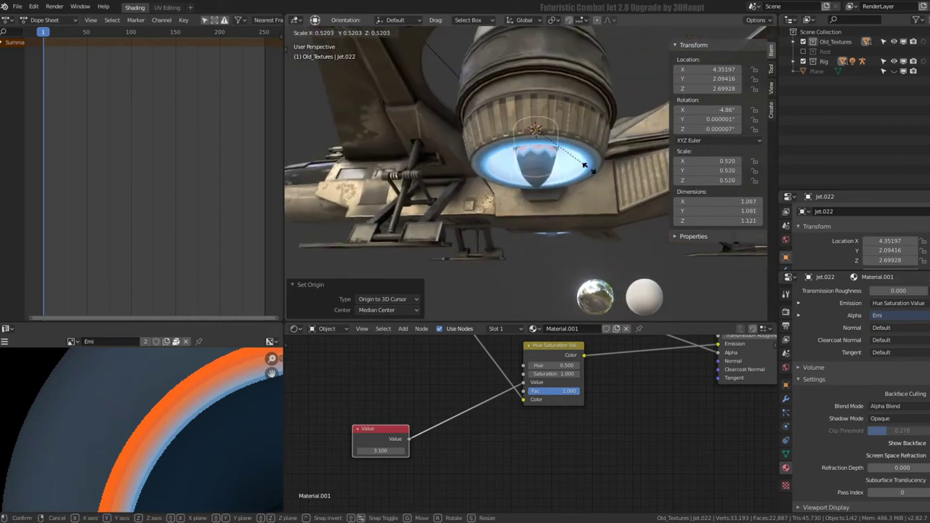
{"action": "right_click", "coordinate": [591, 208]}
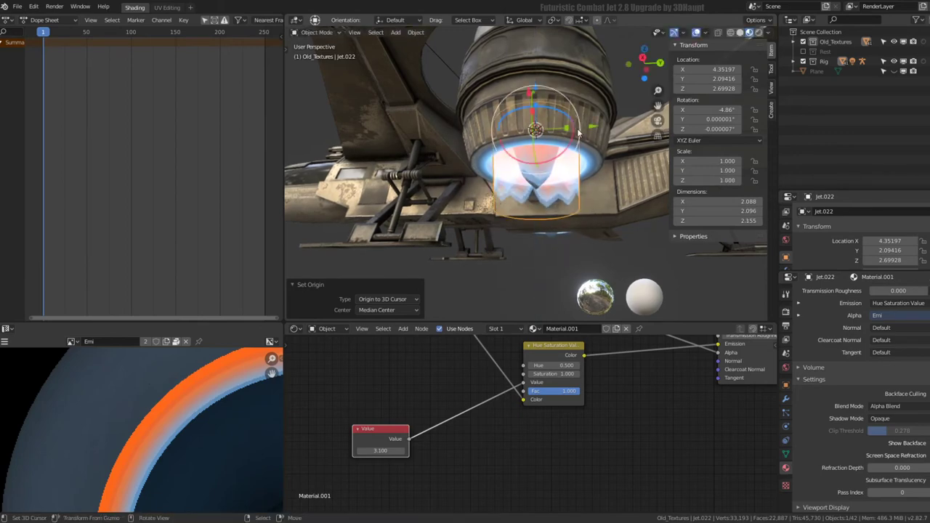
Try dimmer glow and Fac values, lowering the glow value from 2.100 to 1.410
{"action": "scroll", "coordinate": [471, 186], "scroll_direction": "down", "scroll_amount": 2}
{"action": "scroll", "coordinate": [465, 192], "scroll_direction": "down", "scroll_amount": 5}
{"action": "mouse_move", "coordinate": [463, 195]}
{"action": "middle_mouse_down"}
{"action": "mouse_move", "coordinate": [581, 163]}
{"action": "mouse_move", "coordinate": [548, 157]}
{"action": "middle_mouse_up"}
{"action": "scroll", "coordinate": [552, 131], "scroll_direction": "up", "scroll_amount": 4}
{"action": "mouse_move", "coordinate": [556, 101]}
{"action": "middle_mouse_down"}
{"action": "mouse_move", "coordinate": [558, 77]}
{"action": "mouse_move", "coordinate": [560, 174]}
{"action": "middle_mouse_up"}
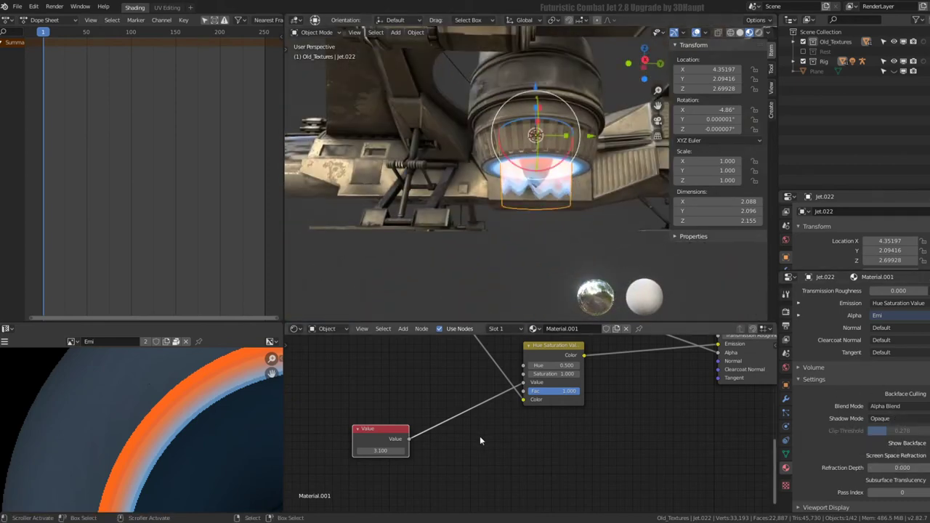
{"action": "left_click_drag", "start_coordinate": [379, 450], "coordinate": [396, 450]}
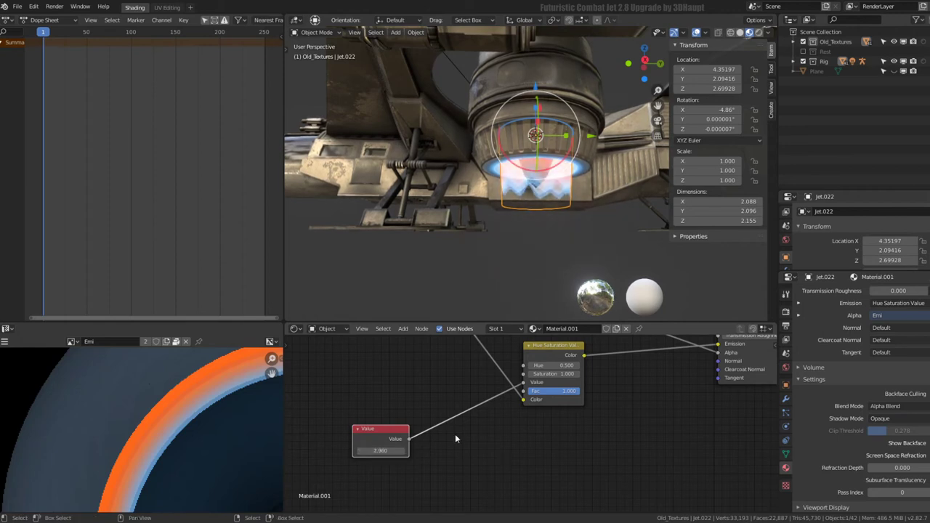
{"action": "mouse_move", "coordinate": [571, 396]}
{"action": "left_mouse_down"}
{"action": "mouse_move", "coordinate": [509, 396]}
{"action": "mouse_move", "coordinate": [578, 397]}
{"action": "left_mouse_up"}
{"action": "scroll", "coordinate": [520, 408], "scroll_direction": "down", "scroll_amount": 1}
{"action": "middle_click_drag", "start_coordinate": [531, 393], "coordinate": [534, 472]}
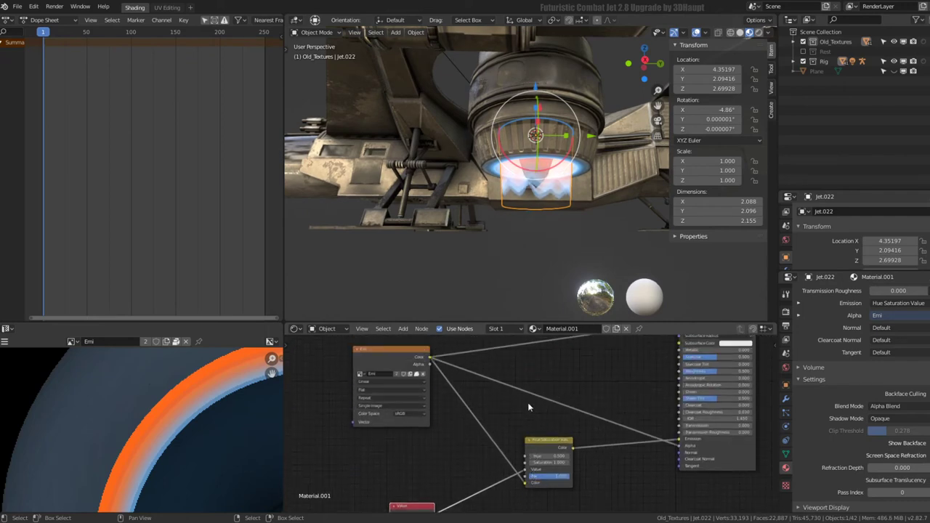
{"action": "middle_click_drag", "start_coordinate": [528, 408], "coordinate": [541, 356]}
{"action": "scroll", "coordinate": [571, 396], "scroll_direction": "up", "scroll_amount": 1}
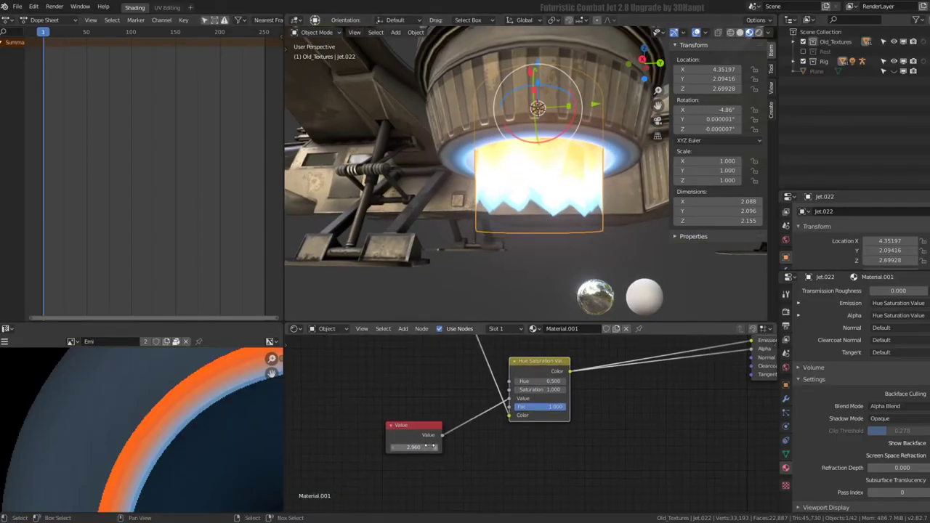
{"action": "mouse_move", "coordinate": [413, 447]}
{"action": "left_mouse_down"}
{"action": "mouse_move", "coordinate": [392, 447]}
{"action": "mouse_move", "coordinate": [404, 447]}
{"action": "left_mouse_up"}
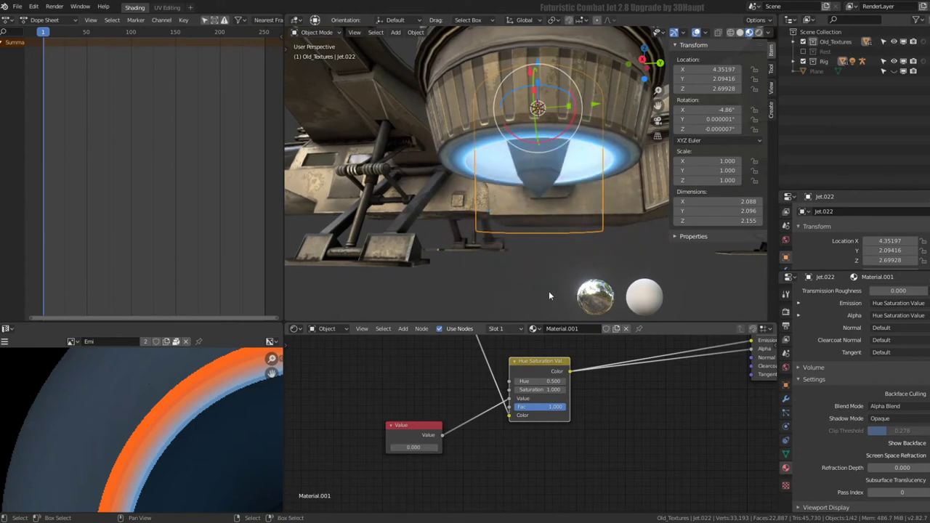
Set the Value node to 1 and move its link to the Hue/Saturation Fac input
{"action": "middle_click_drag", "start_coordinate": [549, 291], "coordinate": [417, 457]}
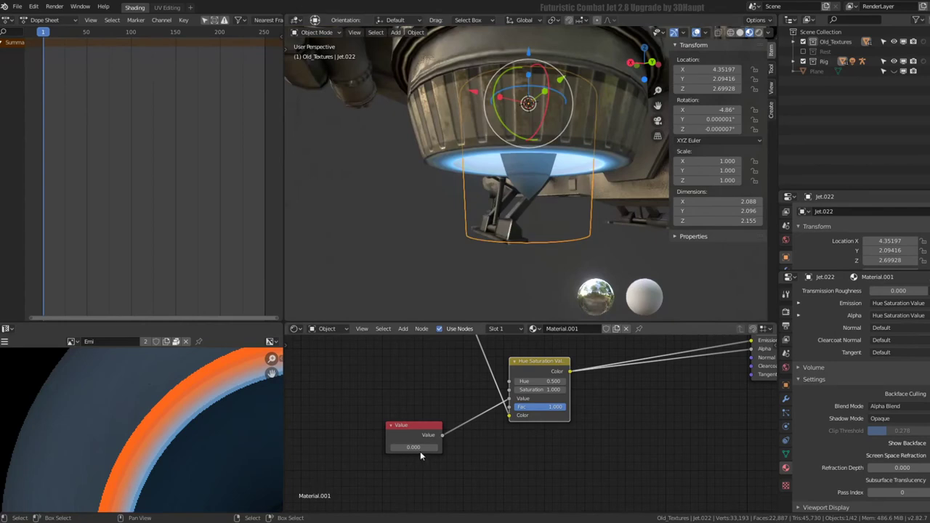
{"action": "type", "text": "1"}
{"action": "key", "text": "Return"}
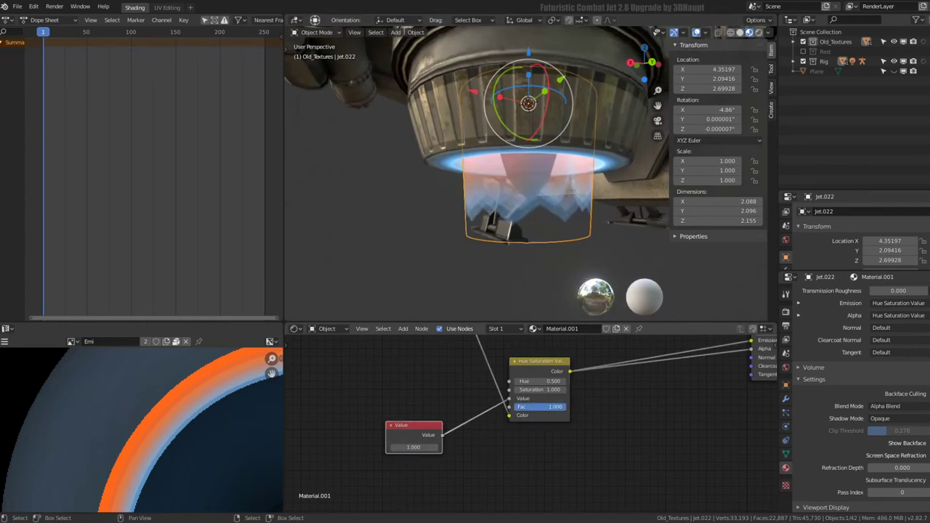
{"action": "mouse_move", "coordinate": [513, 403]}
{"action": "left_mouse_down"}
{"action": "mouse_move", "coordinate": [509, 412]}
{"action": "mouse_move", "coordinate": [574, 399]}
{"action": "left_mouse_up"}
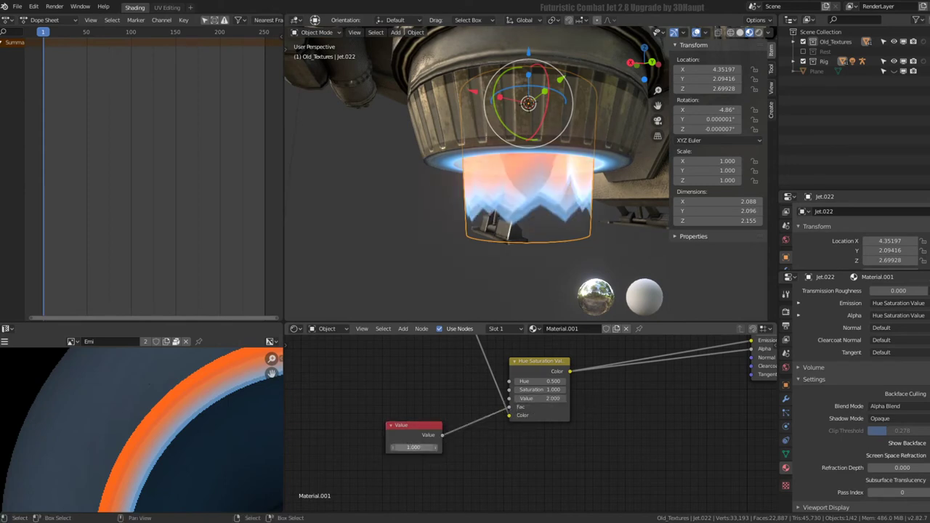
{"action": "left_click", "coordinate": [413, 447]}
{"action": "type", "text": "10"}
Try a Value node of 10 and Hue/Saturation Values of 0, 0.5 and 1
{"action": "key", "text": "Return"}
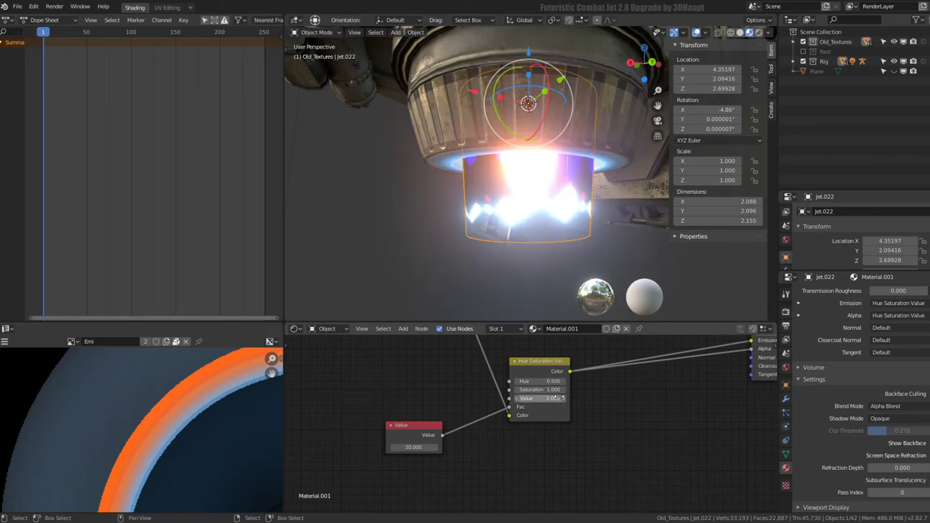
{"action": "type", "text": "0"}
{"action": "key", "text": "Return"}
{"action": "middle_click_drag", "start_coordinate": [552, 231], "coordinate": [538, 218]}
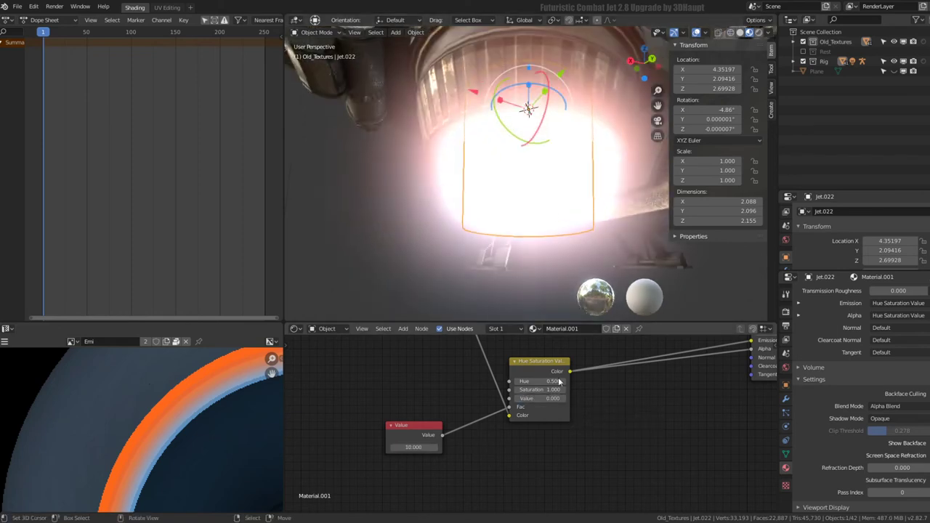
{"action": "left_click_drag", "start_coordinate": [533, 399], "coordinate": [552, 399]}
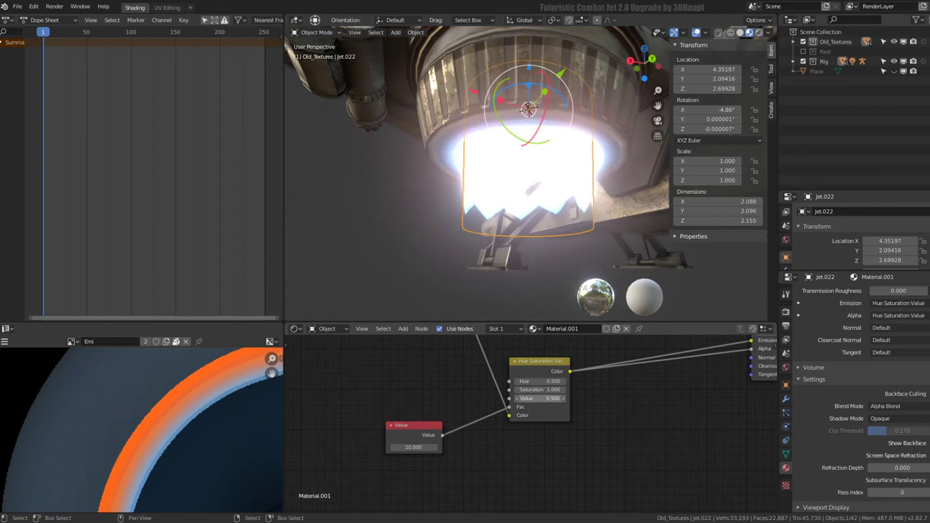
{"action": "key", "text": "Return"}
Reconnect the Value node to the Hue/Saturation Value input and set it to 2.300
{"action": "left_click_drag", "start_coordinate": [511, 409], "coordinate": [509, 399]}
{"action": "type", "text": "1"}
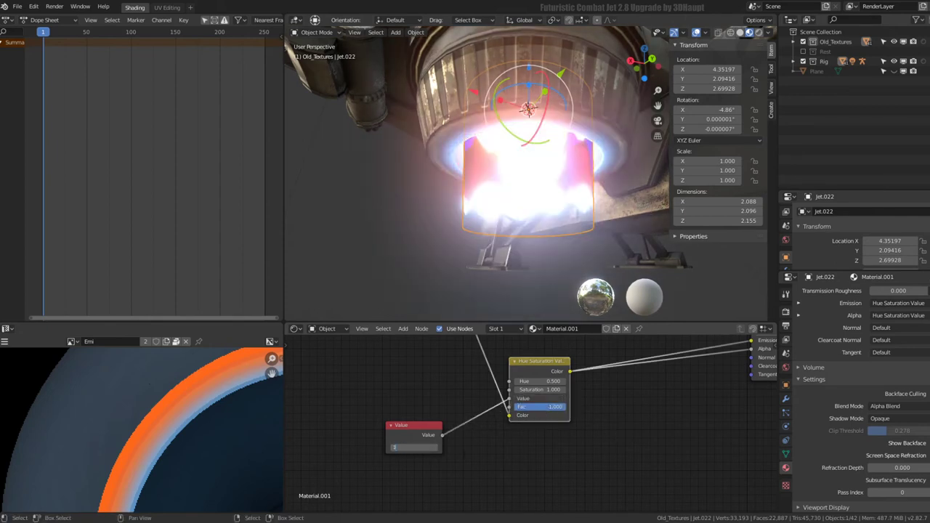
{"action": "key", "text": "Return"}
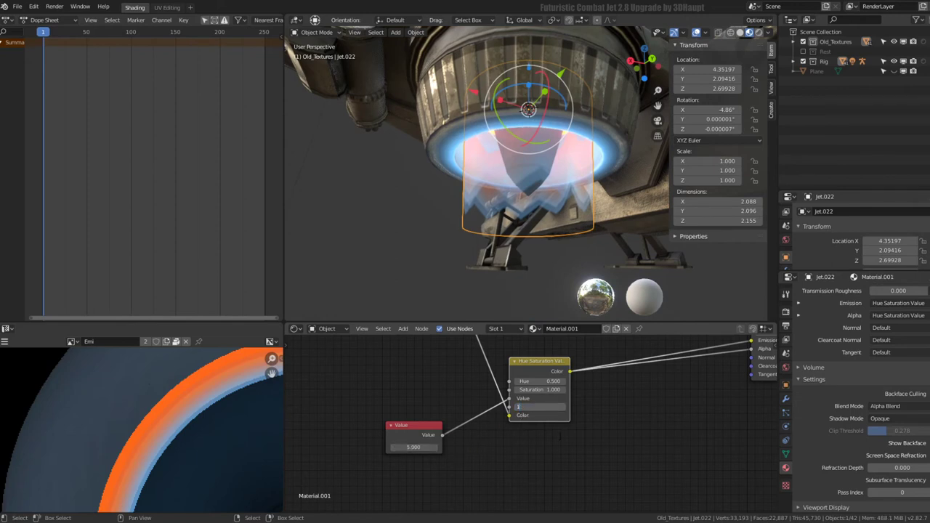
{"action": "key", "text": "Return"}
{"action": "left_click_drag", "start_coordinate": [425, 446], "coordinate": [406, 446]}
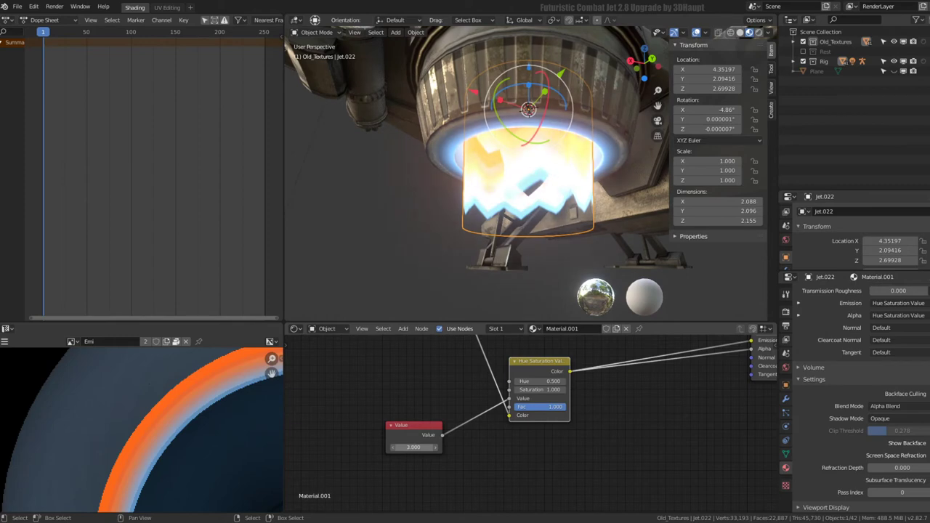
{"action": "left_click_drag", "start_coordinate": [413, 447], "coordinate": [443, 447]}
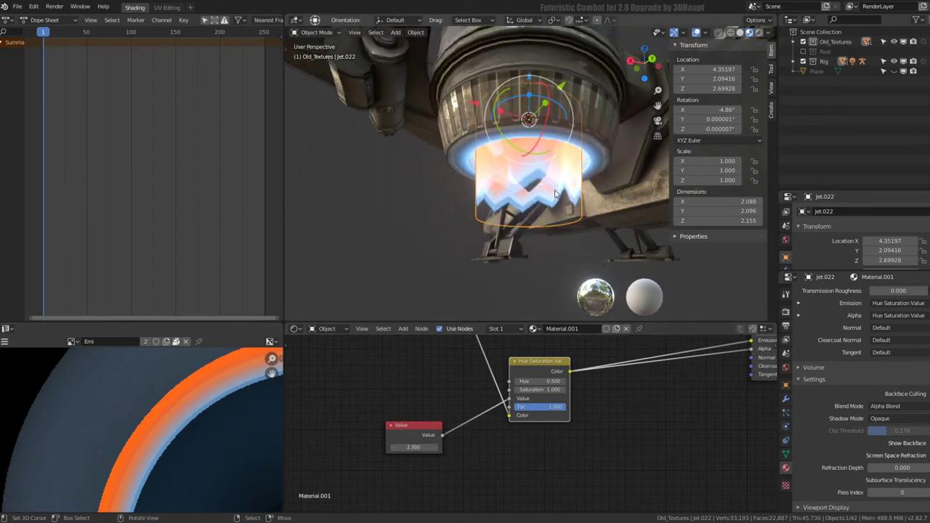
Try a Z rotation on the flame cone, cancel it, and view the ship's underside
{"action": "mouse_move", "coordinate": [509, 174]}
{"action": "middle_mouse_down"}
{"action": "mouse_move", "coordinate": [472, 147]}
{"action": "mouse_move", "coordinate": [582, 266]}
{"action": "mouse_move", "coordinate": [558, 120]}
{"action": "middle_mouse_up"}
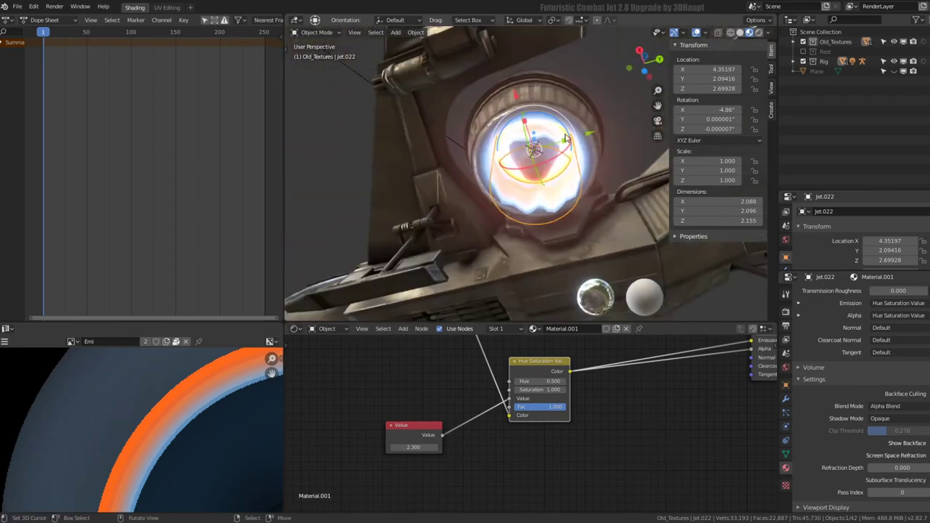
{"action": "key", "text": "r"}
{"action": "key", "text": "z"}
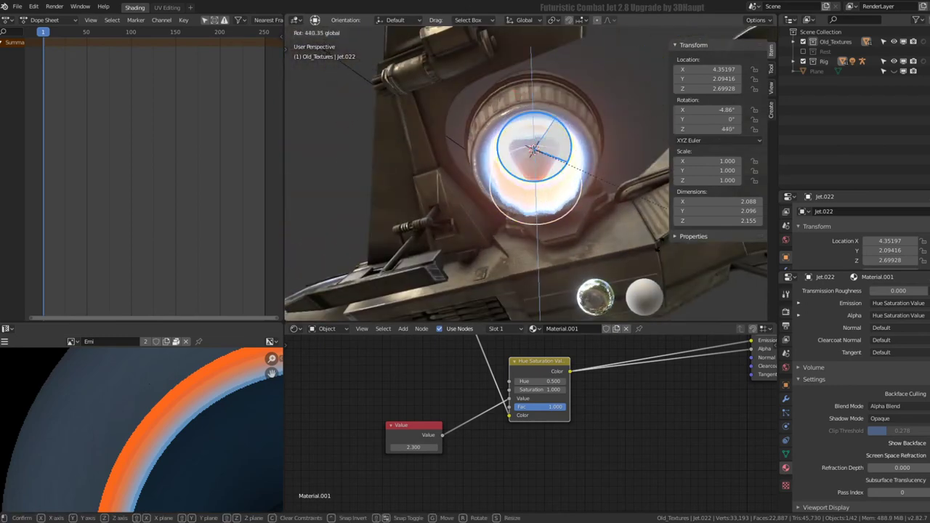
{"action": "key", "text": "Escape"}
{"action": "mouse_move", "coordinate": [522, 243]}
{"action": "middle_mouse_down"}
{"action": "mouse_move", "coordinate": [576, 206]}
{"action": "mouse_move", "coordinate": [571, 214]}
{"action": "middle_mouse_up"}
{"action": "middle_click_drag", "start_coordinate": [164, 238], "coordinate": [247, 237]}
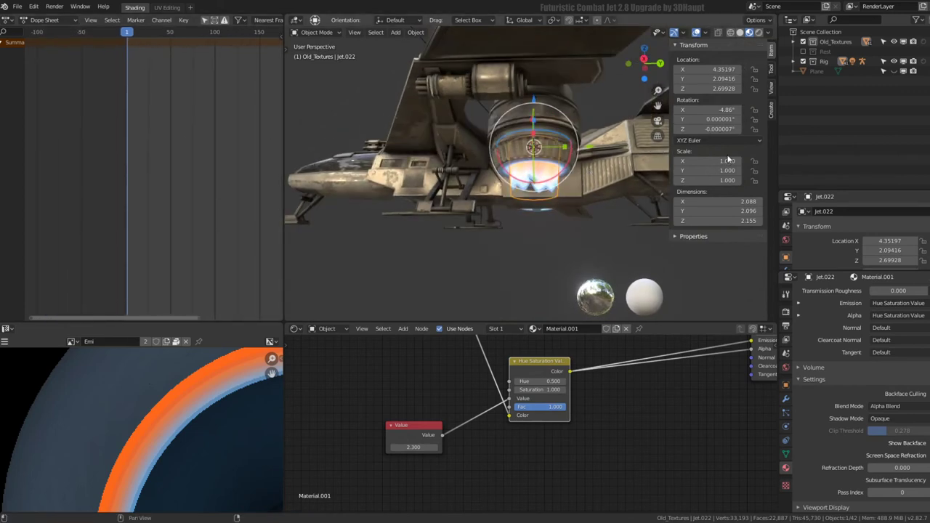
Apply the flame cone's rotation so every rotation axis reads 0°
{"action": "middle_click_drag", "start_coordinate": [650, 149], "coordinate": [573, 175]}
{"action": "key", "text": "alt+r"}
{"action": "left_click_drag", "start_coordinate": [573, 152], "coordinate": [573, 154]}
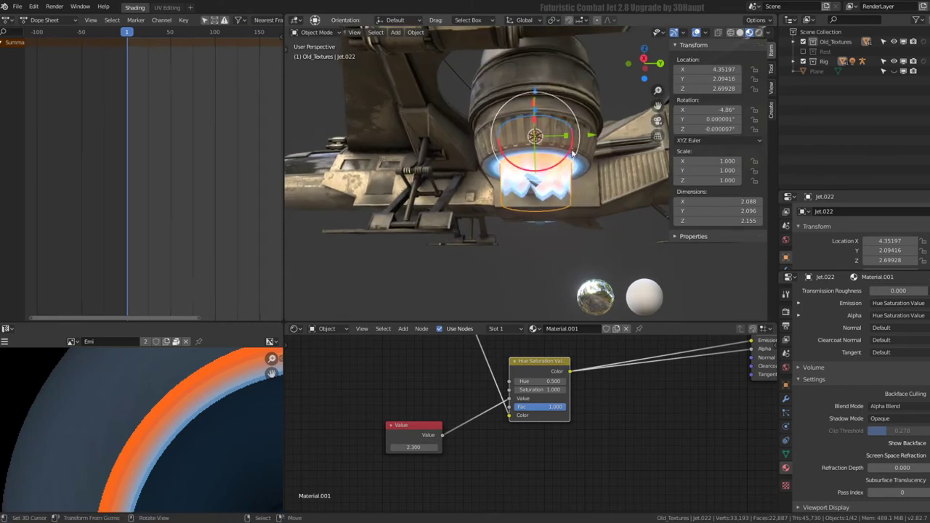
{"action": "key", "text": "ctrl+a"}
{"action": "left_click", "coordinate": [551, 172]}
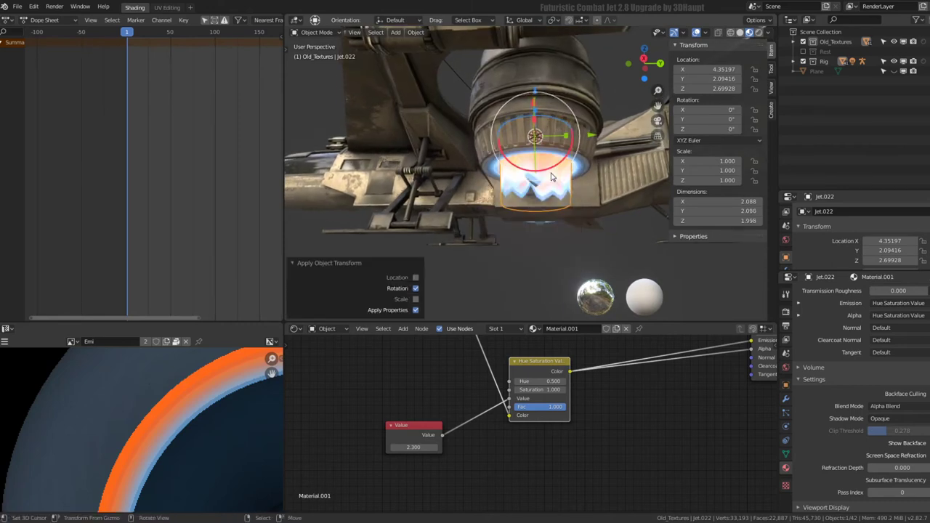
Test scaling the cone along Z, then cancel it
{"action": "mouse_move", "coordinate": [421, 136]}
{"action": "middle_mouse_down"}
{"action": "mouse_move", "coordinate": [494, 182]}
{"action": "mouse_move", "coordinate": [502, 174]}
{"action": "middle_mouse_up"}
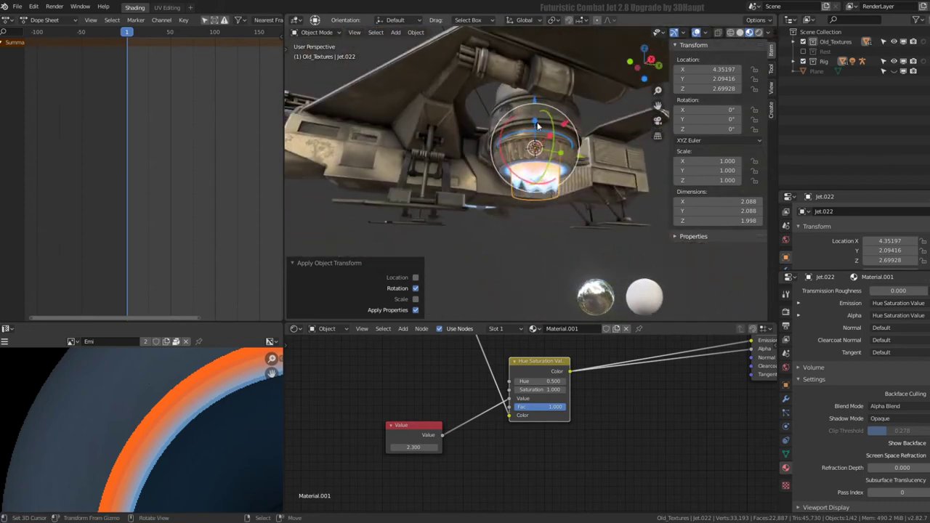
{"action": "key", "text": "s"}
{"action": "key", "text": "z"}
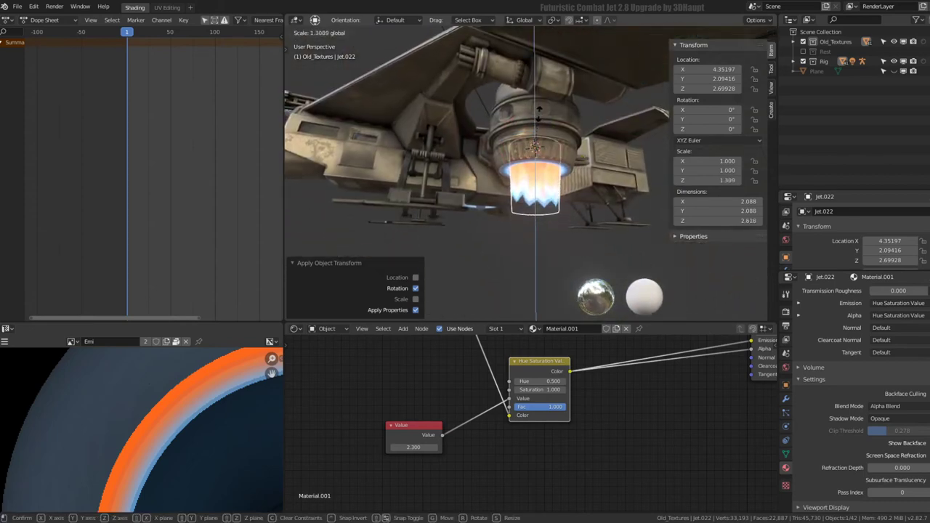
{"action": "key", "text": "Escape"}
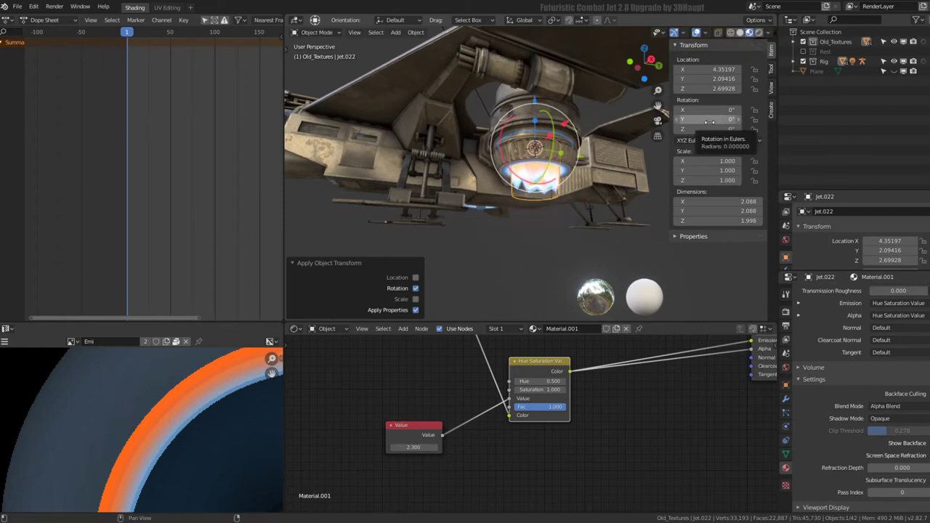
{"action": "key", "text": "u"}
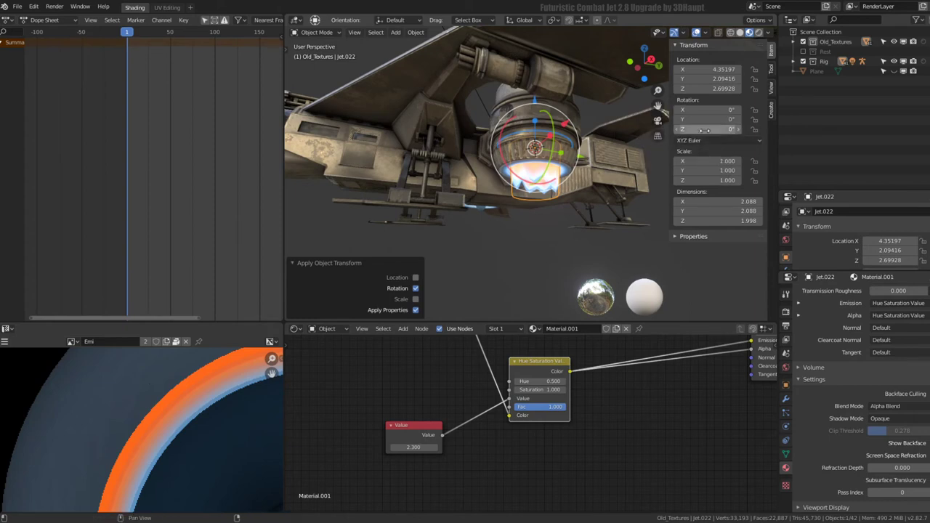
Insert a keyframe for the cone's Z rotation at 0° on frame 0
{"action": "right_click", "coordinate": [705, 129]}
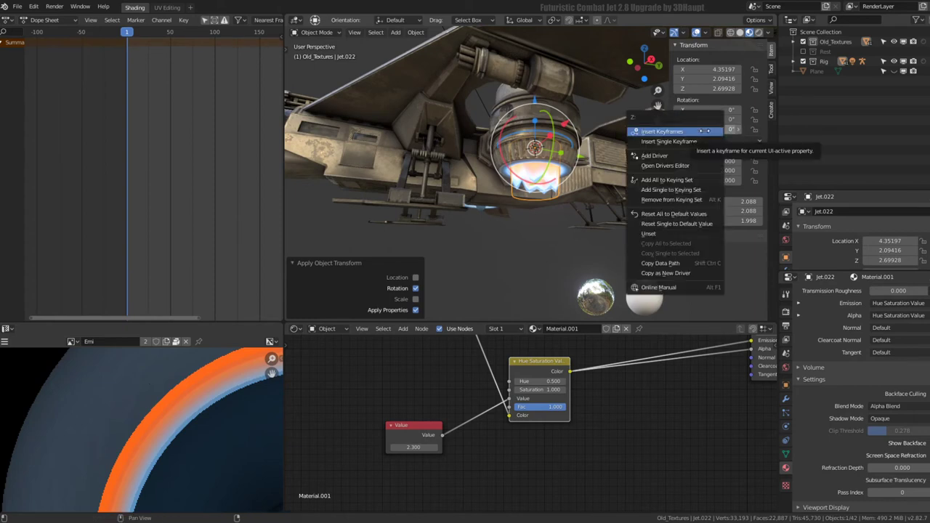
{"action": "left_click", "coordinate": [668, 141]}
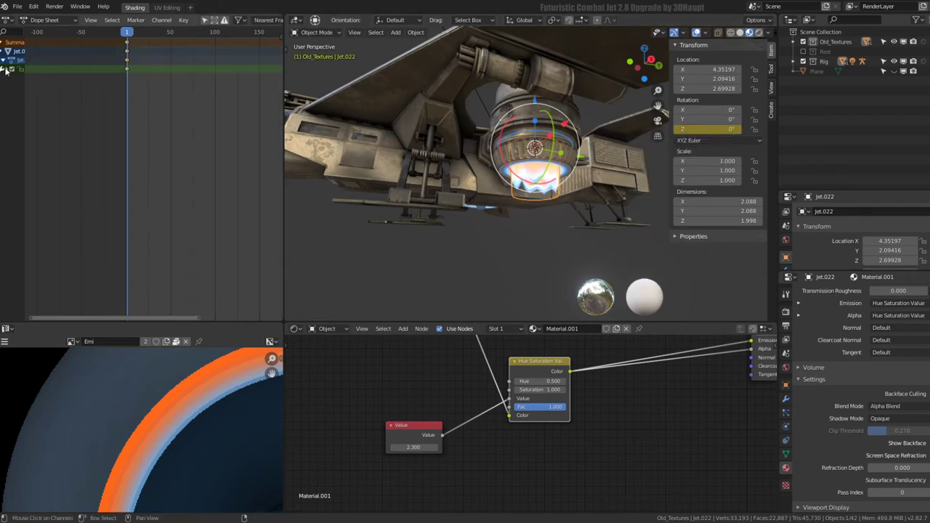
{"action": "key", "text": "Home"}
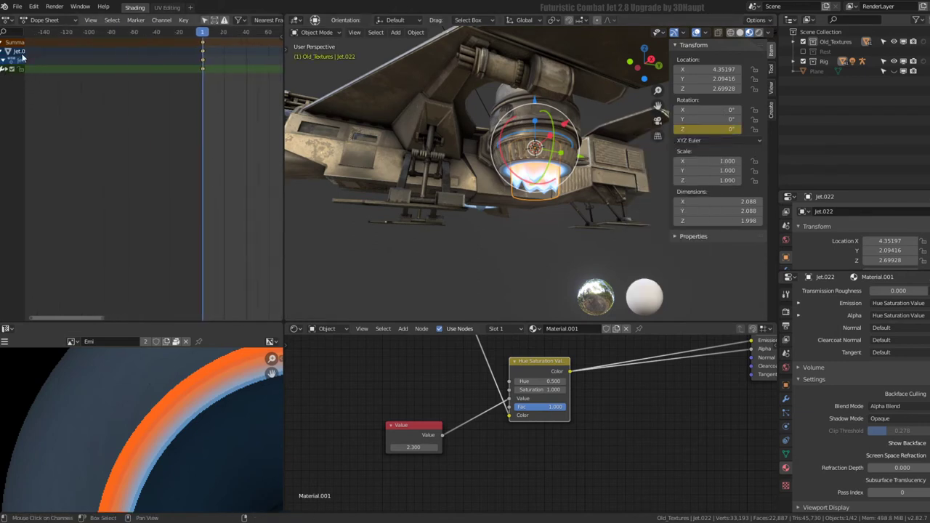
{"action": "left_click_drag", "start_coordinate": [24, 56], "coordinate": [130, 55]}
{"action": "scroll", "coordinate": [223, 83], "scroll_direction": "down", "scroll_amount": 3}
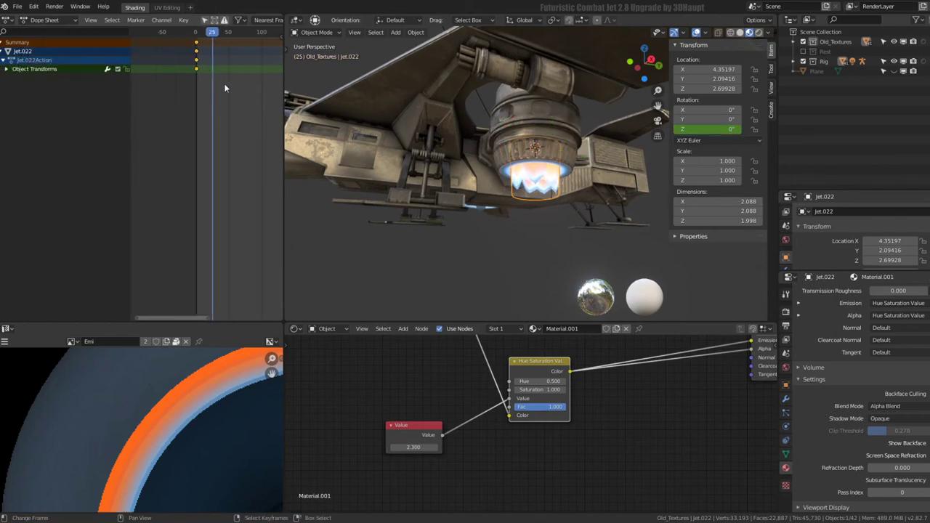
{"action": "key", "text": "KP_Decimal"}
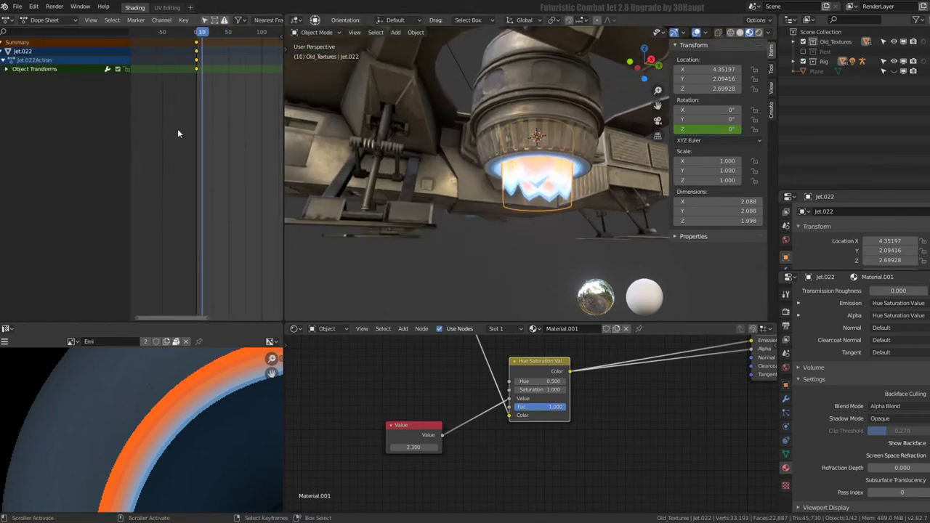
{"action": "middle_click_drag", "start_coordinate": [489, 171], "coordinate": [482, 106]}
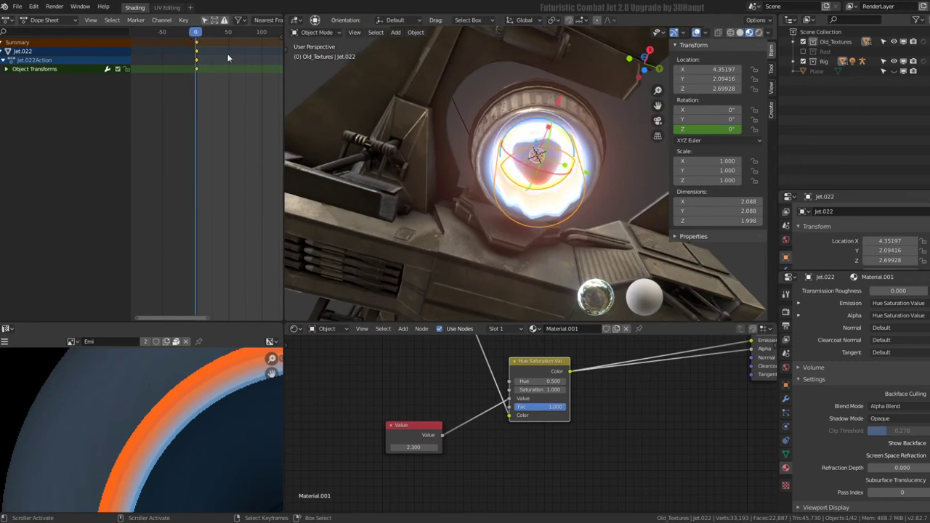
{"action": "scroll", "coordinate": [157, 94], "scroll_direction": "up", "scroll_amount": 4}
{"action": "scroll", "coordinate": [181, 72], "scroll_direction": "up", "scroll_amount": 4}
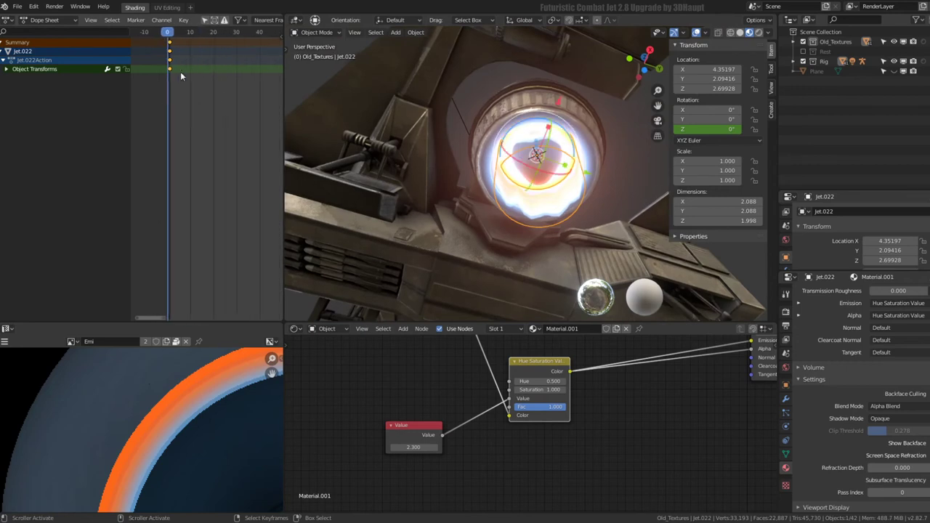
On frame 2, set Z rotation to 30° and keyframe it
{"action": "key", "text": "Right"}
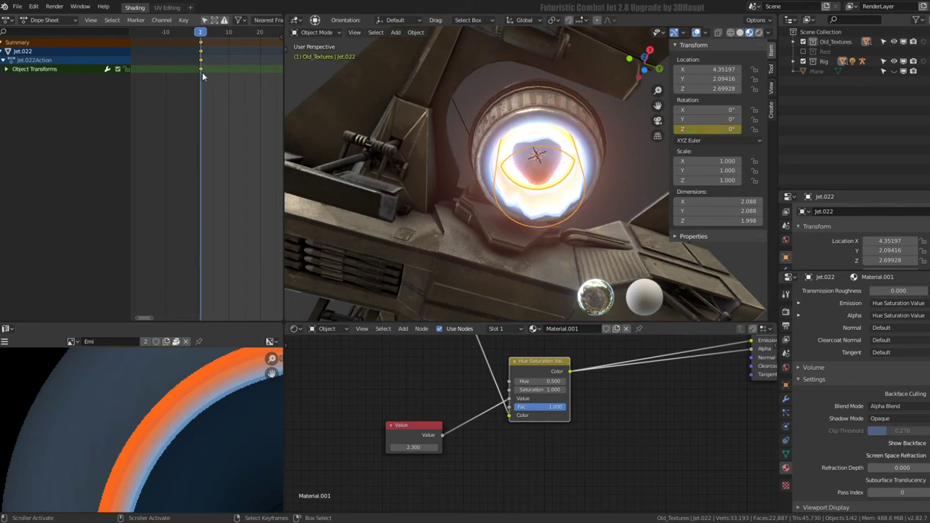
{"action": "key", "text": "Right"}
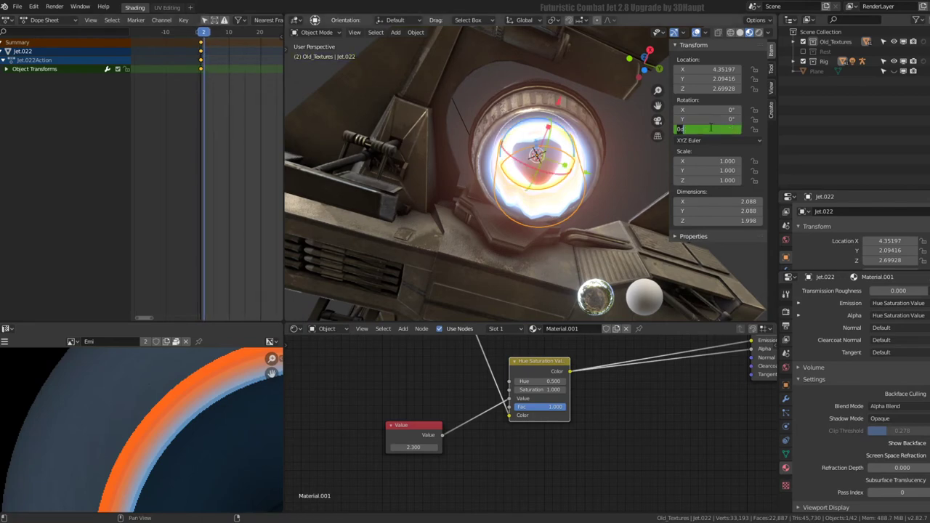
{"action": "key", "text": "Return"}
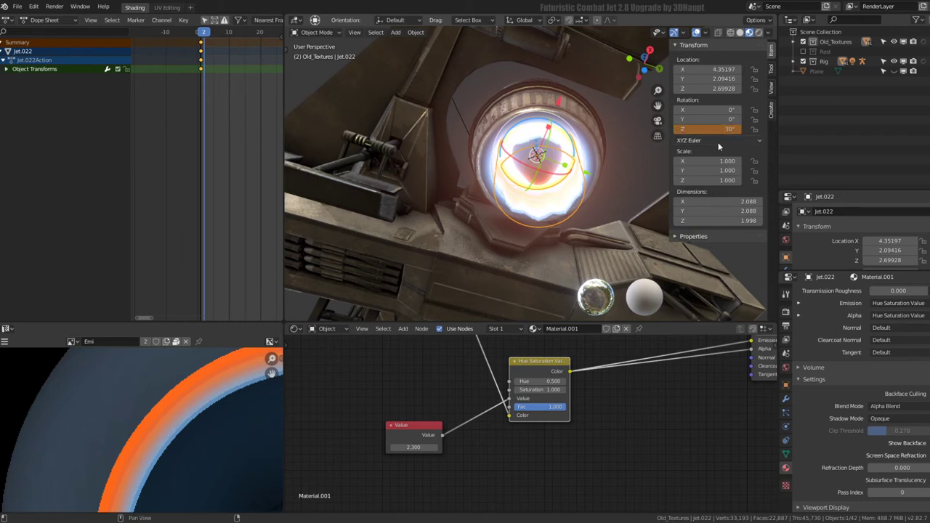
{"action": "right_click", "coordinate": [709, 128]}
{"action": "left_click", "coordinate": [697, 128]}
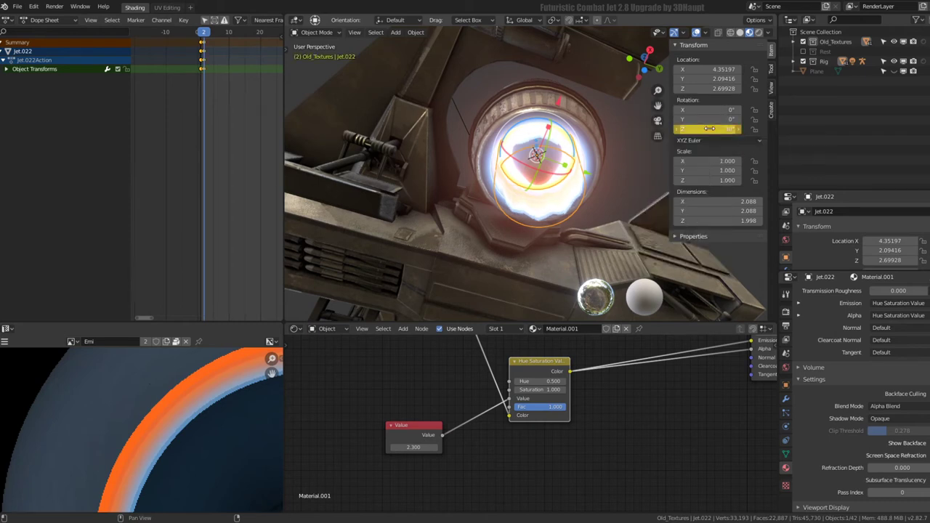
{"action": "left_click_drag", "start_coordinate": [213, 124], "coordinate": [191, 126]}
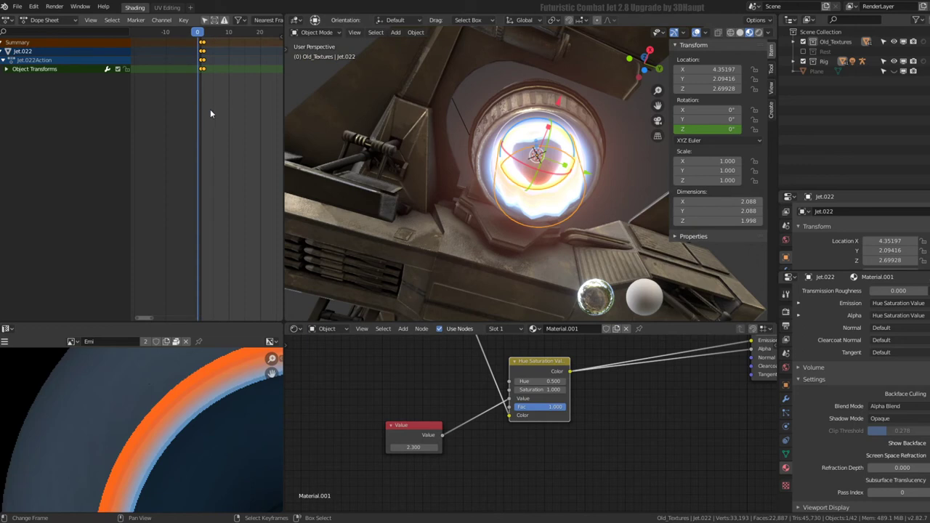
Give the rotation keys Linear Extrapolation and play back to watch the cone keep spinning
{"action": "key", "text": "shift+e"}
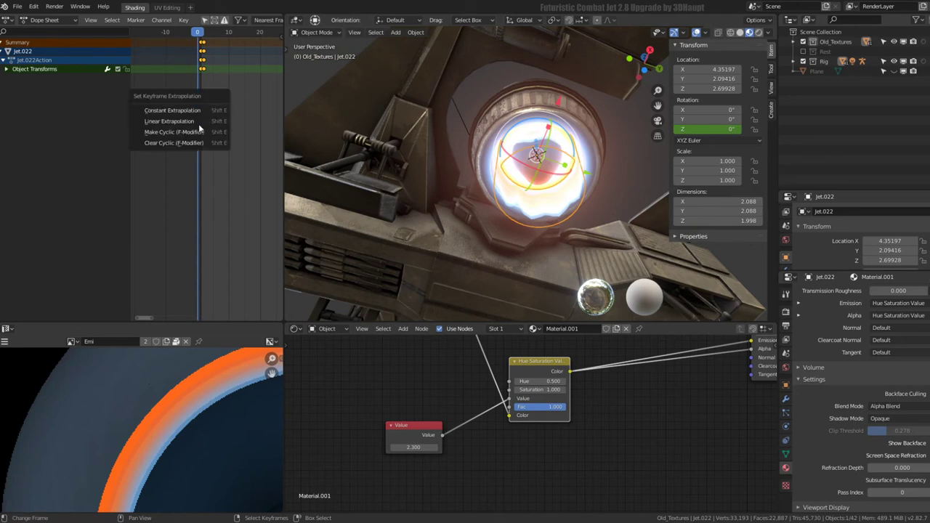
{"action": "left_click", "coordinate": [158, 125]}
{"action": "key", "text": "space"}
{"action": "mouse_move", "coordinate": [513, 197]}
{"action": "middle_mouse_down"}
{"action": "mouse_move", "coordinate": [497, 211]}
{"action": "mouse_move", "coordinate": [339, 177]}
{"action": "mouse_move", "coordinate": [572, 194]}
{"action": "middle_mouse_up"}
{"action": "scroll", "coordinate": [483, 187], "scroll_direction": "down", "scroll_amount": 5}
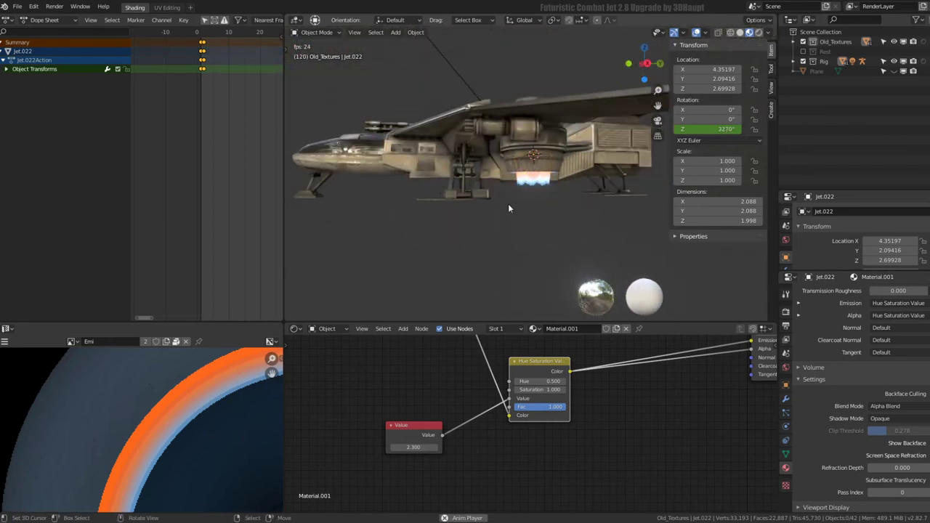
{"action": "mouse_move", "coordinate": [509, 205]}
{"action": "middle_mouse_down"}
{"action": "mouse_move", "coordinate": [528, 142]}
{"action": "mouse_move", "coordinate": [550, 207]}
{"action": "mouse_move", "coordinate": [526, 192]}
{"action": "mouse_move", "coordinate": [475, 107]}
{"action": "mouse_move", "coordinate": [479, 88]}
{"action": "mouse_move", "coordinate": [442, 208]}
{"action": "mouse_move", "coordinate": [568, 167]}
{"action": "mouse_move", "coordinate": [644, 120]}
{"action": "mouse_move", "coordinate": [667, 190]}
{"action": "mouse_move", "coordinate": [651, 149]}
{"action": "middle_mouse_up"}
{"action": "scroll", "coordinate": [528, 141], "scroll_direction": "up", "scroll_amount": 3}
{"action": "scroll", "coordinate": [550, 203], "scroll_direction": "down", "scroll_amount": 4}
{"action": "scroll", "coordinate": [509, 181], "scroll_direction": "up", "scroll_amount": 4}
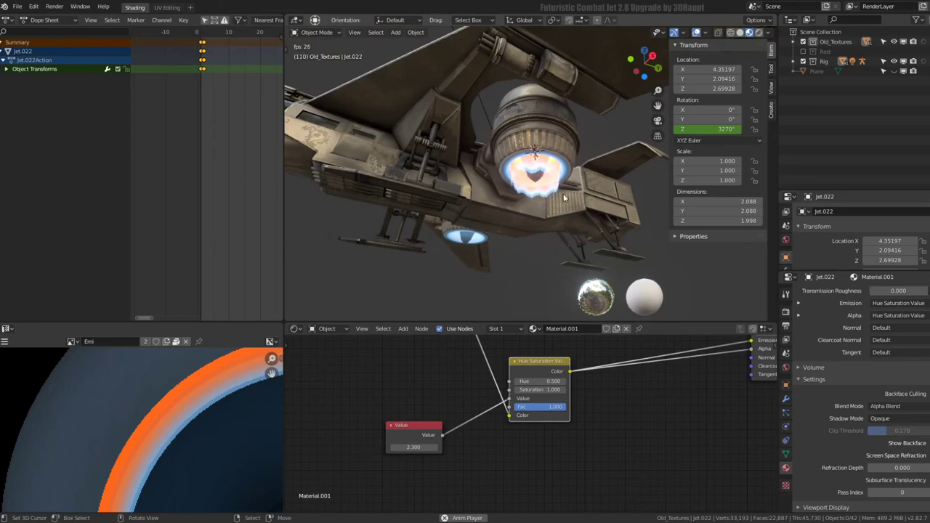
{"action": "mouse_move", "coordinate": [564, 197]}
{"action": "middle_mouse_down"}
{"action": "mouse_move", "coordinate": [519, 224]}
{"action": "mouse_move", "coordinate": [556, 210]}
{"action": "mouse_move", "coordinate": [547, 123]}
{"action": "mouse_move", "coordinate": [543, 204]}
{"action": "middle_mouse_up"}
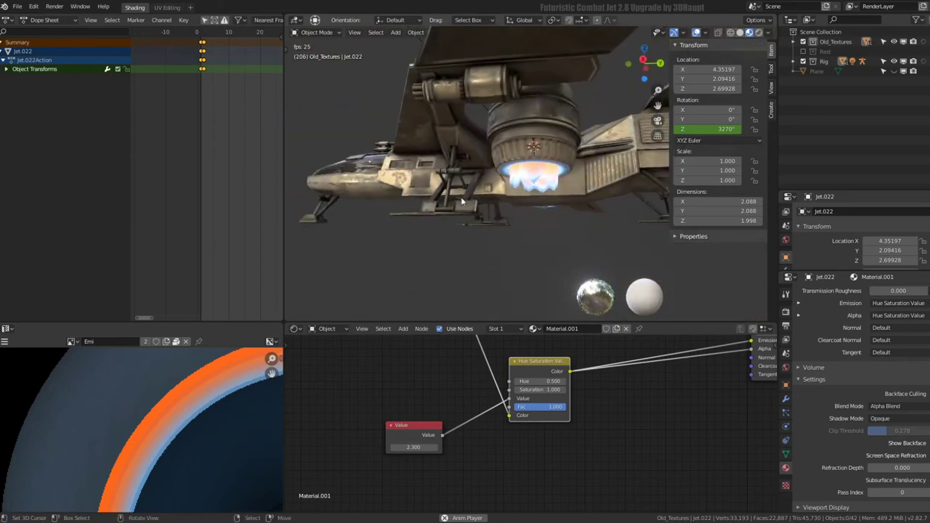
{"action": "key", "text": "Escape"}
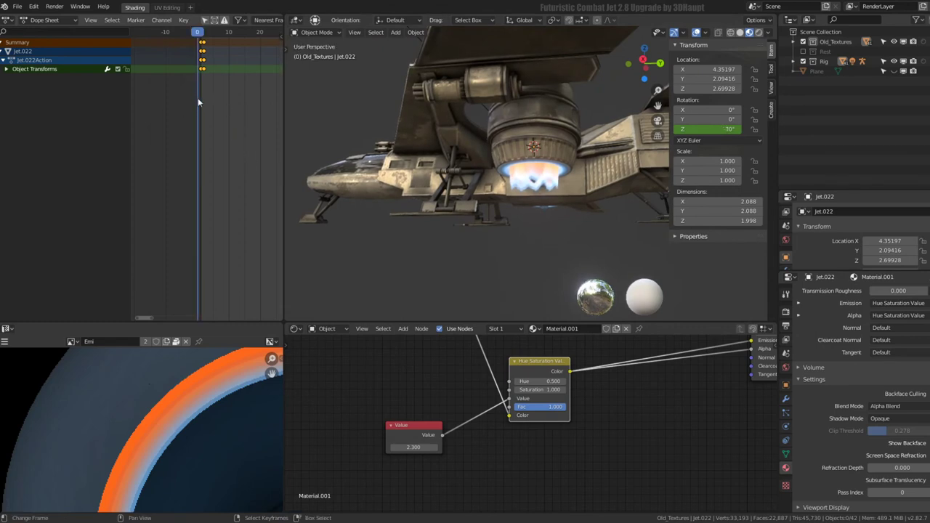
Keyframe the flame's Z scale at frame 1
{"action": "left_click_drag", "start_coordinate": [197, 97], "coordinate": [201, 99]}
{"action": "scroll", "coordinate": [624, 198], "scroll_direction": "up", "scroll_amount": 2}
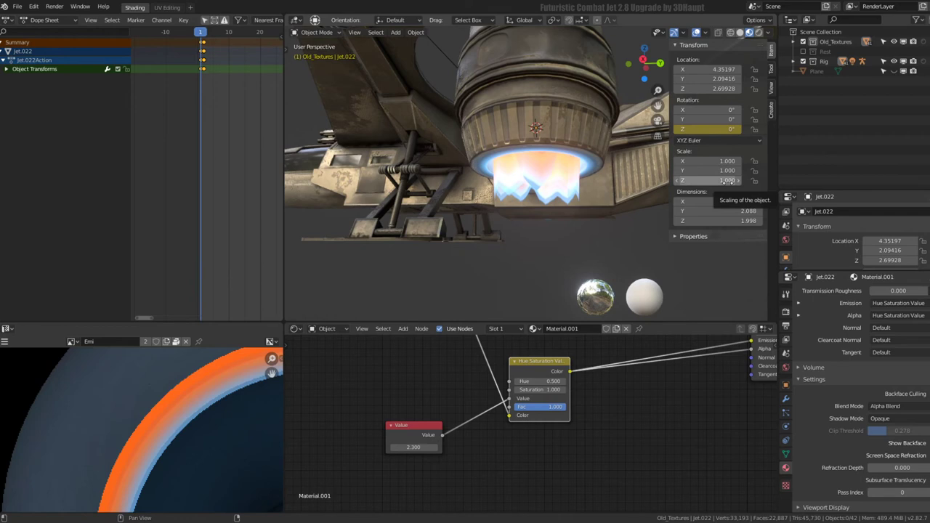
{"action": "key", "text": "i"}
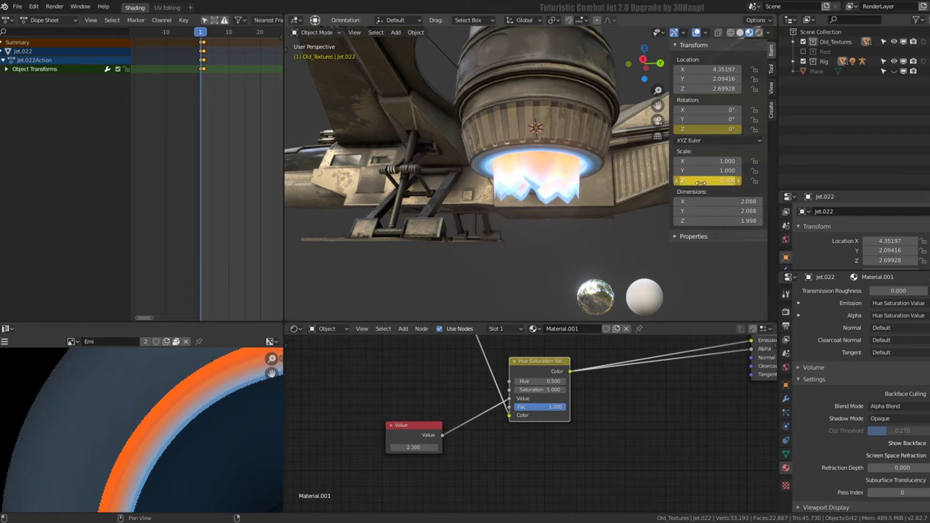
{"action": "key", "text": "t"}
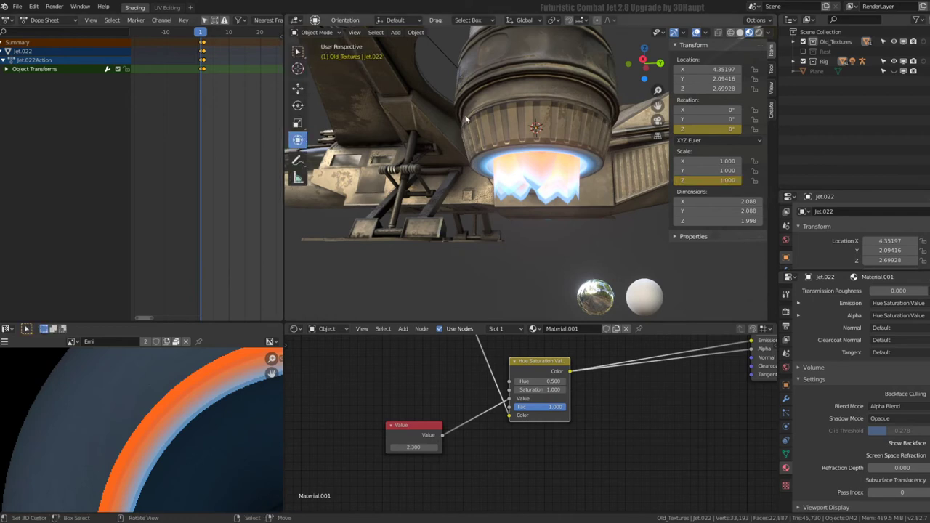
{"action": "middle_click_drag", "start_coordinate": [465, 118], "coordinate": [484, 131]}
{"action": "scroll", "coordinate": [484, 131], "scroll_direction": "up", "scroll_amount": 3}
{"action": "mouse_move", "coordinate": [538, 167]}
{"action": "middle_mouse_down"}
{"action": "mouse_move", "coordinate": [549, 184]}
{"action": "mouse_move", "coordinate": [541, 115]}
{"action": "middle_mouse_up"}
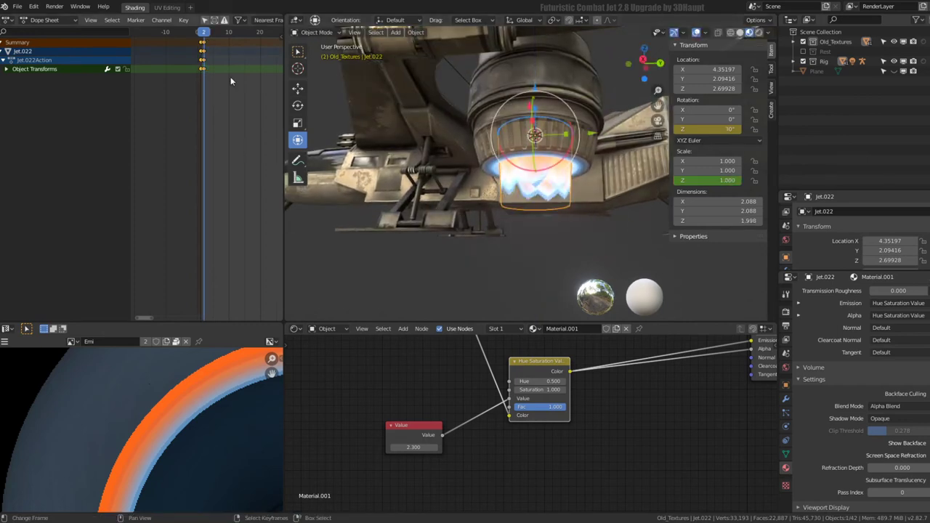
Add Z scale to the keying set beside Z rotation and expand Object Transforms
{"action": "right_click", "coordinate": [723, 181]}
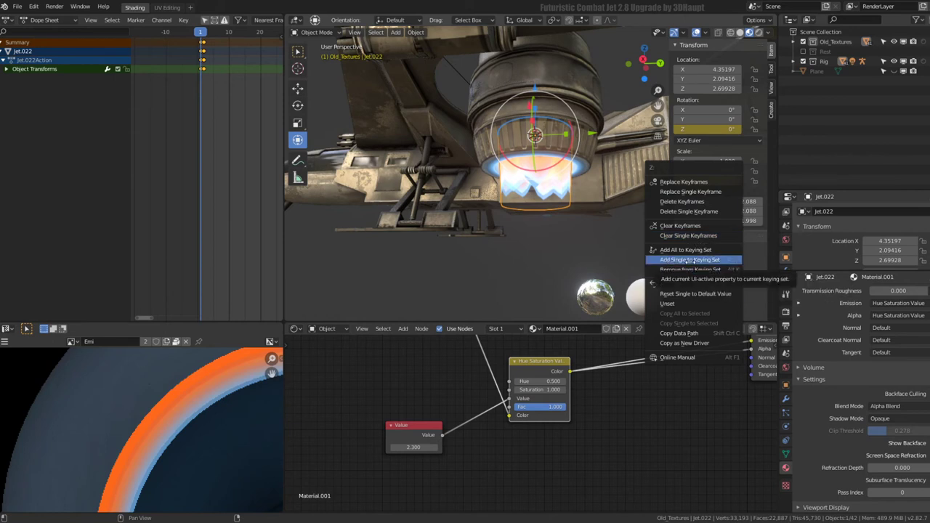
{"action": "right_click", "coordinate": [721, 181]}
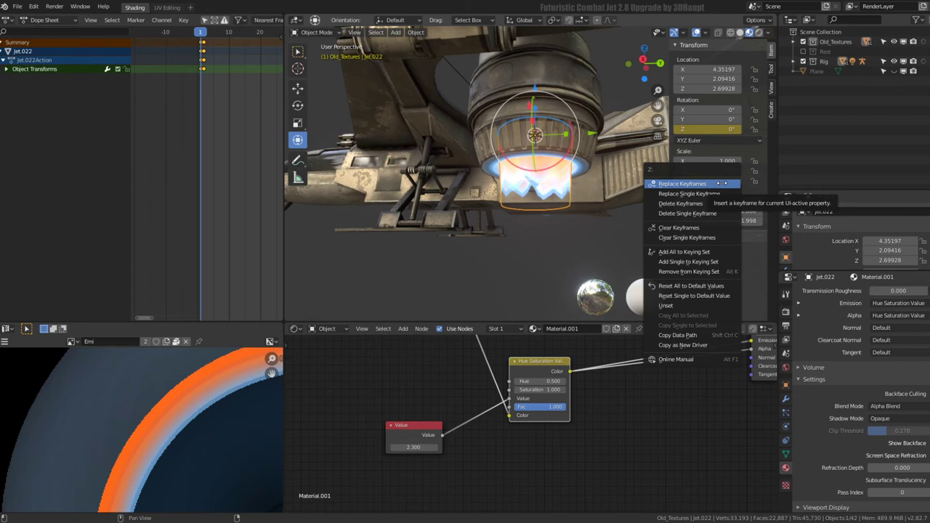
{"action": "right_click", "coordinate": [717, 133]}
{"action": "right_click", "coordinate": [712, 128]}
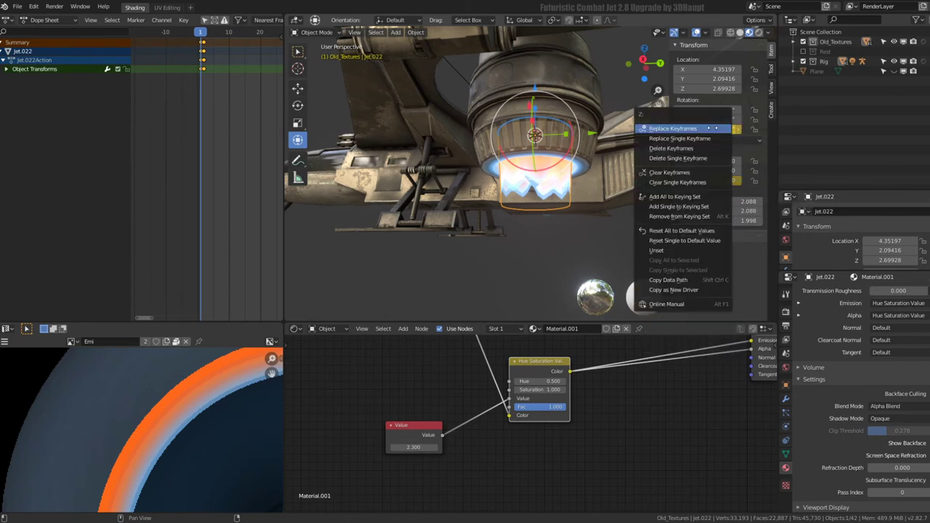
{"action": "right_click", "coordinate": [705, 179]}
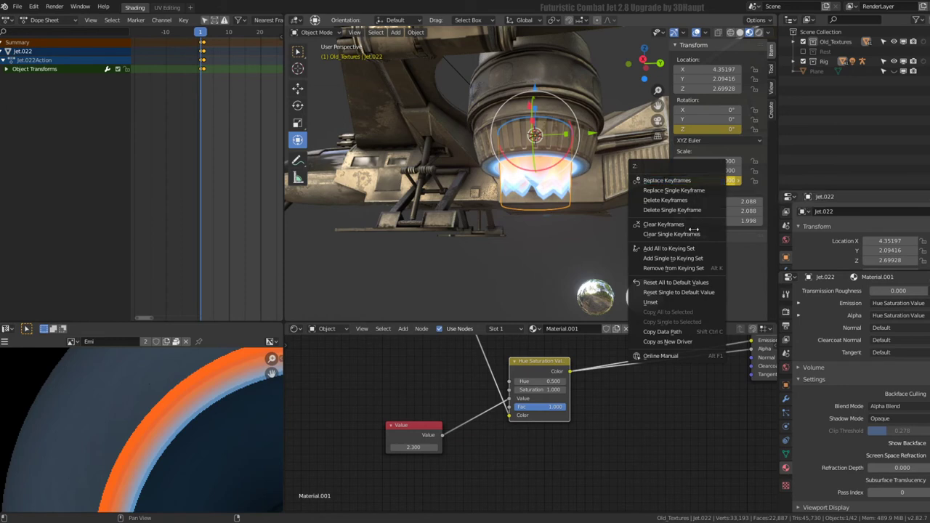
{"action": "left_click", "coordinate": [700, 258]}
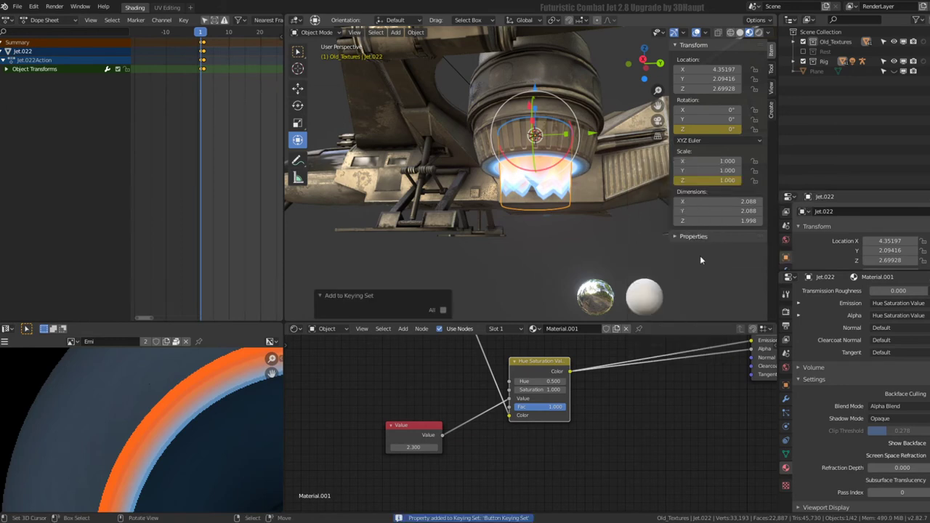
{"action": "left_click", "coordinate": [6, 69]}
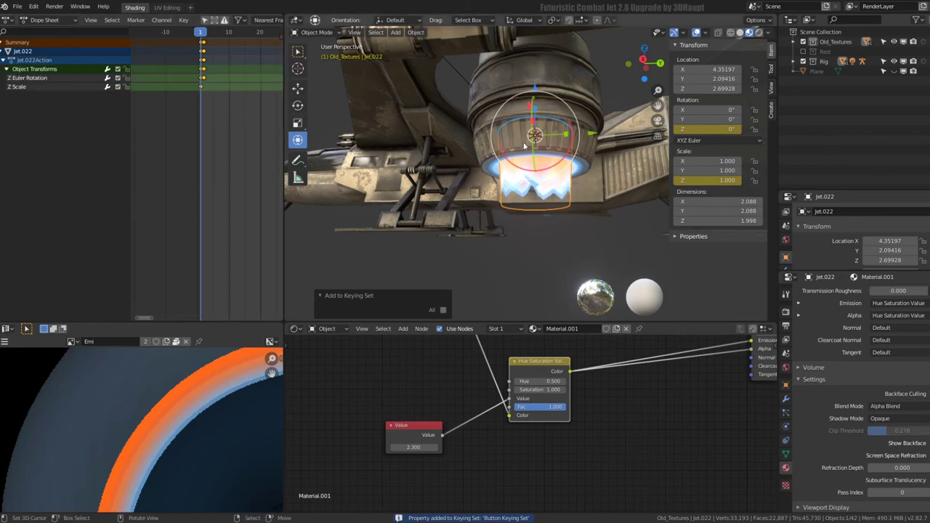
{"action": "scroll", "coordinate": [486, 124], "scroll_direction": "up", "scroll_amount": 2}
At frame 2, stretch the flame along Z and add its Z scale to the keying set
{"action": "key", "text": "Right"}
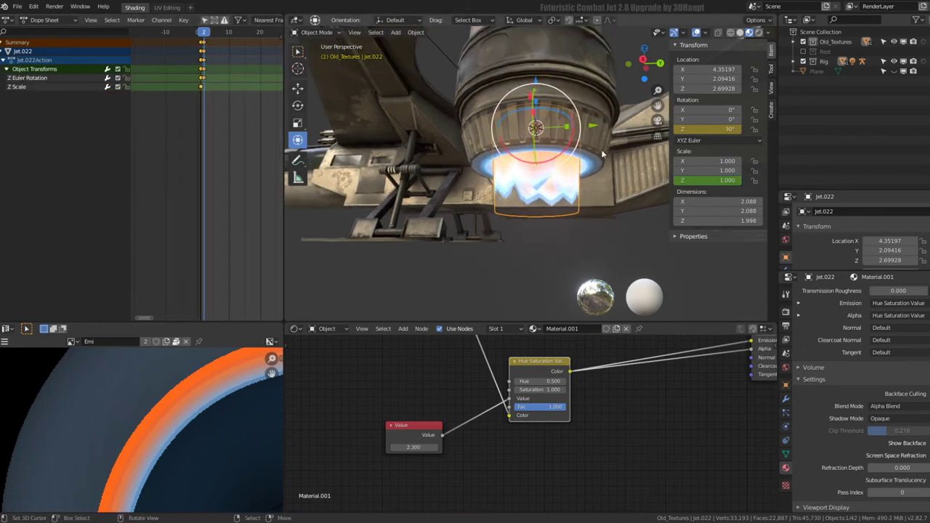
{"action": "left_click_drag", "start_coordinate": [537, 106], "coordinate": [537, 87]}
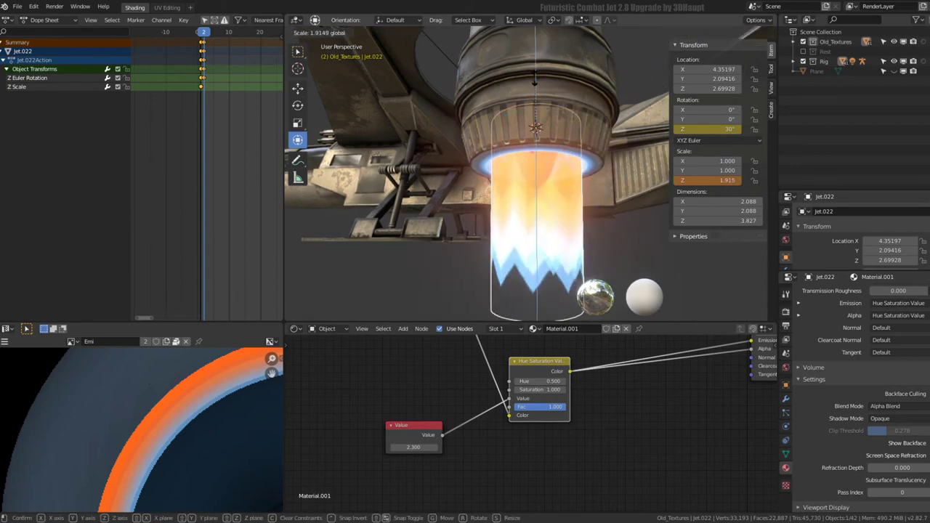
{"action": "mouse_move", "coordinate": [537, 86]}
{"action": "middle_mouse_down"}
{"action": "mouse_move", "coordinate": [550, 149]}
{"action": "mouse_move", "coordinate": [538, 109]}
{"action": "middle_mouse_up"}
{"action": "left_click_drag", "start_coordinate": [538, 109], "coordinate": [539, 114]}
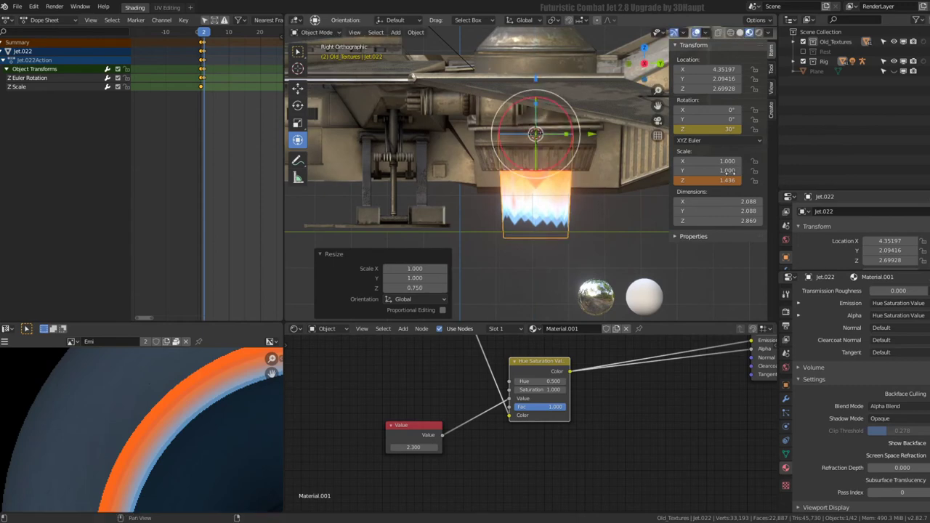
{"action": "right_click", "coordinate": [723, 181]}
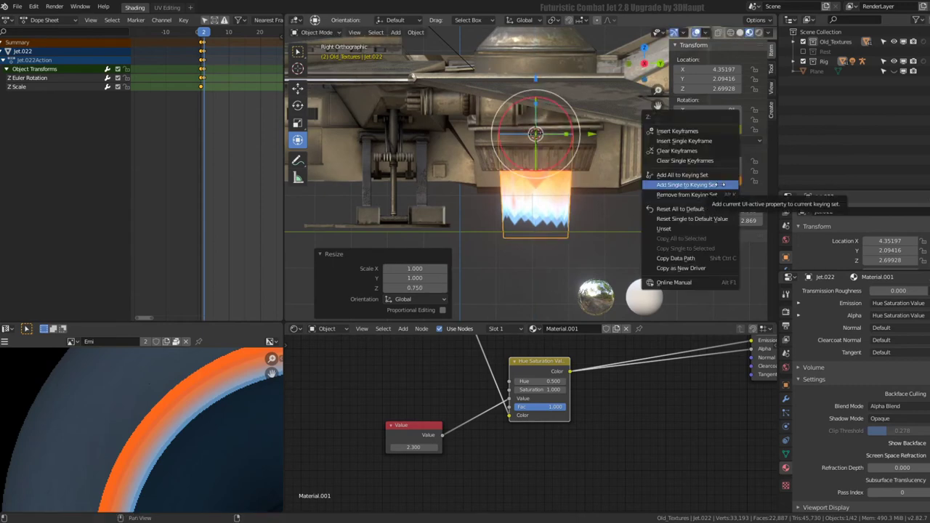
{"action": "left_click", "coordinate": [721, 184]}
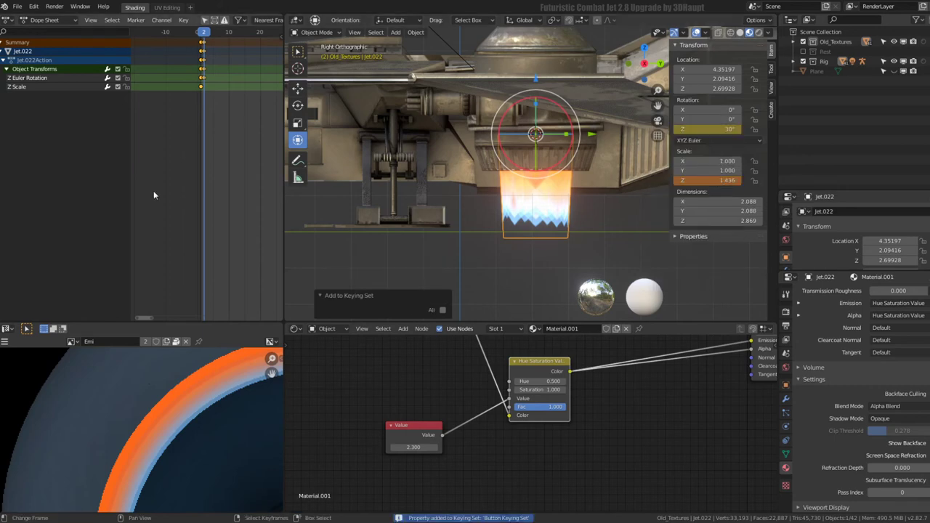
{"action": "left_click_drag", "start_coordinate": [183, 166], "coordinate": [203, 165]}
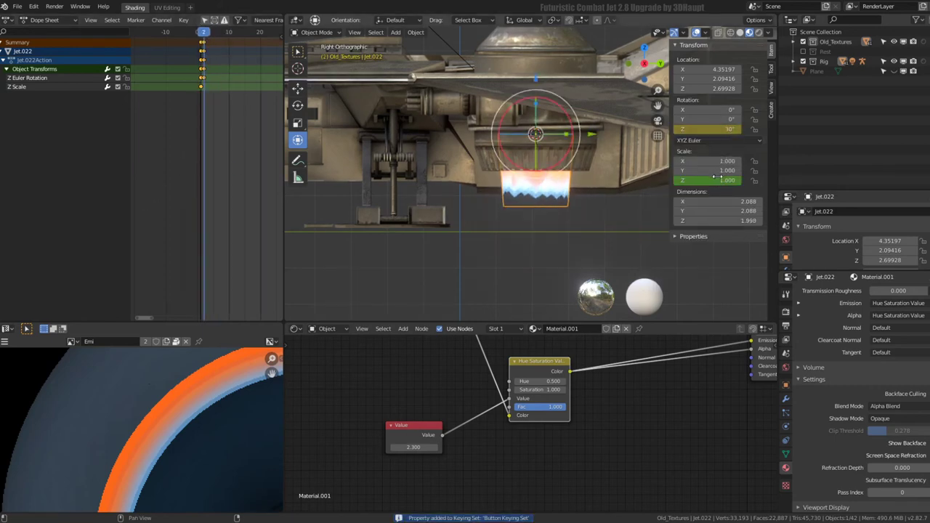
Set Scale Z to 1.330 and keyframe it at frame 2
{"action": "left_click_drag", "start_coordinate": [715, 179], "coordinate": [676, 180]}
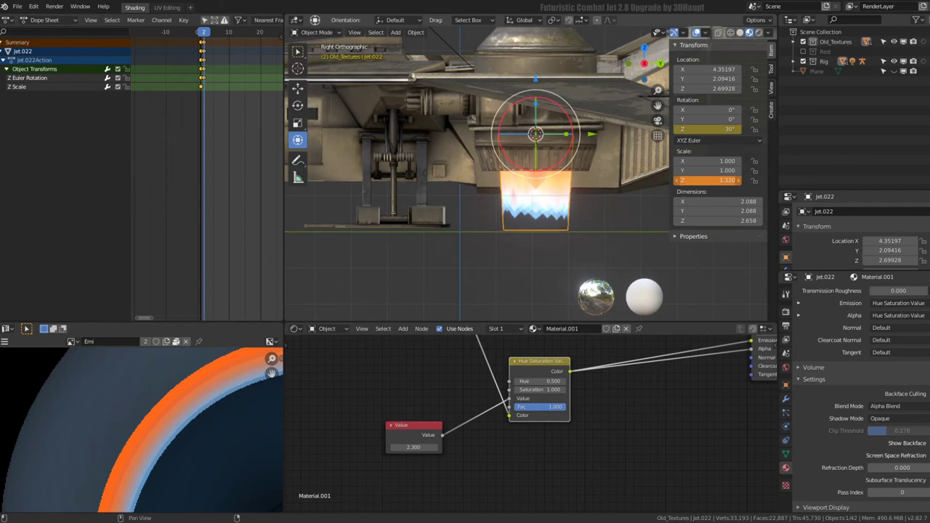
{"action": "right_click", "coordinate": [717, 178]}
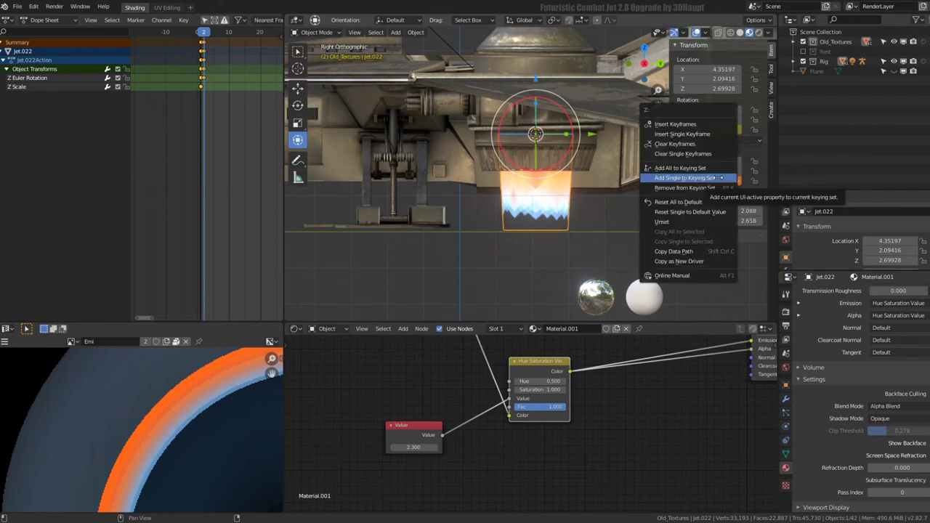
{"action": "left_click", "coordinate": [718, 178]}
{"action": "right_click", "coordinate": [713, 178]}
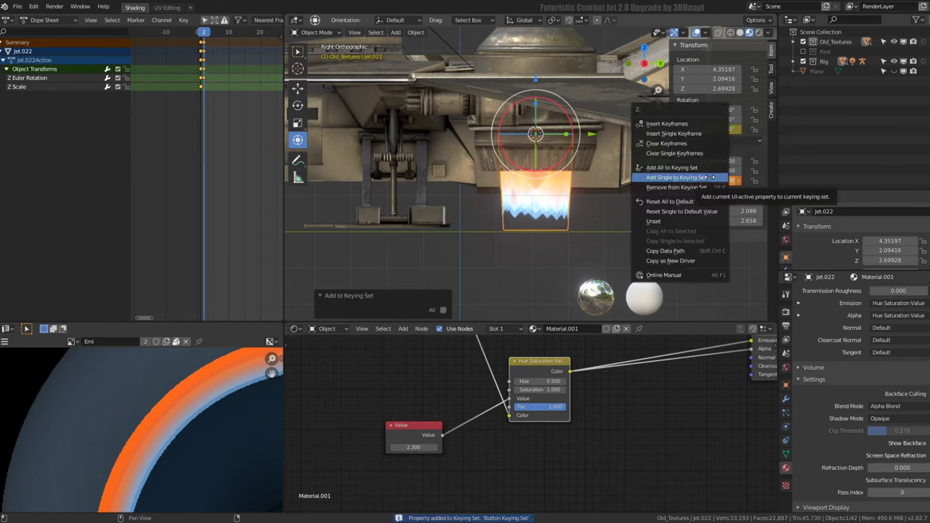
{"action": "left_click", "coordinate": [673, 134]}
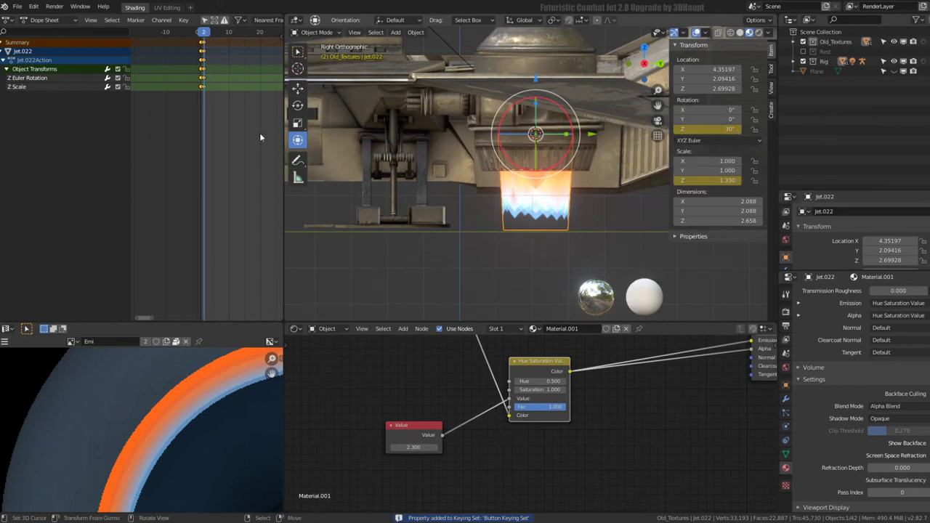
{"action": "left_click_drag", "start_coordinate": [207, 121], "coordinate": [207, 123]}
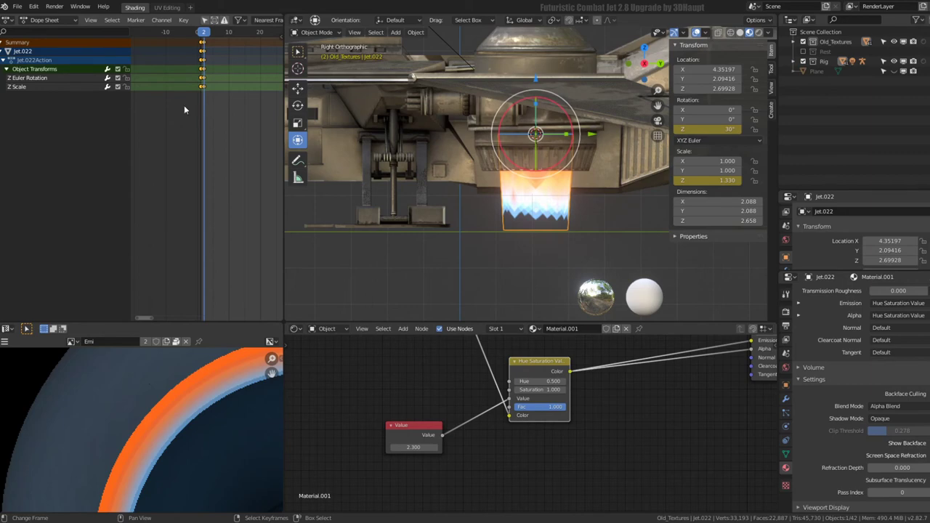
Make the flame keyframes repeat cyclically and play to check the loop
{"action": "scroll", "coordinate": [201, 88], "scroll_direction": "up", "scroll_amount": 2}
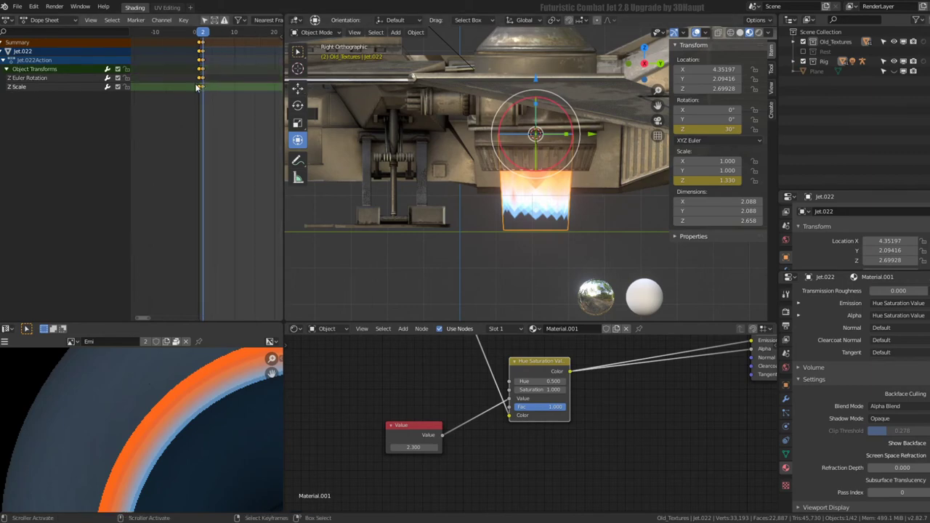
{"action": "key", "text": "Left"}
{"action": "key", "text": "Left"}
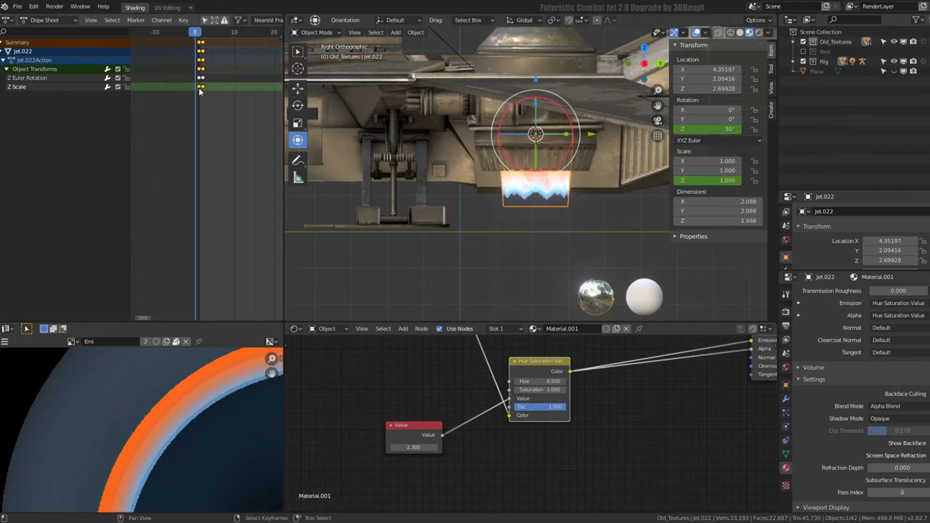
{"action": "right_click", "coordinate": [200, 90]}
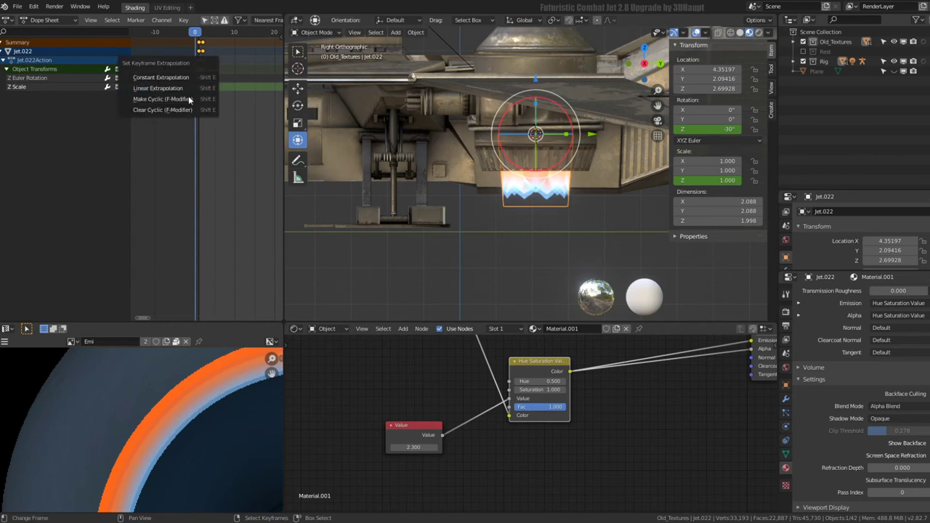
{"action": "left_click", "coordinate": [184, 98]}
{"action": "key", "text": "space"}
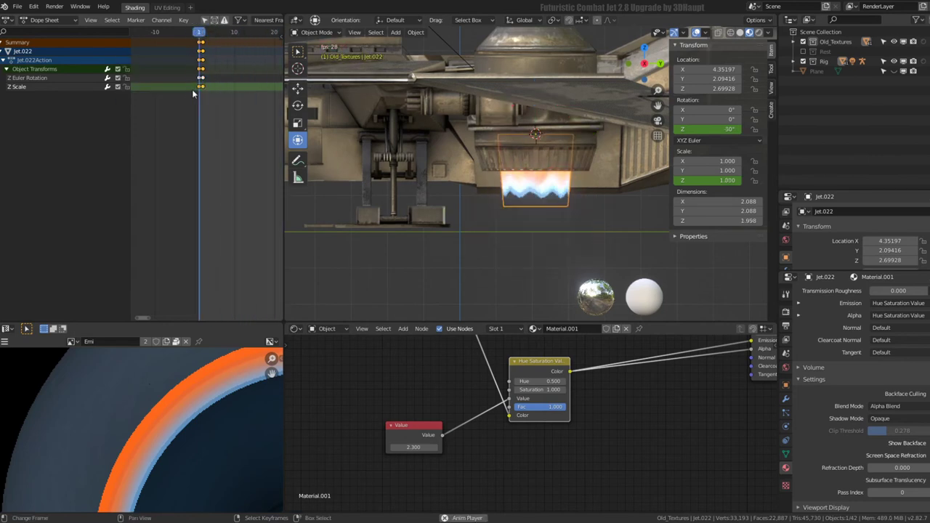
{"action": "key", "text": "Escape"}
Duplicate the Z Scale keyframe one frame later and play the animation
{"action": "left_click", "coordinate": [199, 90]}
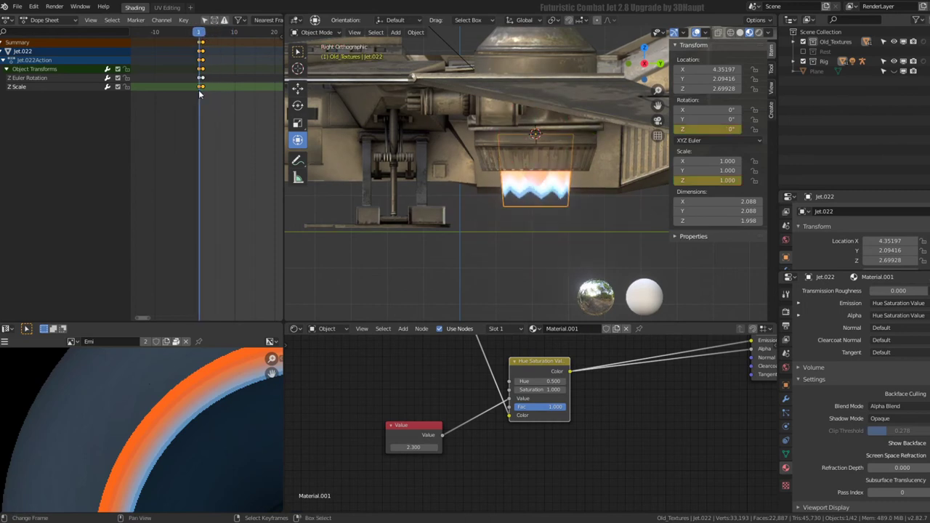
{"action": "scroll", "coordinate": [196, 87], "scroll_direction": "up", "scroll_amount": 3}
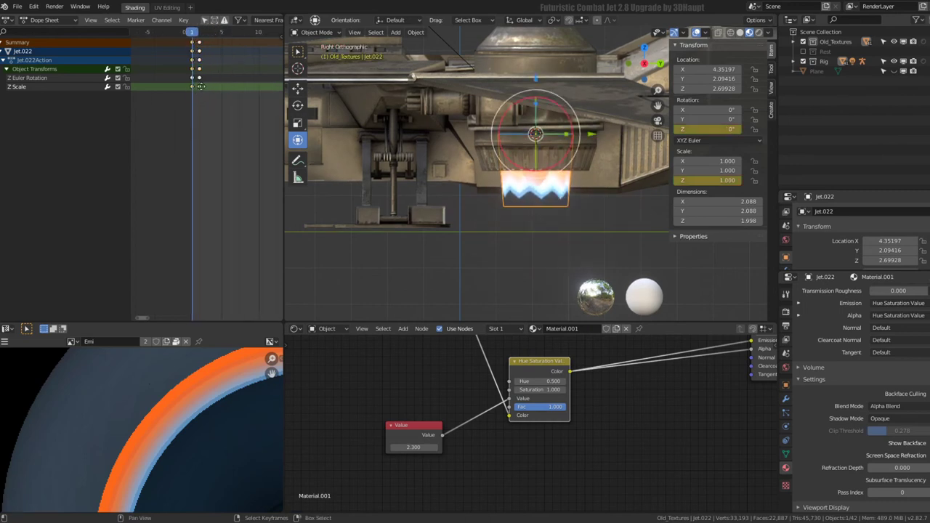
{"action": "key", "text": "shift+d"}
{"action": "left_click", "coordinate": [194, 97]}
{"action": "key", "text": "space"}
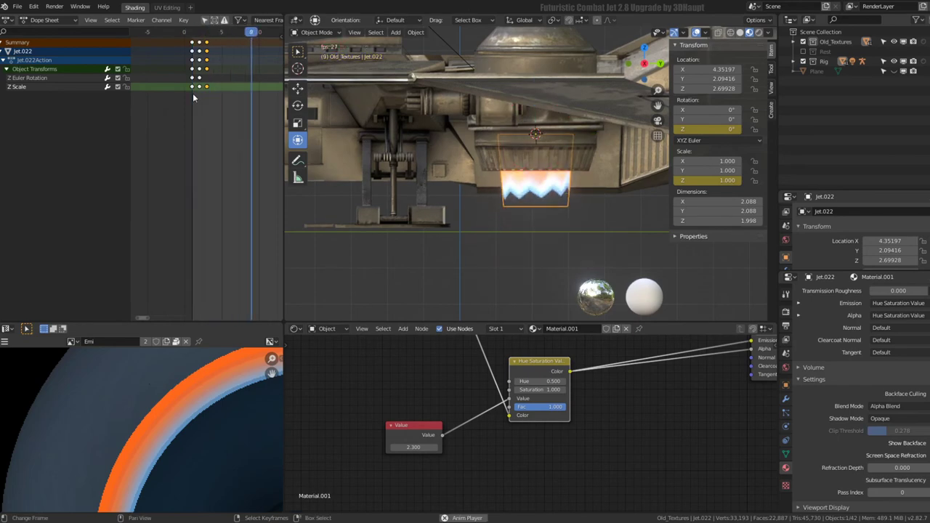
{"action": "mouse_move", "coordinate": [595, 150]}
{"action": "middle_mouse_down"}
{"action": "mouse_move", "coordinate": [526, 138]}
{"action": "mouse_move", "coordinate": [590, 175]}
{"action": "mouse_move", "coordinate": [574, 182]}
{"action": "middle_mouse_up"}
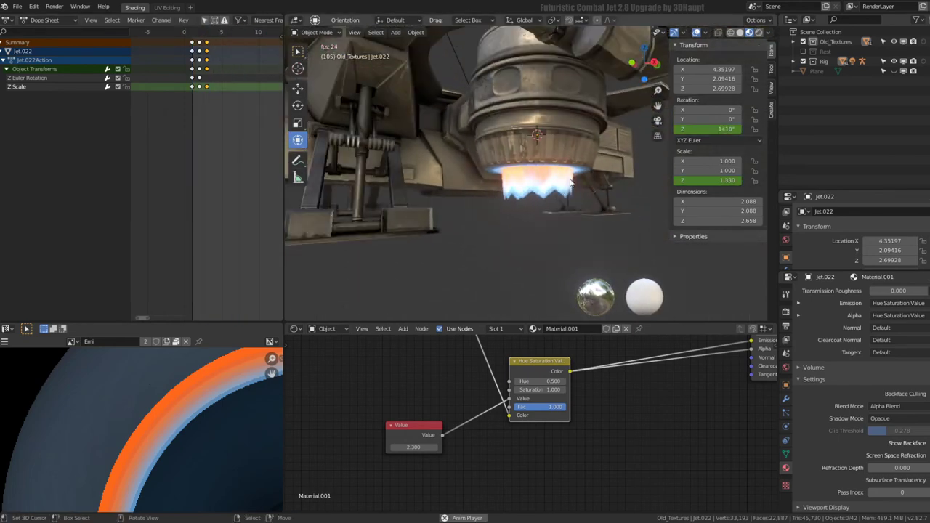
Move the scale keyframes to frame 5 and lower the glow Value to 0.700
{"action": "mouse_move", "coordinate": [210, 89]}
{"action": "left_mouse_down"}
{"action": "mouse_move", "coordinate": [220, 98]}
{"action": "mouse_move", "coordinate": [210, 89]}
{"action": "mouse_move", "coordinate": [235, 89]}
{"action": "left_mouse_up"}
{"action": "left_click", "coordinate": [201, 88]}
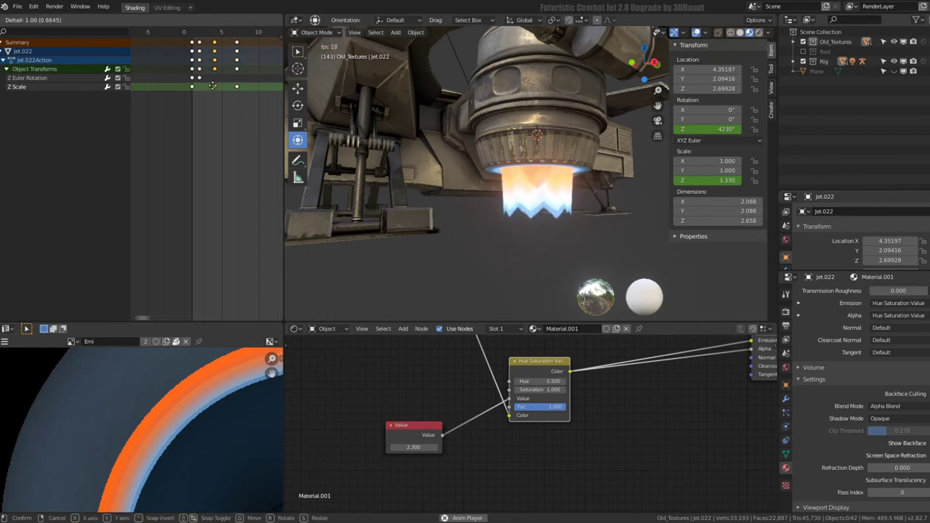
{"action": "mouse_move", "coordinate": [553, 150]}
{"action": "middle_mouse_down"}
{"action": "mouse_move", "coordinate": [437, 89]}
{"action": "mouse_move", "coordinate": [576, 172]}
{"action": "mouse_move", "coordinate": [498, 136]}
{"action": "middle_mouse_up"}
{"action": "scroll", "coordinate": [578, 169], "scroll_direction": "up", "scroll_amount": 5}
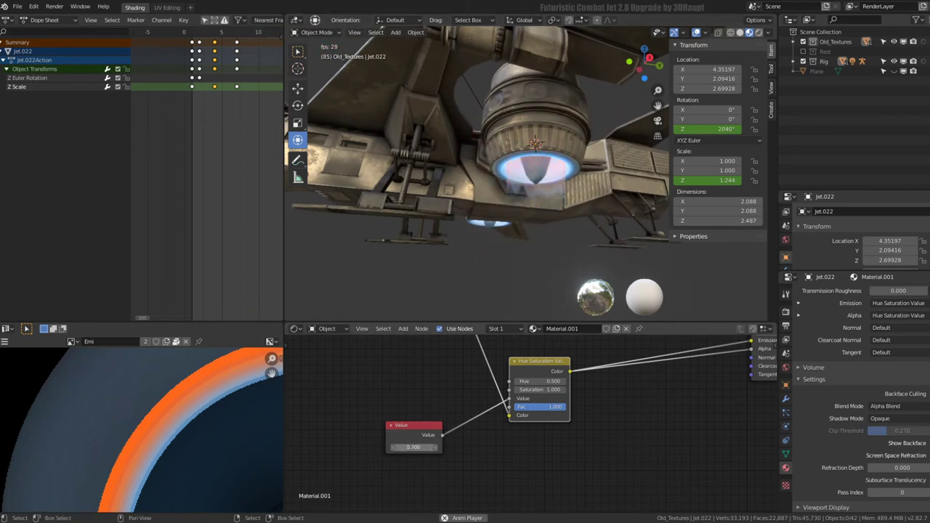
{"action": "left_click_drag", "start_coordinate": [414, 447], "coordinate": [396, 447]}
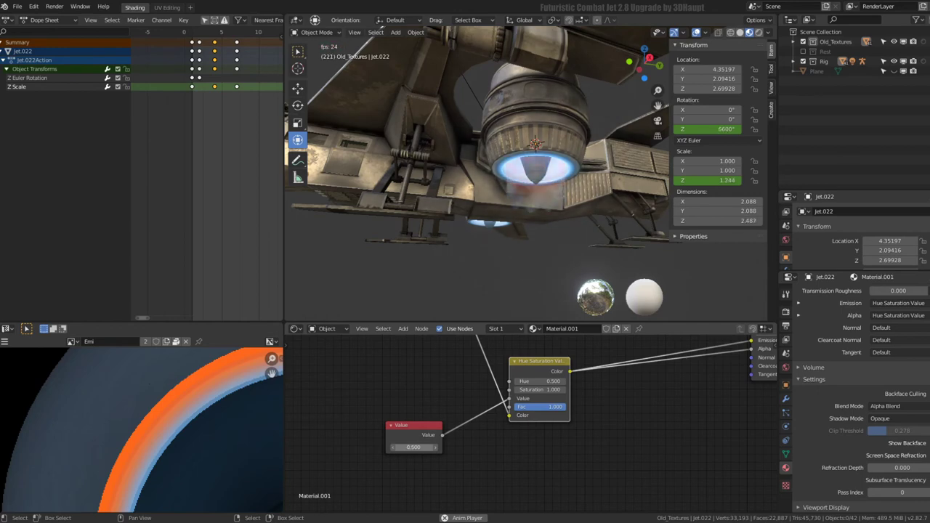
{"action": "mouse_move", "coordinate": [557, 223]}
{"action": "middle_mouse_down"}
{"action": "mouse_move", "coordinate": [491, 214]}
{"action": "mouse_move", "coordinate": [555, 189]}
{"action": "middle_mouse_up"}
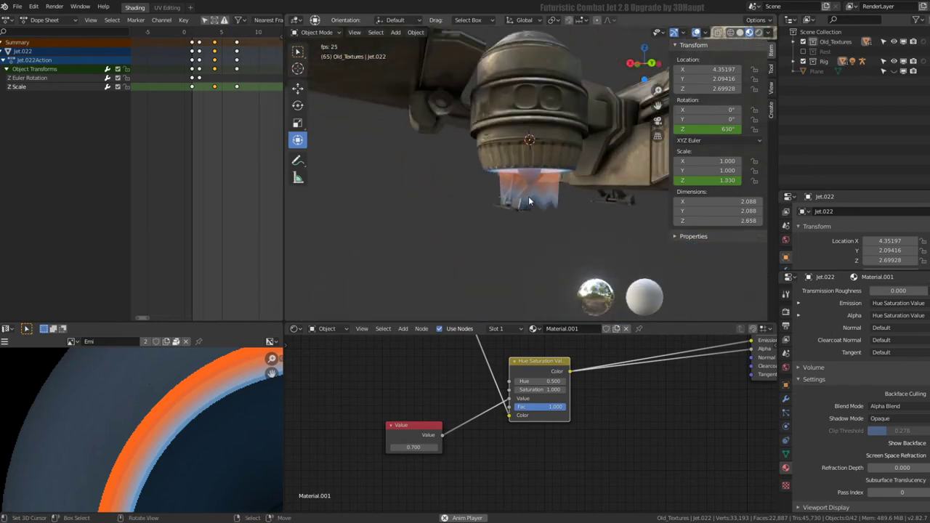
Select the whole flame mesh and move its UV points onto the ring
{"action": "key", "text": "Tab"}
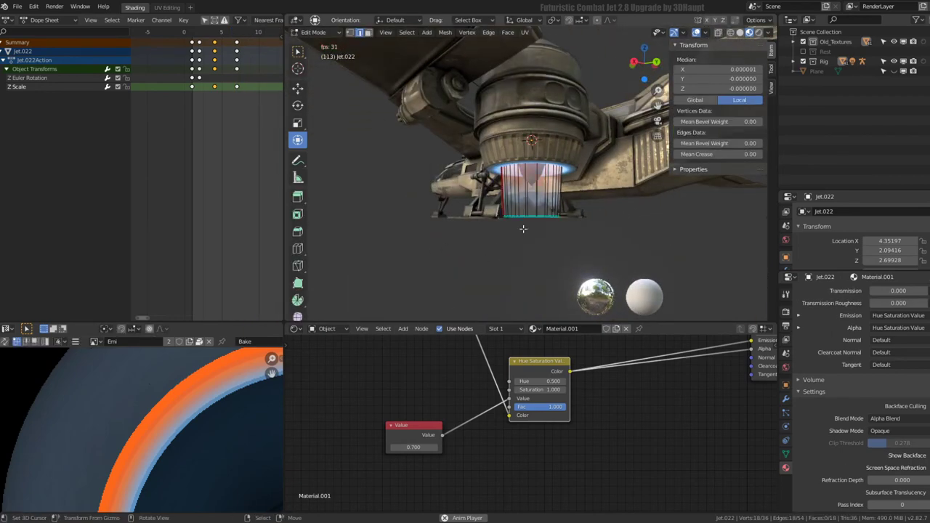
{"action": "key", "text": "a"}
{"action": "scroll", "coordinate": [245, 418], "scroll_direction": "up", "scroll_amount": 1}
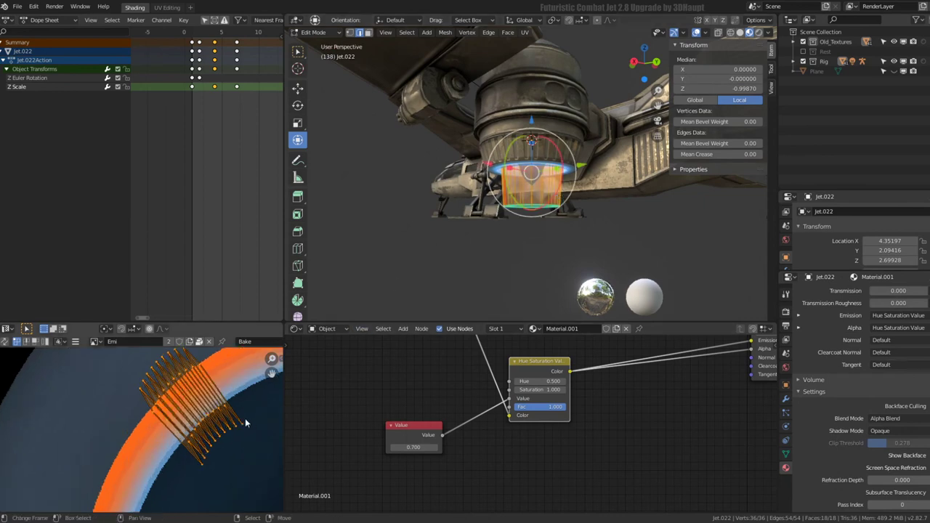
{"action": "scroll", "coordinate": [240, 425], "scroll_direction": "up", "scroll_amount": 2}
{"action": "scroll", "coordinate": [240, 425], "scroll_direction": "down", "scroll_amount": 1}
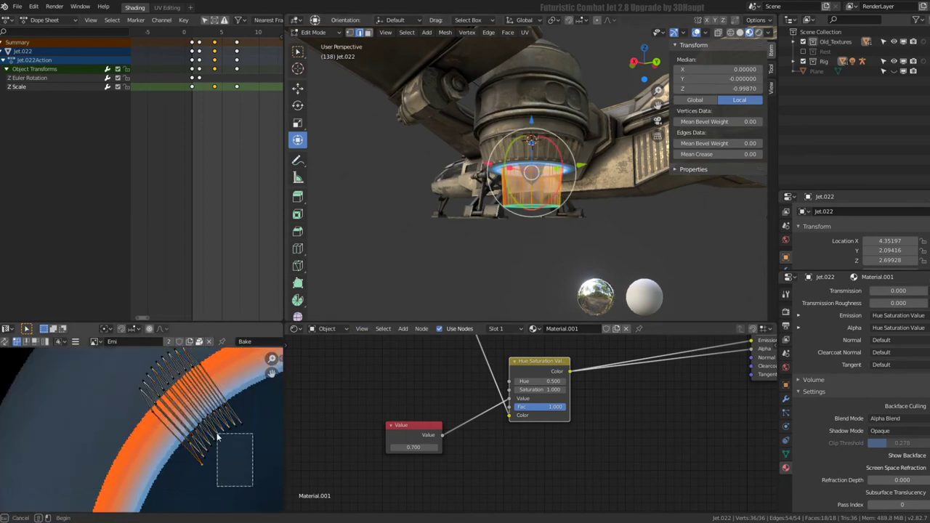
{"action": "left_click_drag", "start_coordinate": [207, 434], "coordinate": [208, 435]}
{"action": "key", "text": "b"}
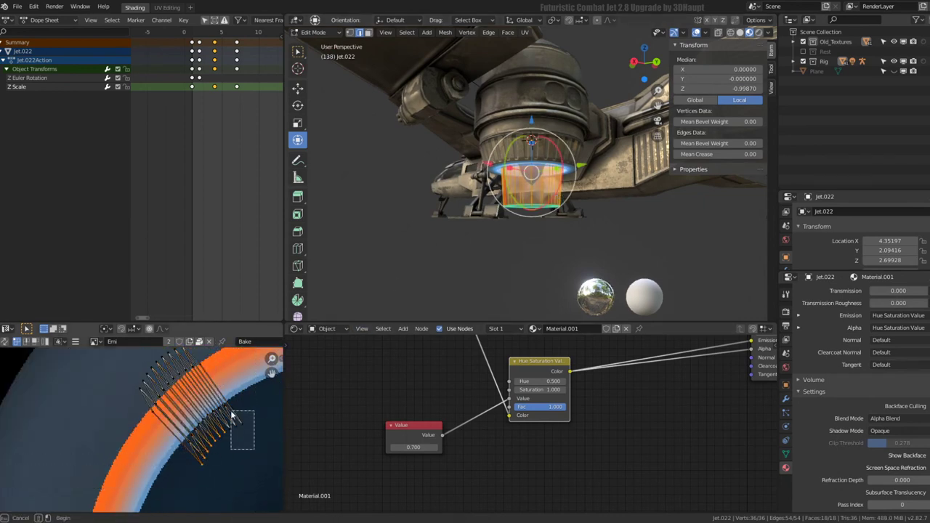
{"action": "scroll", "coordinate": [260, 447], "scroll_direction": "up", "scroll_amount": 2}
{"action": "key", "text": "g"}
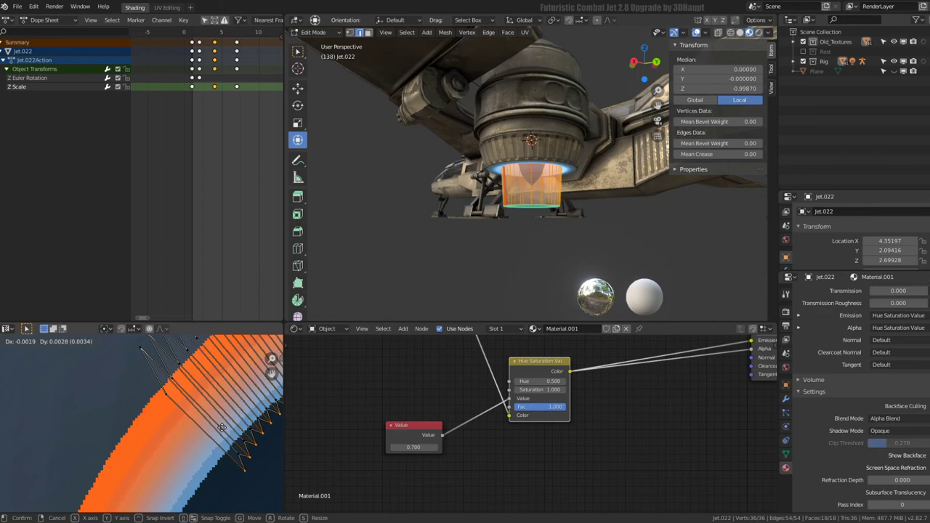
{"action": "left_click", "coordinate": [212, 419]}
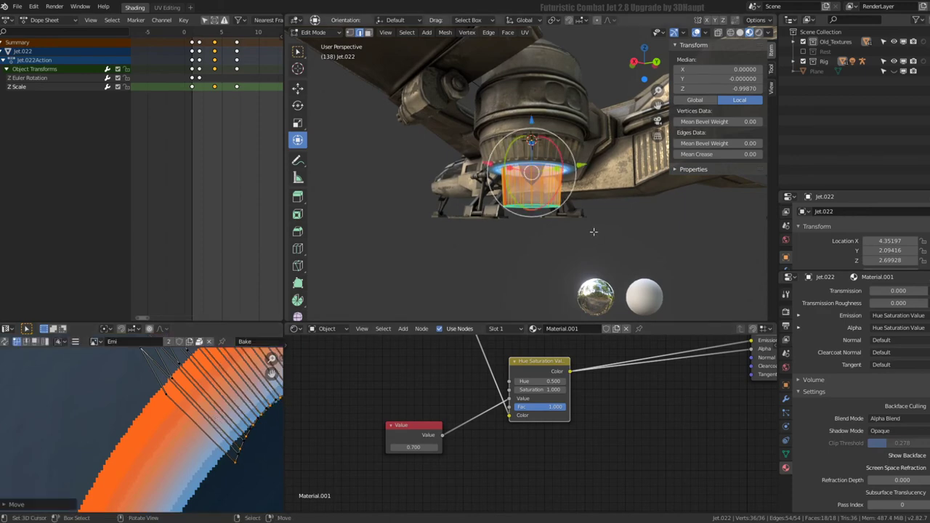
Back in Object Mode, play the animation to check the flame
{"action": "key", "text": "Tab"}
{"action": "middle_click_drag", "start_coordinate": [593, 229], "coordinate": [527, 225]}
{"action": "key", "text": "space"}
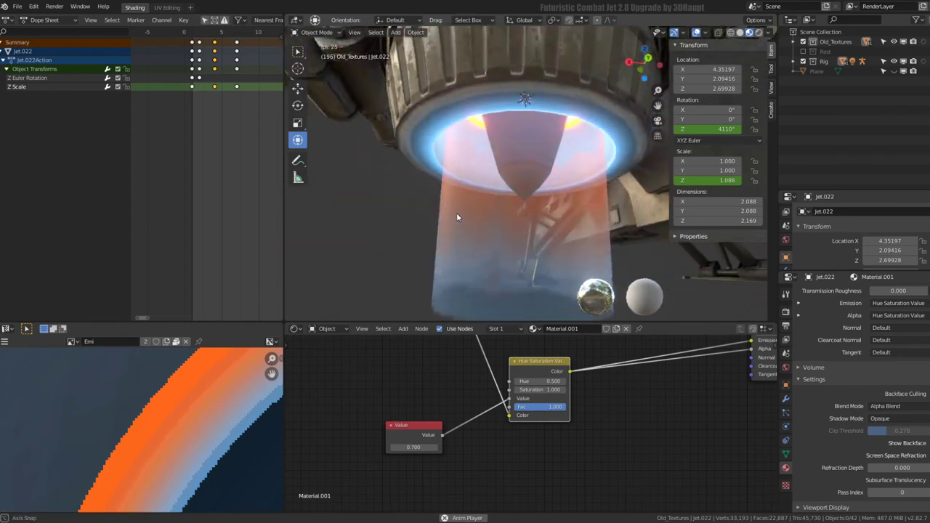
{"action": "key", "text": "space"}
{"action": "scroll", "coordinate": [519, 230], "scroll_direction": "down", "scroll_amount": 3}
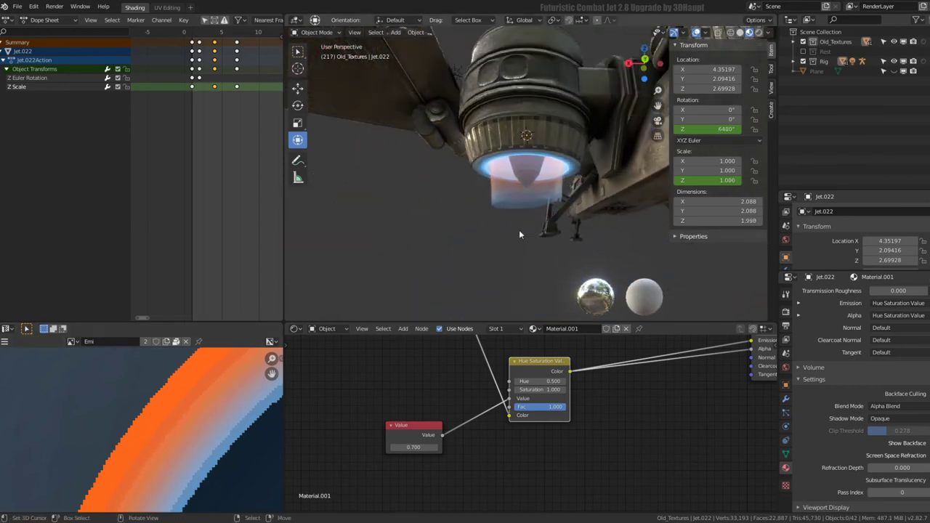
Return to Edit Mode, select all and re-unwrap the flame's UVs
{"action": "key", "text": "Tab"}
{"action": "scroll", "coordinate": [154, 408], "scroll_direction": "down", "scroll_amount": 3}
{"action": "scroll", "coordinate": [154, 408], "scroll_direction": "up", "scroll_amount": 2}
{"action": "key", "text": "a"}
{"action": "scroll", "coordinate": [170, 384], "scroll_direction": "up", "scroll_amount": 2}
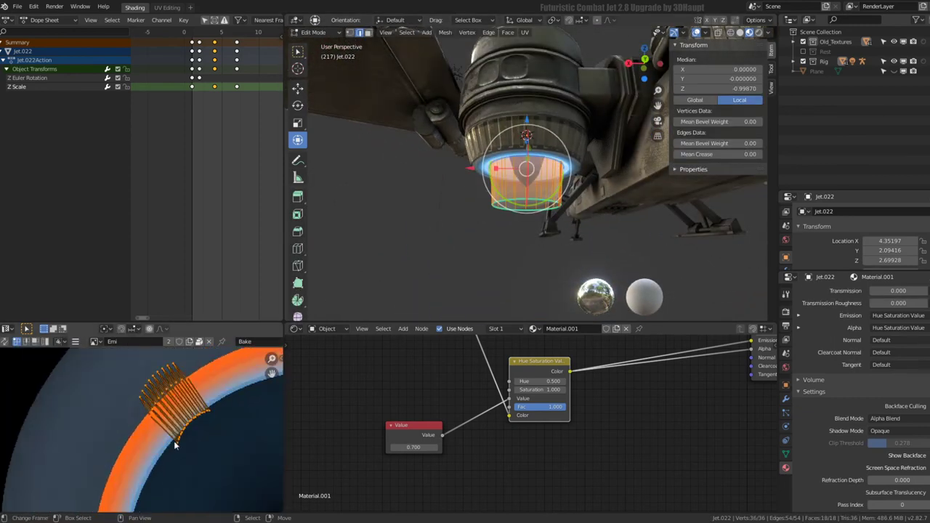
{"action": "scroll", "coordinate": [203, 414], "scroll_direction": "up", "scroll_amount": 1}
{"action": "scroll", "coordinate": [227, 432], "scroll_direction": "down", "scroll_amount": 3}
{"action": "scroll", "coordinate": [212, 400], "scroll_direction": "down", "scroll_amount": 3}
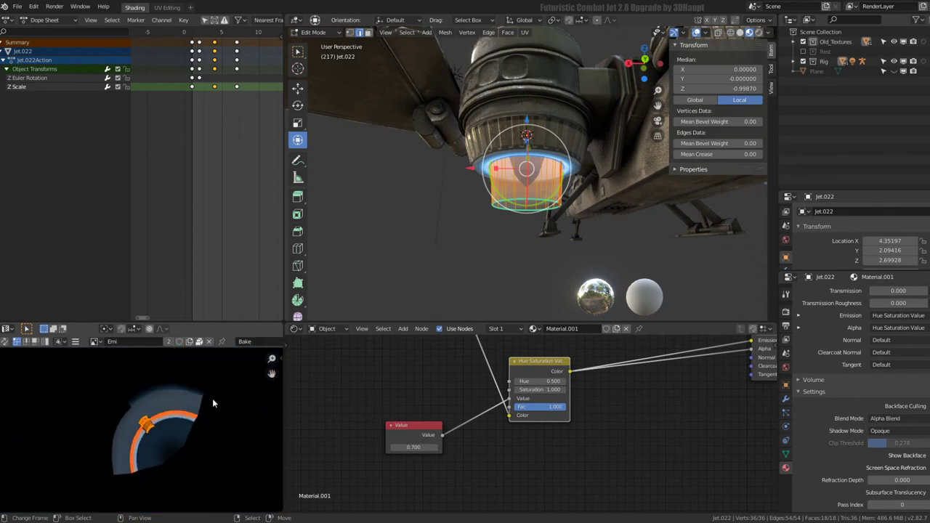
{"action": "scroll", "coordinate": [181, 414], "scroll_direction": "up", "scroll_amount": 2}
{"action": "scroll", "coordinate": [160, 421], "scroll_direction": "up", "scroll_amount": 2}
{"action": "scroll", "coordinate": [136, 432], "scroll_direction": "up", "scroll_amount": 2}
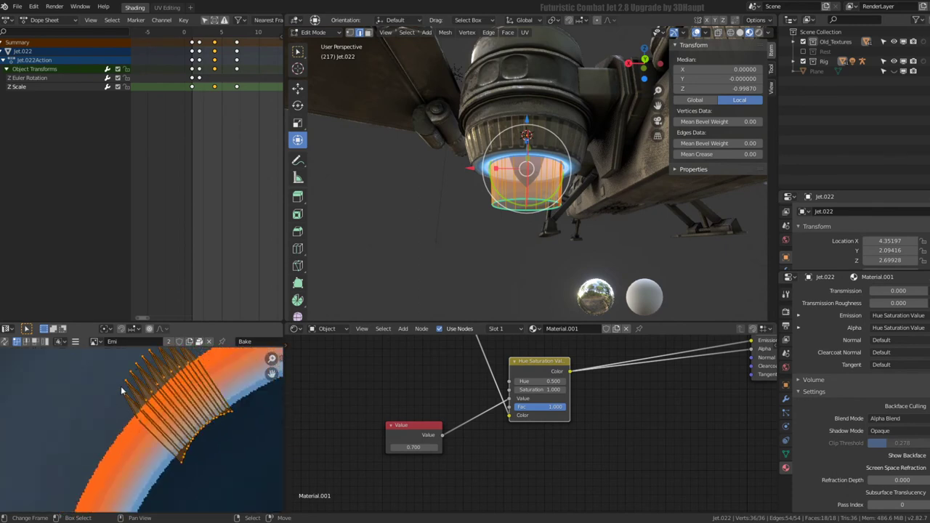
{"action": "scroll", "coordinate": [122, 390], "scroll_direction": "down", "scroll_amount": 3}
{"action": "scroll", "coordinate": [145, 392], "scroll_direction": "down", "scroll_amount": 2}
{"action": "key", "text": "u"}
{"action": "scroll", "coordinate": [196, 396], "scroll_direction": "up", "scroll_amount": 1}
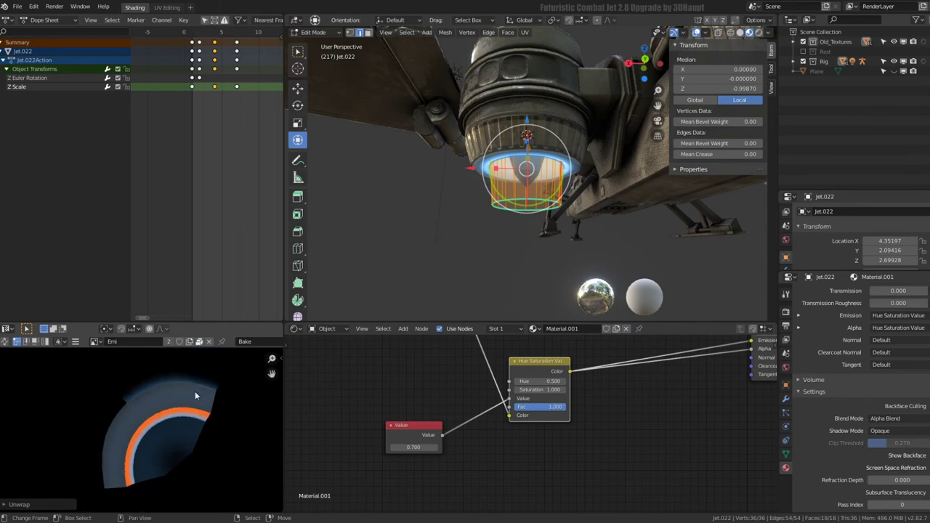
{"action": "scroll", "coordinate": [195, 395], "scroll_direction": "down", "scroll_amount": 3}
{"action": "scroll", "coordinate": [160, 436], "scroll_direction": "down", "scroll_amount": 2}
Shrink the UV strip to about quarter size, rotate it near-horizontal and place it on the ring
{"action": "key", "text": "s"}
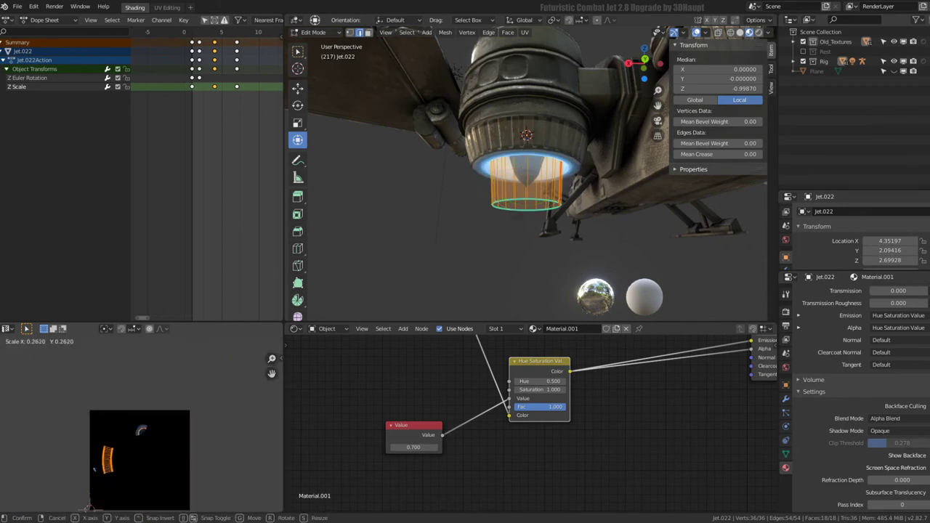
{"action": "key", "text": "Return"}
{"action": "scroll", "coordinate": [183, 422], "scroll_direction": "up", "scroll_amount": 3}
{"action": "key", "text": "r"}
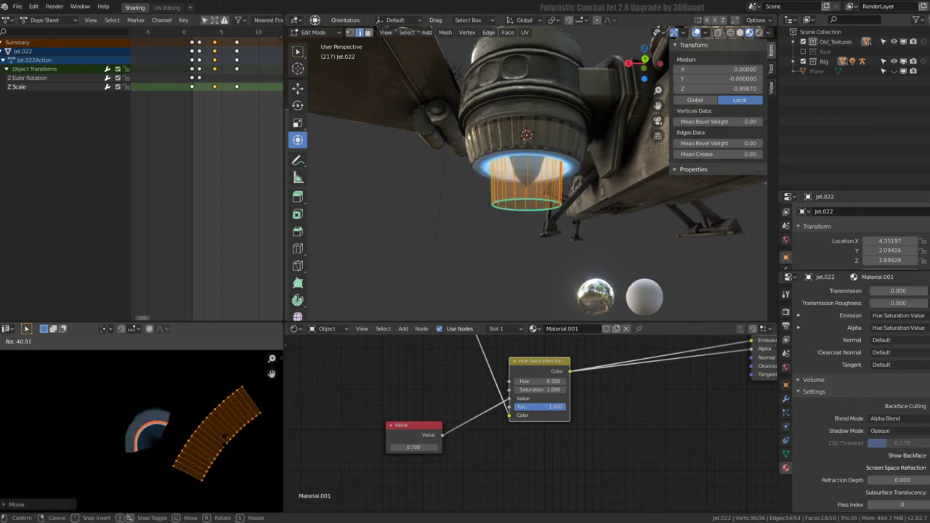
{"action": "key", "text": "g"}
{"action": "left_click", "coordinate": [156, 444]}
{"action": "scroll", "coordinate": [157, 445], "scroll_direction": "up", "scroll_amount": 2}
{"action": "scroll", "coordinate": [156, 444], "scroll_direction": "down", "scroll_amount": 2}
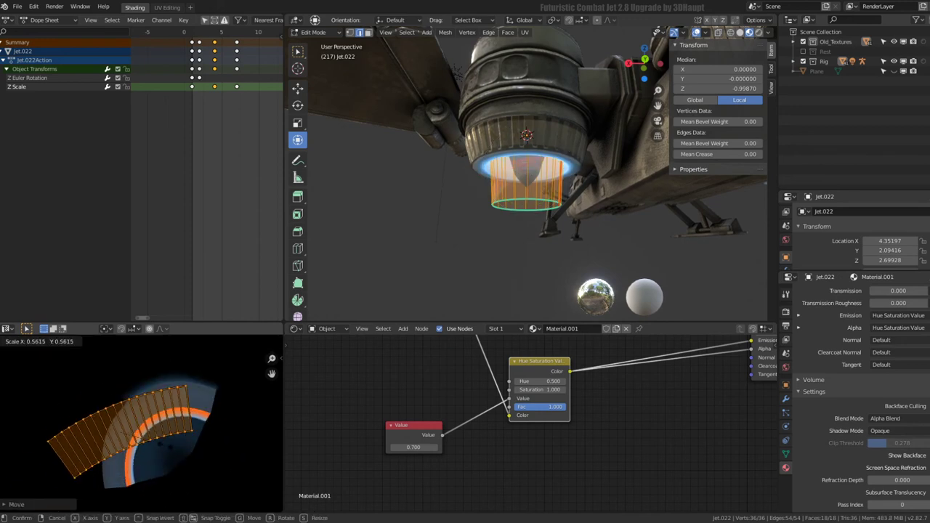
Fine-tune the strip's size, position and rotation so it follows the orange ring
{"action": "key", "text": "s"}
{"action": "left_click", "coordinate": [182, 447]}
{"action": "scroll", "coordinate": [182, 446], "scroll_direction": "up", "scroll_amount": 4}
{"action": "key", "text": "g"}
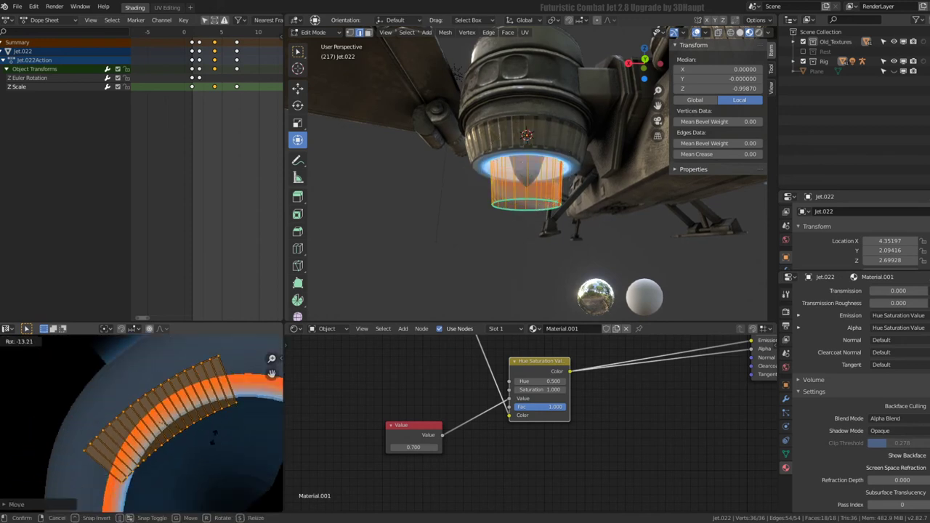
{"action": "left_click", "coordinate": [207, 447]}
{"action": "key", "text": "r"}
{"action": "left_click", "coordinate": [211, 445]}
{"action": "key", "text": "g"}
{"action": "left_click", "coordinate": [211, 445]}
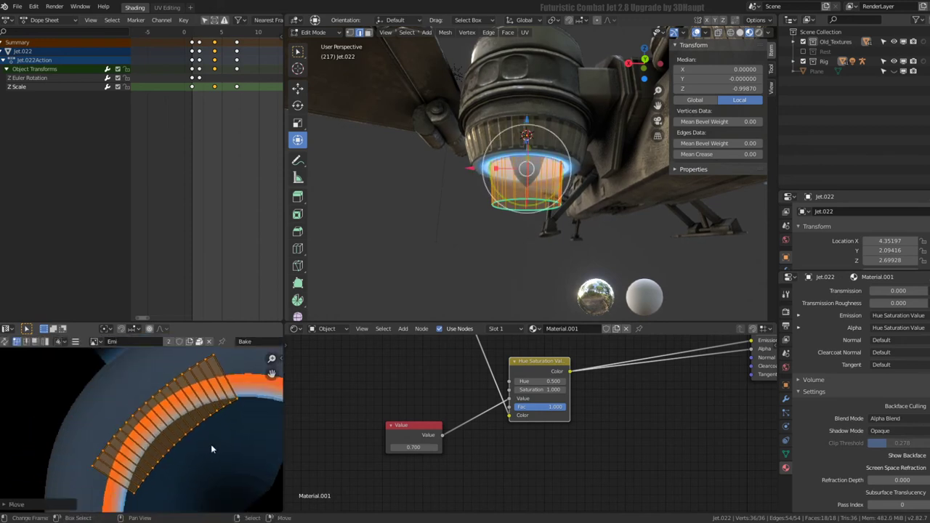
{"action": "middle_click_drag", "start_coordinate": [212, 448], "coordinate": [203, 405]}
Maximize the UV editor, centre the orange ring, and start a strip rotation, then cancel it
{"action": "key", "text": "ctrl+space"}
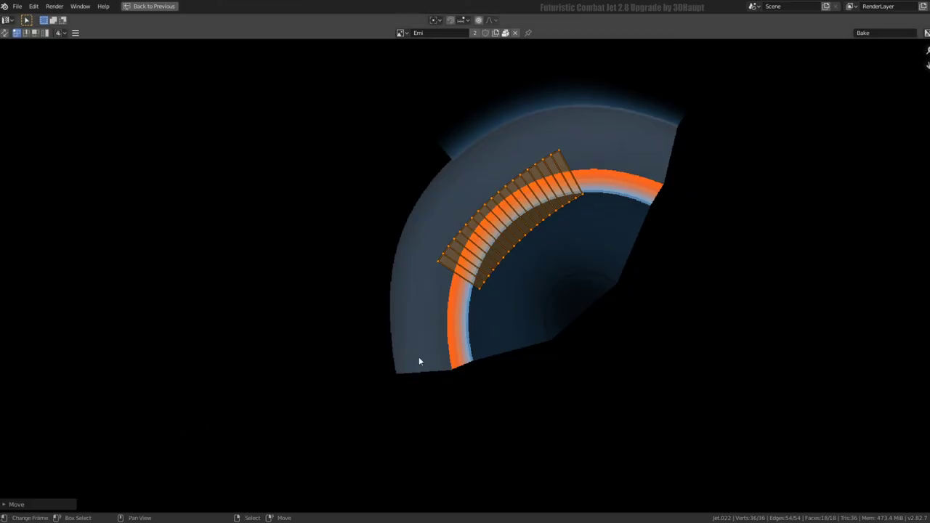
{"action": "middle_click_drag", "start_coordinate": [419, 361], "coordinate": [466, 336]}
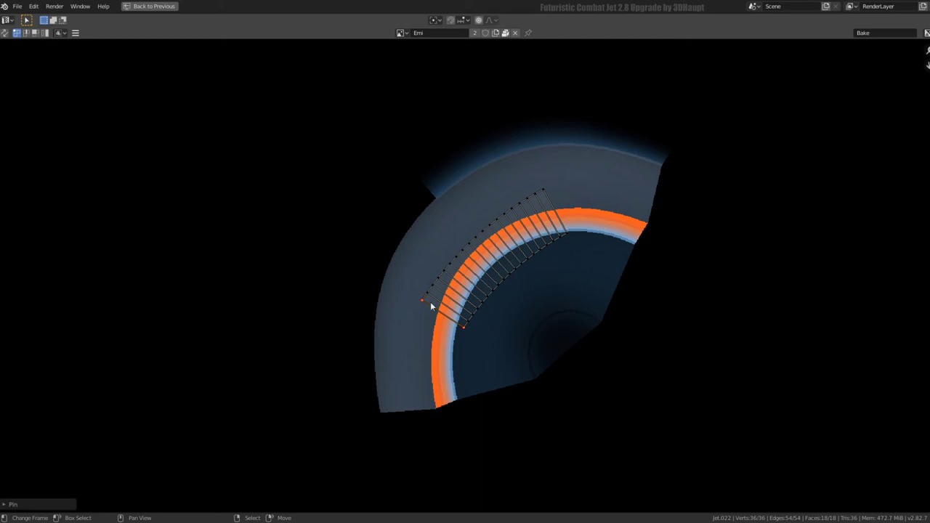
{"action": "key", "text": "r"}
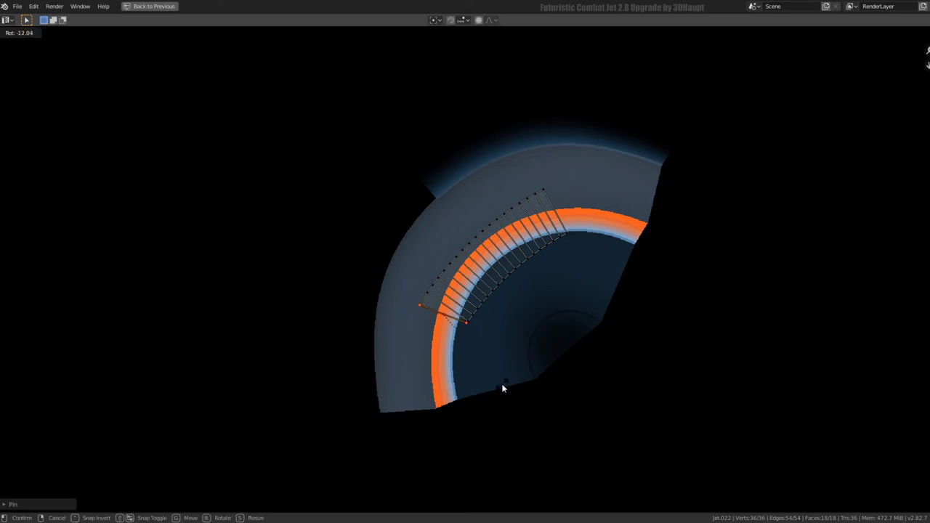
{"action": "left_click", "coordinate": [503, 389]}
Check the UV editor's header menu, frame the whole texture, and restore the Shading layout
{"action": "left_click", "coordinate": [75, 33]}
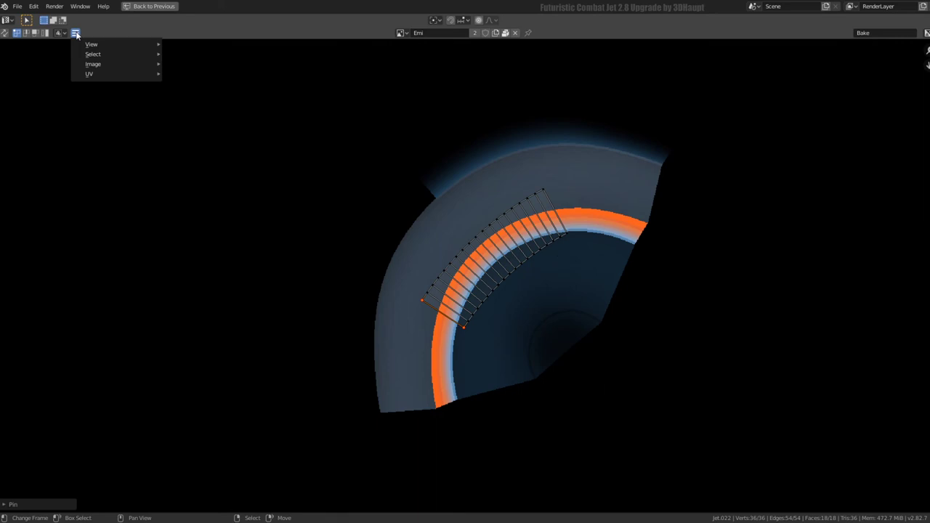
{"action": "left_click", "coordinate": [75, 33]}
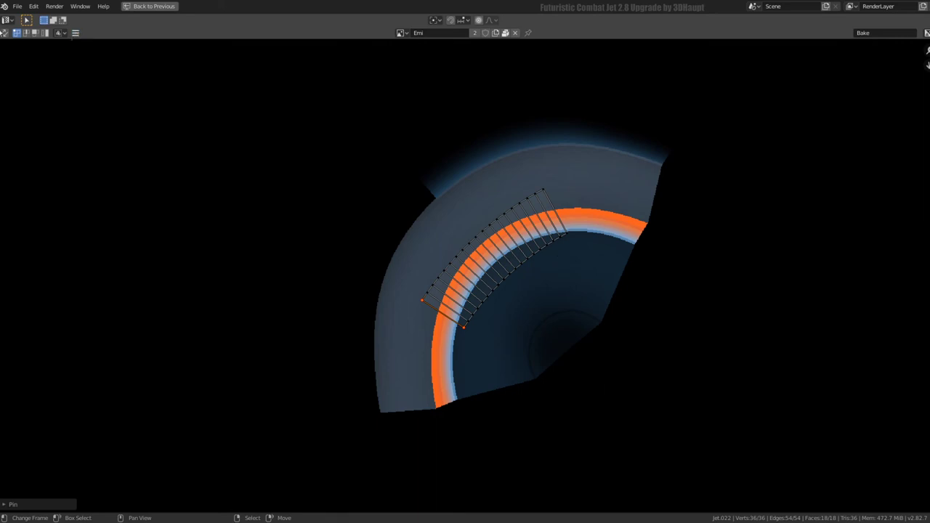
{"action": "scroll", "coordinate": [395, 92], "scroll_direction": "down", "scroll_amount": 4}
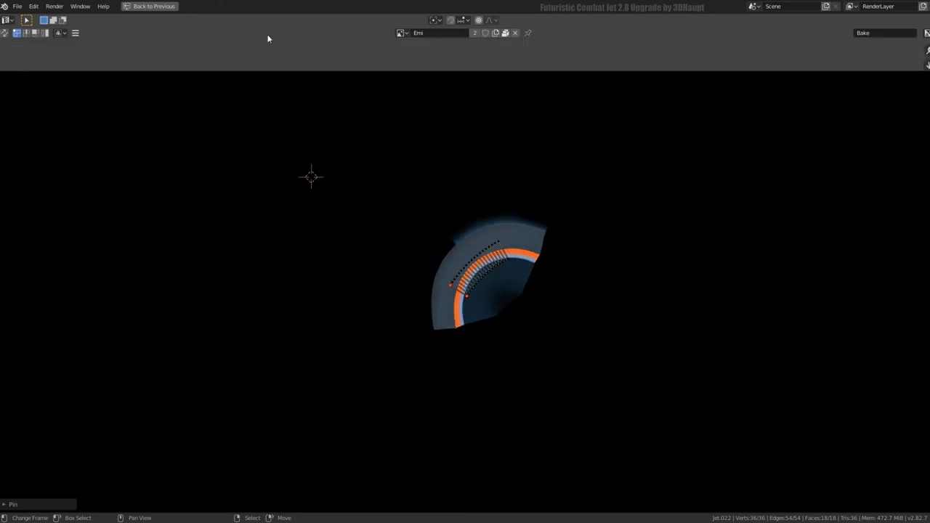
{"action": "mouse_move", "coordinate": [268, 38]}
{"action": "middle_mouse_down"}
{"action": "mouse_move", "coordinate": [139, 84]}
{"action": "mouse_move", "coordinate": [139, 116]}
{"action": "middle_mouse_up"}
{"action": "scroll", "coordinate": [182, 139], "scroll_direction": "down", "scroll_amount": 1}
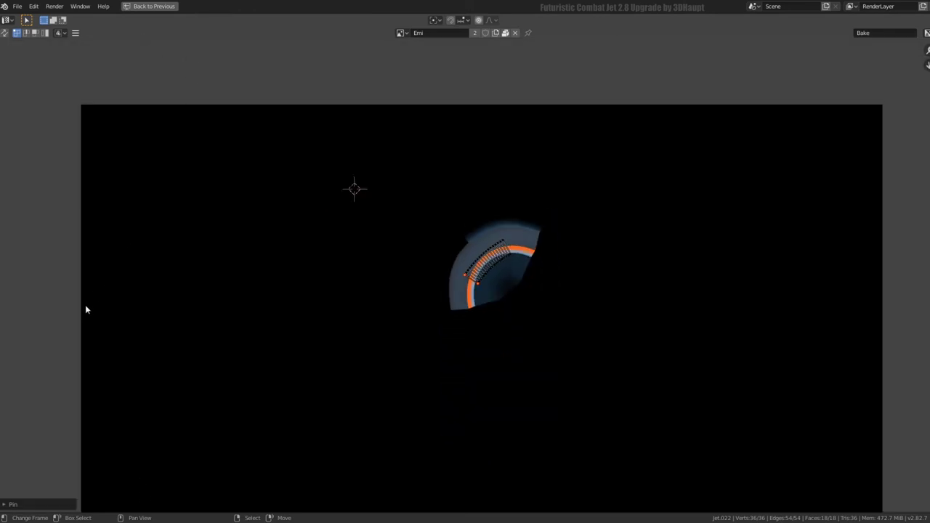
{"action": "scroll", "coordinate": [104, 268], "scroll_direction": "up", "scroll_amount": 2}
{"action": "key", "text": "ctrl+space"}
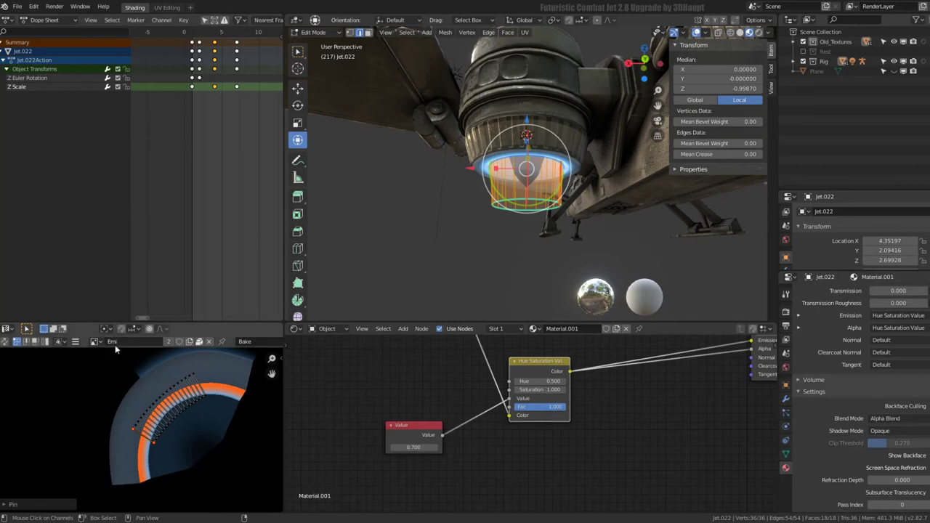
Rotate the cone's UV strip to a new angle in the enlarged UV editor
{"action": "left_click", "coordinate": [76, 341]}
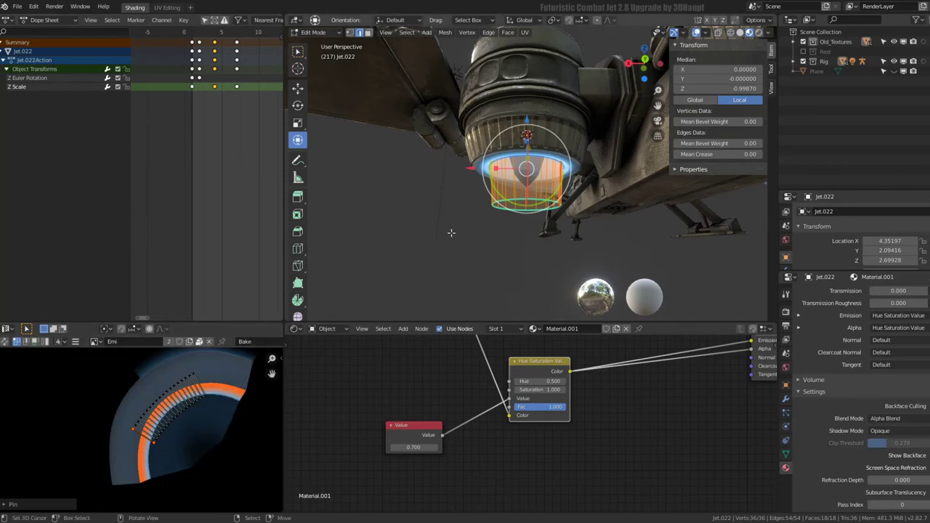
{"action": "key", "text": "u"}
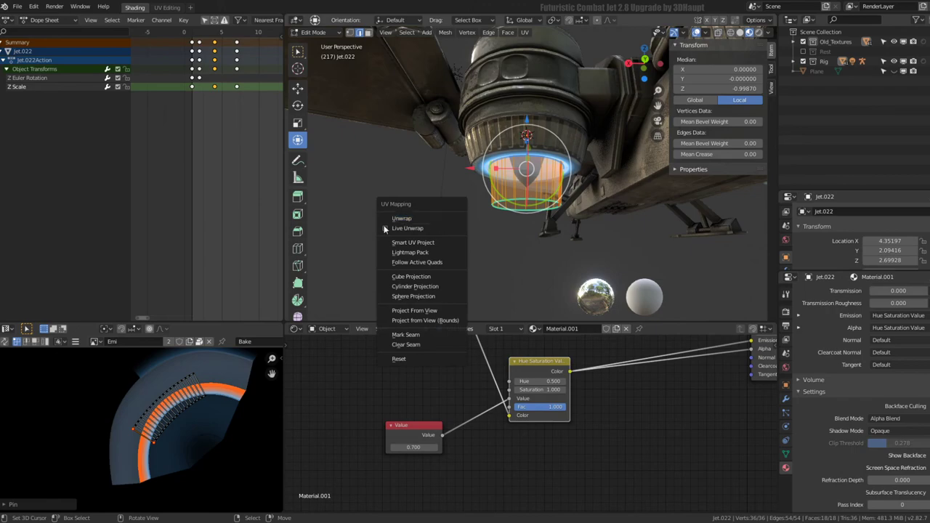
{"action": "key", "text": "ctrl+space"}
{"action": "scroll", "coordinate": [367, 251], "scroll_direction": "up", "scroll_amount": 3}
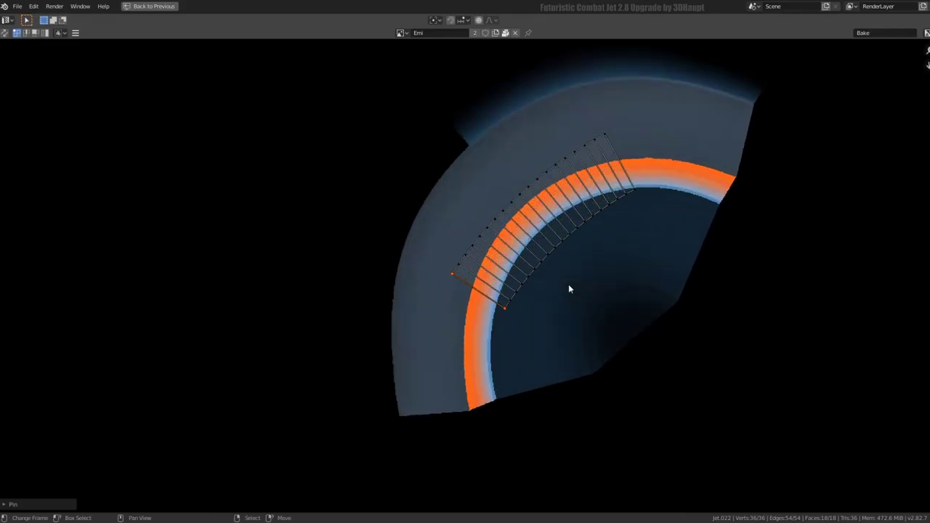
{"action": "scroll", "coordinate": [569, 288], "scroll_direction": "up", "scroll_amount": 2}
{"action": "key", "text": "r"}
{"action": "left_click", "coordinate": [598, 320]}
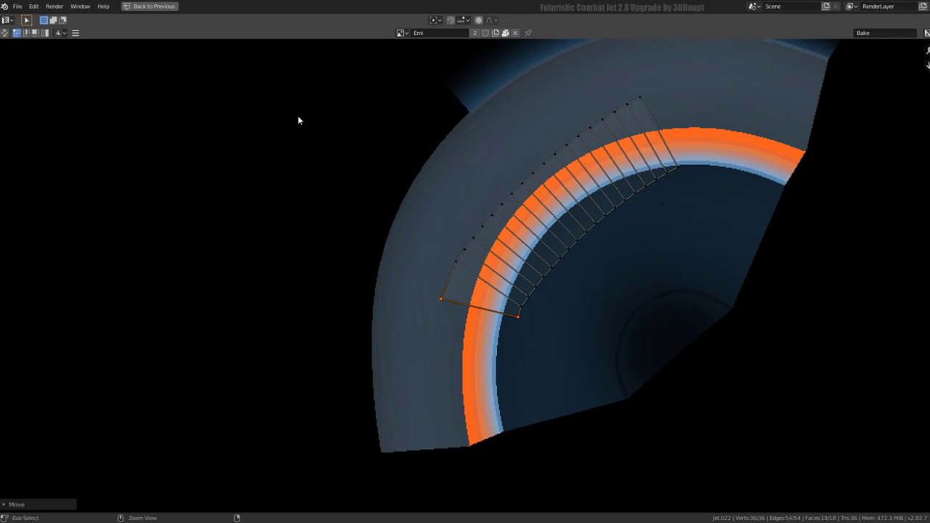
{"action": "key", "text": "ctrl+space"}
Re-unwrap the strip with Live Unwrap so it flows along the orange arc
{"action": "key", "text": "u"}
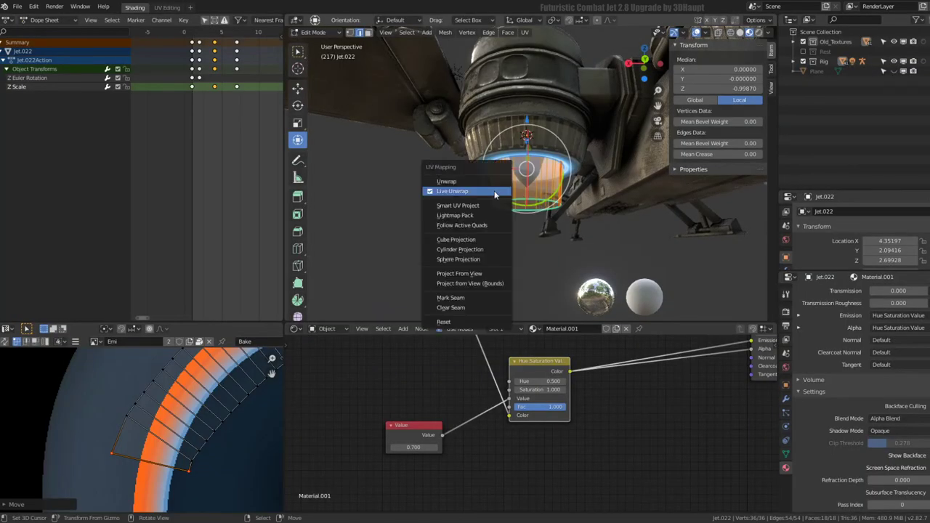
{"action": "key", "text": "ctrl+space"}
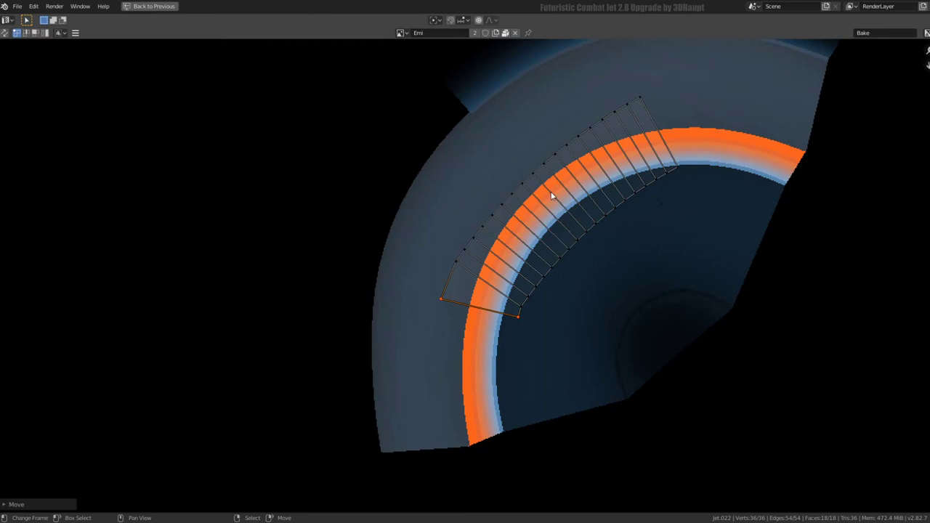
{"action": "key", "text": "e"}
{"action": "scroll", "coordinate": [581, 159], "scroll_direction": "down", "scroll_amount": 1}
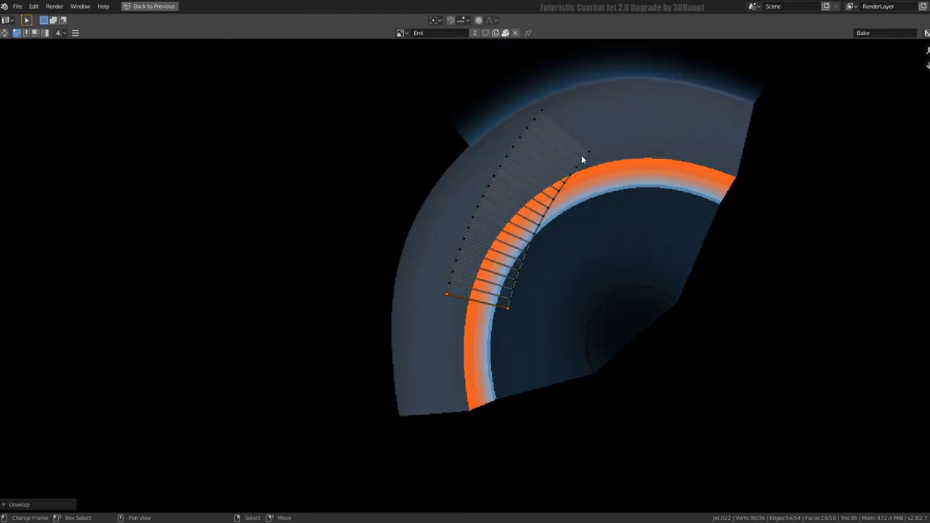
Pin the strip's top corner vertex and pull it outward along the orange arc
{"action": "left_click", "coordinate": [541, 111], "text": "shift"}
{"action": "key", "text": "p"}
{"action": "left_click_drag", "start_coordinate": [588, 159], "coordinate": [635, 194]}
{"action": "left_click", "coordinate": [646, 229]}
{"action": "left_click", "coordinate": [76, 32]}
{"action": "left_click", "coordinate": [76, 32]}
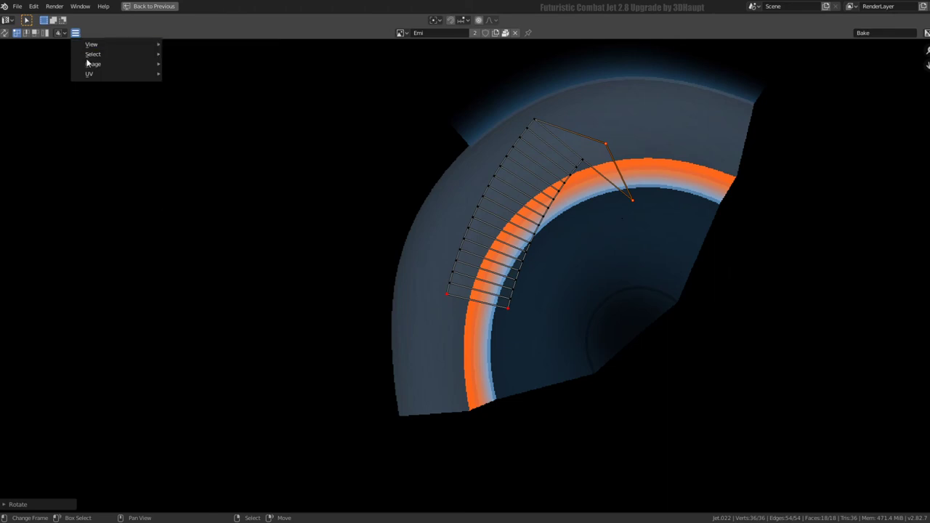
{"action": "mouse_move", "coordinate": [88, 74]}
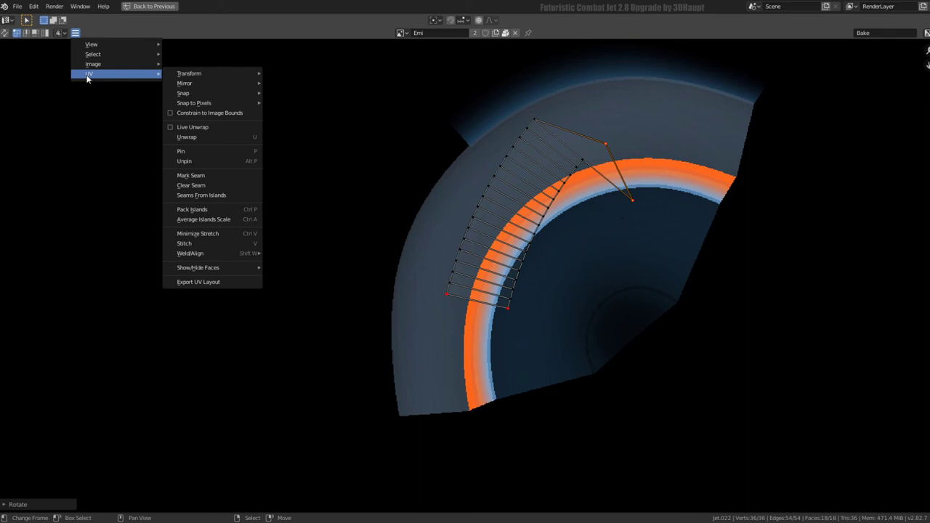
{"action": "left_click", "coordinate": [170, 129]}
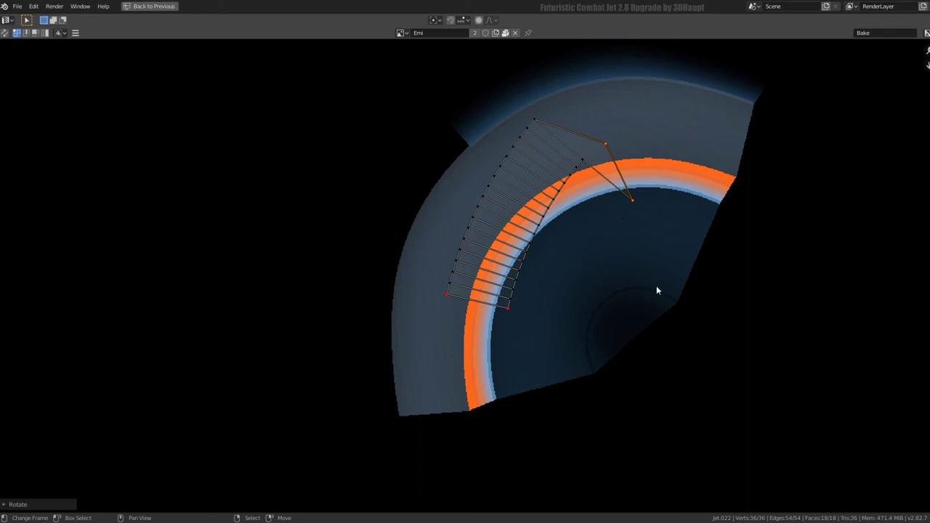
Move the pinned end along the arc, stand the right end vertical, and swing and scale the left end
{"action": "key", "text": "g"}
{"action": "left_click", "coordinate": [678, 230]}
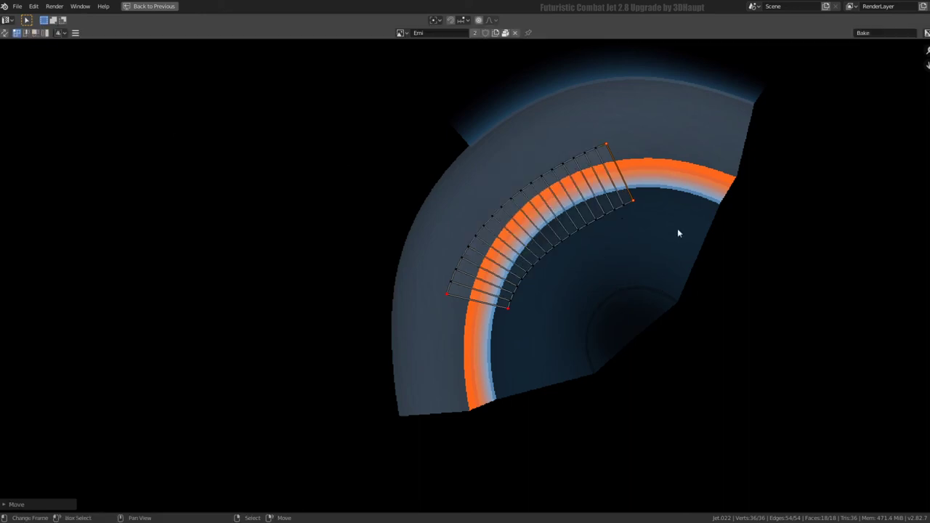
{"action": "key", "text": "r"}
{"action": "left_click", "coordinate": [543, 262]}
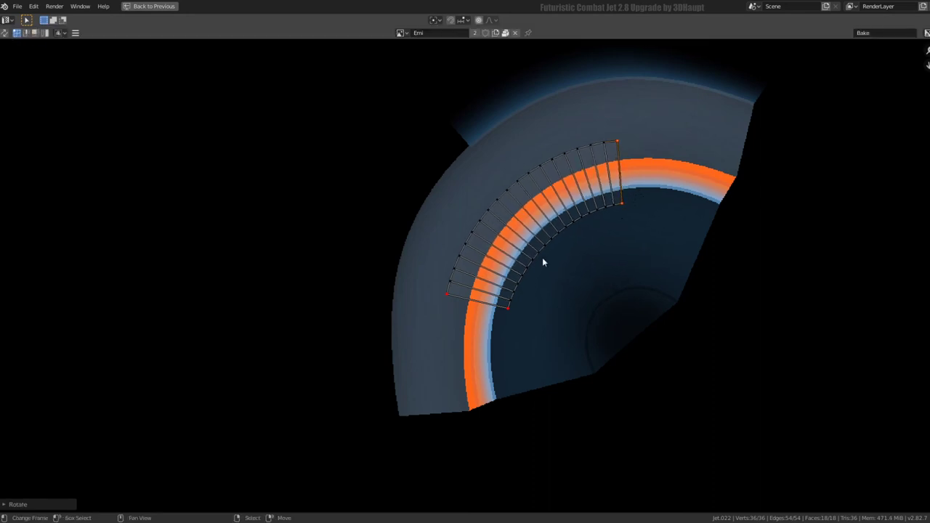
{"action": "key", "text": "r"}
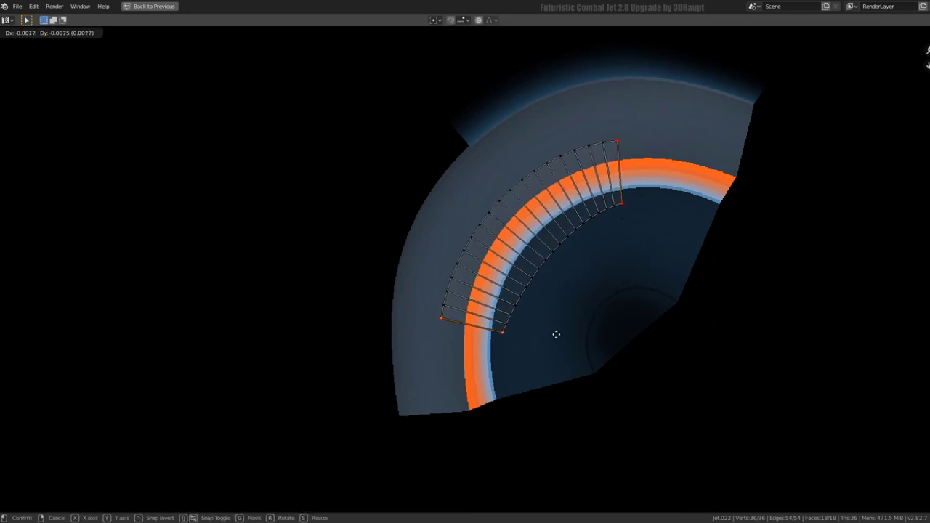
{"action": "left_click", "coordinate": [557, 390]}
{"action": "key", "text": "r"}
{"action": "left_click", "coordinate": [573, 339]}
{"action": "key", "text": "g"}
{"action": "left_click", "coordinate": [581, 345]}
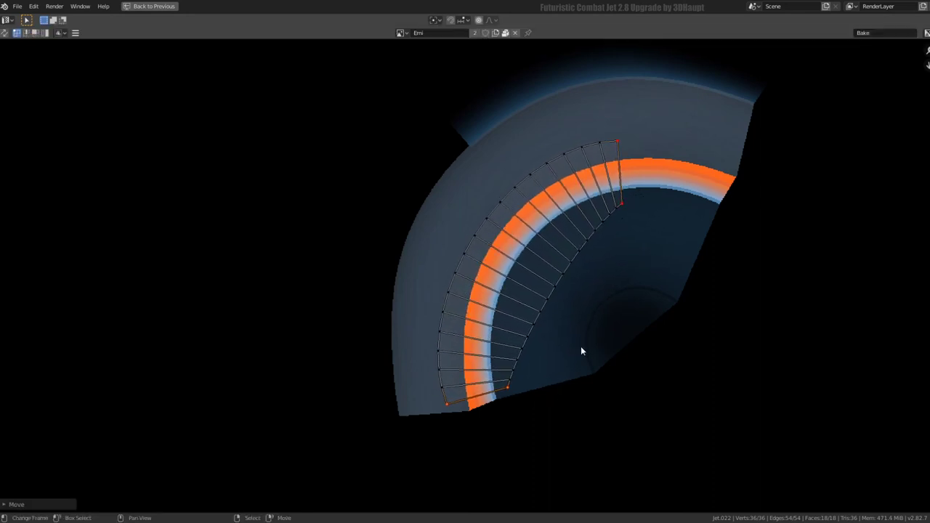
{"action": "key", "text": "s"}
{"action": "left_click", "coordinate": [636, 180]}
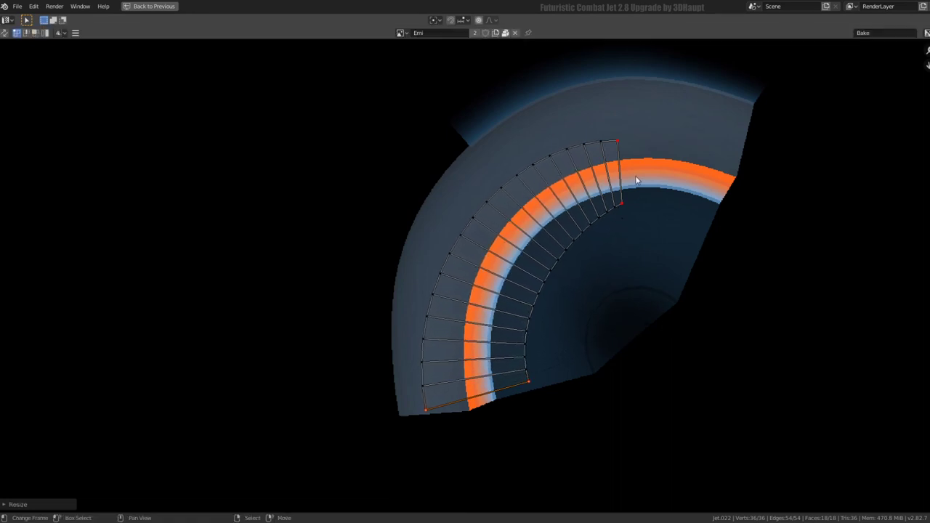
Move the right end further along the arc, rotate it, and shrink the end edge
{"action": "key", "text": "g"}
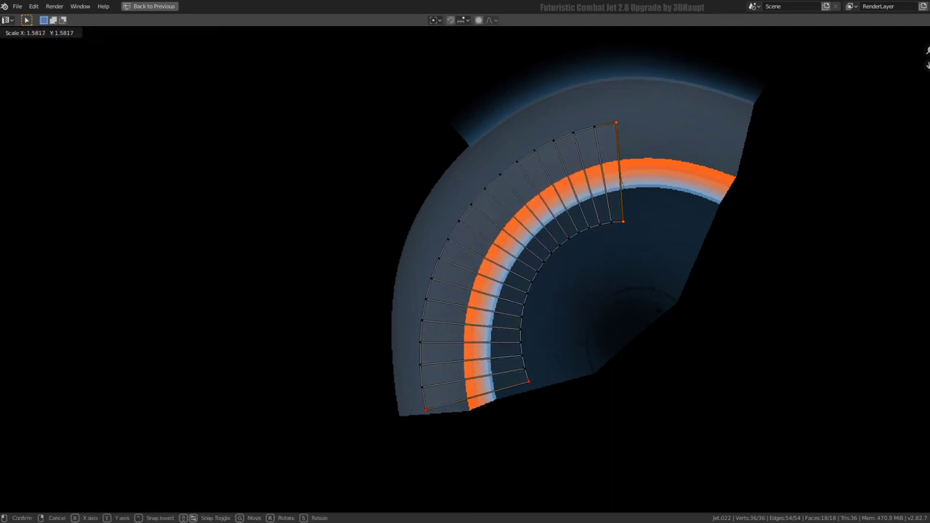
{"action": "left_click", "coordinate": [727, 276]}
{"action": "key", "text": "r"}
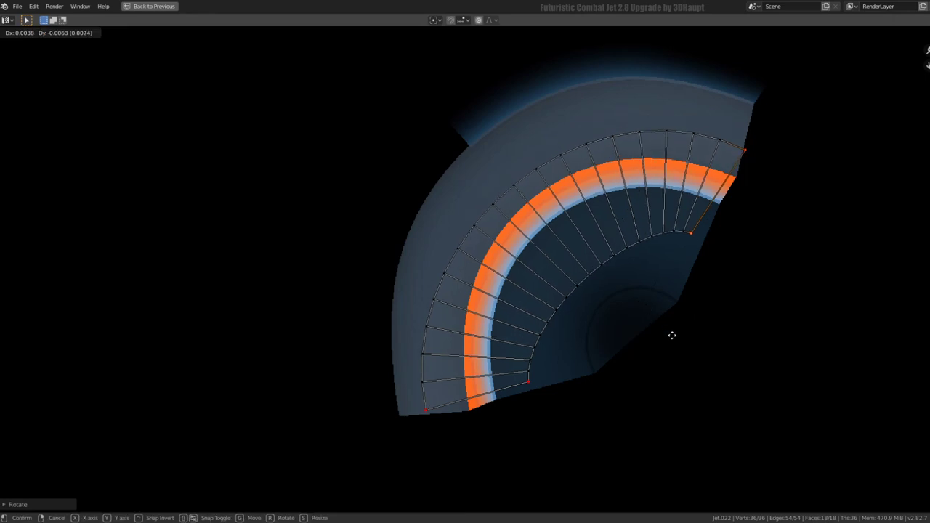
{"action": "left_click", "coordinate": [671, 334]}
{"action": "key", "text": "r"}
{"action": "key", "text": "s"}
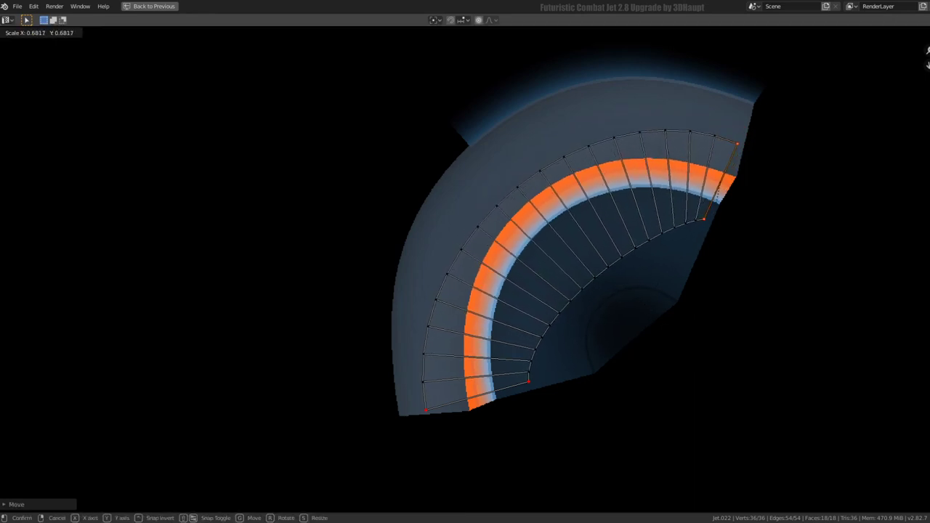
{"action": "left_click", "coordinate": [518, 376]}
{"action": "key", "text": "s"}
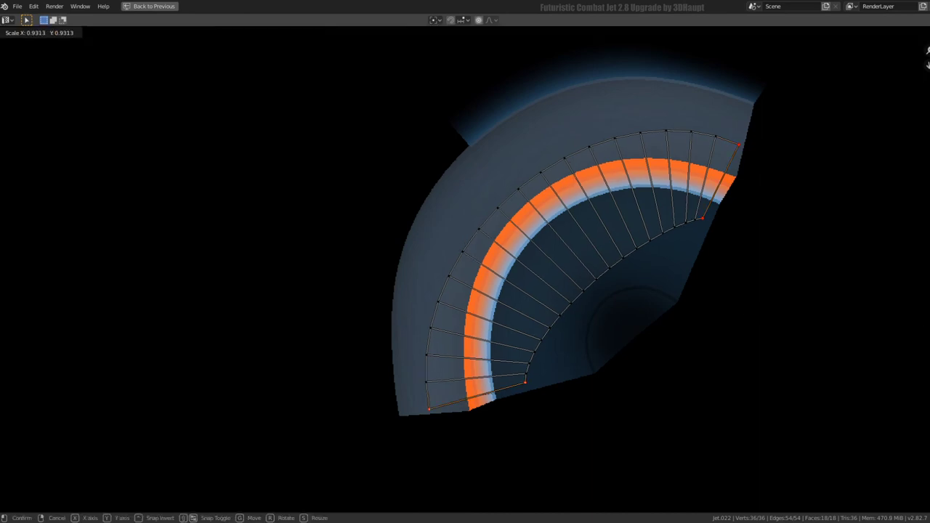
{"action": "key", "text": "Return"}
Enlarge the end edge, then move, rotate and resize the left end up the arc
{"action": "key", "text": "r"}
{"action": "key", "text": "s"}
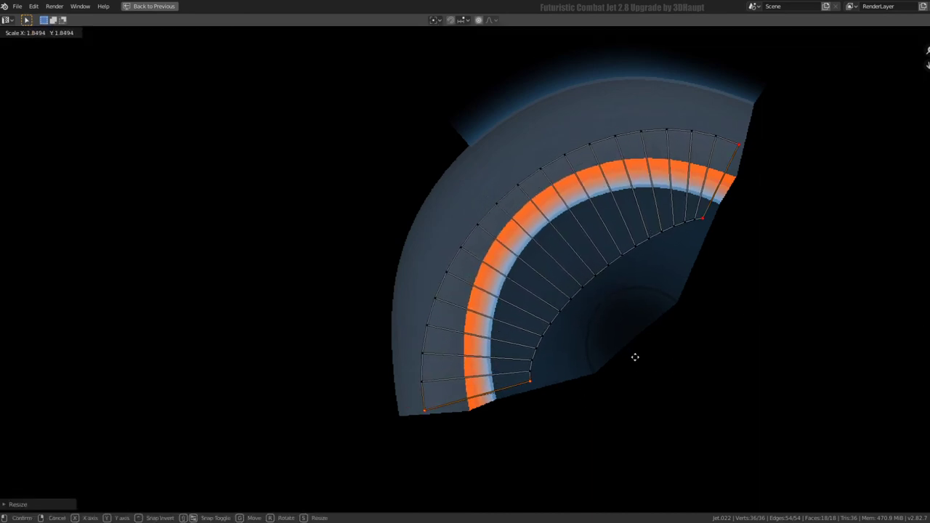
{"action": "key", "text": "g"}
{"action": "key", "text": "Return"}
{"action": "key", "text": "r"}
{"action": "key", "text": "s"}
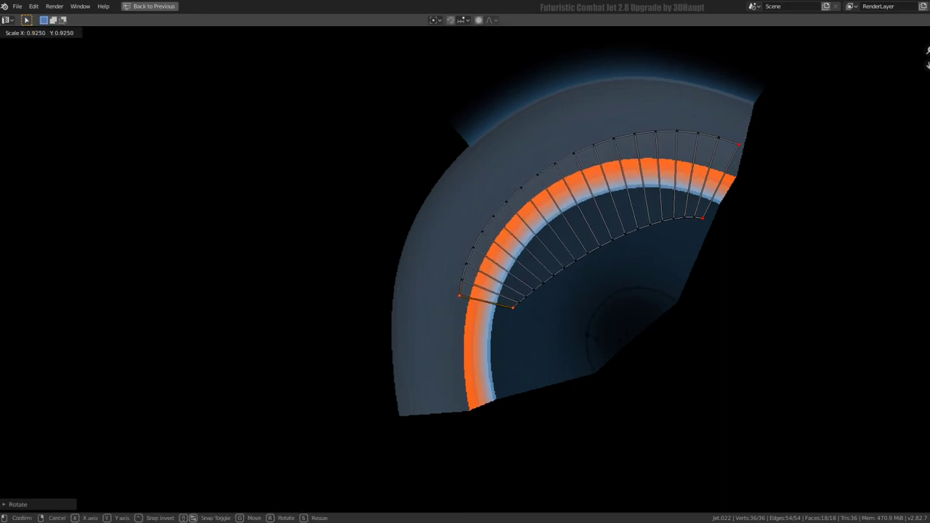
{"action": "key", "text": "Return"}
Re-unwrap the whole UV strip, frame the texture, and shrink the strip
{"action": "key", "text": "a"}
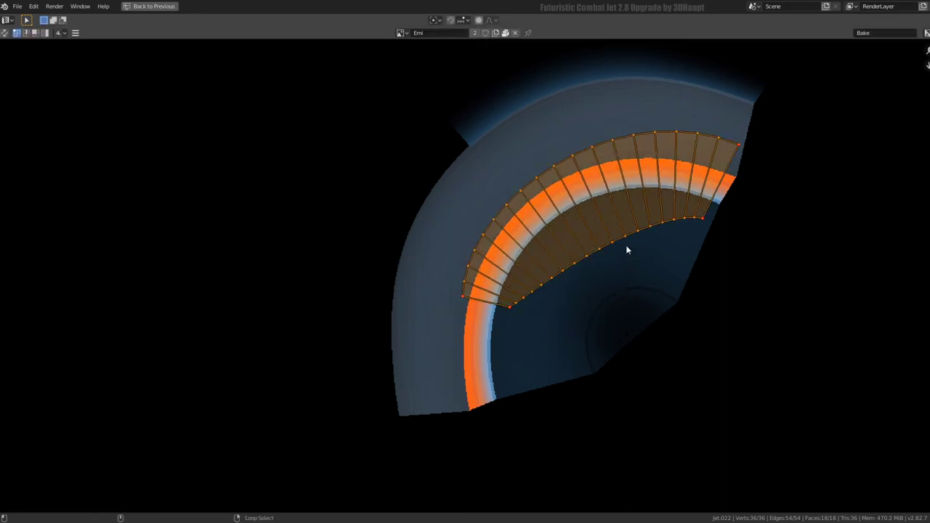
{"action": "key", "text": "e"}
{"action": "key", "text": "Home"}
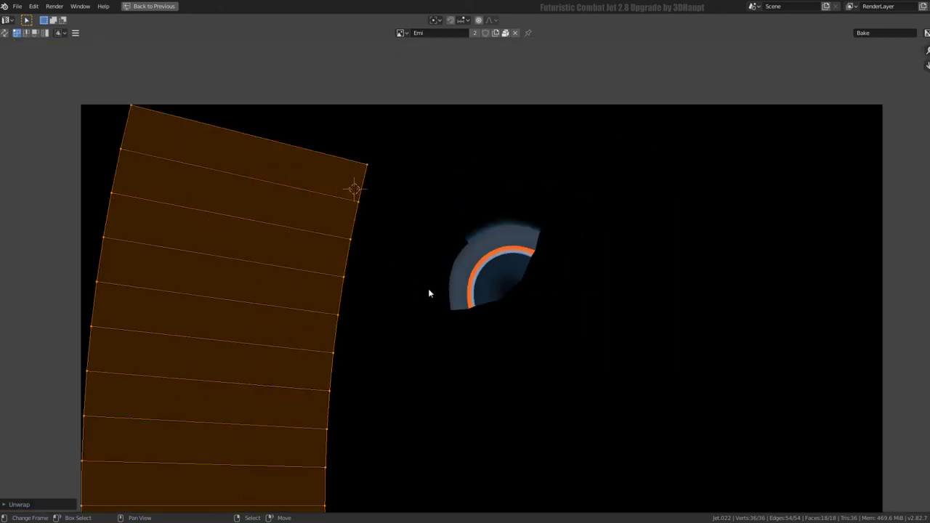
{"action": "key", "text": "alt+a"}
{"action": "key", "text": "a"}
{"action": "key", "text": "s"}
{"action": "key", "text": "Return"}
Rotate, shrink and move the strip so it lies over the orange arc
{"action": "key", "text": "g"}
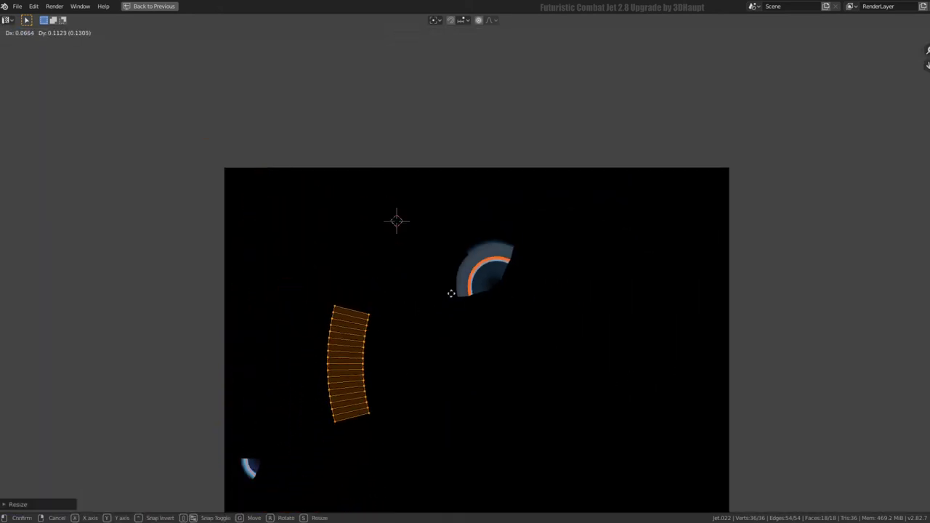
{"action": "scroll", "coordinate": [538, 245], "scroll_direction": "up", "scroll_amount": 3}
{"action": "key", "text": "r"}
{"action": "key", "text": "g"}
{"action": "key", "text": "s"}
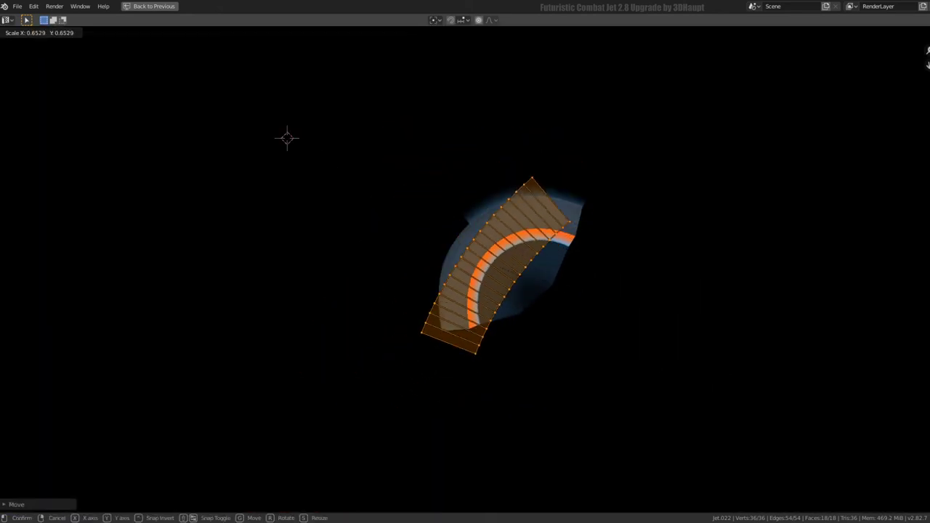
{"action": "key", "text": "Return"}
{"action": "scroll", "coordinate": [559, 296], "scroll_direction": "up", "scroll_amount": 2}
{"action": "scroll", "coordinate": [559, 295], "scroll_direction": "up", "scroll_amount": 3}
{"action": "scroll", "coordinate": [578, 245], "scroll_direction": "down", "scroll_amount": 1}
{"action": "key", "text": "g"}
{"action": "left_click", "coordinate": [524, 266]}
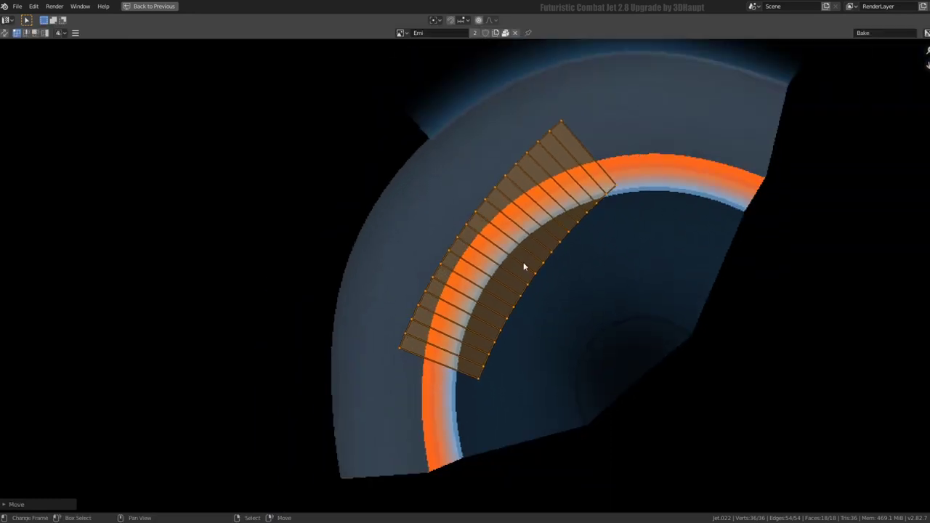
Stand the strip's end edge upright, nudge it up, and level its bottom edge
{"action": "left_click", "coordinate": [440, 362], "text": "alt"}
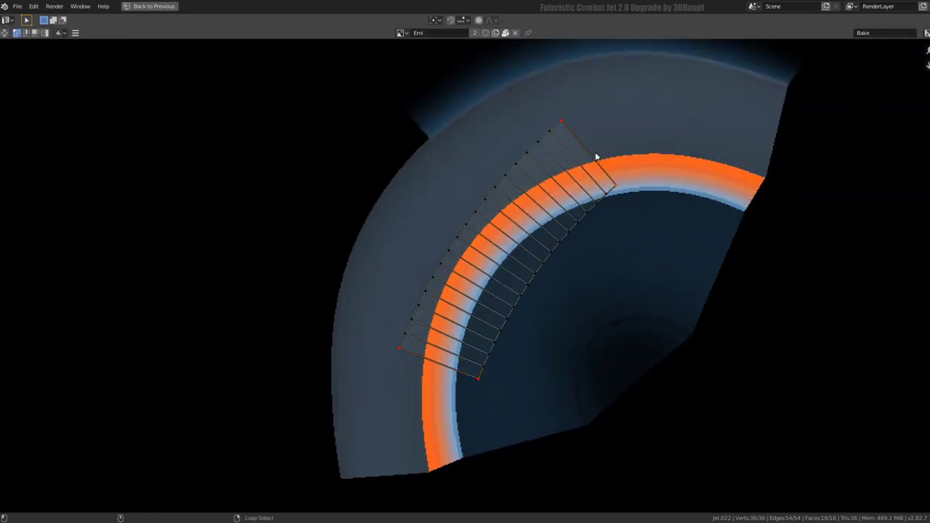
{"action": "scroll", "coordinate": [651, 170], "scroll_direction": "up", "scroll_amount": 1}
{"action": "scroll", "coordinate": [652, 171], "scroll_direction": "down", "scroll_amount": 1}
{"action": "key", "text": "r"}
{"action": "left_click", "coordinate": [636, 253]}
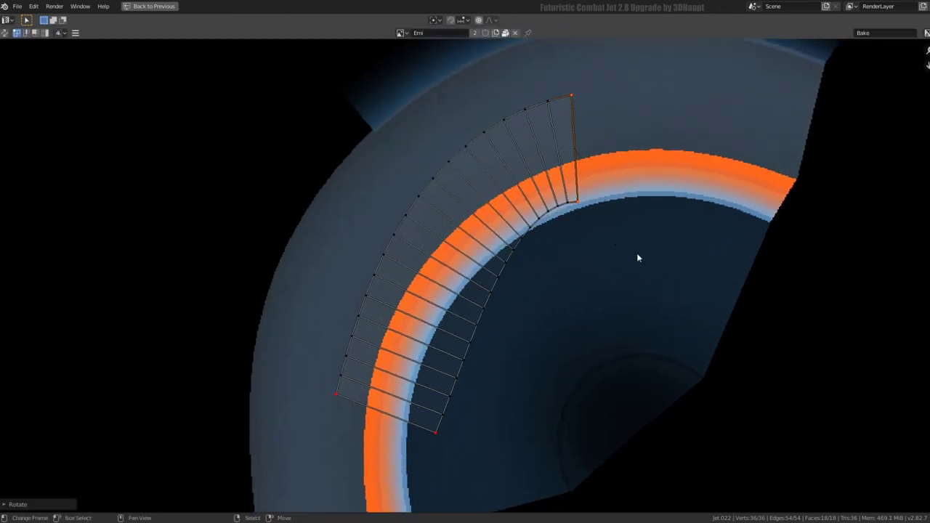
{"action": "key", "text": "g"}
{"action": "left_click", "coordinate": [686, 287]}
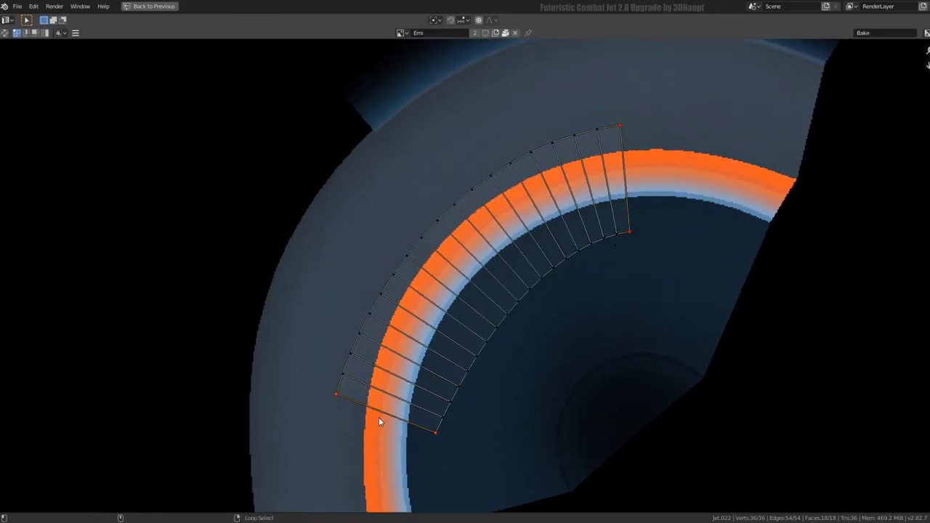
{"action": "key", "text": "r"}
{"action": "left_click", "coordinate": [517, 396]}
{"action": "key", "text": "g"}
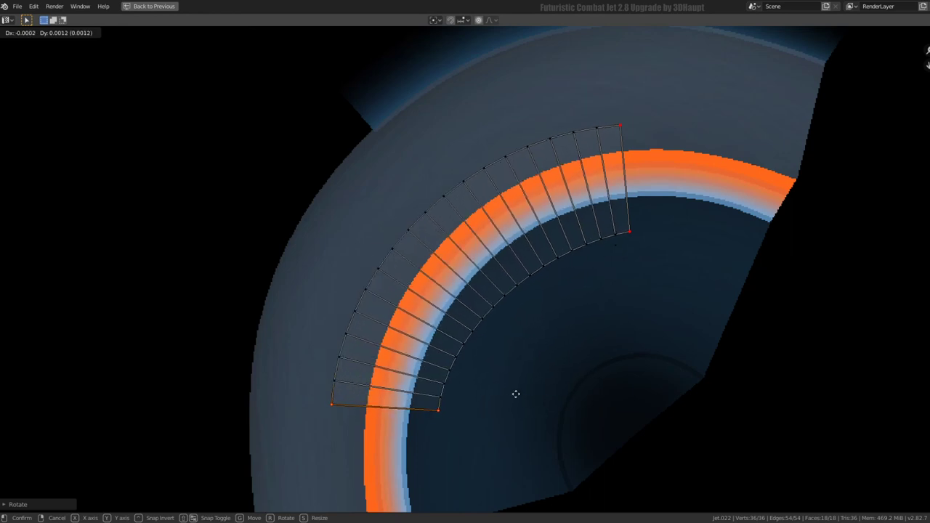
{"action": "left_click", "coordinate": [517, 394]}
Shrink the whole UV strip and reposition it over the ring
{"action": "key", "text": "a"}
{"action": "key", "text": "s"}
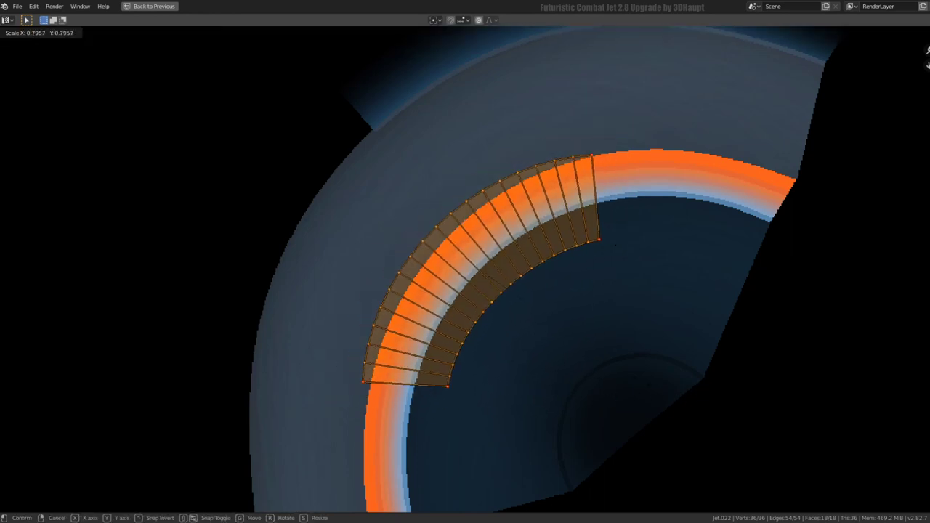
{"action": "left_click", "coordinate": [589, 380]}
{"action": "key", "text": "s"}
{"action": "left_click", "coordinate": [603, 376]}
{"action": "key", "text": "g"}
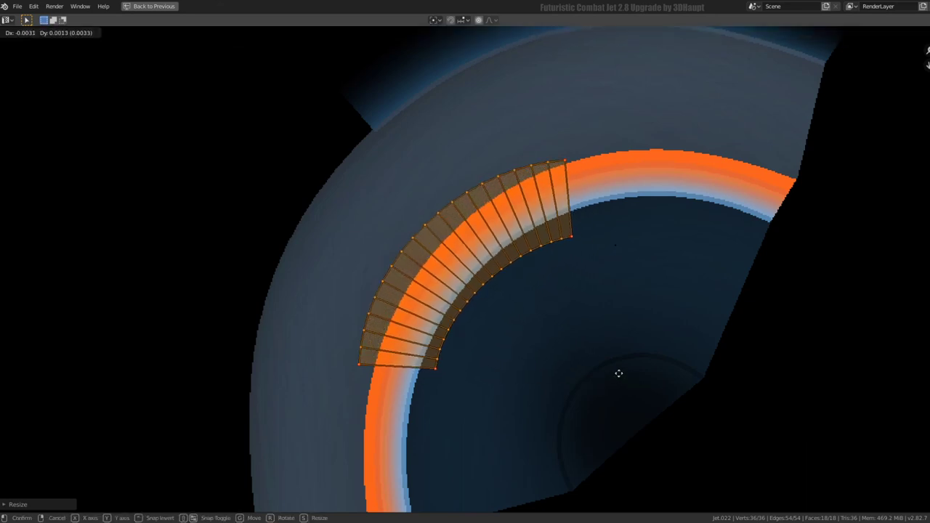
{"action": "left_click", "coordinate": [454, 375]}
Rotate the strip's end to follow the ring, nudge the strip along it, and restore the layout
{"action": "key", "text": "alt+a"}
{"action": "key", "text": "r"}
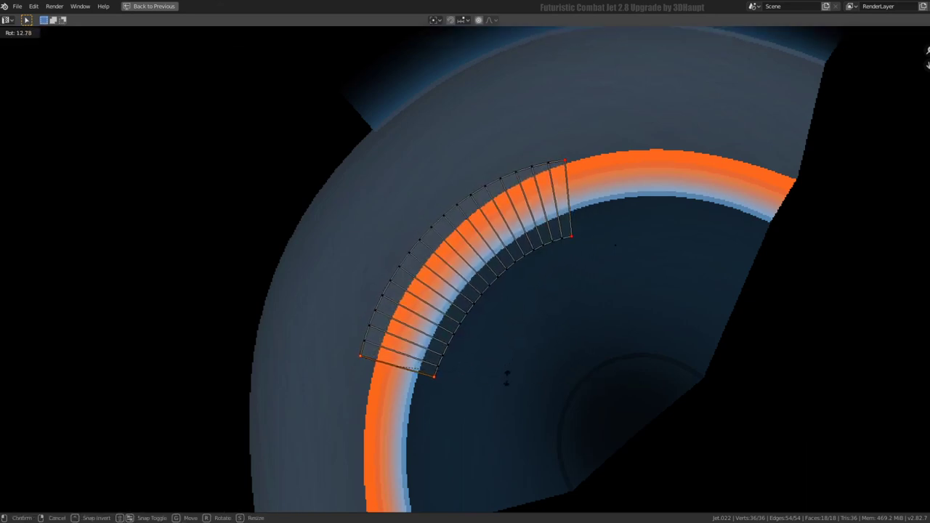
{"action": "left_click", "coordinate": [542, 315]}
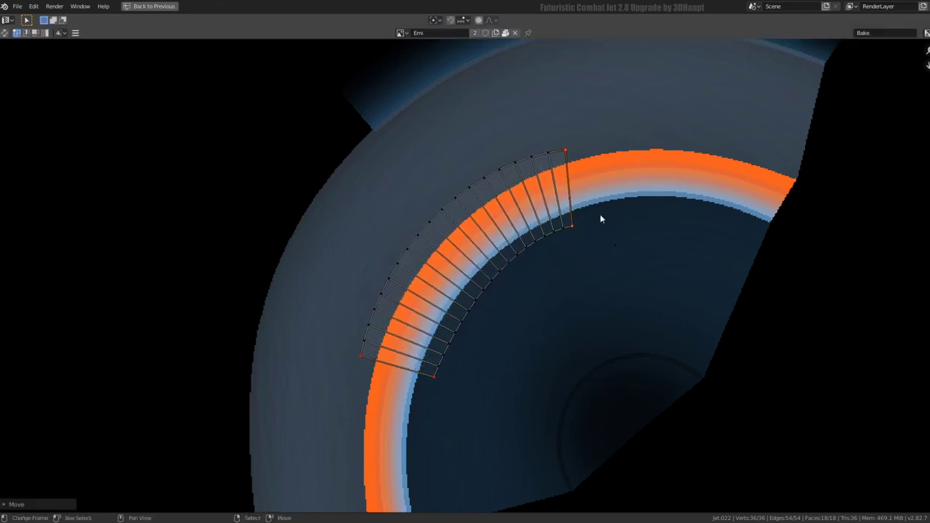
{"action": "key", "text": "r"}
{"action": "key", "text": "r"}
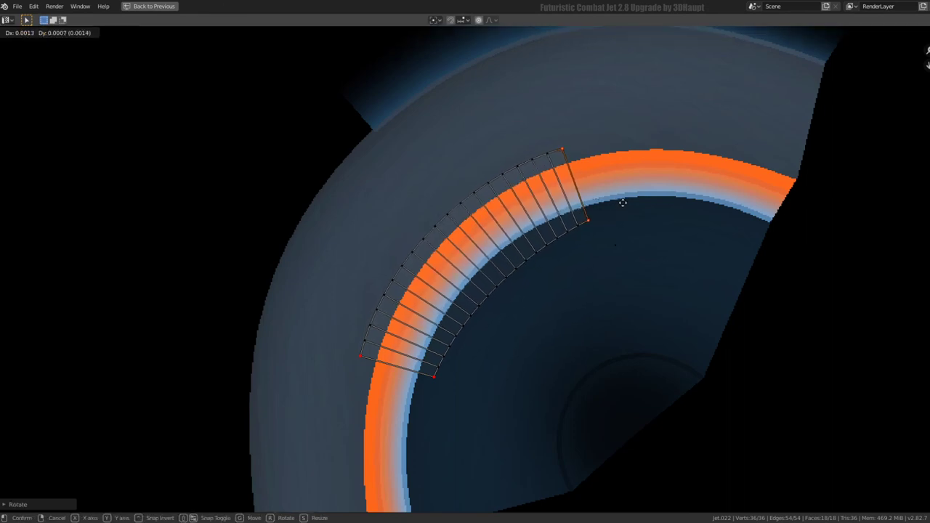
{"action": "key", "text": "r"}
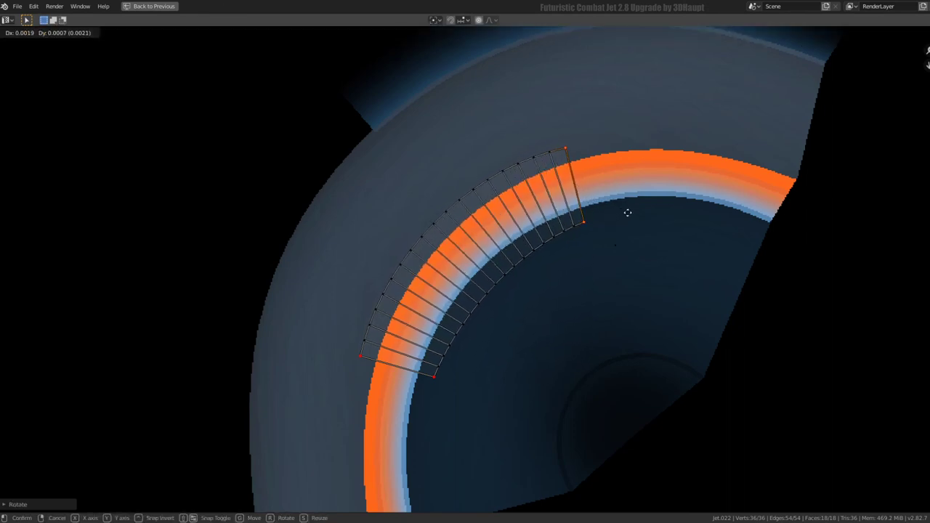
{"action": "left_click", "coordinate": [629, 221]}
{"action": "key", "text": "r"}
{"action": "left_click", "coordinate": [590, 277]}
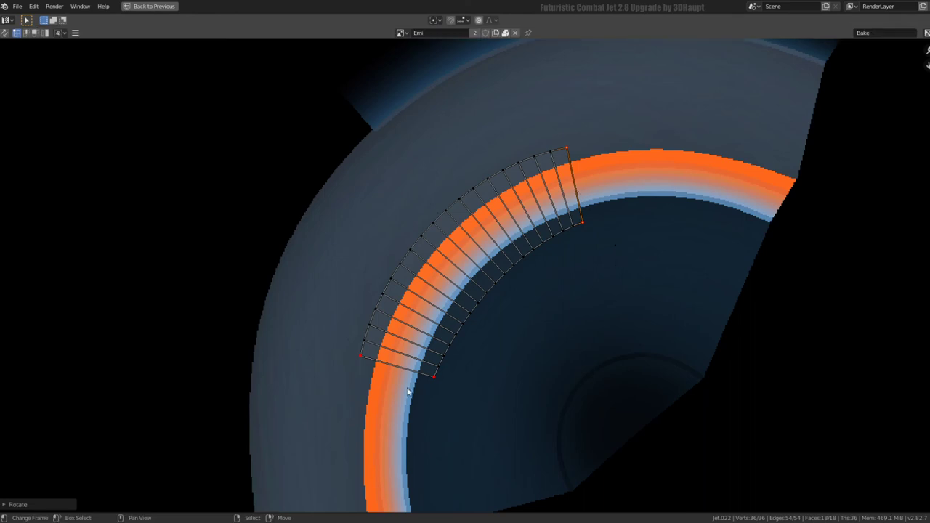
{"action": "key", "text": "g"}
{"action": "left_click", "coordinate": [500, 395]}
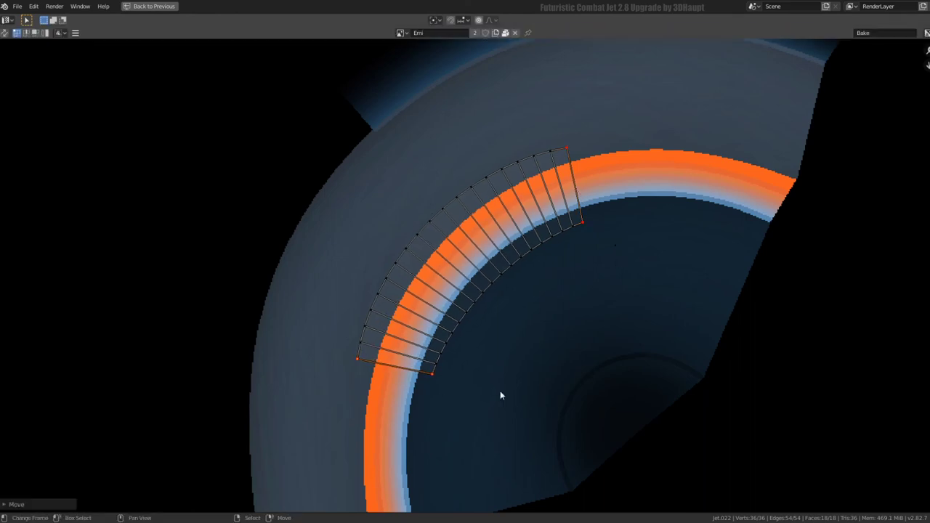
{"action": "key", "text": "ctrl+space"}
{"action": "scroll", "coordinate": [488, 209], "scroll_direction": "up", "scroll_amount": 1}
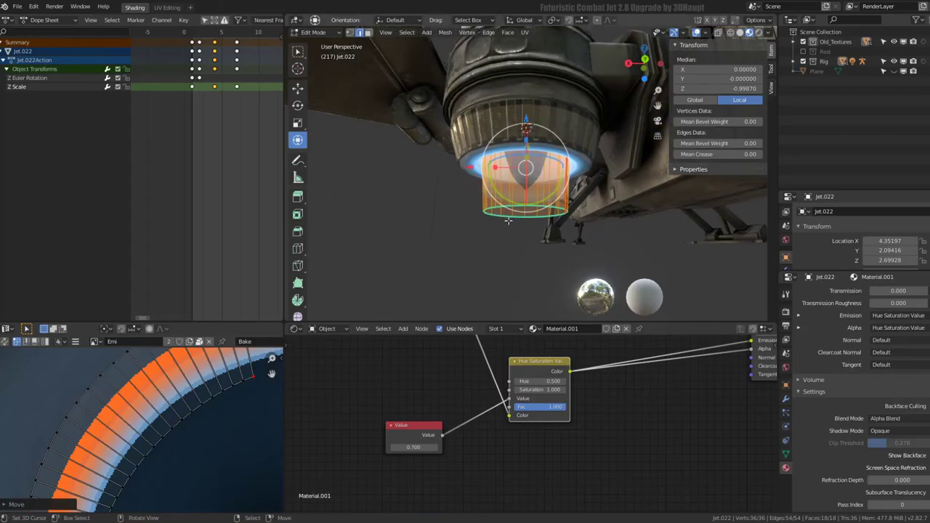
{"action": "scroll", "coordinate": [488, 209], "scroll_direction": "up", "scroll_amount": 1}
{"action": "key", "text": "Tab"}
{"action": "key", "text": "space"}
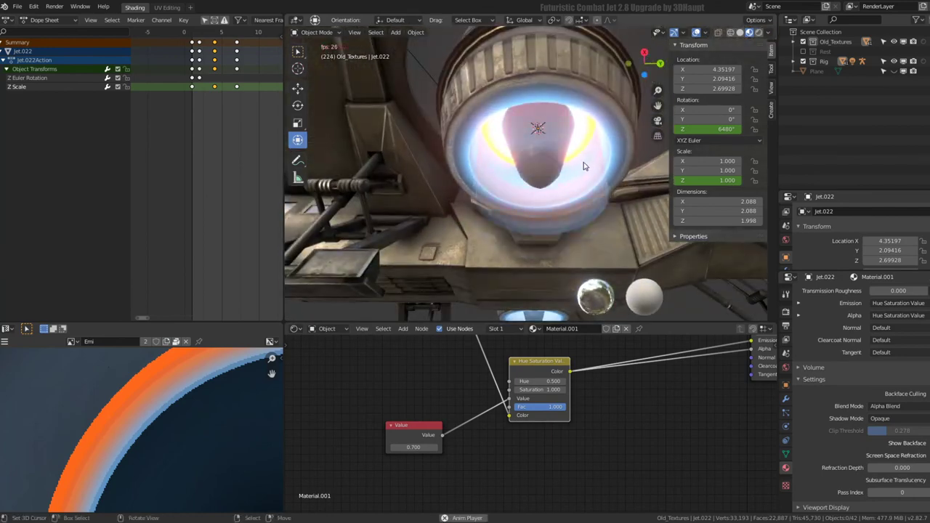
{"action": "mouse_move", "coordinate": [523, 186]}
{"action": "middle_mouse_down"}
{"action": "mouse_move", "coordinate": [568, 78]}
{"action": "mouse_move", "coordinate": [460, 193]}
{"action": "mouse_move", "coordinate": [473, 176]}
{"action": "mouse_move", "coordinate": [476, 91]}
{"action": "mouse_move", "coordinate": [551, 194]}
{"action": "mouse_move", "coordinate": [490, 216]}
{"action": "middle_mouse_up"}
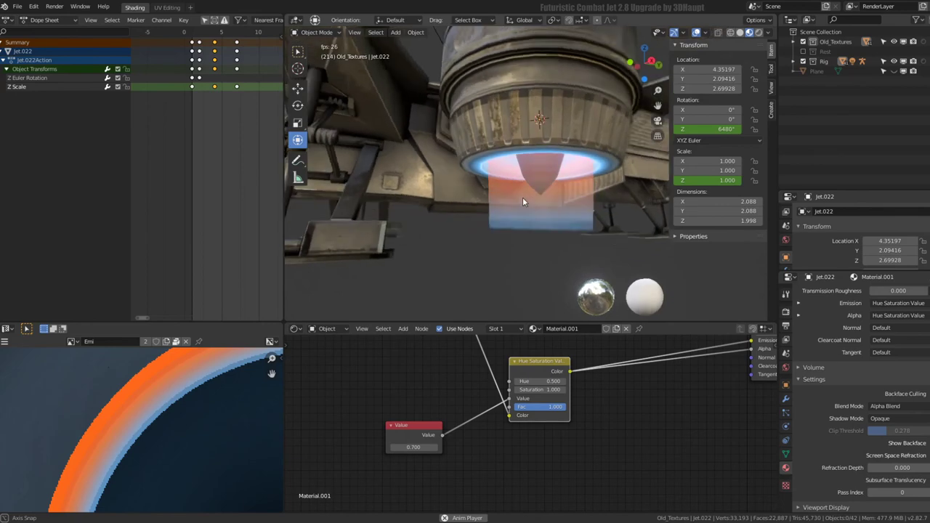
{"action": "scroll", "coordinate": [501, 209], "scroll_direction": "down", "scroll_amount": 4}
{"action": "scroll", "coordinate": [534, 196], "scroll_direction": "down", "scroll_amount": 2}
{"action": "scroll", "coordinate": [556, 188], "scroll_direction": "up", "scroll_amount": 5}
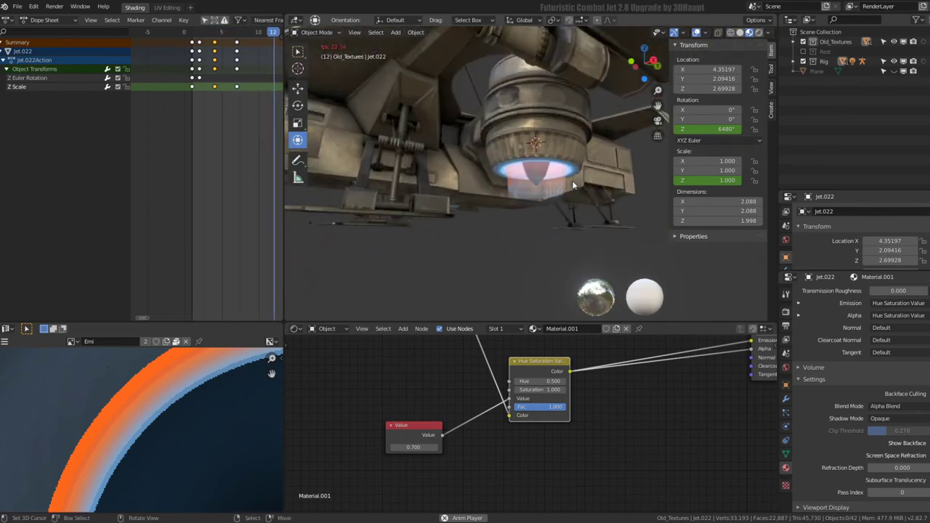
{"action": "scroll", "coordinate": [564, 185], "scroll_direction": "up", "scroll_amount": 2}
{"action": "middle_click_drag", "start_coordinate": [564, 185], "coordinate": [536, 158]}
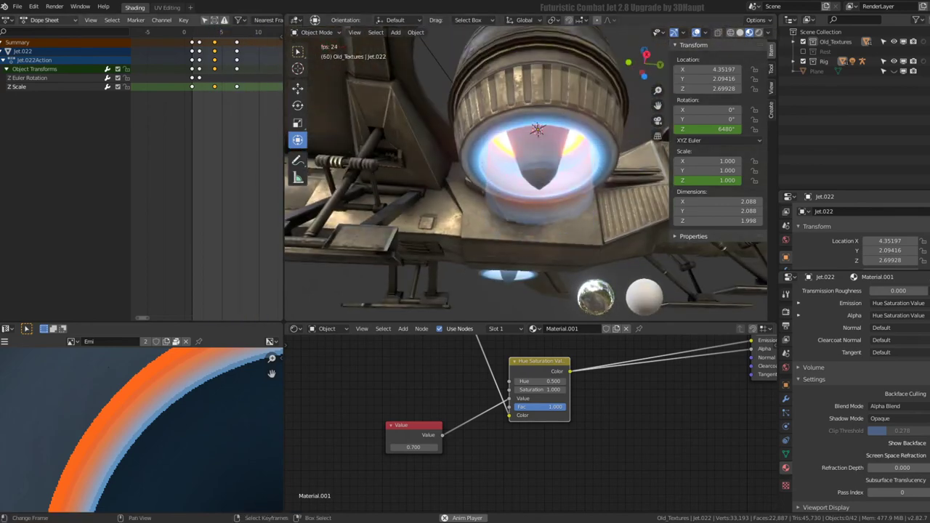
{"action": "left_click", "coordinate": [11, 6]}
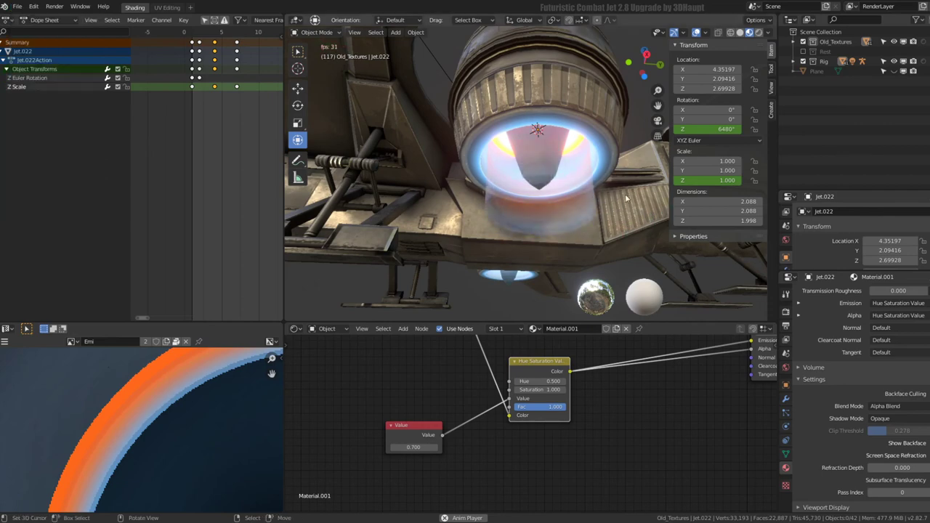
Duplicate the flame cone mesh, scale it to 0.701, and stretch it to 1.936 along Z
{"action": "key", "text": "Tab"}
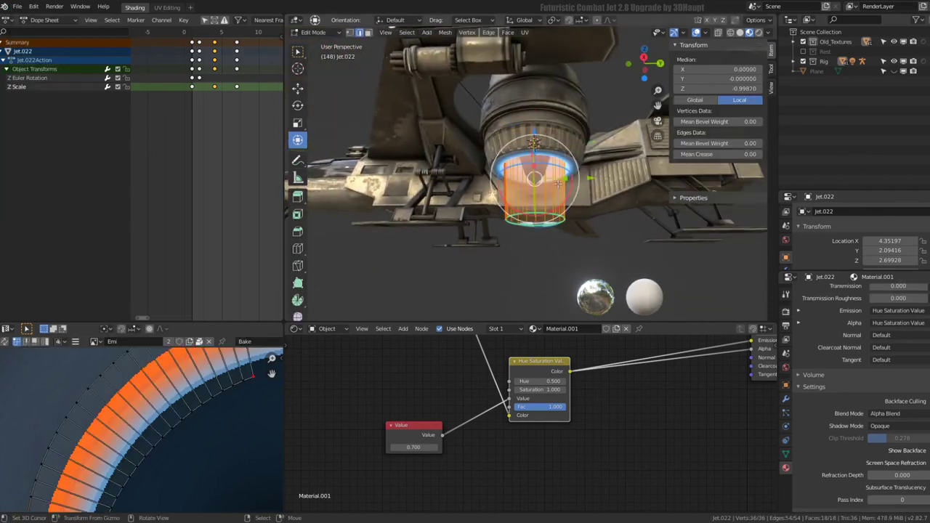
{"action": "scroll", "coordinate": [614, 216], "scroll_direction": "up", "scroll_amount": 2}
{"action": "key", "text": "g"}
{"action": "key", "text": "Escape"}
{"action": "key", "text": "s"}
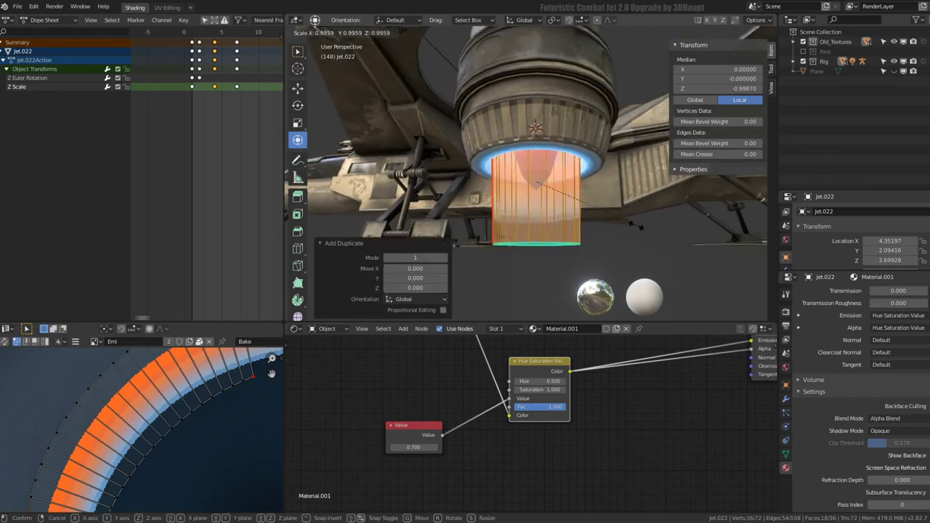
{"action": "left_click", "coordinate": [605, 218]}
{"action": "key", "text": "s"}
{"action": "key", "text": "z"}
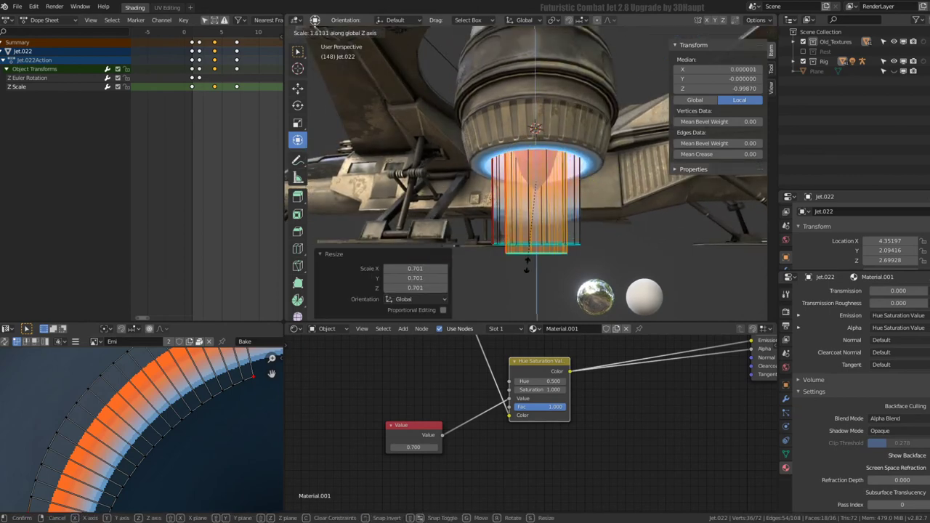
{"action": "left_click", "coordinate": [545, 274]}
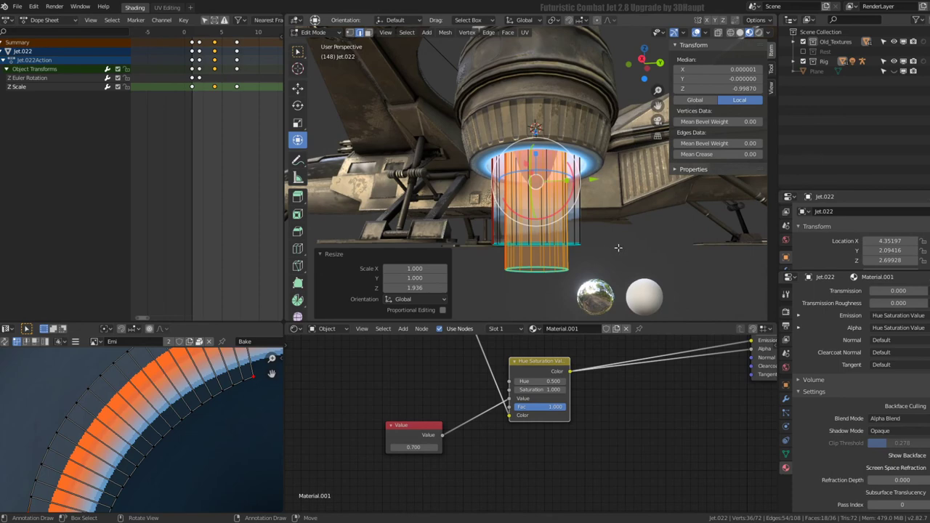
Play the animation to check the new inner flame layer
{"action": "mouse_move", "coordinate": [618, 248]}
{"action": "middle_mouse_down"}
{"action": "mouse_move", "coordinate": [583, 234]}
{"action": "mouse_move", "coordinate": [593, 160]}
{"action": "mouse_move", "coordinate": [563, 235]}
{"action": "middle_mouse_up"}
{"action": "key", "text": "Tab"}
{"action": "key", "text": "space"}
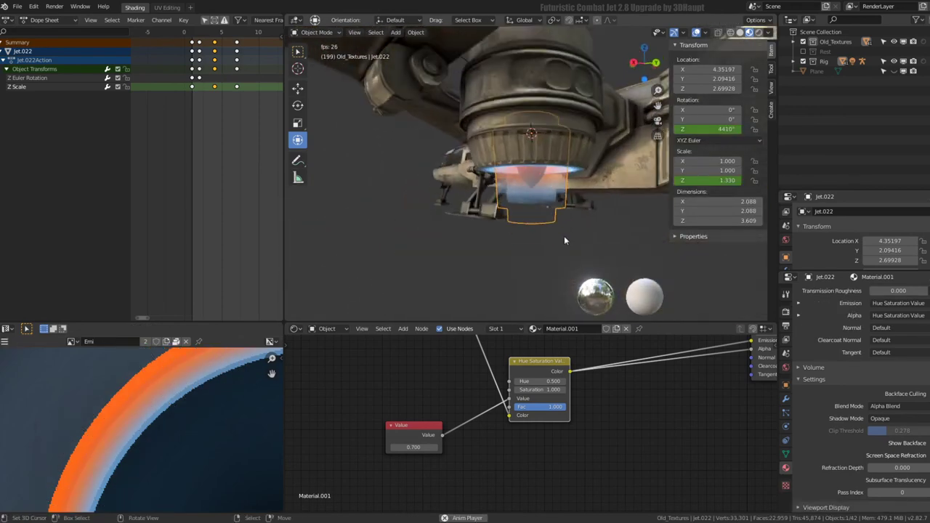
{"action": "key", "text": "space"}
Select an edge loop on the duplicated flame cone
{"action": "key", "text": "Tab"}
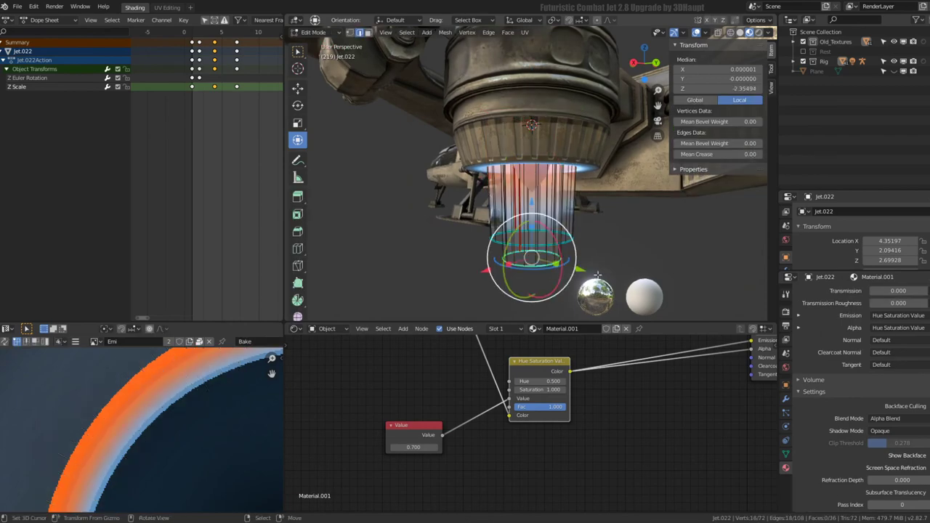
{"action": "left_click", "coordinate": [571, 246], "text": "alt"}
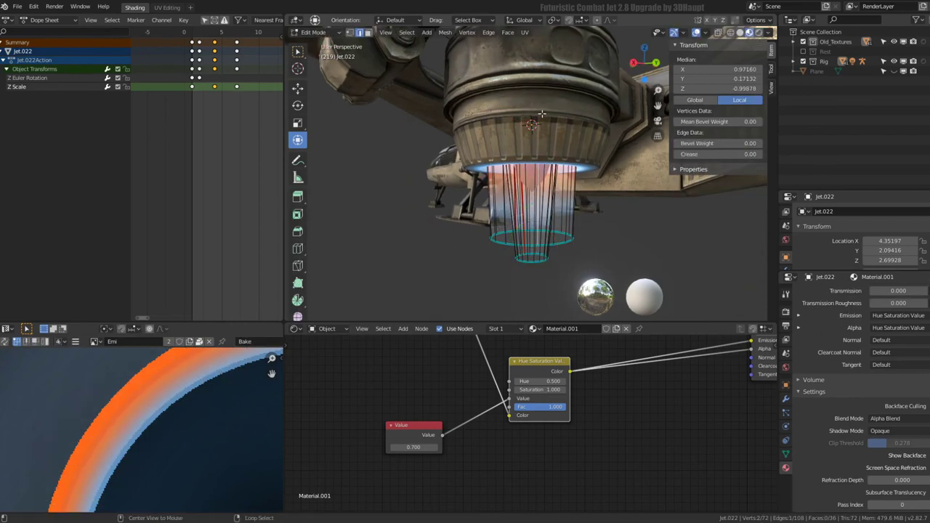
{"action": "key", "text": "a"}
{"action": "mouse_move", "coordinate": [542, 114]}
{"action": "middle_mouse_down"}
{"action": "mouse_move", "coordinate": [551, 142]}
{"action": "mouse_move", "coordinate": [631, 137]}
{"action": "middle_mouse_up"}
{"action": "left_click", "coordinate": [631, 137], "text": "alt"}
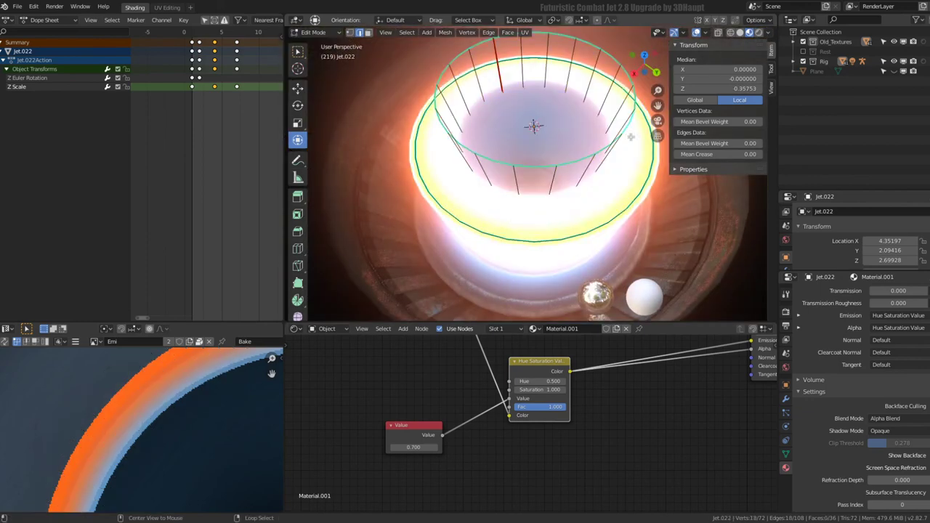
{"action": "left_click", "coordinate": [628, 120]}
{"action": "left_click", "coordinate": [628, 126], "text": "alt"}
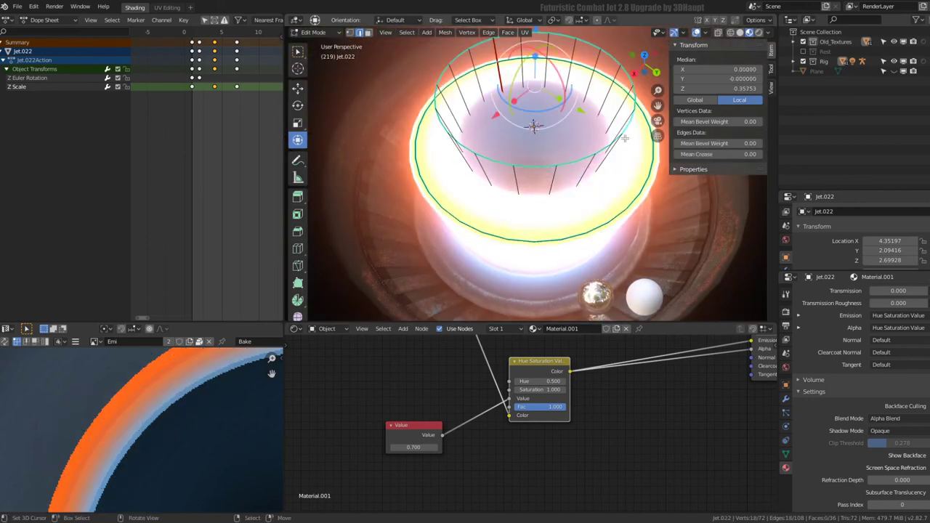
Lower the selected edge loop 0.707 along Z, widen it slightly, and preview the animation
{"action": "scroll", "coordinate": [574, 95], "scroll_direction": "down", "scroll_amount": 4}
{"action": "scroll", "coordinate": [574, 93], "scroll_direction": "down", "scroll_amount": 3}
{"action": "middle_click_drag", "start_coordinate": [574, 93], "coordinate": [547, 57]}
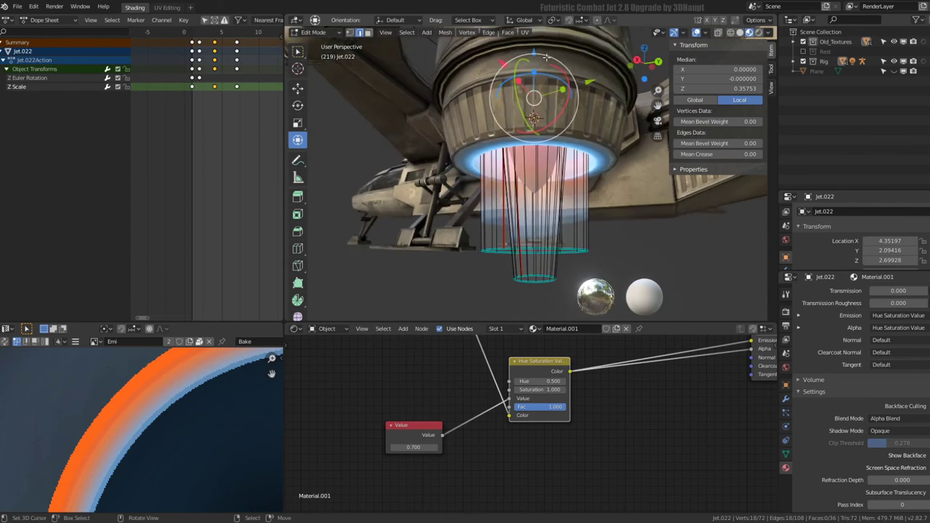
{"action": "left_click_drag", "start_coordinate": [534, 51], "coordinate": [535, 83]}
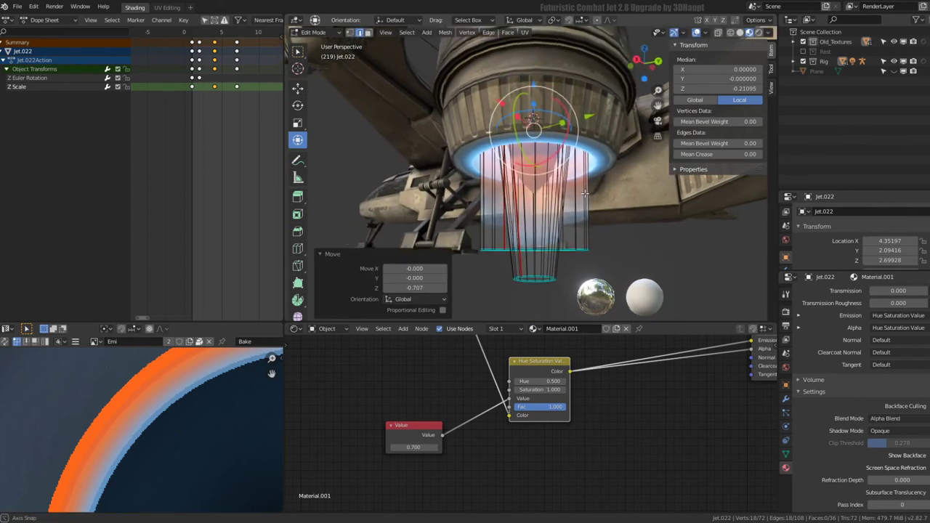
{"action": "key", "text": "s"}
{"action": "left_click", "coordinate": [616, 185]}
{"action": "key", "text": "Tab"}
{"action": "key", "text": "space"}
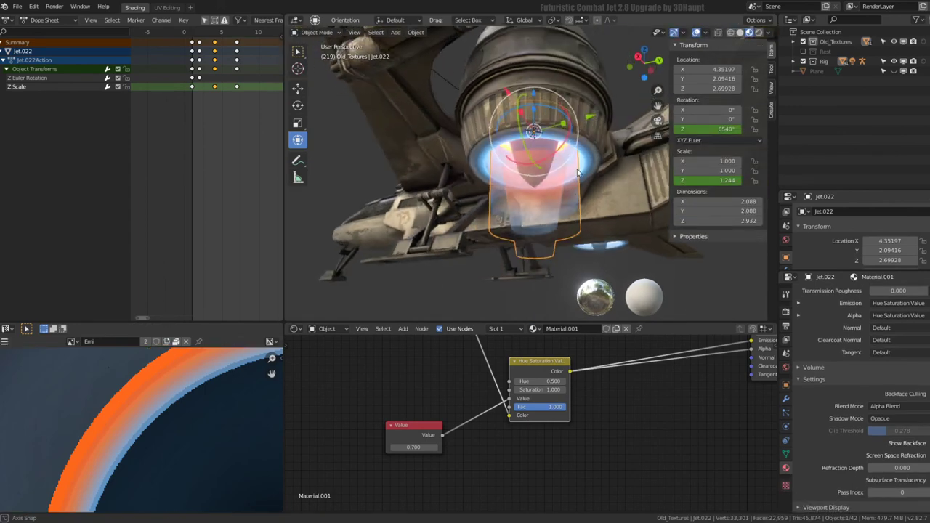
{"action": "mouse_move", "coordinate": [553, 167]}
{"action": "middle_mouse_down"}
{"action": "mouse_move", "coordinate": [598, 115]}
{"action": "mouse_move", "coordinate": [572, 175]}
{"action": "mouse_move", "coordinate": [552, 169]}
{"action": "middle_mouse_up"}
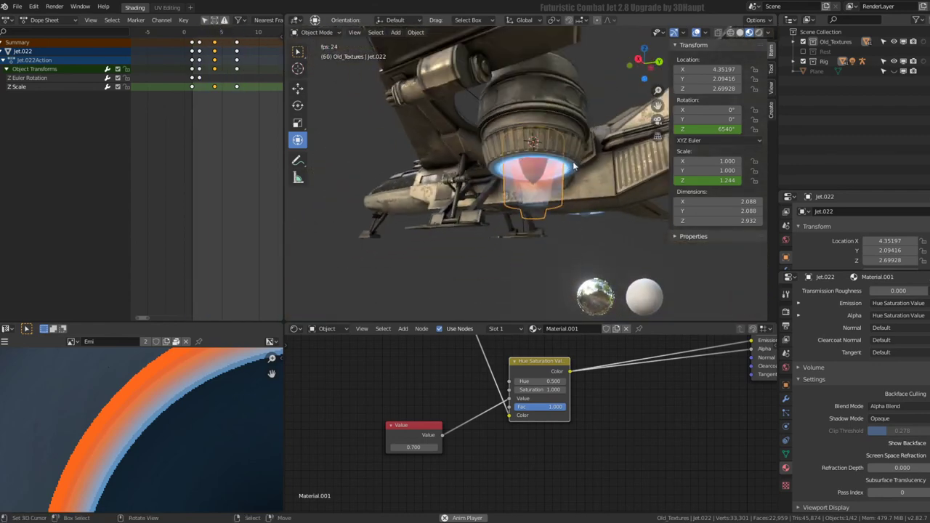
{"action": "key", "text": "Tab"}
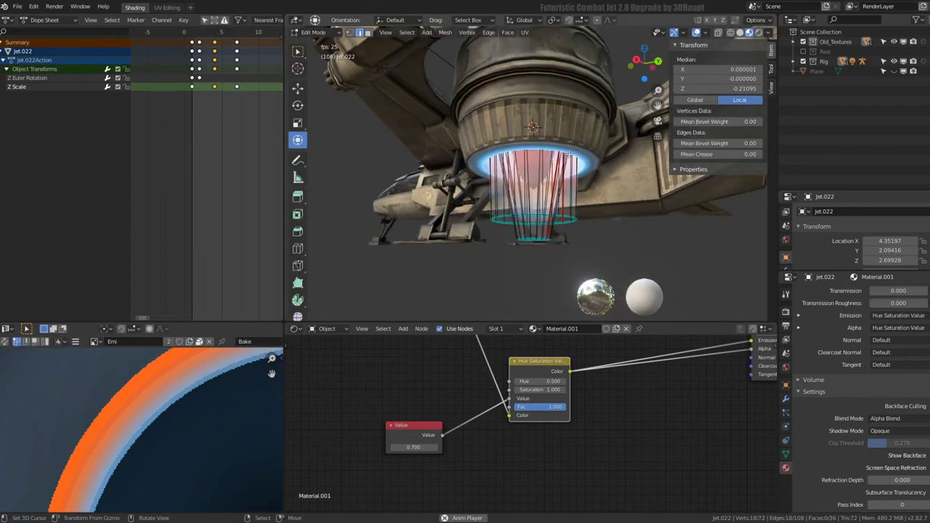
Slide the selected edge loop along the cone by 0.270, then raise it along the height axis
{"action": "key", "text": "space"}
{"action": "mouse_move", "coordinate": [565, 132]}
{"action": "middle_mouse_down"}
{"action": "mouse_move", "coordinate": [582, 153]}
{"action": "mouse_move", "coordinate": [574, 130]}
{"action": "middle_mouse_up"}
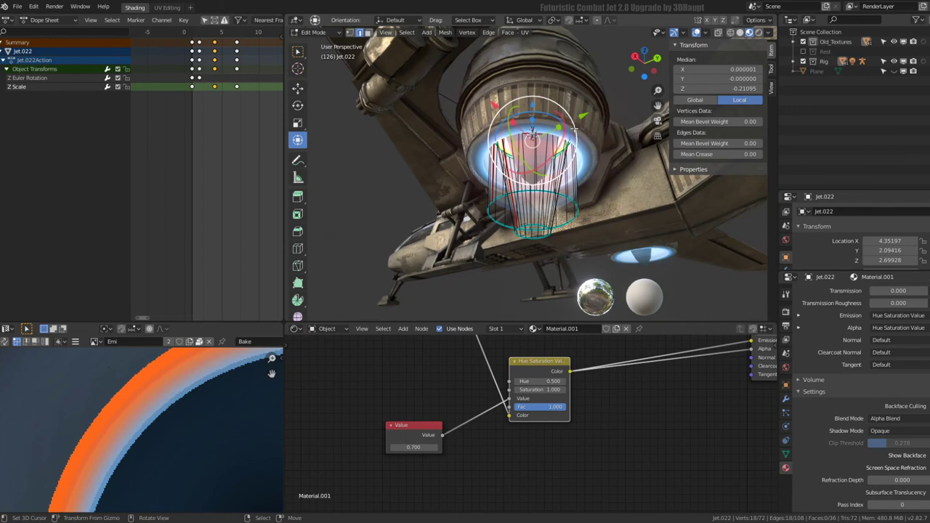
{"action": "key", "text": "g"}
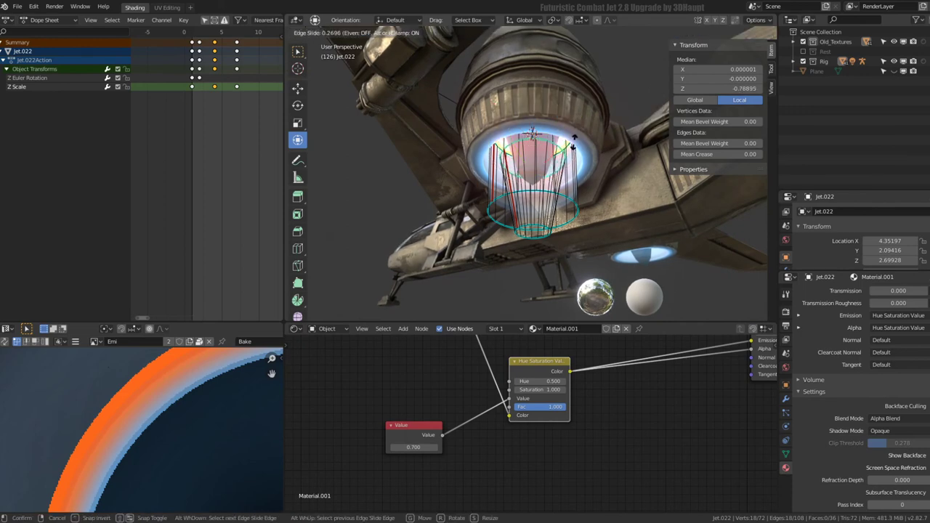
{"action": "left_click", "coordinate": [574, 136]}
{"action": "left_click_drag", "start_coordinate": [531, 128], "coordinate": [531, 107]}
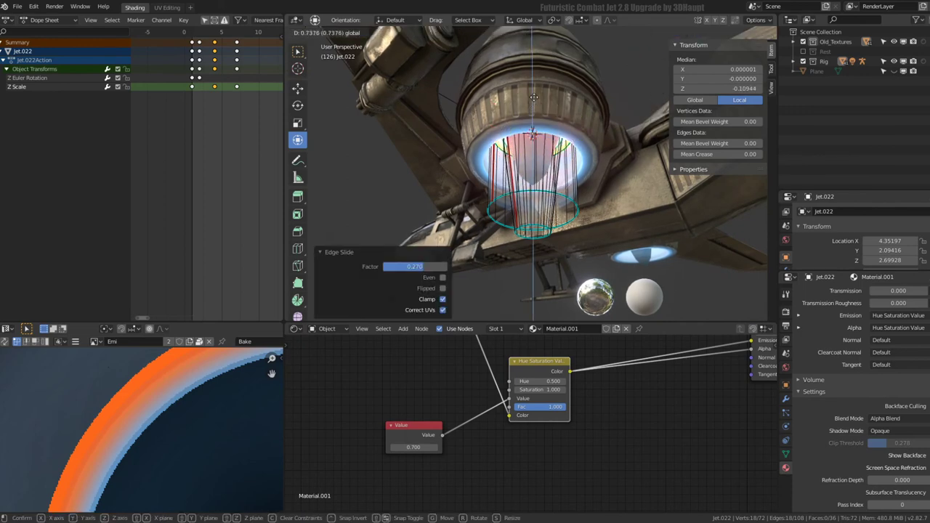
{"action": "left_click", "coordinate": [535, 97]}
{"action": "middle_click_drag", "start_coordinate": [534, 97], "coordinate": [604, 114]}
Resize the loop, then shrink the cone's bottom loop and move it along Z
{"action": "key", "text": "s"}
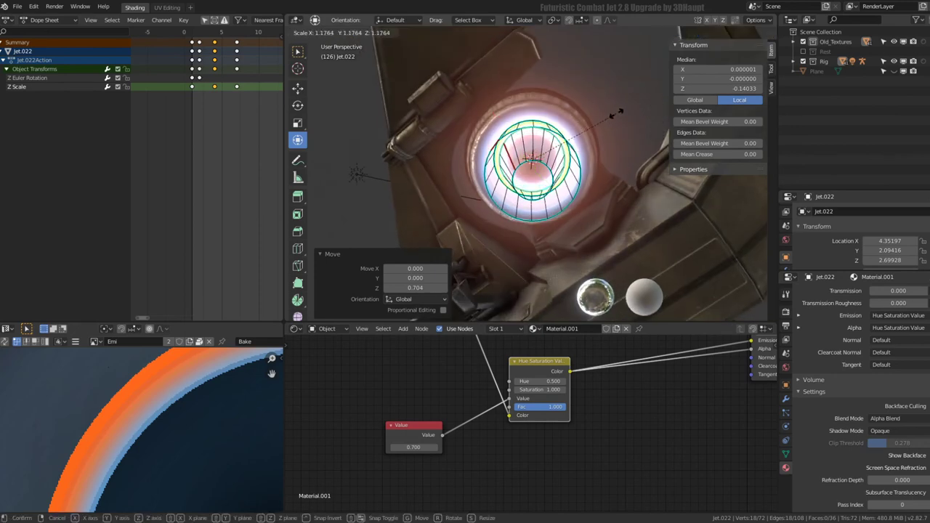
{"action": "left_click", "coordinate": [622, 113]}
{"action": "middle_click_drag", "start_coordinate": [622, 113], "coordinate": [543, 237]}
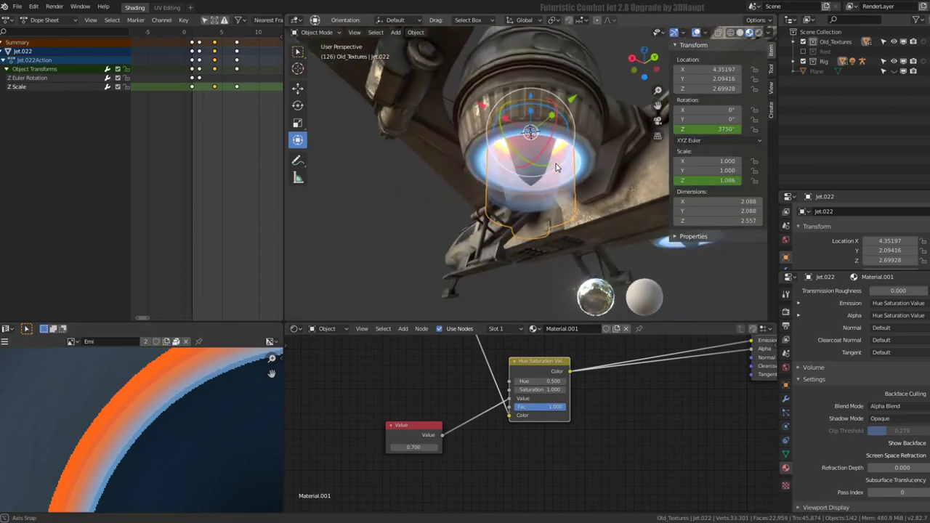
{"action": "key", "text": "s"}
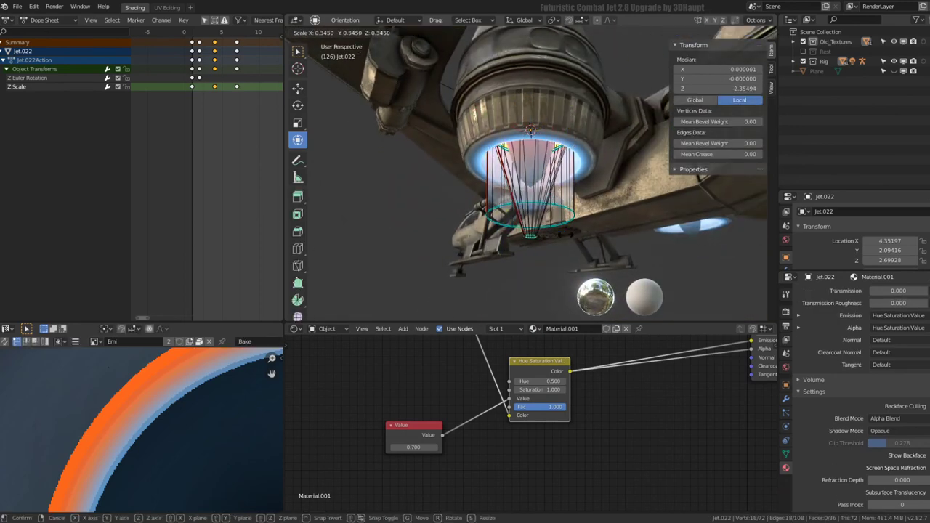
{"action": "left_click", "coordinate": [530, 232]}
{"action": "key", "text": "g"}
{"action": "key", "text": "z"}
{"action": "left_click", "coordinate": [528, 231]}
Inspect the cone in Object Mode, then lower and rescale the selected loop along Z
{"action": "key", "text": "Tab"}
{"action": "mouse_move", "coordinate": [528, 232]}
{"action": "middle_mouse_down"}
{"action": "mouse_move", "coordinate": [574, 167]}
{"action": "mouse_move", "coordinate": [578, 216]}
{"action": "middle_mouse_up"}
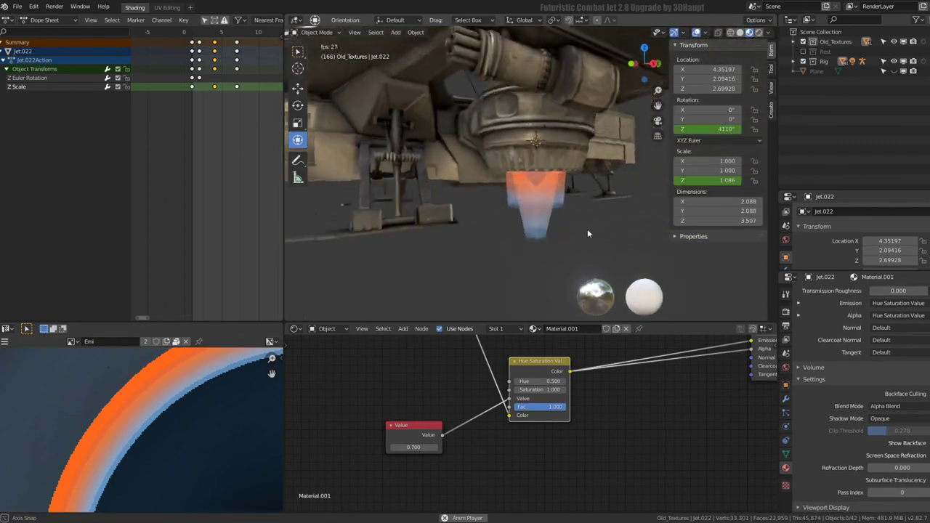
{"action": "key", "text": "Tab"}
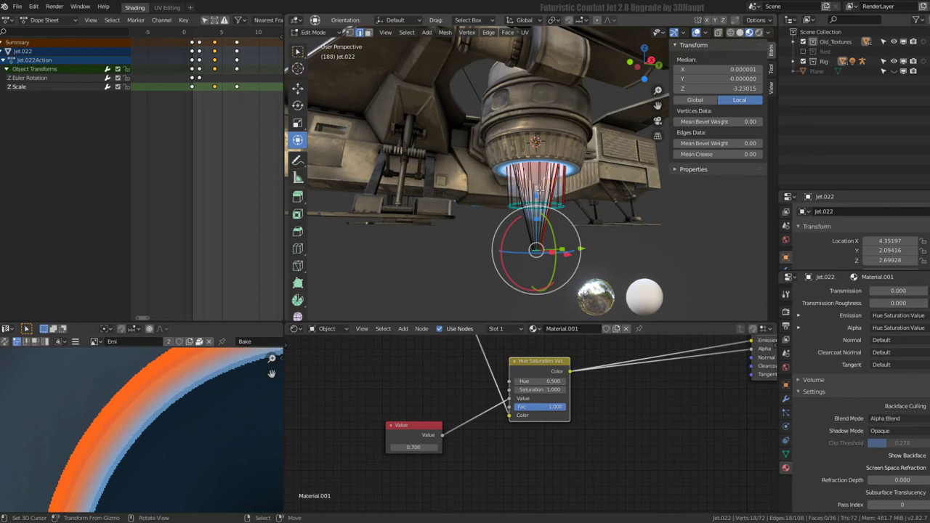
{"action": "key", "text": "g"}
{"action": "key", "text": "z"}
{"action": "left_click", "coordinate": [533, 161]}
{"action": "key", "text": "s"}
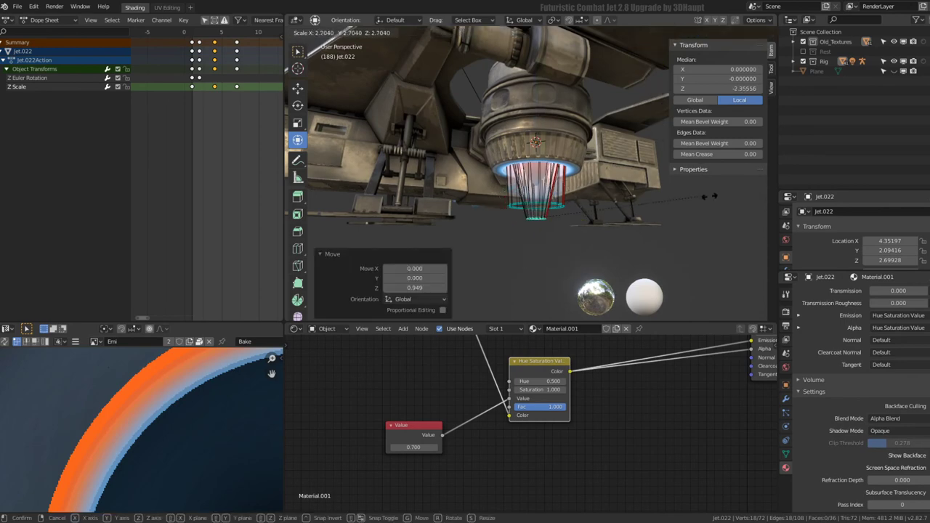
{"action": "left_click", "coordinate": [552, 170]}
Preview the flame animation from another angle, then stop playback
{"action": "key", "text": "Tab"}
{"action": "key", "text": "space"}
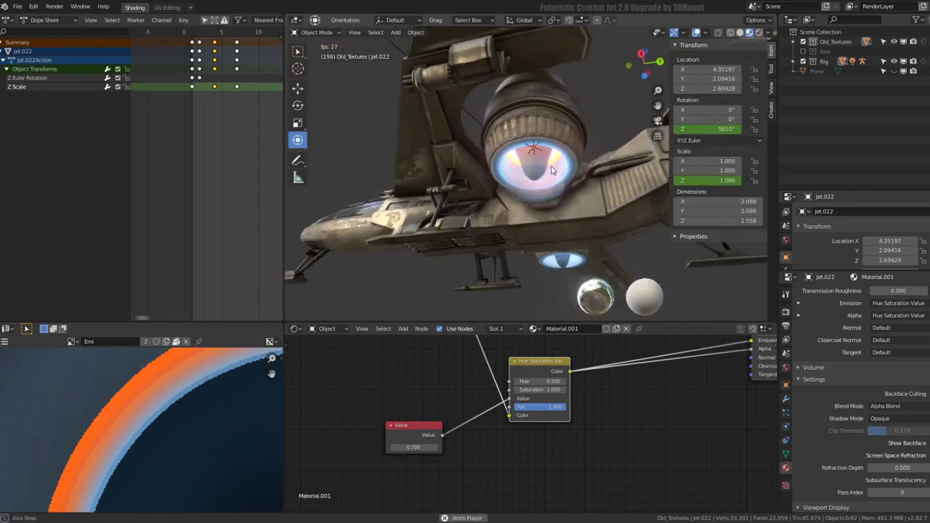
{"action": "mouse_move", "coordinate": [551, 170]}
{"action": "middle_mouse_down"}
{"action": "mouse_move", "coordinate": [481, 222]}
{"action": "mouse_move", "coordinate": [454, 203]}
{"action": "mouse_move", "coordinate": [495, 193]}
{"action": "mouse_move", "coordinate": [469, 212]}
{"action": "mouse_move", "coordinate": [488, 199]}
{"action": "middle_mouse_up"}
{"action": "key", "text": "space"}
Try shrinking part of the cone, then undo back to a straight cylinder
{"action": "key", "text": "Tab"}
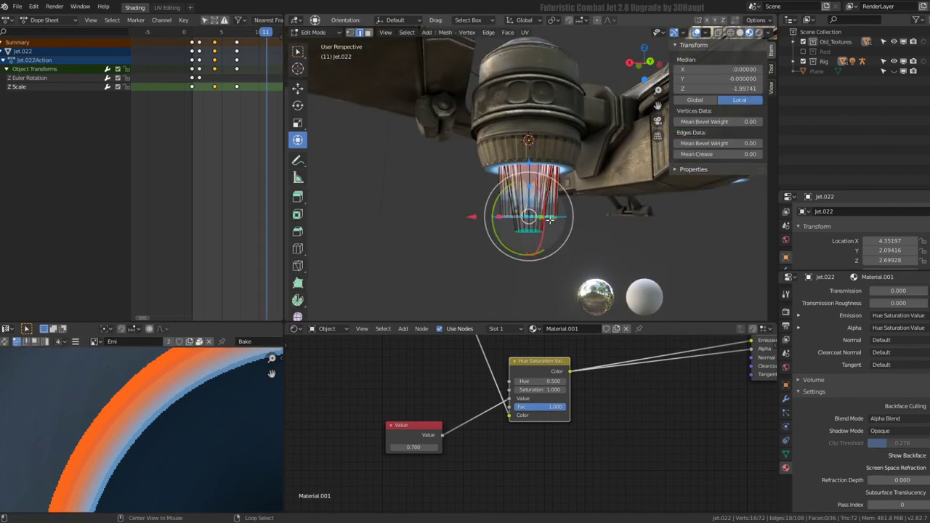
{"action": "key", "text": "s"}
{"action": "left_click", "coordinate": [614, 216]}
{"action": "scroll", "coordinate": [602, 186], "scroll_direction": "up", "scroll_amount": 4}
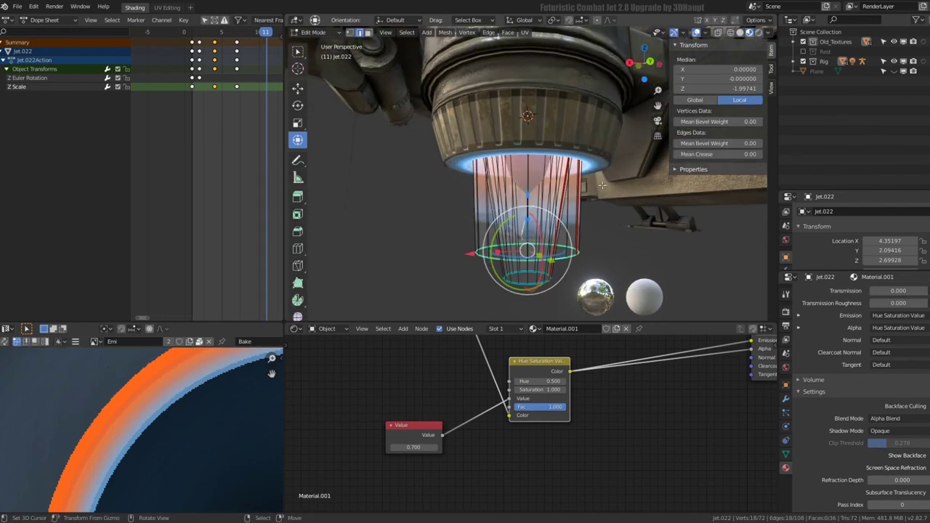
{"action": "key", "text": "ctrl+z"}
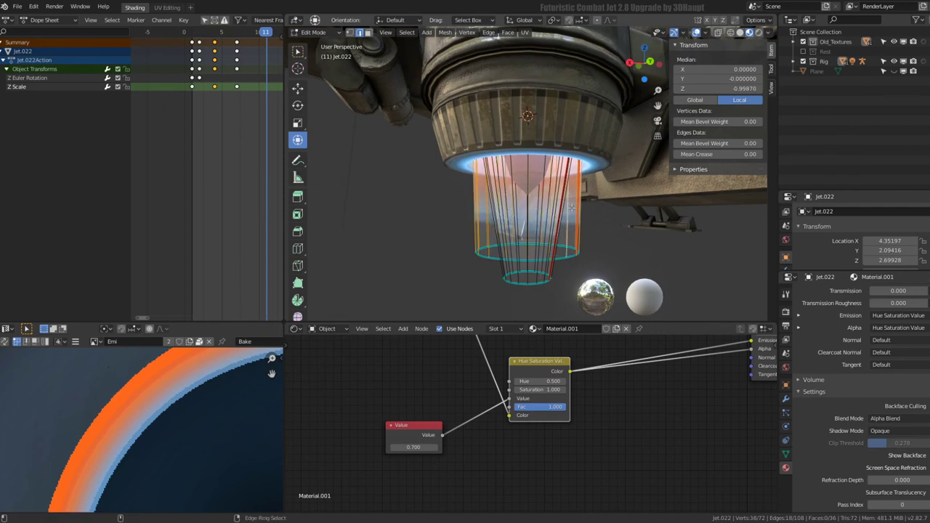
Subdivide the cone via Quick Favorites, shrink the bottom loop to 0.640 and lower it along Z
{"action": "key", "text": "q"}
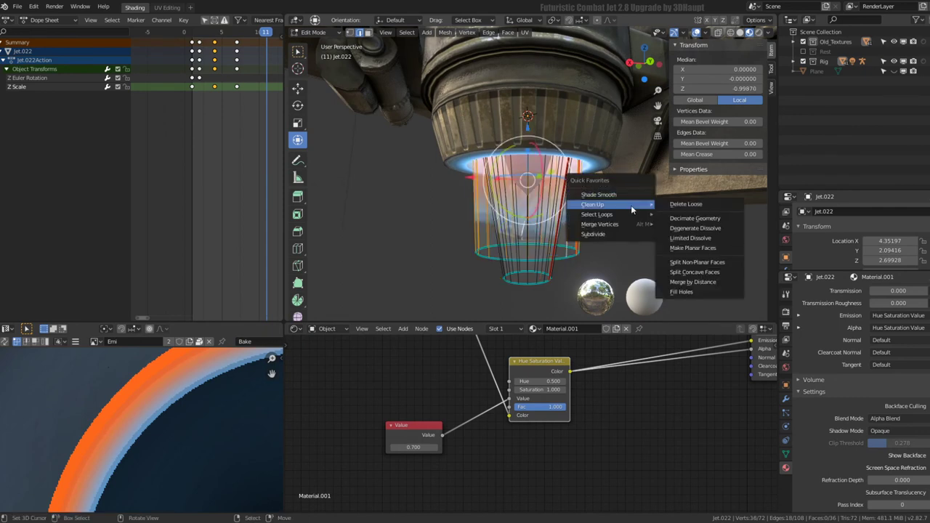
{"action": "left_click", "coordinate": [614, 234]}
{"action": "left_click", "coordinate": [559, 257], "text": "alt"}
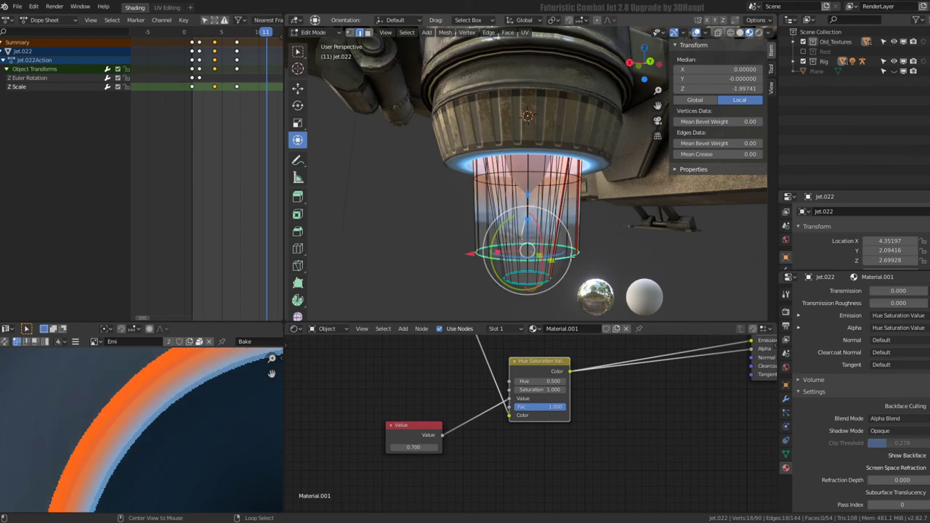
{"action": "key", "text": "s"}
{"action": "left_click", "coordinate": [531, 225]}
{"action": "key", "text": "g"}
{"action": "key", "text": "z"}
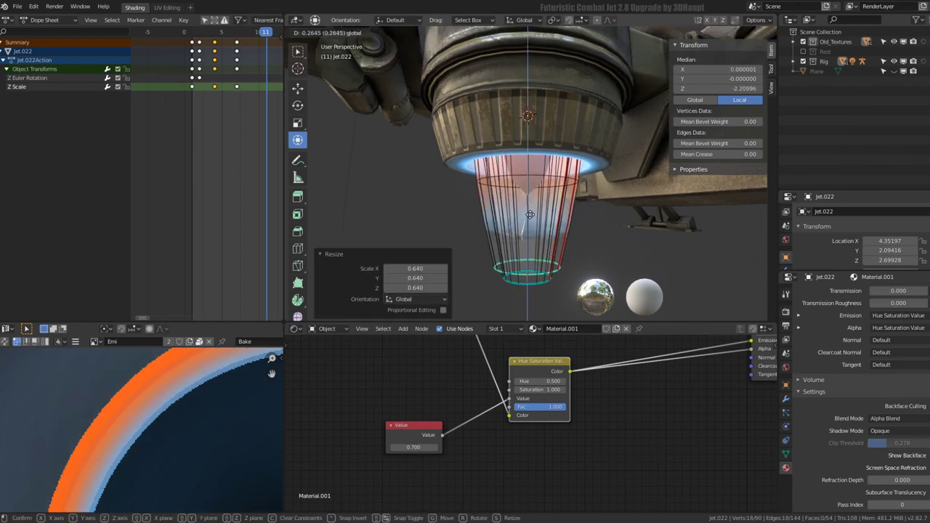
{"action": "left_click", "coordinate": [530, 218]}
Preview the animation and widen the selected cone loop while watching the exhaust
{"action": "key", "text": "Tab"}
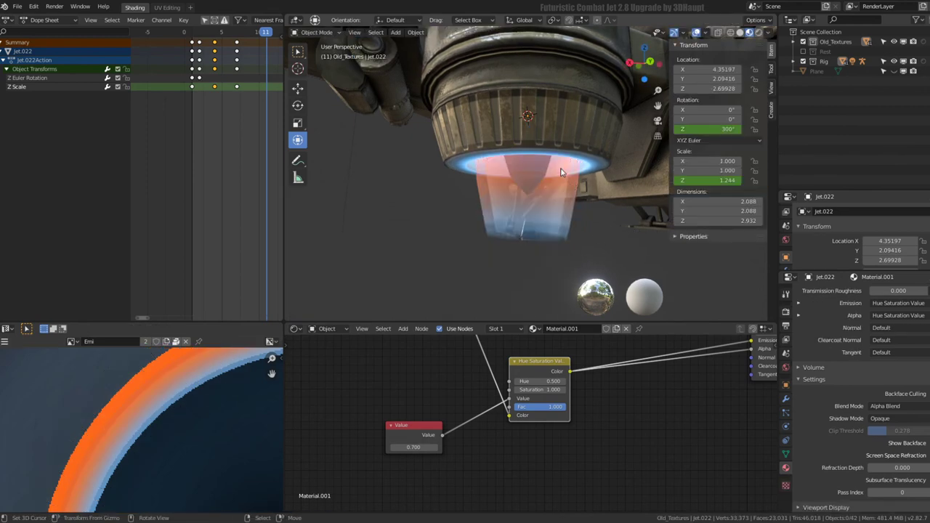
{"action": "key", "text": "space"}
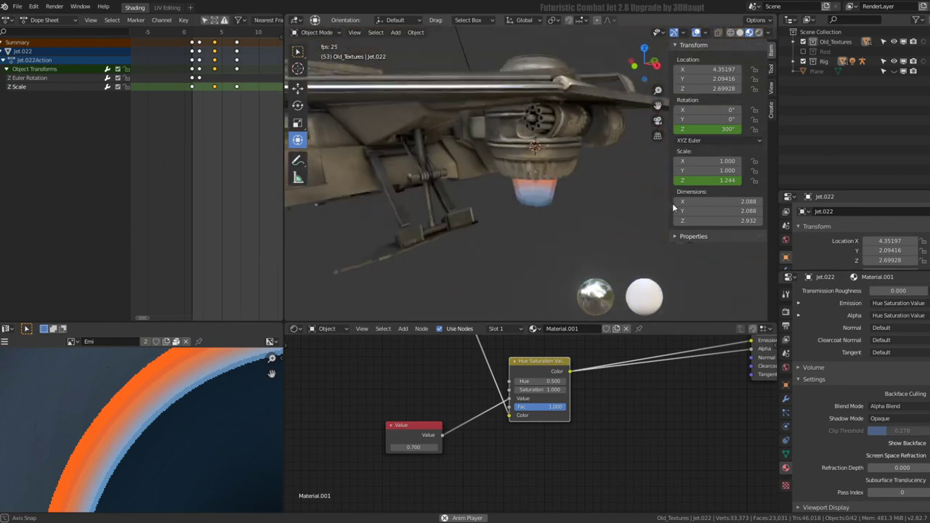
{"action": "middle_click_drag", "start_coordinate": [673, 203], "coordinate": [560, 144]}
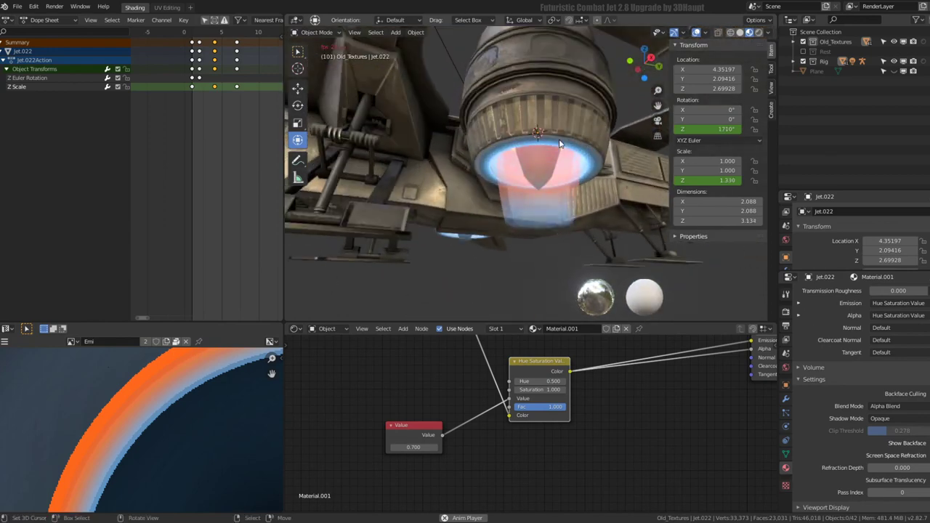
{"action": "key", "text": "Tab"}
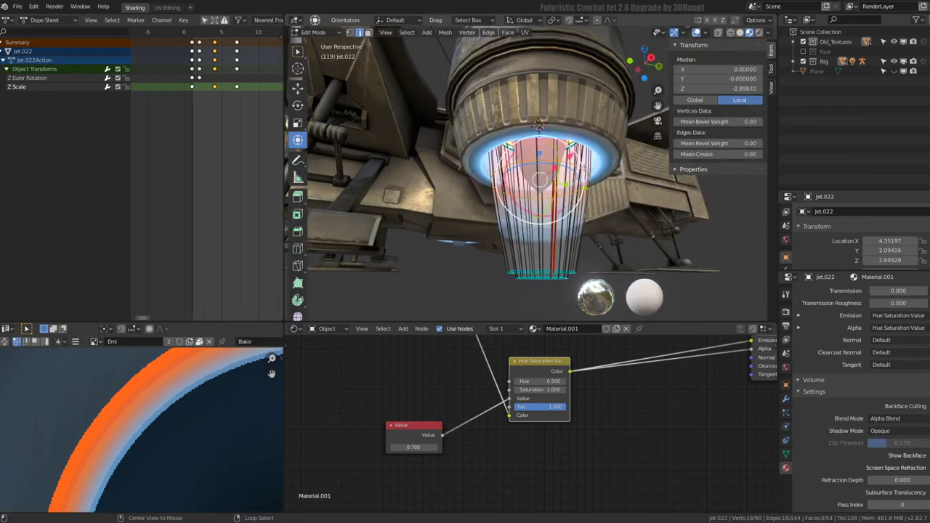
{"action": "key", "text": "s"}
{"action": "left_click", "coordinate": [585, 150]}
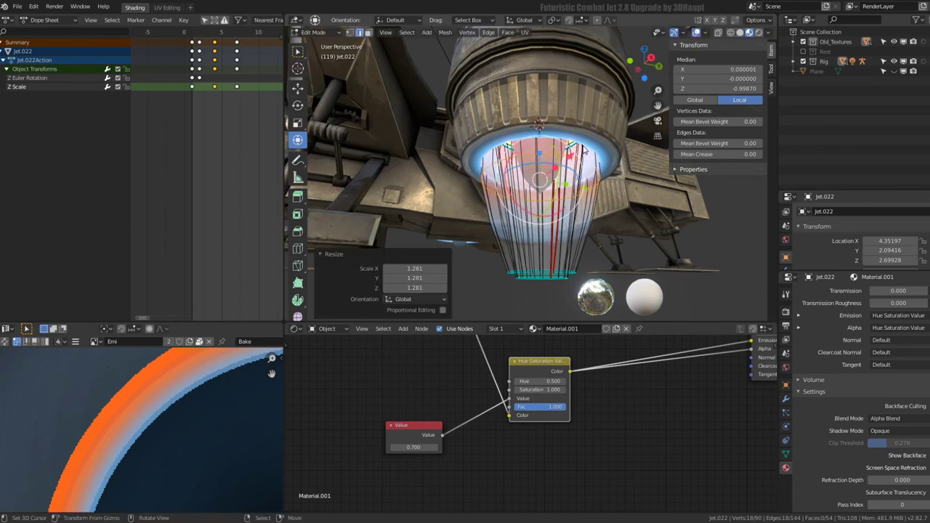
{"action": "key", "text": "Tab"}
{"action": "mouse_move", "coordinate": [574, 152]}
{"action": "middle_mouse_down"}
{"action": "mouse_move", "coordinate": [494, 180]}
{"action": "mouse_move", "coordinate": [496, 166]}
{"action": "mouse_move", "coordinate": [511, 183]}
{"action": "middle_mouse_up"}
{"action": "key", "text": "space"}
Resize the bottom edge loop to 0.848, nudge it along Z, and replay the animation
{"action": "key", "text": "Tab"}
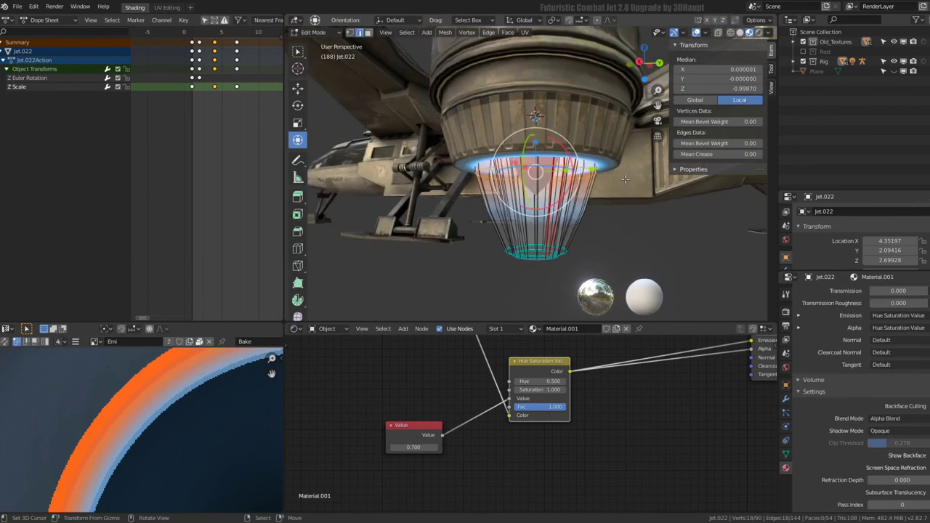
{"action": "key", "text": "s"}
{"action": "left_click", "coordinate": [614, 177]}
{"action": "key", "text": "s"}
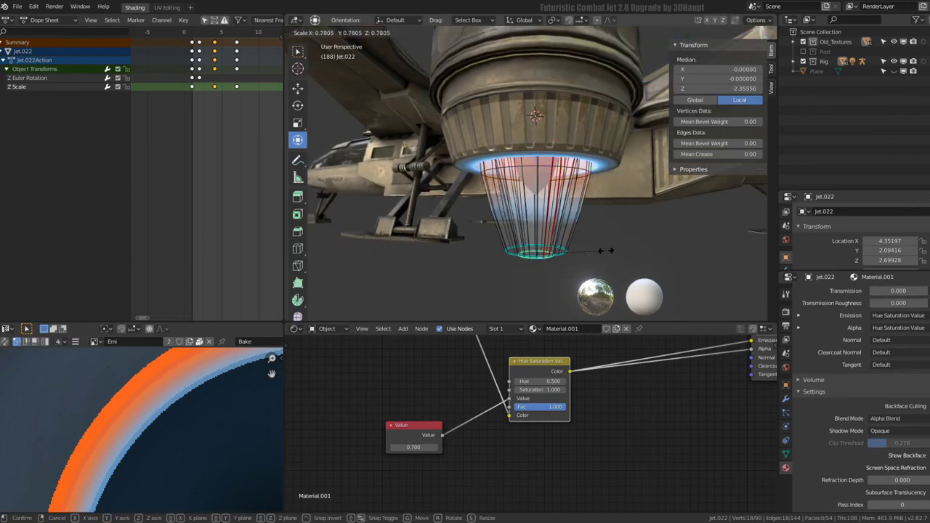
{"action": "left_click", "coordinate": [611, 249]}
{"action": "left_click_drag", "start_coordinate": [533, 198], "coordinate": [536, 204]}
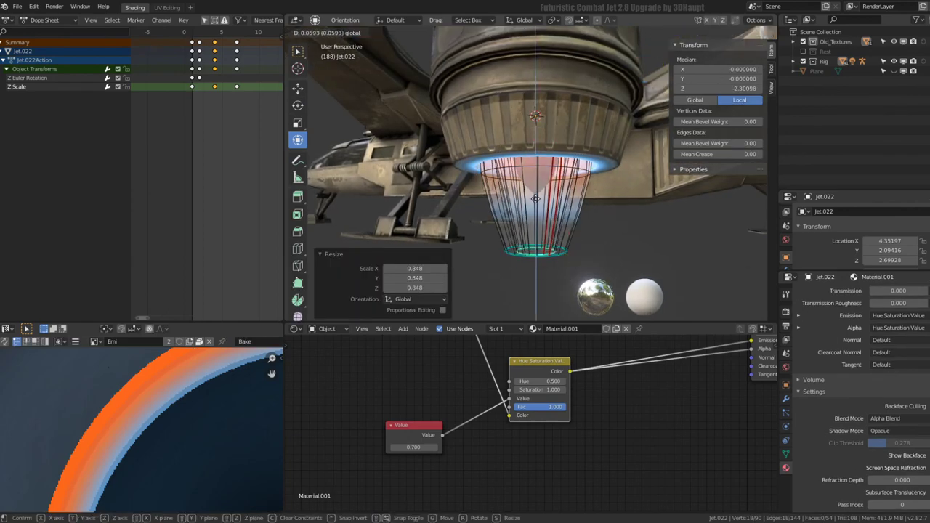
{"action": "key", "text": "Tab"}
{"action": "scroll", "coordinate": [545, 197], "scroll_direction": "down", "scroll_amount": 5}
{"action": "key", "text": "space"}
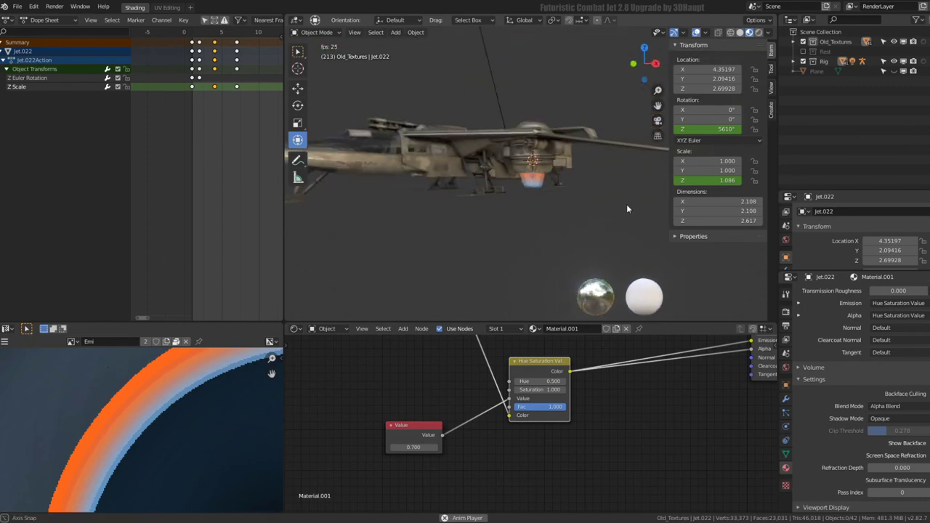
{"action": "scroll", "coordinate": [607, 207], "scroll_direction": "up", "scroll_amount": 3}
{"action": "mouse_move", "coordinate": [587, 200]}
{"action": "middle_mouse_down"}
{"action": "mouse_move", "coordinate": [583, 94]}
{"action": "mouse_move", "coordinate": [470, 175]}
{"action": "mouse_move", "coordinate": [417, 168]}
{"action": "mouse_move", "coordinate": [449, 179]}
{"action": "mouse_move", "coordinate": [460, 210]}
{"action": "mouse_move", "coordinate": [518, 66]}
{"action": "mouse_move", "coordinate": [519, 194]}
{"action": "mouse_move", "coordinate": [498, 195]}
{"action": "mouse_move", "coordinate": [607, 191]}
{"action": "mouse_move", "coordinate": [542, 186]}
{"action": "mouse_move", "coordinate": [572, 191]}
{"action": "mouse_move", "coordinate": [537, 202]}
{"action": "middle_mouse_up"}
Select the whole cone and apply an Alt+N normals operation that changes its shading
{"action": "scroll", "coordinate": [537, 202], "scroll_direction": "up", "scroll_amount": 3}
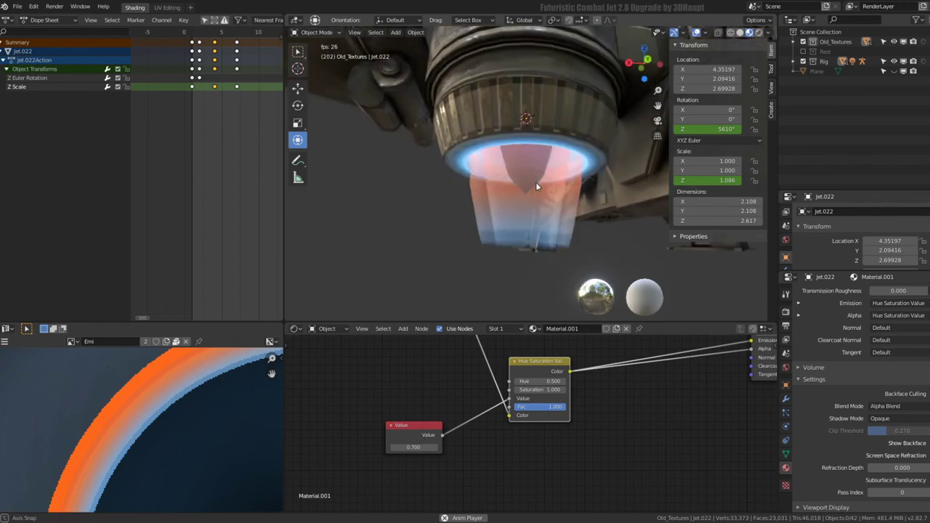
{"action": "key", "text": "Tab"}
{"action": "key", "text": "Tab"}
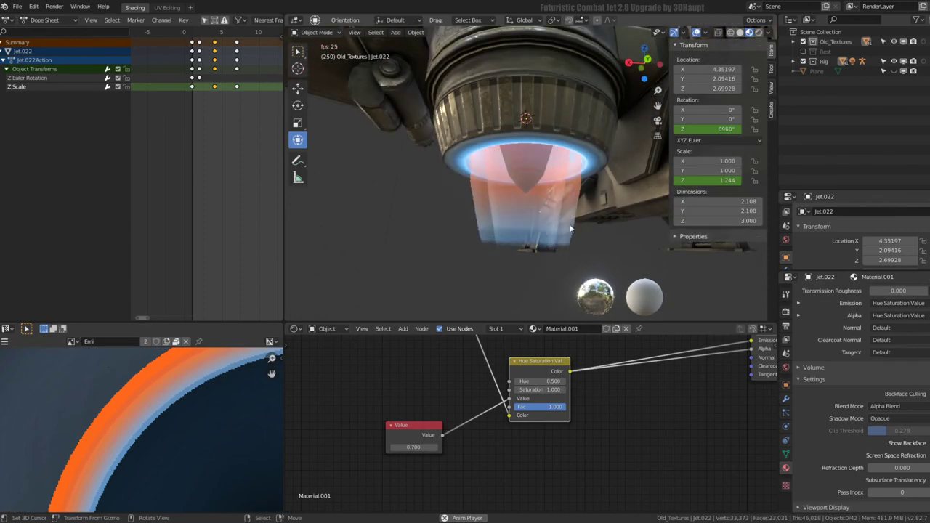
{"action": "key", "text": "Tab"}
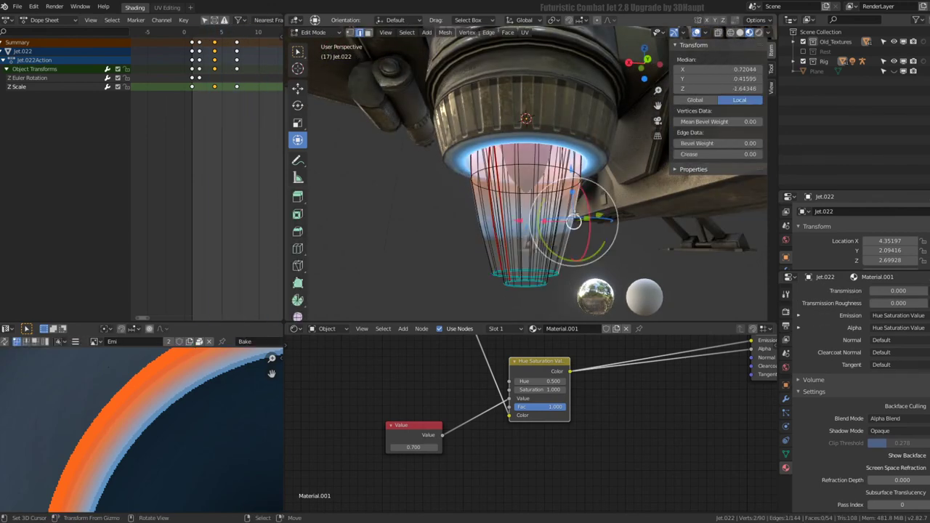
{"action": "key", "text": "a"}
{"action": "key", "text": "alt+n"}
{"action": "left_click", "coordinate": [614, 210]}
{"action": "key", "text": "Tab"}
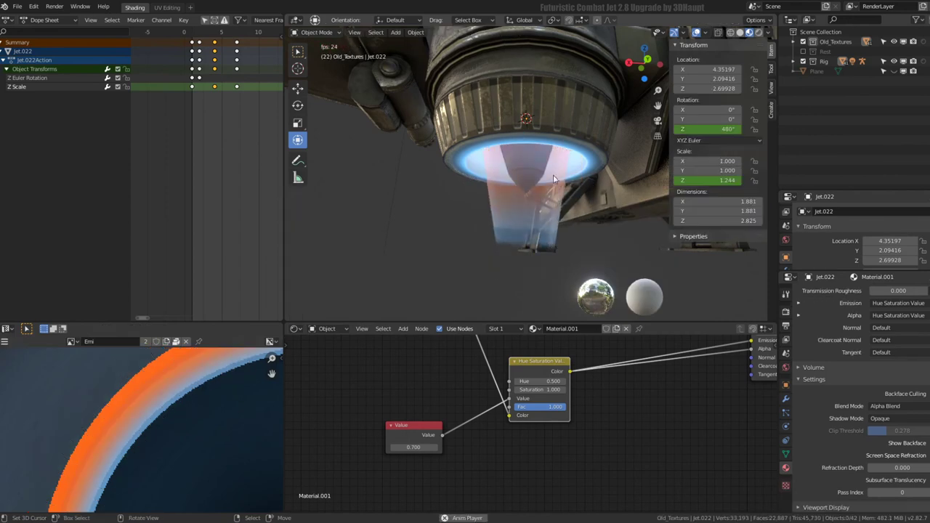
{"action": "mouse_move", "coordinate": [553, 174]}
{"action": "middle_mouse_down"}
{"action": "mouse_move", "coordinate": [678, 202]}
{"action": "mouse_move", "coordinate": [597, 153]}
{"action": "middle_mouse_up"}
{"action": "scroll", "coordinate": [598, 153], "scroll_direction": "up", "scroll_amount": 3}
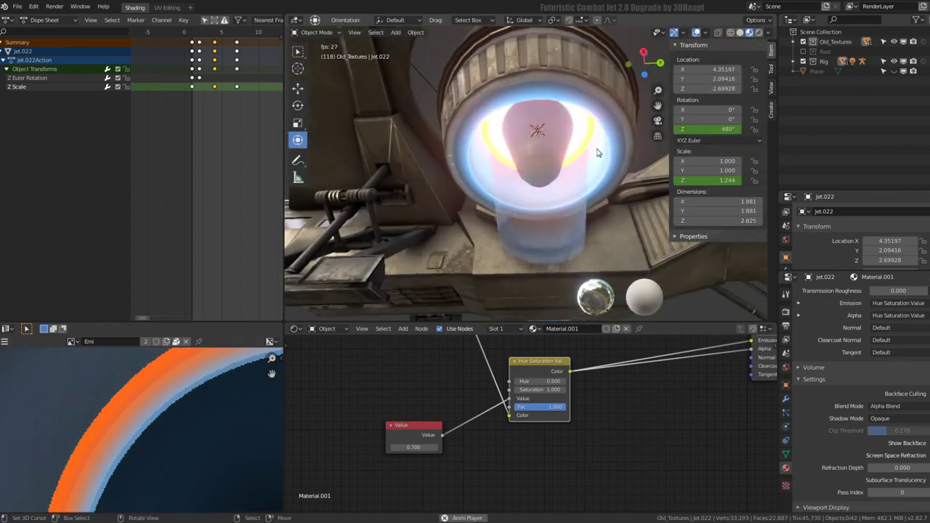
Widen the cone's bottom edge loop to 1.687 scale and play the animation from below
{"action": "key", "text": "Tab"}
{"action": "key", "text": "alt+a"}
{"action": "left_click", "coordinate": [560, 227], "text": "alt"}
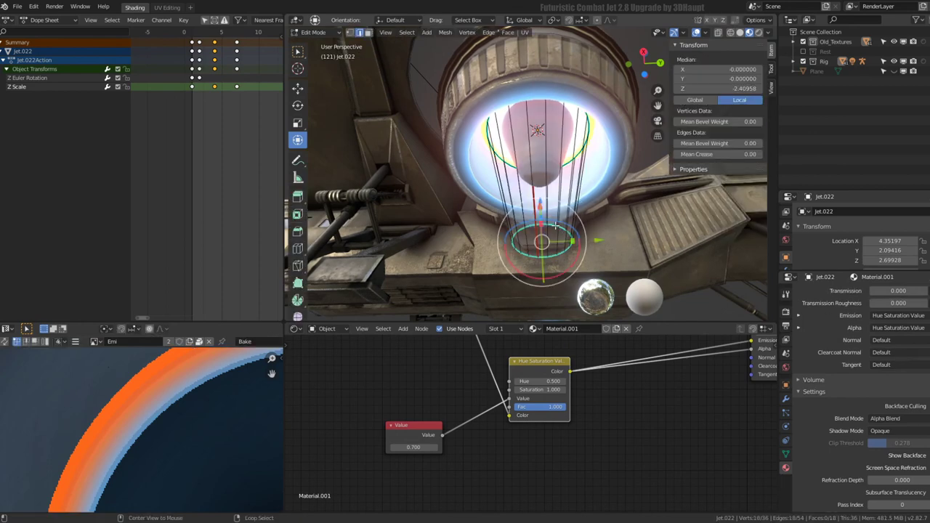
{"action": "key", "text": "s"}
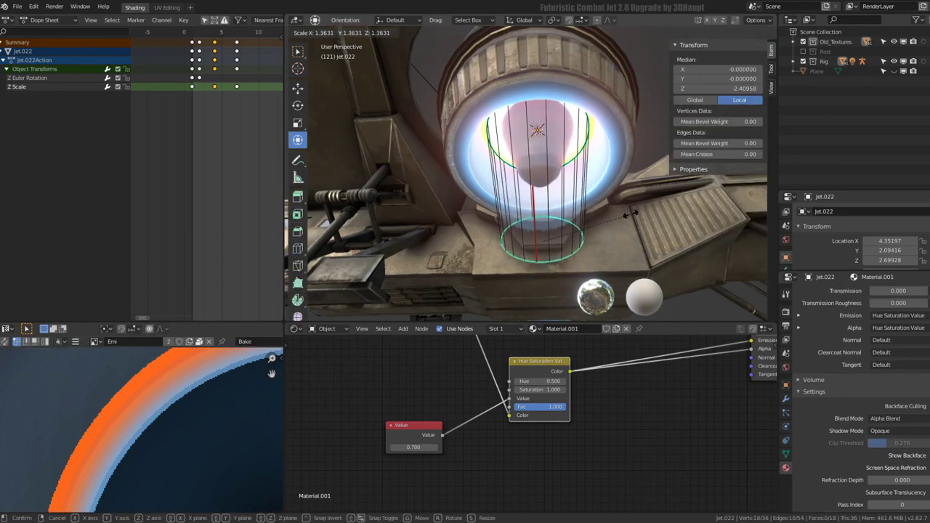
{"action": "left_click", "coordinate": [656, 207]}
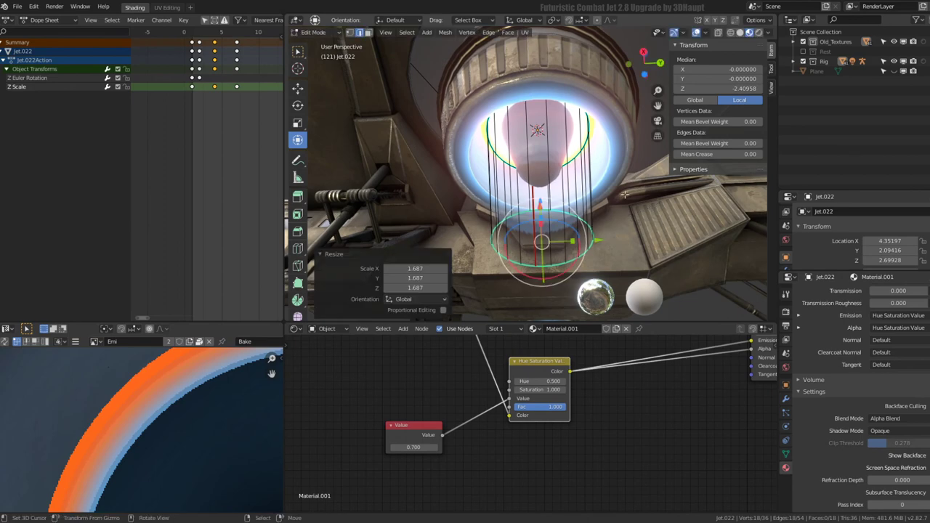
{"action": "scroll", "coordinate": [558, 195], "scroll_direction": "down", "scroll_amount": 3}
{"action": "key", "text": "Tab"}
{"action": "key", "text": "space"}
{"action": "scroll", "coordinate": [559, 192], "scroll_direction": "up", "scroll_amount": 2}
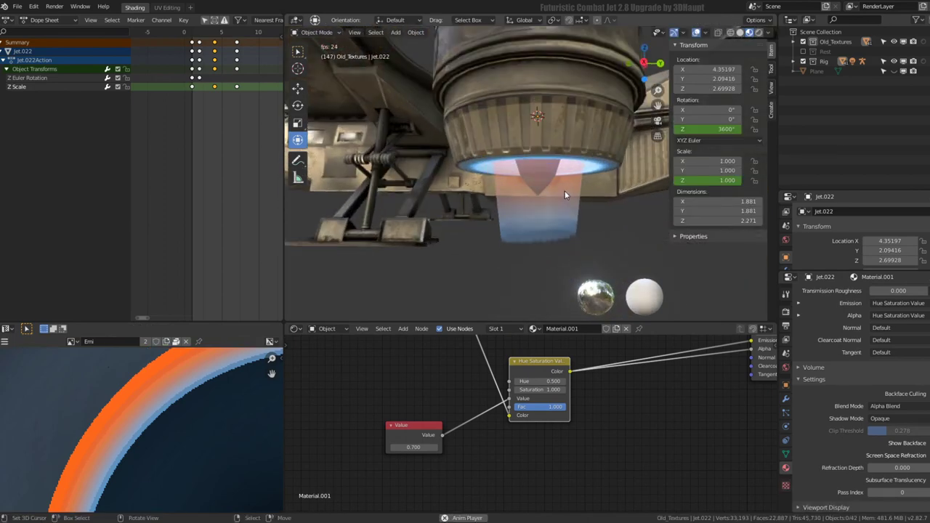
{"action": "mouse_move", "coordinate": [567, 189]}
{"action": "middle_mouse_down"}
{"action": "mouse_move", "coordinate": [438, 186]}
{"action": "mouse_move", "coordinate": [448, 183]}
{"action": "middle_mouse_up"}
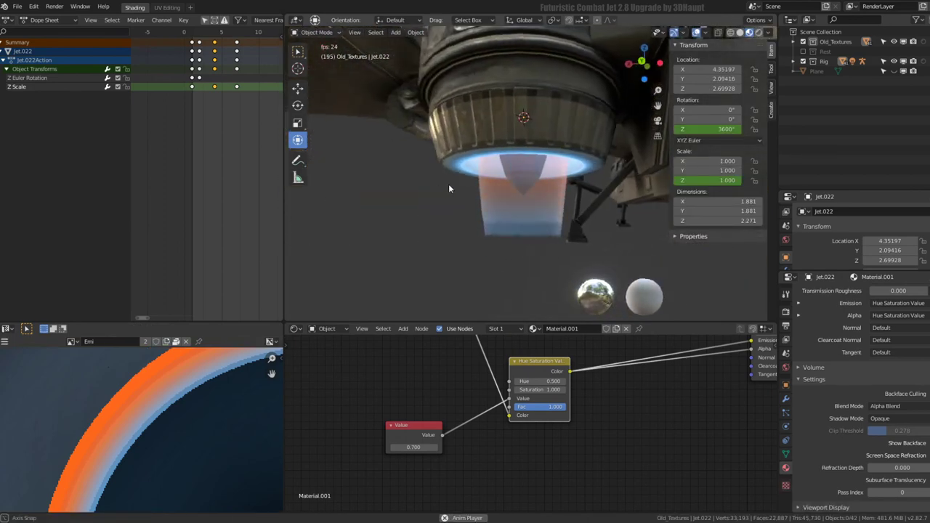
Resize the flame cone's geometry in Edit Mode and select the whole mesh
{"action": "key", "text": "Tab"}
{"action": "mouse_move", "coordinate": [569, 189]}
{"action": "middle_mouse_down"}
{"action": "mouse_move", "coordinate": [585, 207]}
{"action": "mouse_move", "coordinate": [566, 218]}
{"action": "middle_mouse_up"}
{"action": "key", "text": "s"}
{"action": "left_click", "coordinate": [592, 211]}
{"action": "key", "text": "a"}
{"action": "scroll", "coordinate": [229, 371], "scroll_direction": "down", "scroll_amount": 4}
{"action": "scroll", "coordinate": [196, 405], "scroll_direction": "up", "scroll_amount": 1}
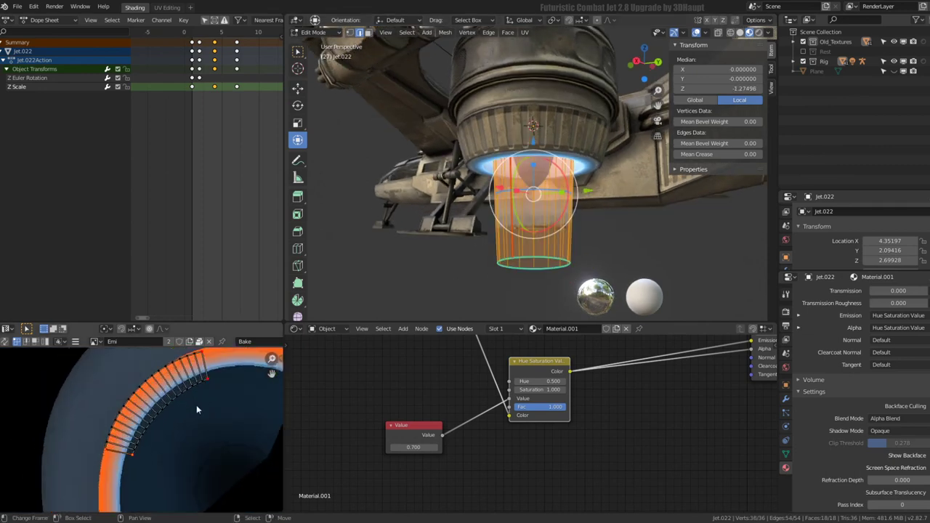
{"action": "scroll", "coordinate": [216, 407], "scroll_direction": "up", "scroll_amount": 1}
Move the cone's UVs onto the texture's orange emission ring, adjusting their position repeatedly
{"action": "key", "text": "g"}
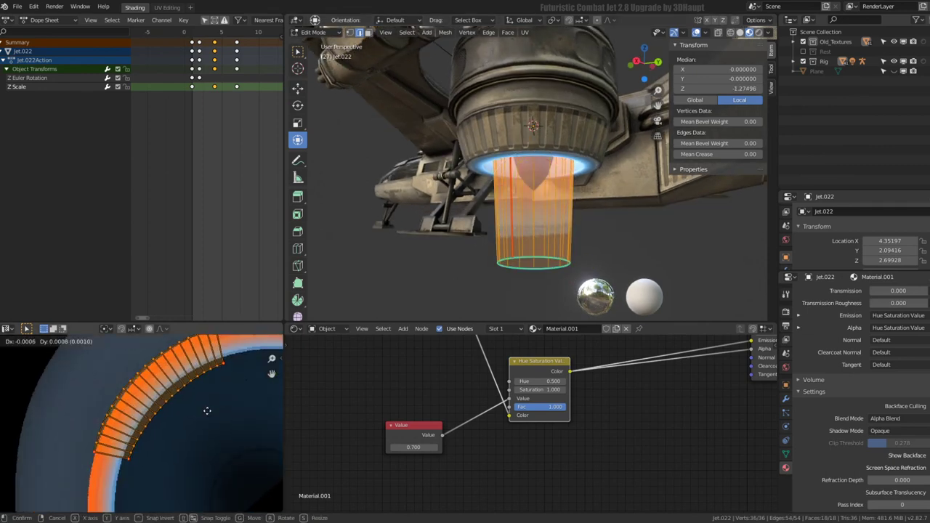
{"action": "left_click", "coordinate": [206, 411]}
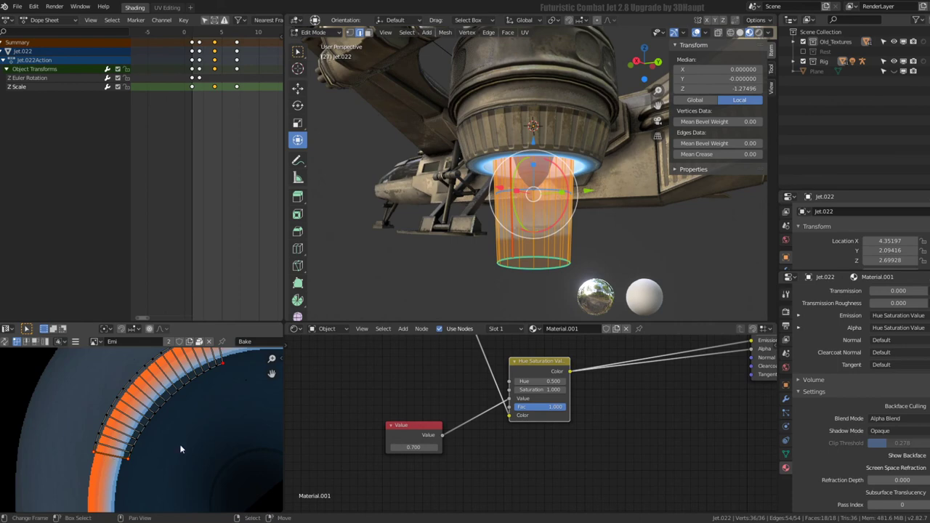
{"action": "key", "text": "g"}
{"action": "left_click", "coordinate": [178, 444]}
{"action": "middle_click_drag", "start_coordinate": [178, 419], "coordinate": [166, 444]}
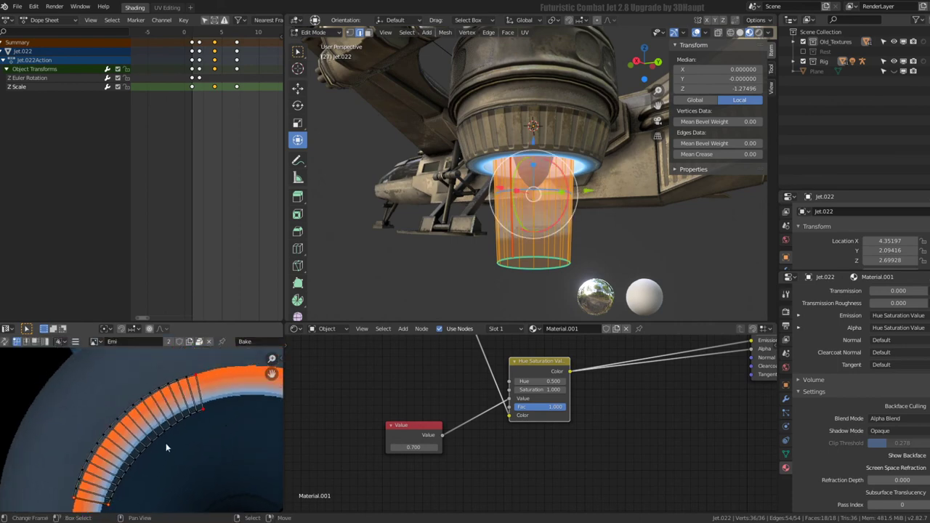
{"action": "key", "text": "g"}
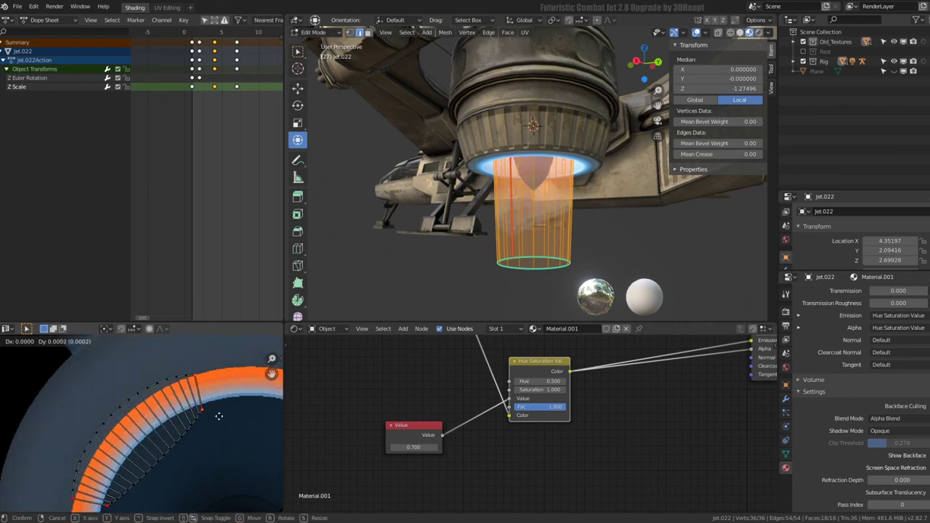
{"action": "left_click", "coordinate": [219, 415]}
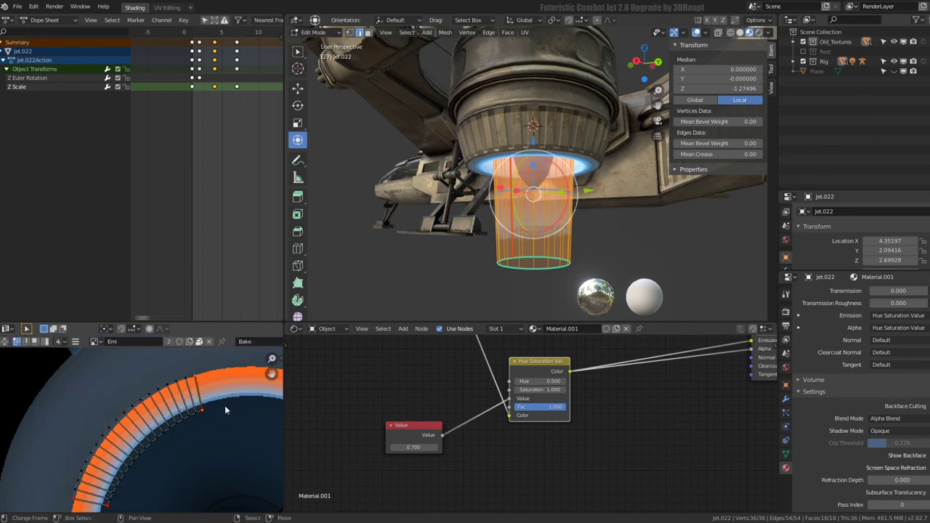
Enable UV > Live Unwrap and slide the UVs to their final spot along the ring
{"action": "left_click", "coordinate": [75, 342]}
{"action": "mouse_move", "coordinate": [109, 382]}
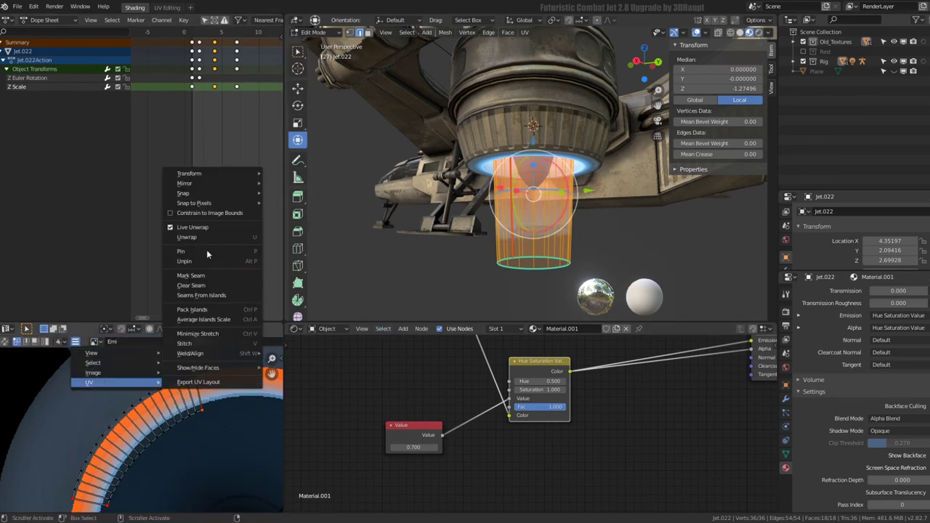
{"action": "left_click", "coordinate": [176, 229]}
{"action": "key", "text": "g"}
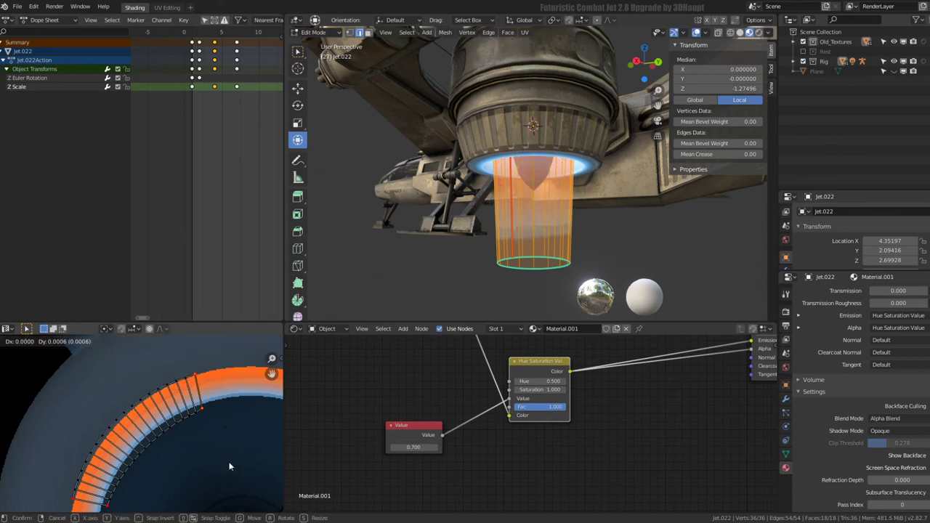
{"action": "left_click", "coordinate": [223, 376]}
Preview the flame, then select a vertex ring and add extra vertical edges to the cone
{"action": "key", "text": "Tab"}
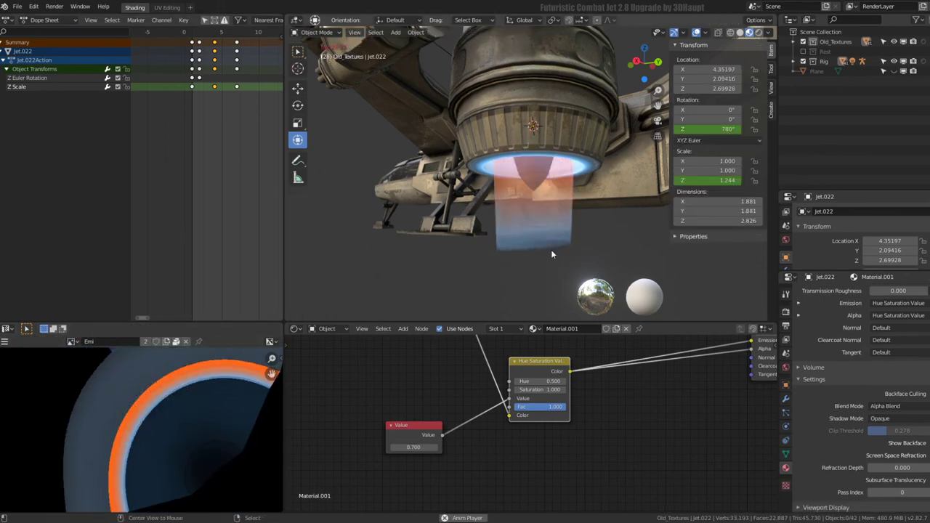
{"action": "key", "text": "space"}
{"action": "middle_click_drag", "start_coordinate": [551, 245], "coordinate": [530, 199]}
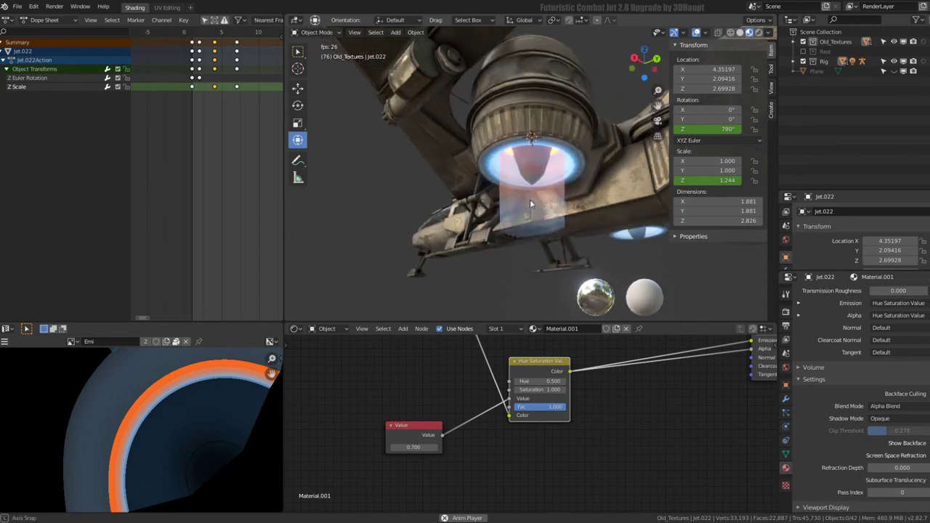
{"action": "key", "text": "Tab"}
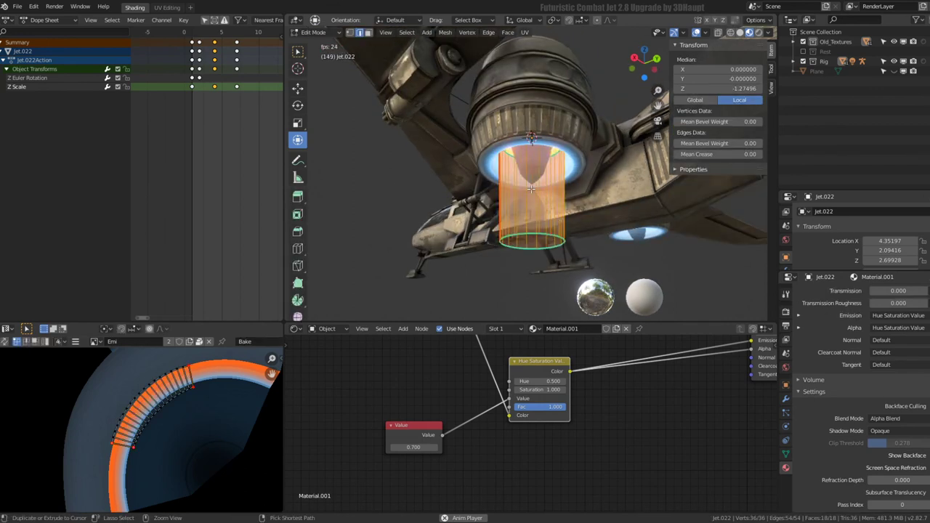
{"action": "left_click", "coordinate": [531, 188], "text": "alt"}
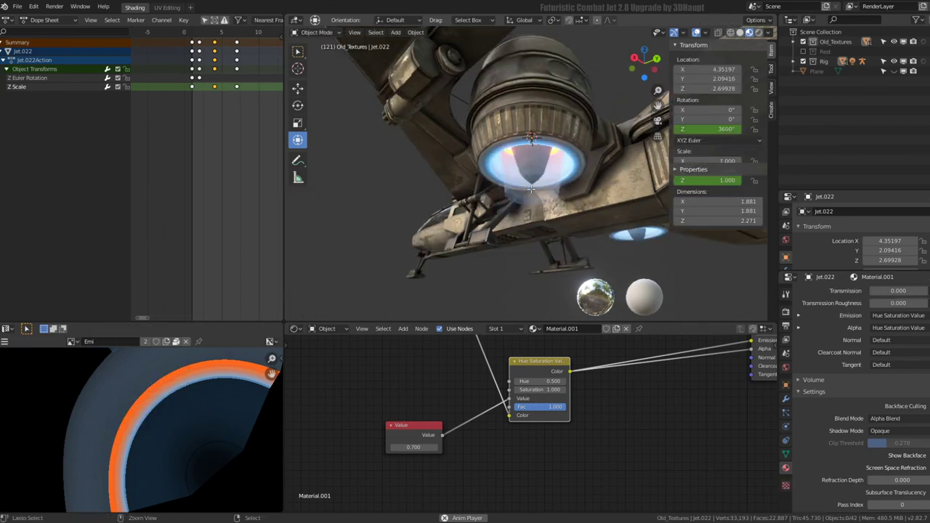
{"action": "key", "text": "alt+h"}
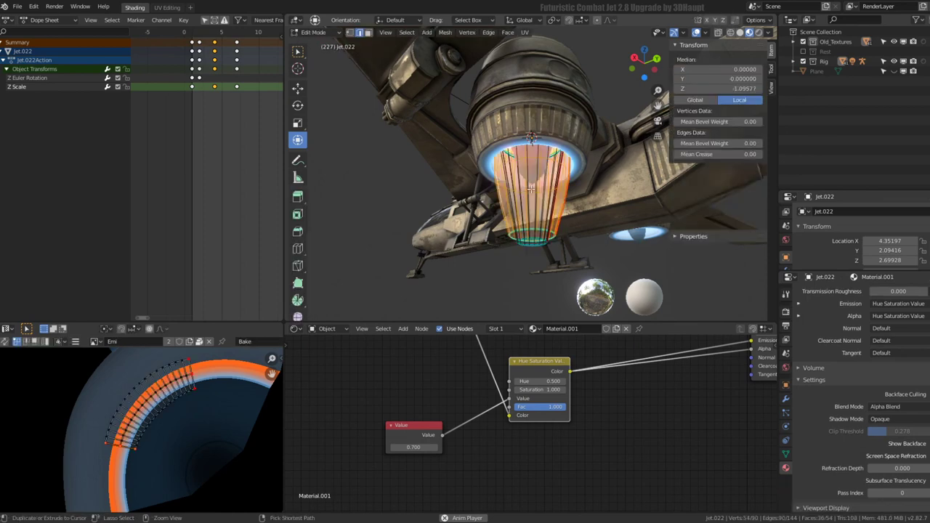
Select the whole cone mesh, dismiss its context menu, and play the animation again
{"action": "left_click", "coordinate": [531, 187]}
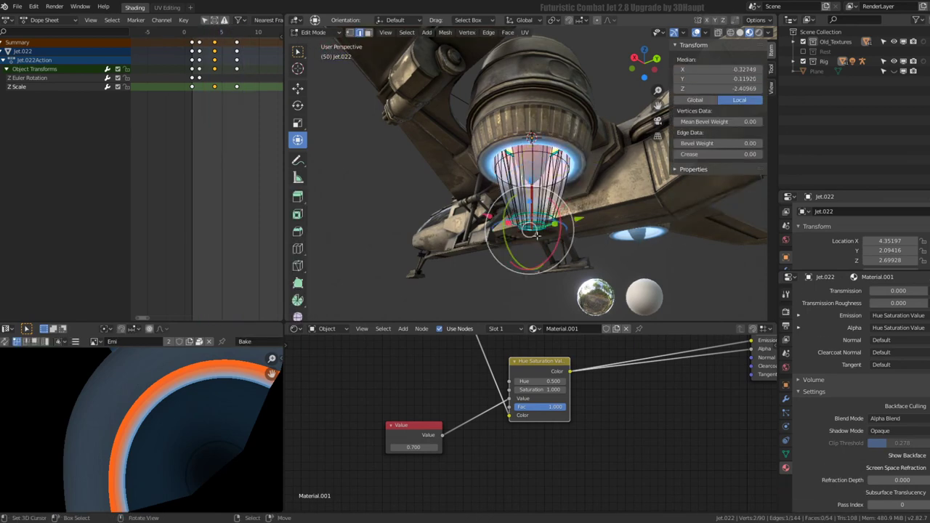
{"action": "key", "text": "a"}
{"action": "right_click", "coordinate": [531, 229]}
{"action": "key", "text": "Escape"}
{"action": "key", "text": "Tab"}
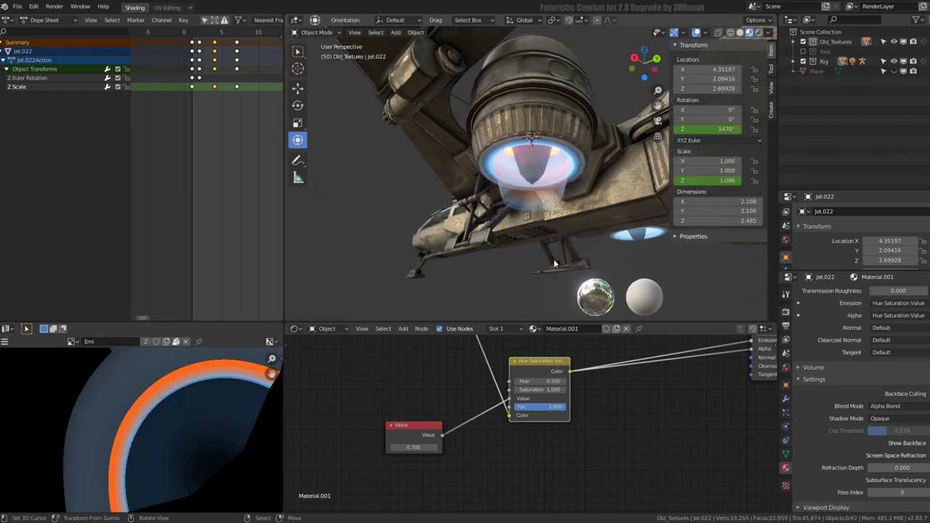
{"action": "key", "text": "space"}
{"action": "mouse_move", "coordinate": [555, 260]}
{"action": "middle_mouse_down"}
{"action": "mouse_move", "coordinate": [529, 163]}
{"action": "mouse_move", "coordinate": [564, 255]}
{"action": "middle_mouse_up"}
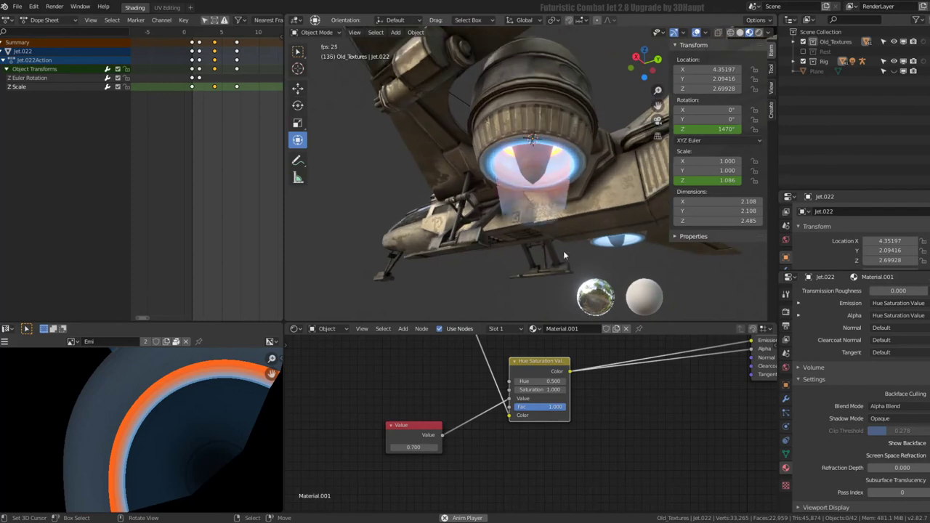
Select the flame cone, try Alpha Hashed blending, then set Blend Mode back to Alpha Blend
{"action": "left_click", "coordinate": [526, 209]}
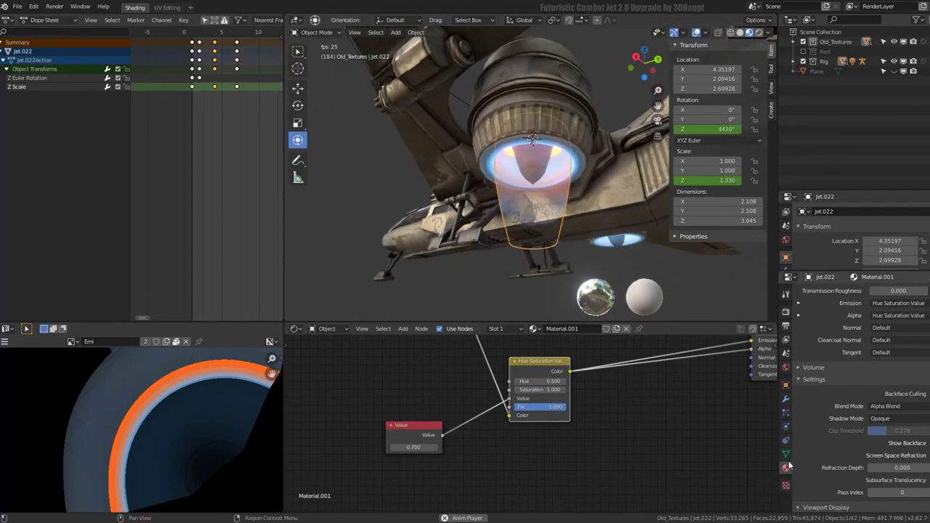
{"action": "scroll", "coordinate": [843, 381], "scroll_direction": "down", "scroll_amount": 1}
{"action": "left_click", "coordinate": [897, 395]}
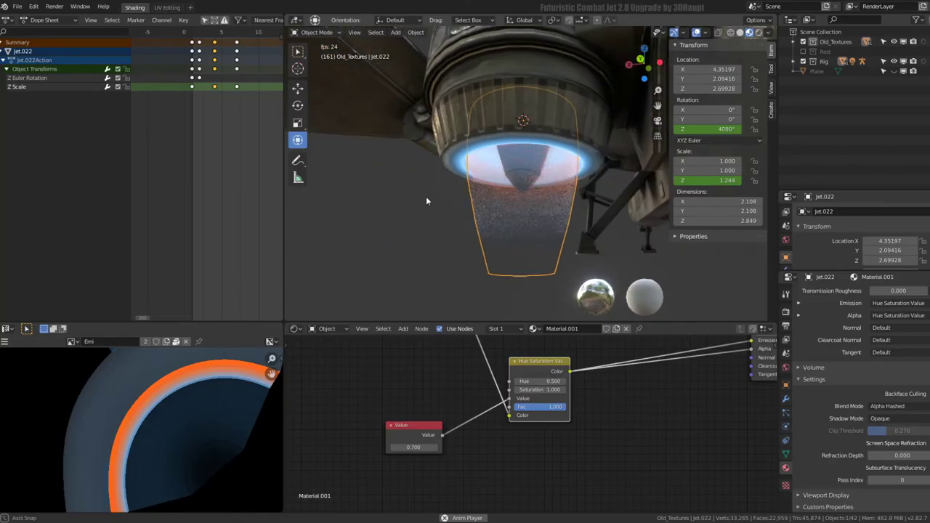
{"action": "left_click", "coordinate": [892, 408]}
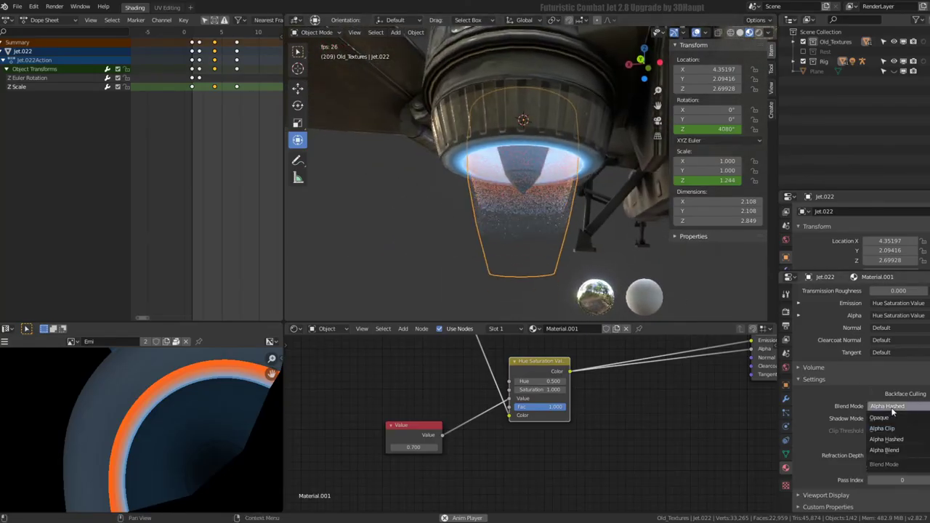
{"action": "left_click", "coordinate": [893, 451]}
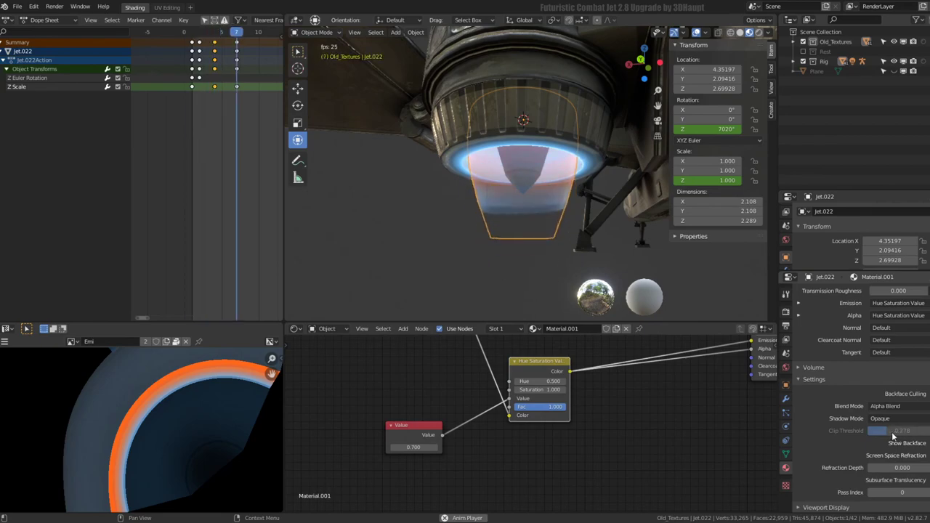
Set the flame material's Shadow Mode to Alpha Clip and review the blending options
{"action": "left_click", "coordinate": [898, 419]}
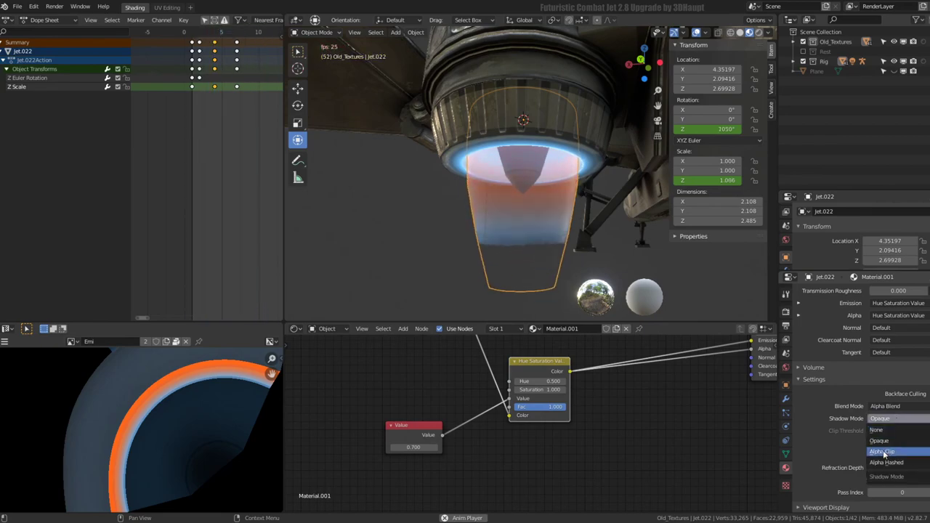
{"action": "left_click", "coordinate": [883, 452]}
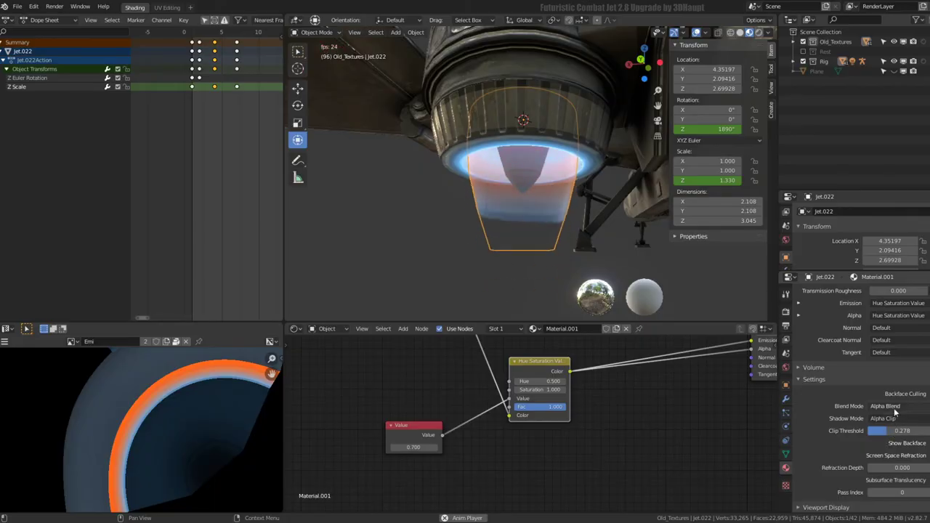
{"action": "left_click", "coordinate": [890, 407]}
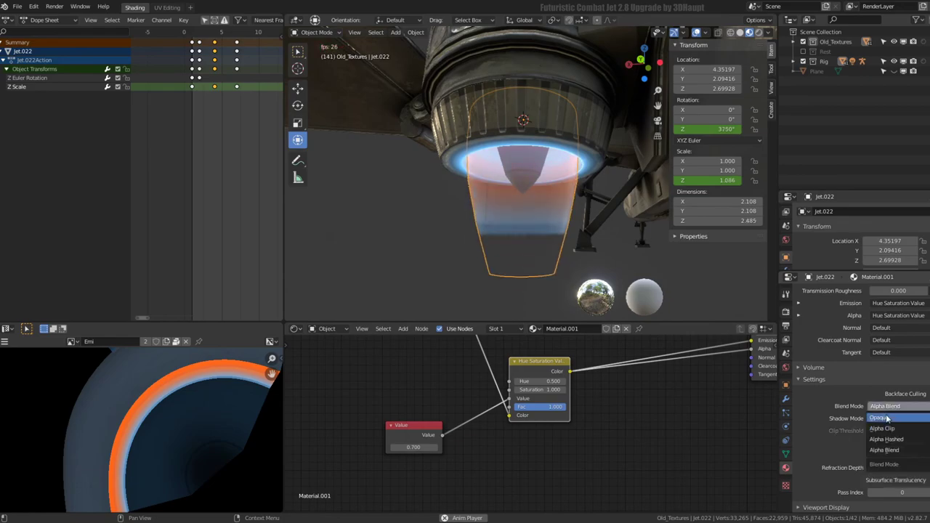